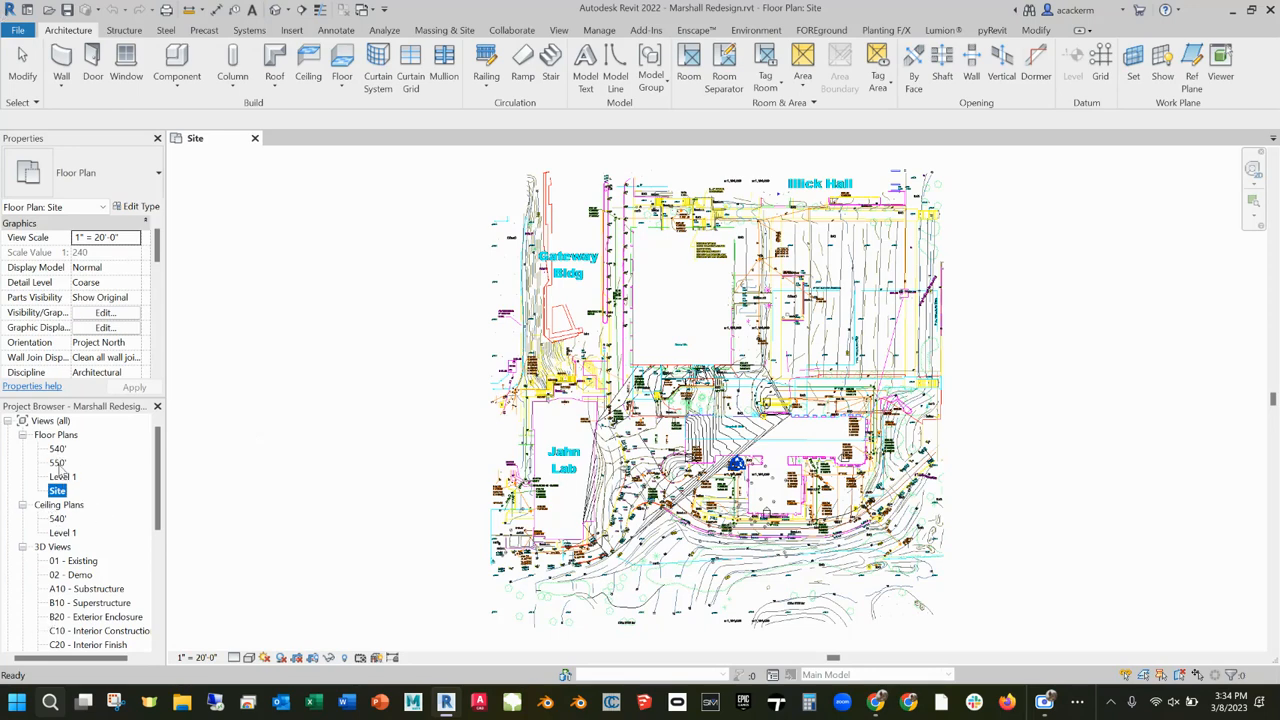
pyautogui.click(60, 450)
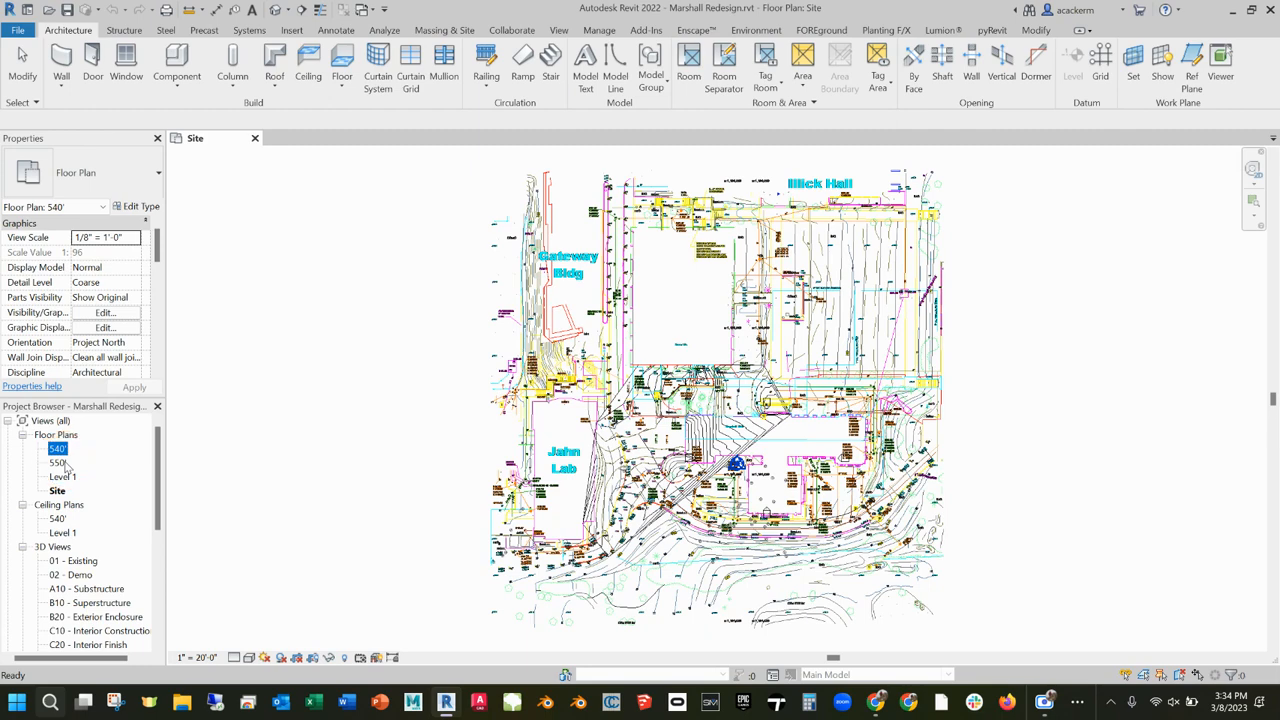
pyautogui.click(57, 462)
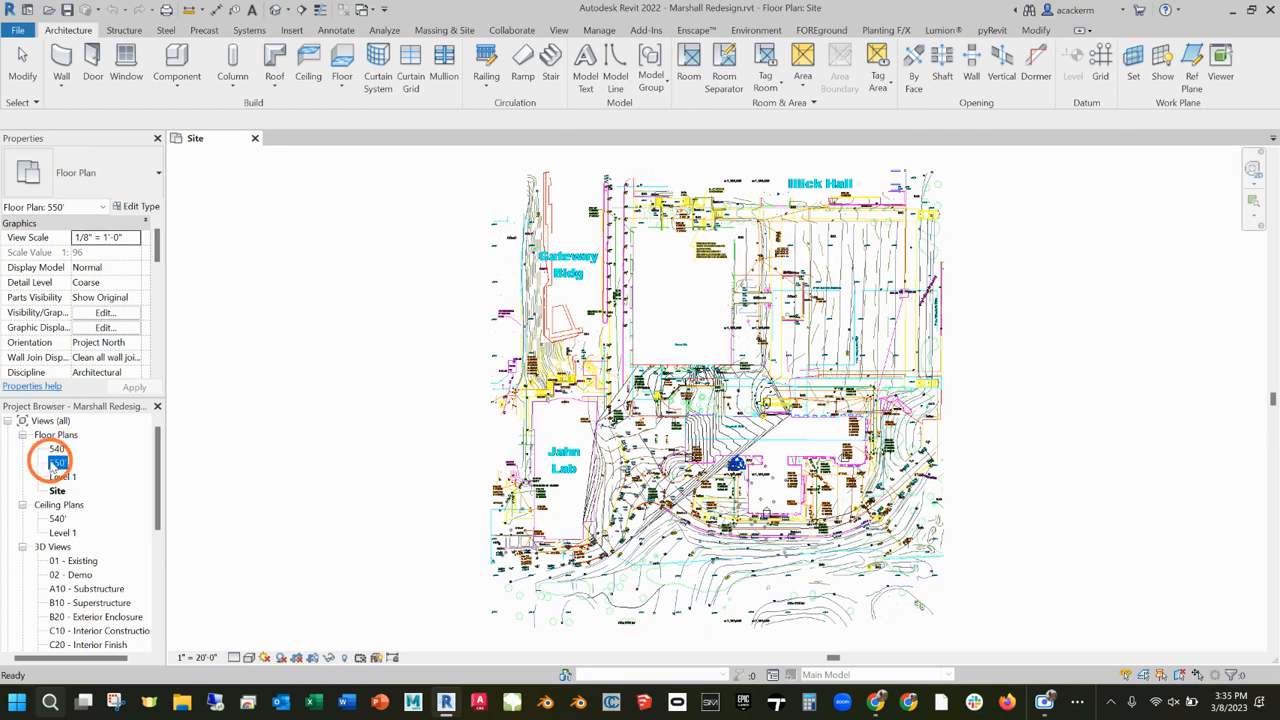
pyautogui.click(60, 491)
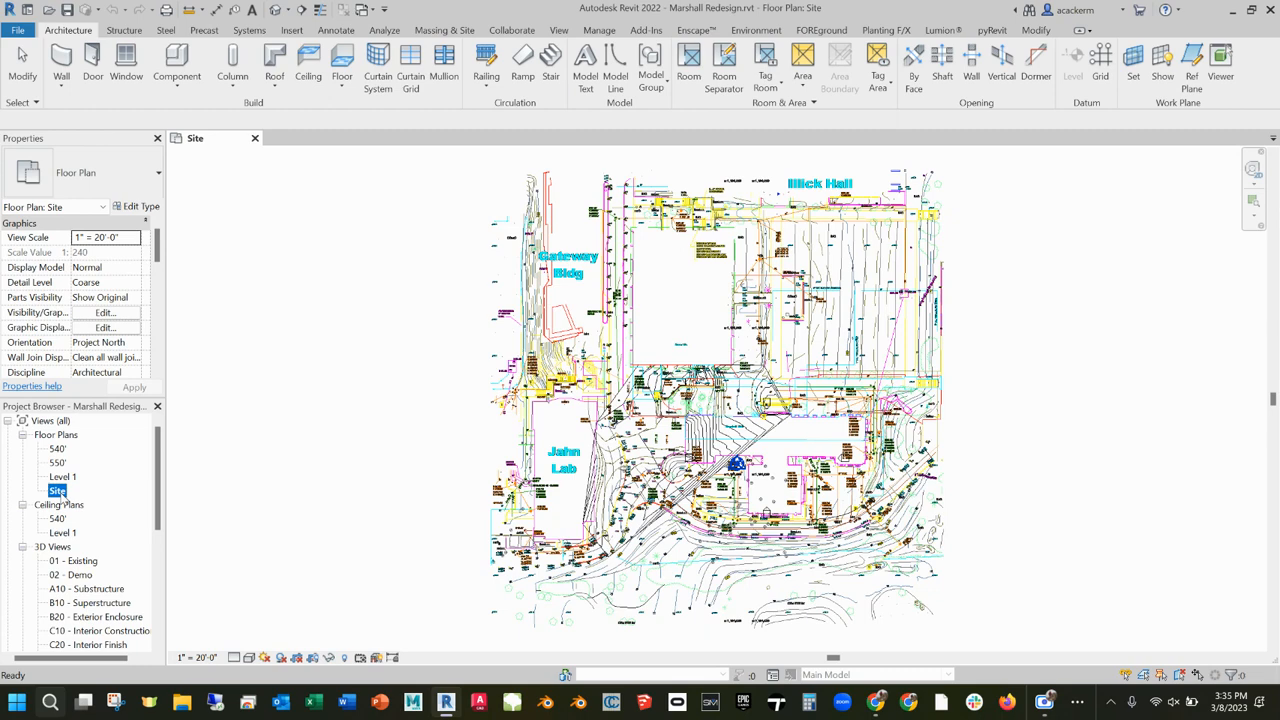
pyautogui.click(495, 497)
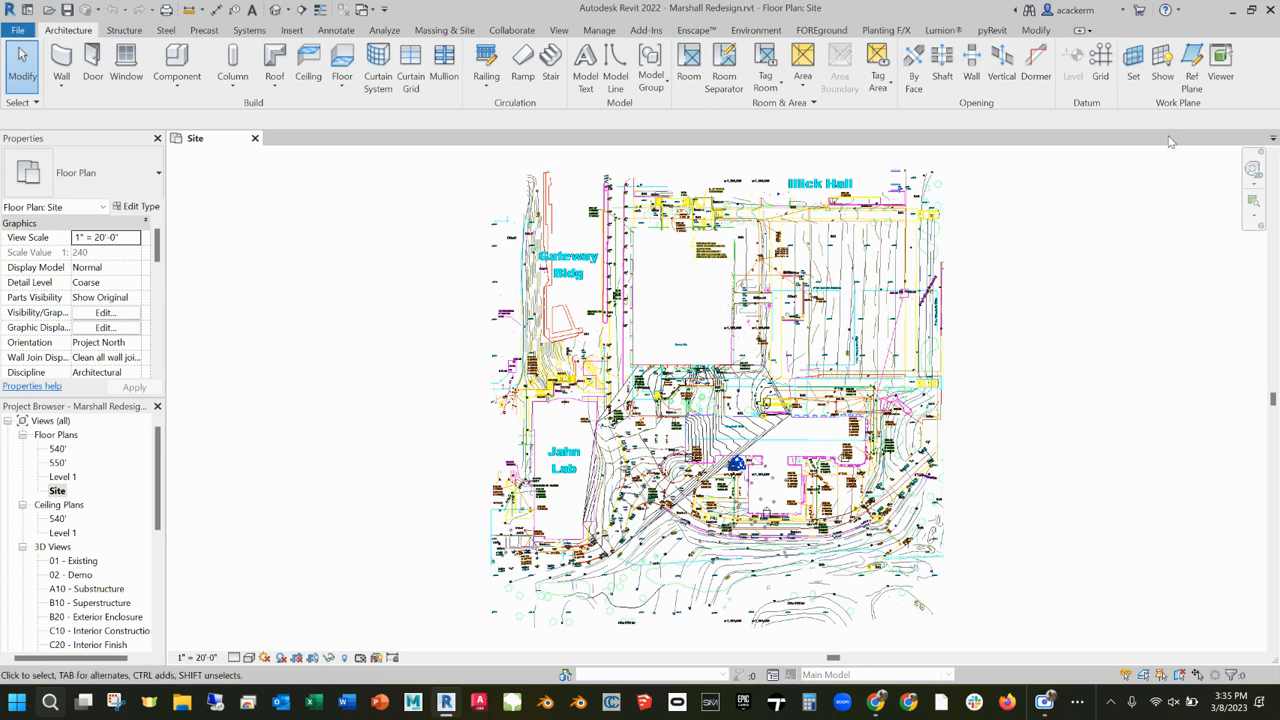
pyautogui.click(663, 180)
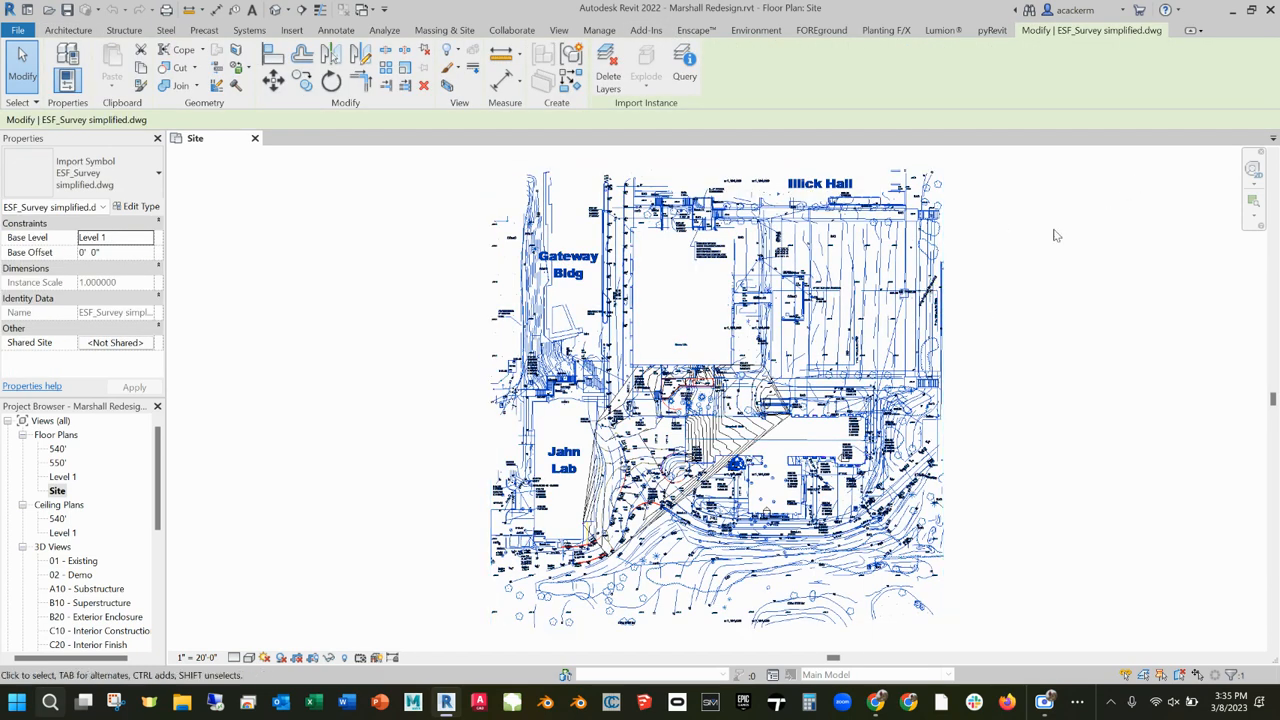
pyautogui.click(1046, 303)
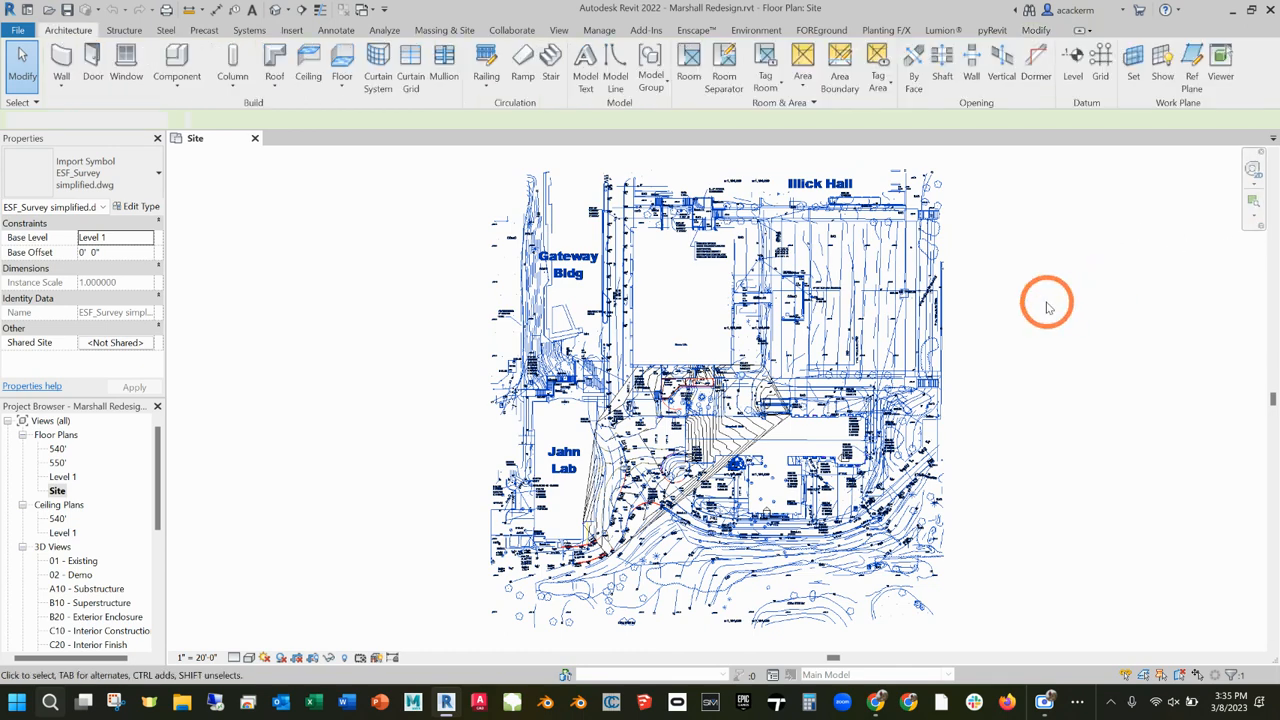
# - Show the crop region boundary around the Site floor plan
pyautogui.click(312, 658)
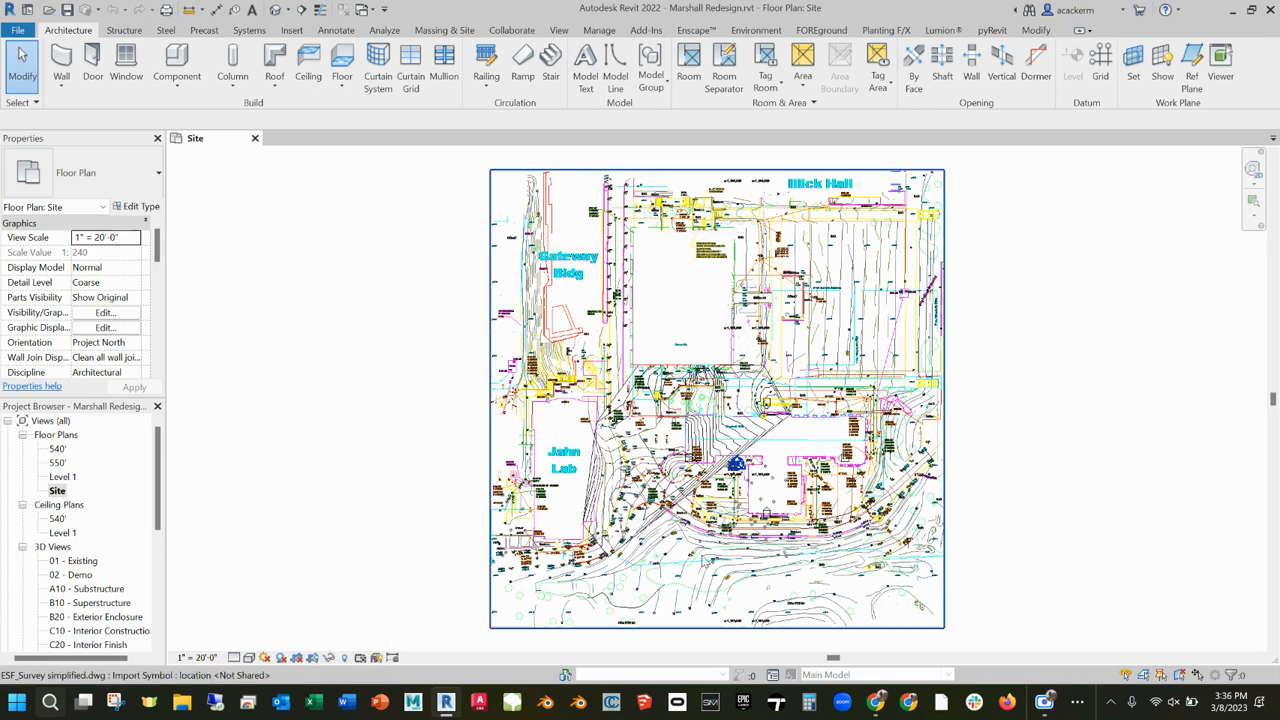
pyautogui.click(312, 658)
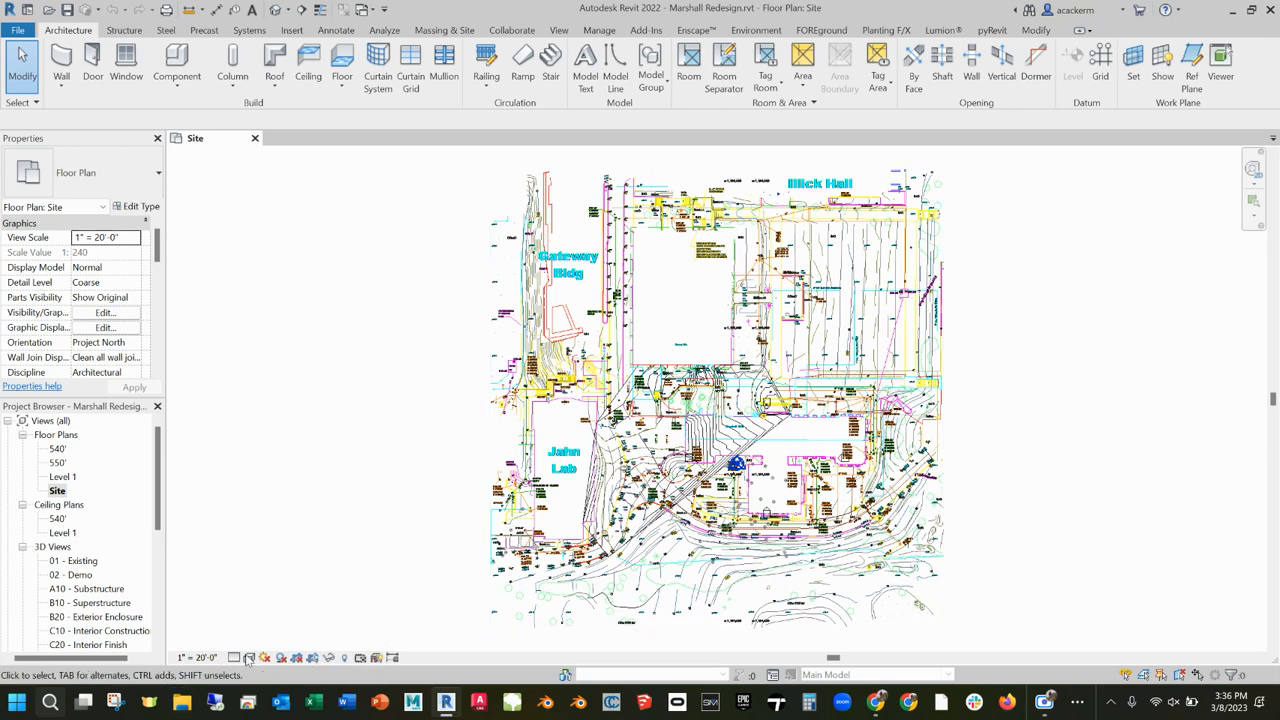
pyautogui.click(313, 658)
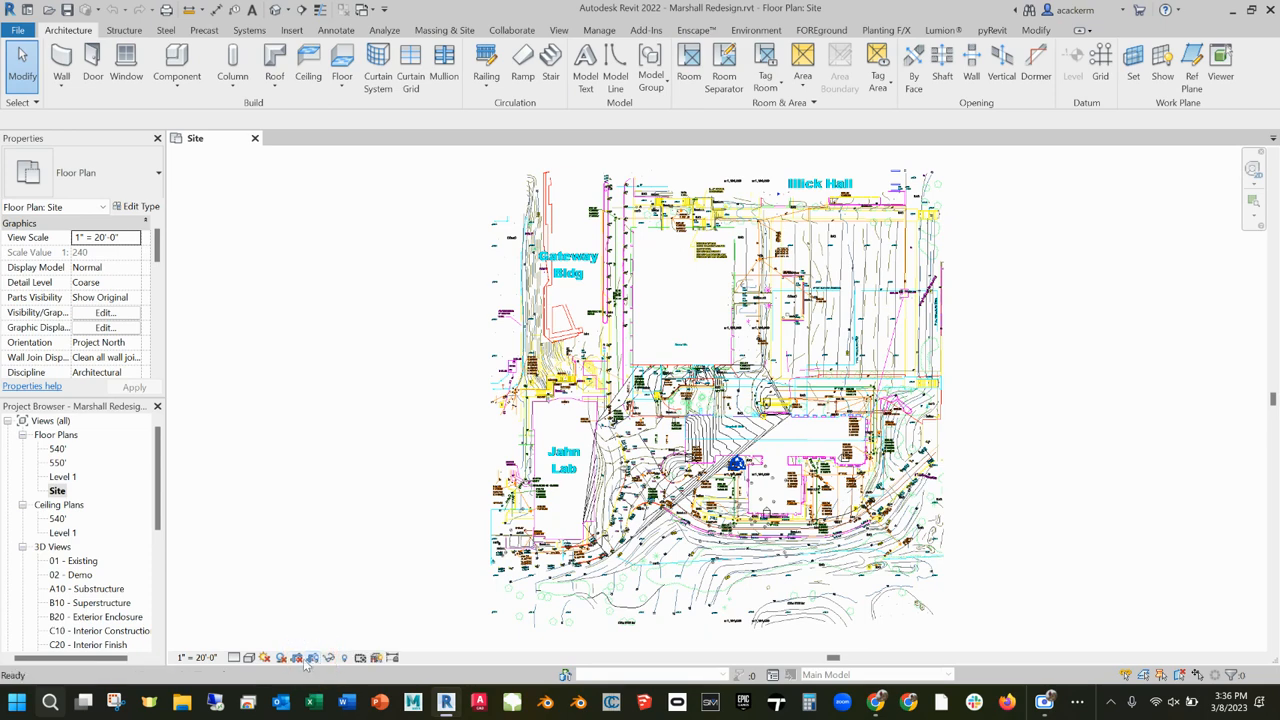
pyautogui.scroll(-2, 545, 482)
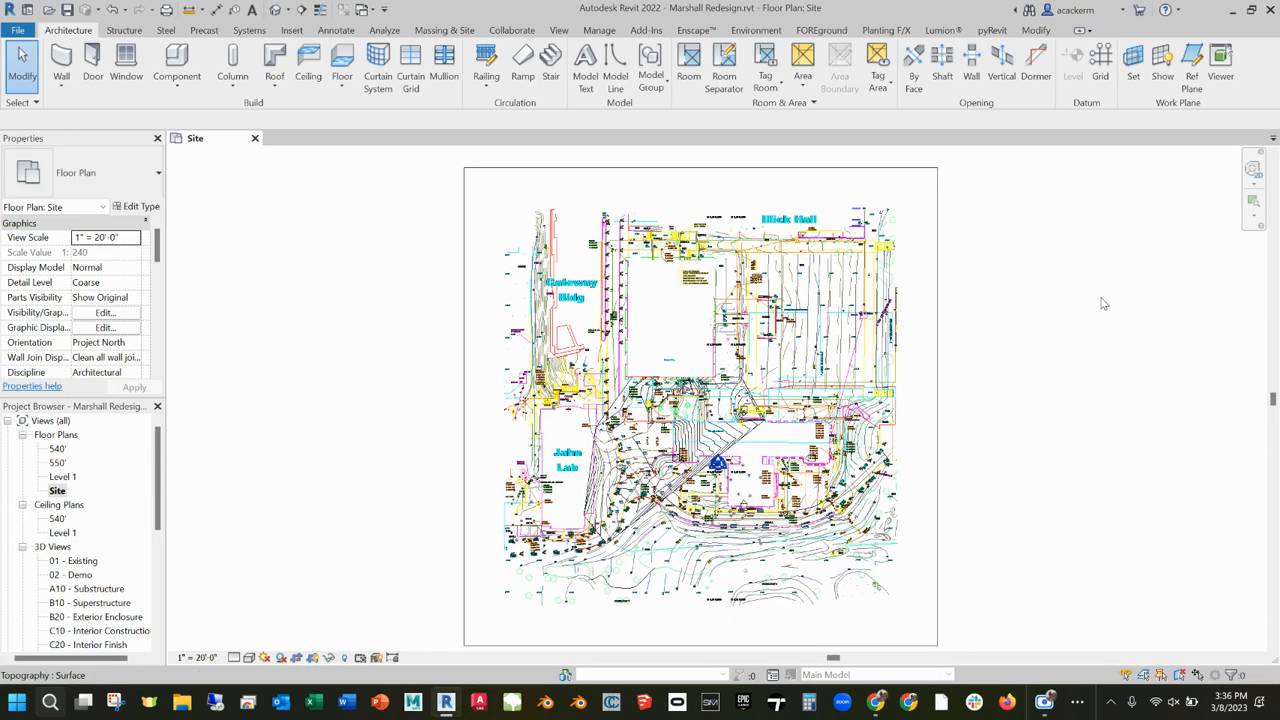
pyautogui.scroll(-1, 1070, 326)
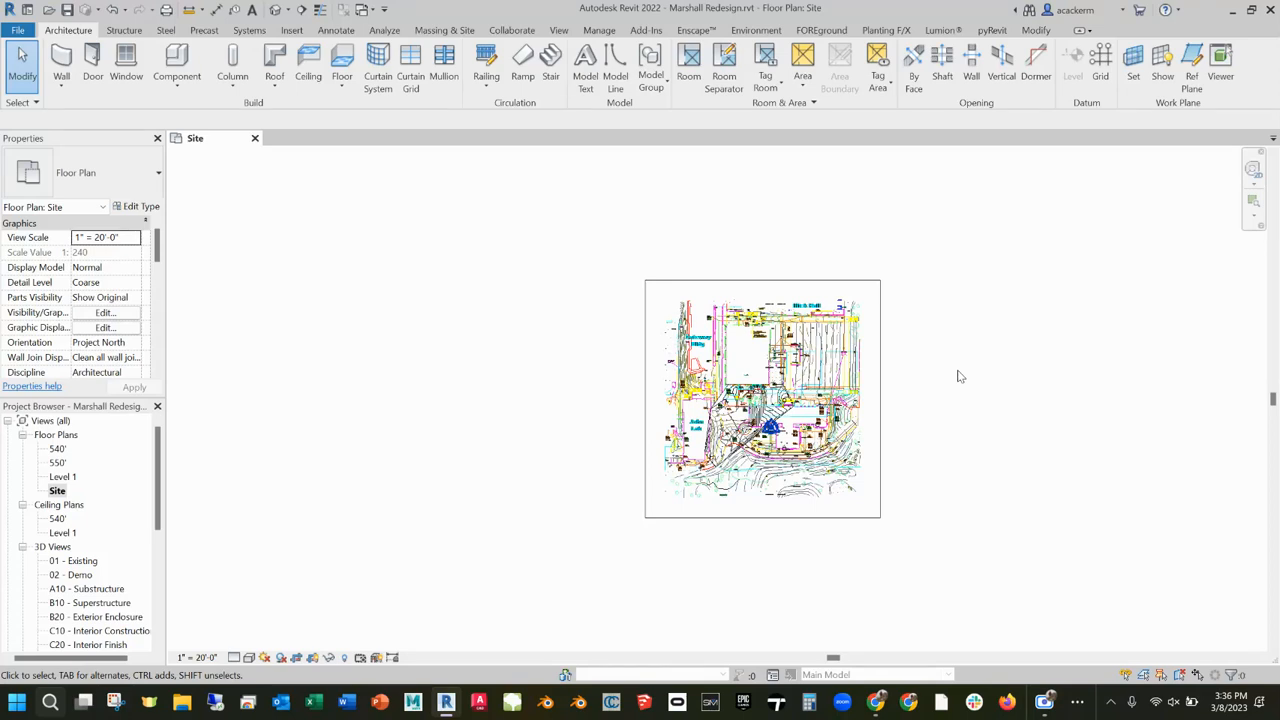
# - Pull in all four sides of the Site plan's crop region to frame the area around Marshall Hall
pyautogui.click(880, 380)
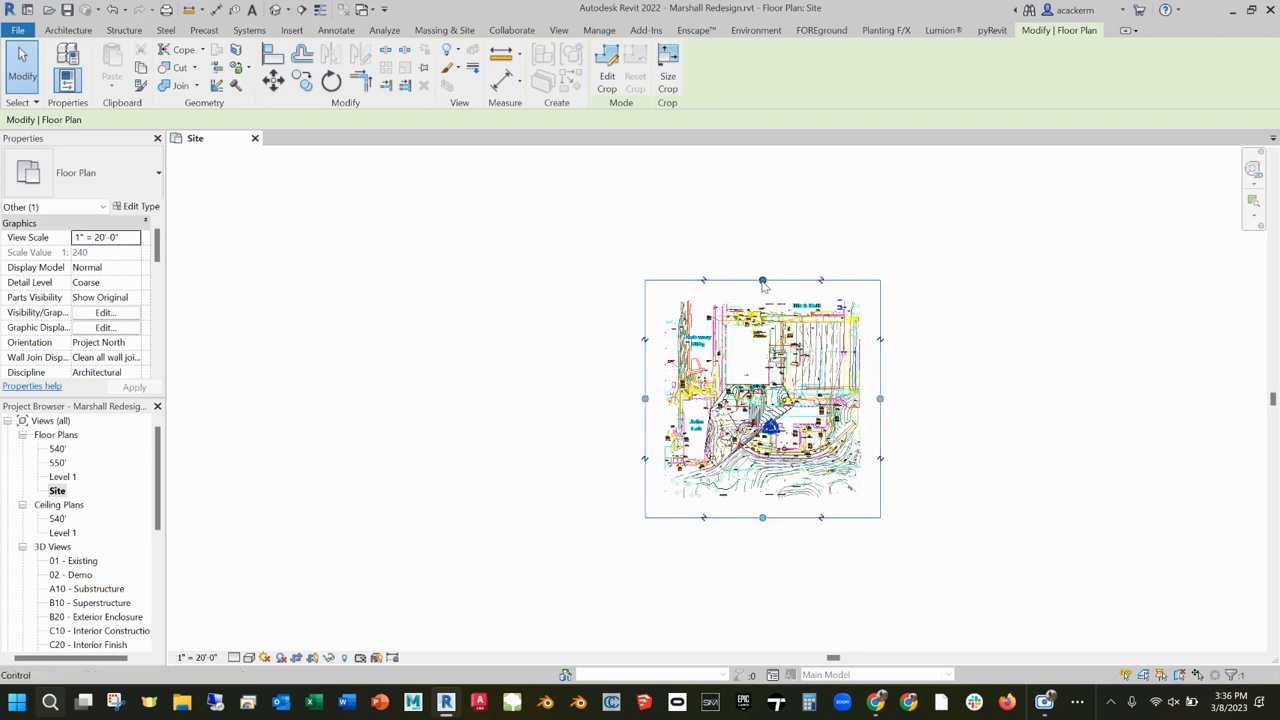
pyautogui.moveTo(762, 281); pyautogui.dragTo(767, 368)
pyautogui.moveTo(645, 446); pyautogui.dragTo(704, 443)
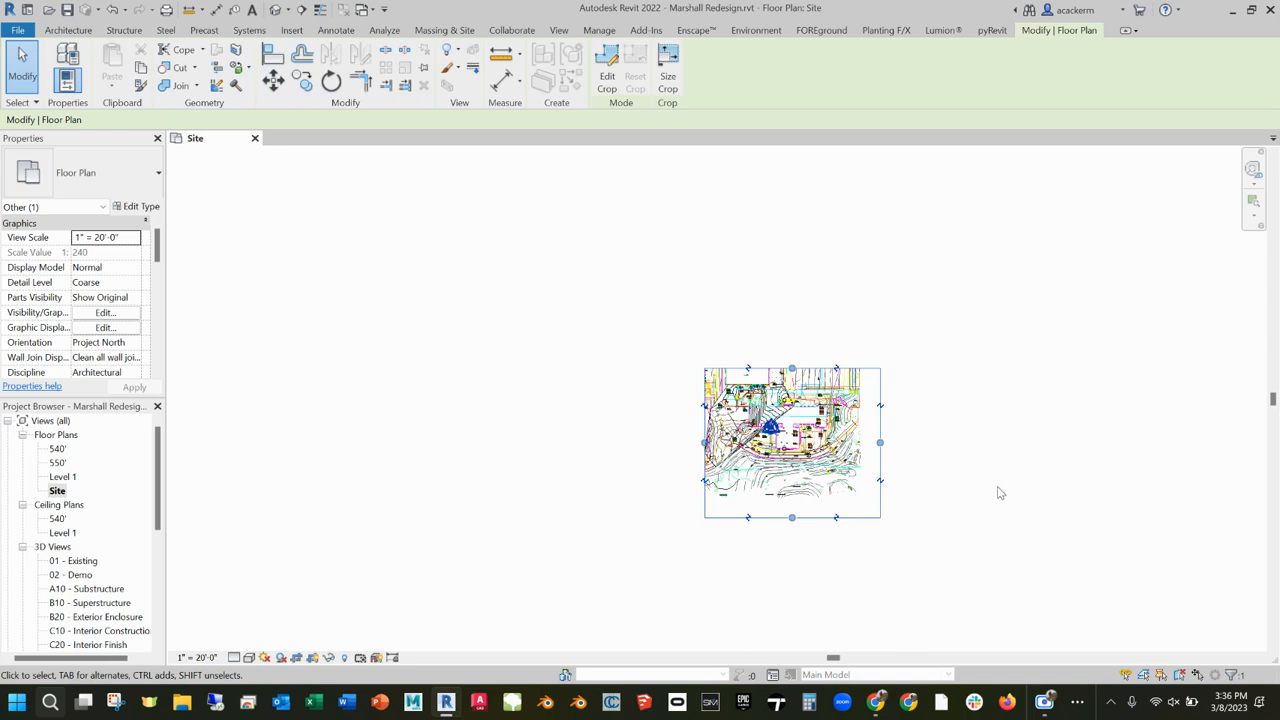
pyautogui.moveTo(880, 443); pyautogui.dragTo(796, 443)
pyautogui.moveTo(749, 517); pyautogui.dragTo(750, 439)
pyautogui.scroll(7, 750, 430)
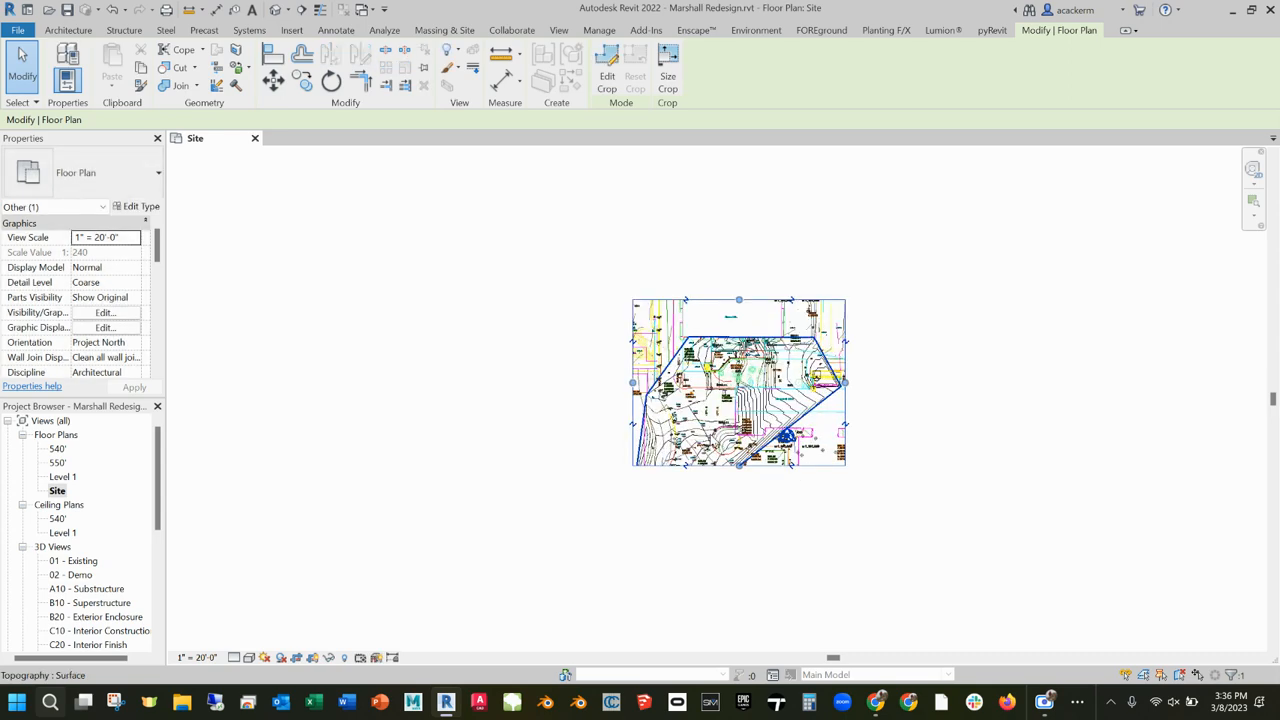
pyautogui.scroll(1, 788, 433)
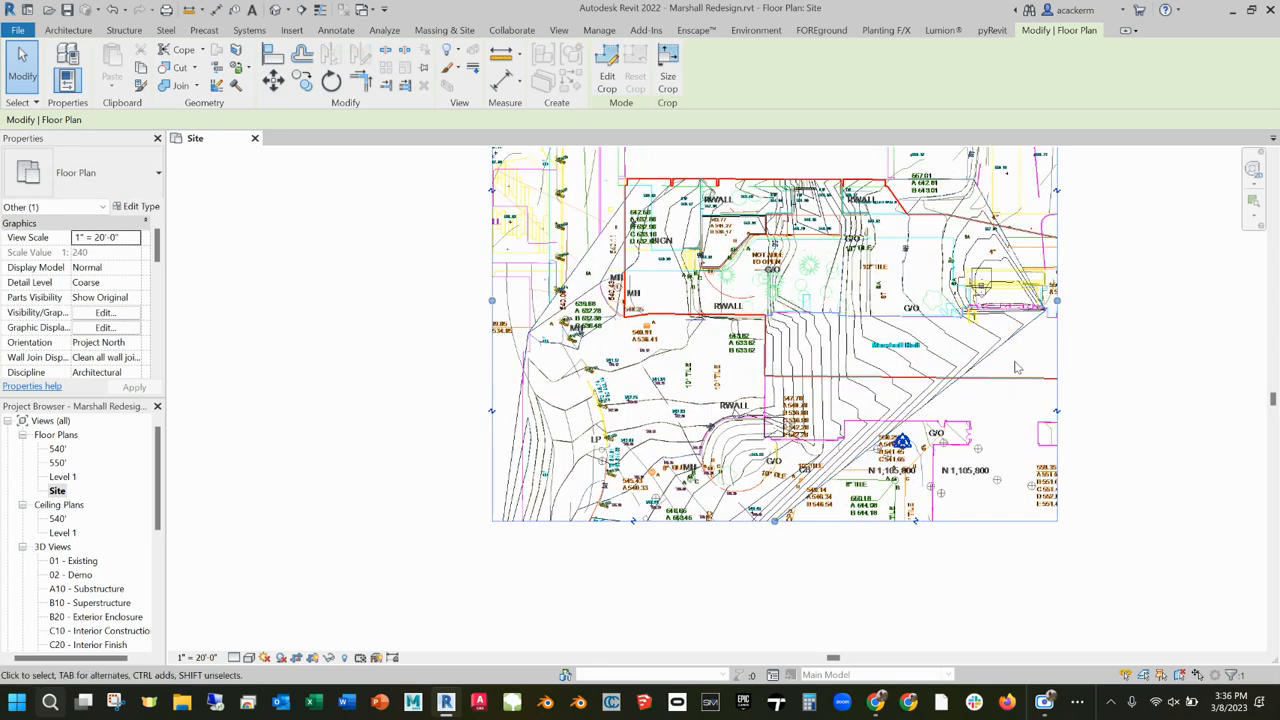
pyautogui.moveTo(957, 314); pyautogui.dragTo(869, 404, button='middle')
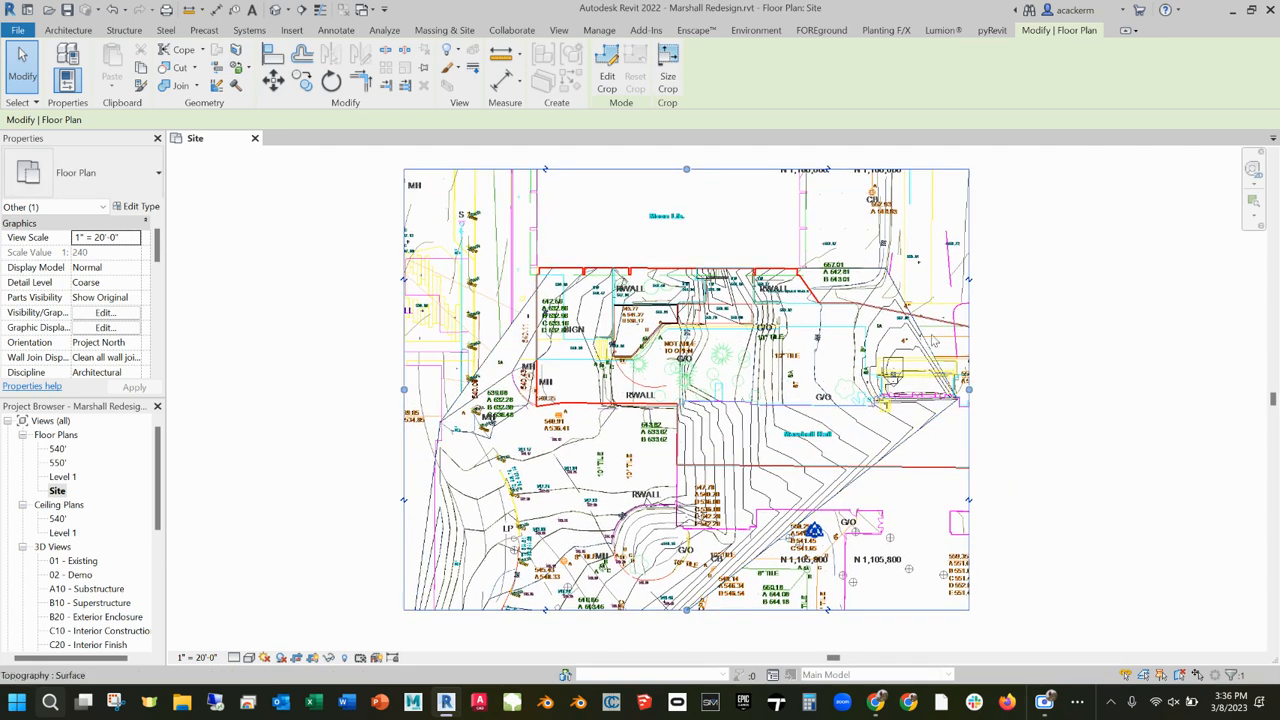
# - Tighten the Site plan's crop region further on its east, north and west sides
pyautogui.click(311, 657)
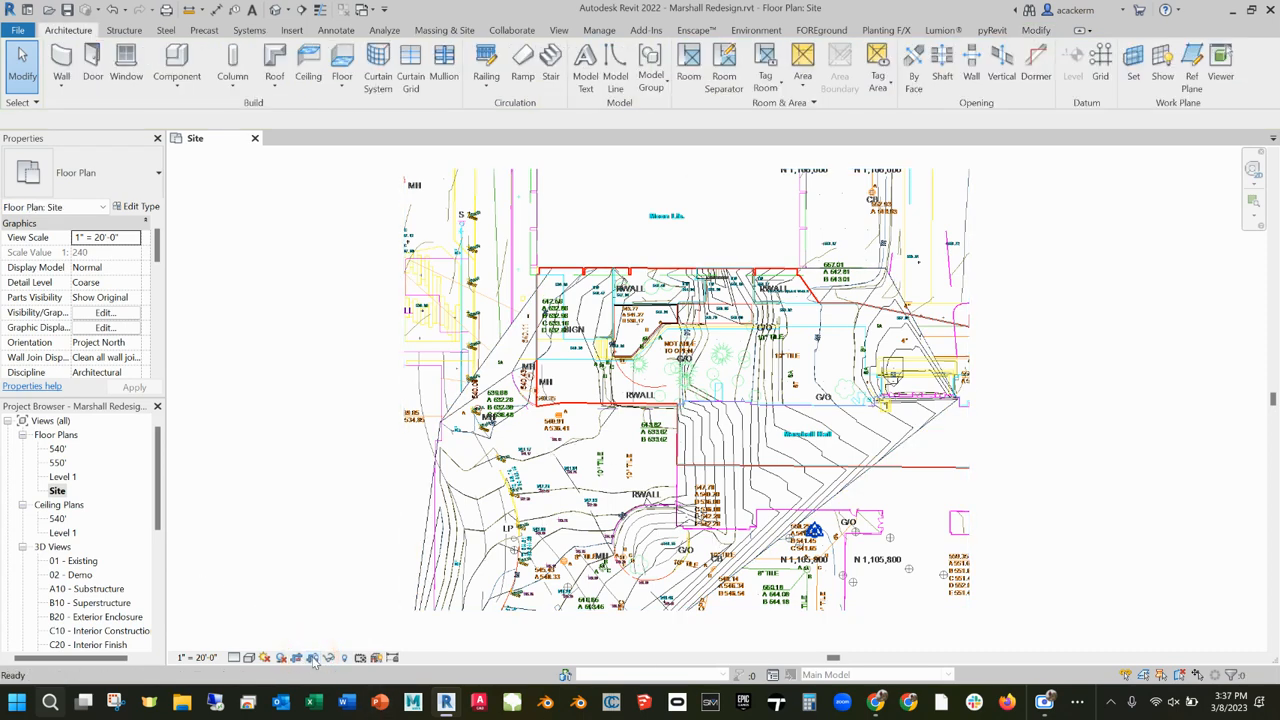
pyautogui.click(312, 658)
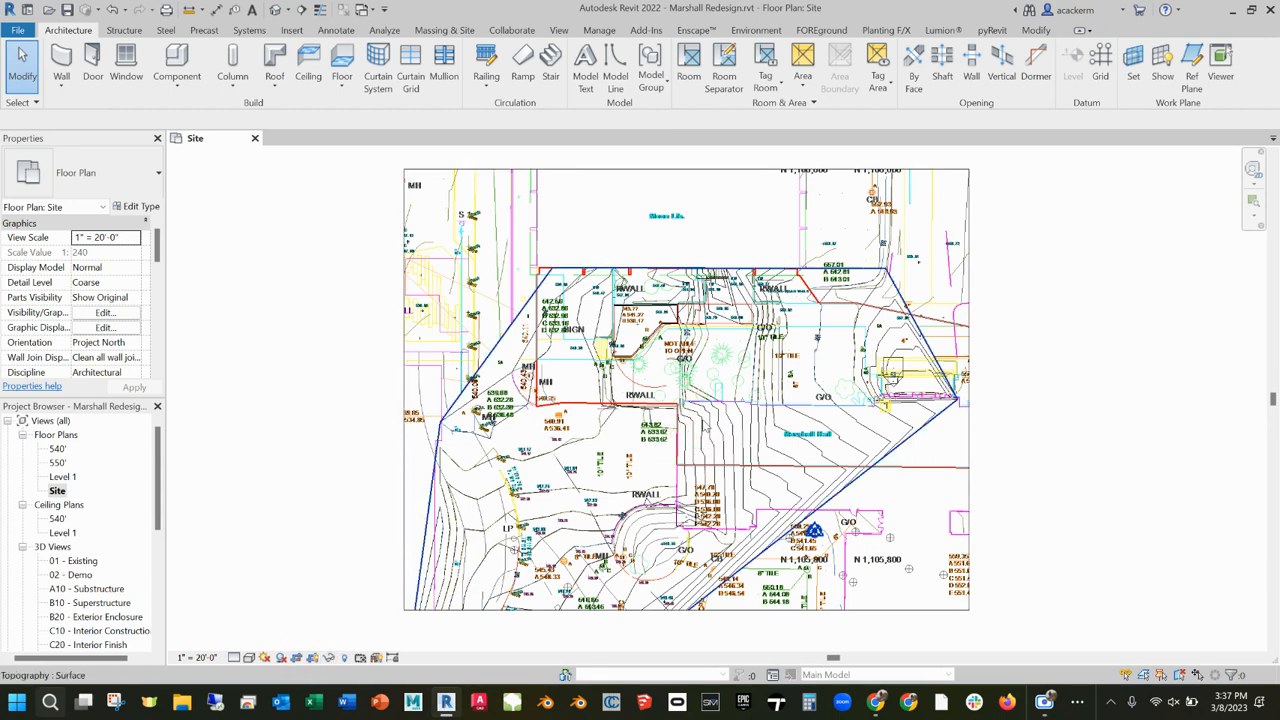
pyautogui.click(969, 390)
pyautogui.moveTo(969, 390); pyautogui.dragTo(891, 392)
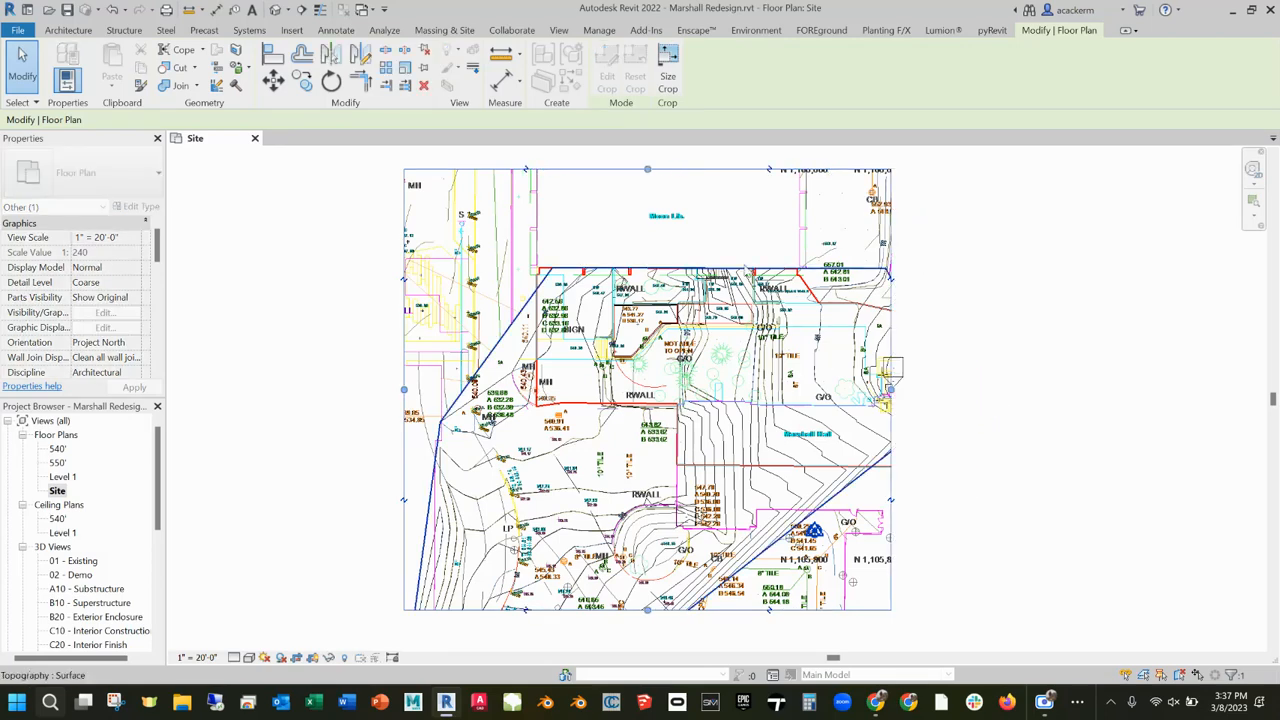
pyautogui.moveTo(648, 171); pyautogui.dragTo(649, 213)
pyautogui.moveTo(404, 411); pyautogui.dragTo(432, 410)
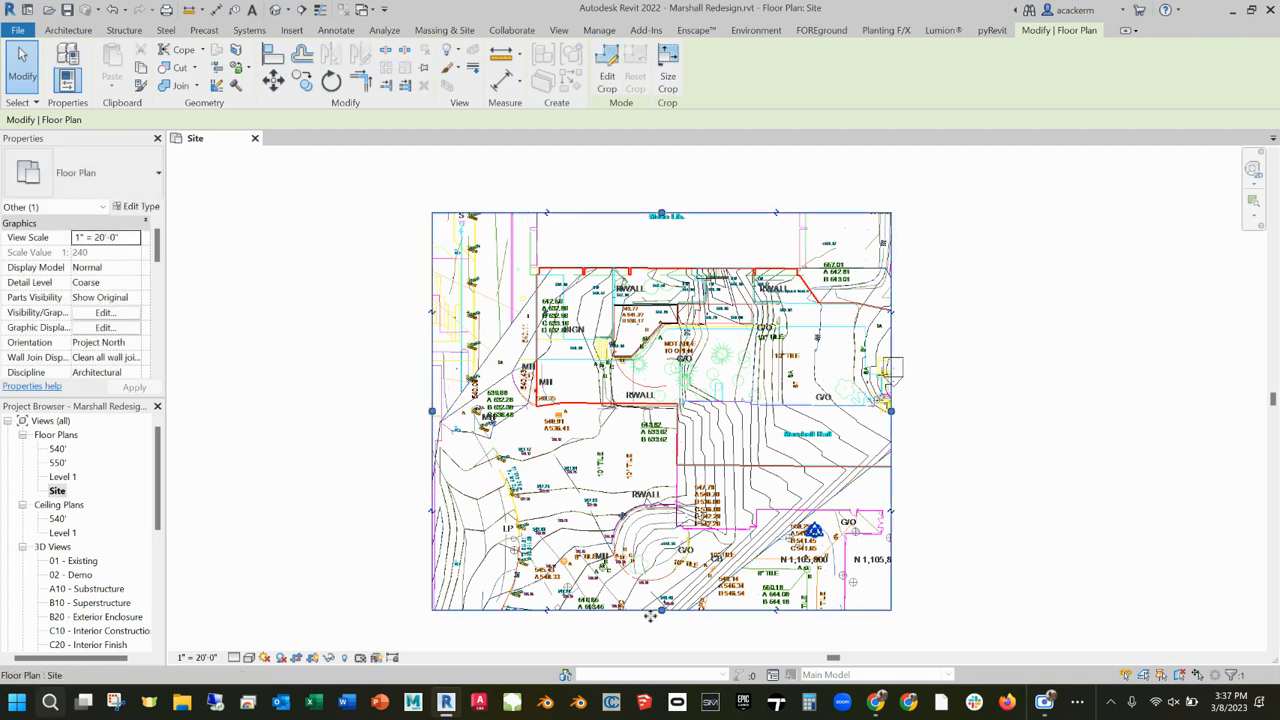
# - Hide the crop region boundary in the Site plan
pyautogui.click(1178, 370)
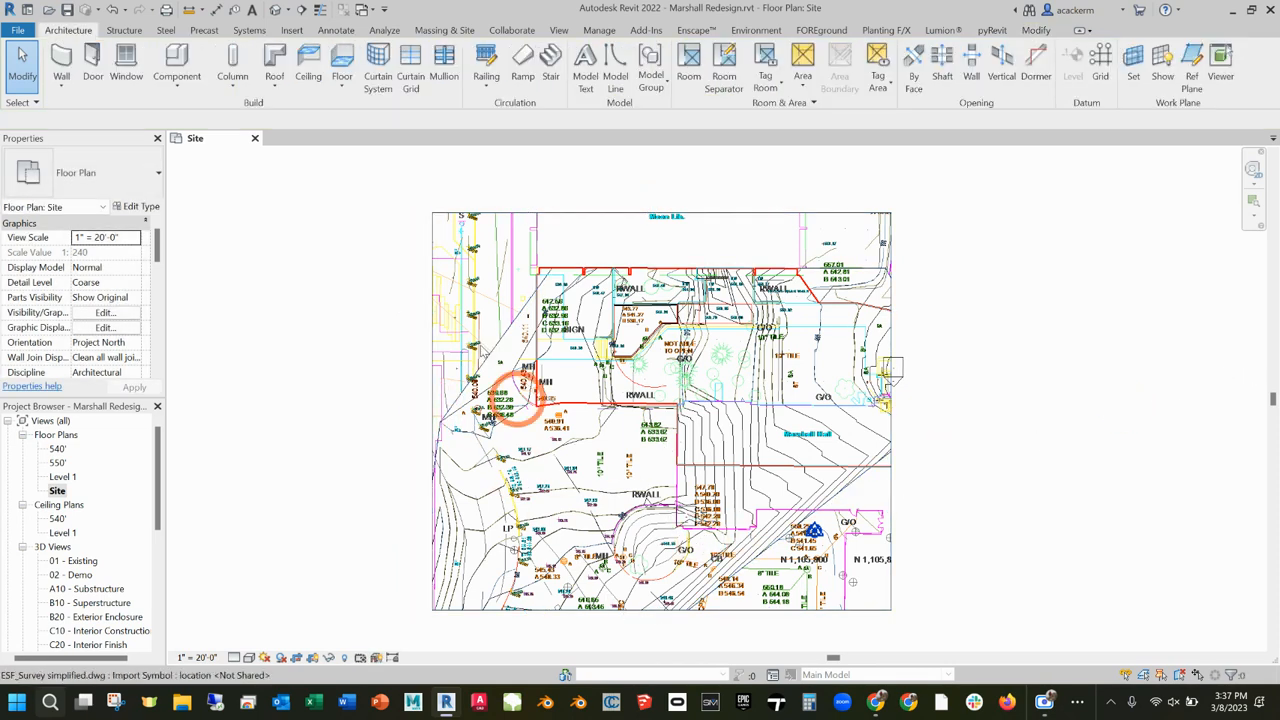
pyautogui.click(502, 212)
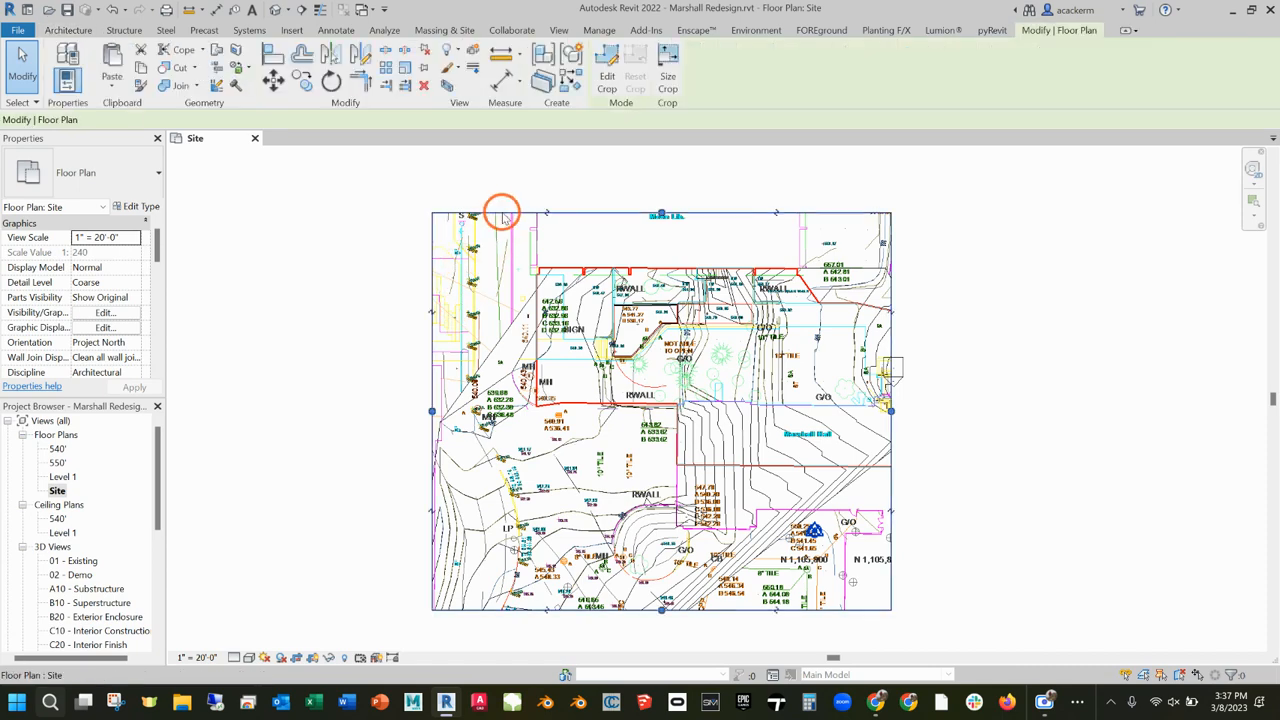
pyautogui.click(308, 657)
pyautogui.click(292, 476)
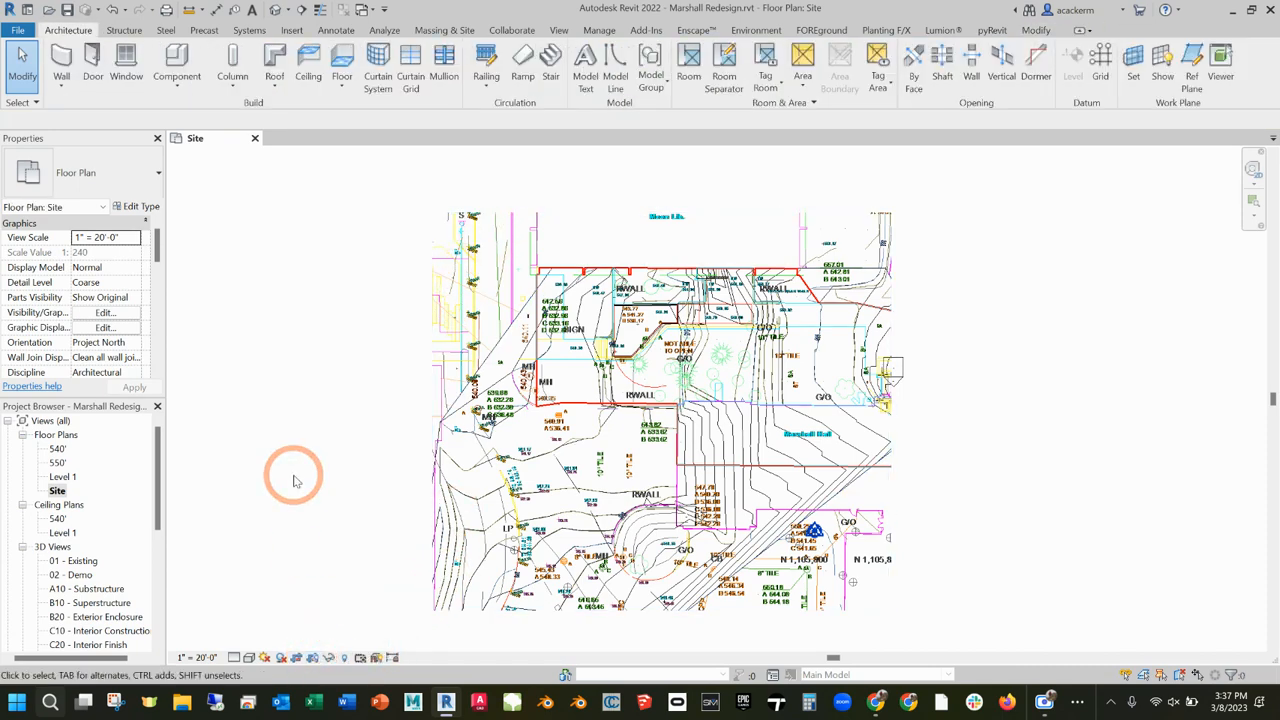
pyautogui.click(440, 390)
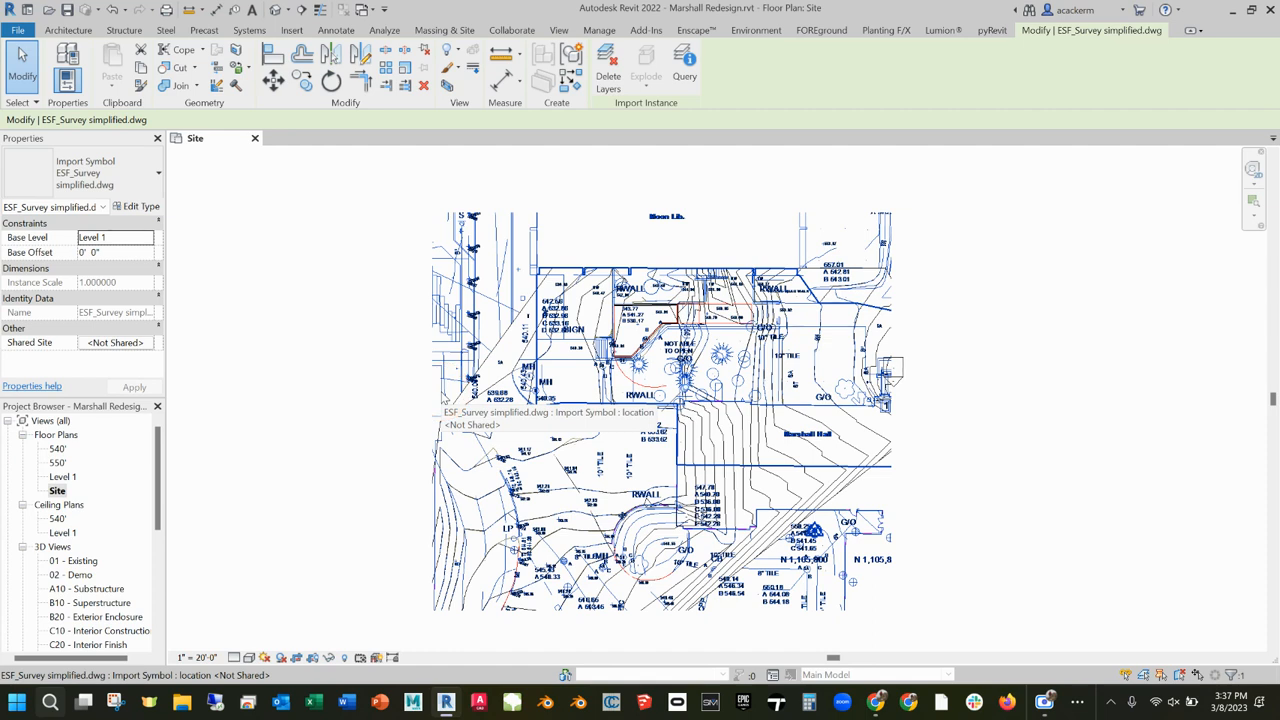
pyautogui.click(1104, 320)
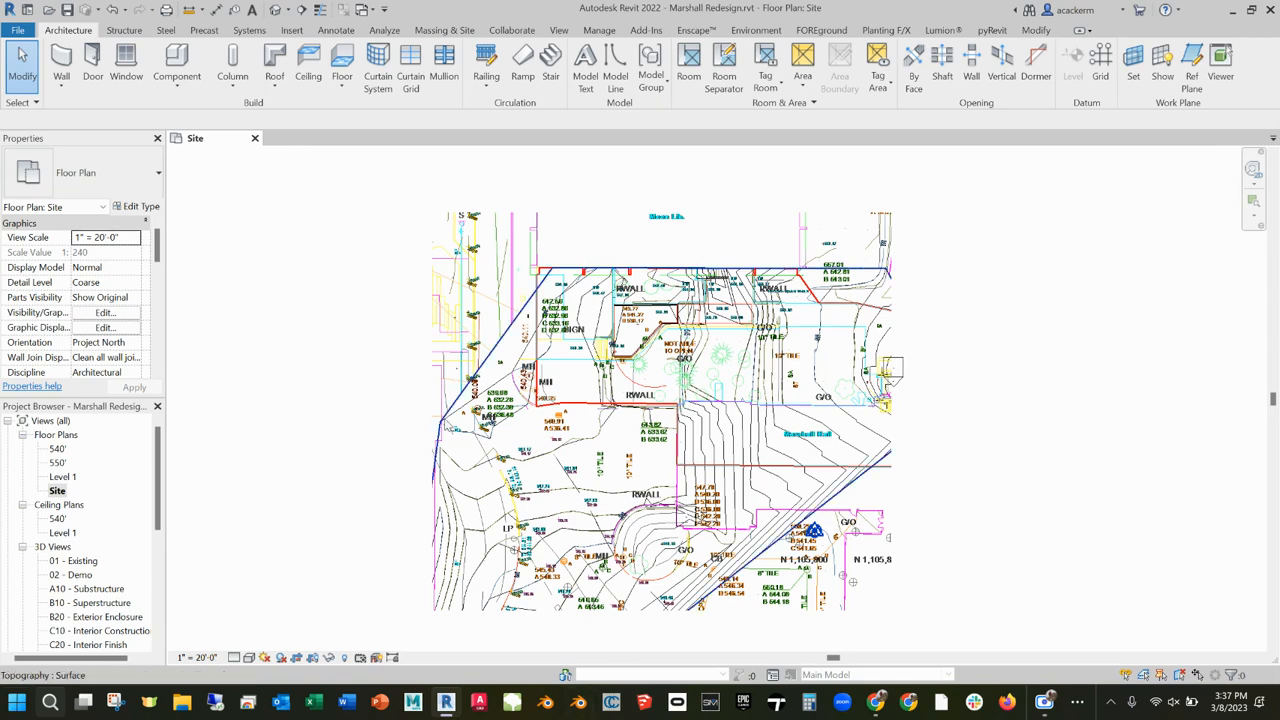
pyautogui.scroll(4, 731, 402)
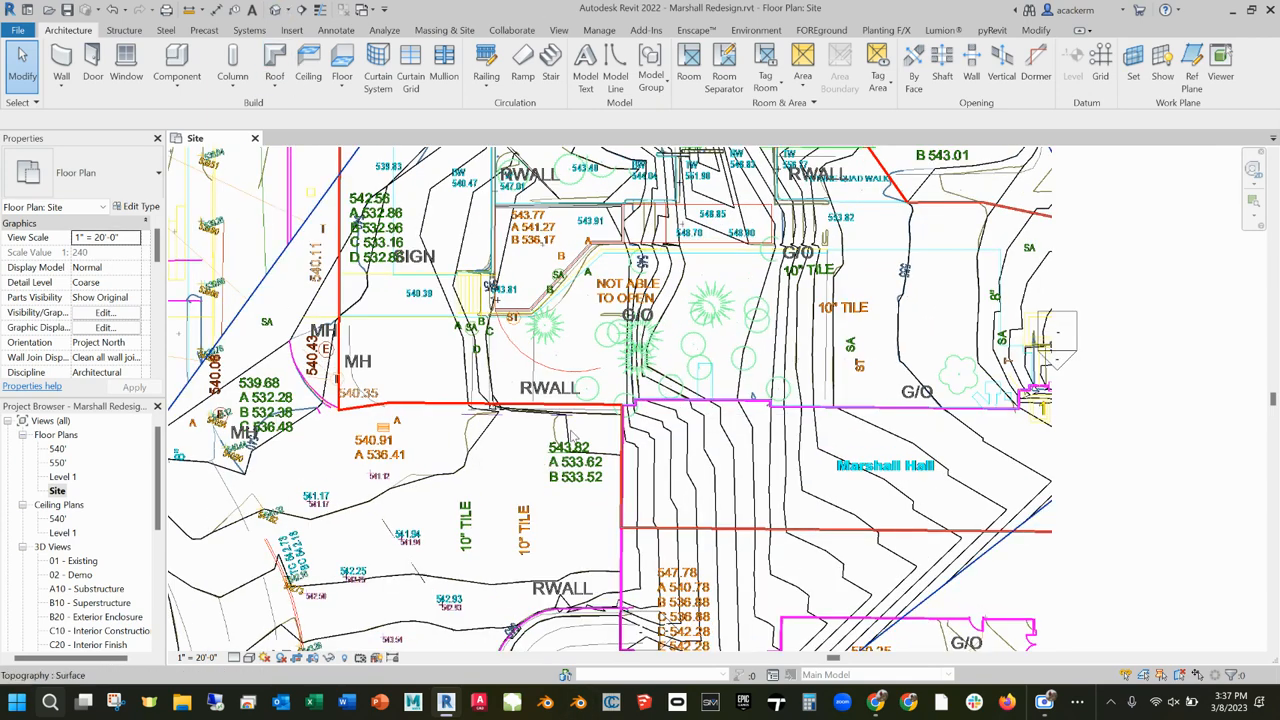
pyautogui.scroll(-3, 571, 436)
pyautogui.scroll(-1, 572, 441)
pyautogui.moveTo(250, 502); pyautogui.dragTo(333, 458, button='middle')
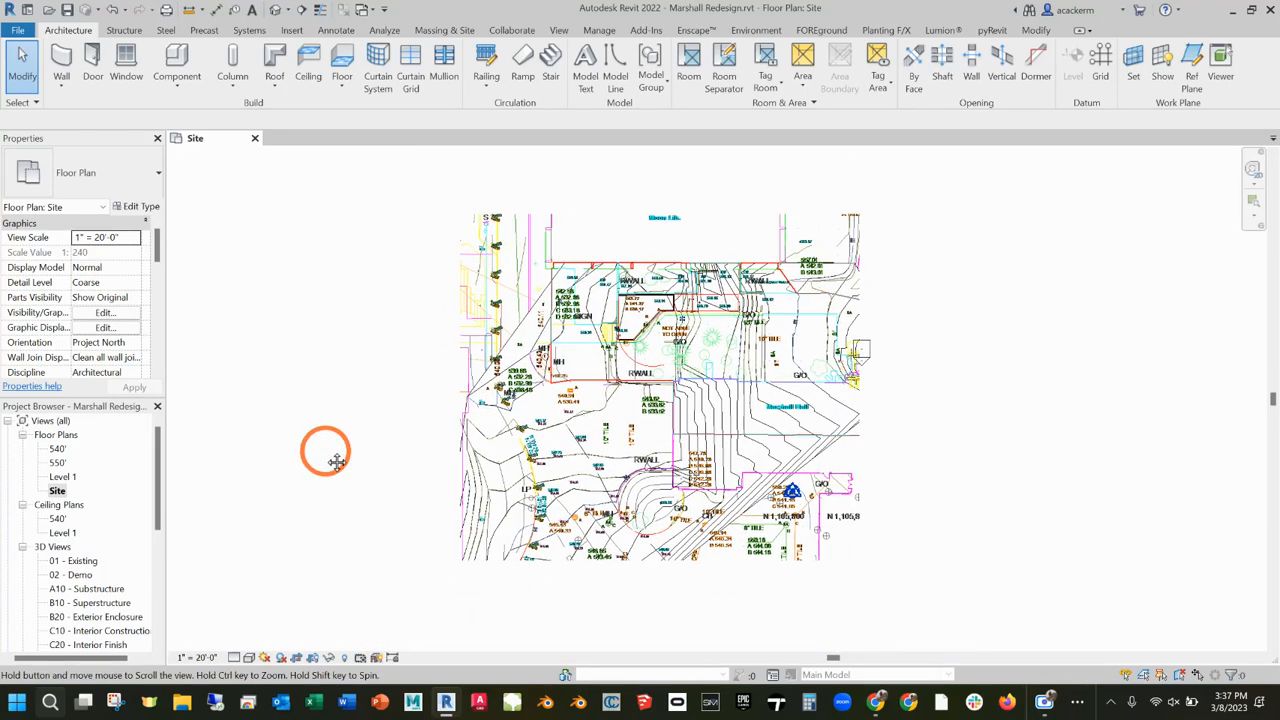
# - Duplicate the Site floor plan without detailing and rename the copy Demolition Plan
pyautogui.rightClick(57, 491)
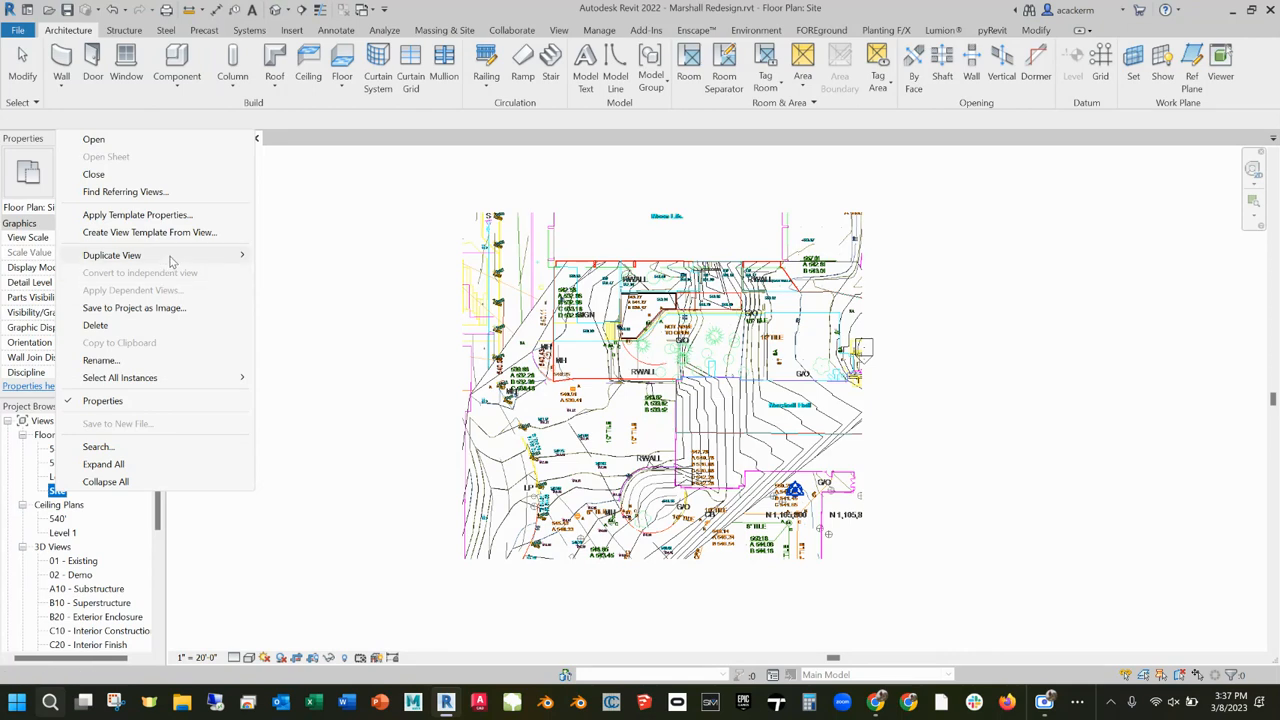
pyautogui.moveTo(172, 261)
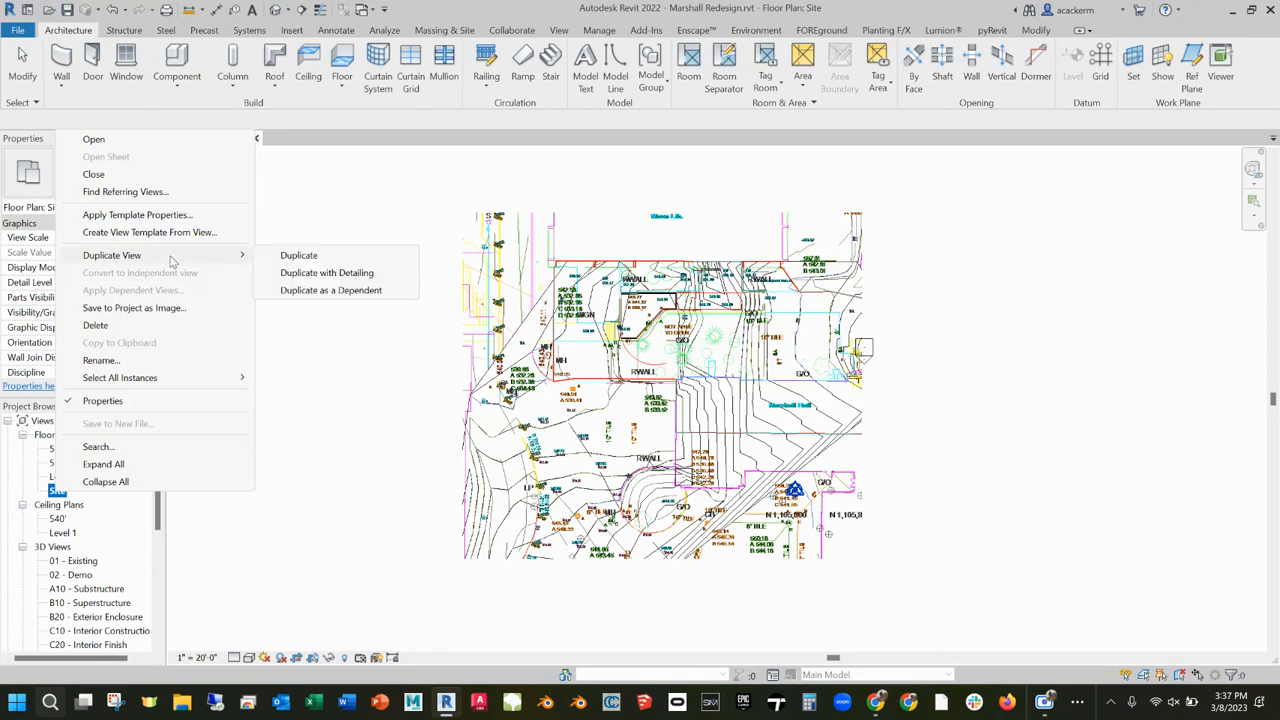
pyautogui.click(318, 257)
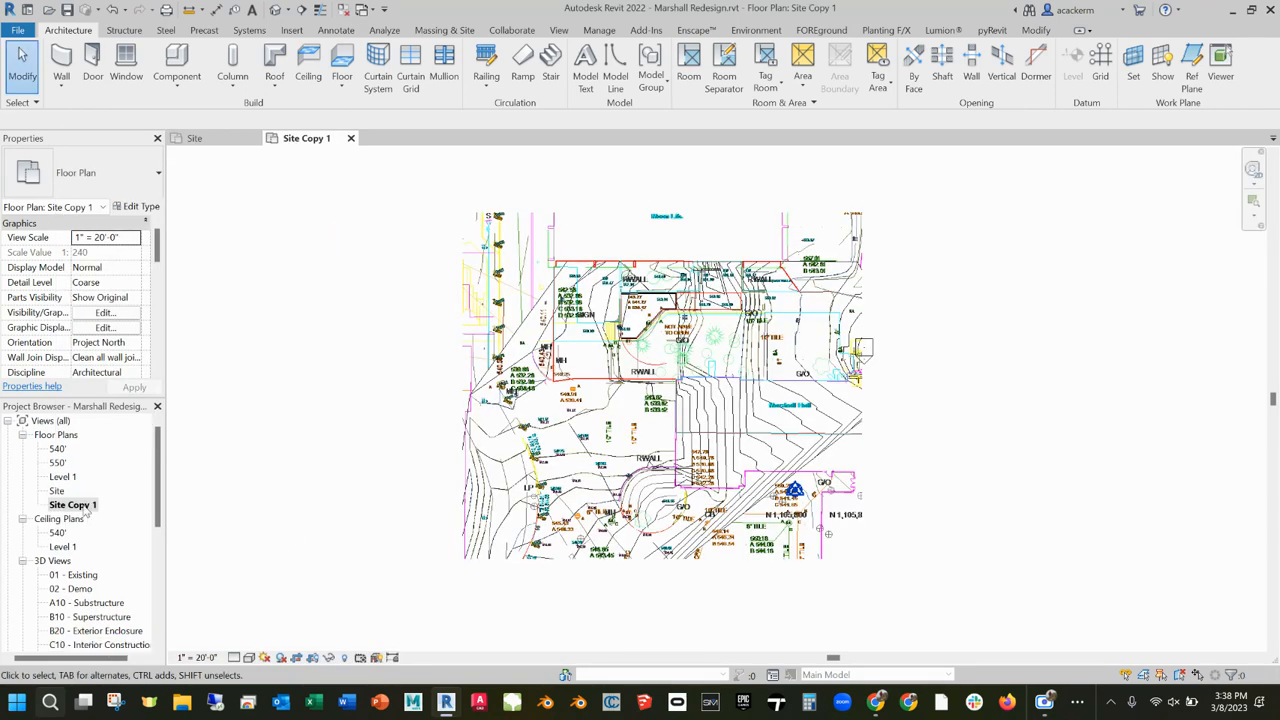
pyautogui.rightClick(84, 505)
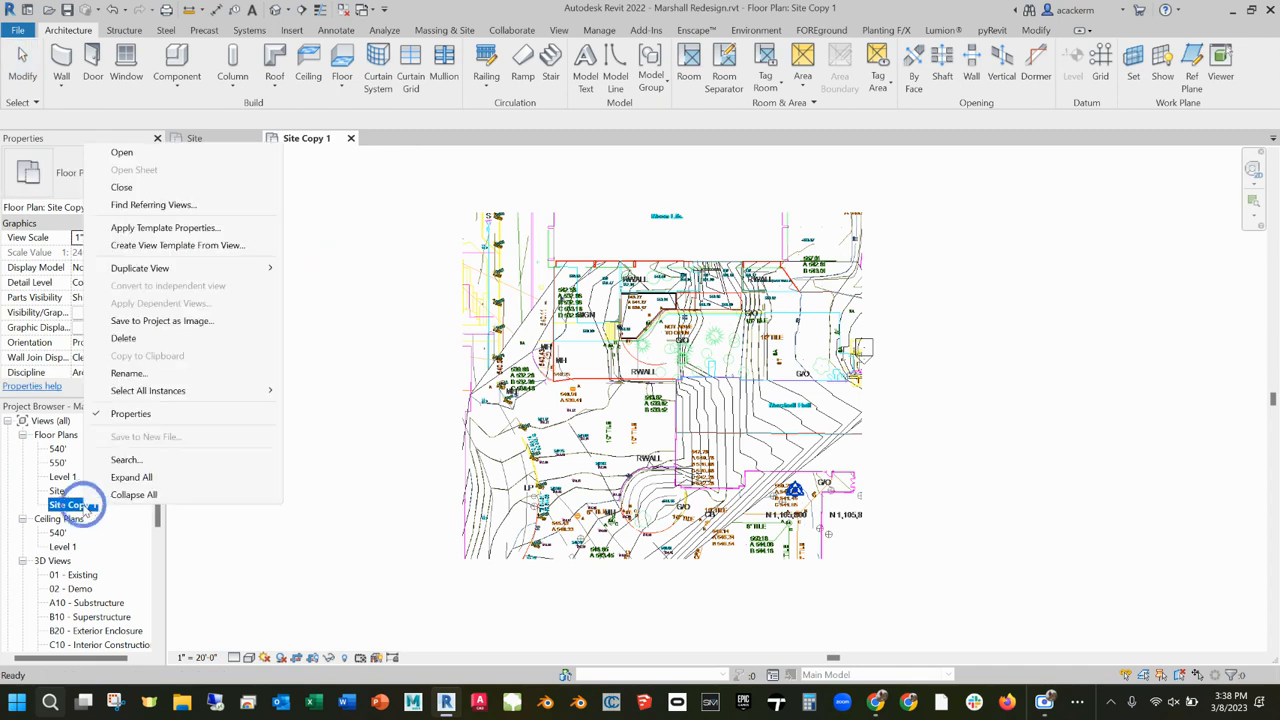
pyautogui.click(126, 373)
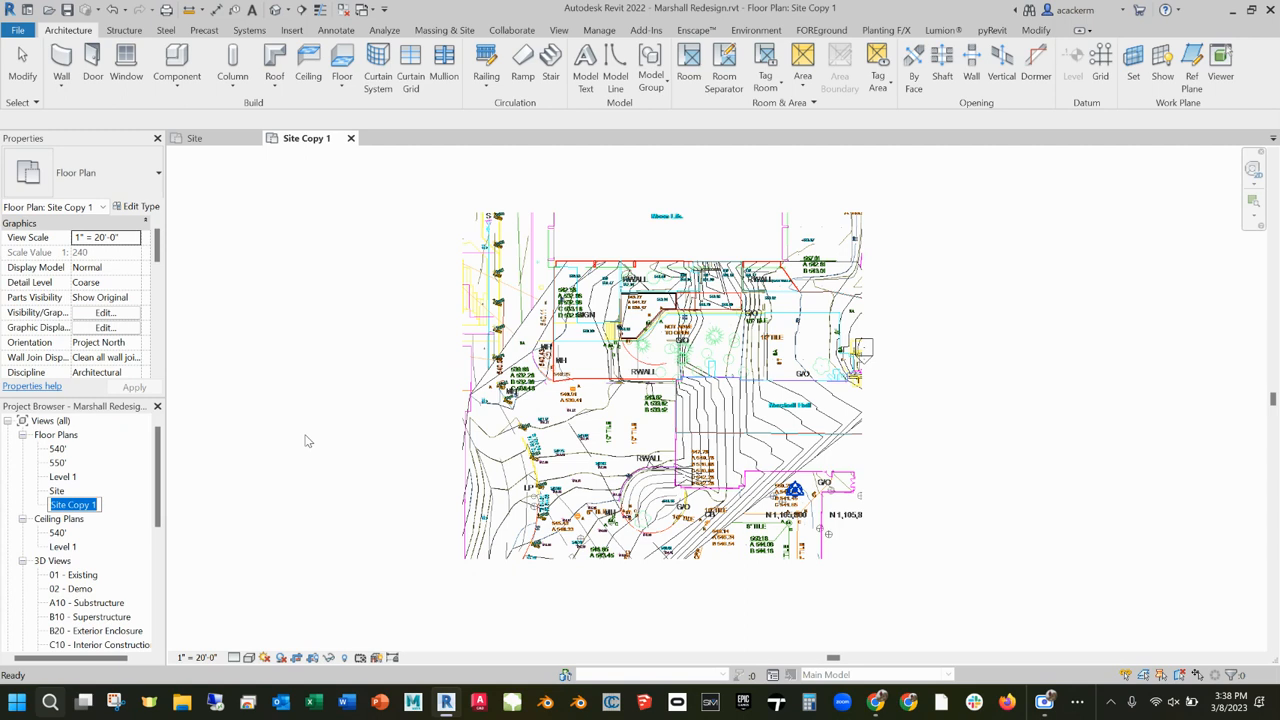
pyautogui.write('Demolition Plan')
pyautogui.press('Return')
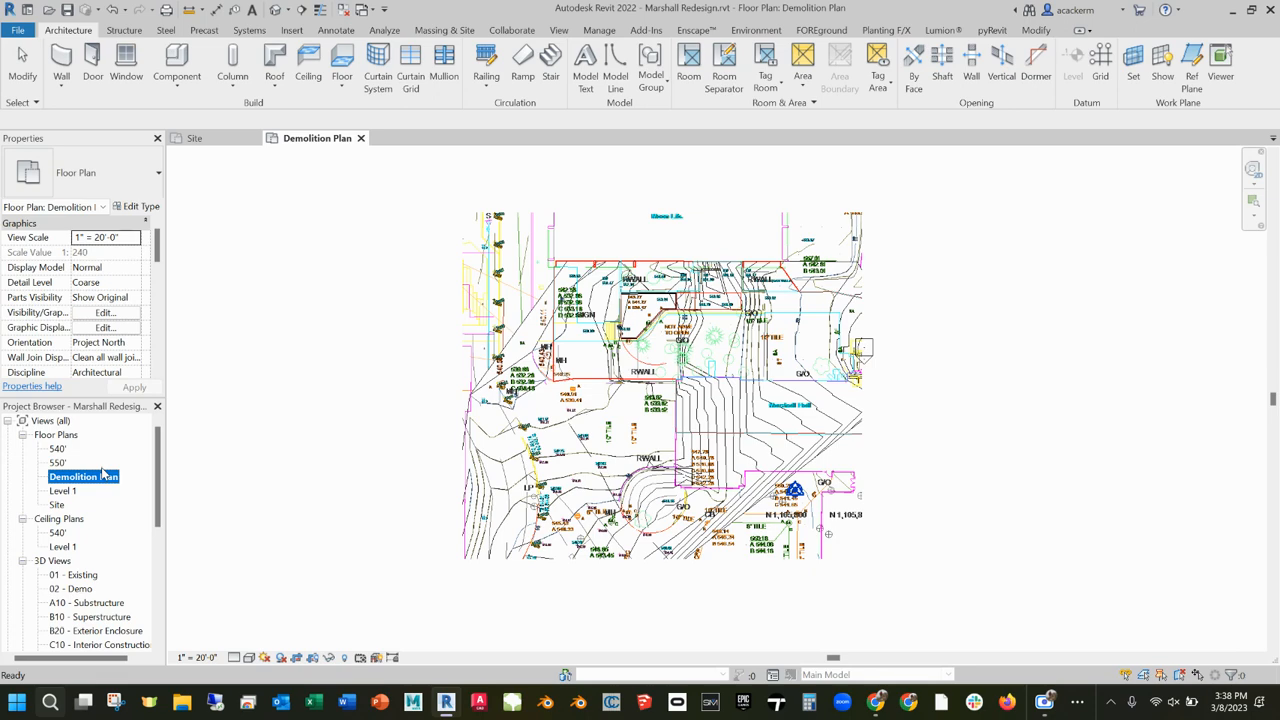
# - Open the Site plan to compare it with its copy, and return to the Demolition Plan
pyautogui.doubleClick(57, 505)
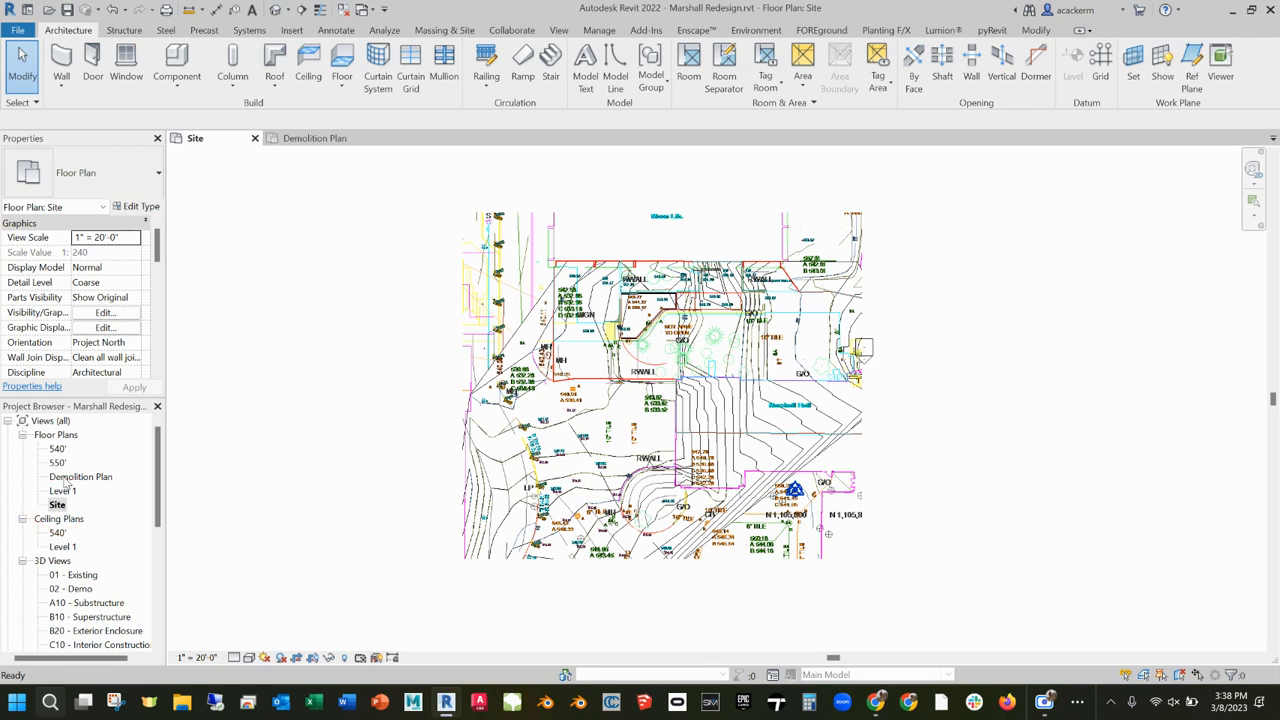
pyautogui.doubleClick(66, 480)
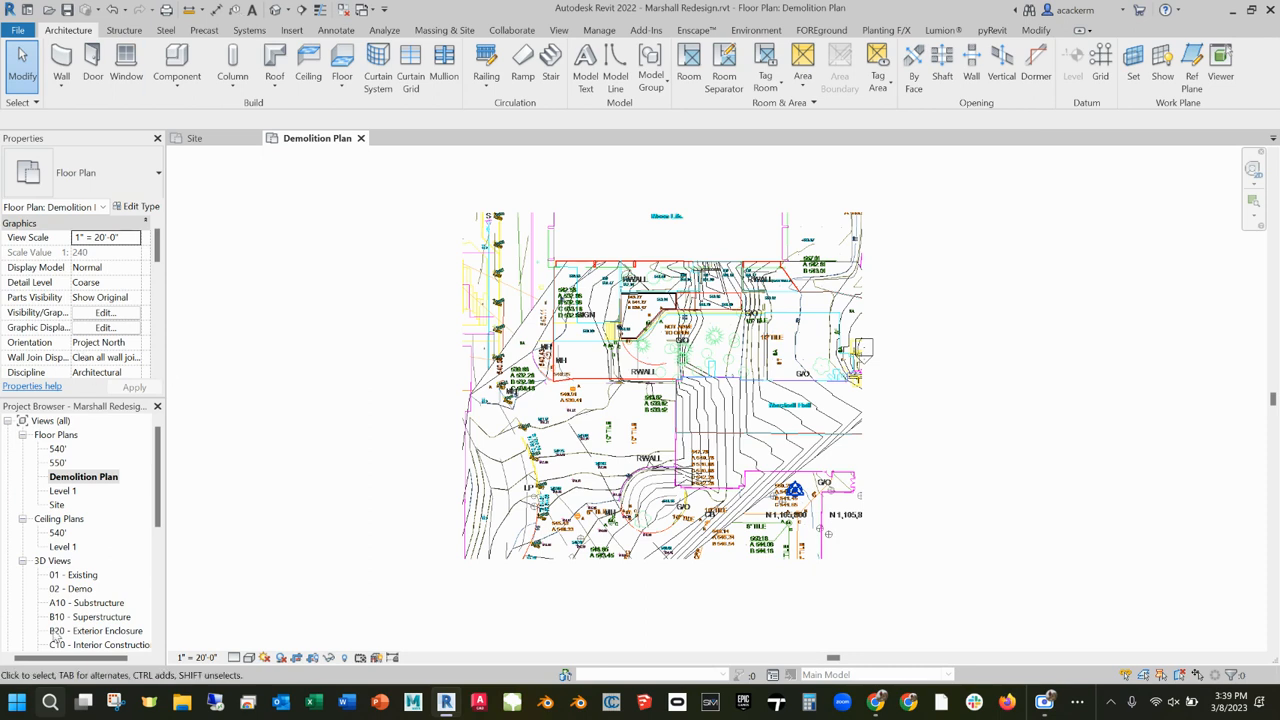
# - Collapse the 3D Views and Elevations branches in the project's view tree
pyautogui.scroll(-3, 125, 484)
pyautogui.scroll(-1, 125, 484)
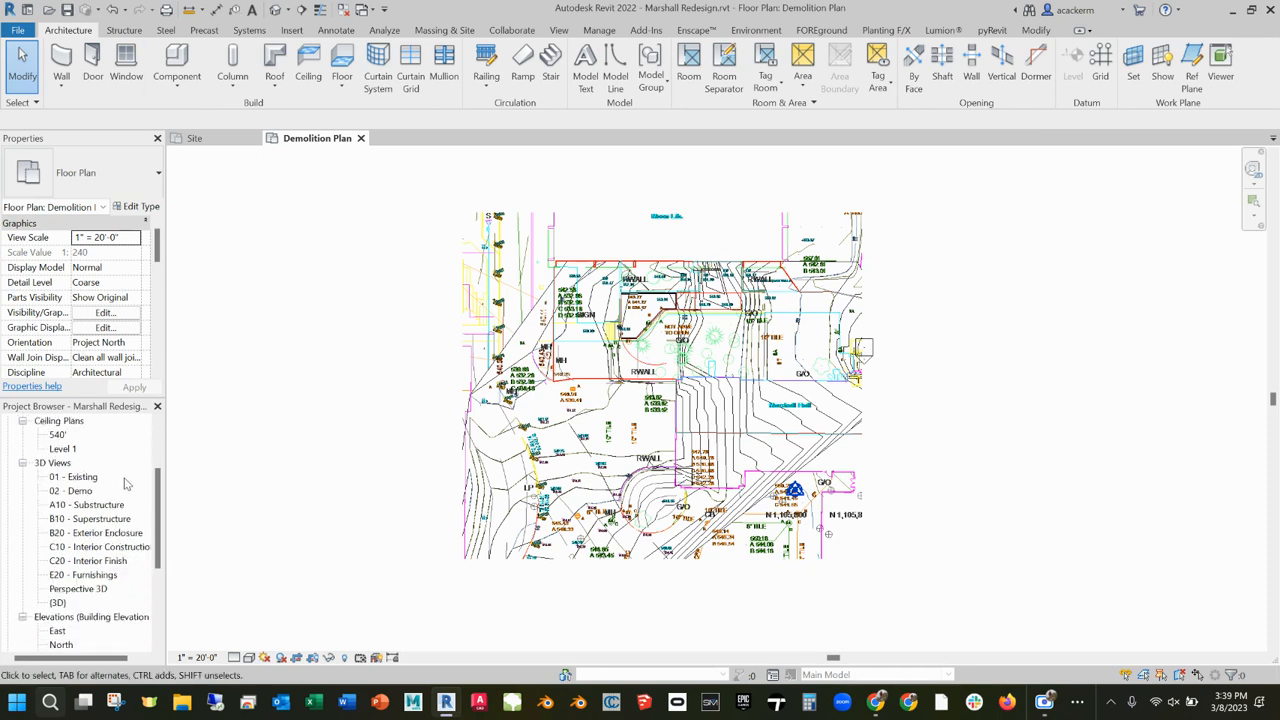
pyautogui.click(22, 449)
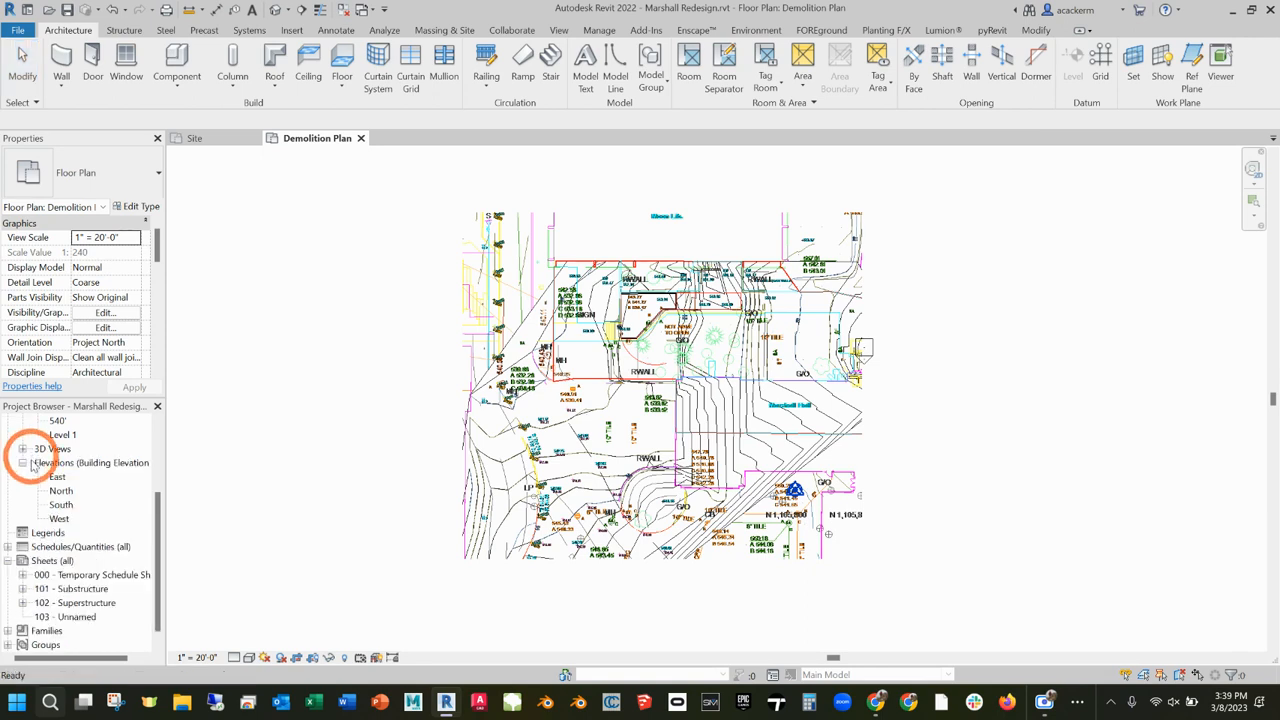
pyautogui.click(22, 463)
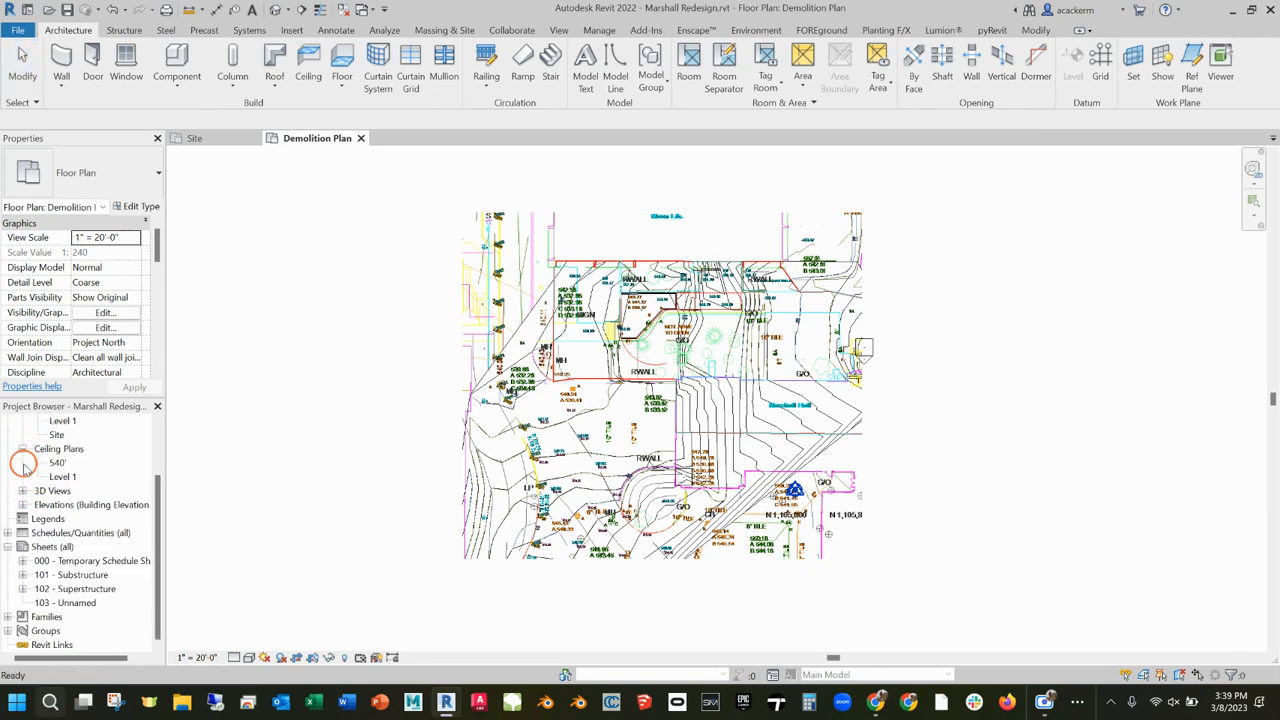
# - Delete all four existing sheets, from 000 - Temporary Schedule Sheet through 103 - Unnamed
pyautogui.click(46, 548)
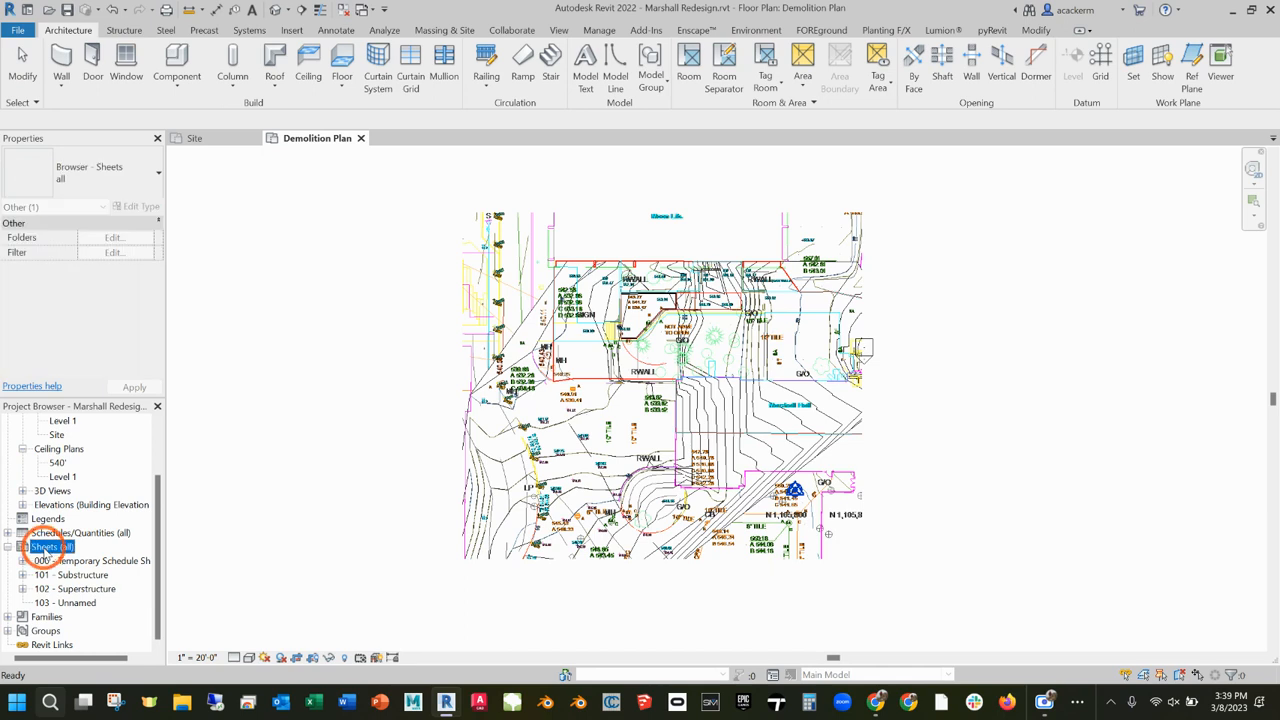
pyautogui.click(103, 561)
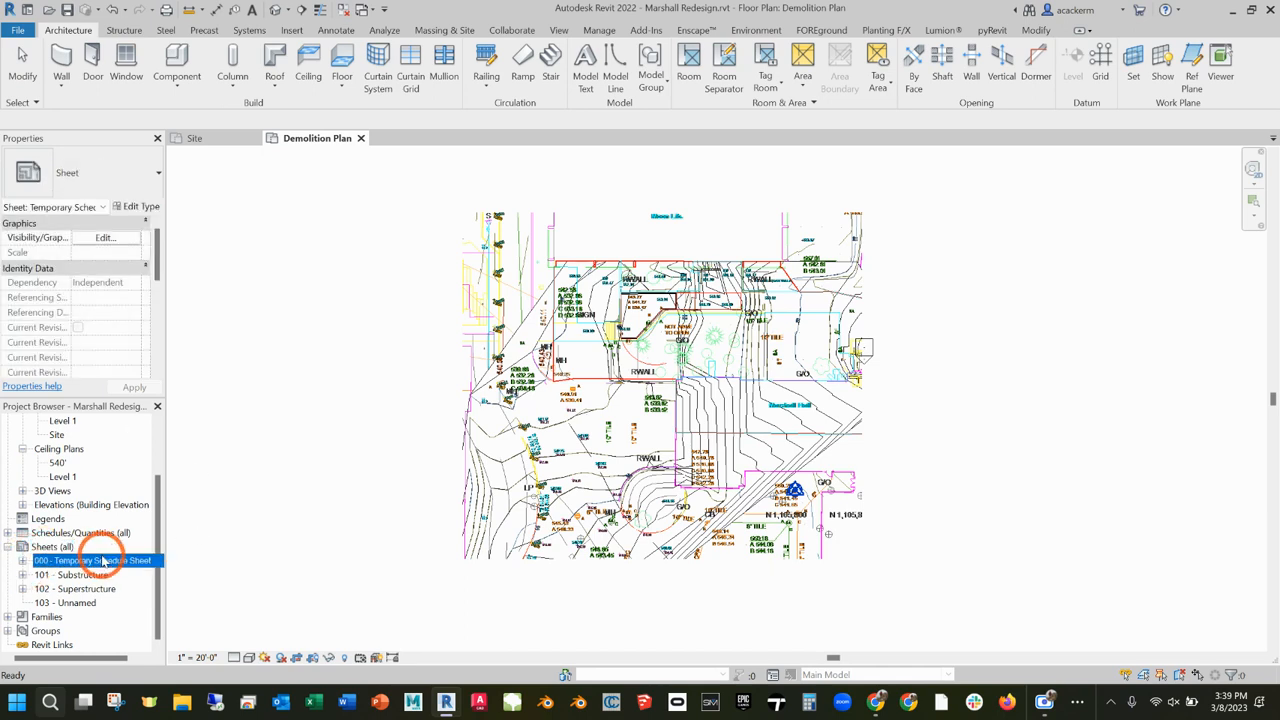
pyautogui.keyDown('shift'); pyautogui.click(85, 604); pyautogui.keyUp('shift')
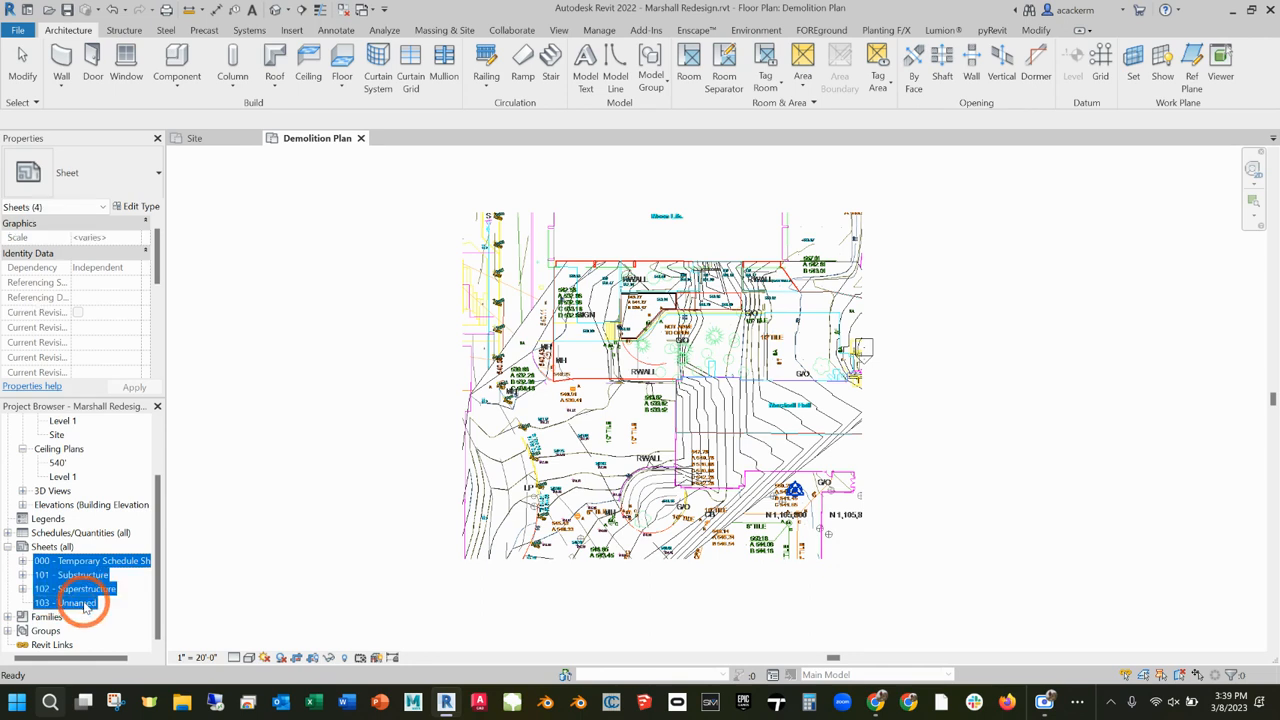
pyautogui.rightClick(85, 604)
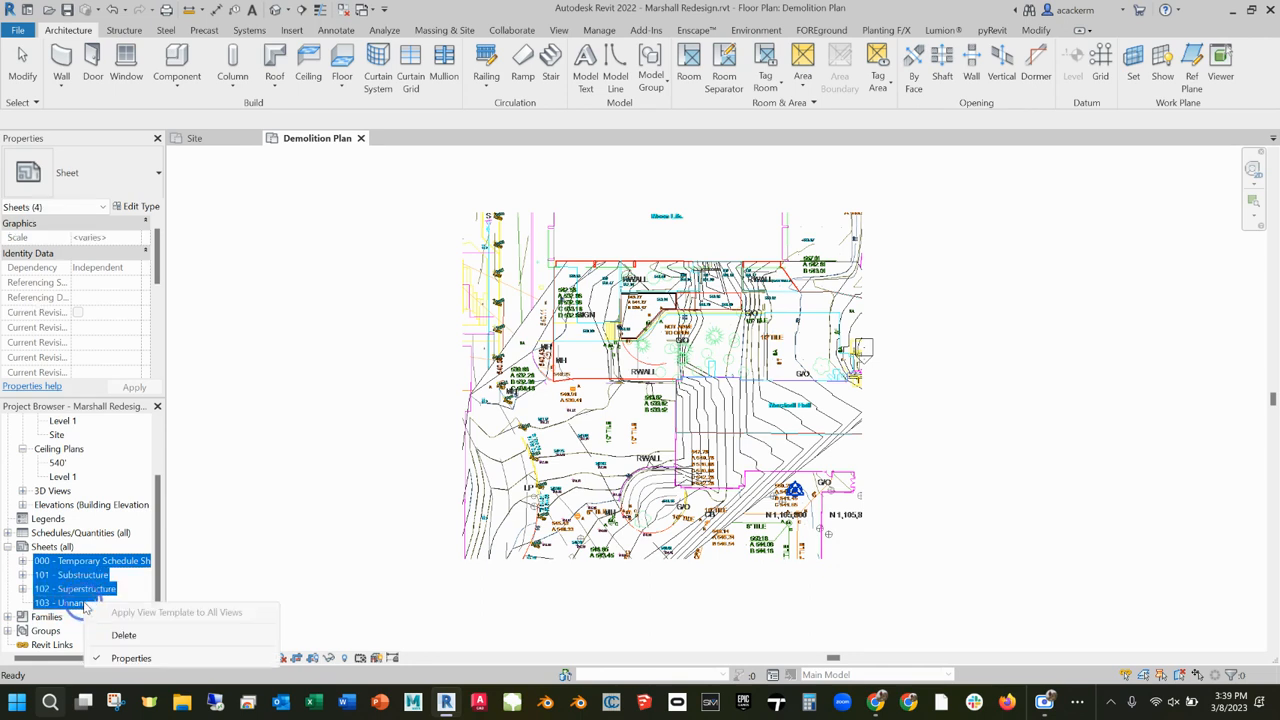
pyautogui.click(122, 636)
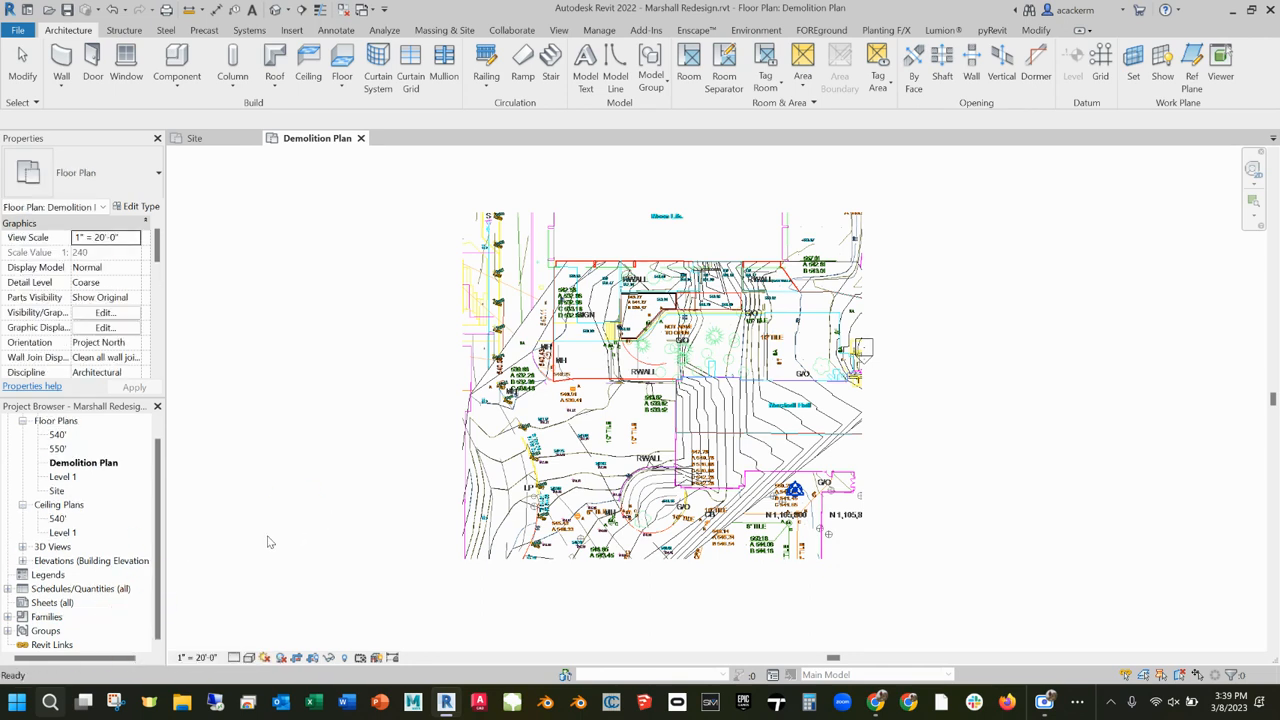
# - Create a new sheet using the E1 30 x 42 Horizontal title block
pyautogui.click(45, 603)
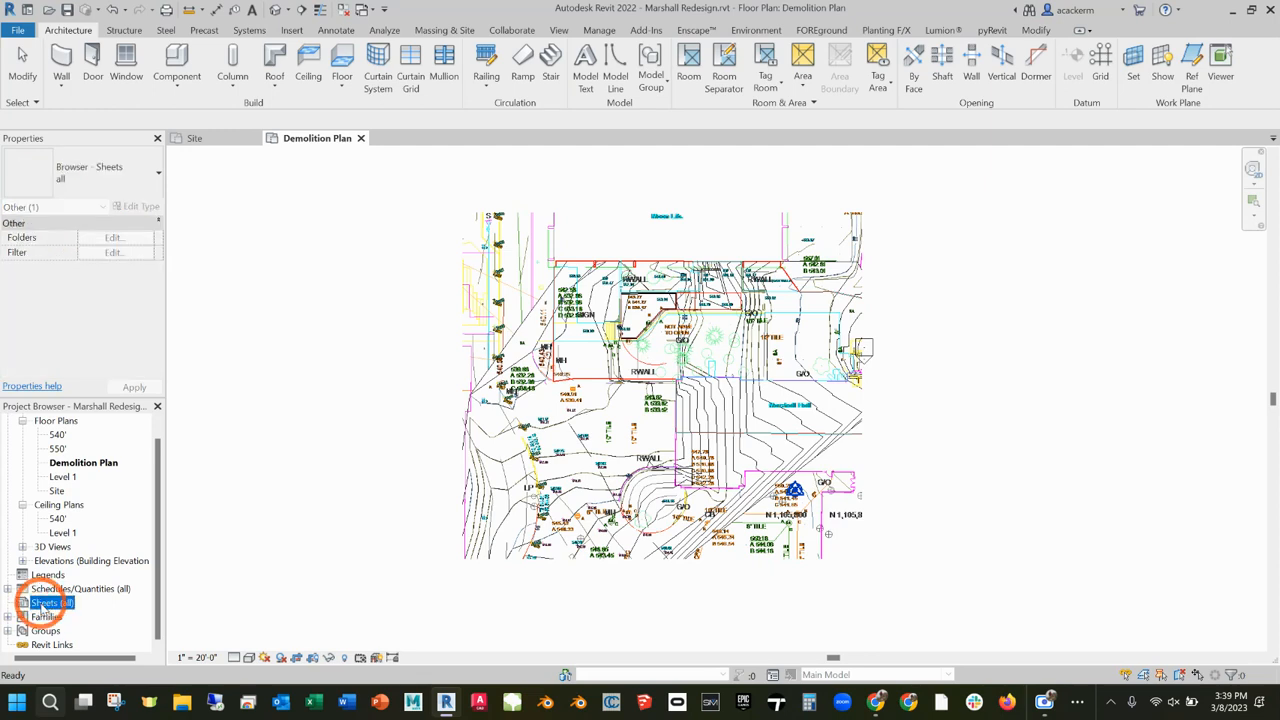
pyautogui.rightClick(45, 603)
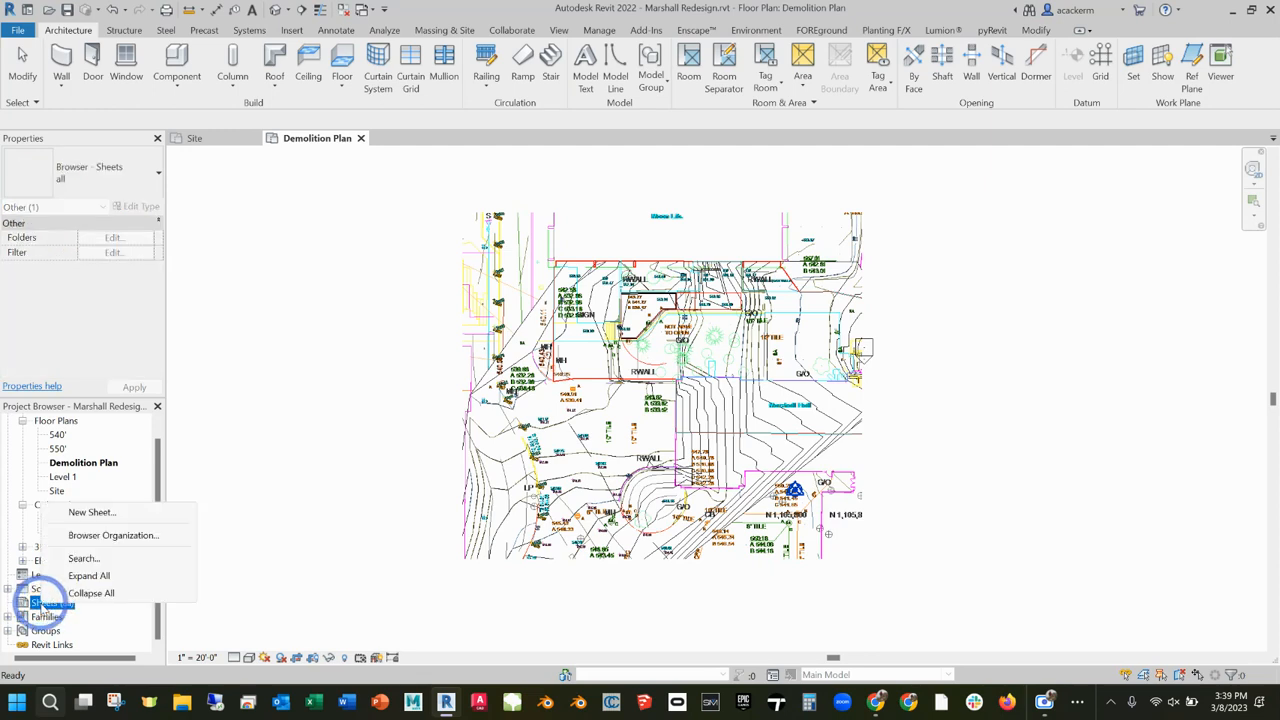
pyautogui.click(92, 512)
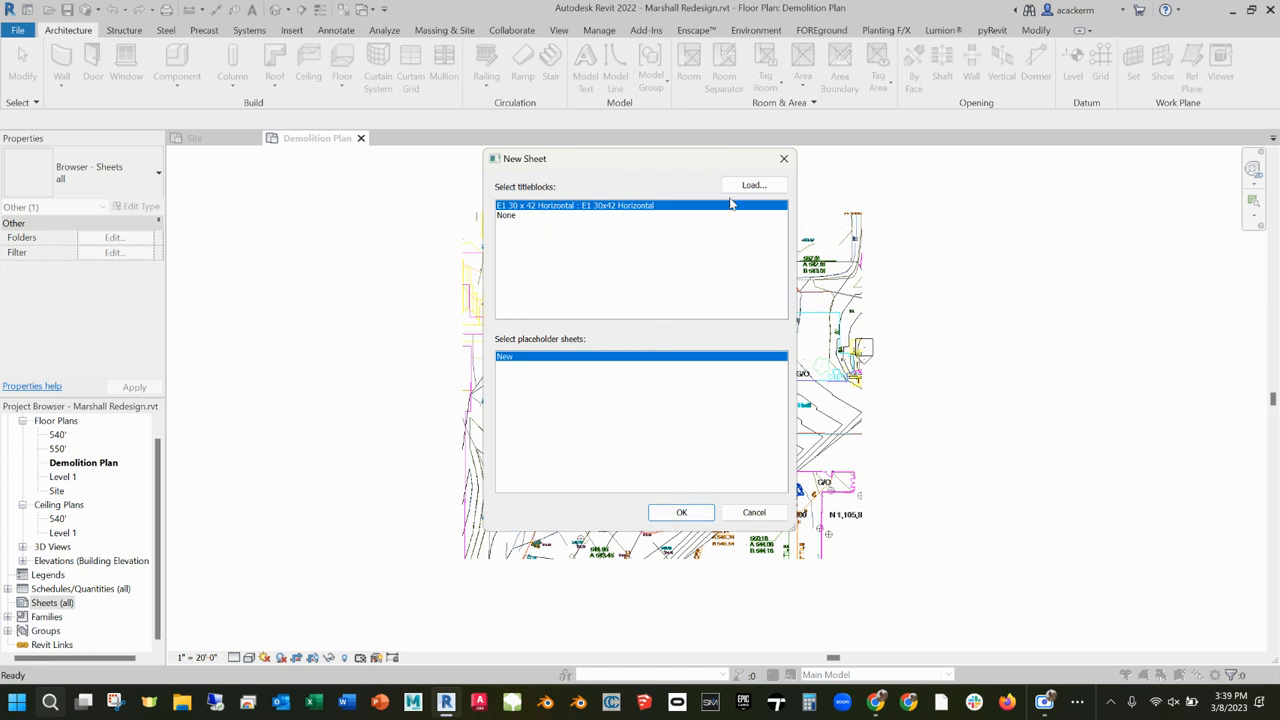
pyautogui.click(681, 513)
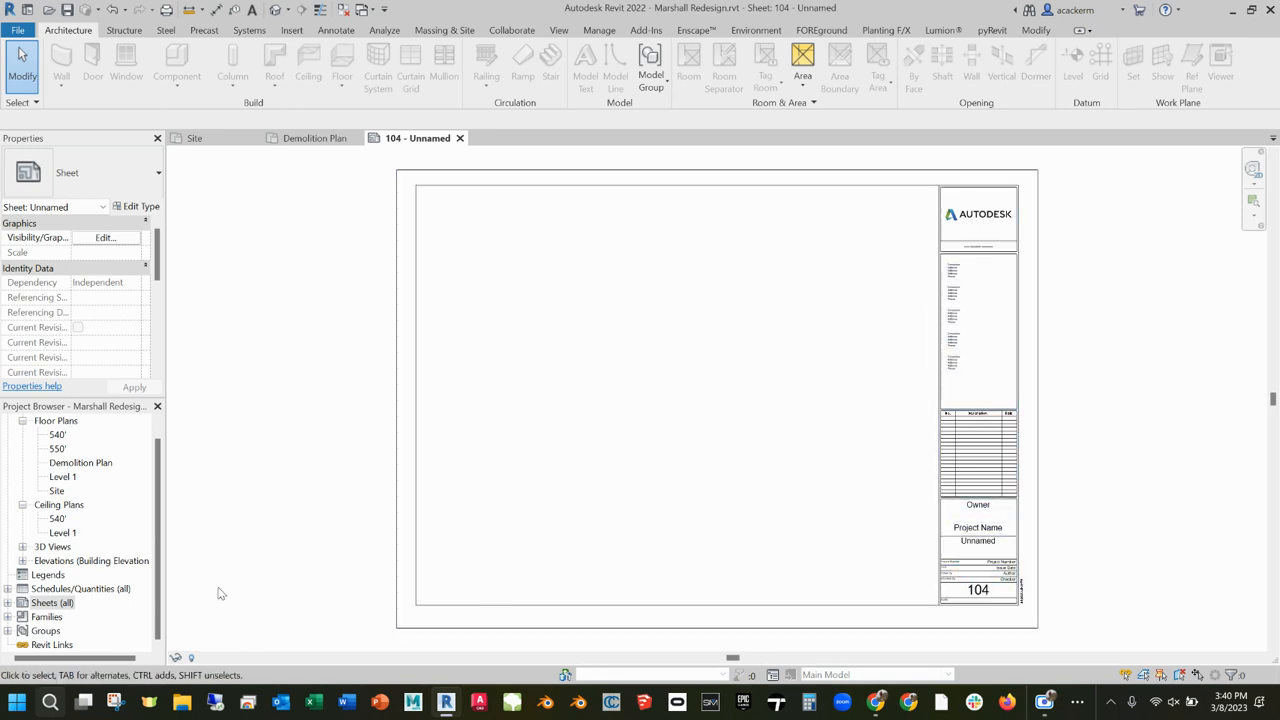
# - Change the new sheet's number to Demolition Plan, keeping the name Unnamed
pyautogui.click(8, 604)
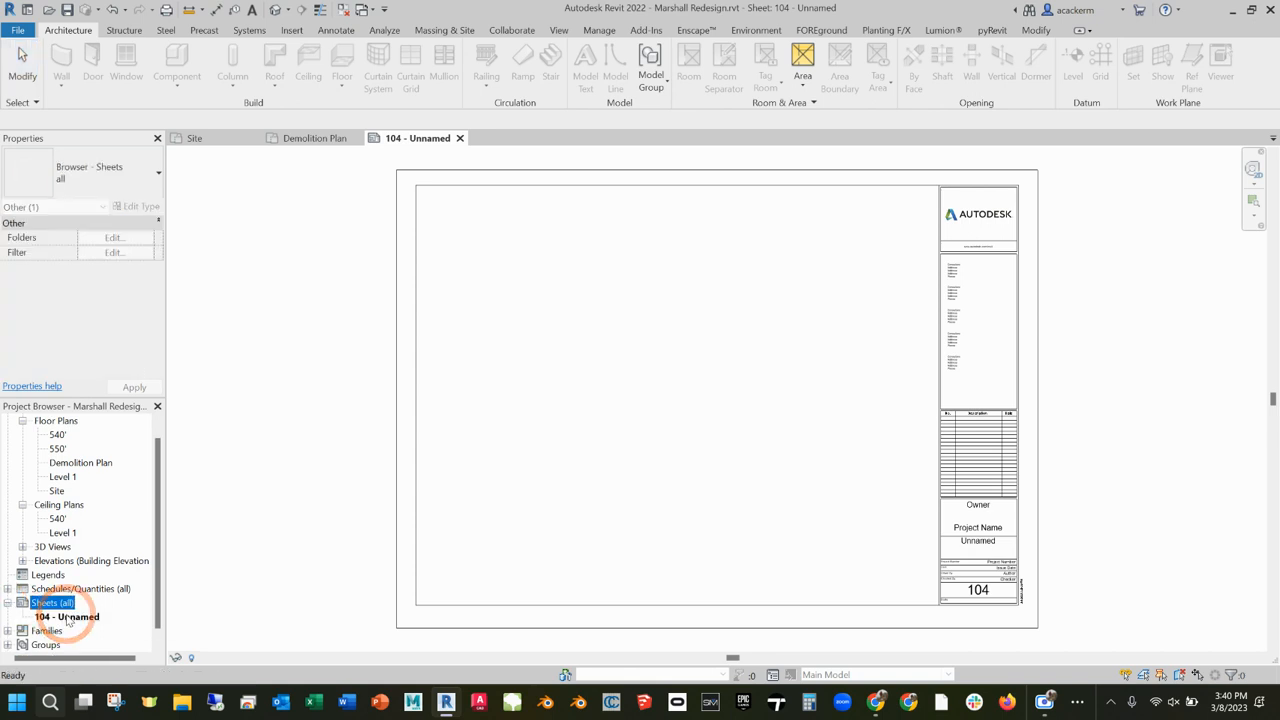
pyautogui.click(64, 617)
pyautogui.rightClick(68, 616)
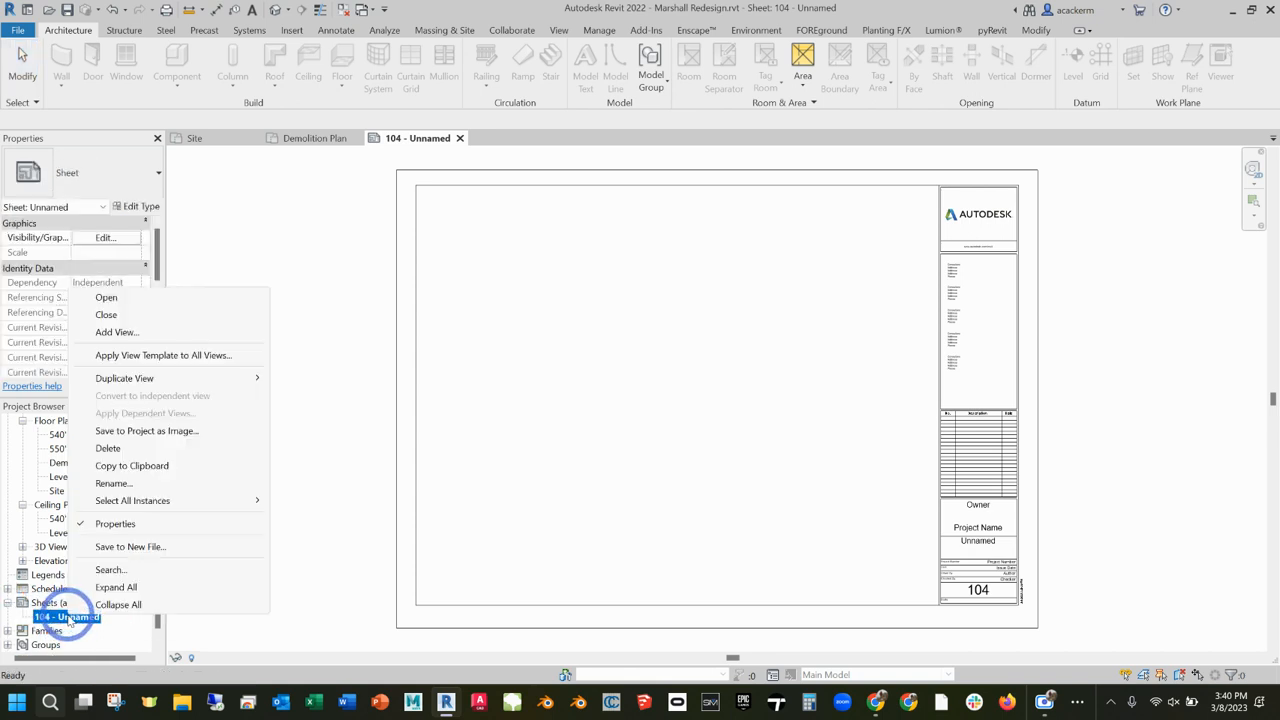
pyautogui.click(112, 483)
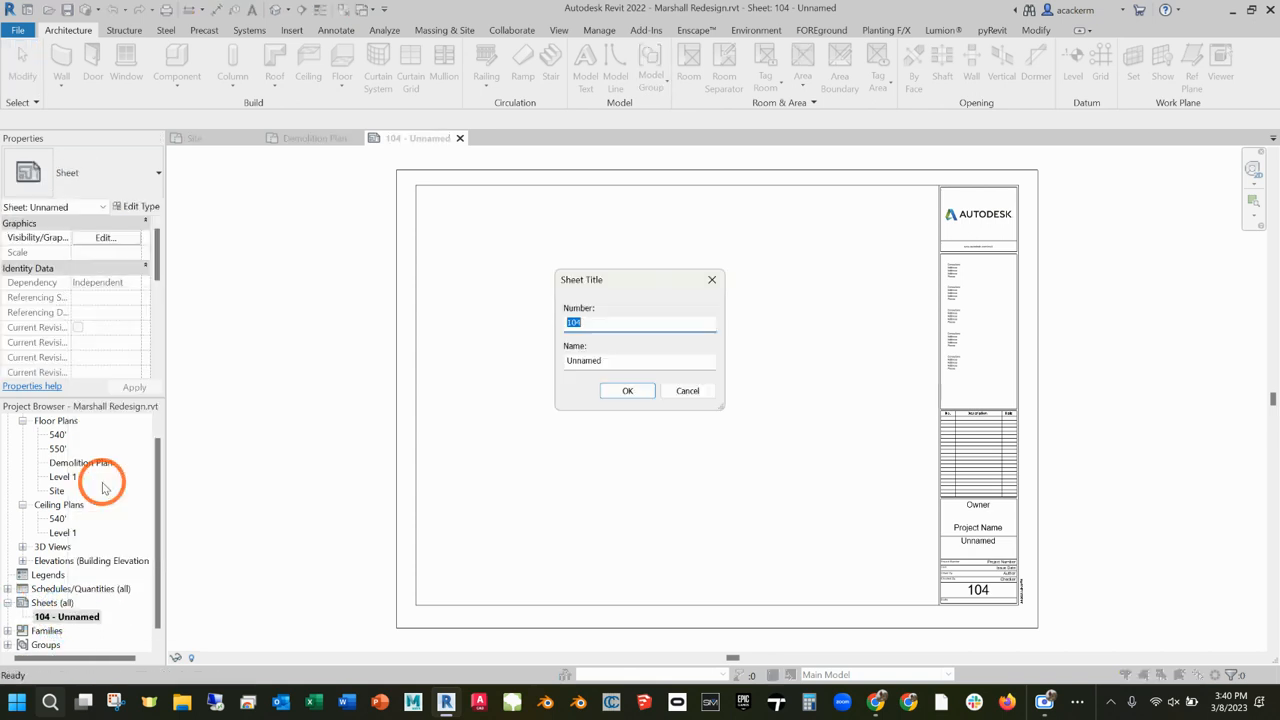
pyautogui.write('Demolition Plan')
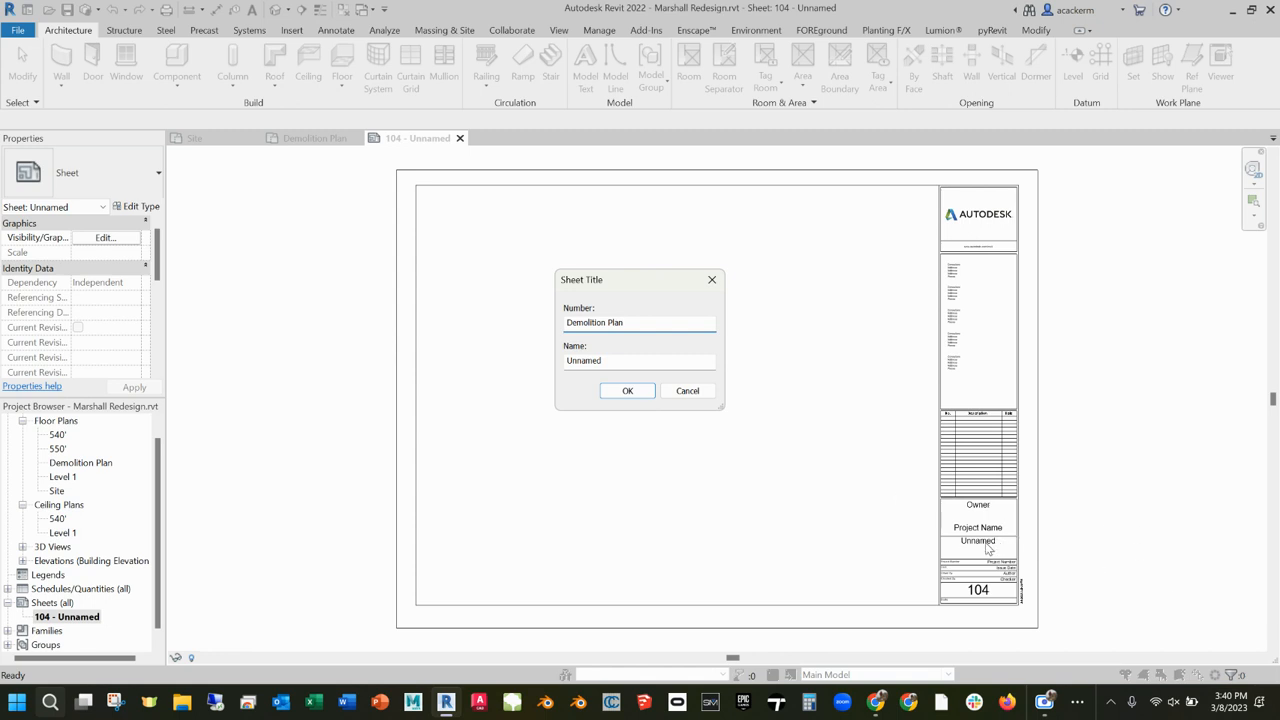
pyautogui.click(632, 389)
pyautogui.click(923, 535)
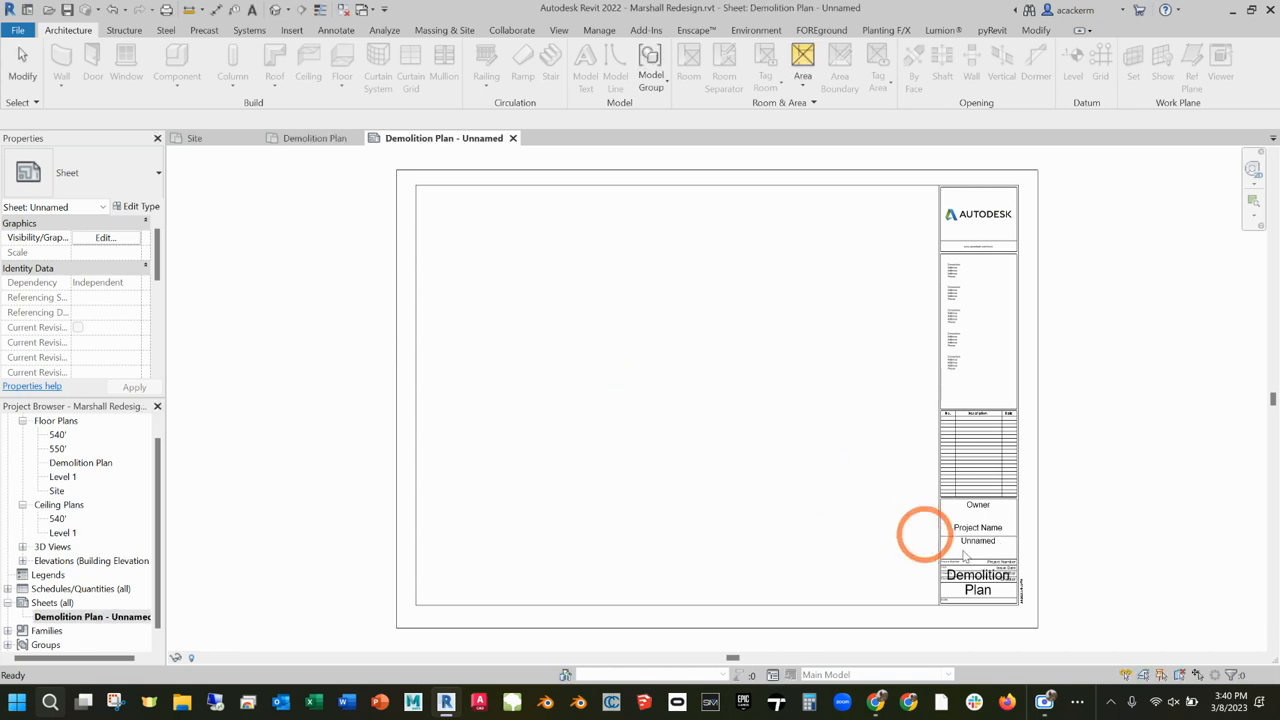
# - Examine the sheet name and sheet number labels in the title block and compare them with the sheet's entry in the project tree
pyautogui.scroll(4, 988, 588)
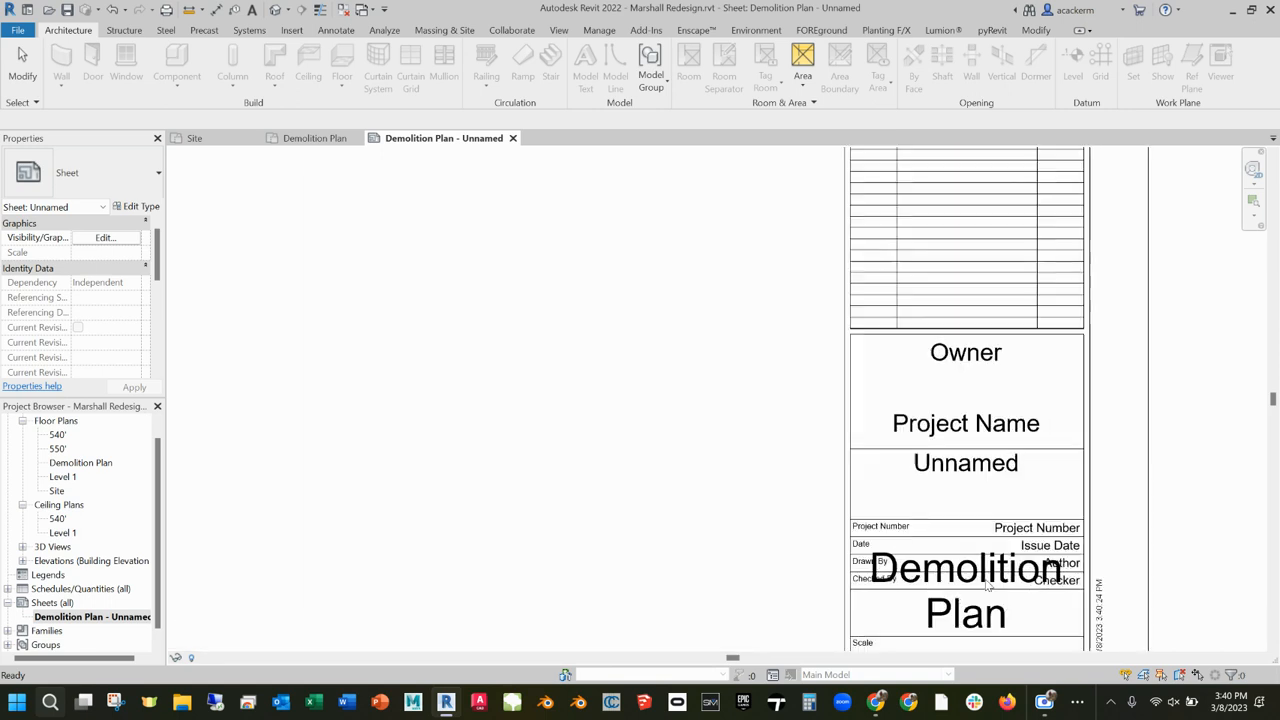
pyautogui.click(962, 578)
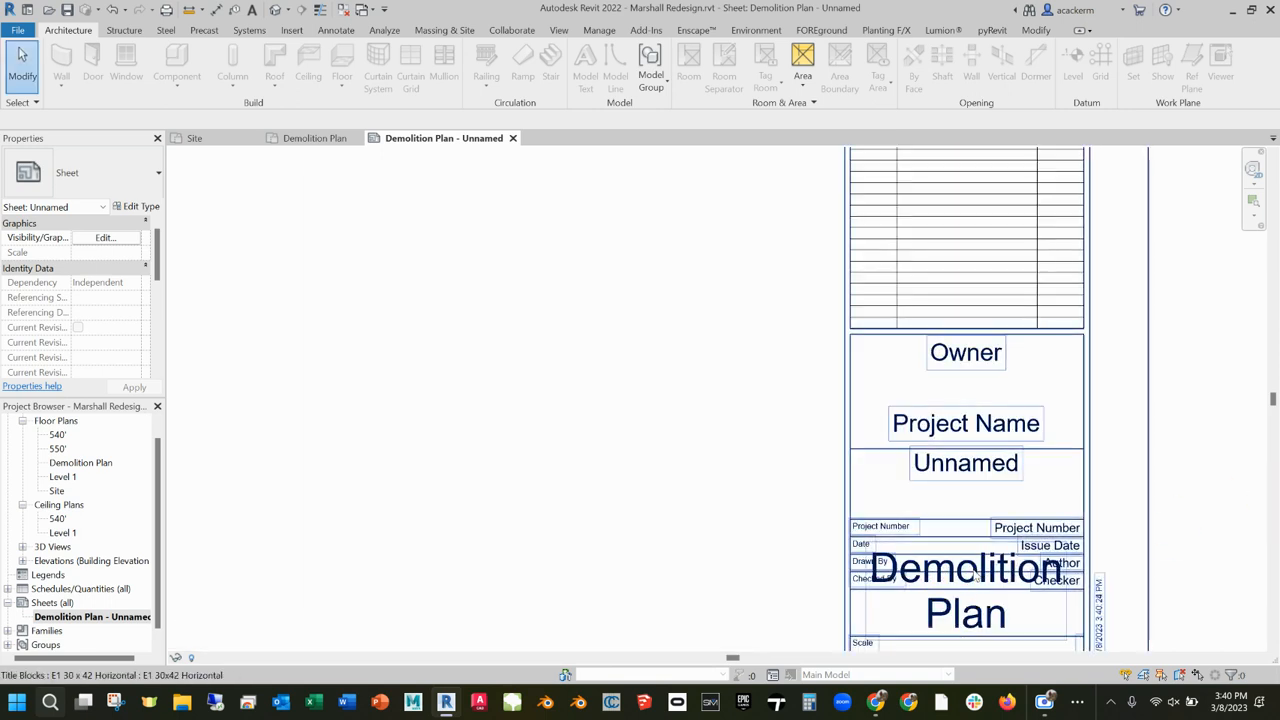
pyautogui.click(986, 465)
pyautogui.click(988, 465)
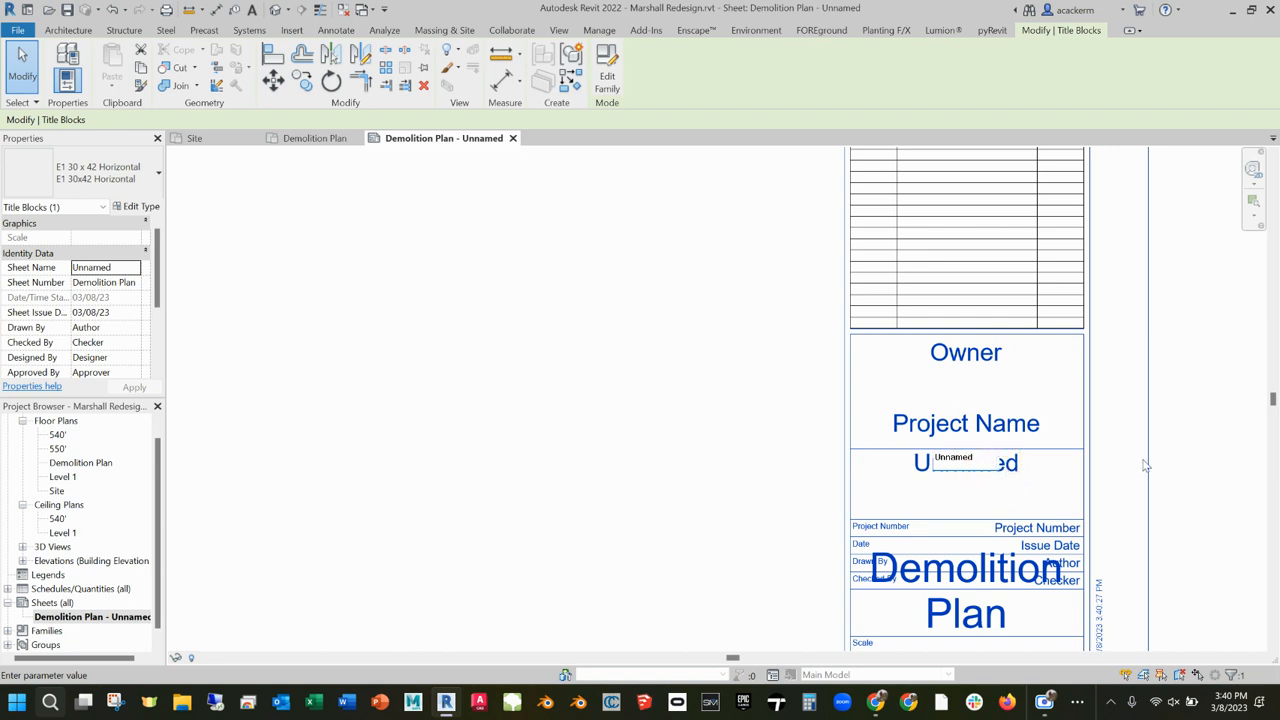
pyautogui.click(1180, 450)
pyautogui.click(78, 617)
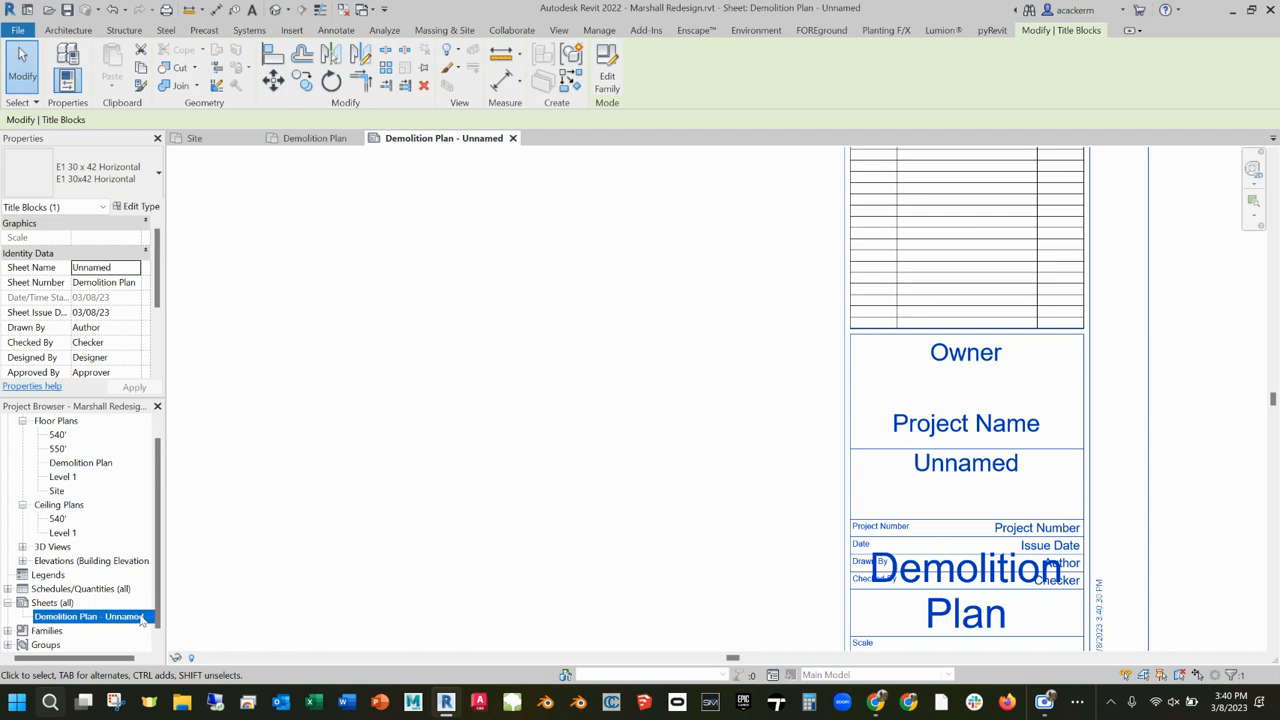
pyautogui.click(935, 465)
pyautogui.click(1131, 452)
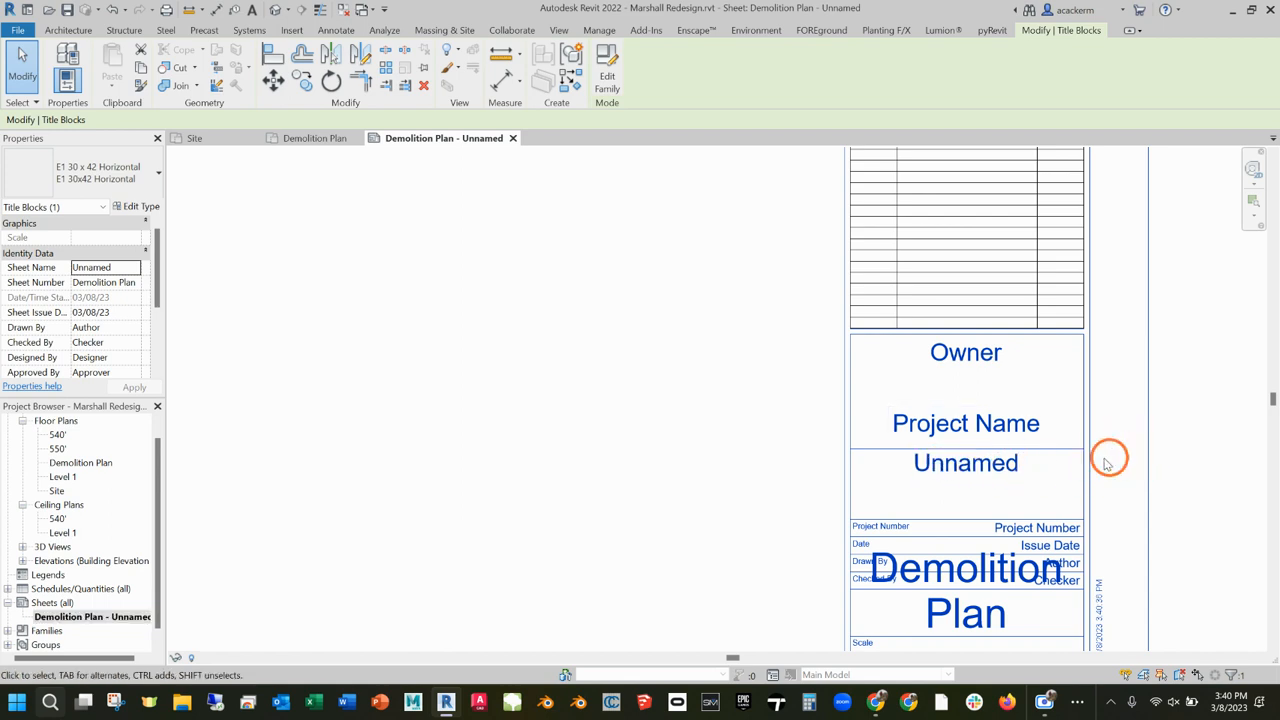
pyautogui.click(945, 570)
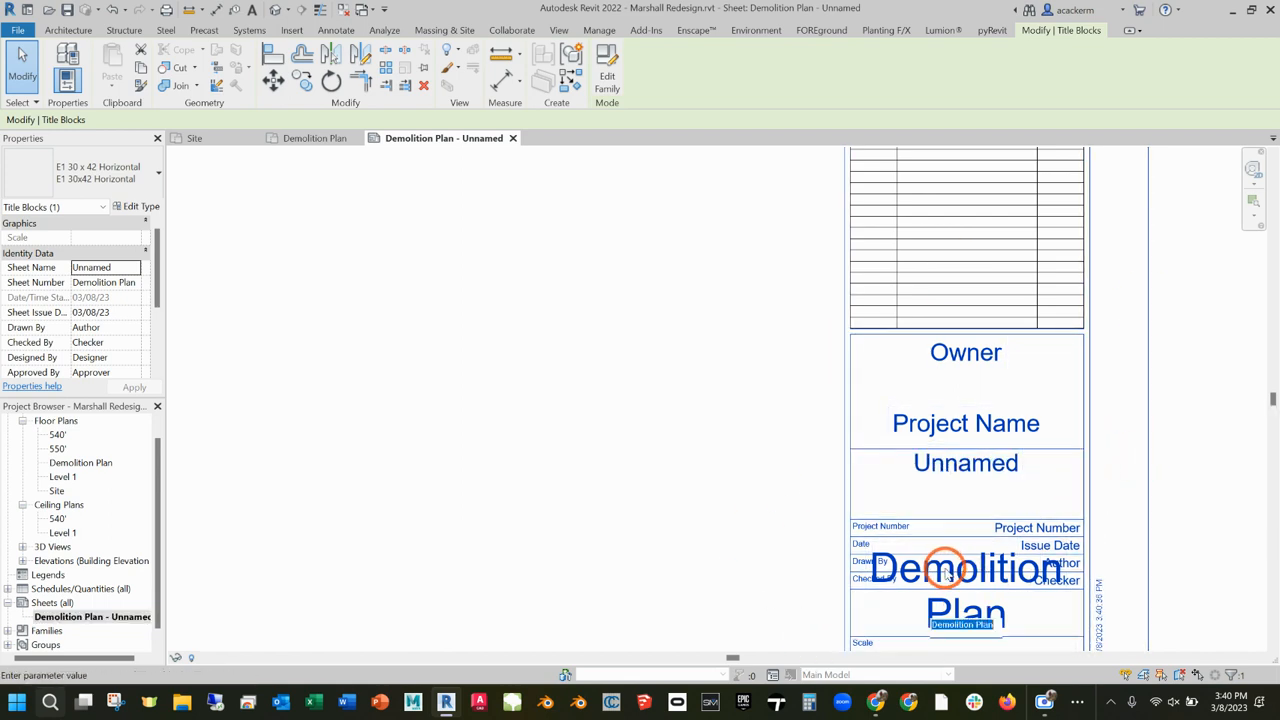
pyautogui.click(1187, 494)
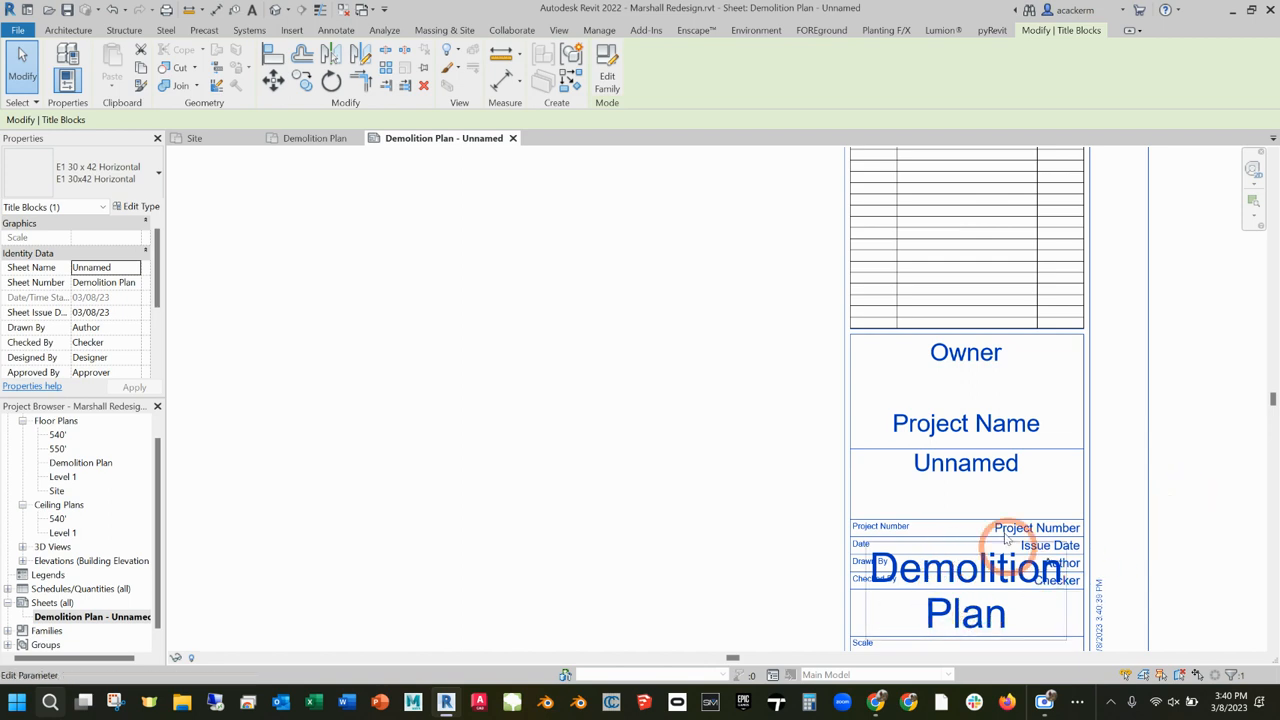
pyautogui.scroll(-5, 1015, 551)
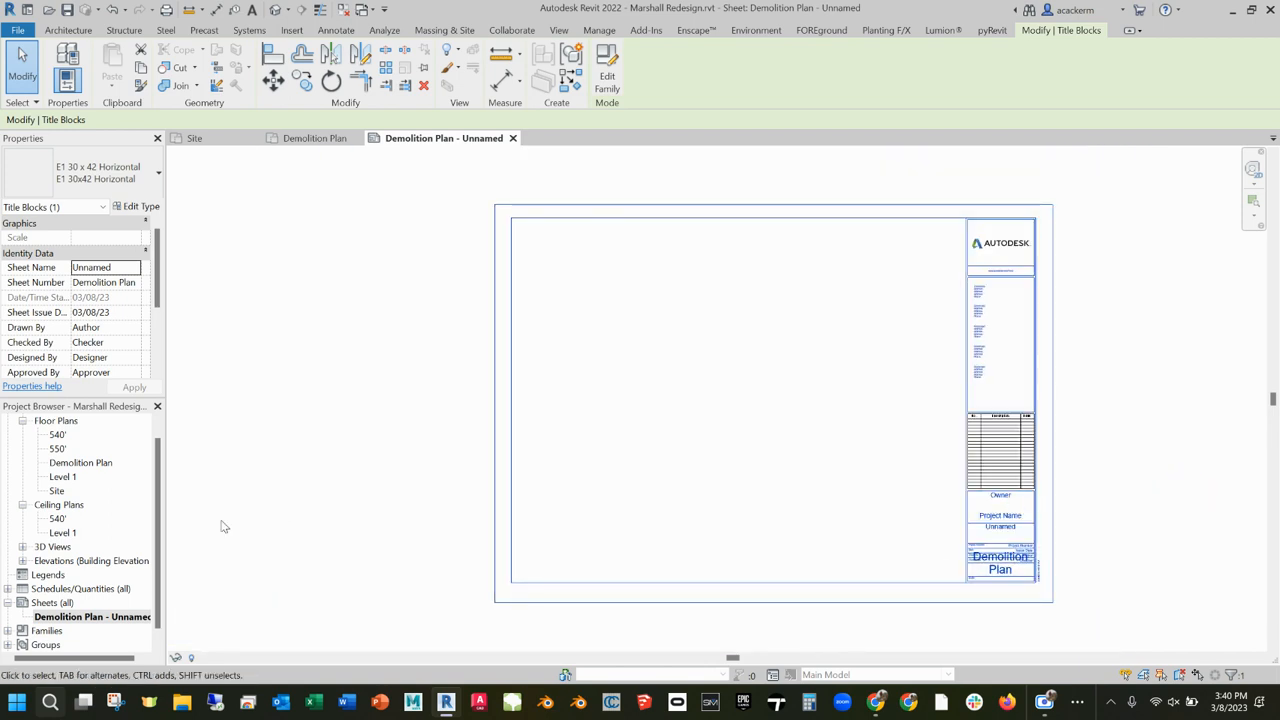
pyautogui.click(73, 616)
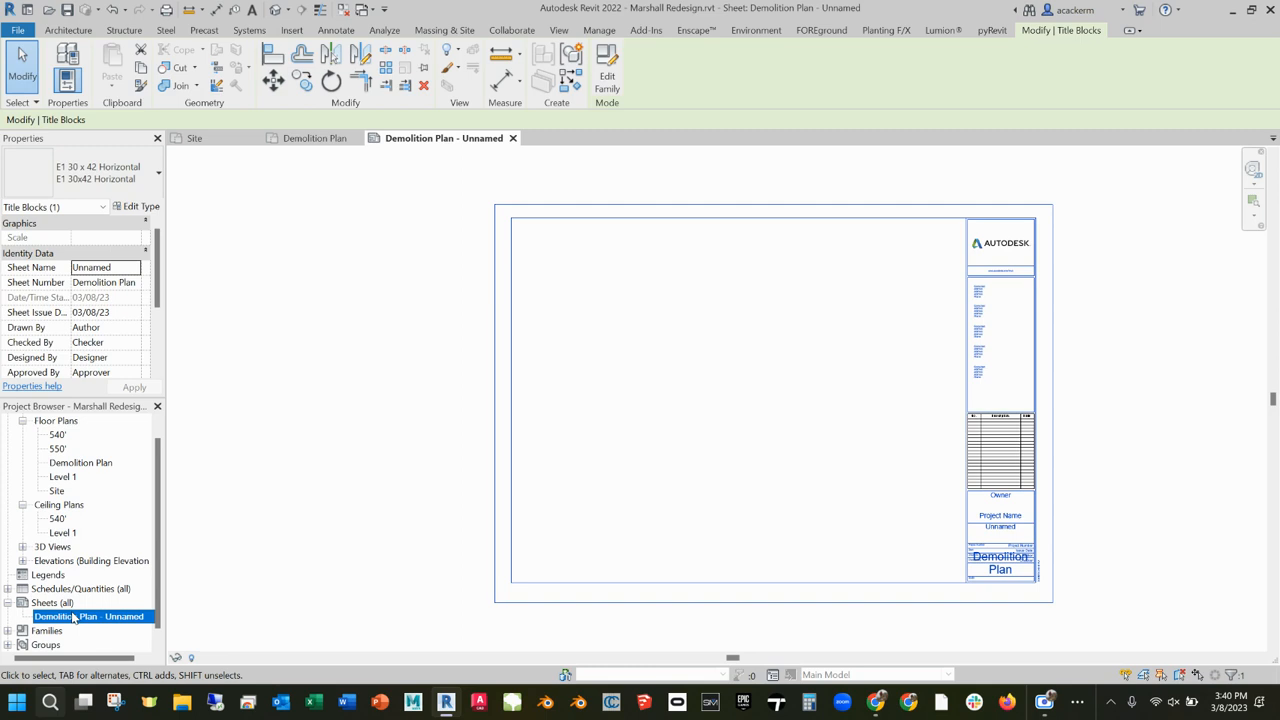
# - Place the Demolition Plan floor plan view on the western half of the new sheet
pyautogui.scroll(1, 68, 478)
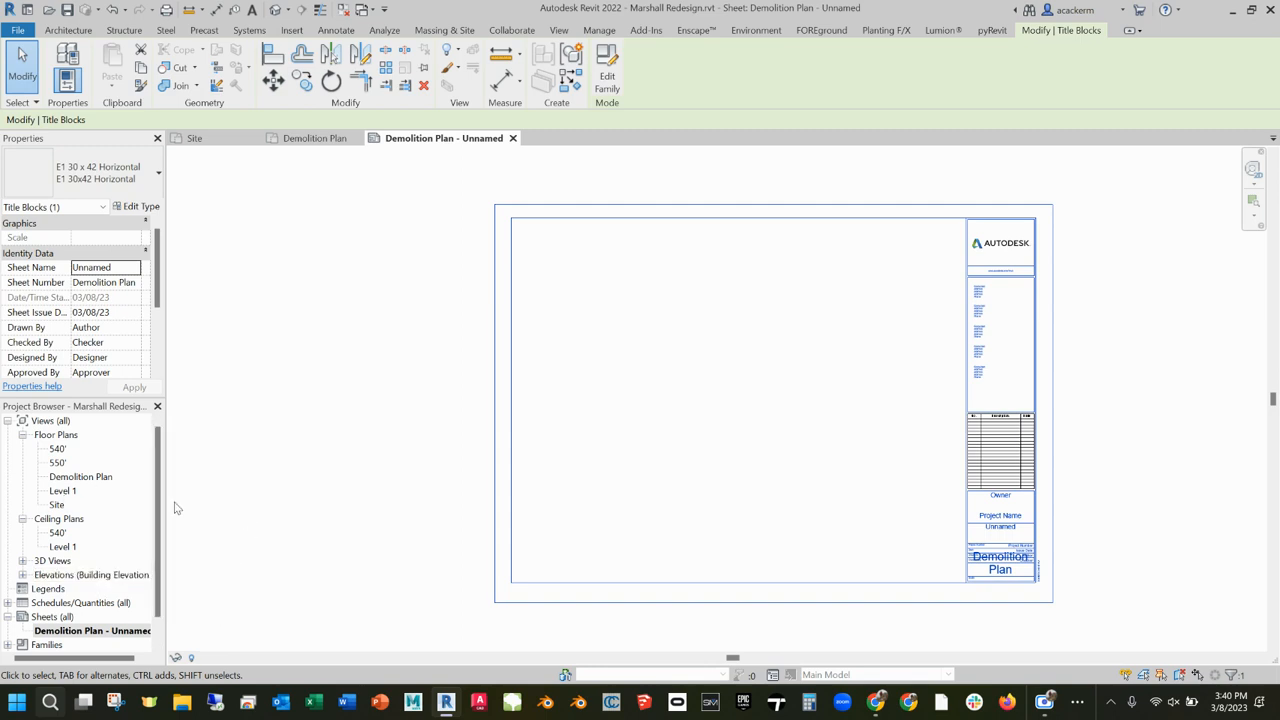
pyautogui.click(58, 478)
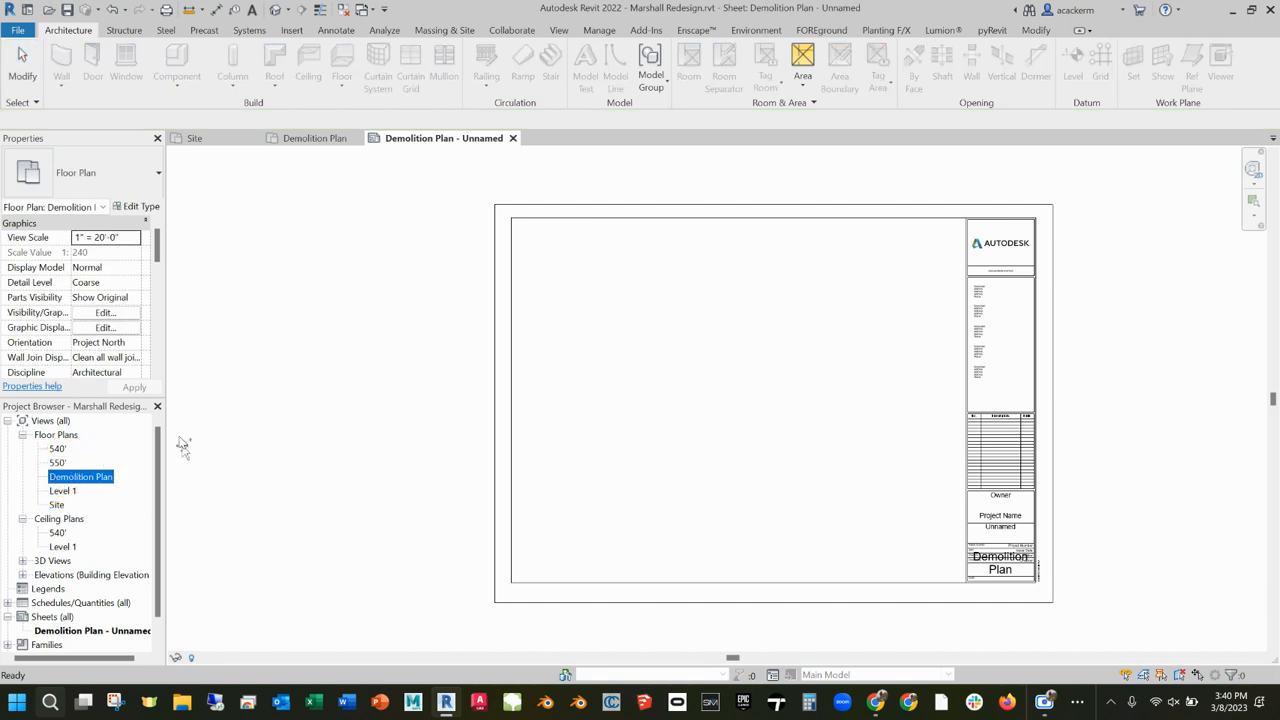
pyautogui.moveTo(503, 440); pyautogui.dragTo(611, 443)
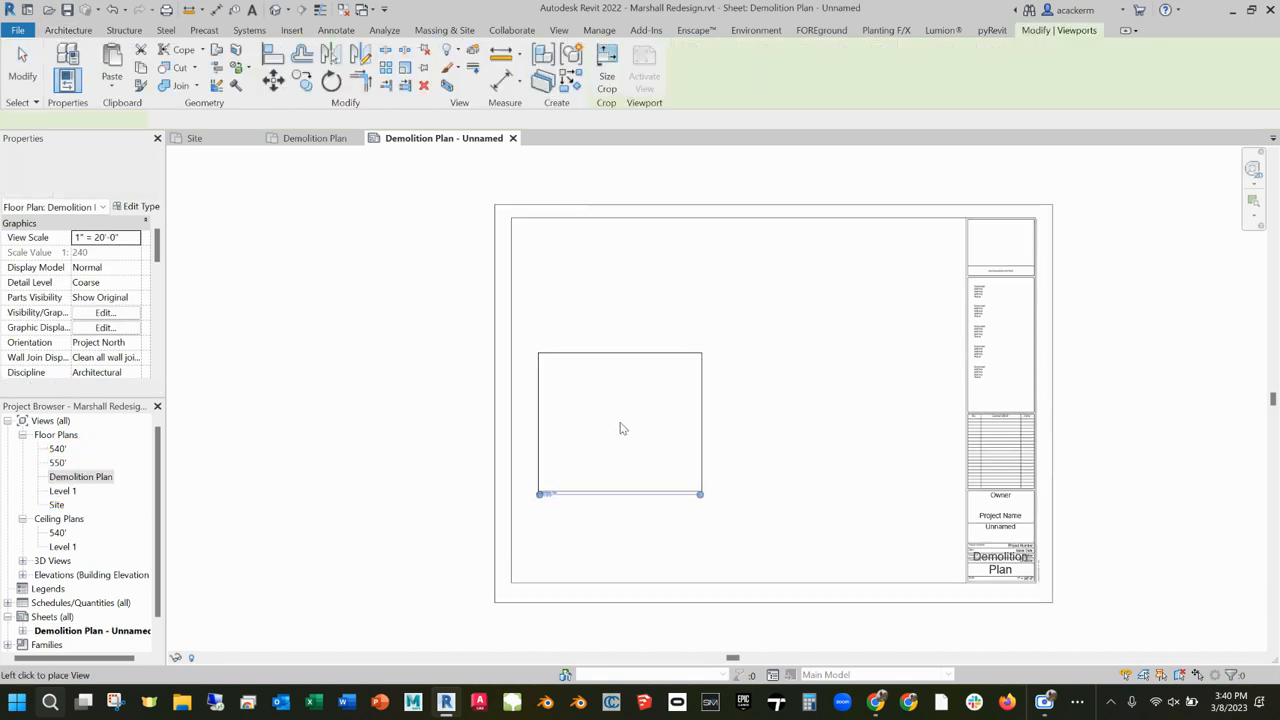
pyautogui.click(620, 429)
pyautogui.click(364, 500)
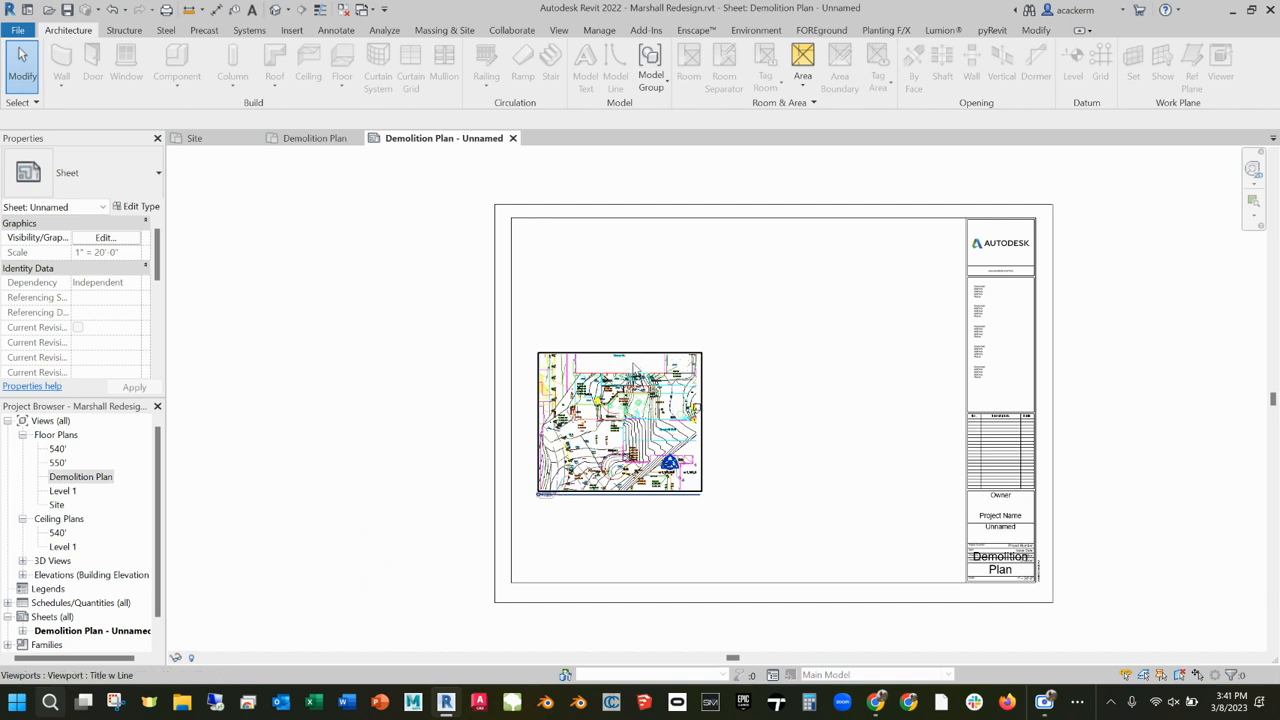
# - Inspect the Demolition Plan viewport's title on the sheet and set the viewport's view scale to 1" = 30'-0"
pyautogui.click(568, 356)
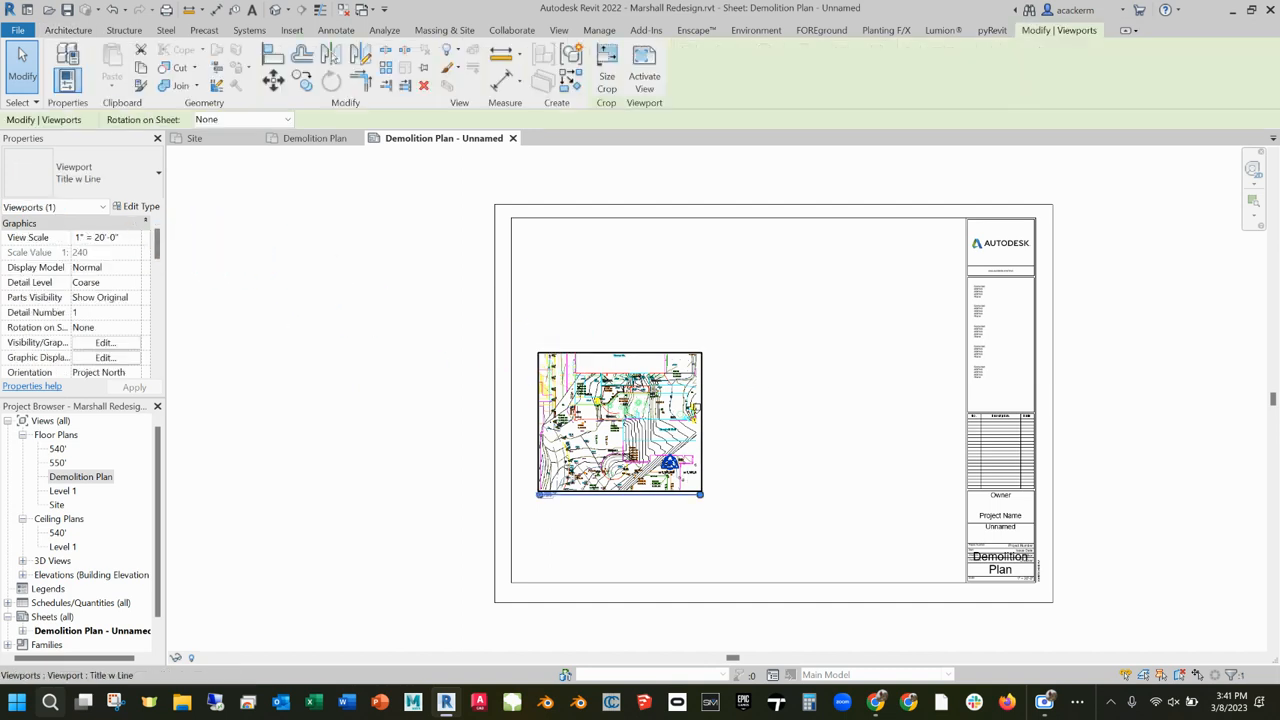
pyautogui.scroll(5, 557, 495)
pyautogui.scroll(4, 557, 495)
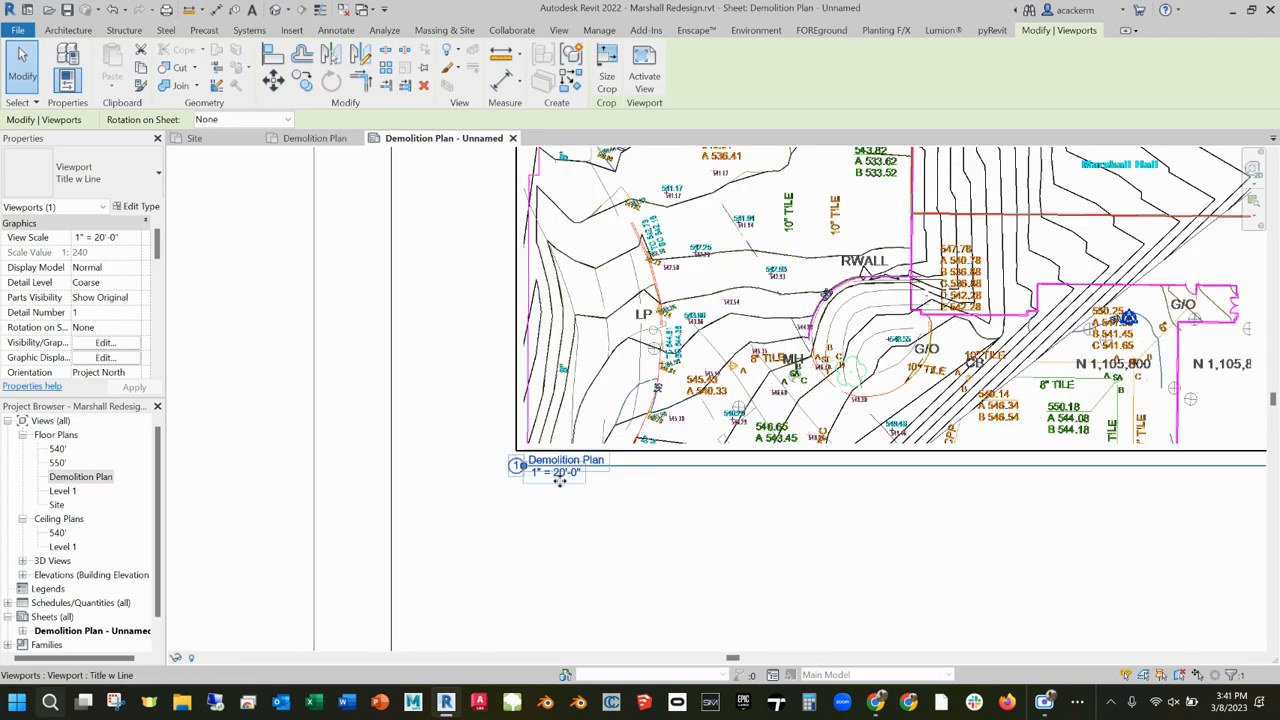
pyautogui.click(638, 530)
pyautogui.click(568, 480)
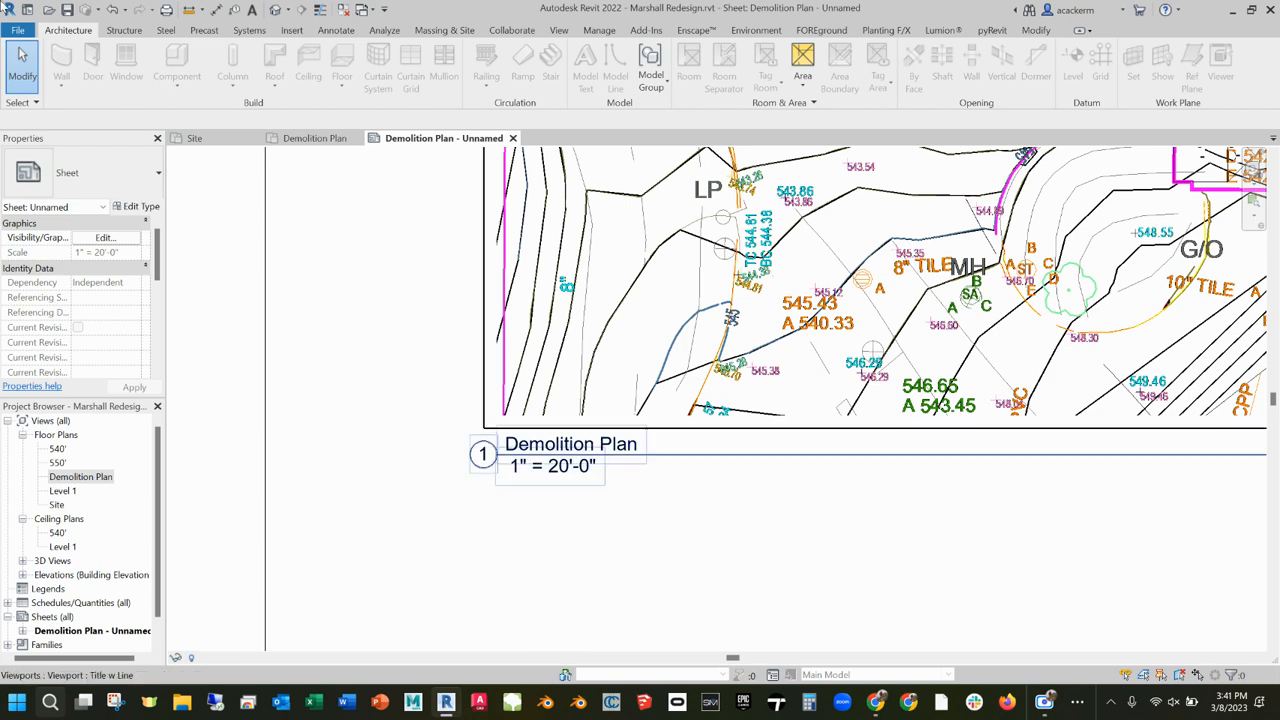
pyautogui.click(450, 291)
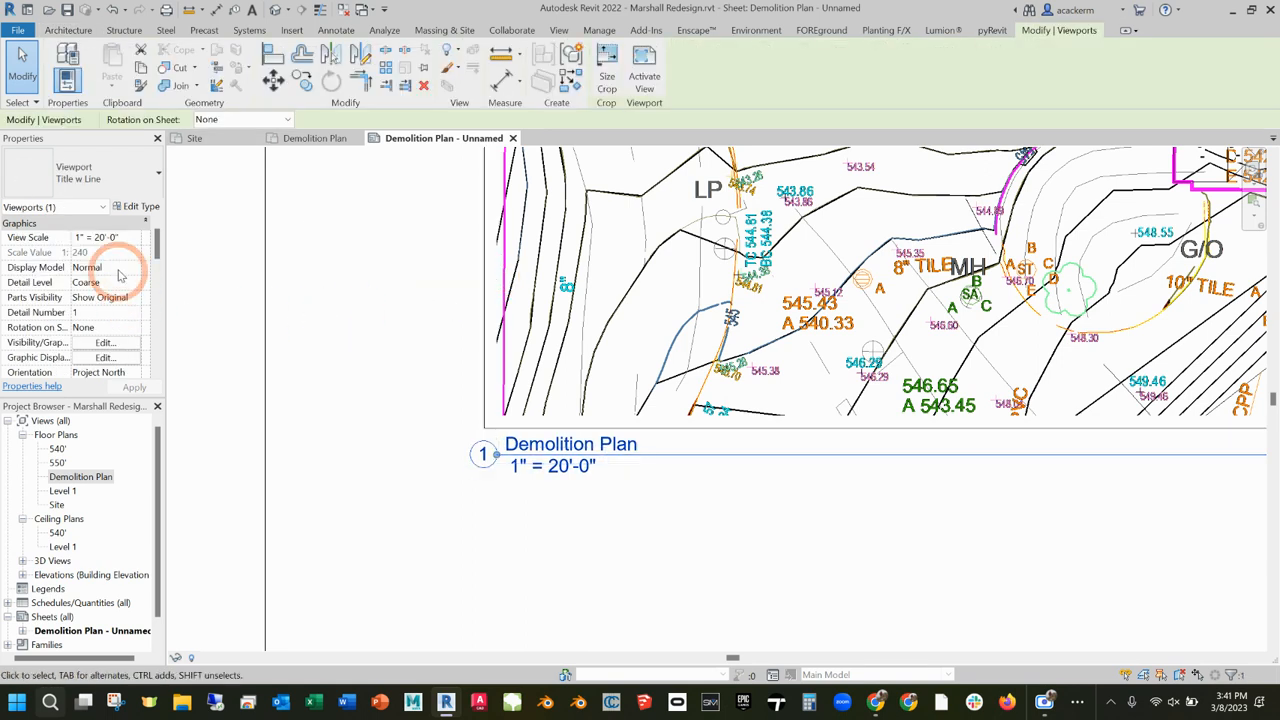
pyautogui.click(128, 238)
pyautogui.click(135, 241)
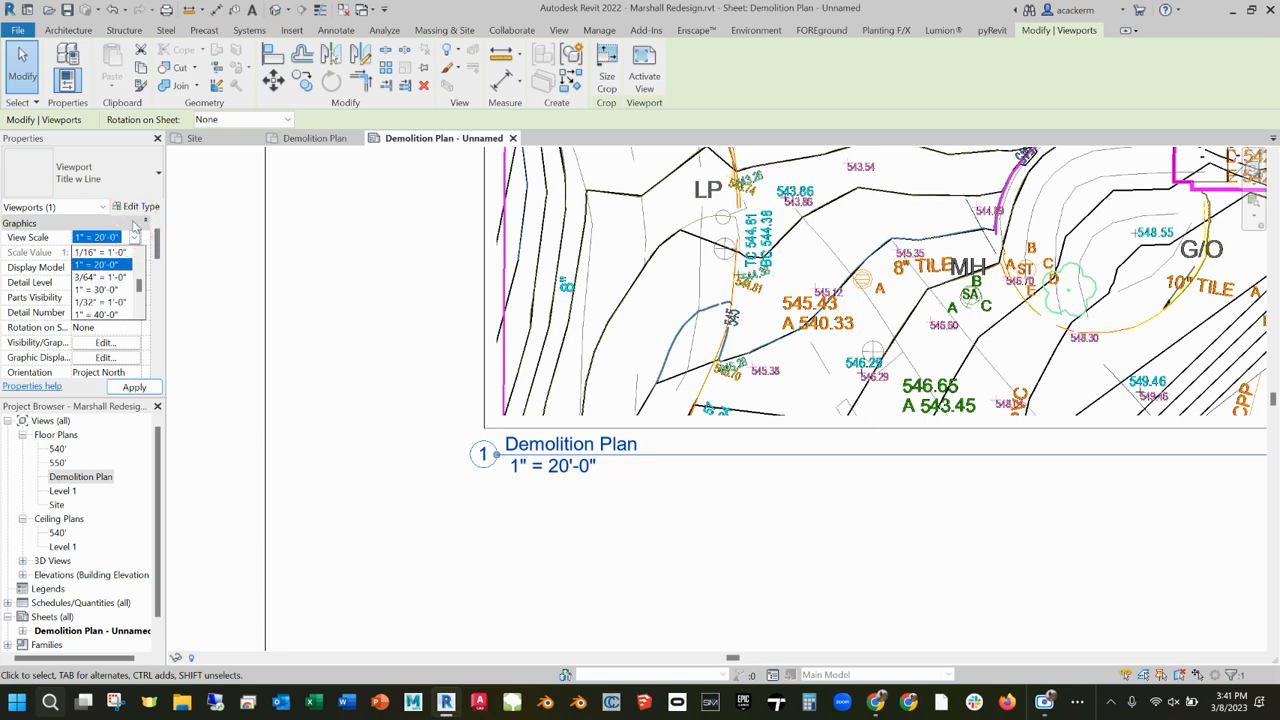
pyautogui.click(96, 289)
pyautogui.click(134, 384)
pyautogui.click(132, 386)
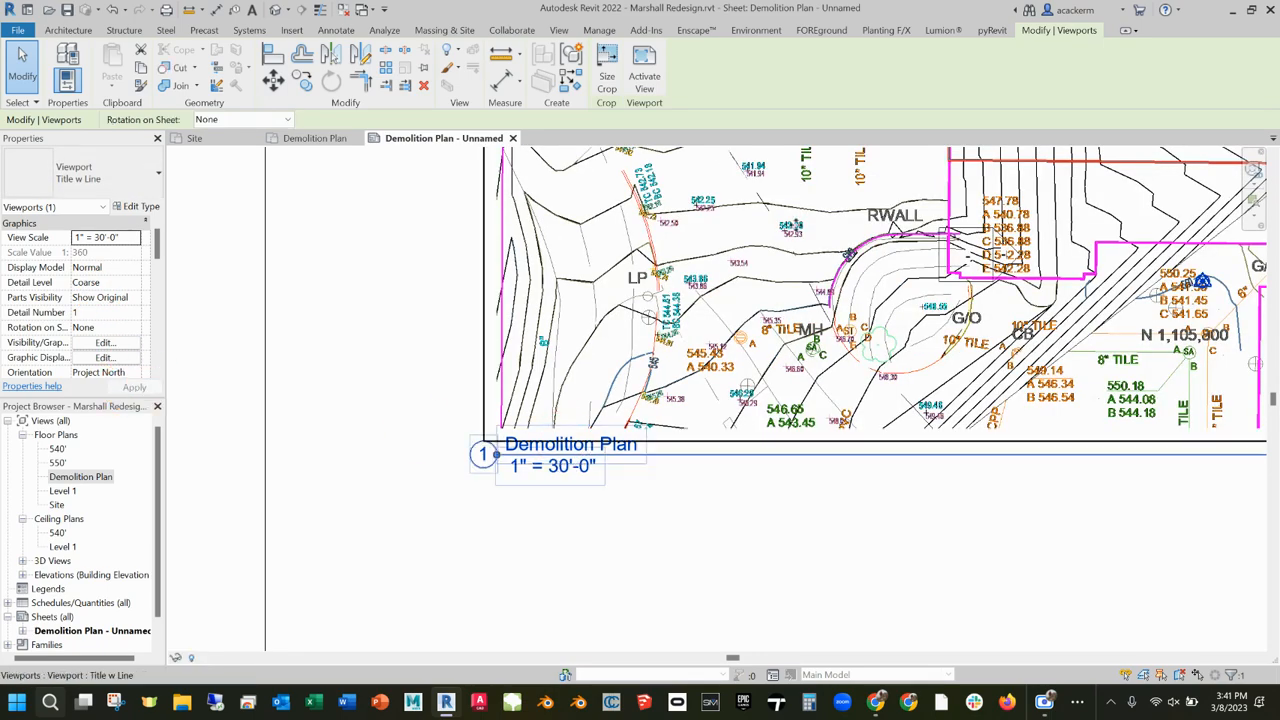
# - Try a much larger view scale of 6" = 1'-0" for the Demolition Plan viewport
pyautogui.scroll(-5, 832, 328)
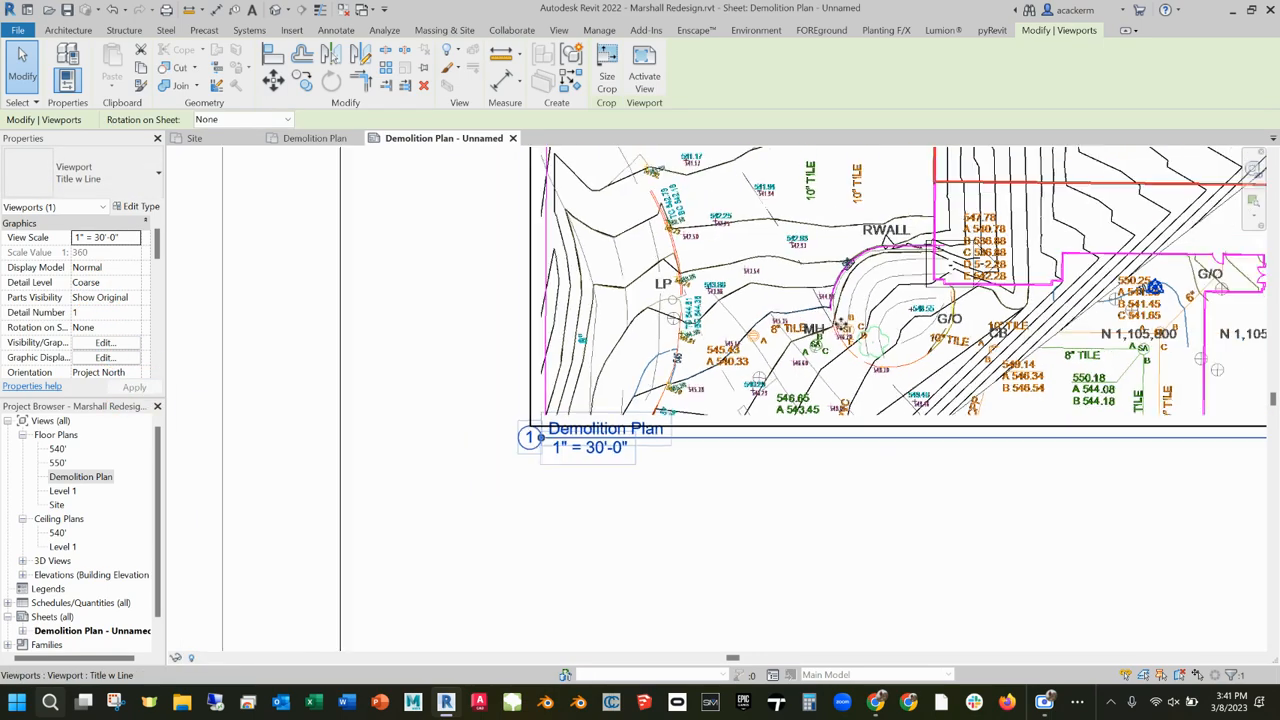
pyautogui.moveTo(925, 405); pyautogui.dragTo(810, 512, button='middle')
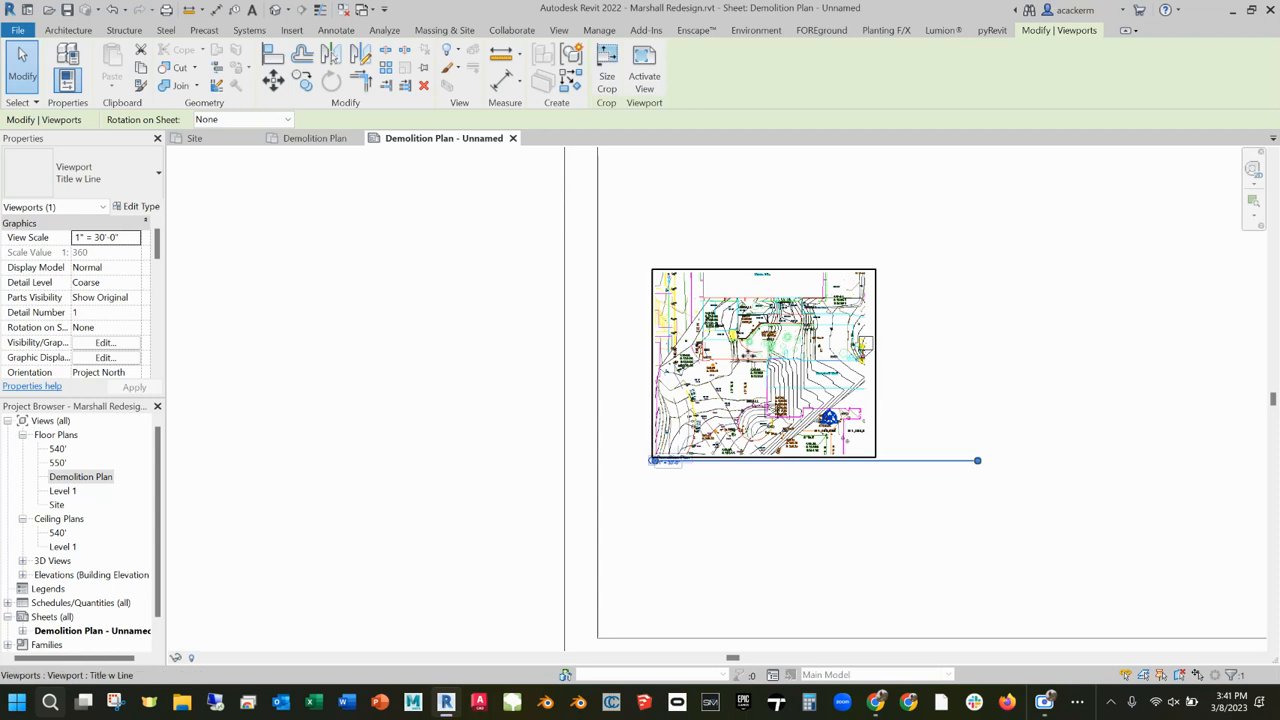
pyautogui.scroll(-1, 838, 340)
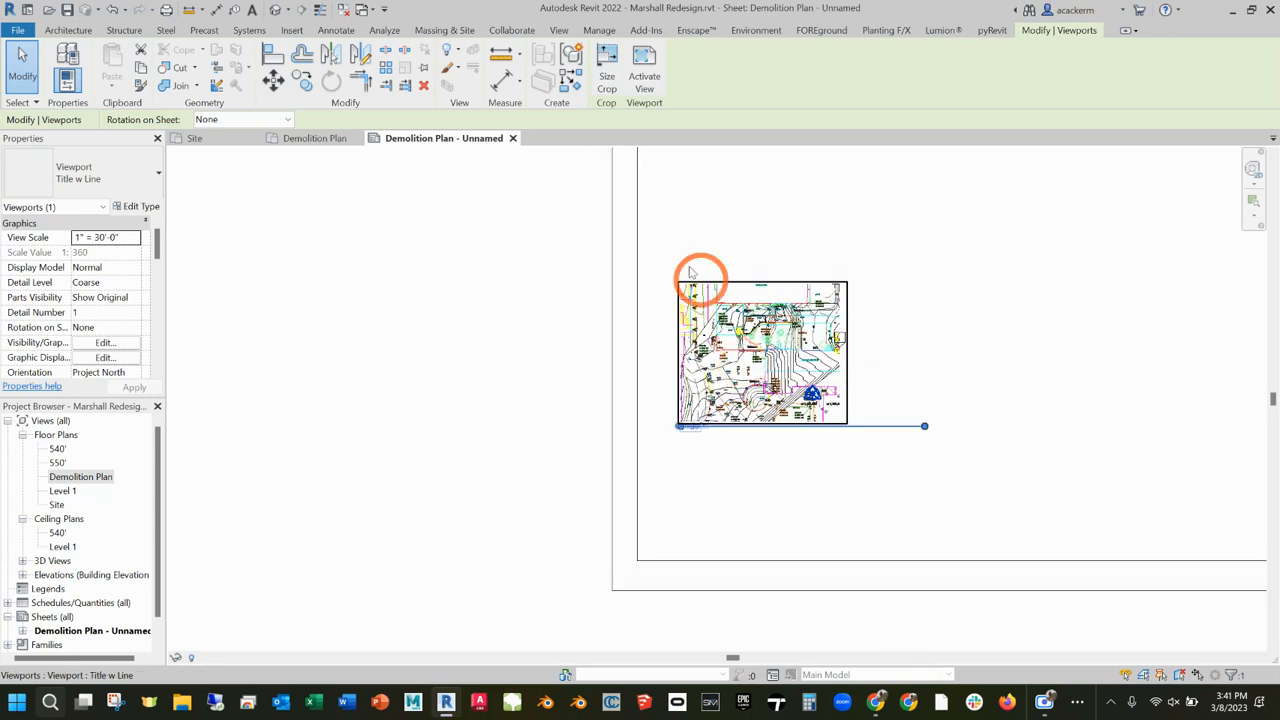
pyautogui.click(509, 303)
pyautogui.click(696, 289)
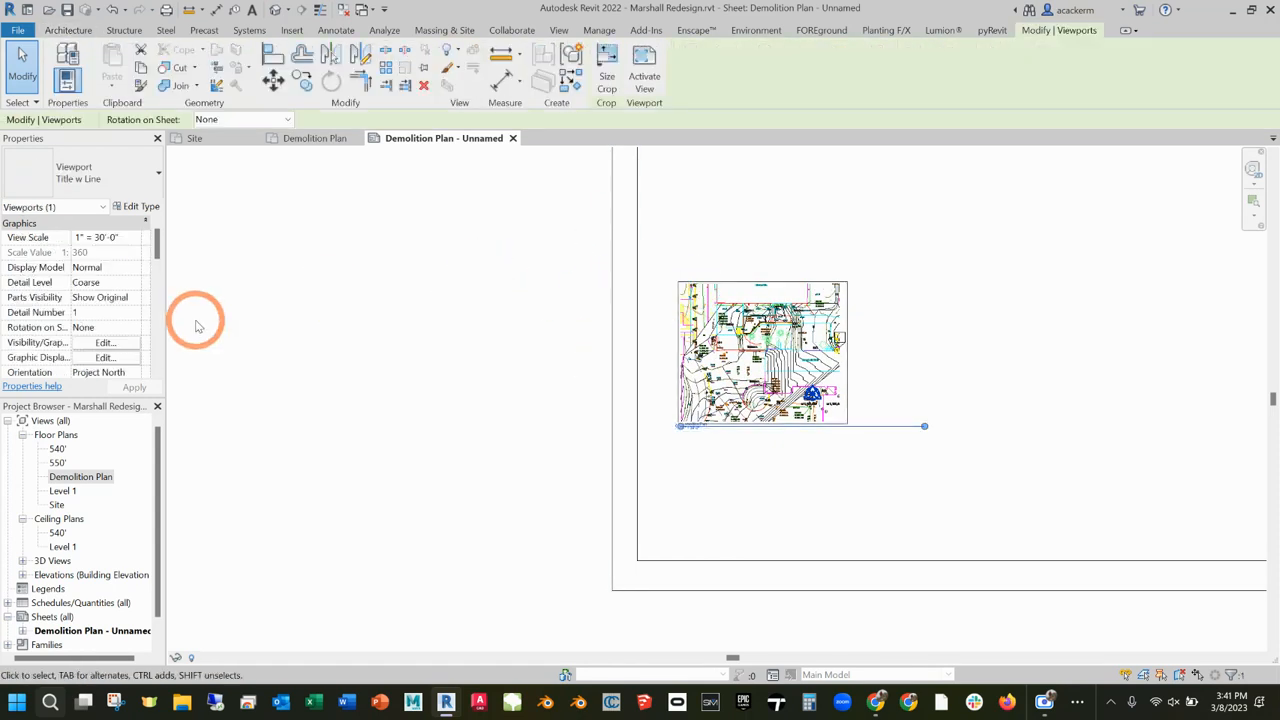
pyautogui.click(127, 243)
pyautogui.click(130, 241)
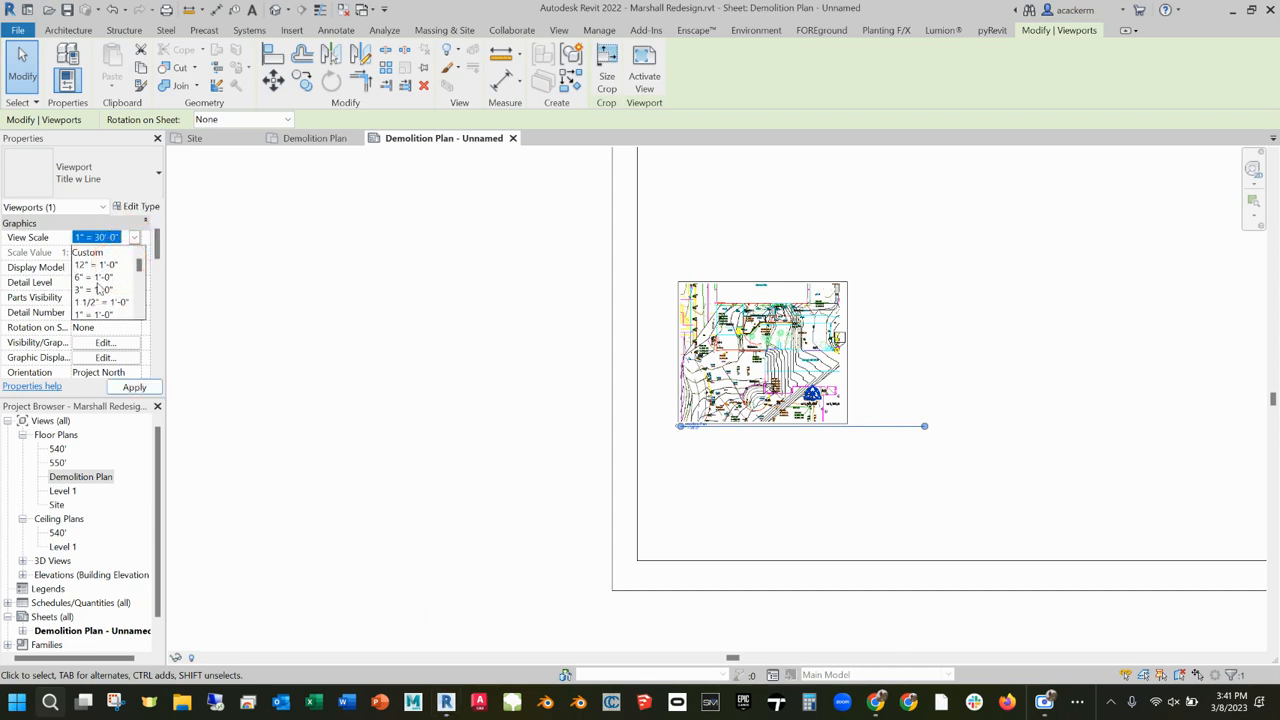
pyautogui.click(97, 278)
pyautogui.click(134, 387)
pyautogui.click(332, 365)
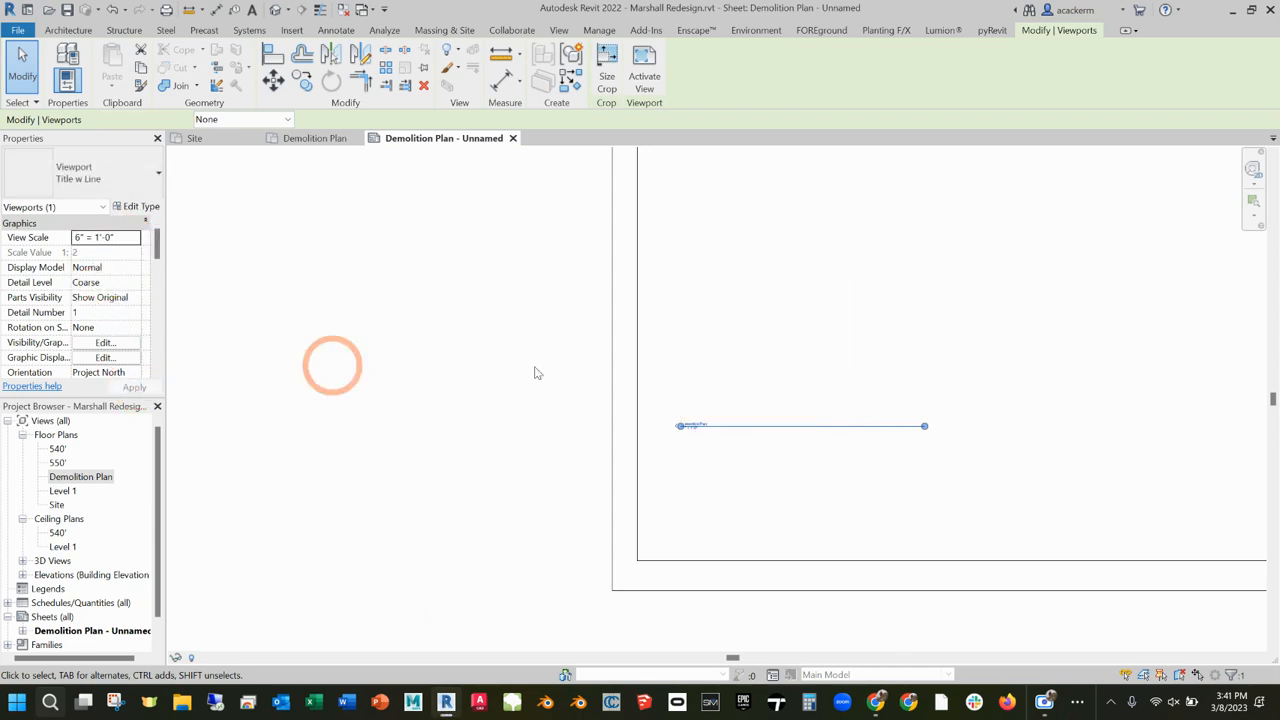
# - Compare the enlarged viewport with the sheet and set its view scale to 1" = 1'-0"
pyautogui.scroll(-5, 911, 335)
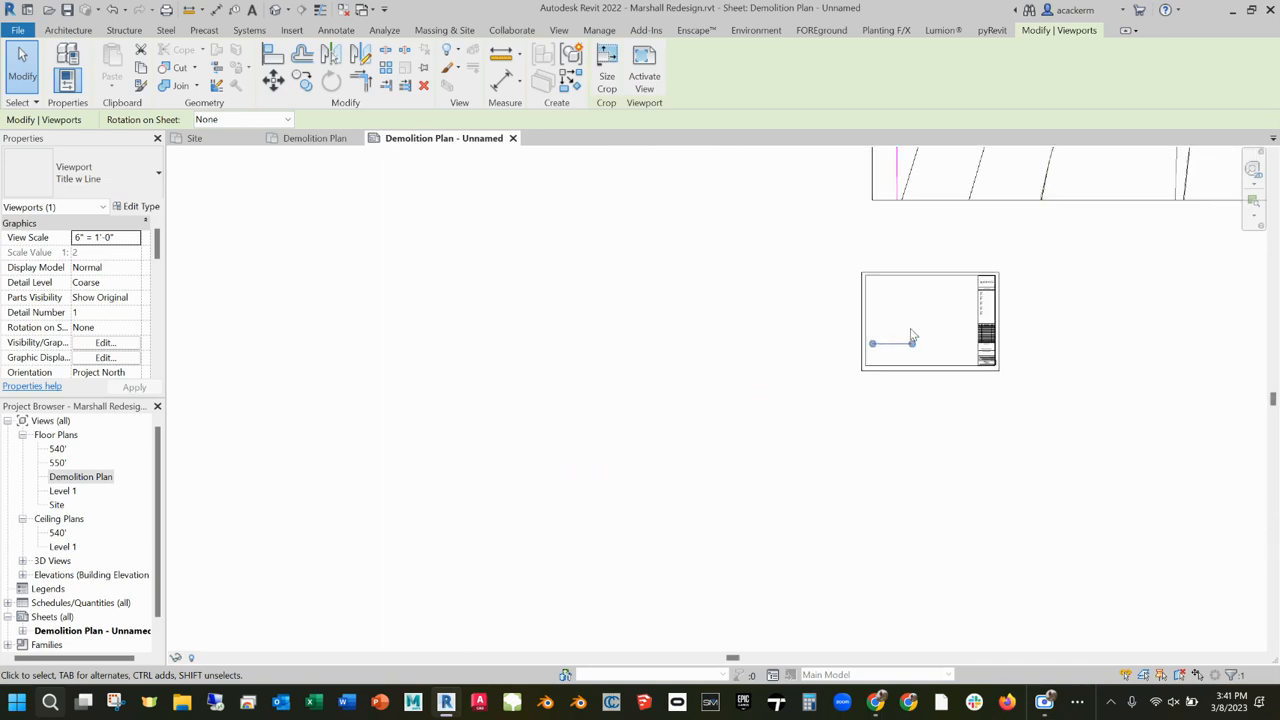
pyautogui.scroll(5, 911, 335)
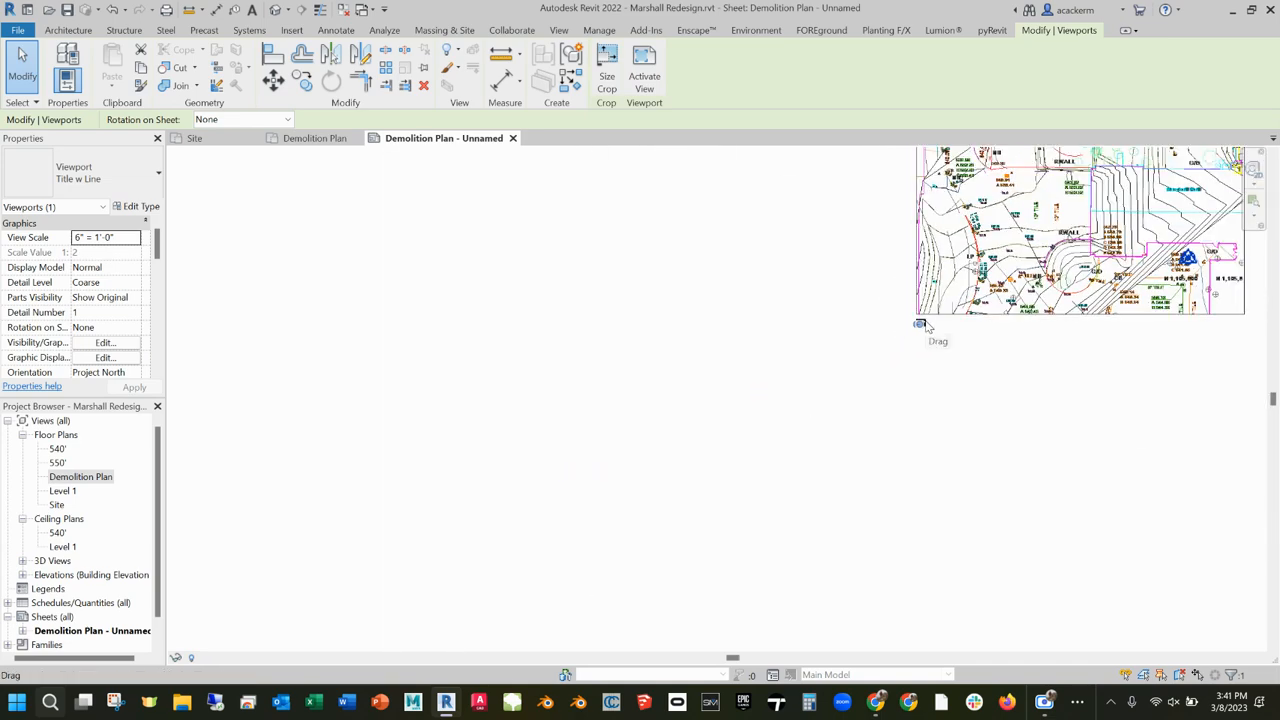
pyautogui.scroll(4, 922, 322)
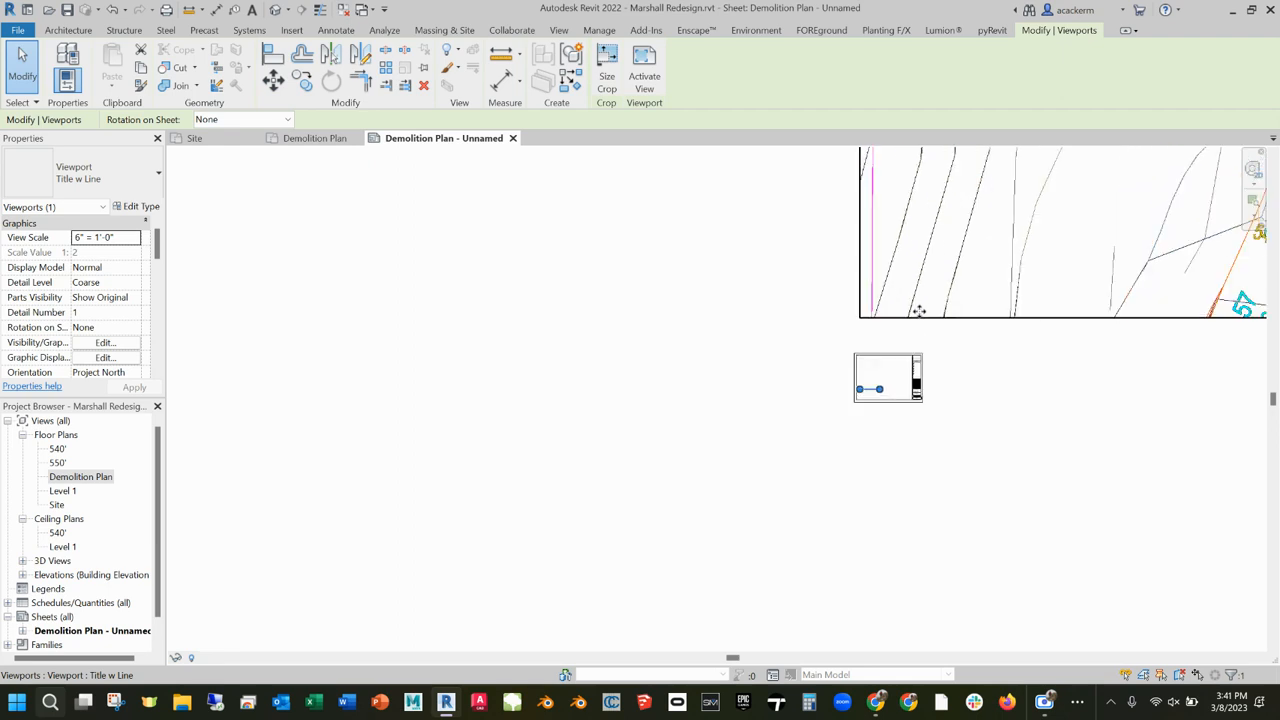
pyautogui.click(917, 312)
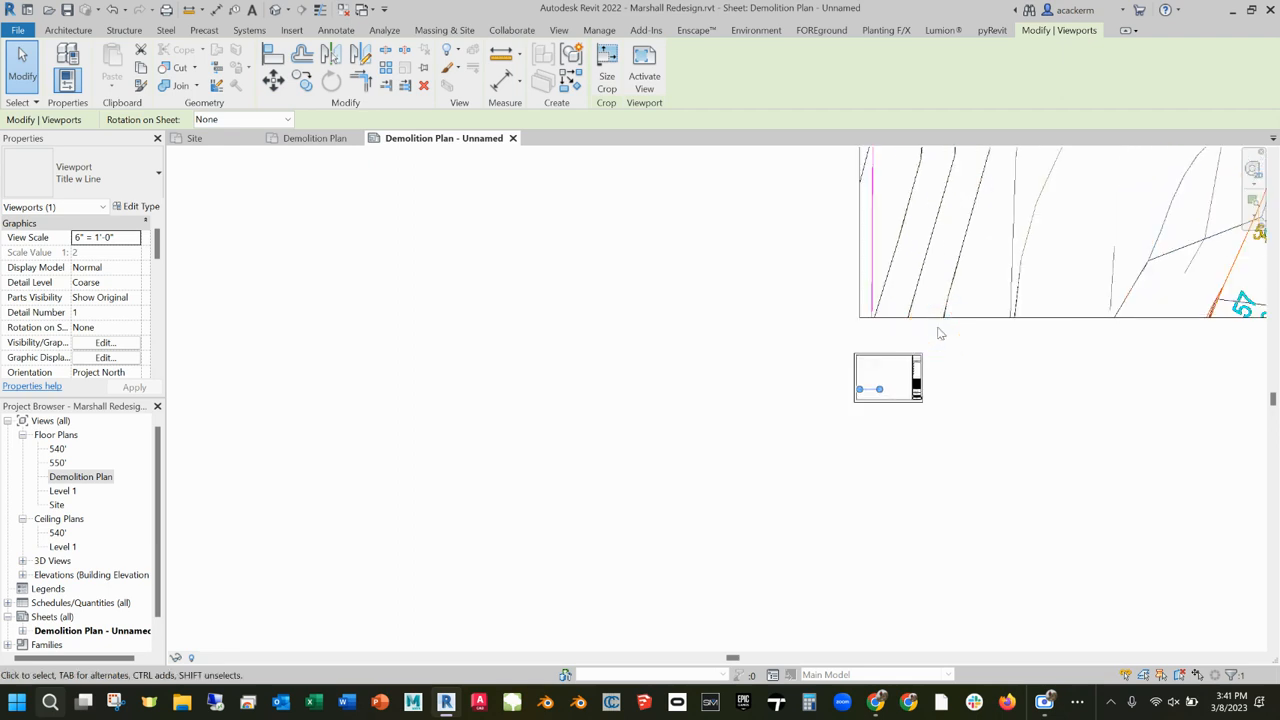
pyautogui.click(137, 238)
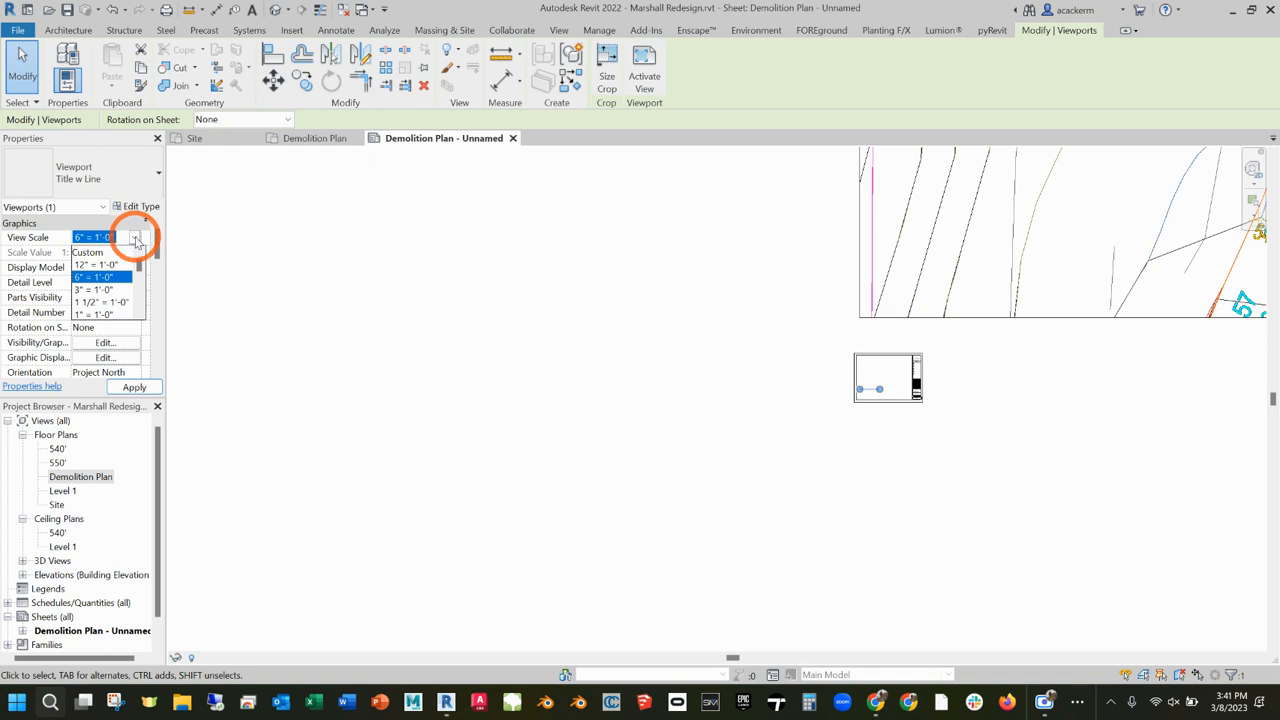
pyautogui.click(96, 314)
pyautogui.click(130, 386)
pyautogui.click(1030, 347)
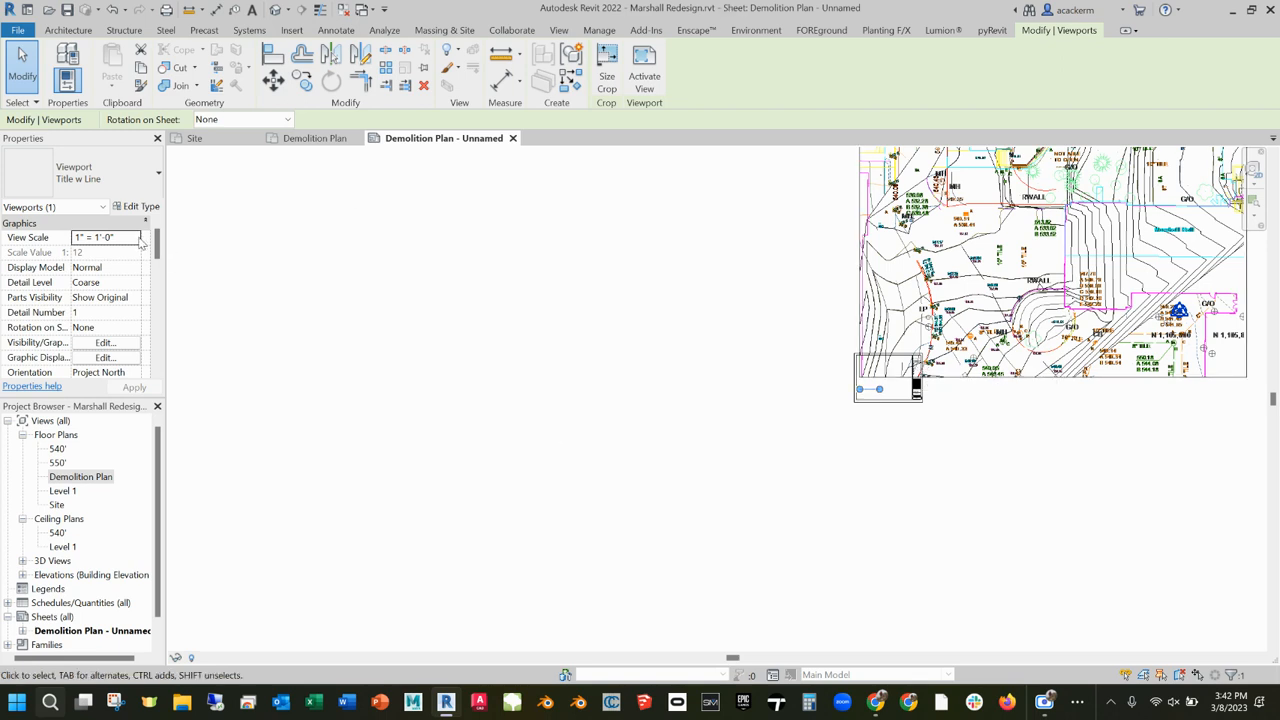
# - Set the viewport's view scale to 1/8" = 1'-0" and move the viewport inside the title block's drawing border
pyautogui.click(137, 239)
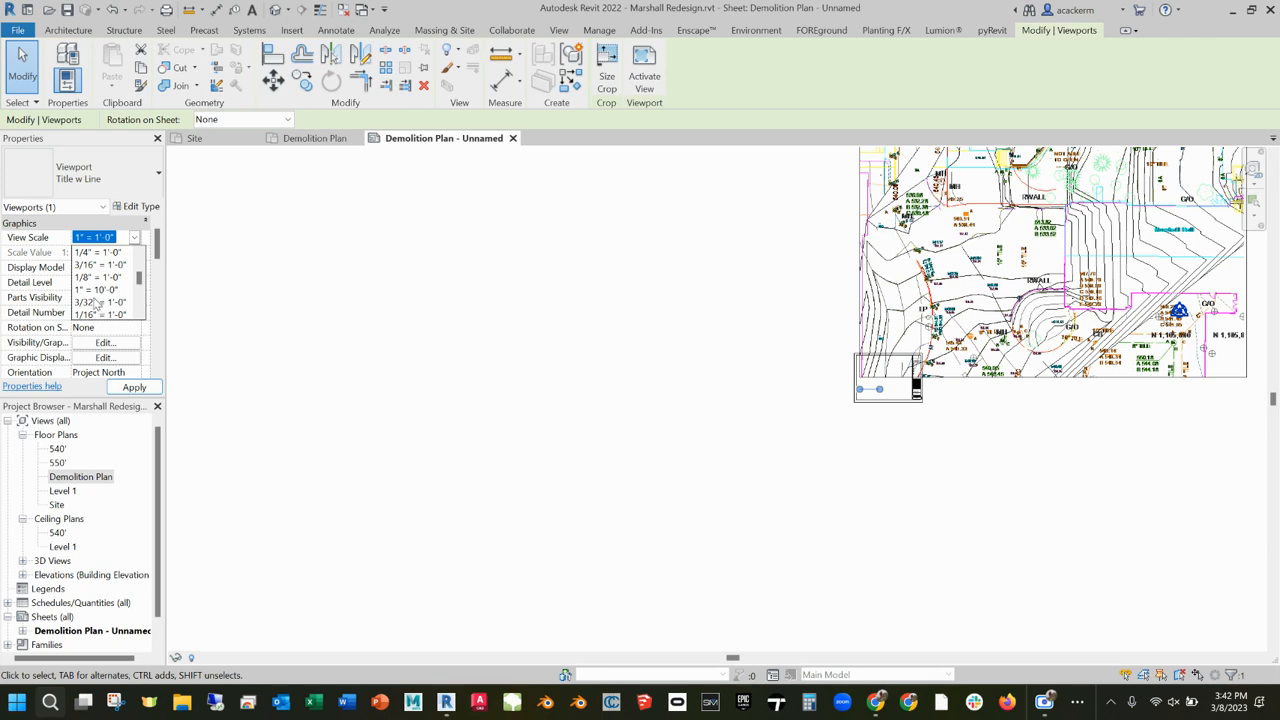
pyautogui.click(100, 277)
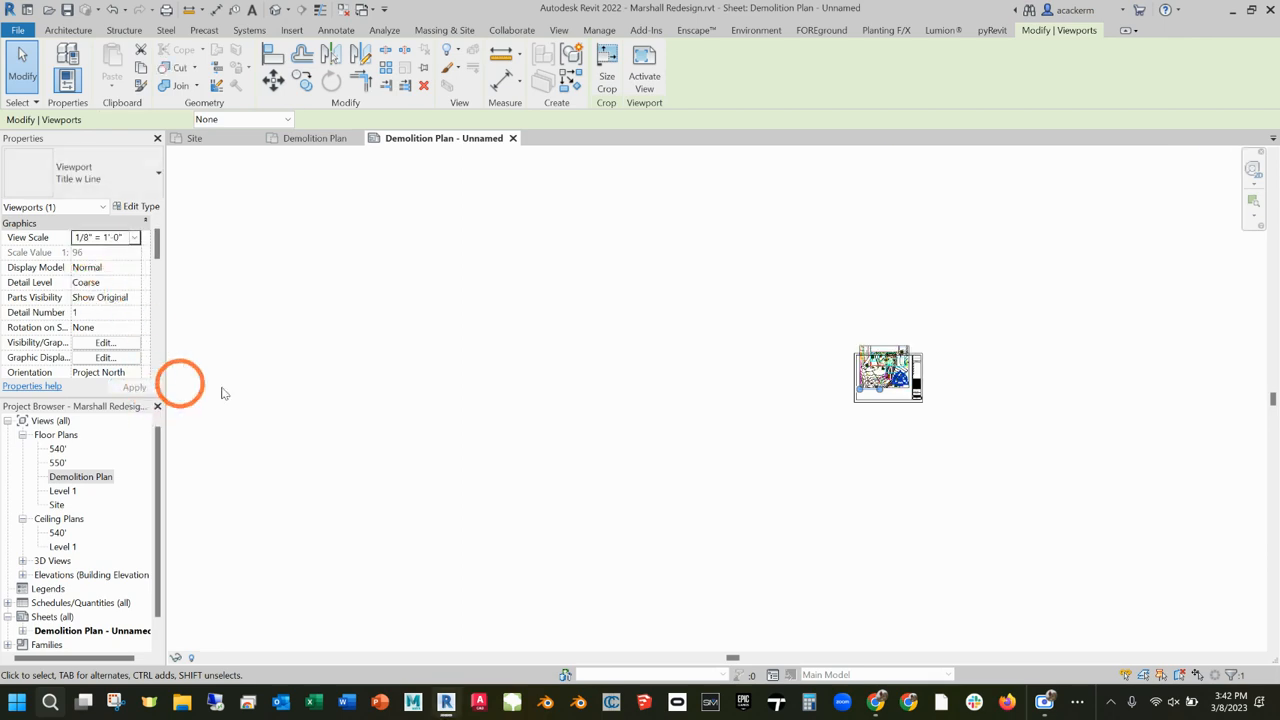
pyautogui.scroll(5, 905, 352)
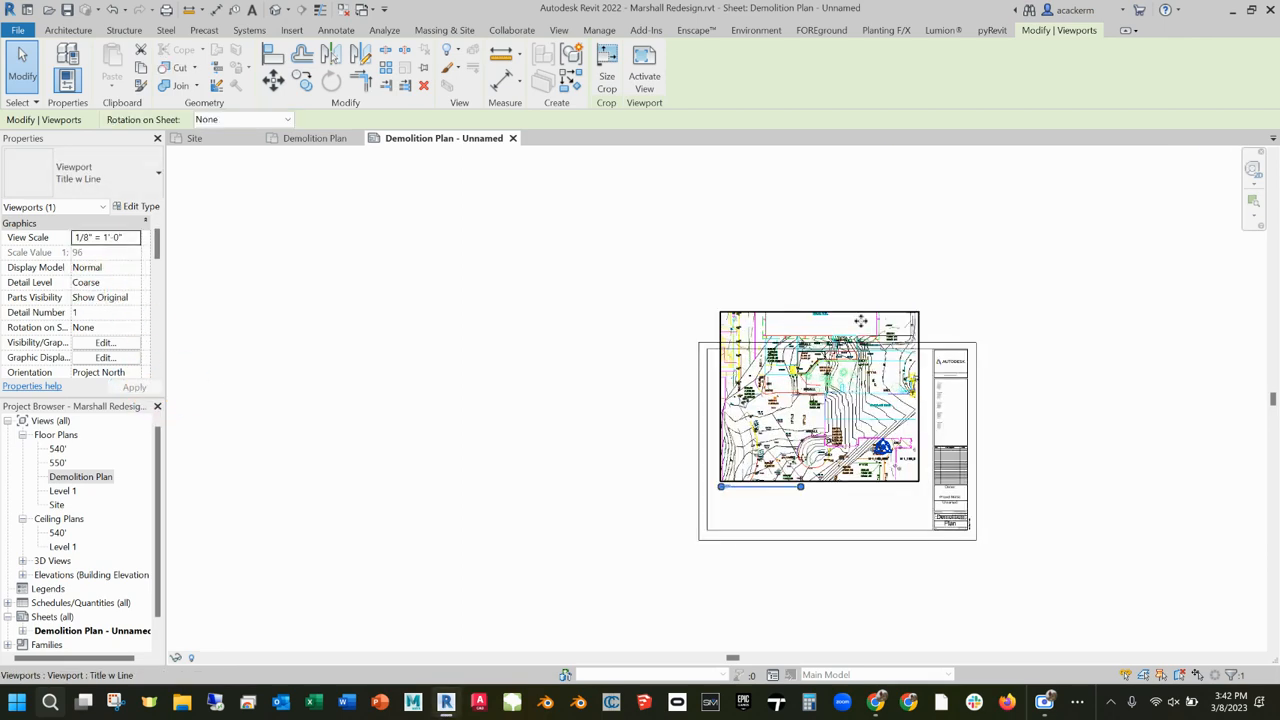
pyautogui.click(867, 302)
pyautogui.click(857, 322)
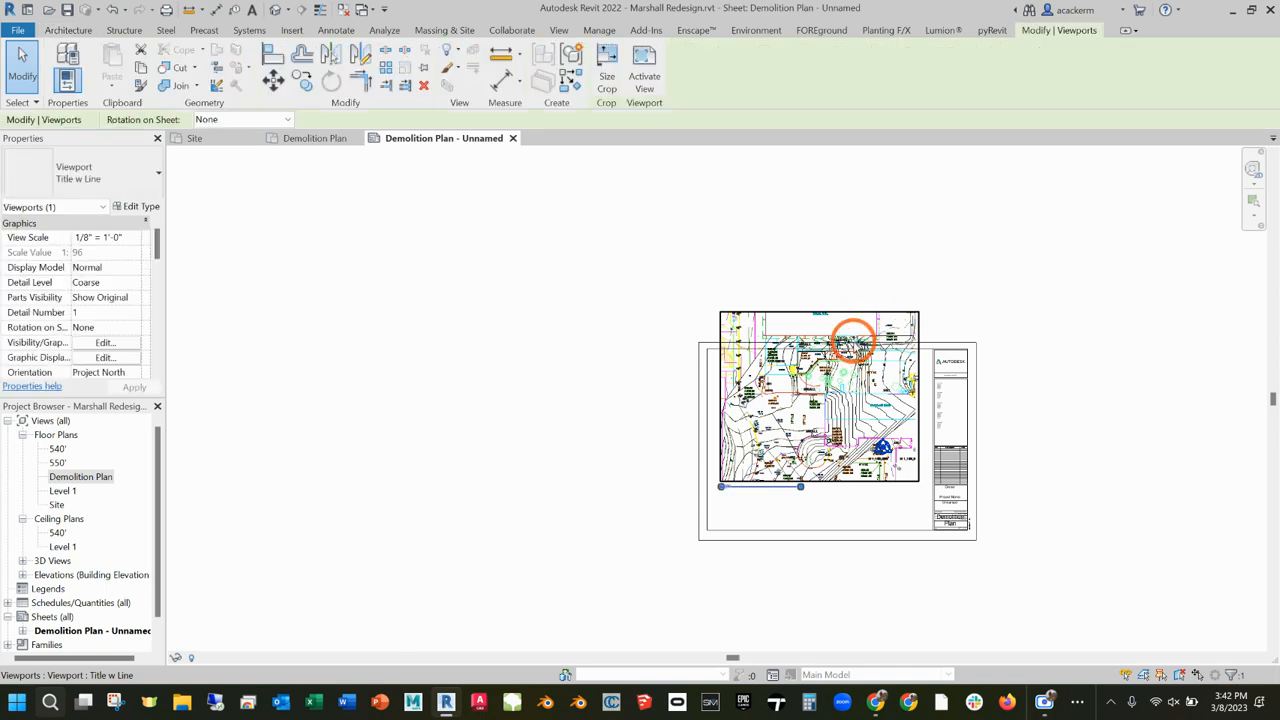
pyautogui.moveTo(858, 320); pyautogui.dragTo(848, 358)
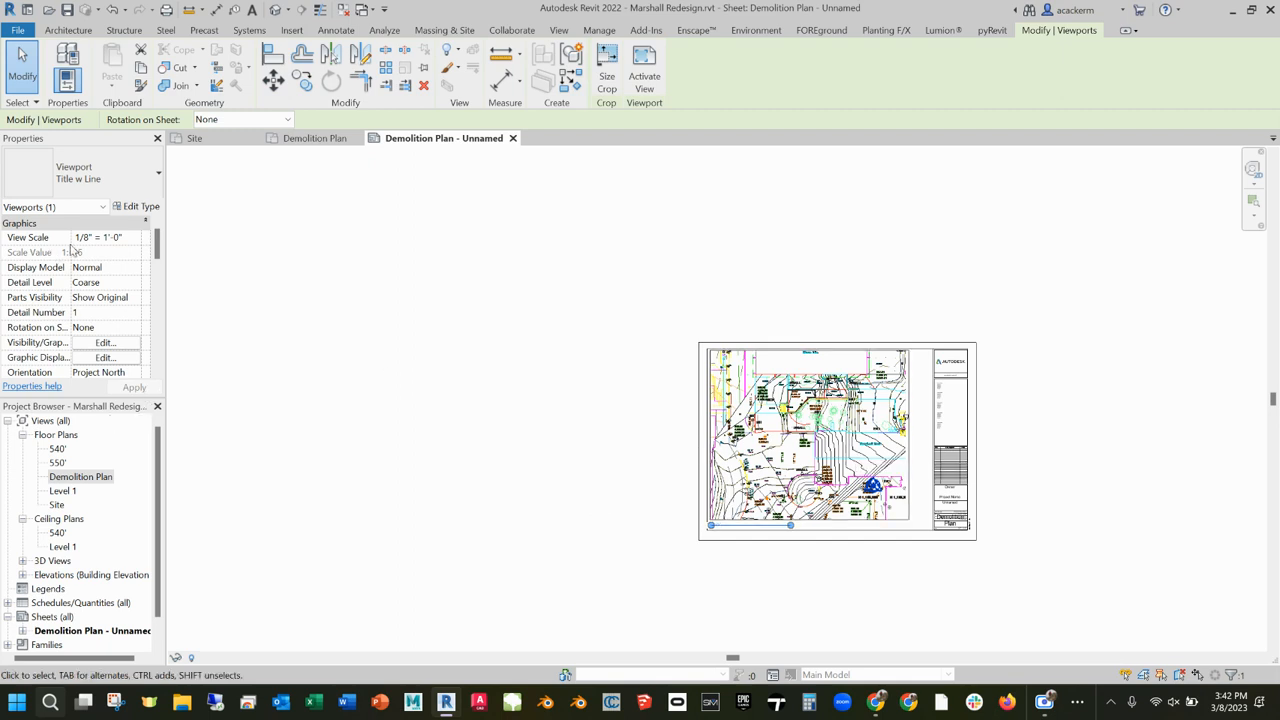
# - Try a view scale of 1/16" = 1'-0" for the Demolition Plan viewport
pyautogui.click(128, 237)
pyautogui.click(134, 237)
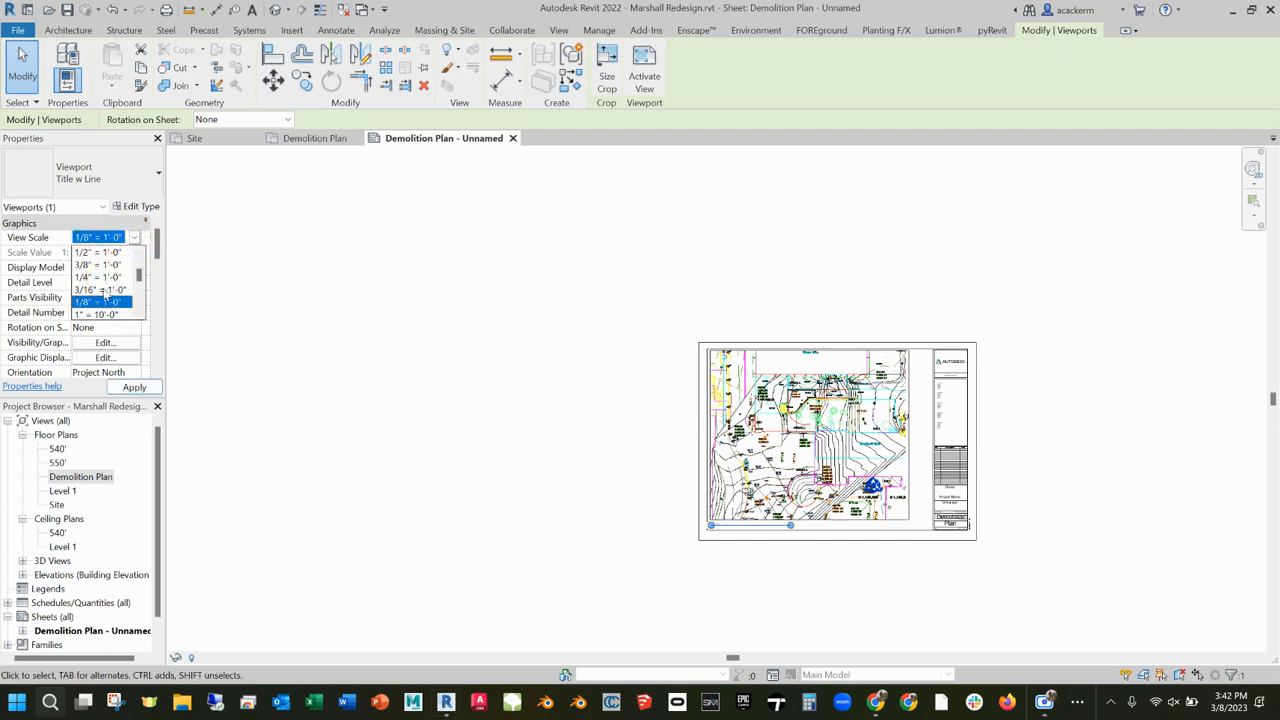
pyautogui.scroll(-1, 105, 293)
pyautogui.click(100, 295)
pyautogui.click(134, 387)
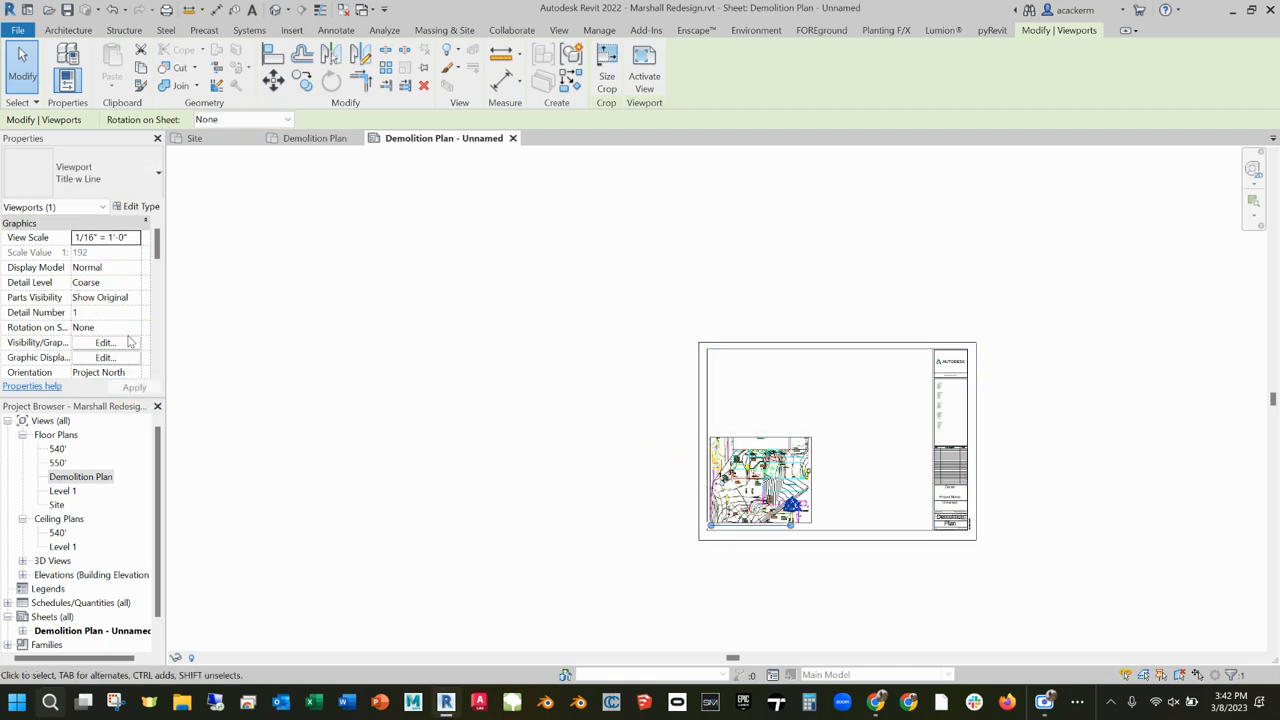
# - Set the Demolition Plan viewport's view scale to 3/32" = 1'-0" and deselect it
pyautogui.click(128, 237)
pyautogui.click(134, 237)
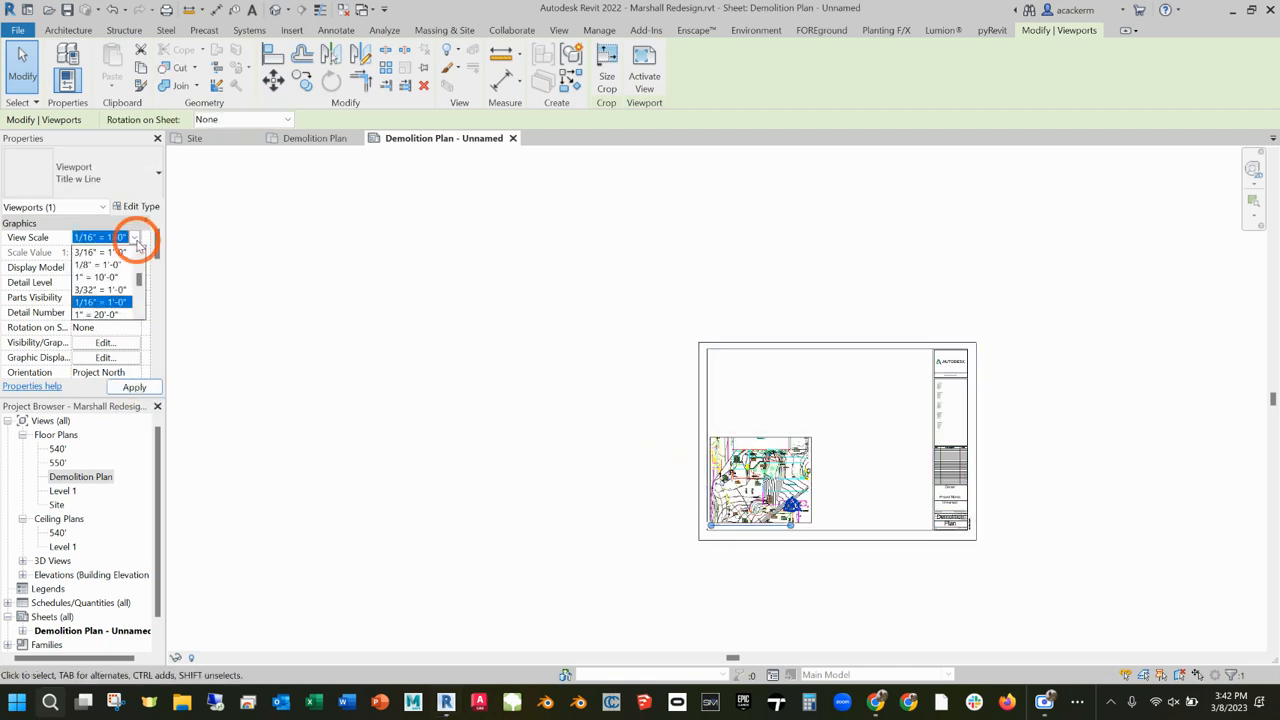
pyautogui.click(103, 289)
pyautogui.click(134, 387)
pyautogui.click(575, 408)
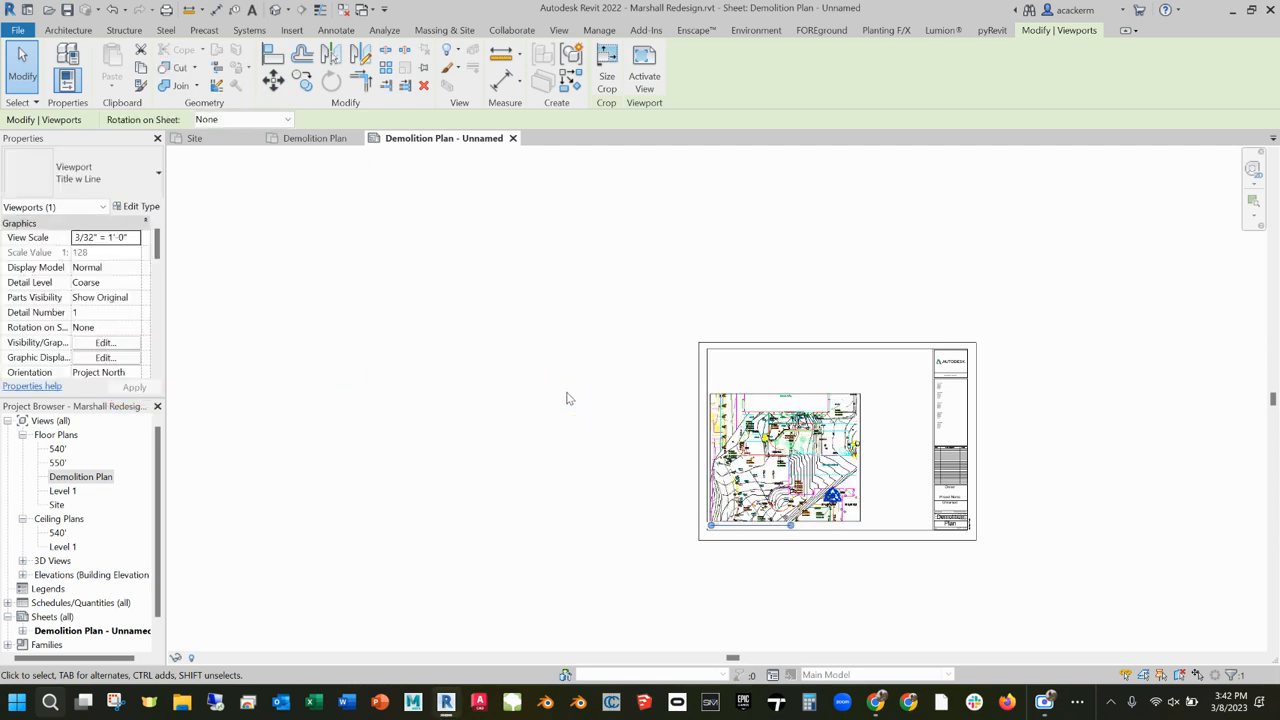
pyautogui.click(784, 578)
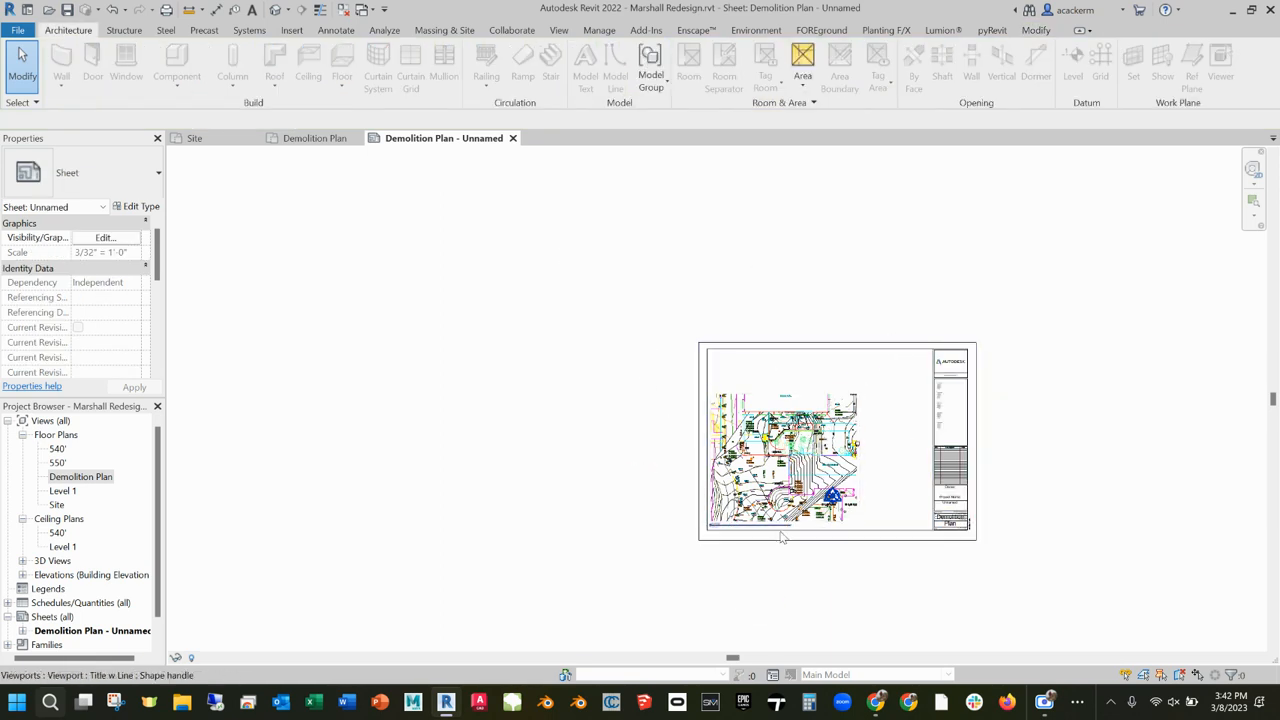
# - Move the Demolition Plan viewport slightly east, away from the western edge of the sheet border
pyautogui.scroll(5, 772, 521)
pyautogui.click(668, 515)
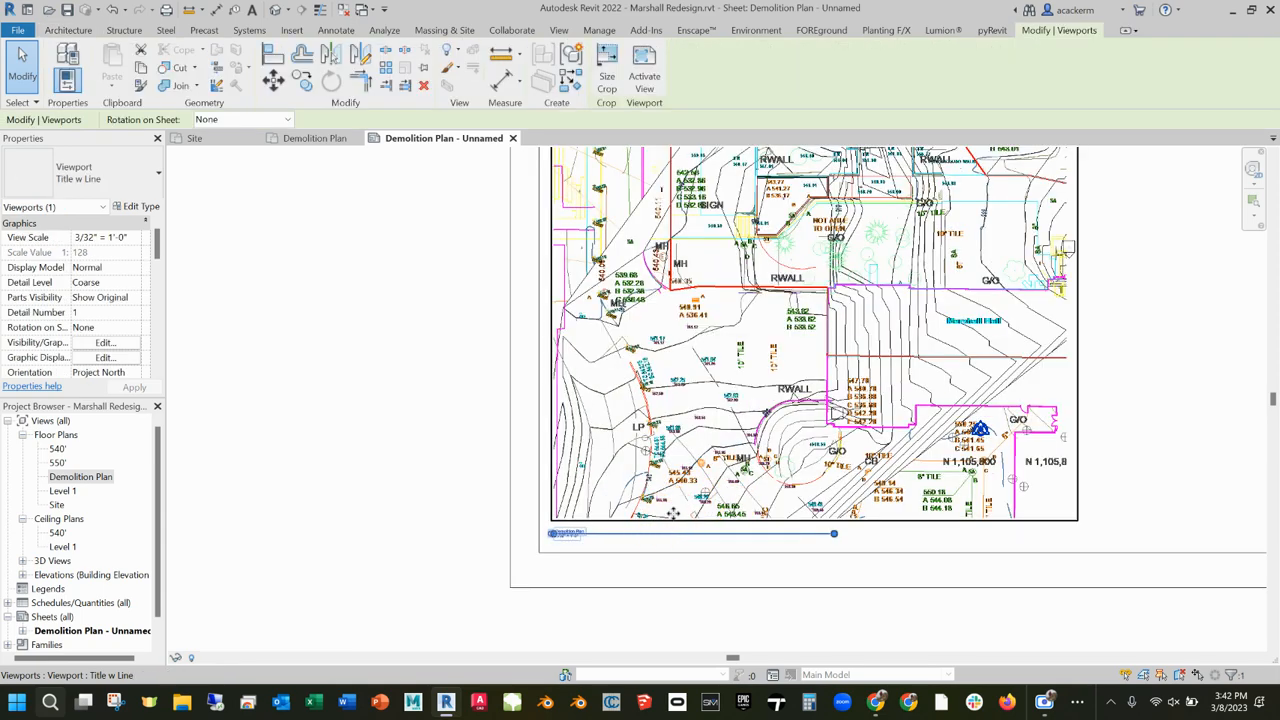
pyautogui.click(665, 501)
pyautogui.click(414, 366)
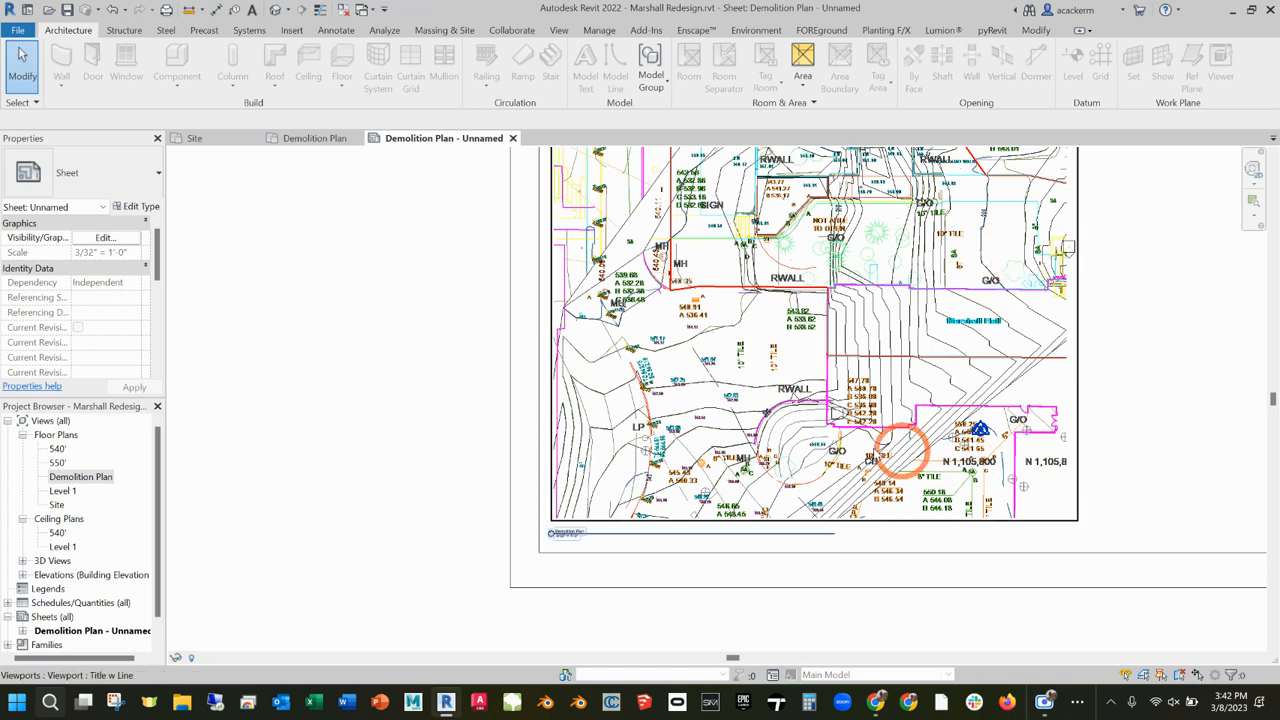
pyautogui.click(553, 390)
pyautogui.moveTo(553, 390); pyautogui.dragTo(573, 392)
pyautogui.click(445, 414)
pyautogui.scroll(-5, 667, 529)
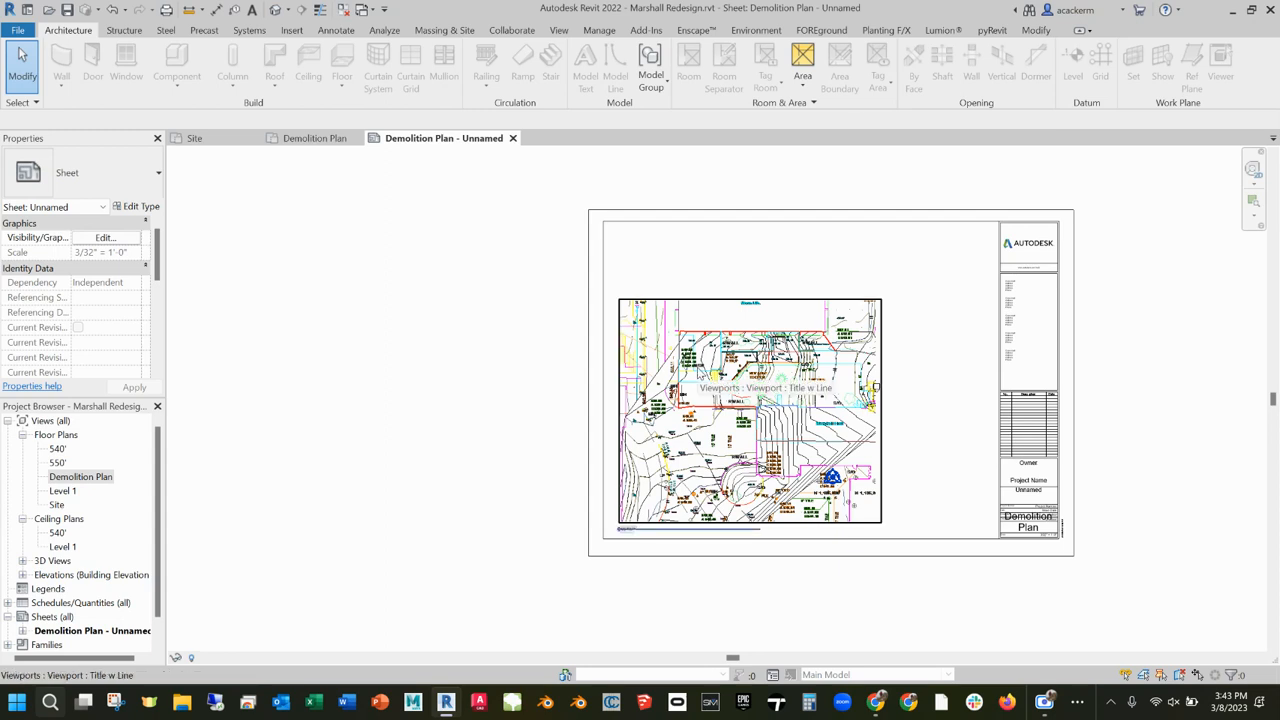
# - Save the project and check the scale label in the viewport title and the sheet's title block
pyautogui.hotkey('ctrl', 's')
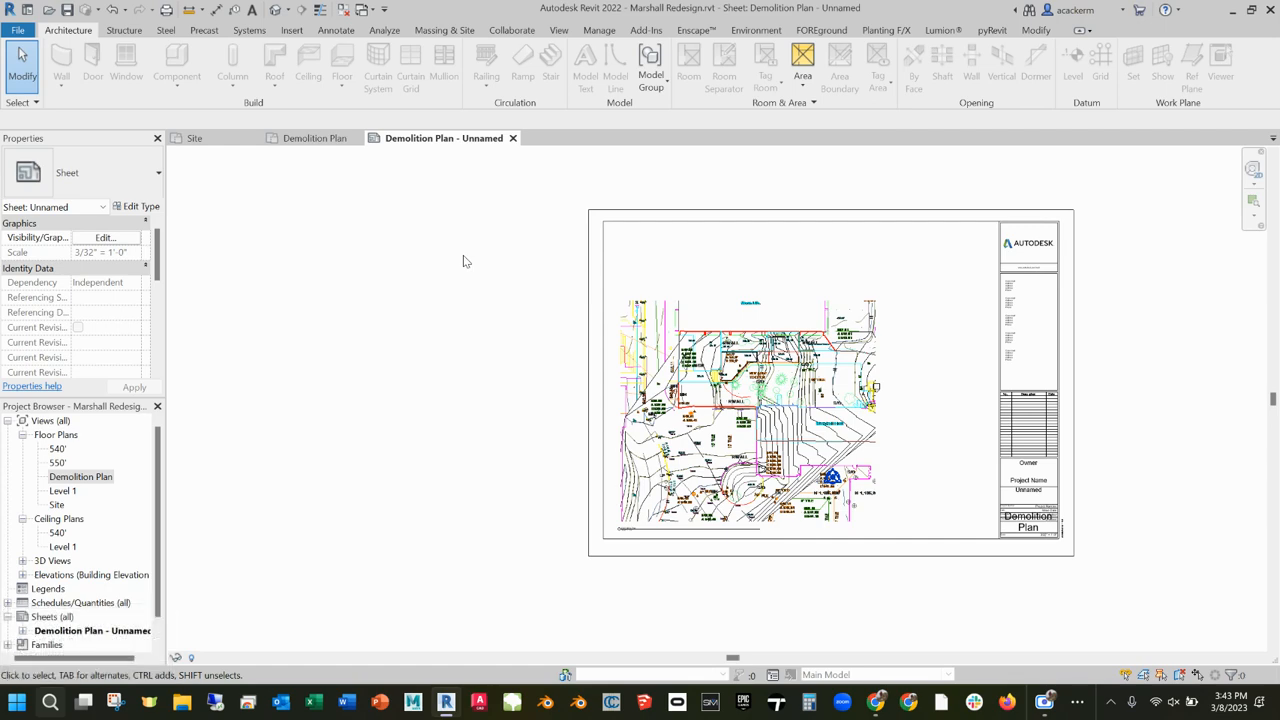
pyautogui.scroll(5, 655, 545)
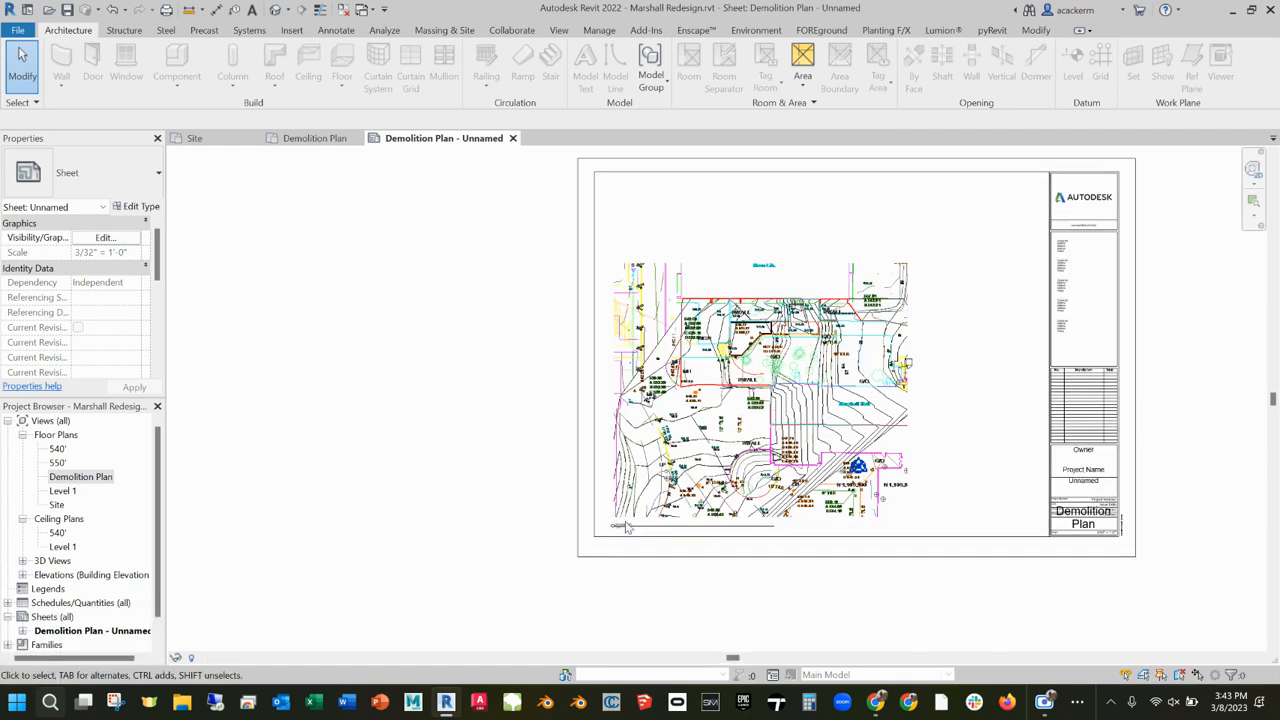
pyautogui.scroll(-6, 518, 509)
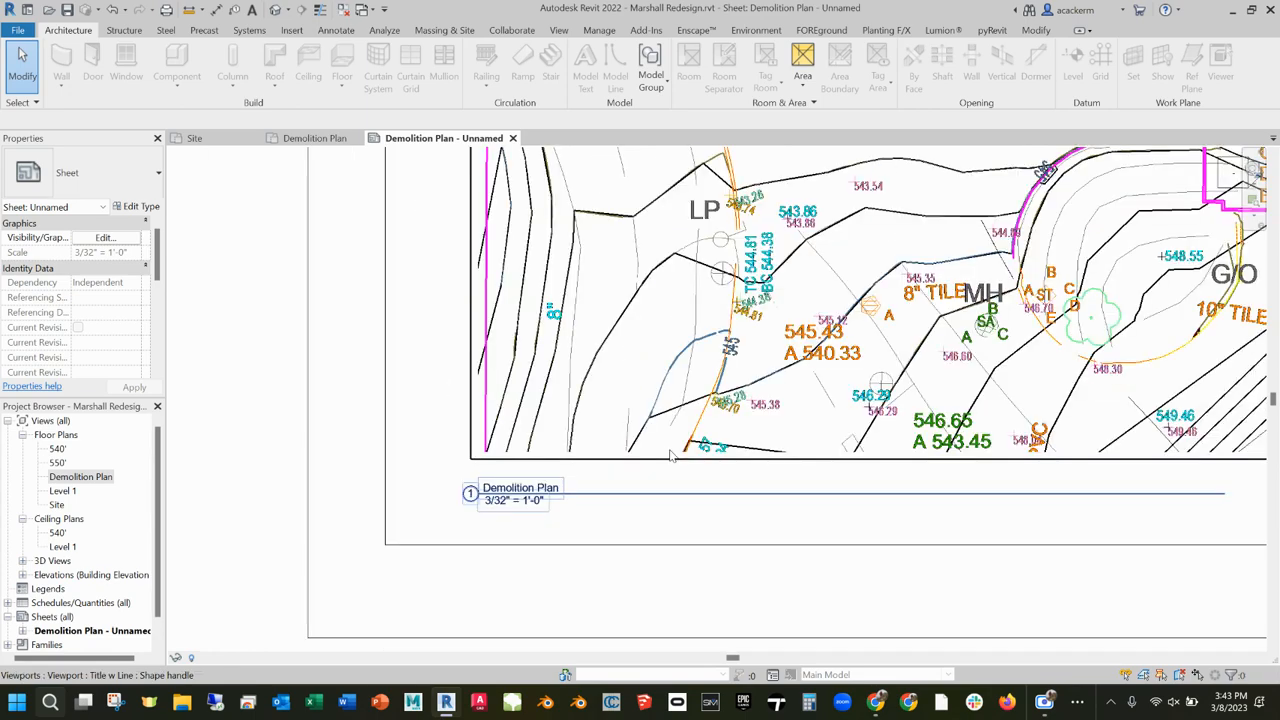
pyautogui.scroll(5, 937, 474)
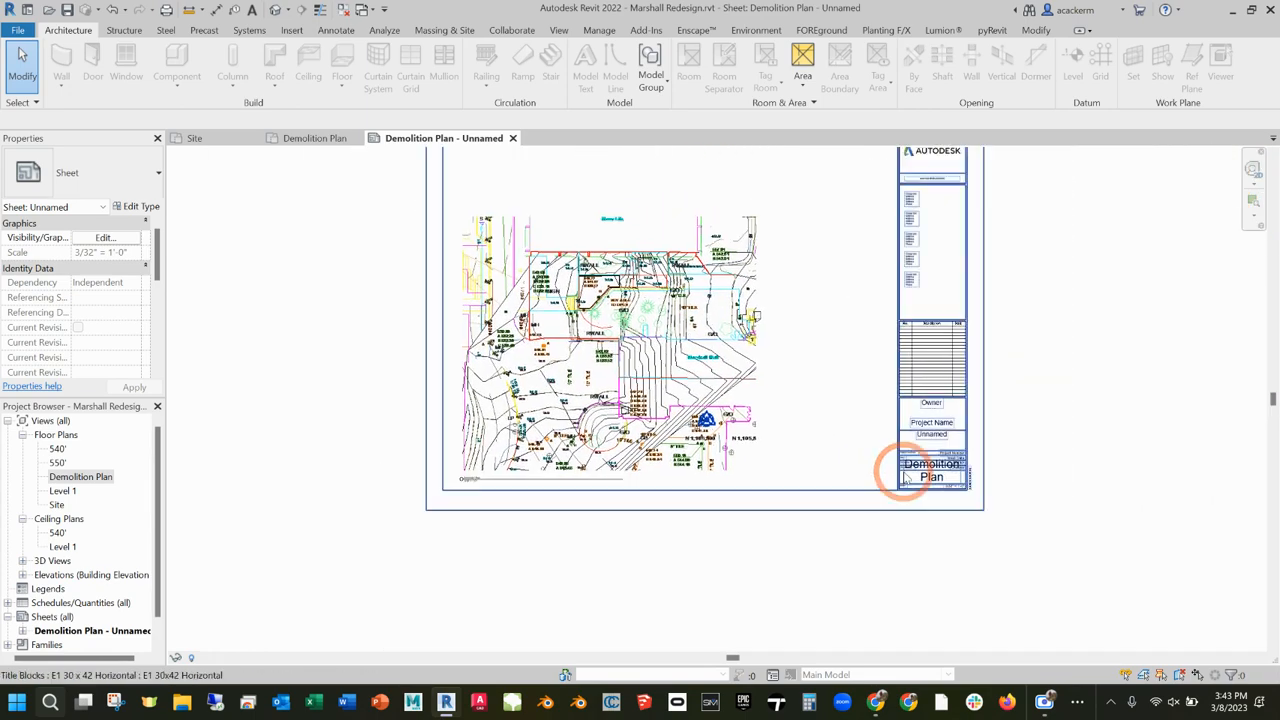
# - Examine the scale and drawing title text in the sheet's title block
pyautogui.scroll(2, 937, 474)
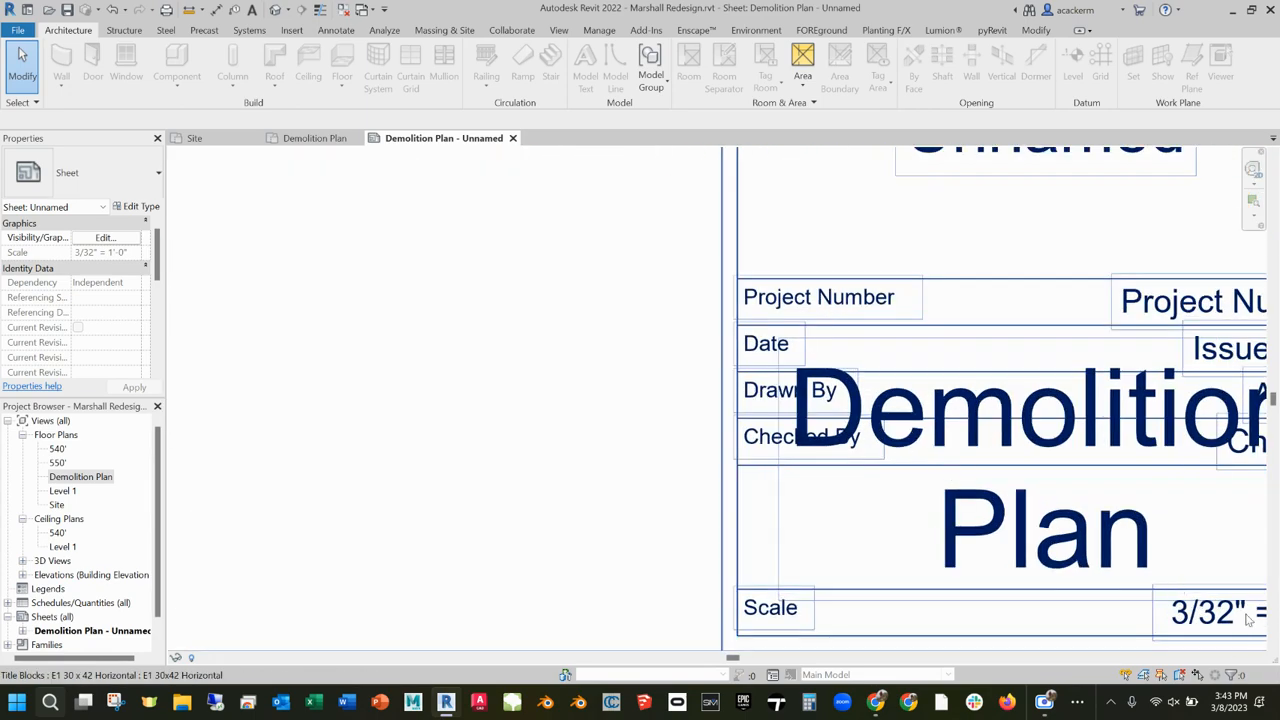
pyautogui.scroll(-8, 1116, 570)
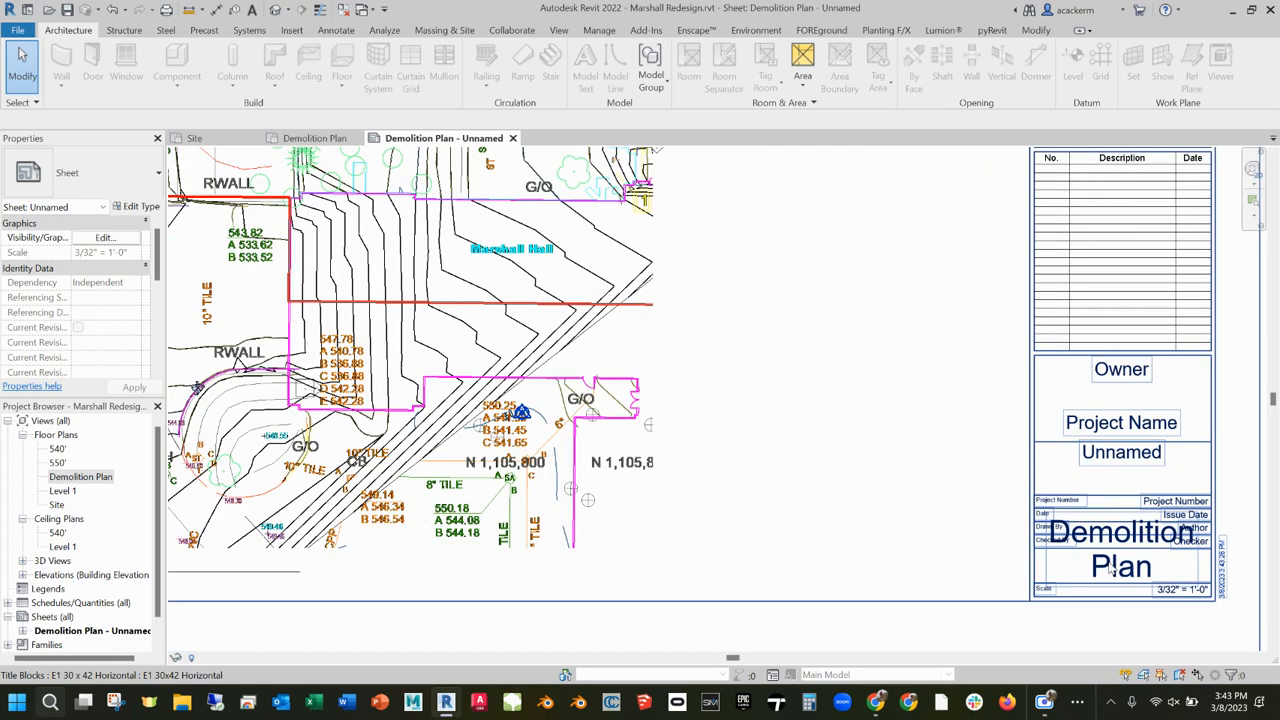
pyautogui.scroll(-2, 1116, 570)
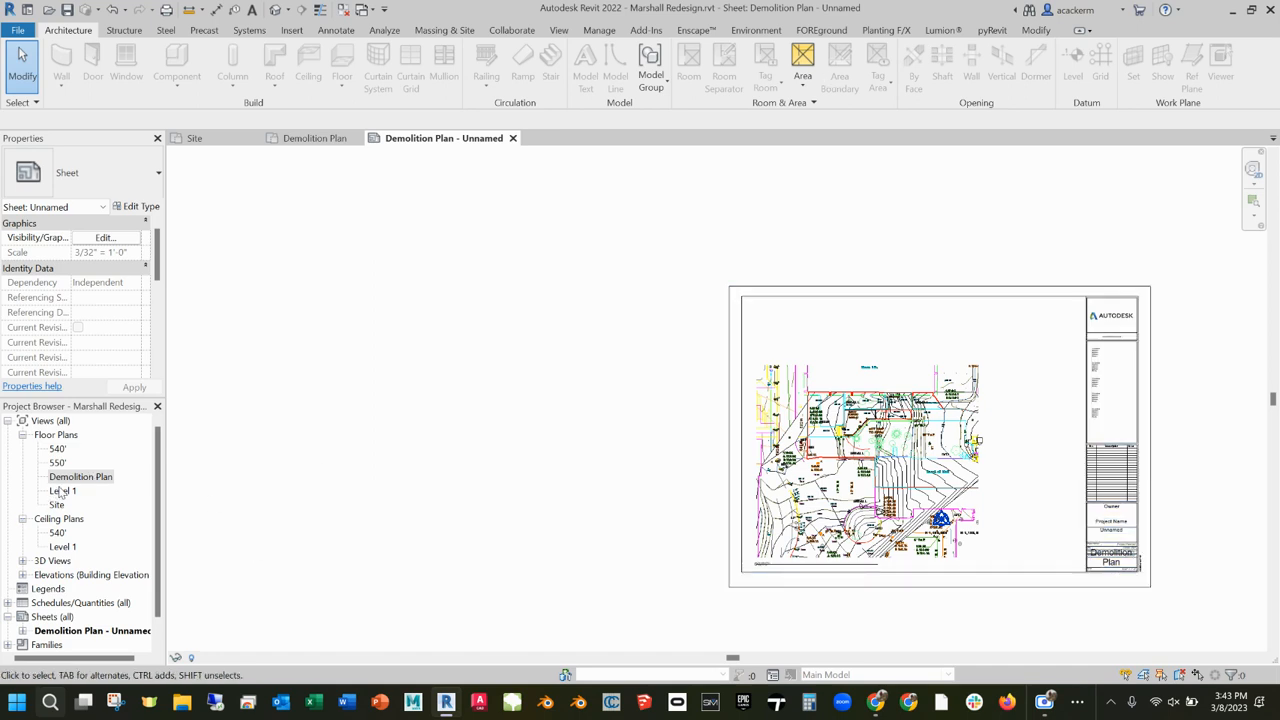
# - Open the Demolition Plan floor plan view, select the topography surface to inspect its extent, and clear the selection
pyautogui.click(328, 138)
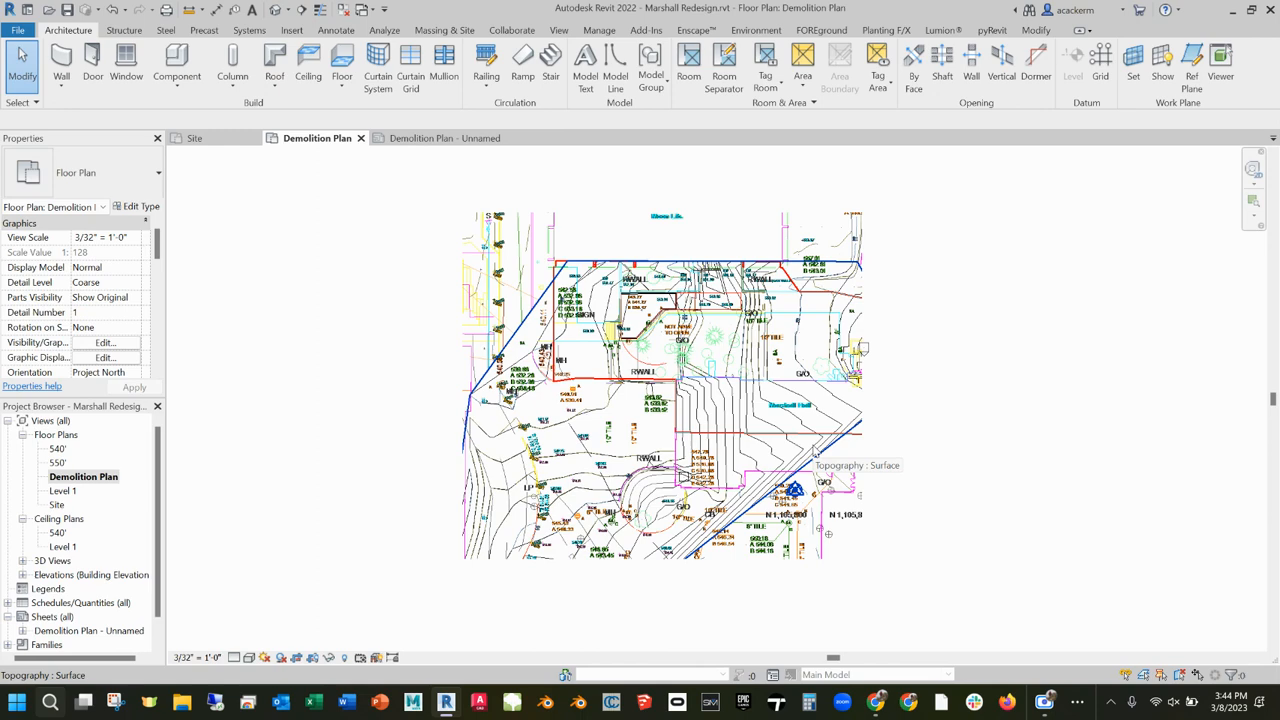
pyautogui.click(529, 324)
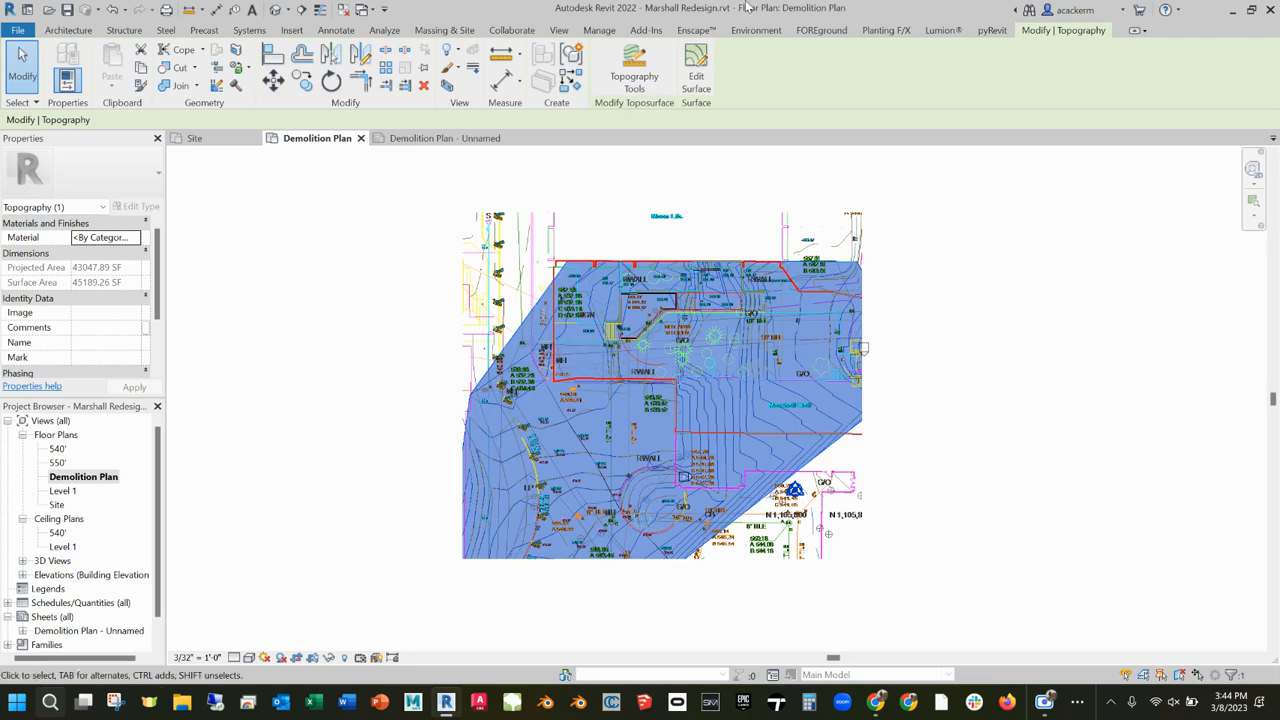
pyautogui.click(365, 303)
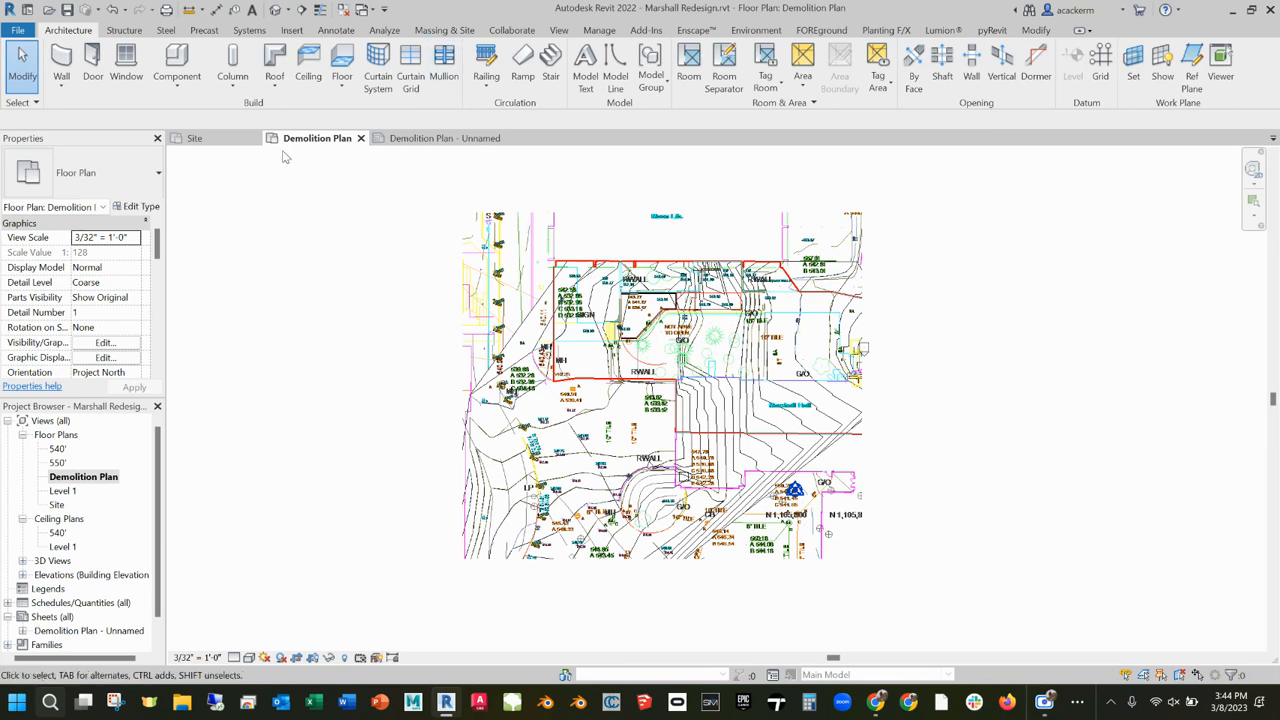
# - Open the default 3D view and examine the walls and topography, comparing them with the Demolition Plan view
pyautogui.click(272, 9)
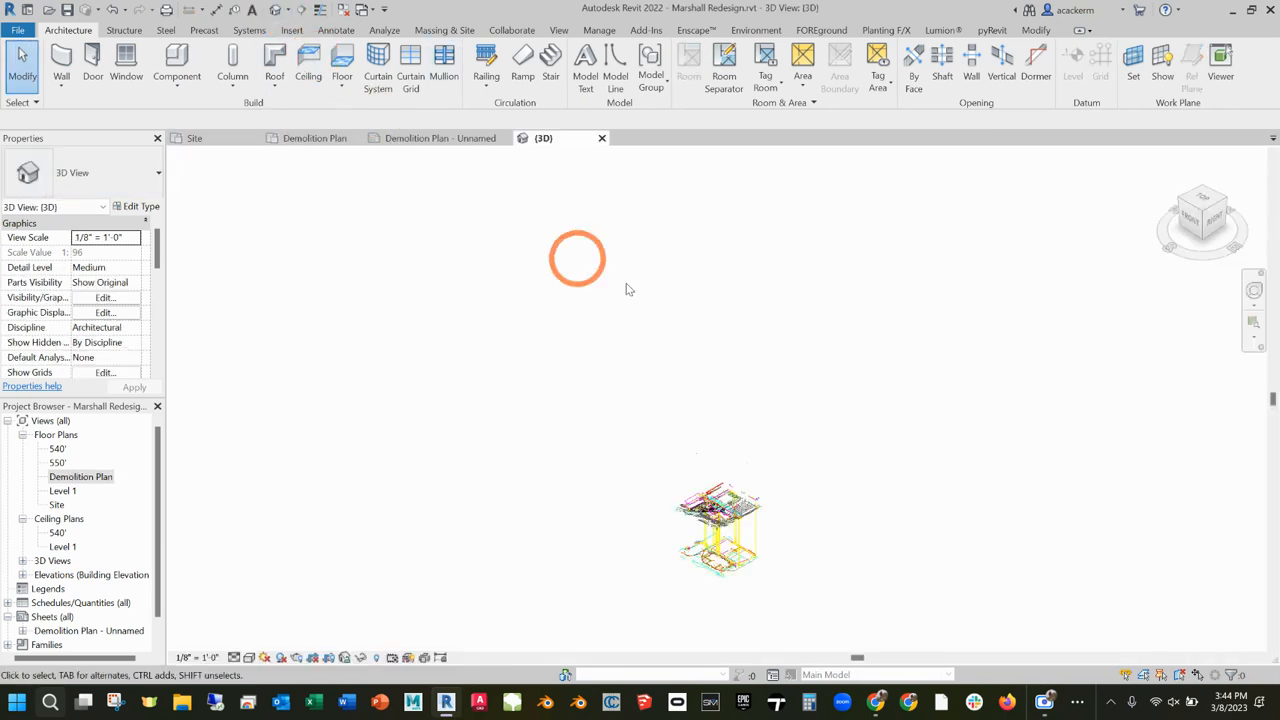
pyautogui.scroll(10, 997, 340)
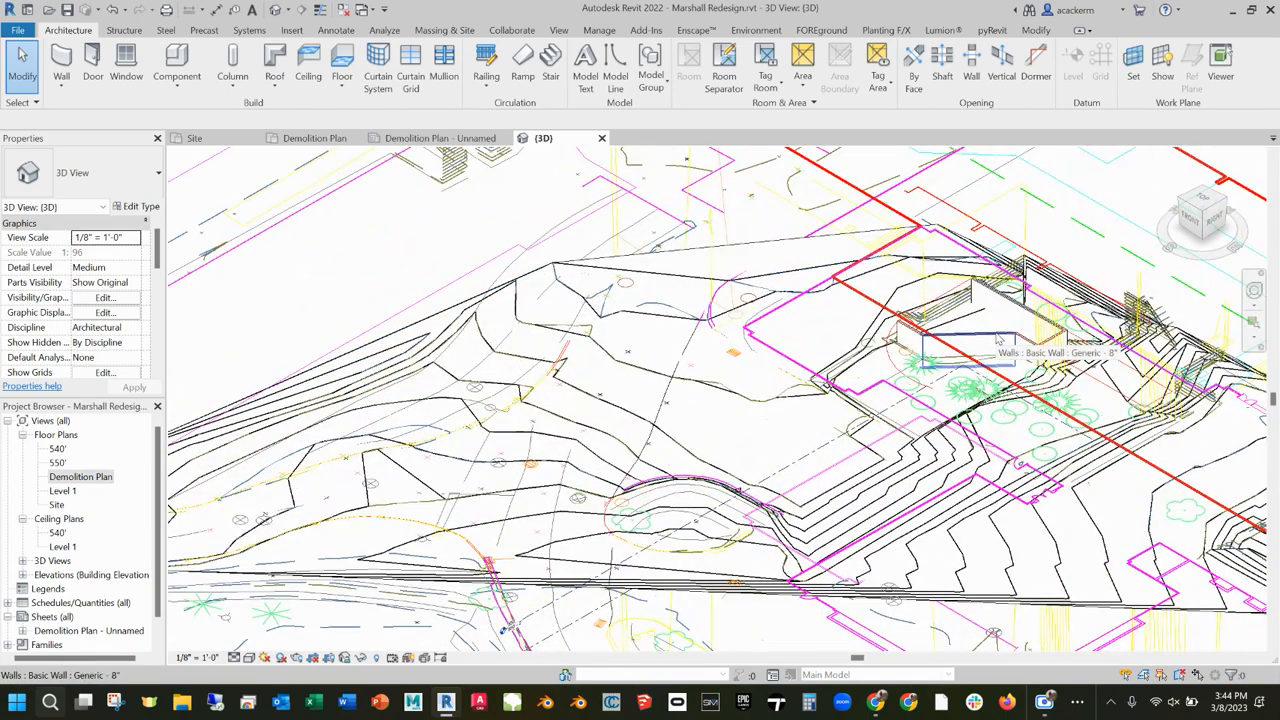
pyautogui.click(318, 138)
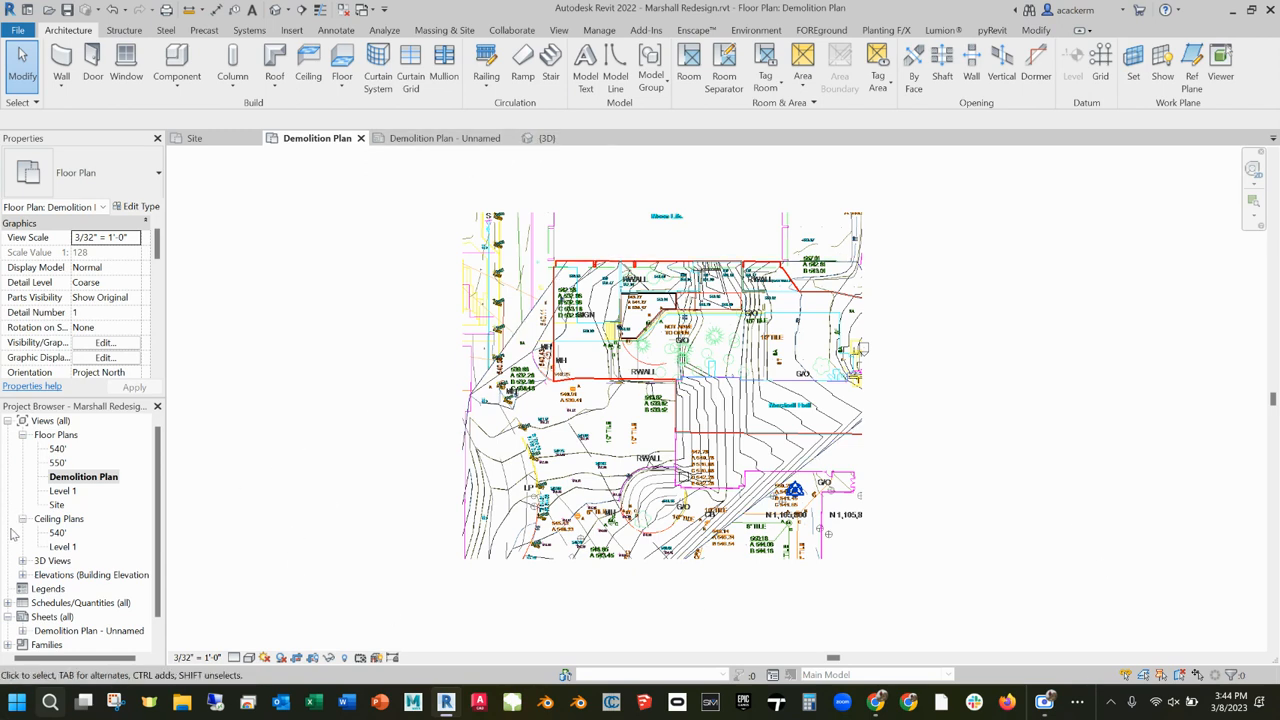
pyautogui.click(545, 138)
pyautogui.click(815, 292)
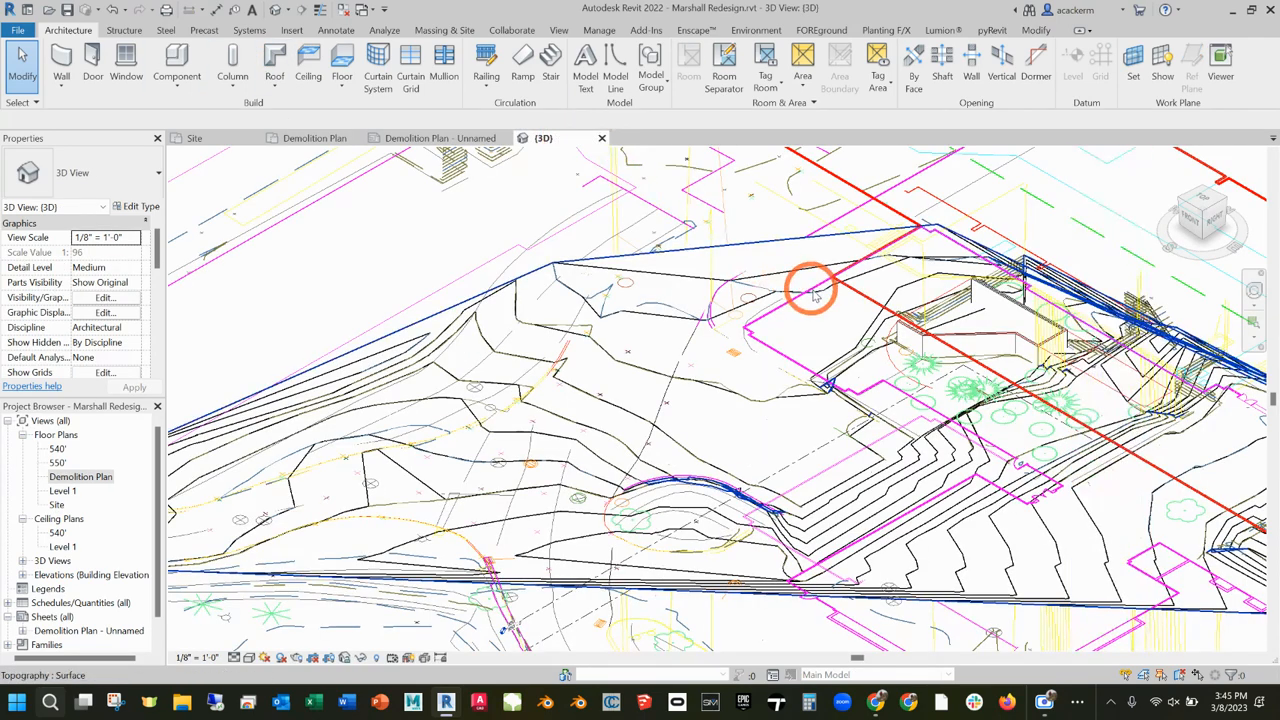
# - Look at the Hide in View options for a Generic - 8" wall in 3D and return to the Demolition Plan view
pyautogui.click(1020, 314)
pyautogui.rightClick(1020, 310)
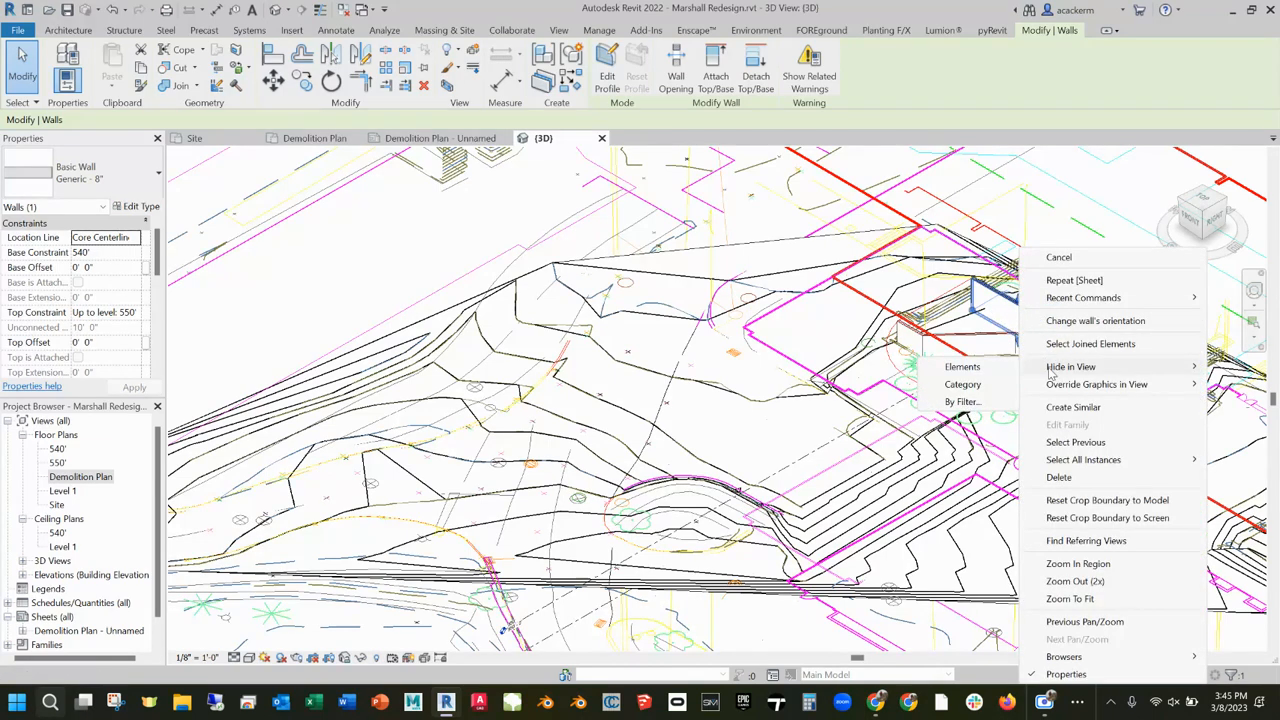
pyautogui.click(310, 138)
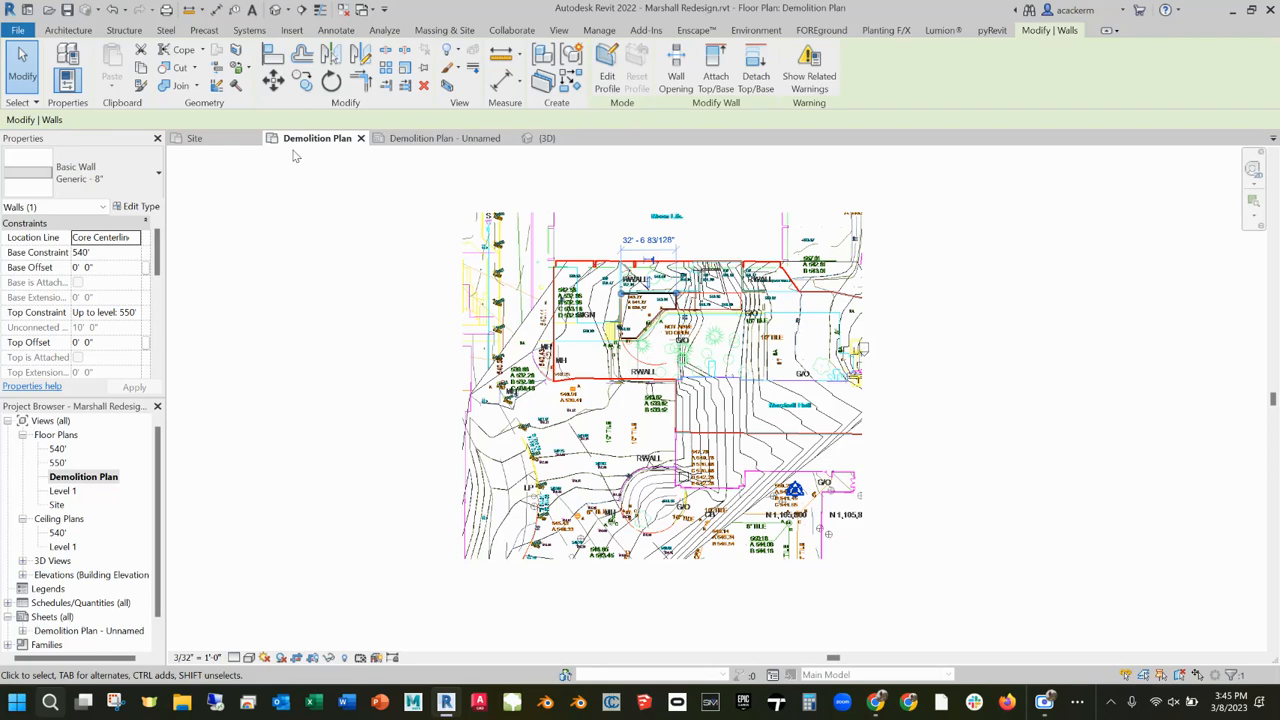
pyautogui.click(480, 294)
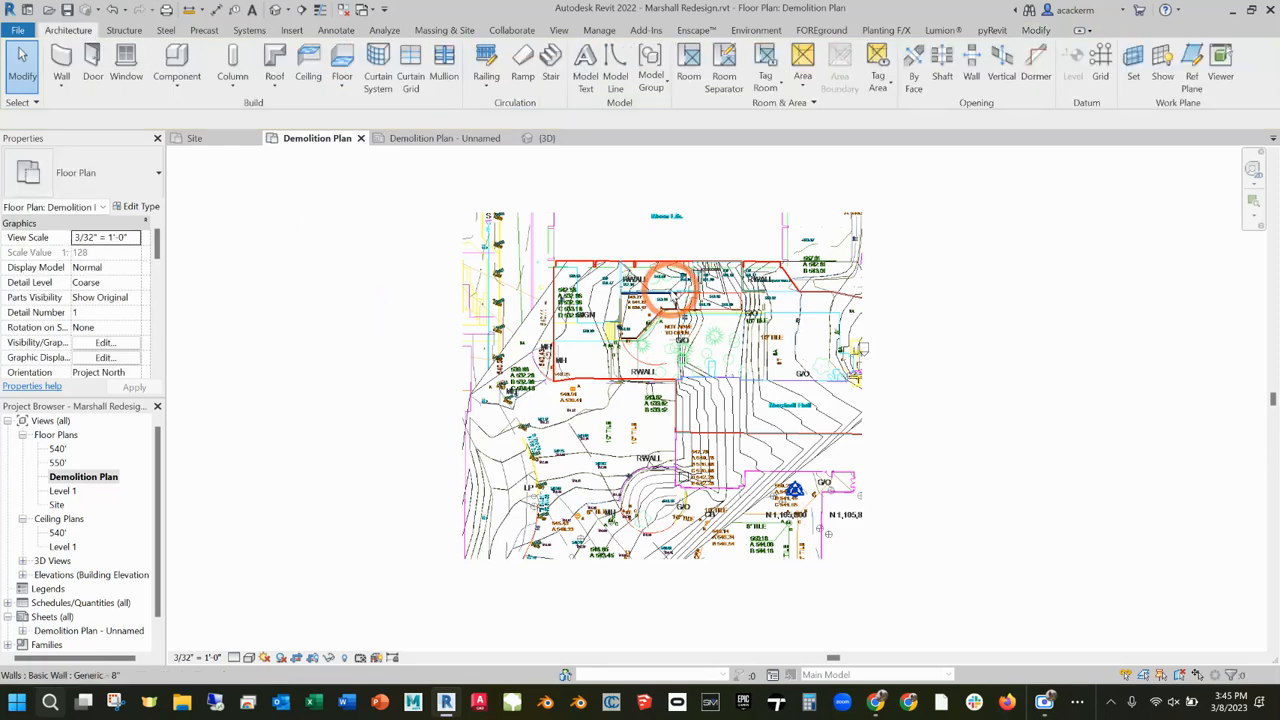
# - Delete the duplicate Generic - 8" wall constrained up to level 550' along the northern side of the walled enclosure
pyautogui.scroll(-2, 672, 290)
pyautogui.scroll(8, 627, 307)
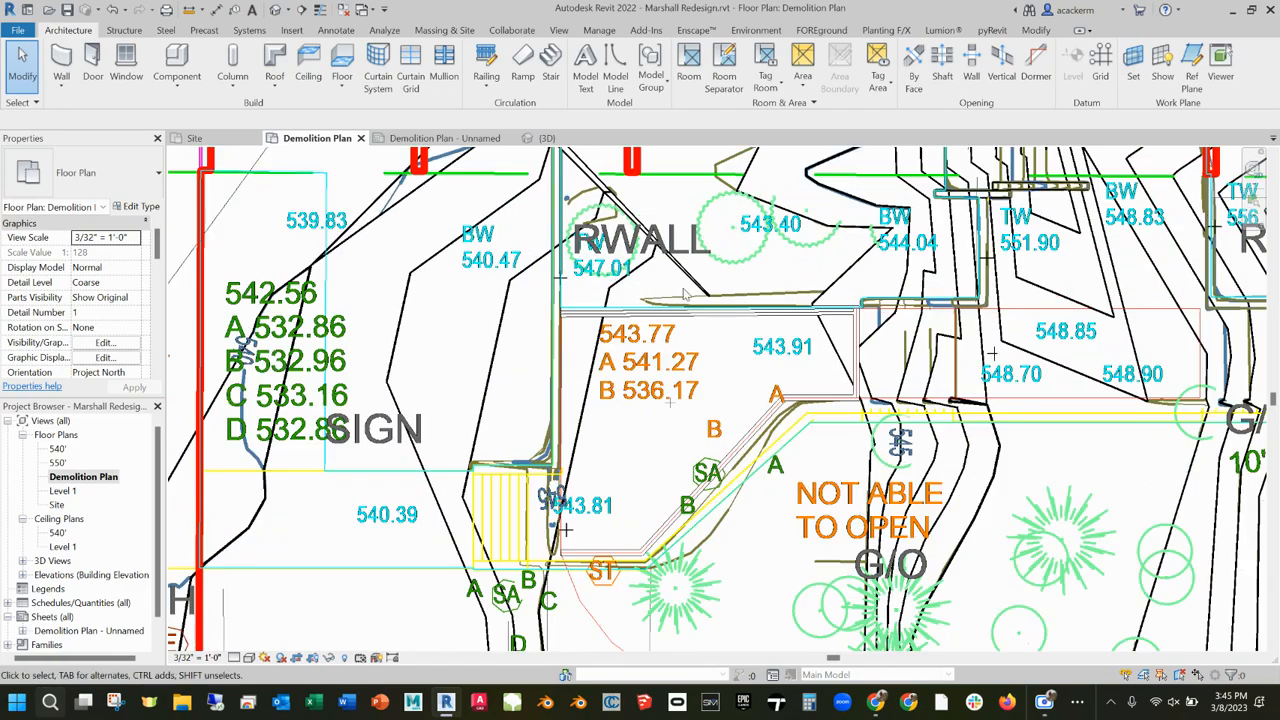
pyautogui.click(625, 309)
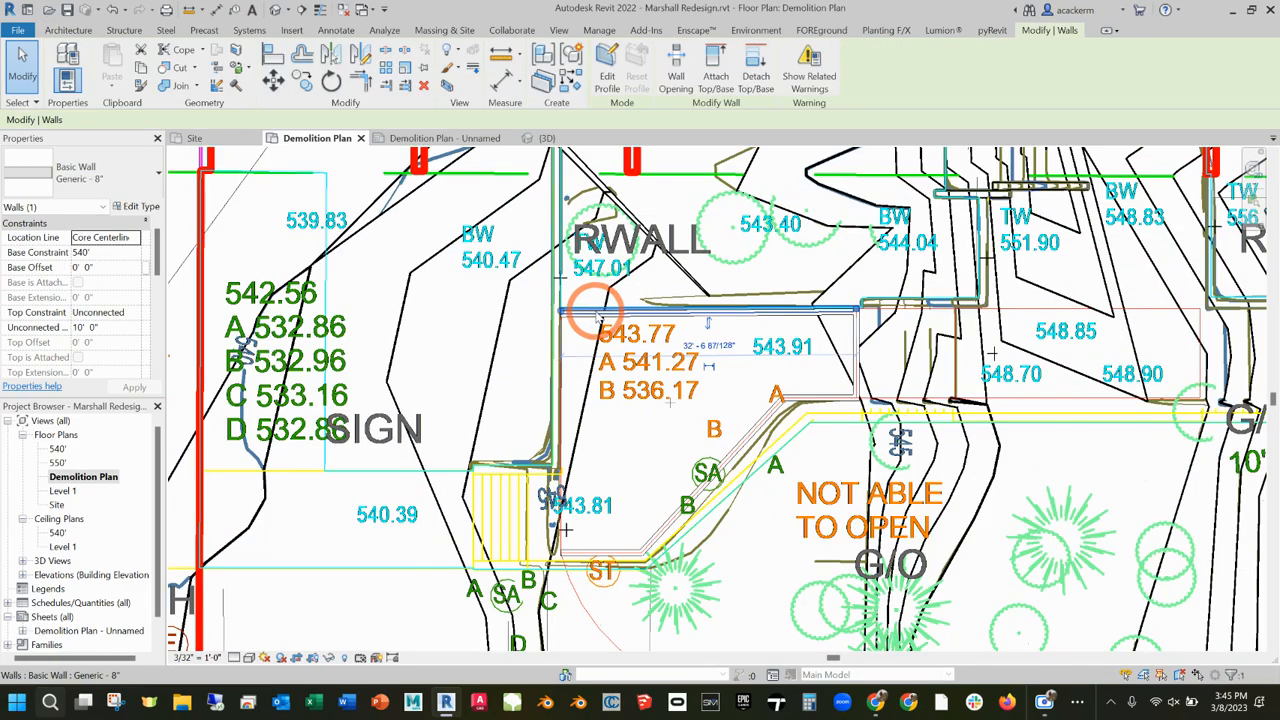
pyautogui.scroll(5, 809, 317)
pyautogui.click(815, 322)
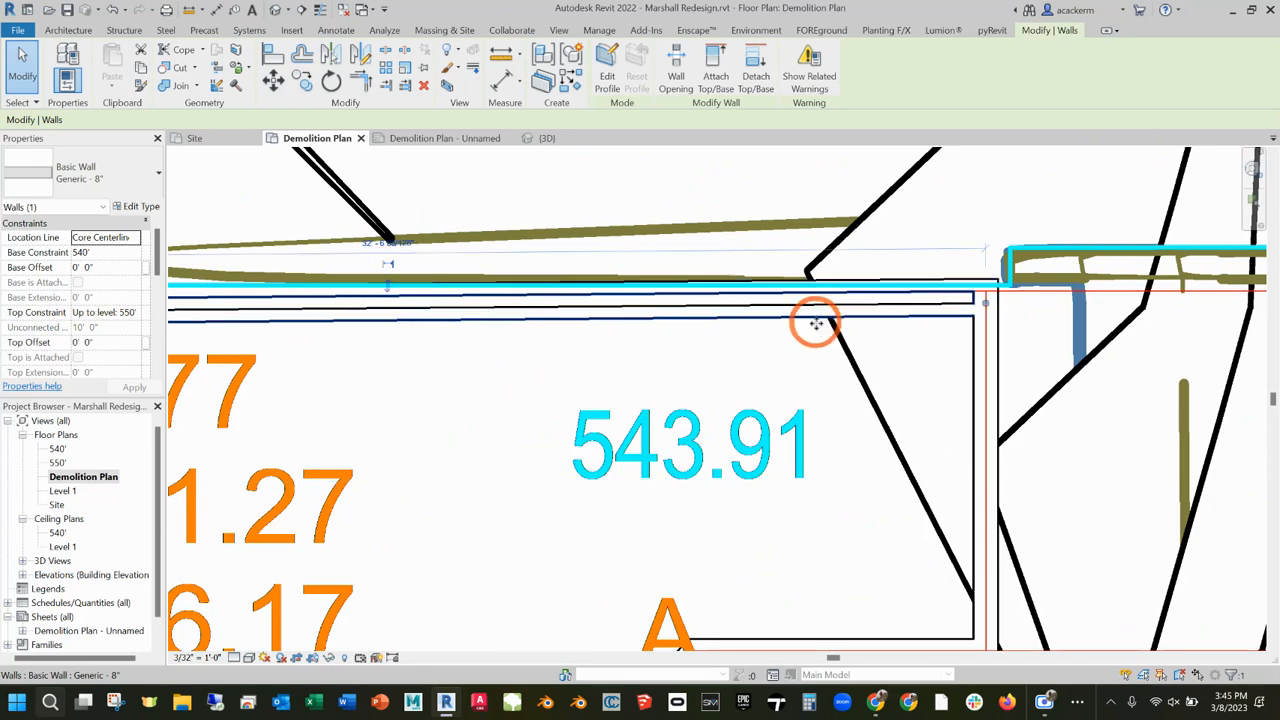
pyautogui.click(765, 321)
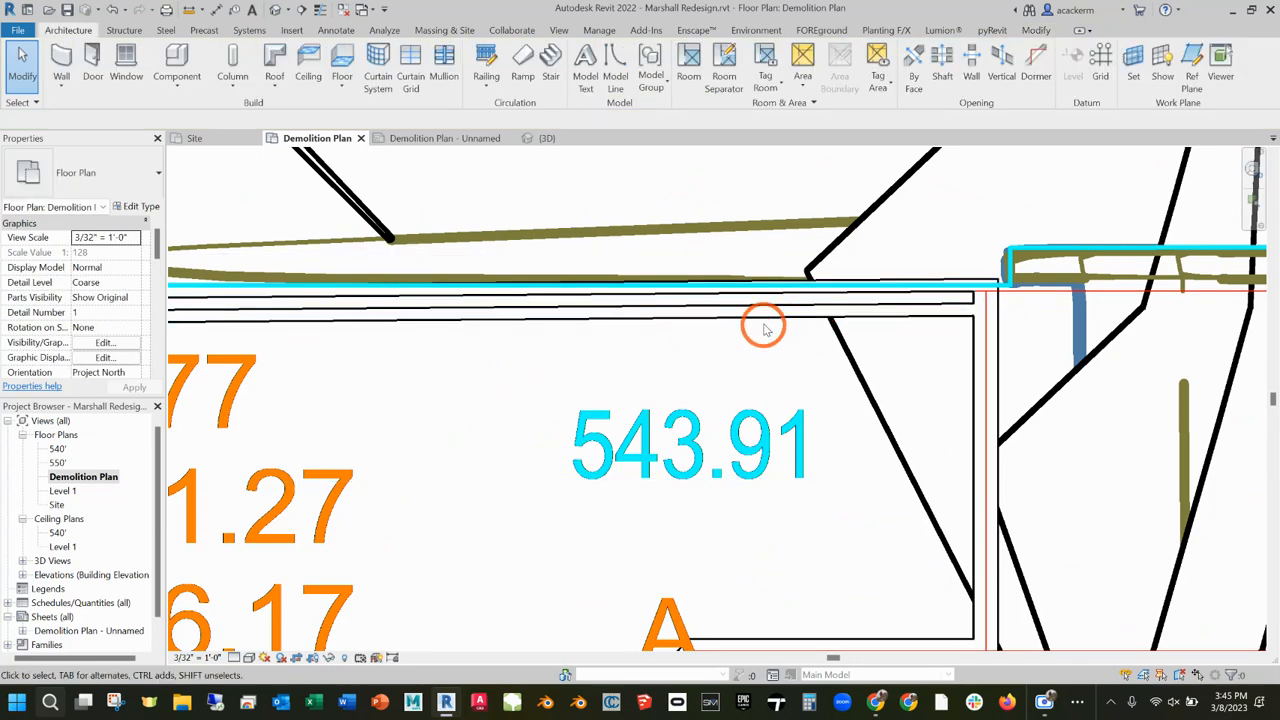
pyautogui.press('Escape')
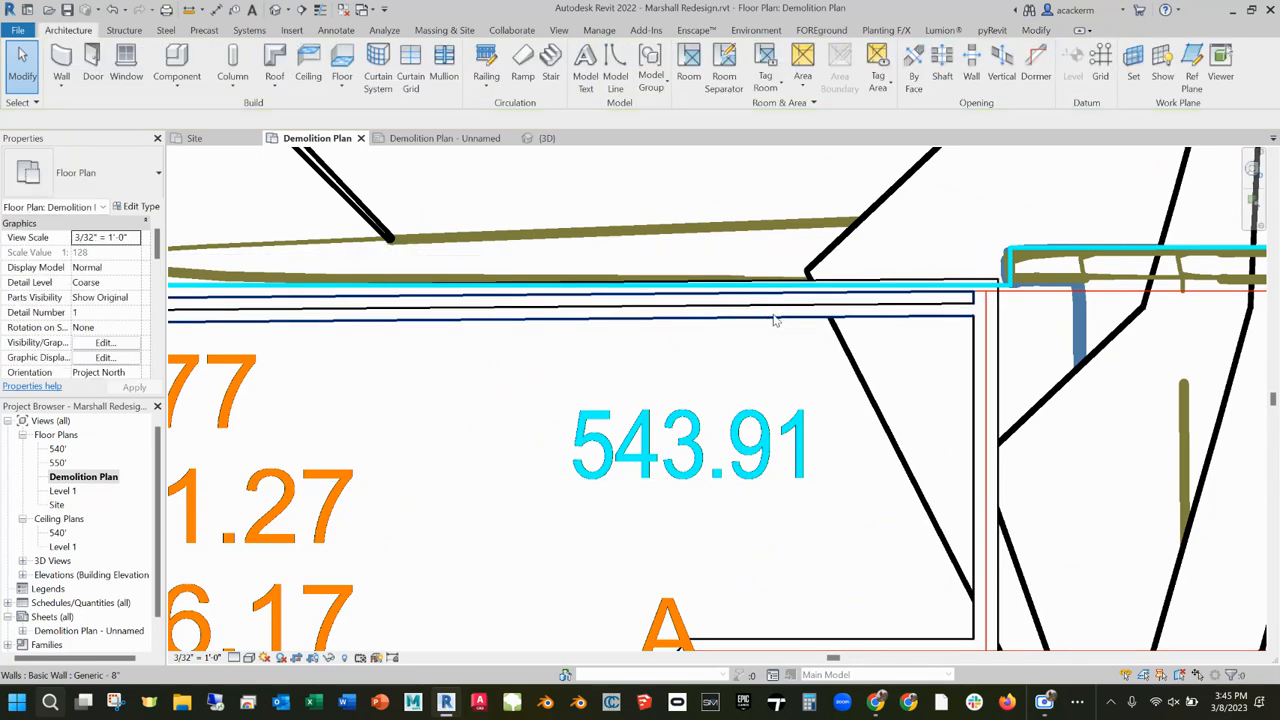
pyautogui.click(773, 315)
pyautogui.click(771, 340)
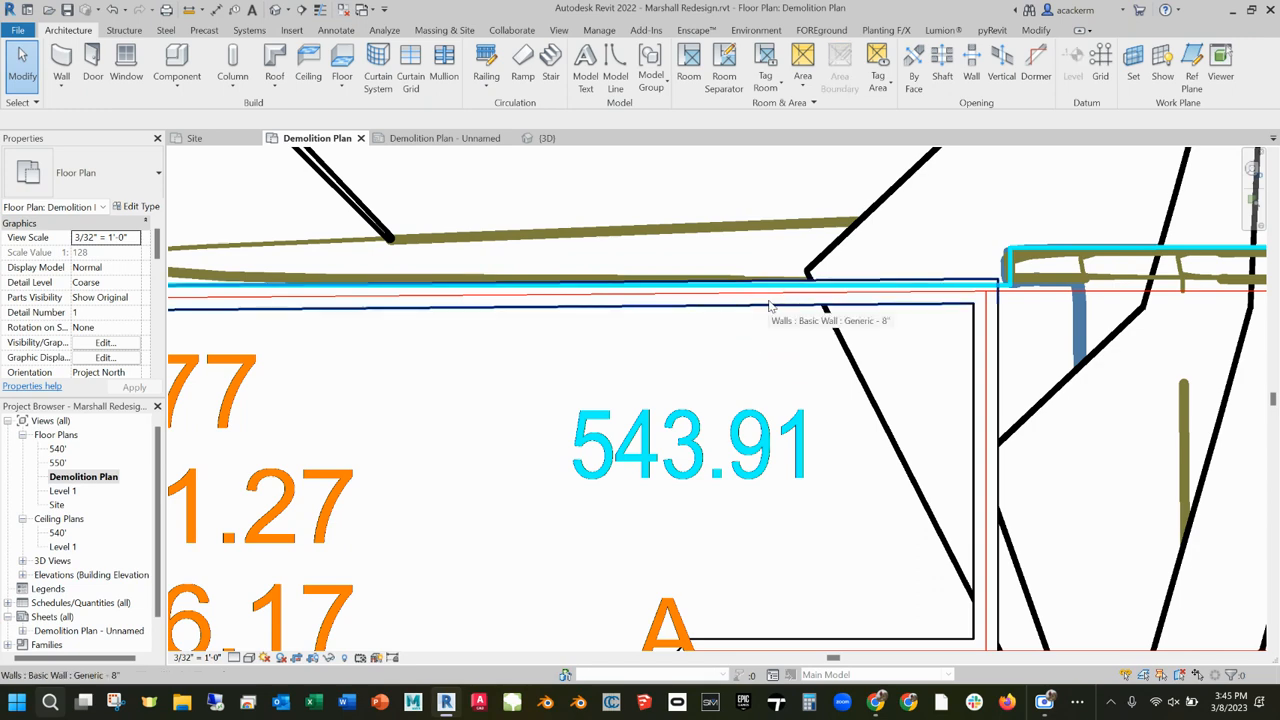
# - Hide the enclosure's northern and eastern walls as elements in the Demolition Plan view and check that area on the sheet
pyautogui.click(766, 305)
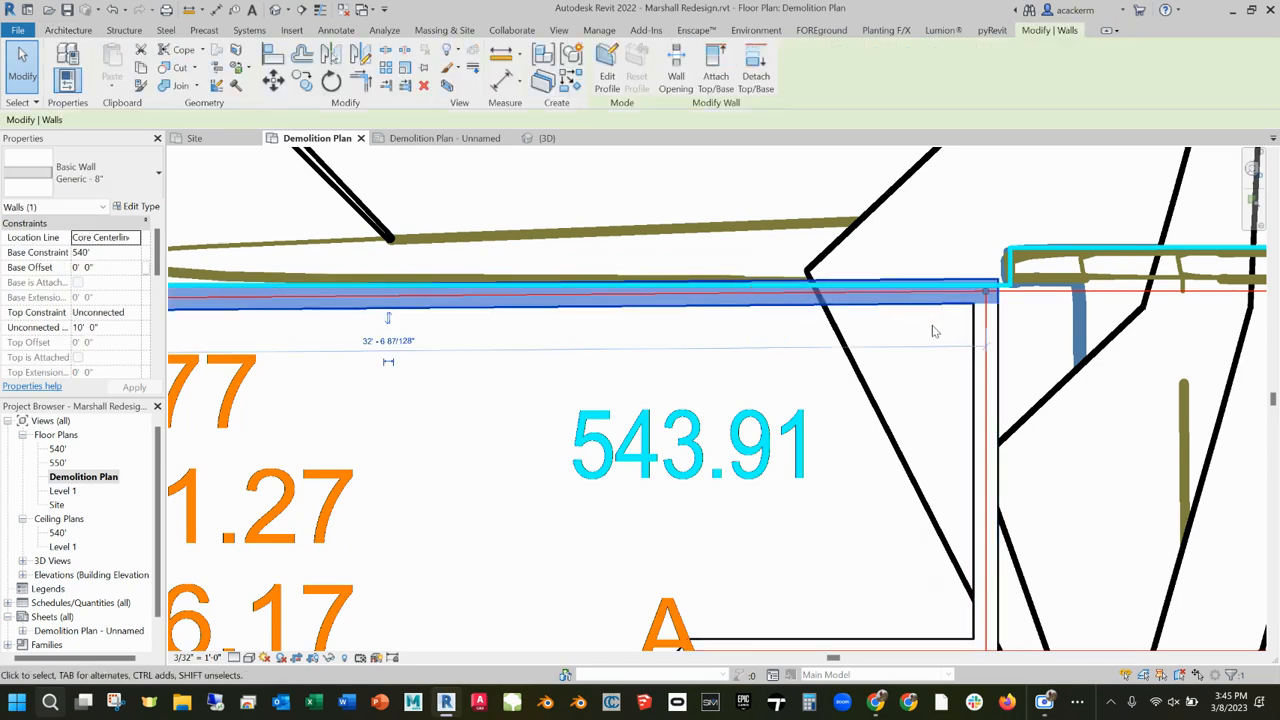
pyautogui.click(975, 345)
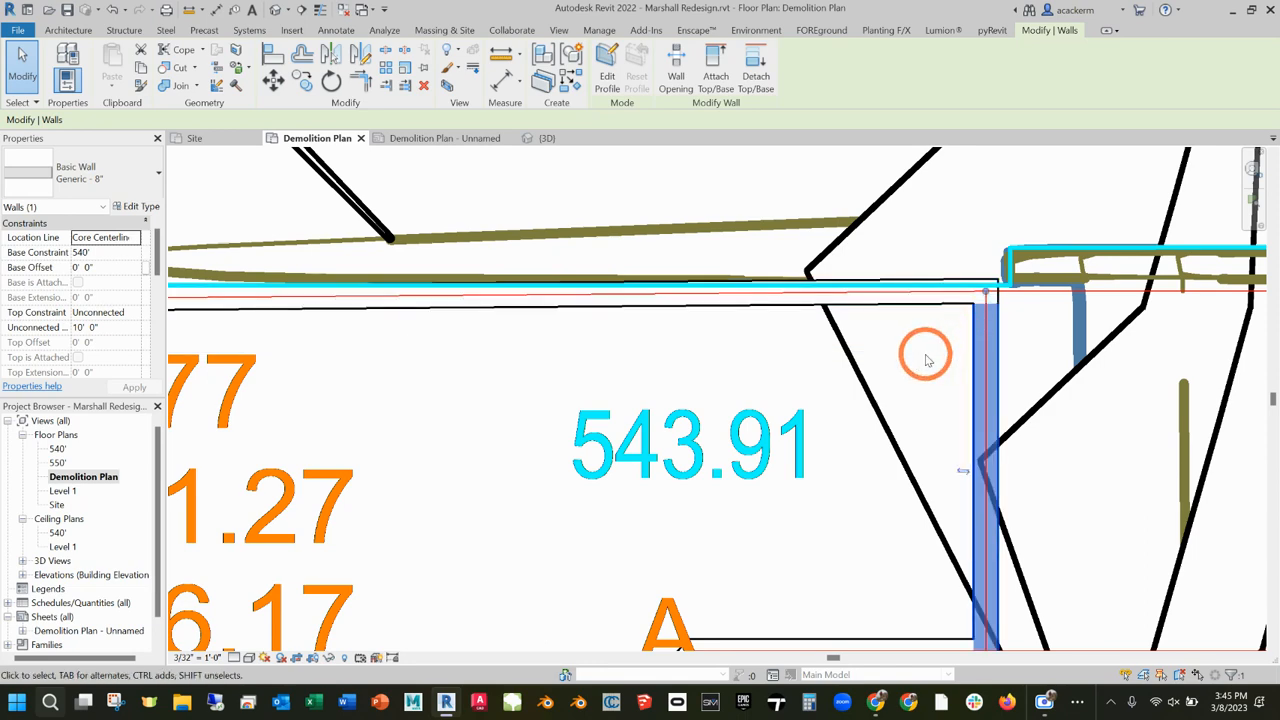
pyautogui.keyDown('ctrl'); pyautogui.click(901, 299); pyautogui.keyUp('ctrl')
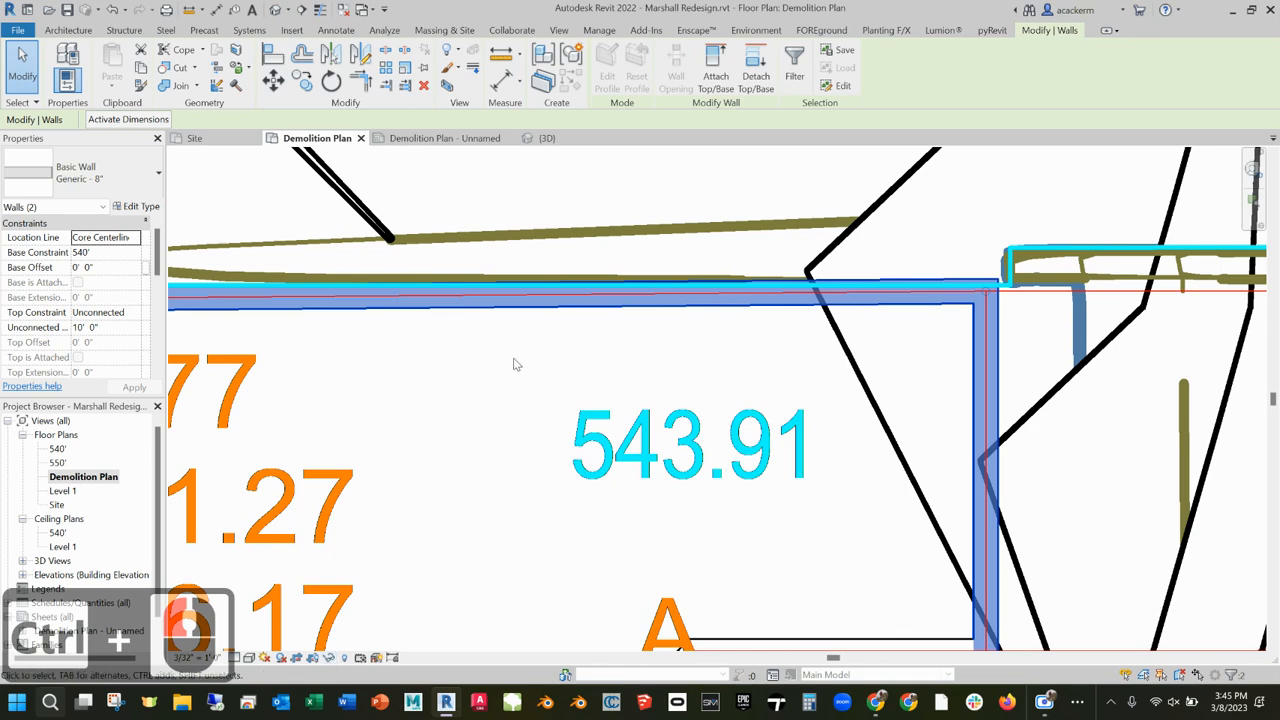
pyautogui.rightClick(508, 305)
pyautogui.moveTo(560, 407)
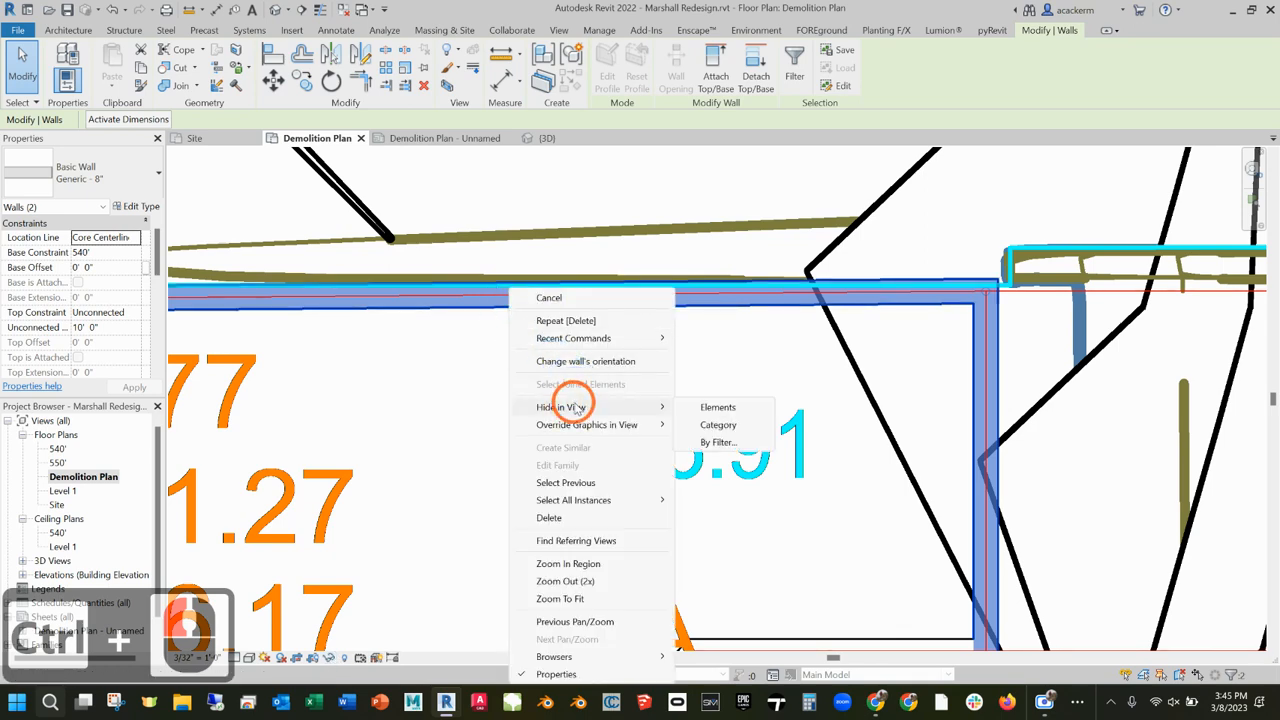
pyautogui.click(710, 408)
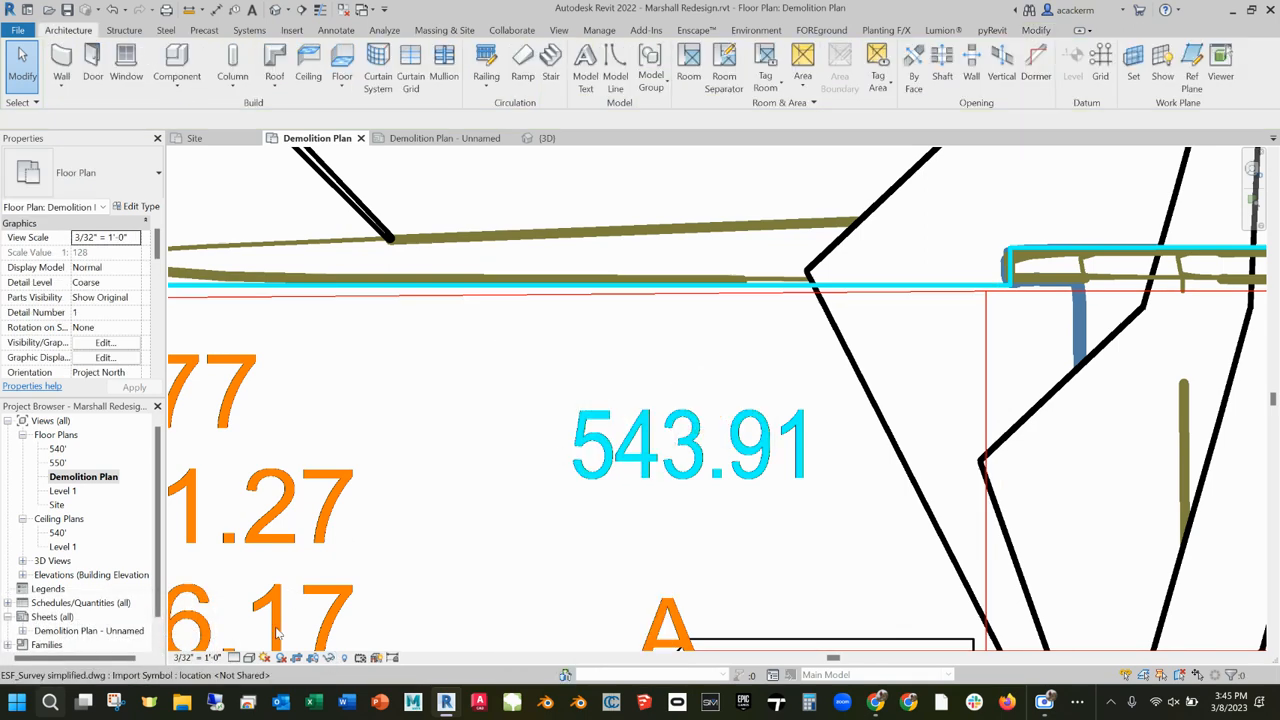
pyautogui.click(428, 138)
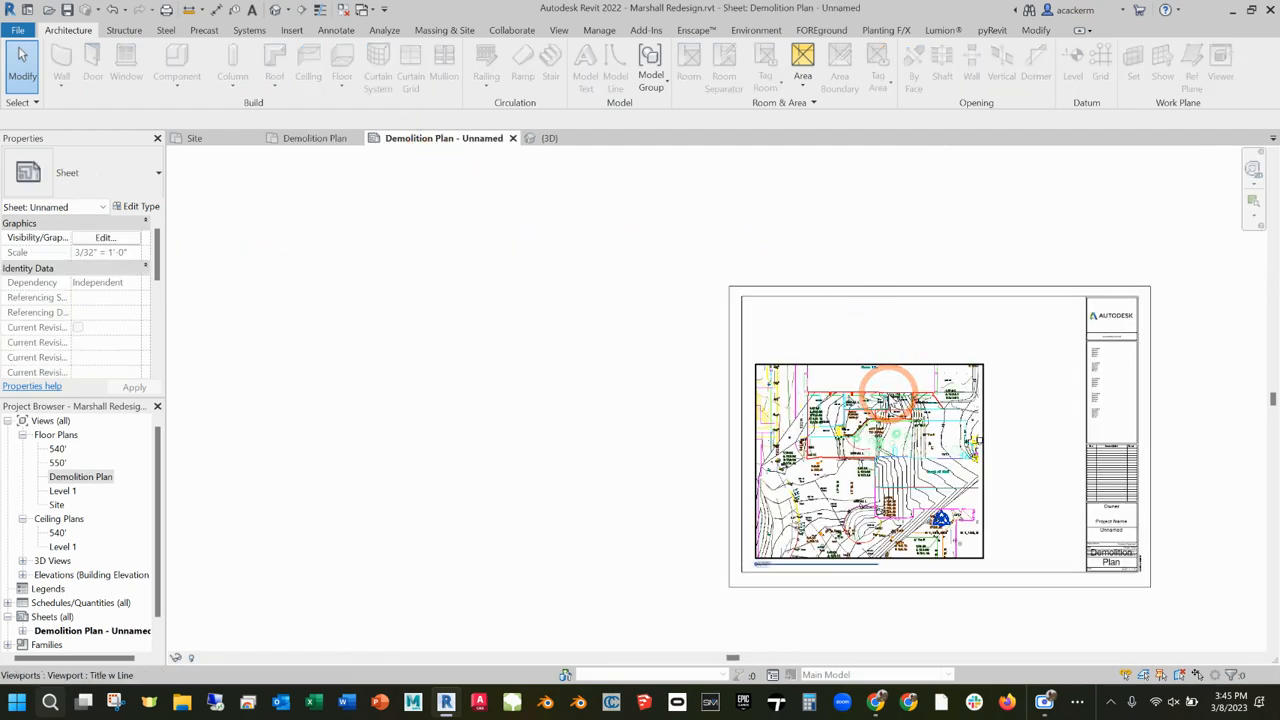
pyautogui.scroll(10, 882, 408)
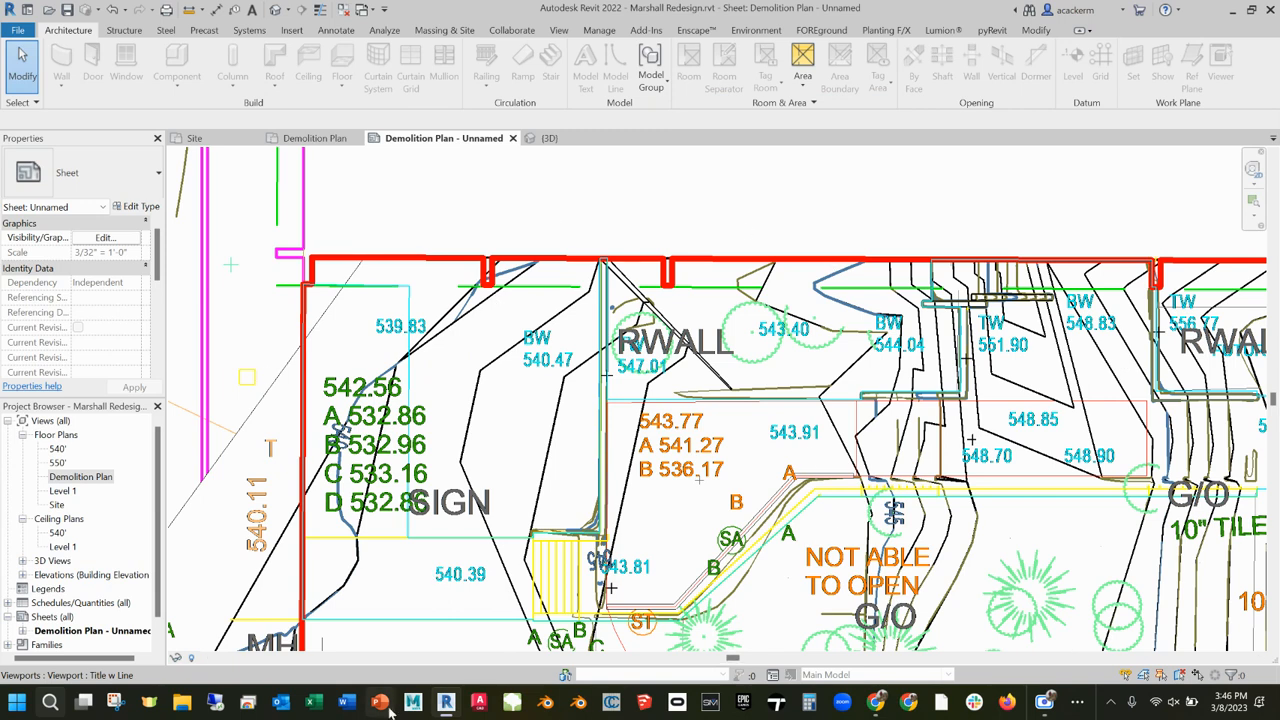
# - Reveal hidden elements in the Demolition Plan view, unhide the enclosure's northern and eastern walls, and exit reveal mode
pyautogui.click(308, 139)
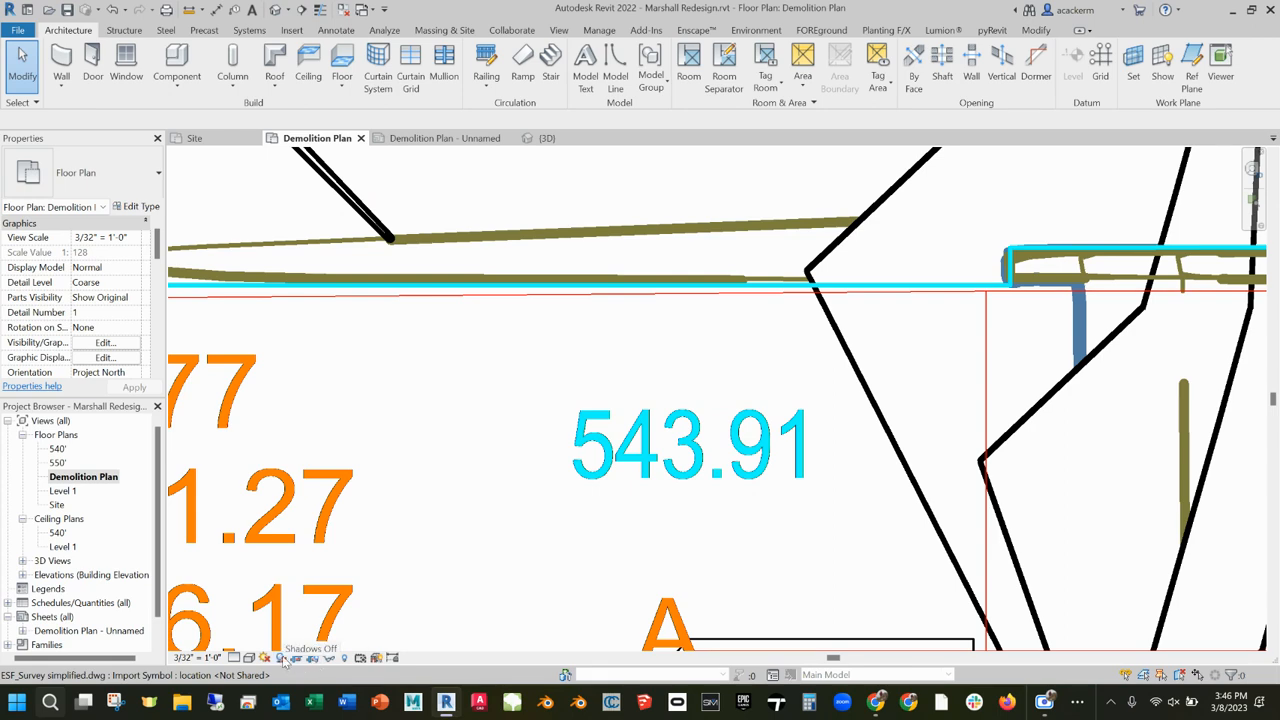
pyautogui.click(345, 658)
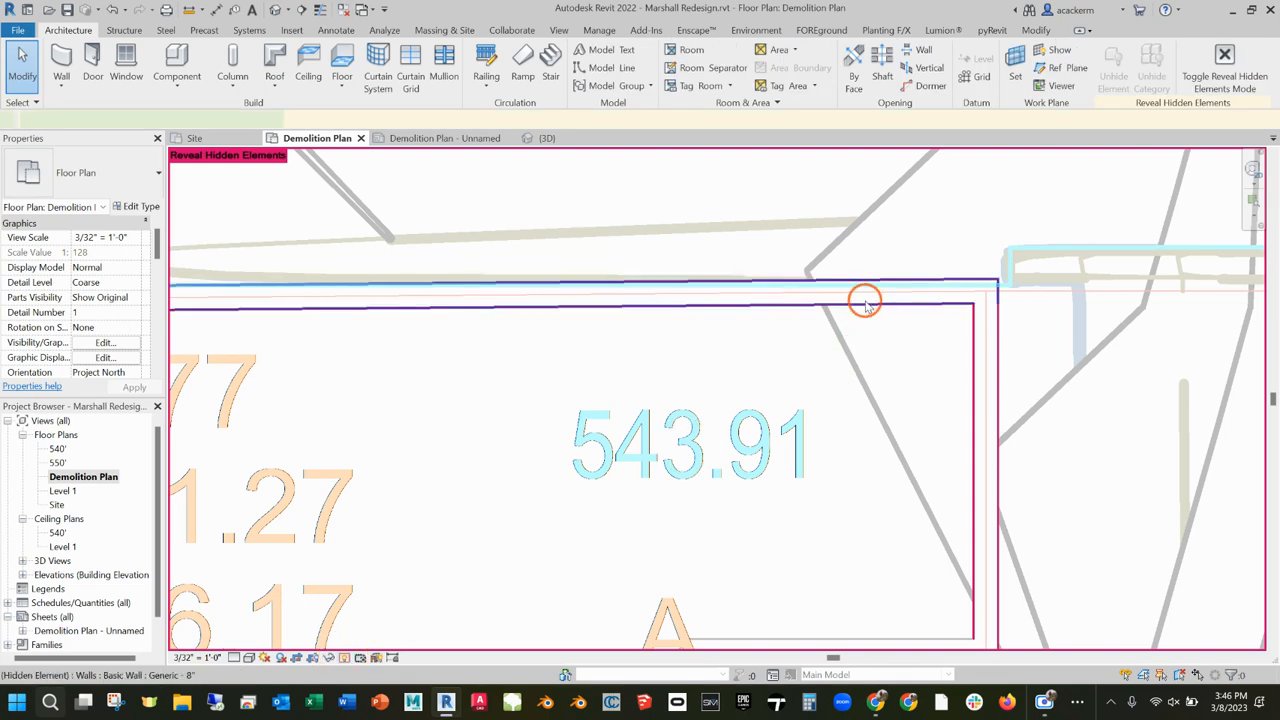
pyautogui.click(870, 304)
pyautogui.click(973, 403)
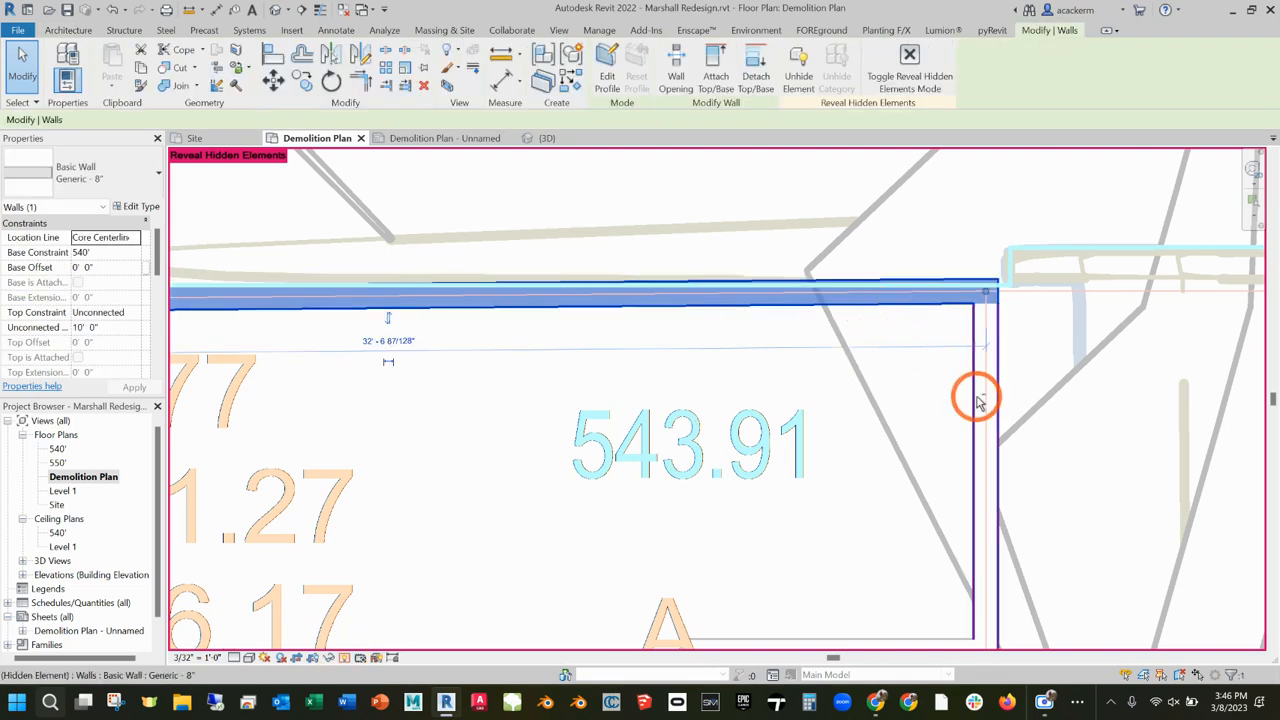
pyautogui.keyDown('ctrl'); pyautogui.click(973, 403); pyautogui.keyUp('ctrl')
pyautogui.rightClick(973, 403)
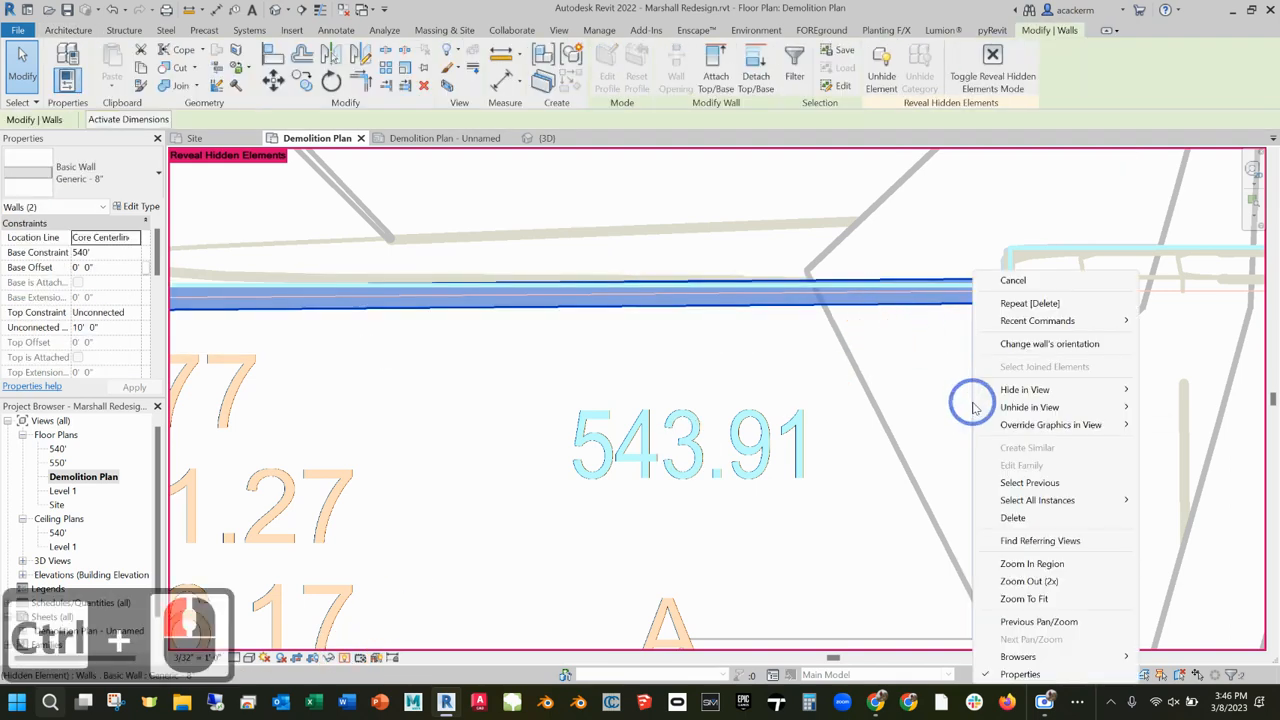
pyautogui.click(1150, 409)
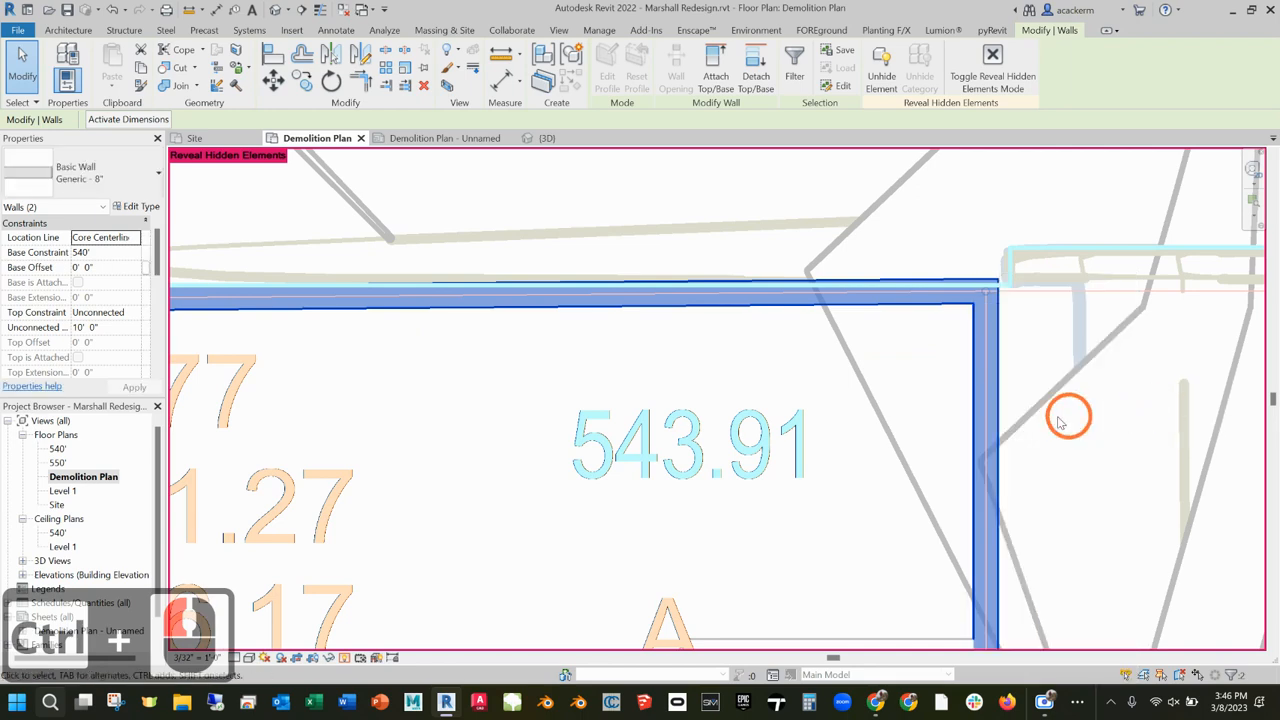
pyautogui.click(344, 657)
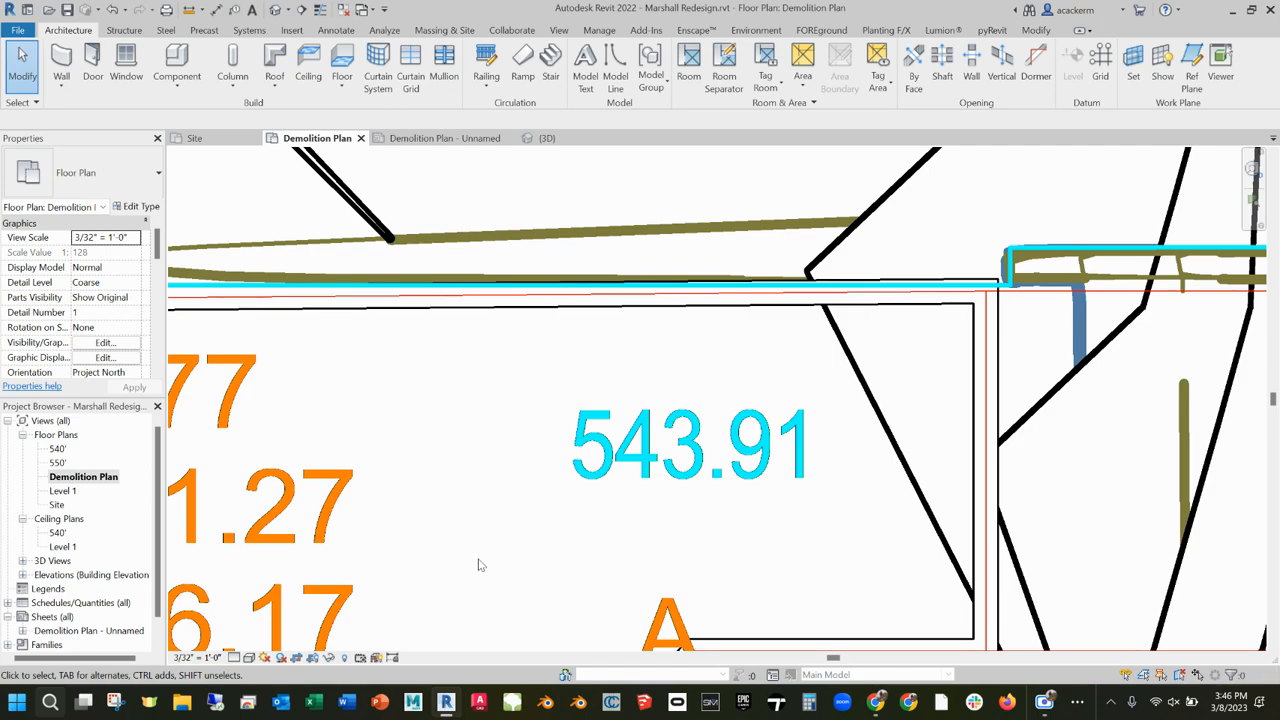
# - Look at the model categories in the Demolition Plan view's Visibility/Graphic Overrides and close them without changes
pyautogui.scroll(-4, 758, 329)
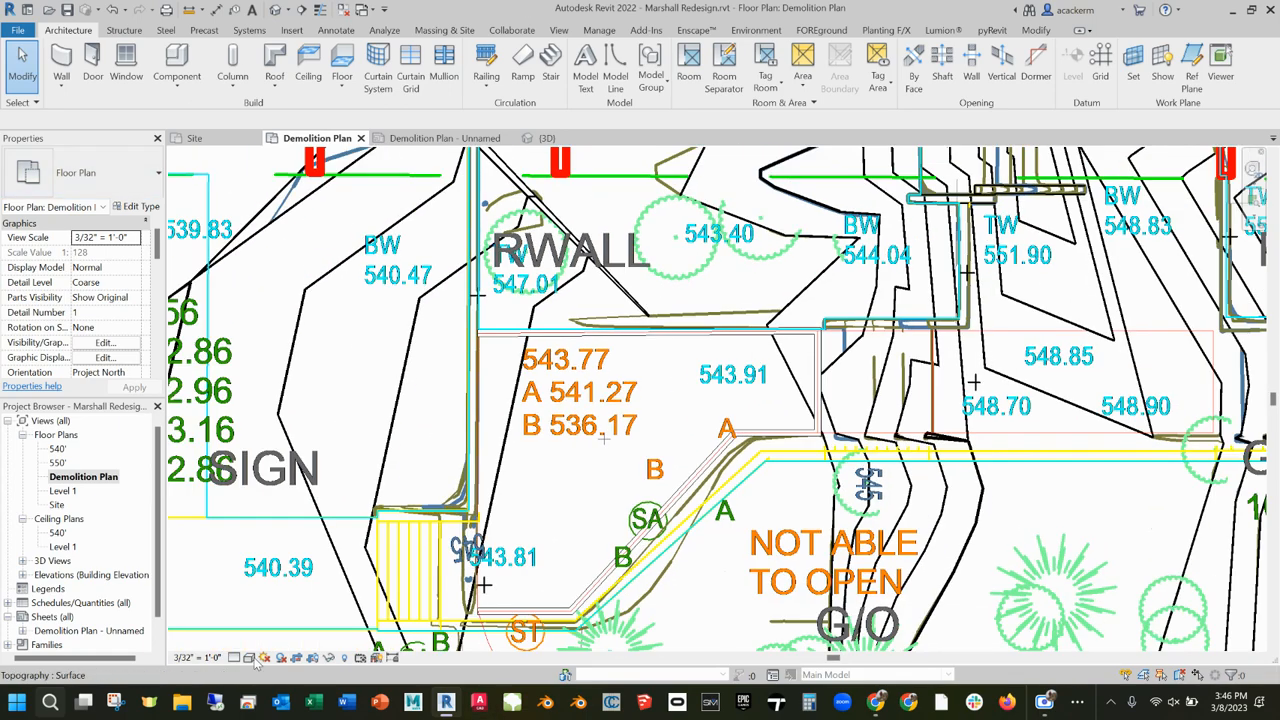
pyautogui.scroll(-5, 845, 403)
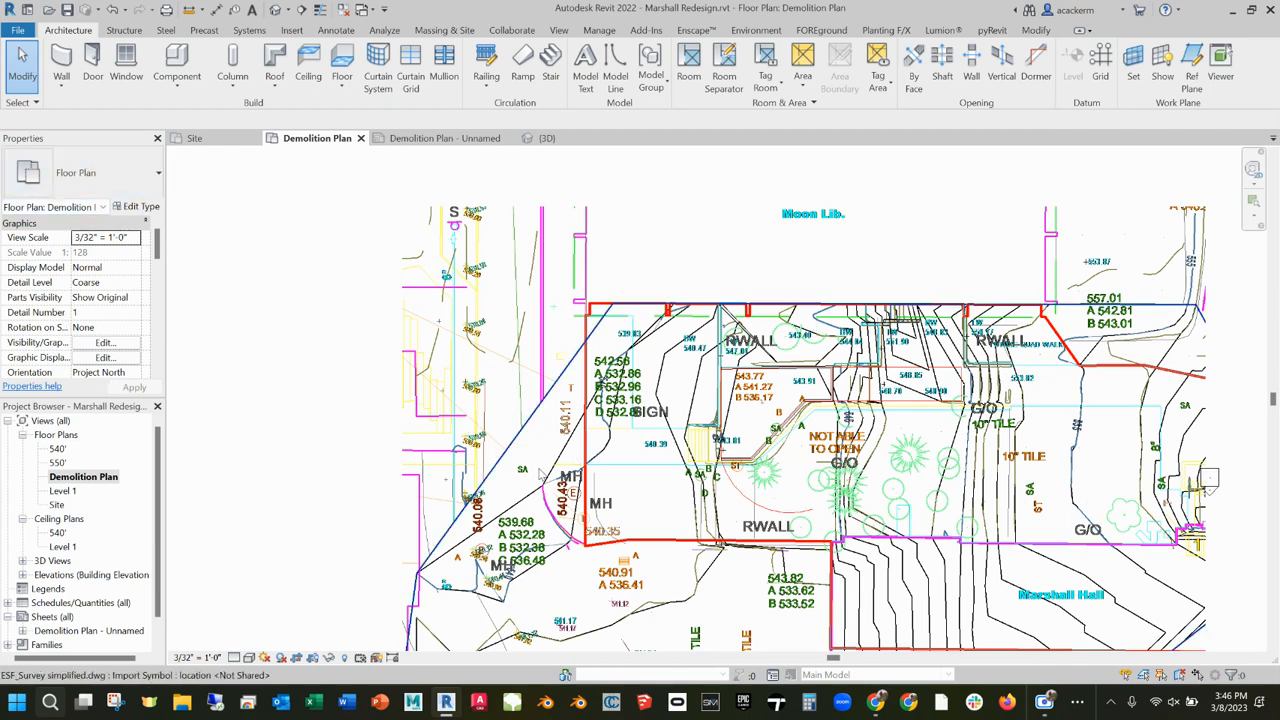
pyautogui.click(100, 343)
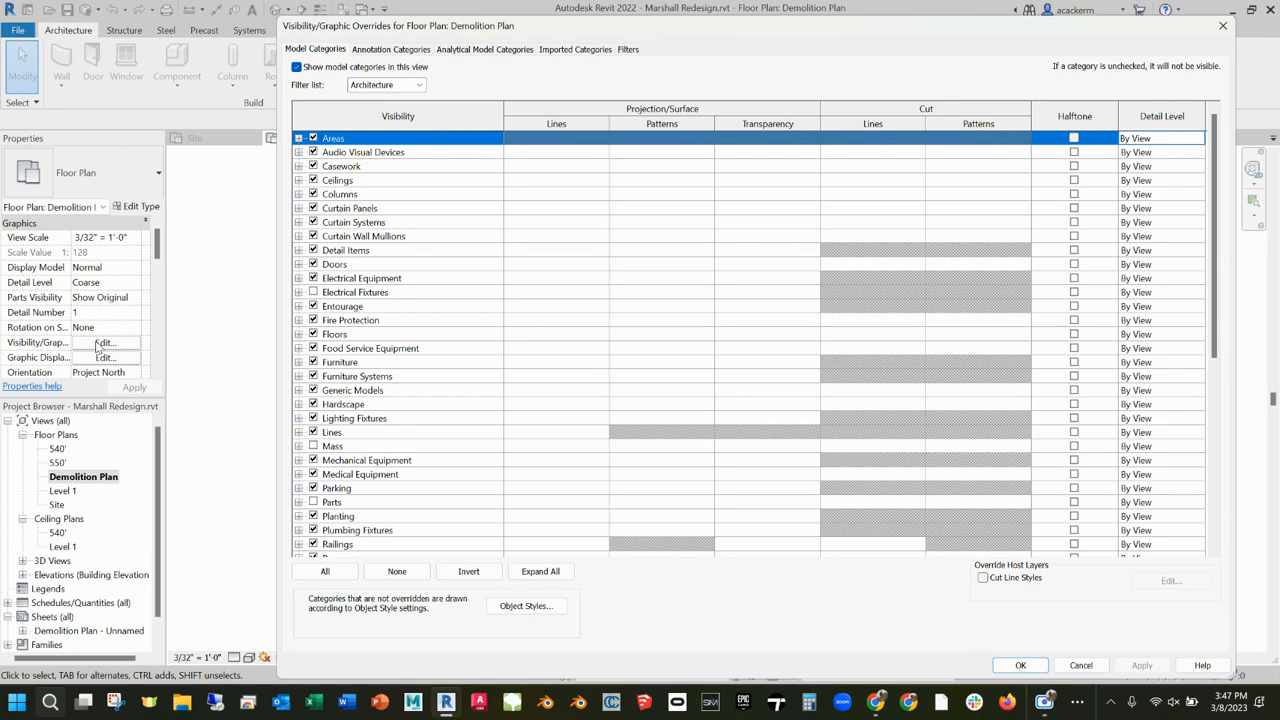
pyautogui.click(1081, 665)
pyautogui.click(923, 226)
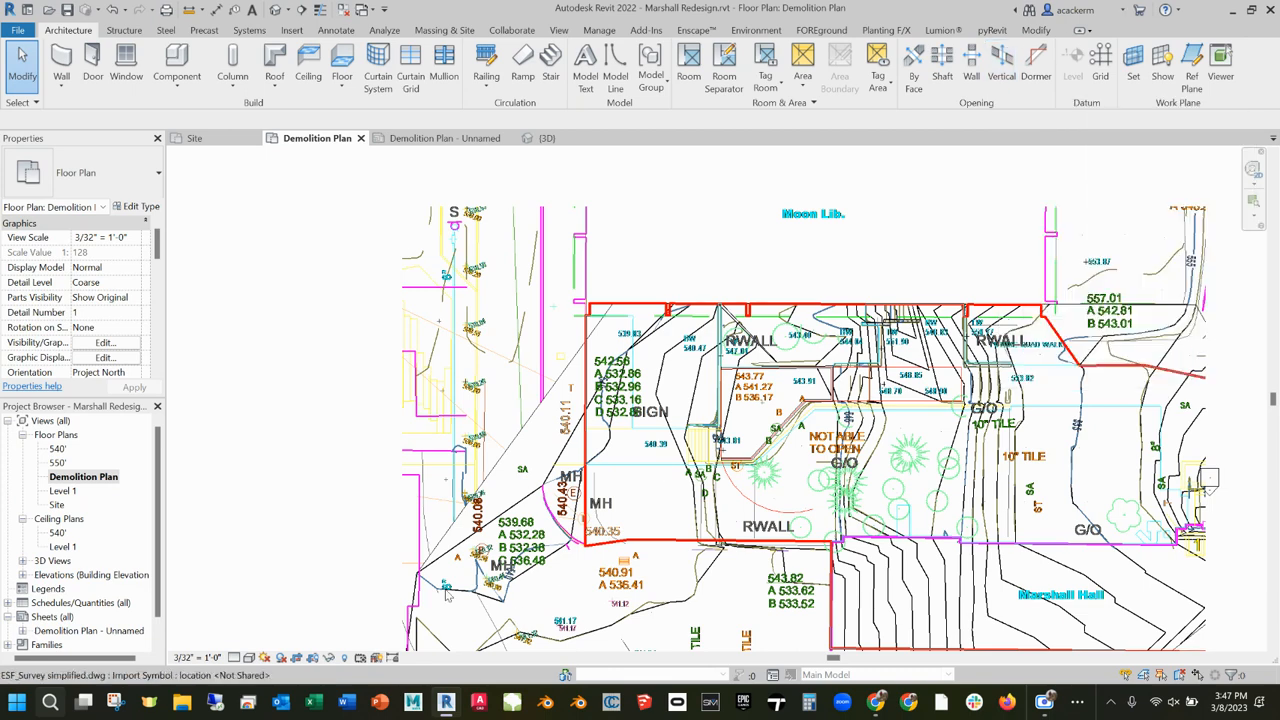
# - Open the Demolition Plan view's Visibility/Graphic Overrides at the Topography category, and narrow and move the dialog to uncover the site drawing
pyautogui.click(105, 343)
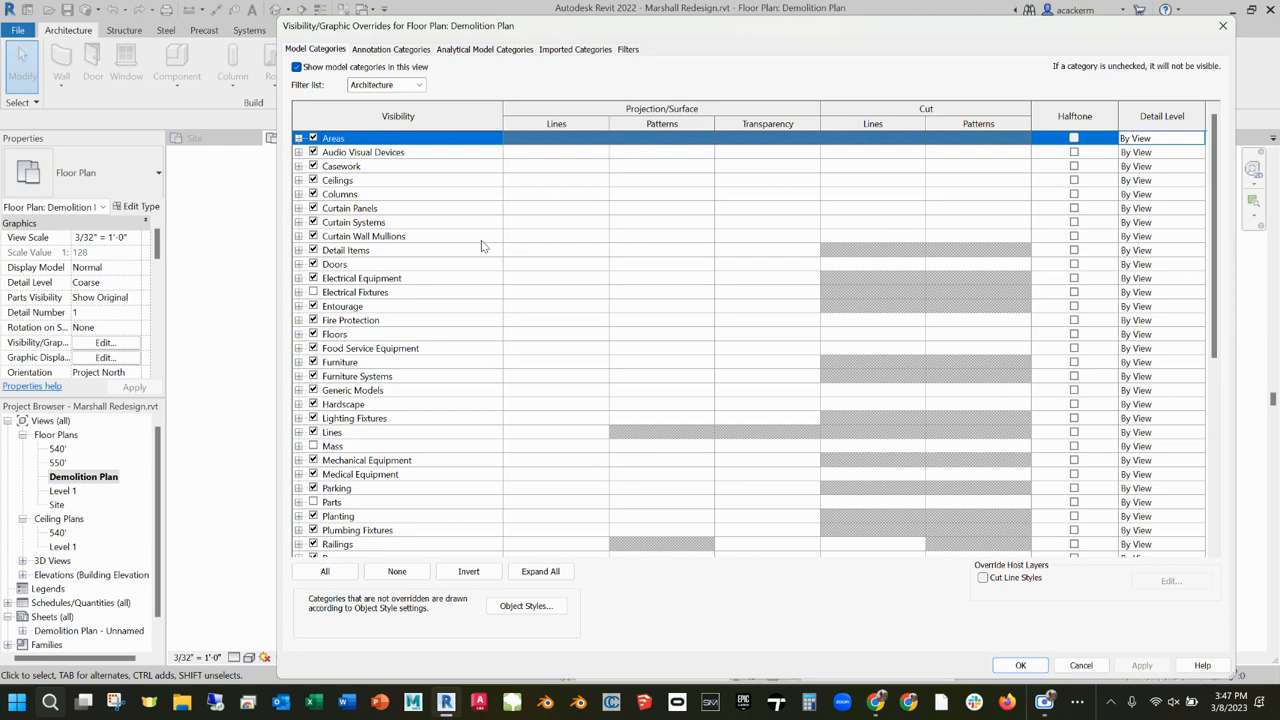
pyautogui.scroll(-4, 480, 254)
pyautogui.scroll(-4, 480, 254)
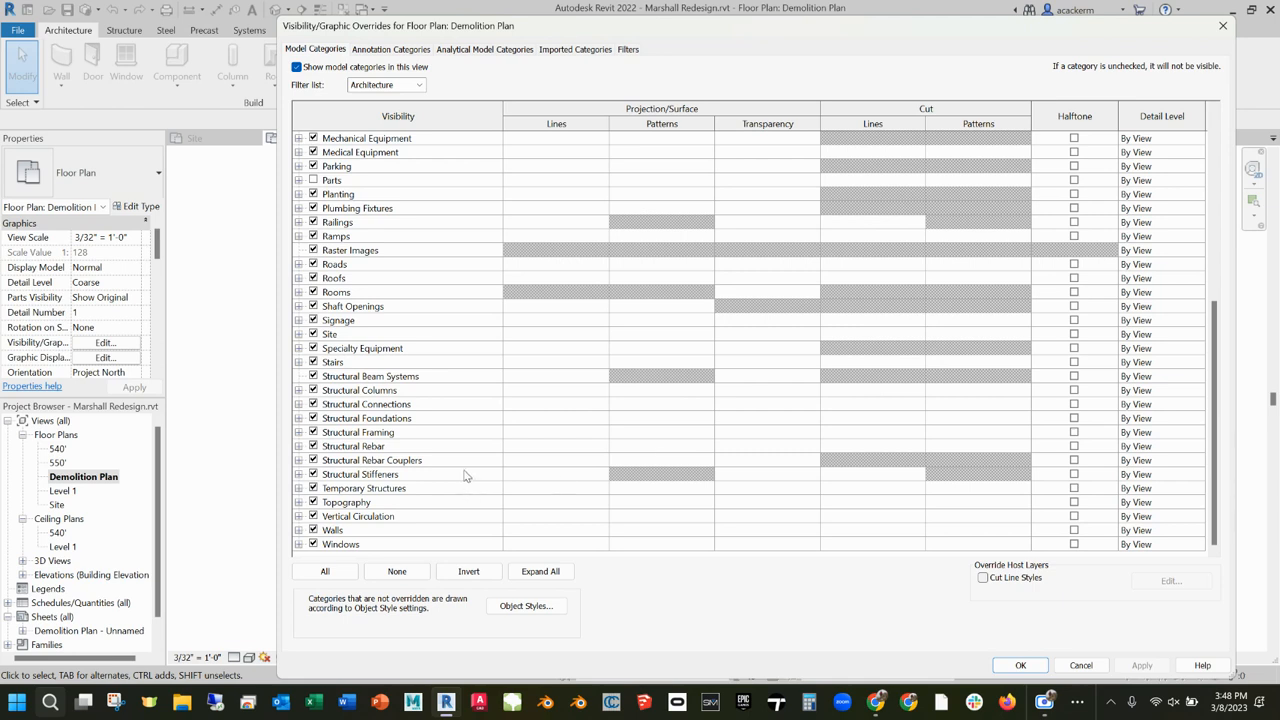
pyautogui.click(313, 503)
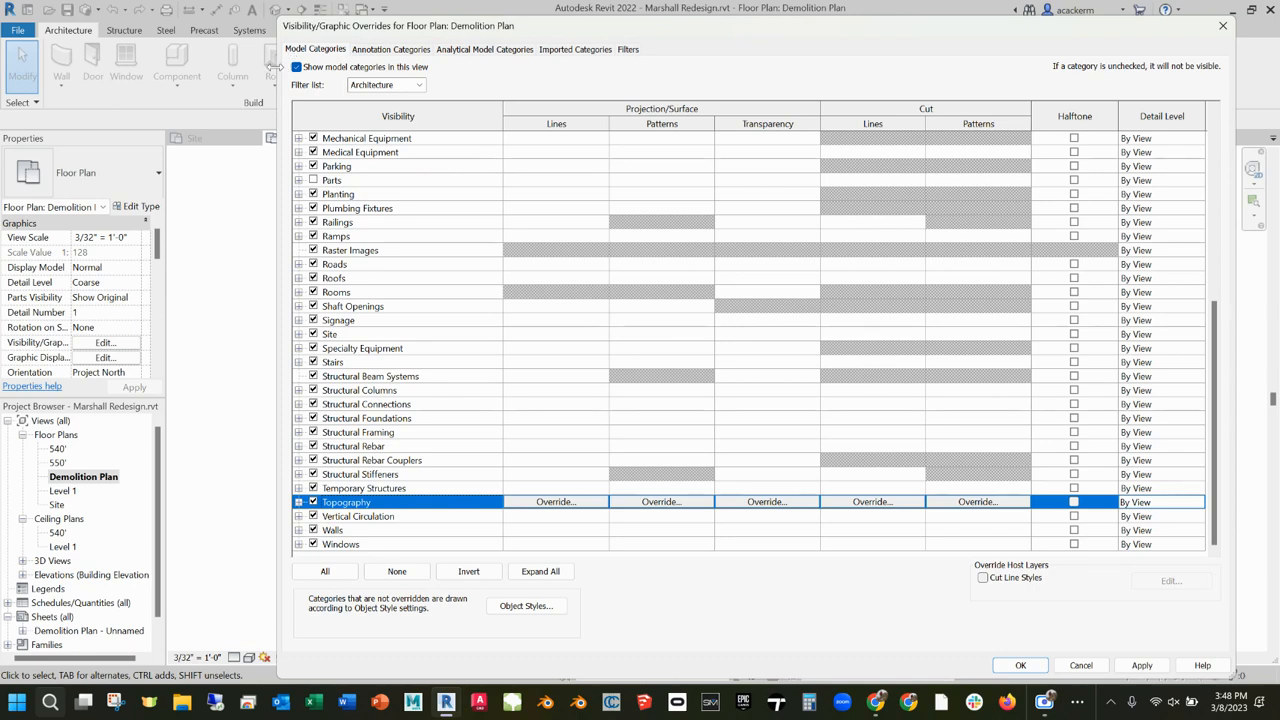
pyautogui.moveTo(270, 66); pyautogui.dragTo(662, 90)
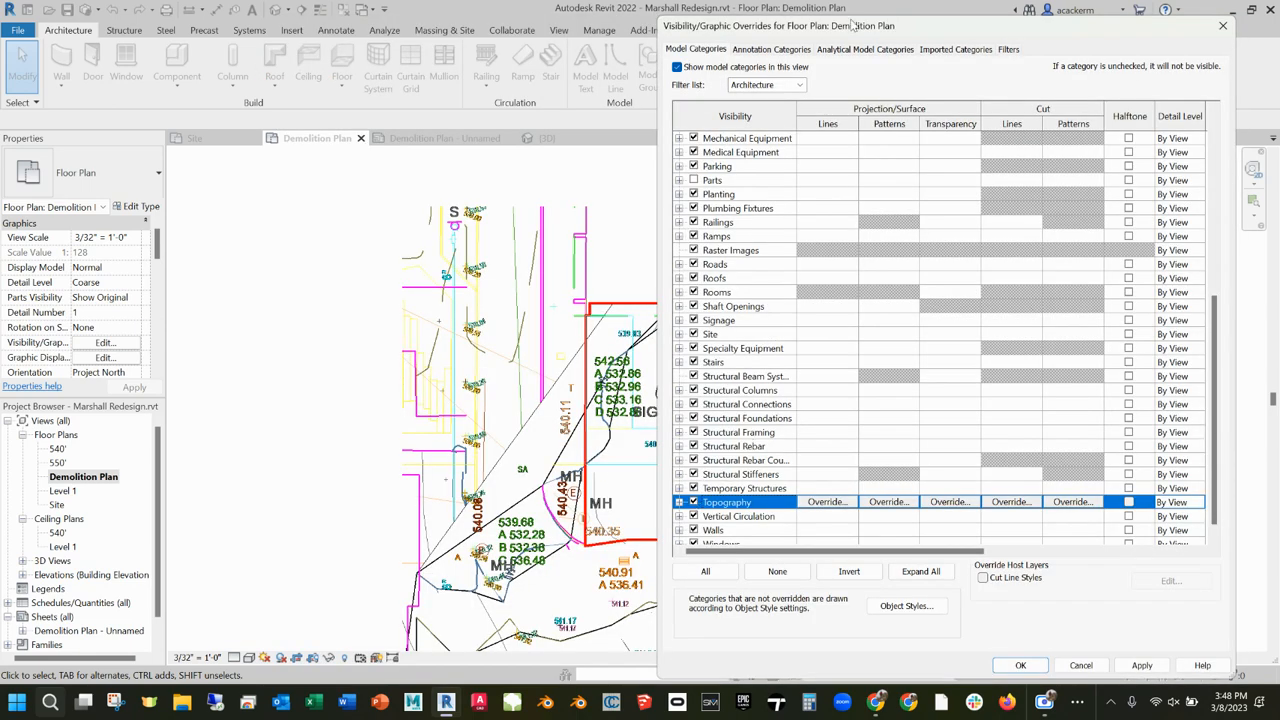
pyautogui.moveTo(852, 25); pyautogui.dragTo(221, 35)
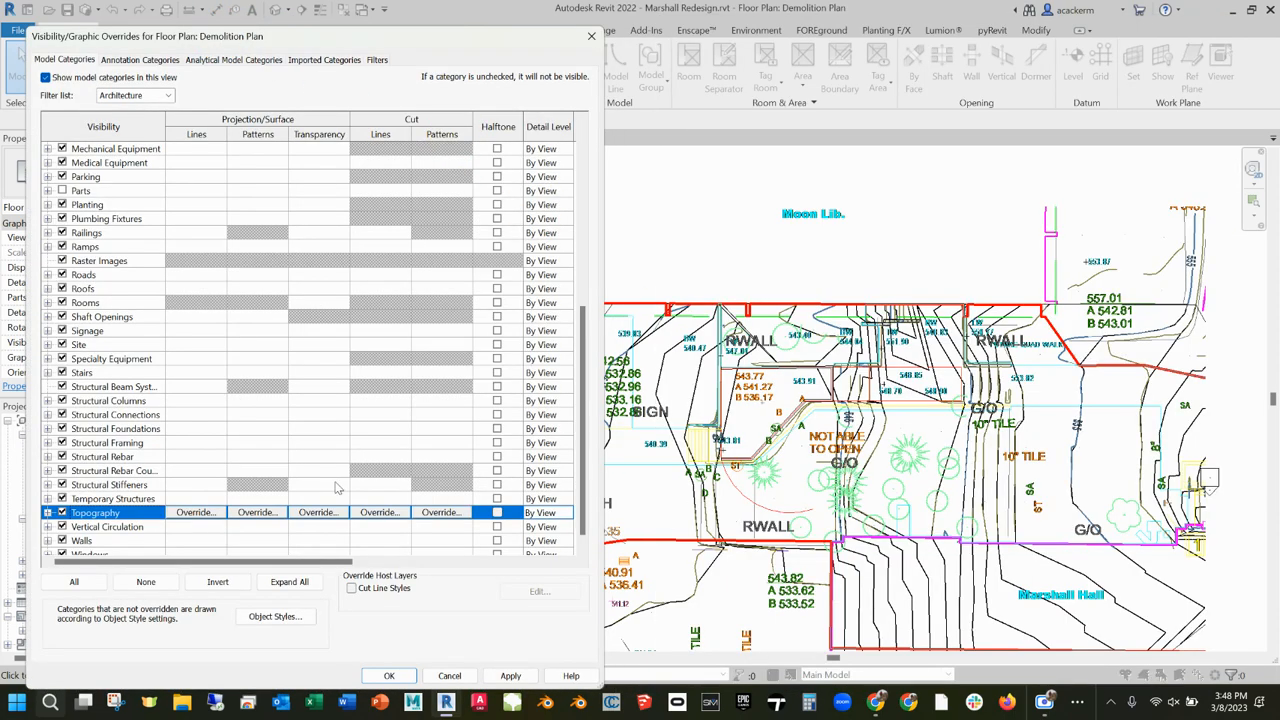
# - Turn the Topography category off in the Demolition Plan view, apply it, and turn the category back on
pyautogui.click(62, 512)
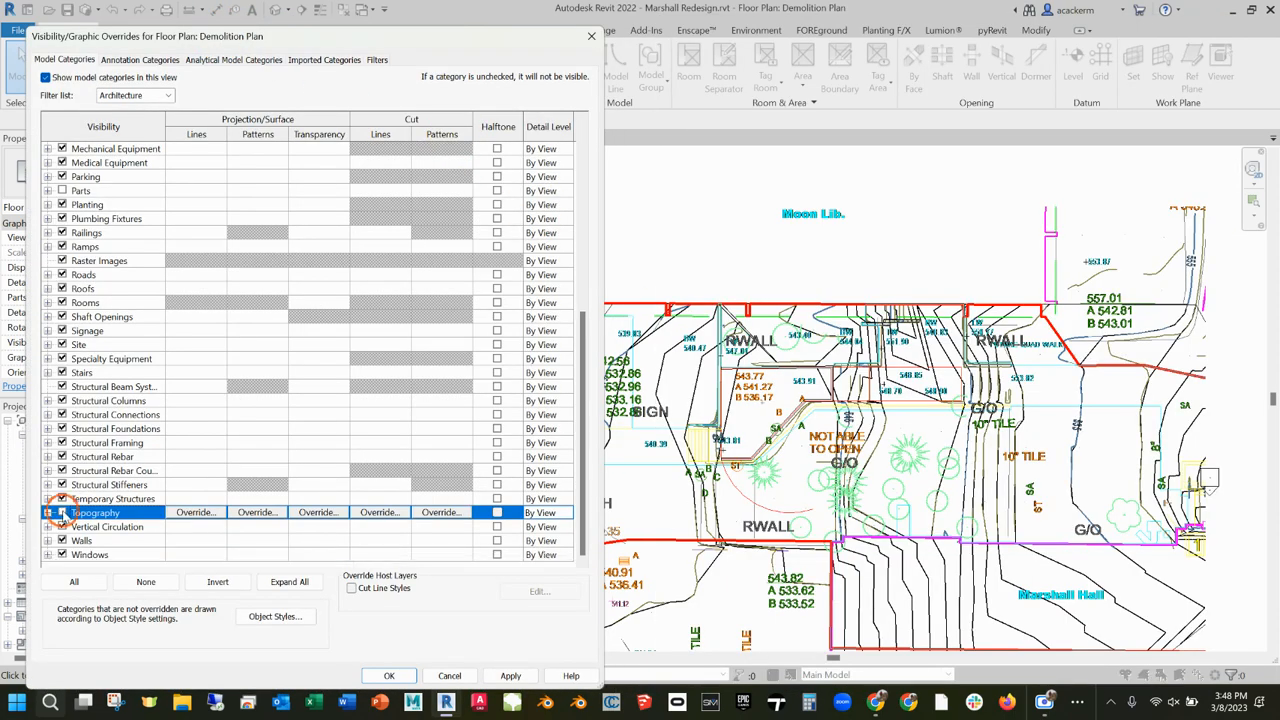
pyautogui.click(511, 677)
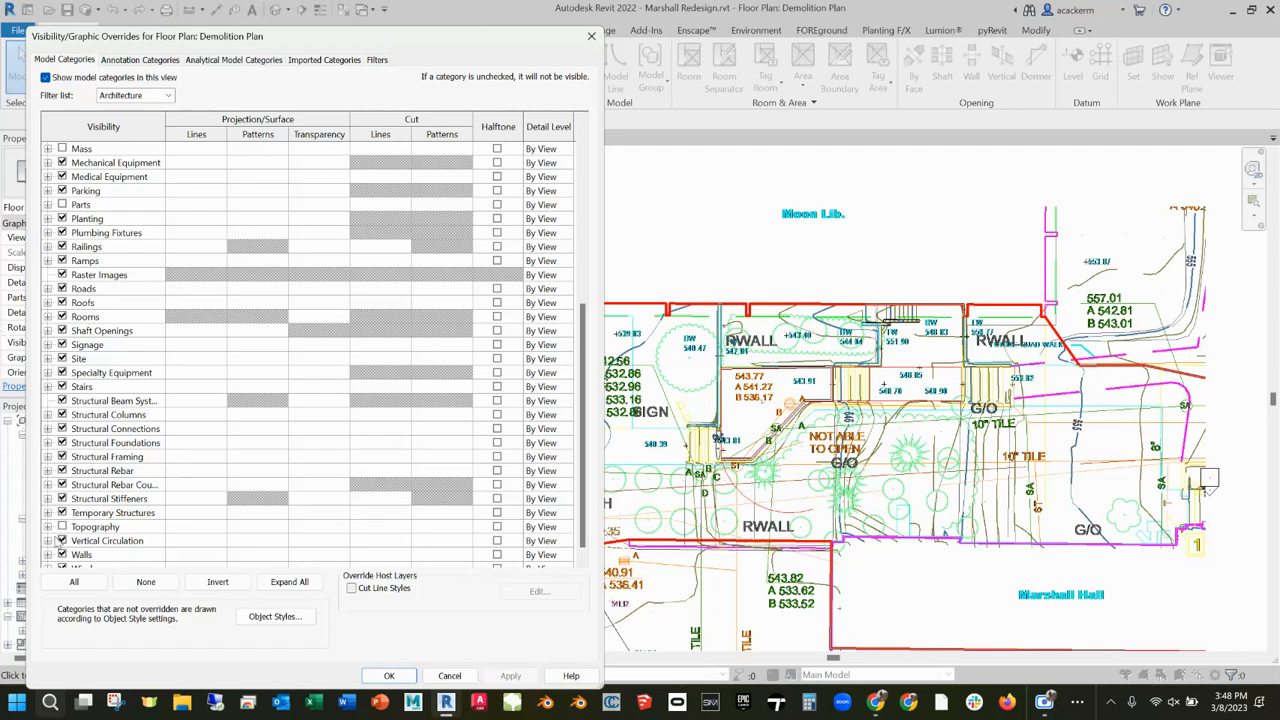
pyautogui.click(62, 526)
pyautogui.click(510, 676)
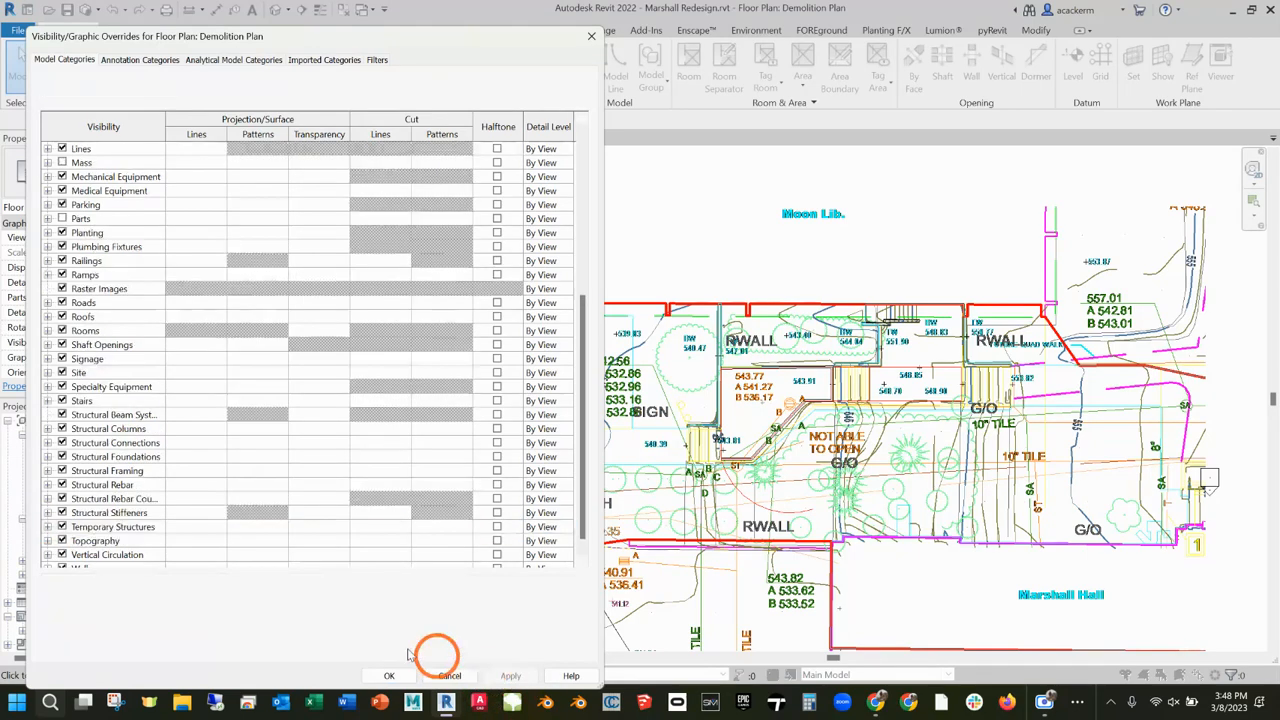
# - Expand the Topography subcategories, turn off Primary Contours, and apply the change to the view
pyautogui.scroll(-1, 69, 512)
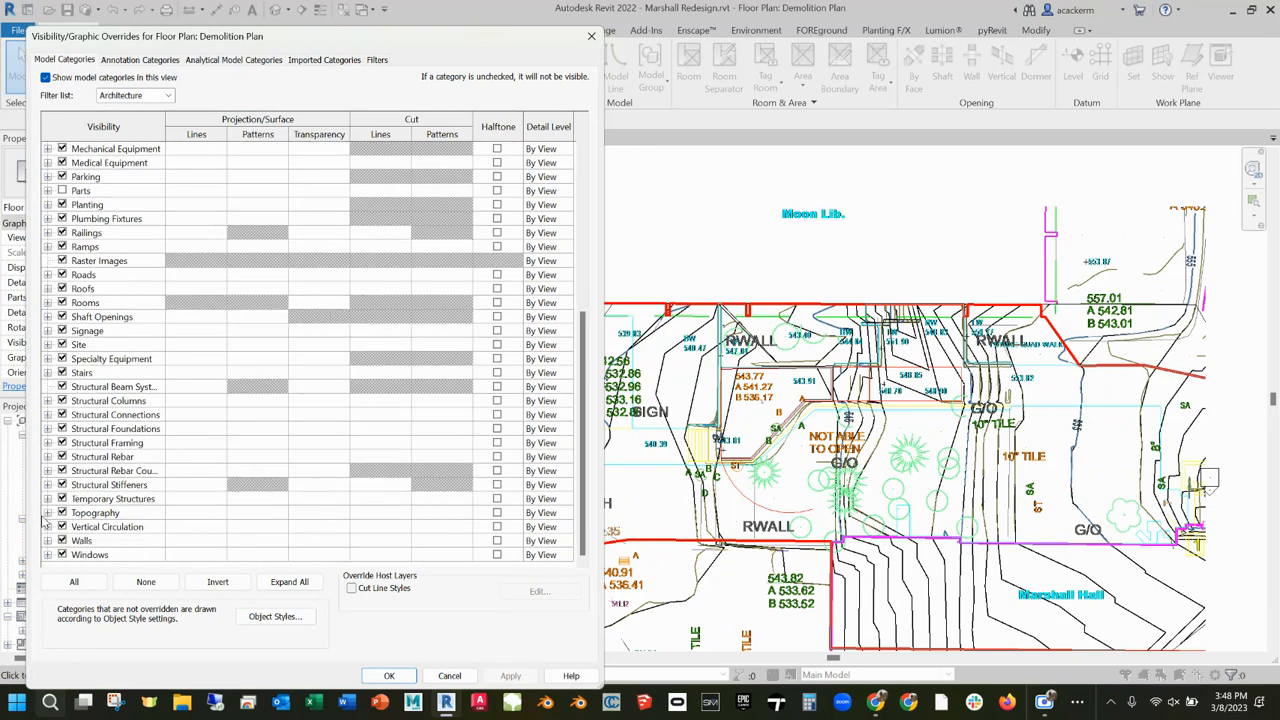
pyautogui.click(47, 512)
pyautogui.scroll(-2, 188, 502)
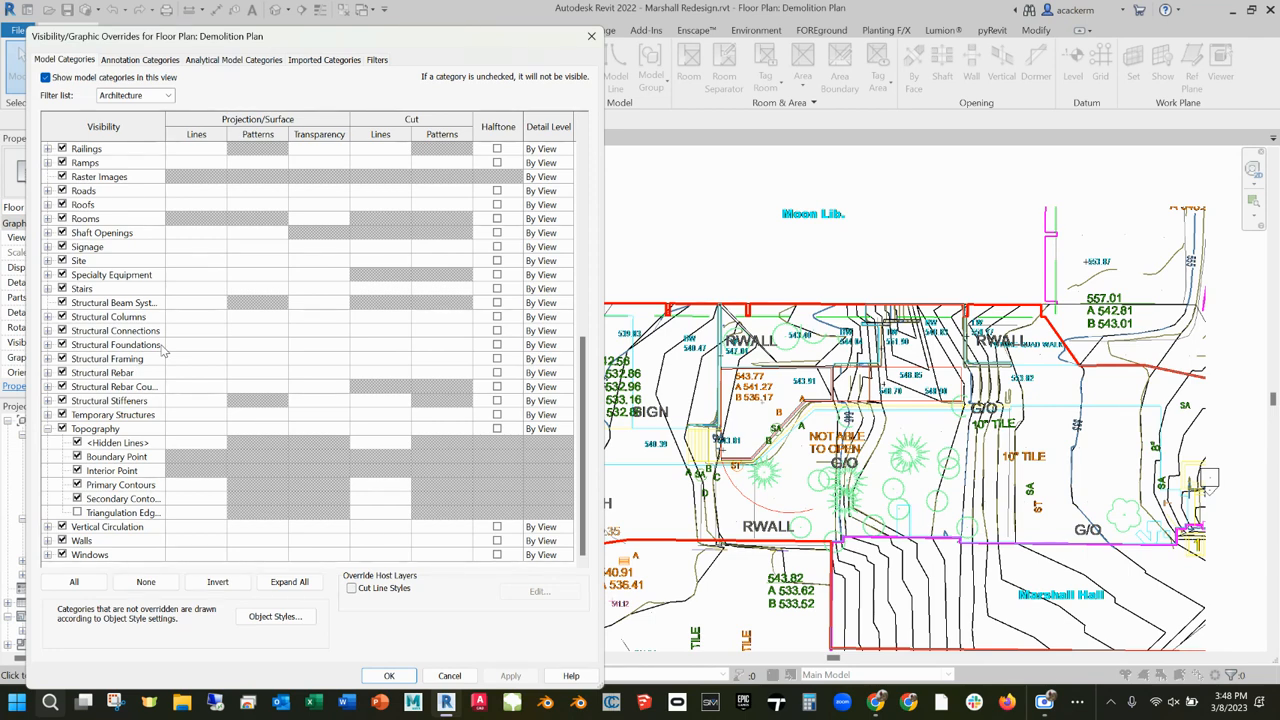
pyautogui.click(77, 485)
pyautogui.click(505, 677)
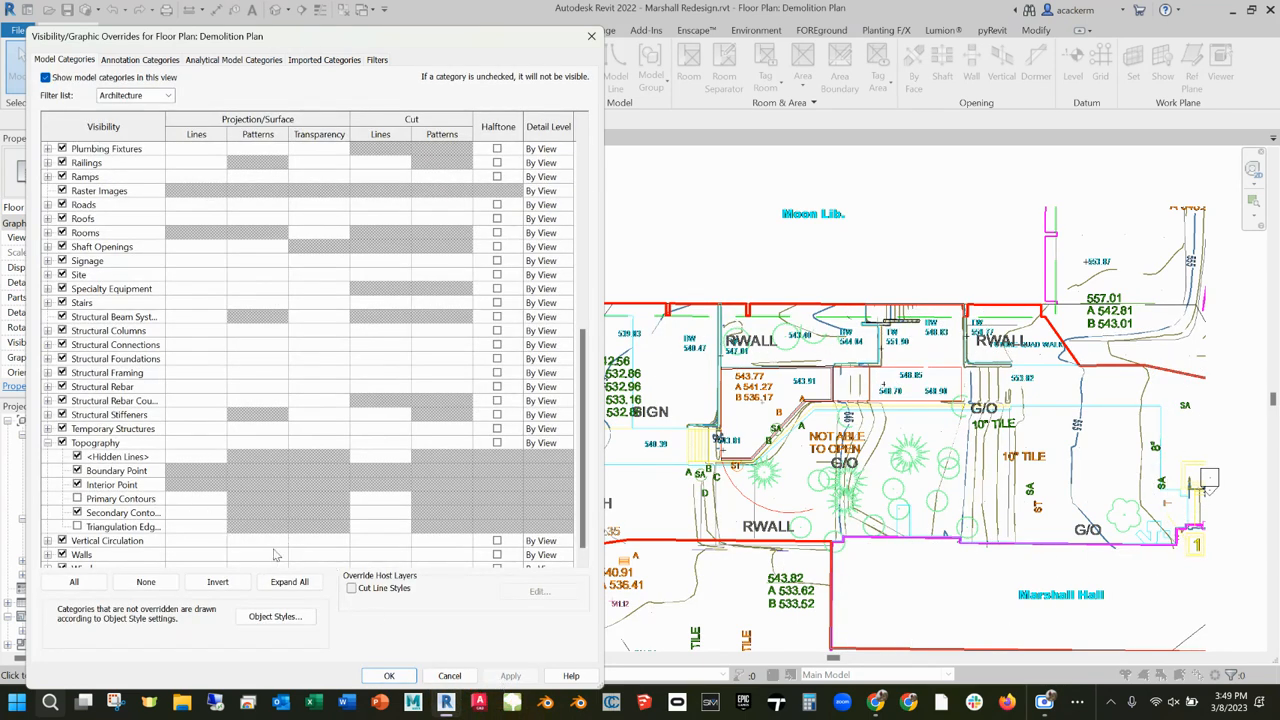
# - Turn Primary Contours back on, turn on the topography's triangulation edges, and apply both settings
pyautogui.click(77, 512)
pyautogui.click(77, 498)
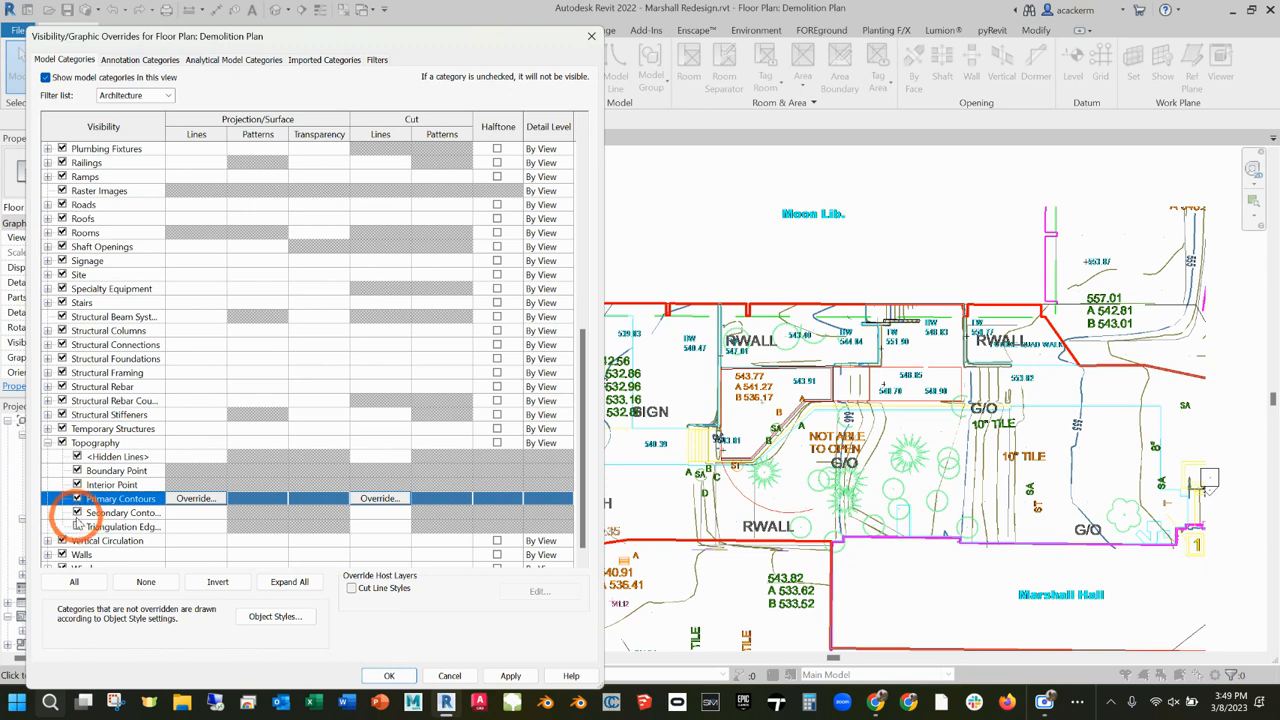
pyautogui.click(77, 526)
pyautogui.click(510, 675)
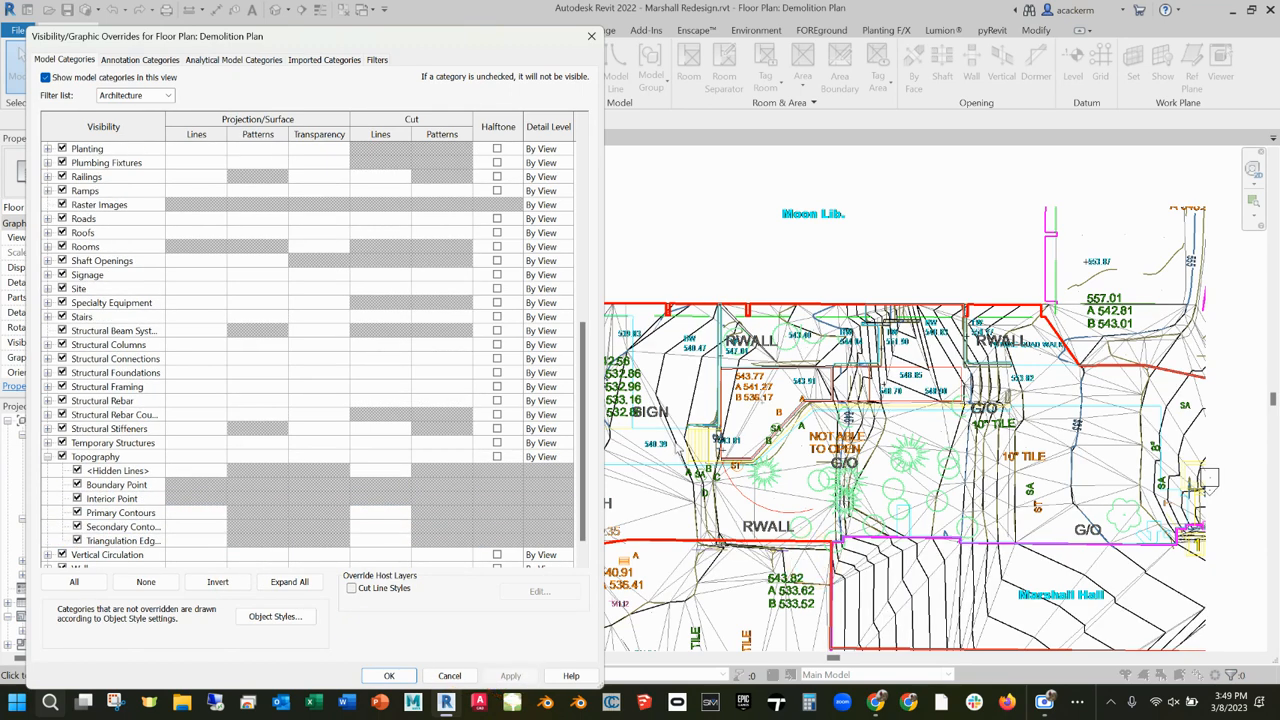
# - Turn the topography's triangulation edges off again, apply the change, and collapse the Topography subcategories
pyautogui.click(77, 540)
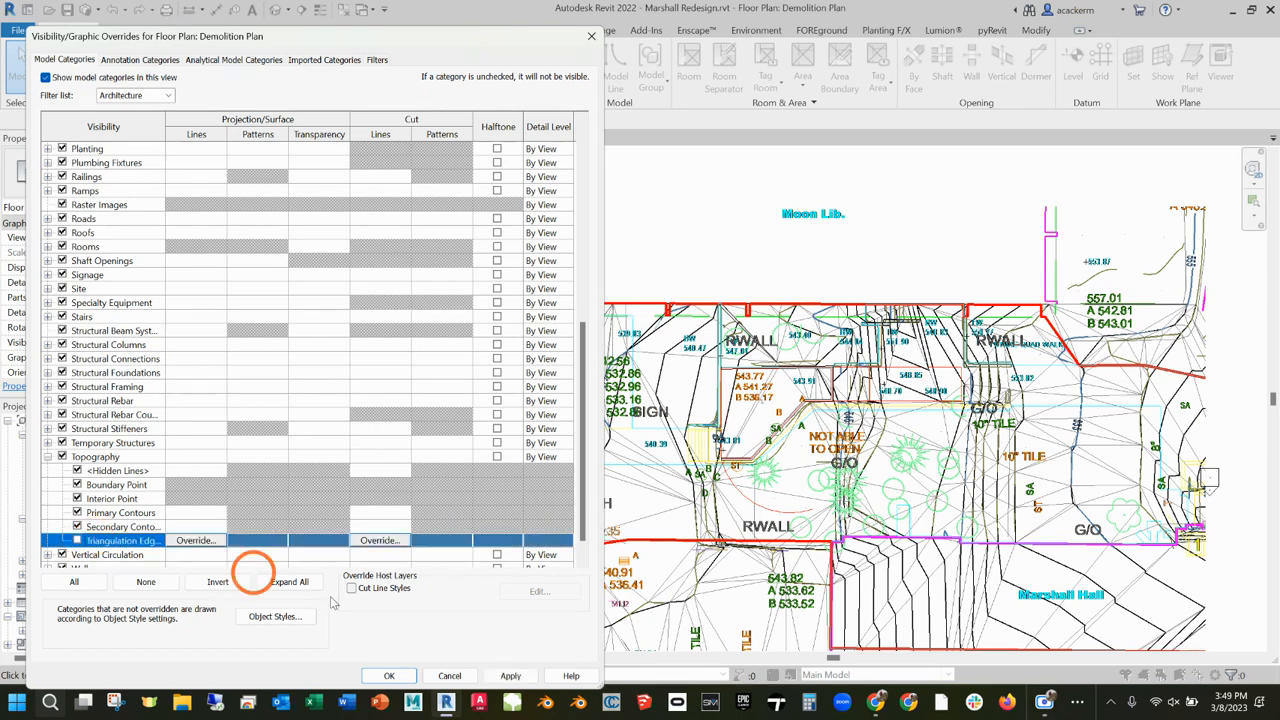
pyautogui.click(505, 675)
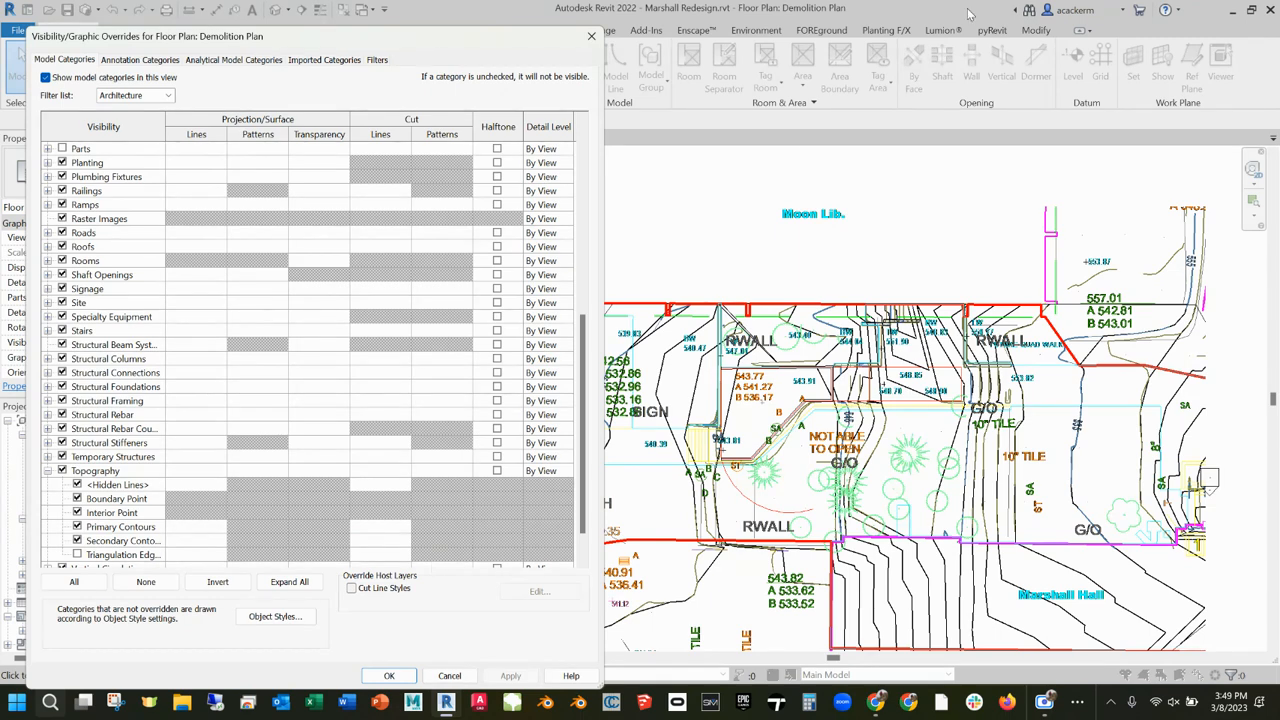
pyautogui.click(47, 471)
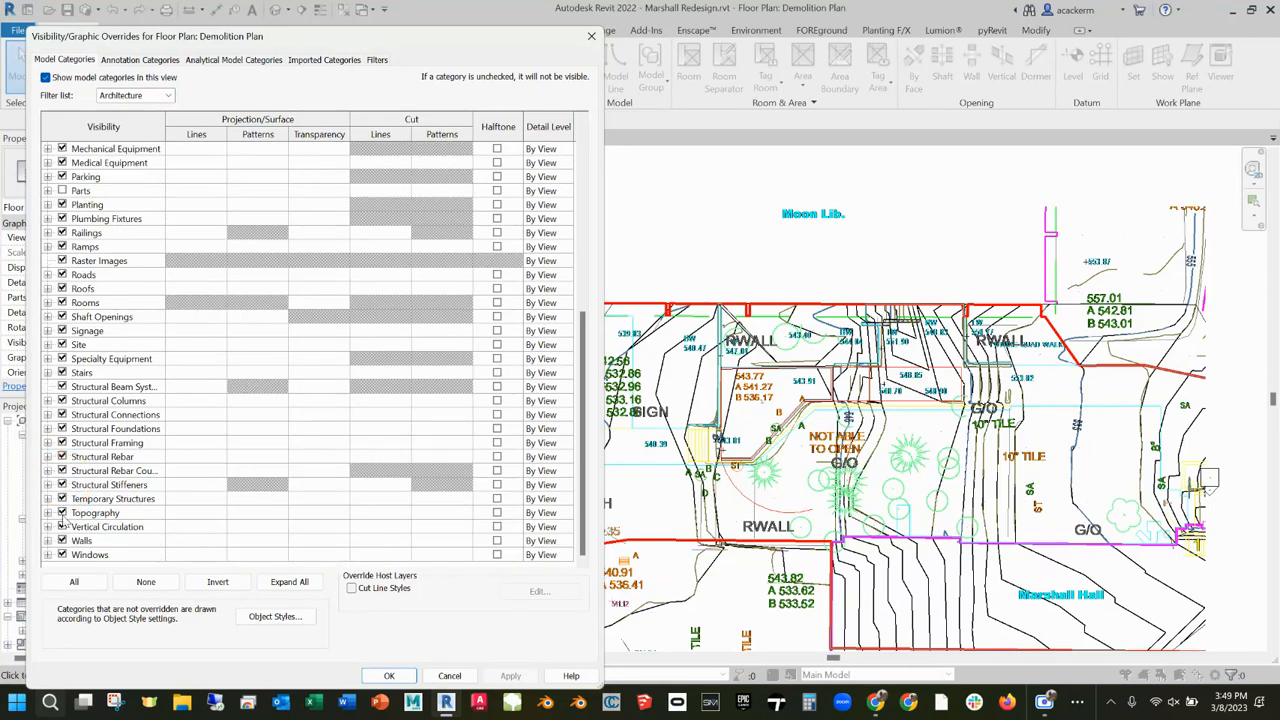
# - Turn off the Topography, Walls, Stairs and Floors categories in the Demolition Plan view and accept the overrides
pyautogui.click(62, 512)
pyautogui.click(510, 676)
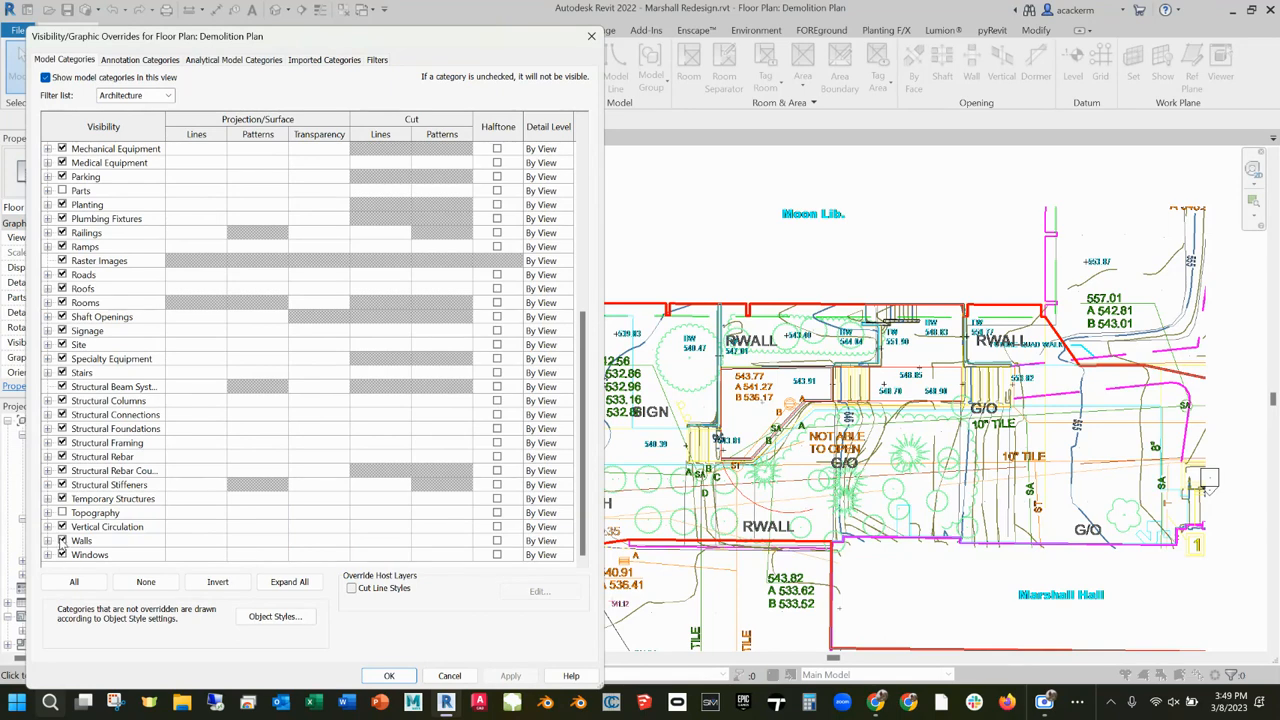
pyautogui.click(62, 540)
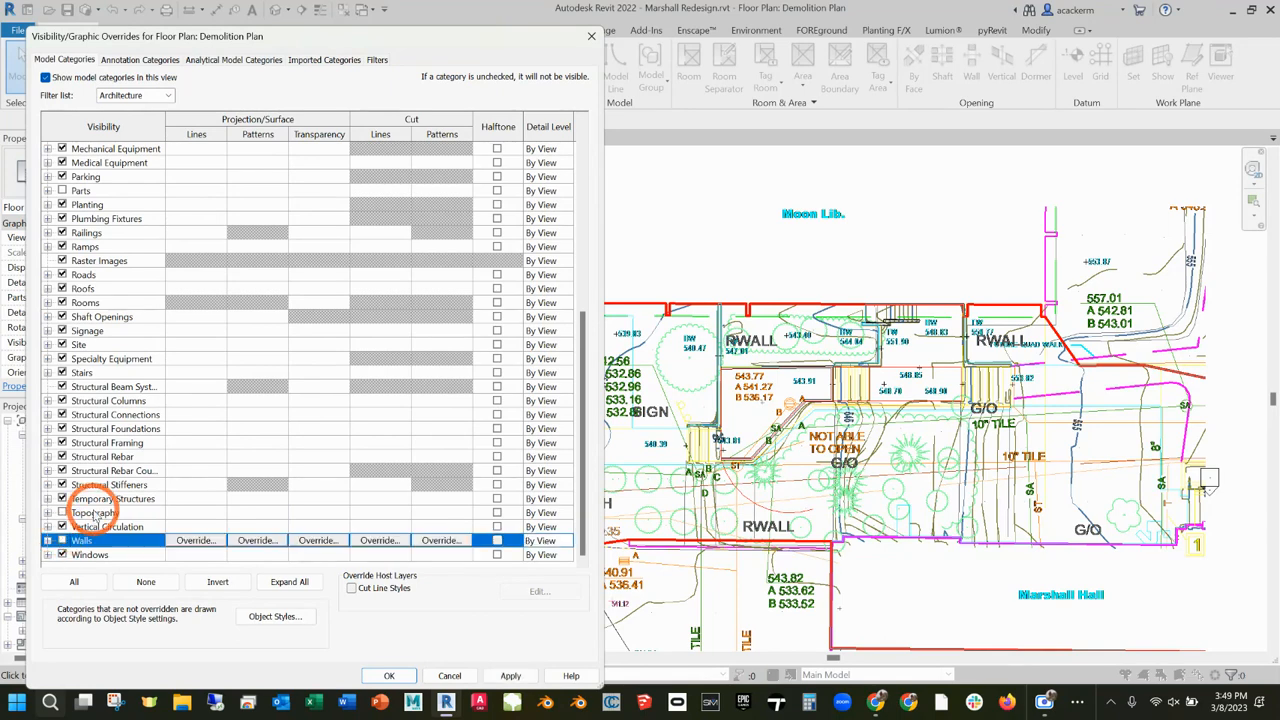
pyautogui.click(62, 372)
pyautogui.scroll(1, 62, 284)
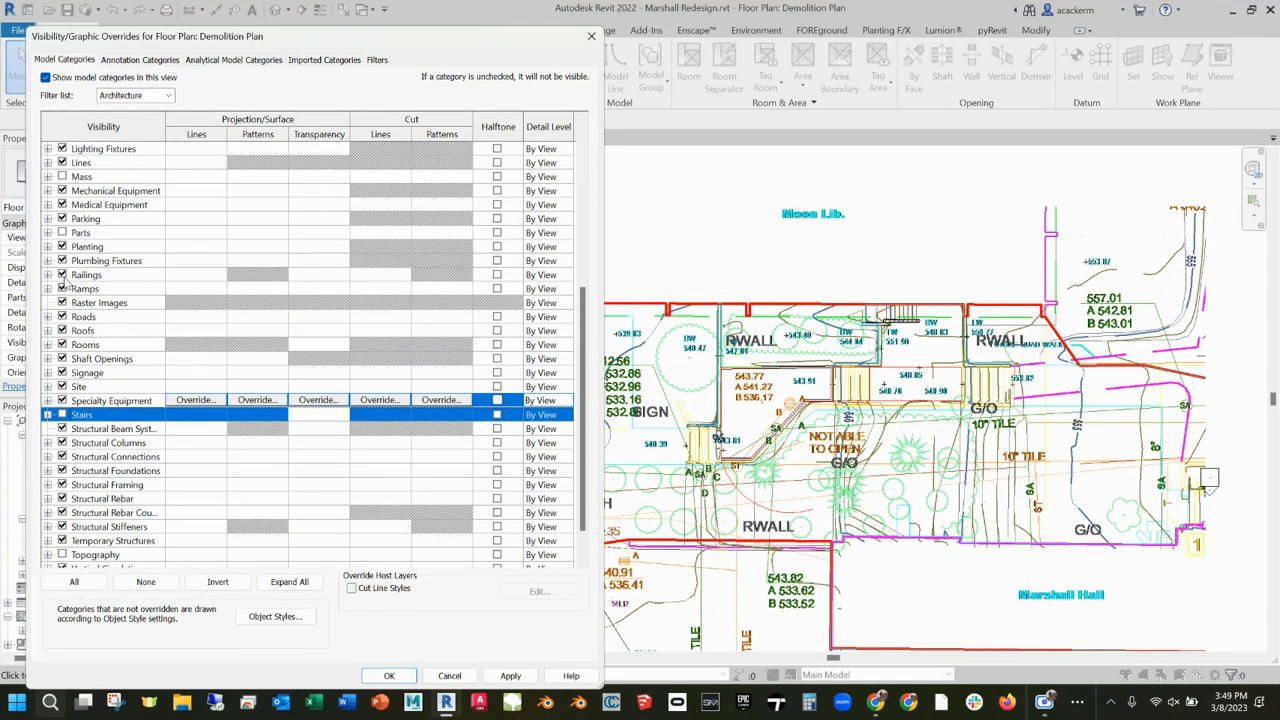
pyautogui.scroll(3, 62, 284)
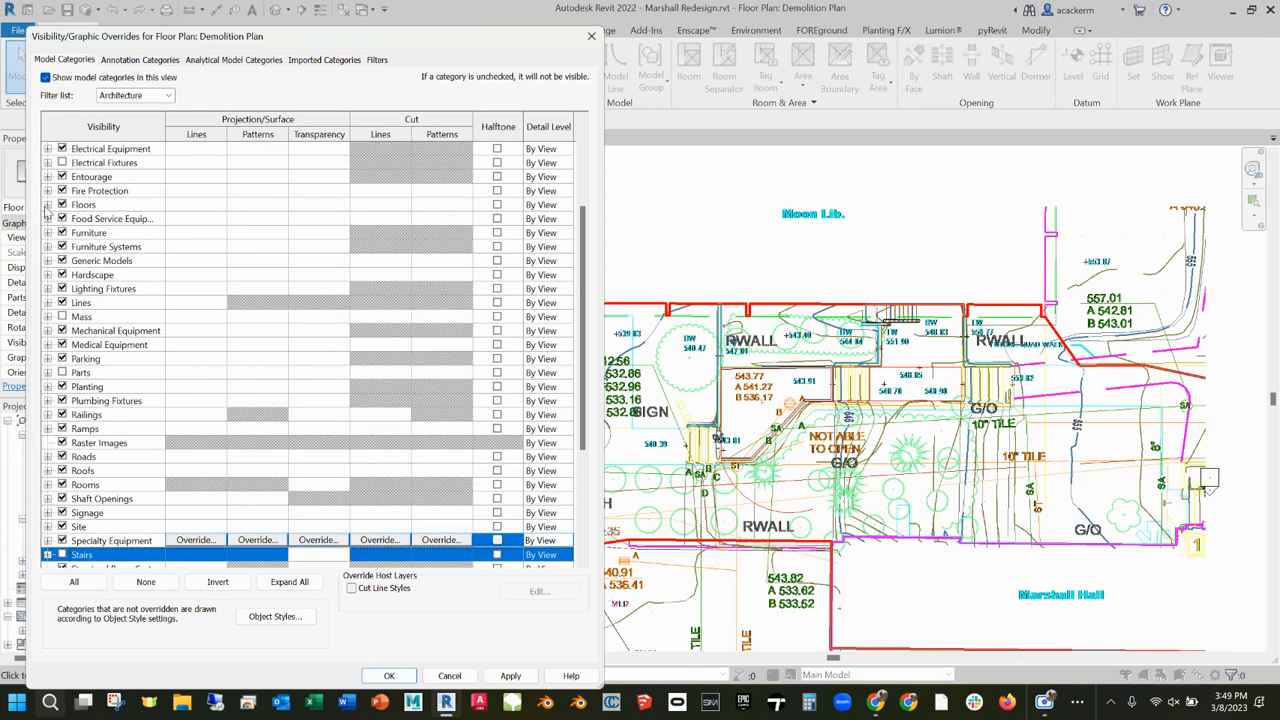
pyautogui.click(62, 204)
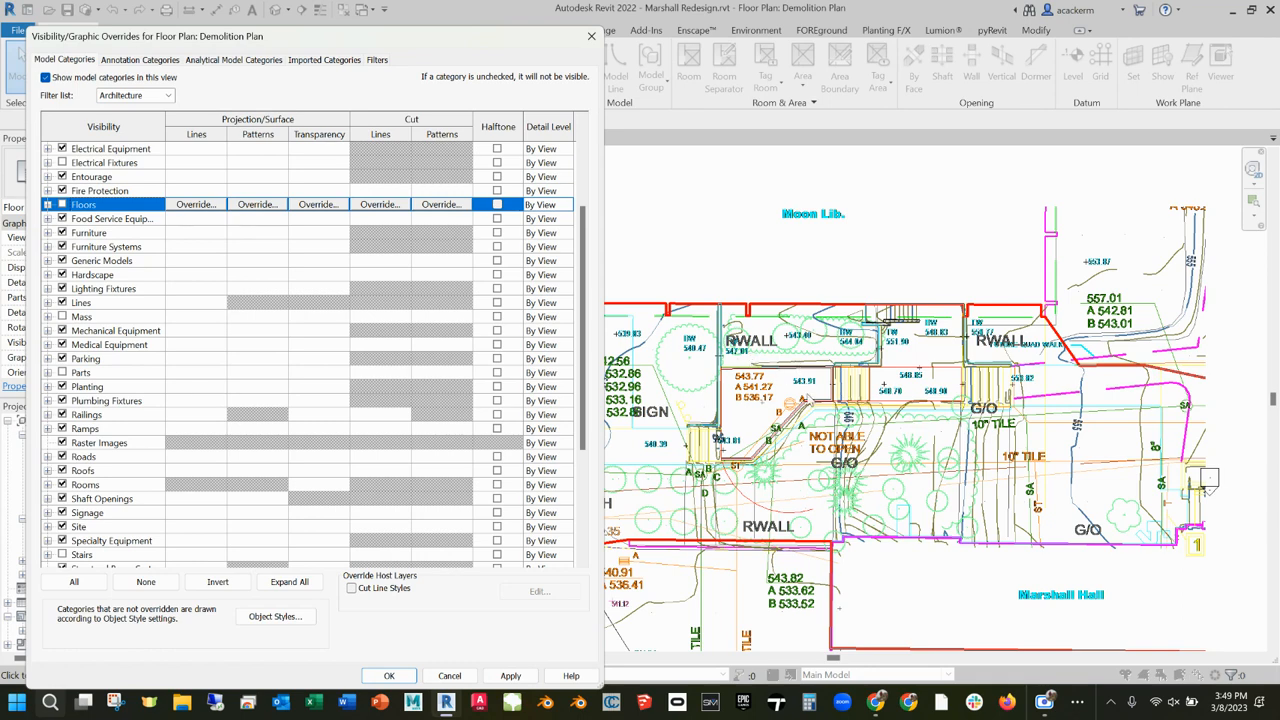
pyautogui.click(514, 676)
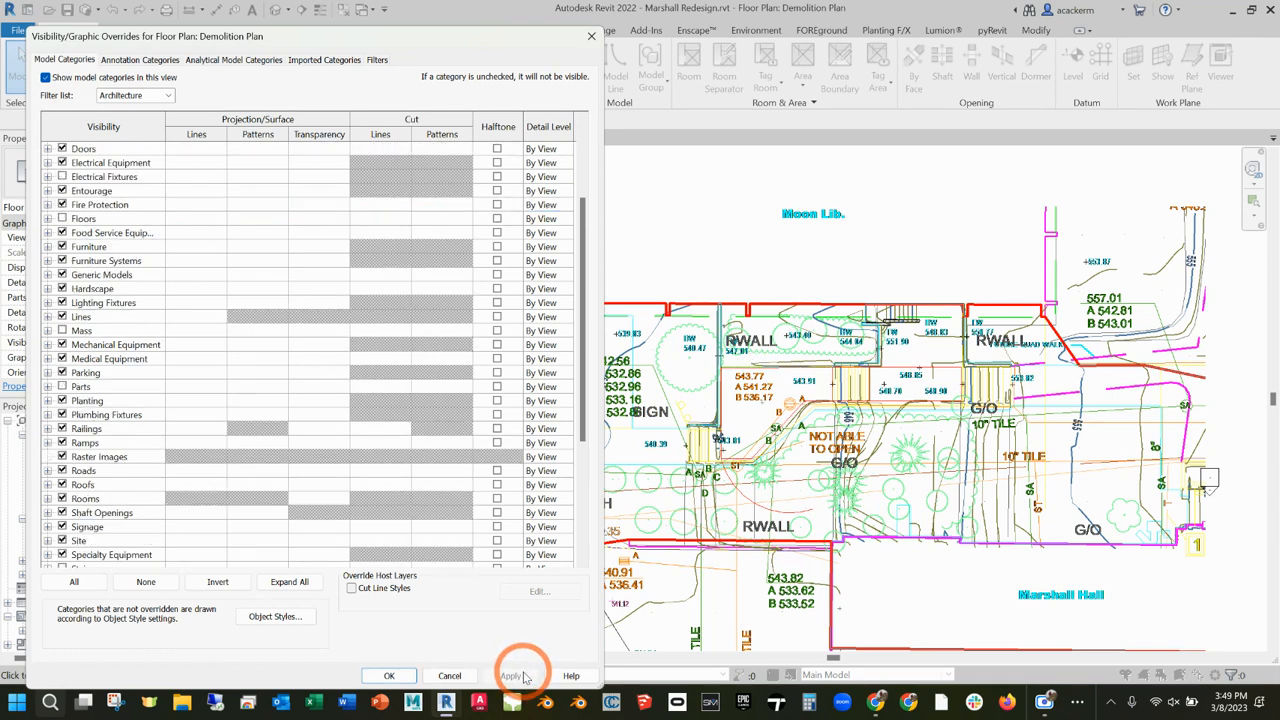
pyautogui.click(400, 678)
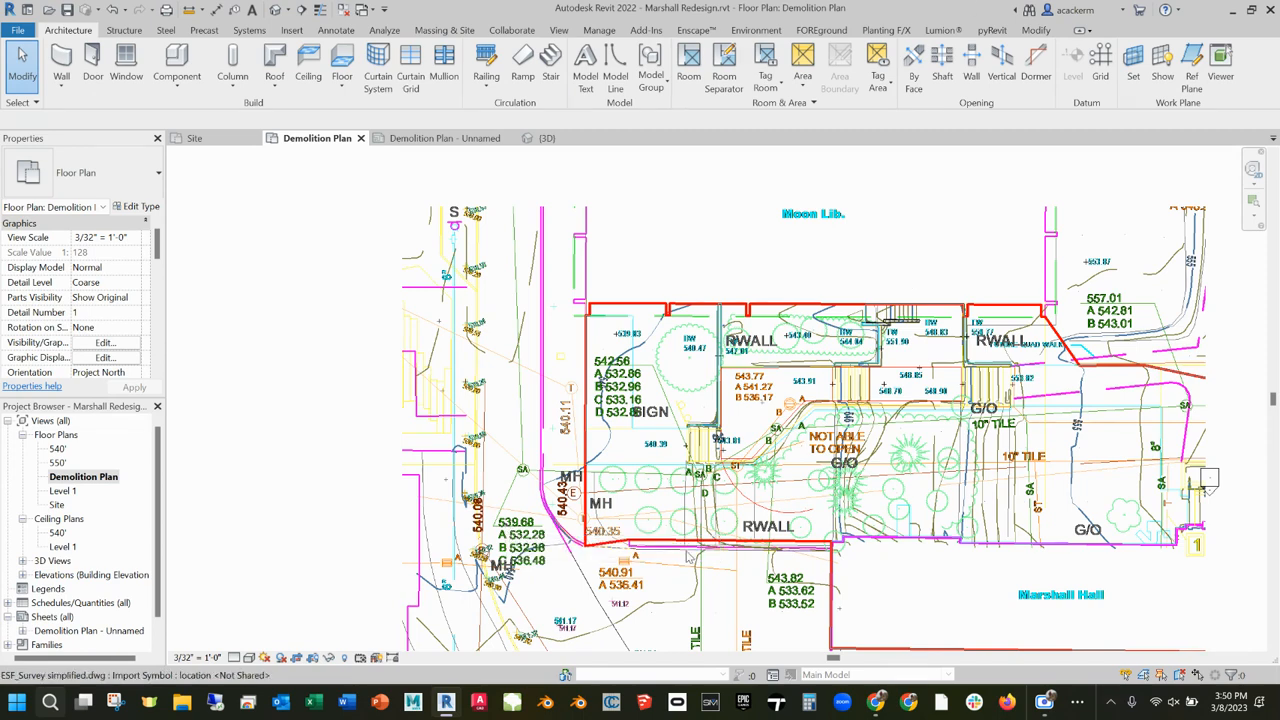
# - Select the linked ESF_Survey simplified.dwg in the Demolition Plan view to see its extent, and deselect it
pyautogui.scroll(-2, 875, 392)
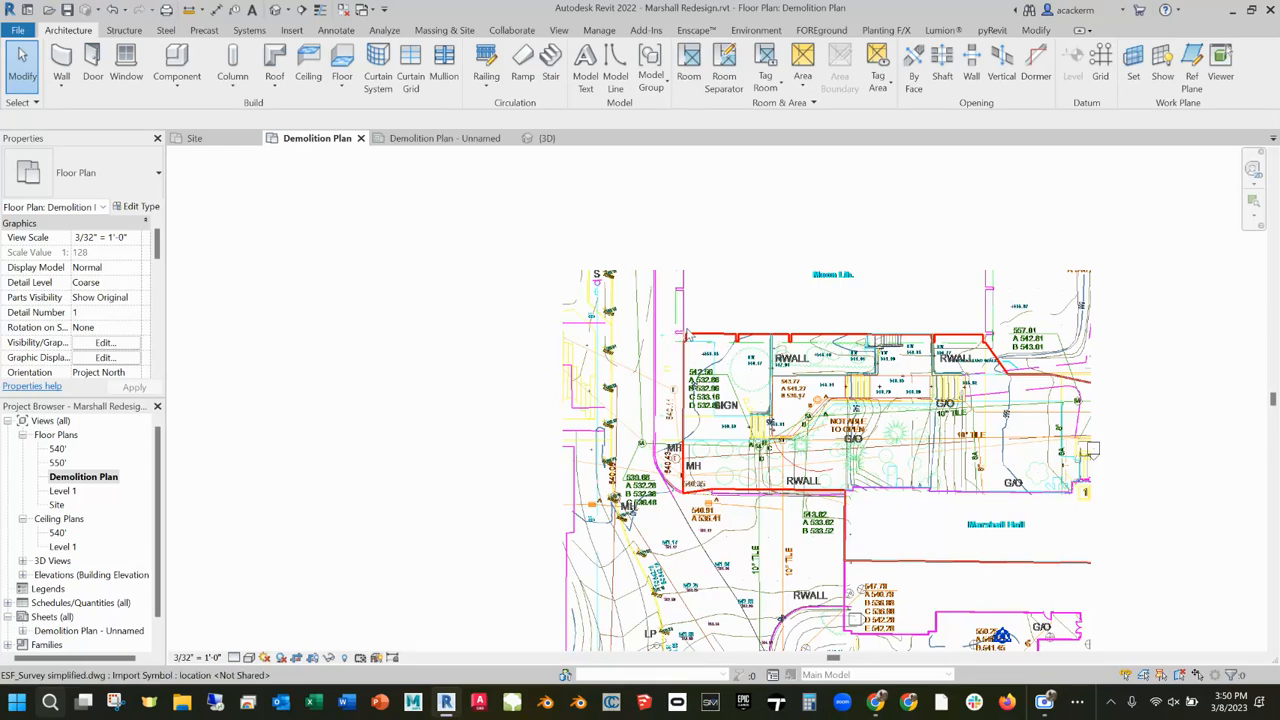
pyautogui.click(1046, 410)
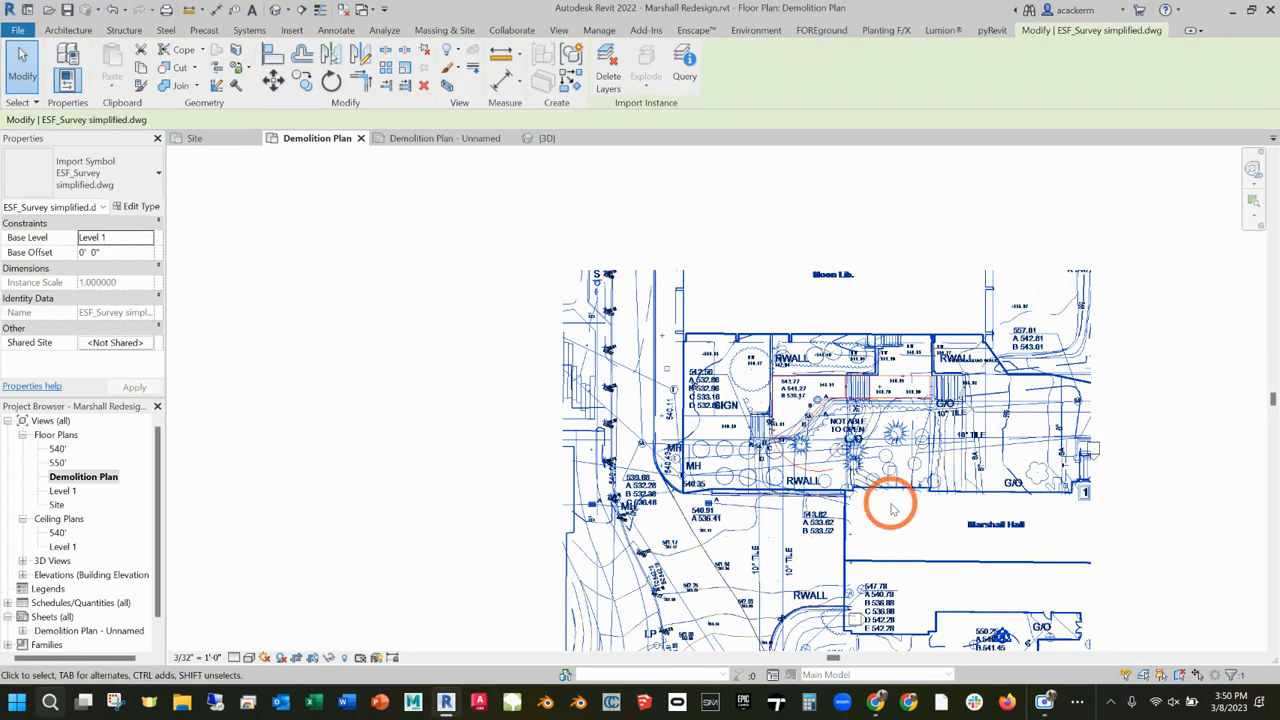
pyautogui.click(447, 302)
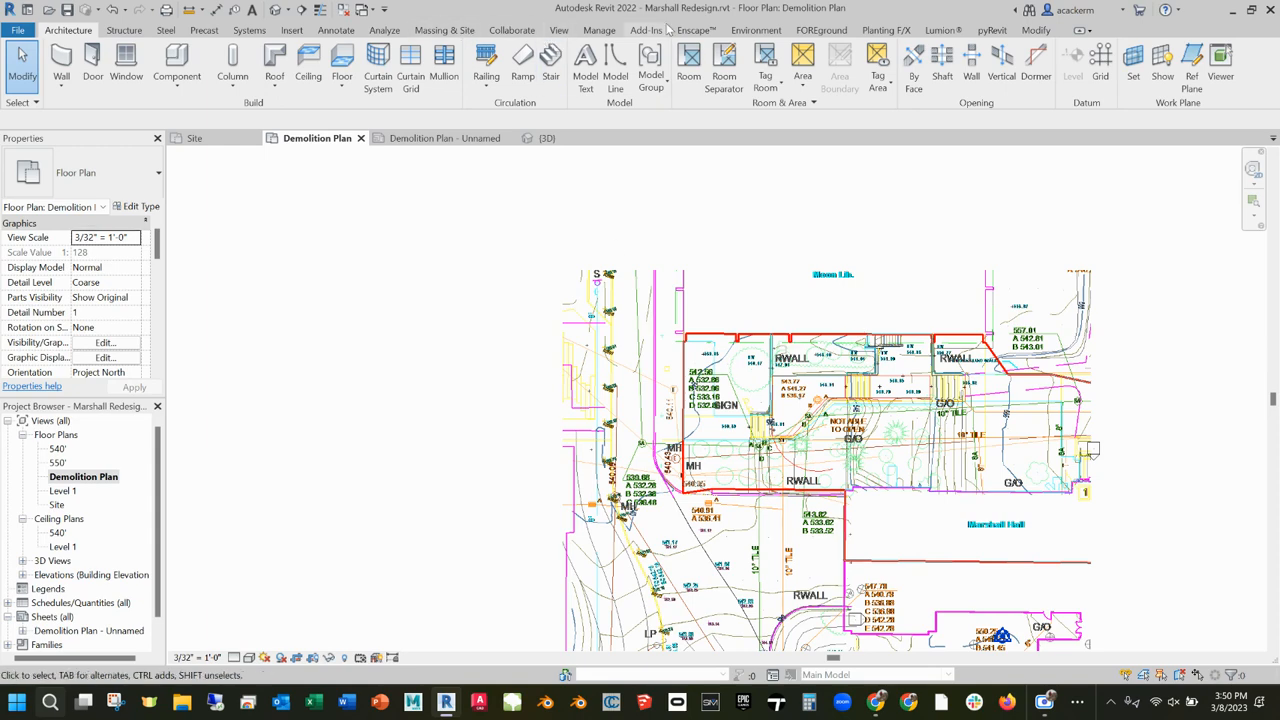
# - Check the linked CAD files and the link options for design base simplified.dwg in Manage Links, and close without changes
pyautogui.click(599, 31)
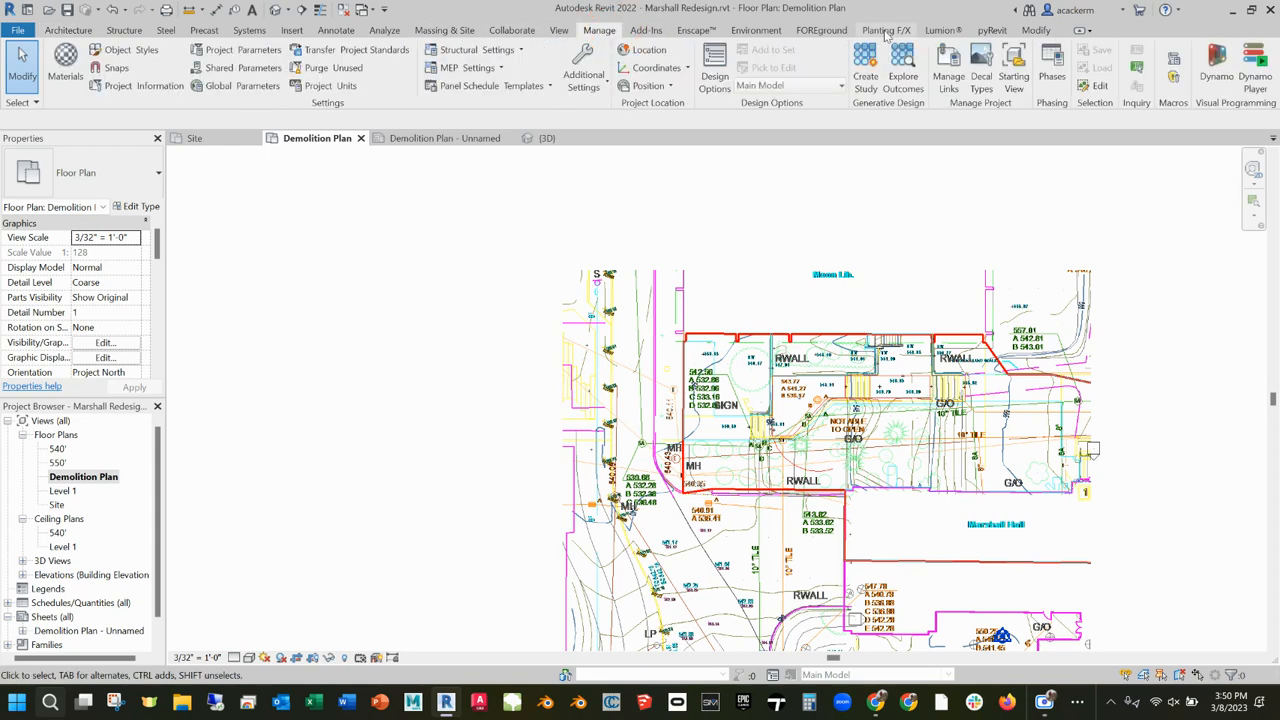
pyautogui.click(955, 72)
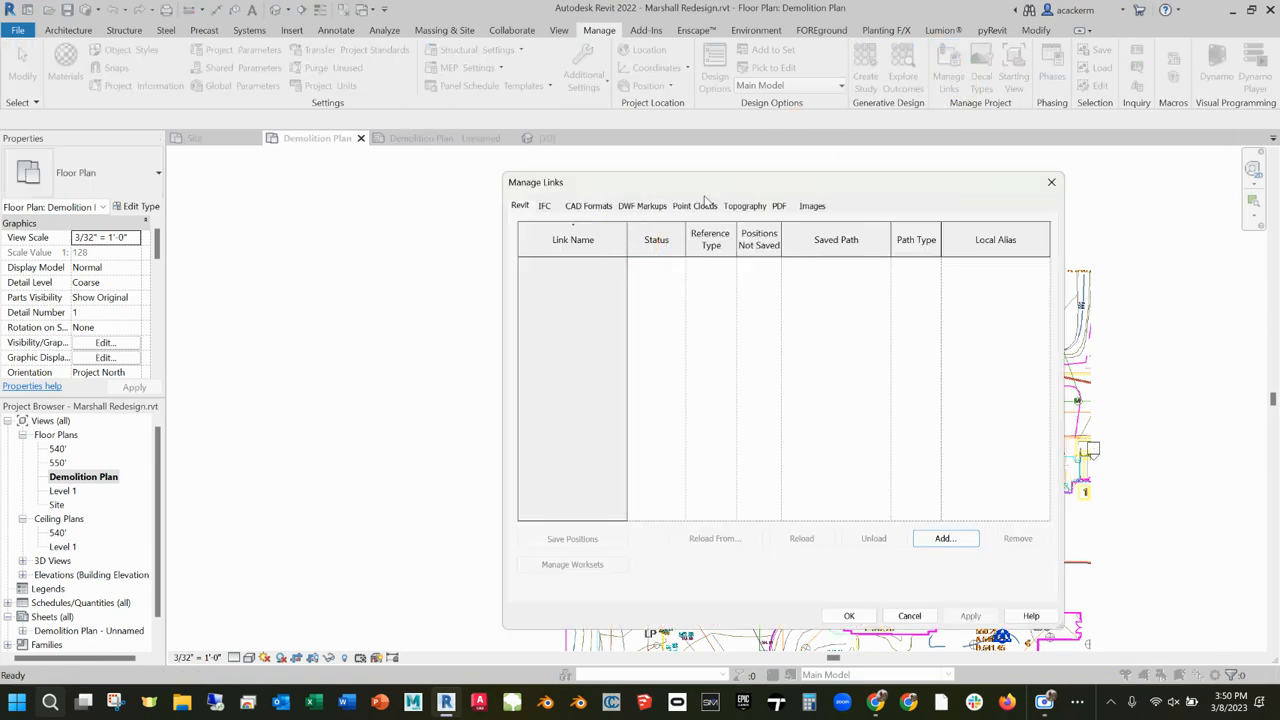
pyautogui.click(590, 205)
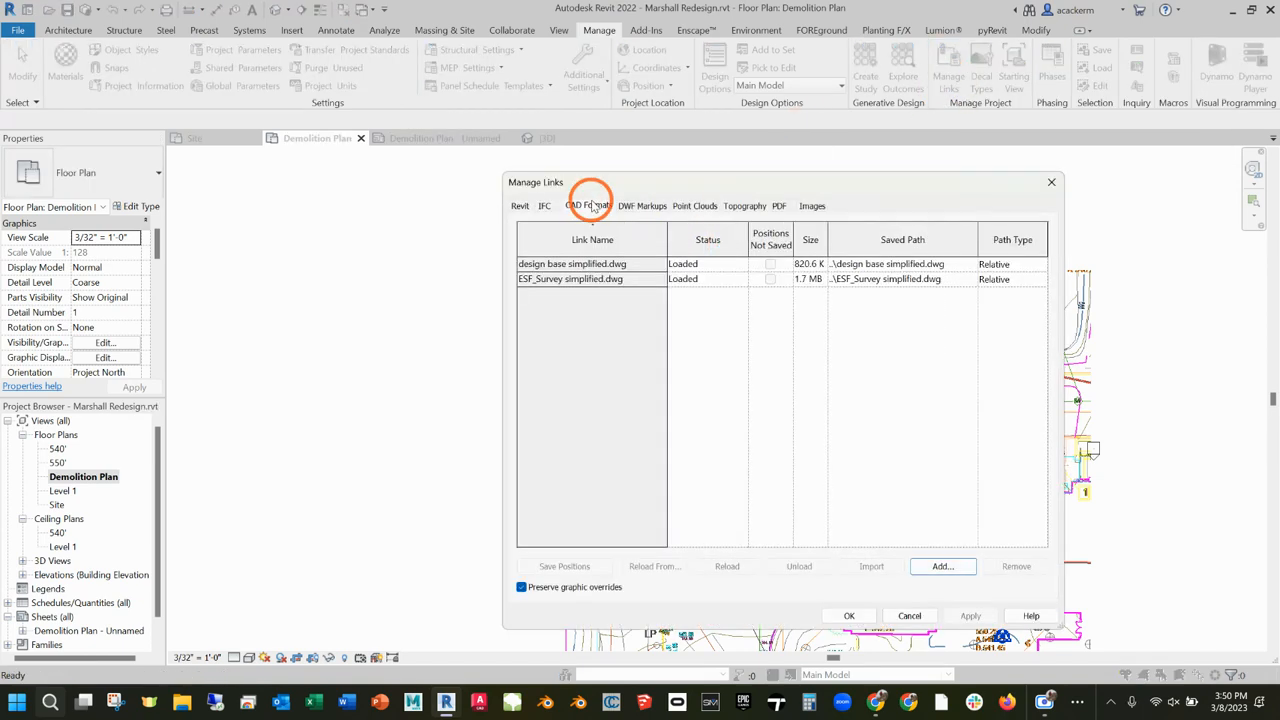
pyautogui.click(603, 263)
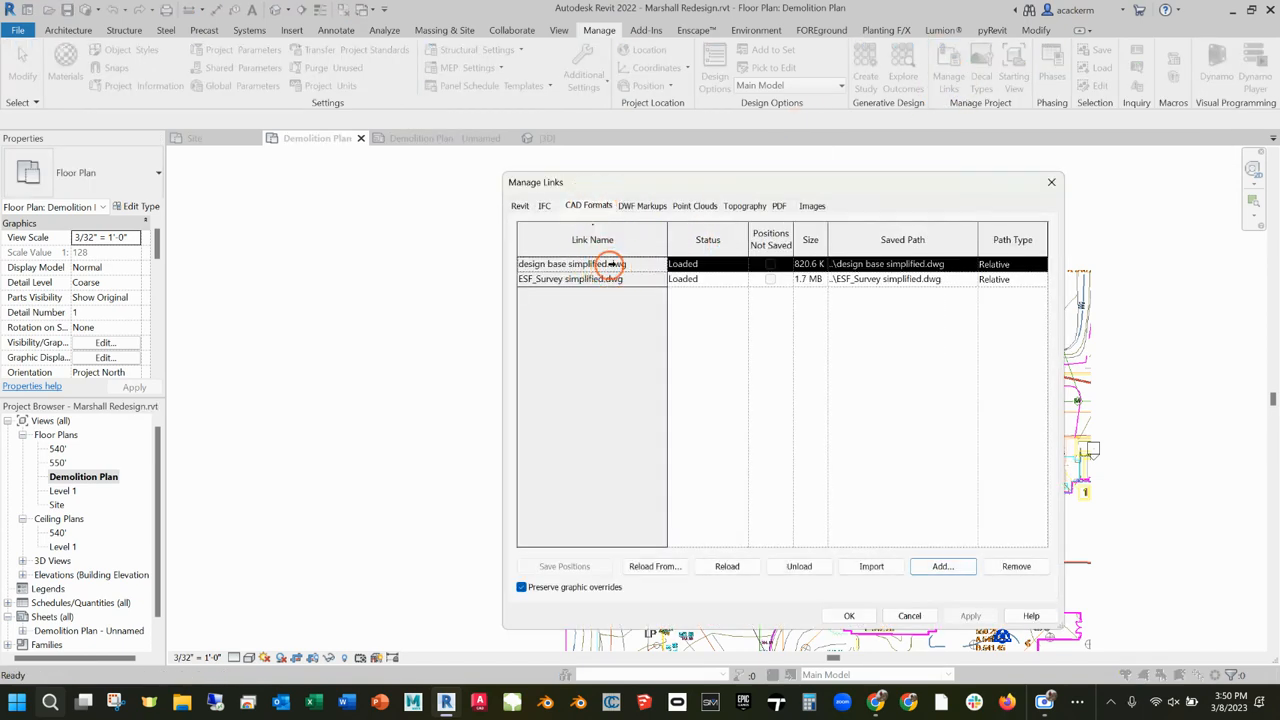
pyautogui.click(884, 567)
pyautogui.click(909, 616)
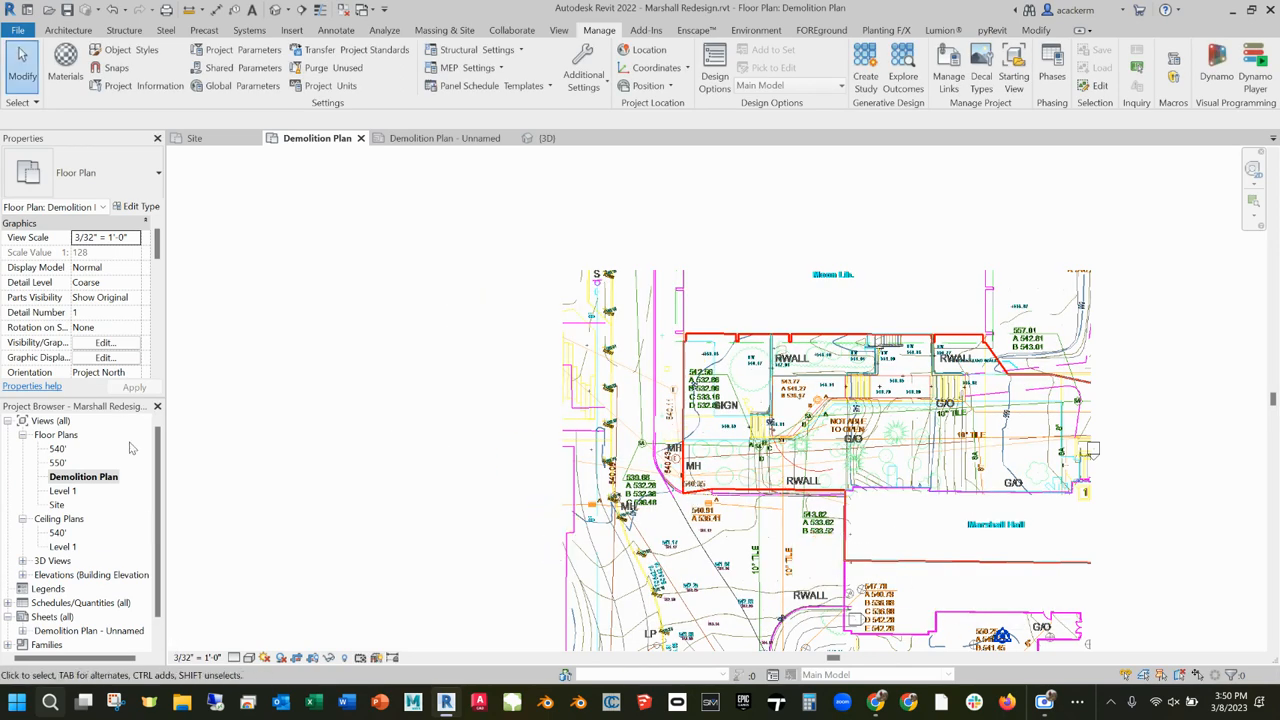
# - Hide the imported design base simplified.dwg in the Demolition Plan view's Visibility/Graphic Overrides and apply the change
pyautogui.click(112, 344)
pyautogui.click(491, 117)
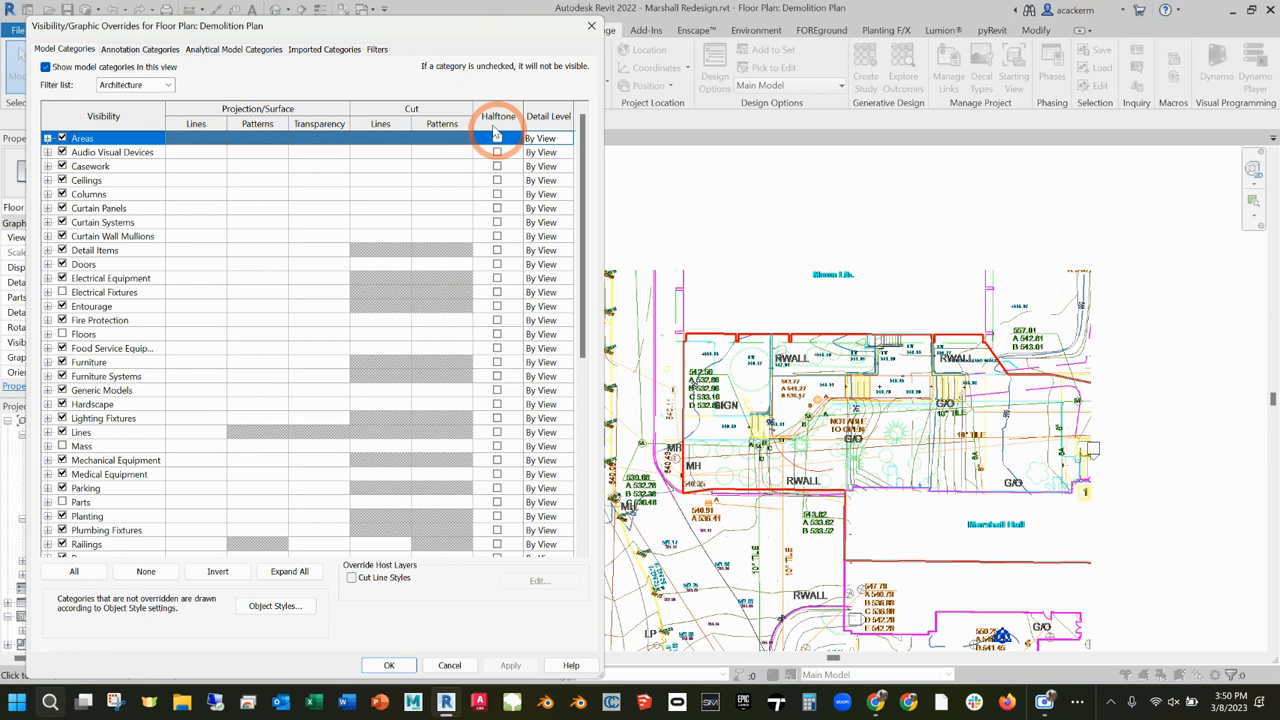
pyautogui.click(316, 50)
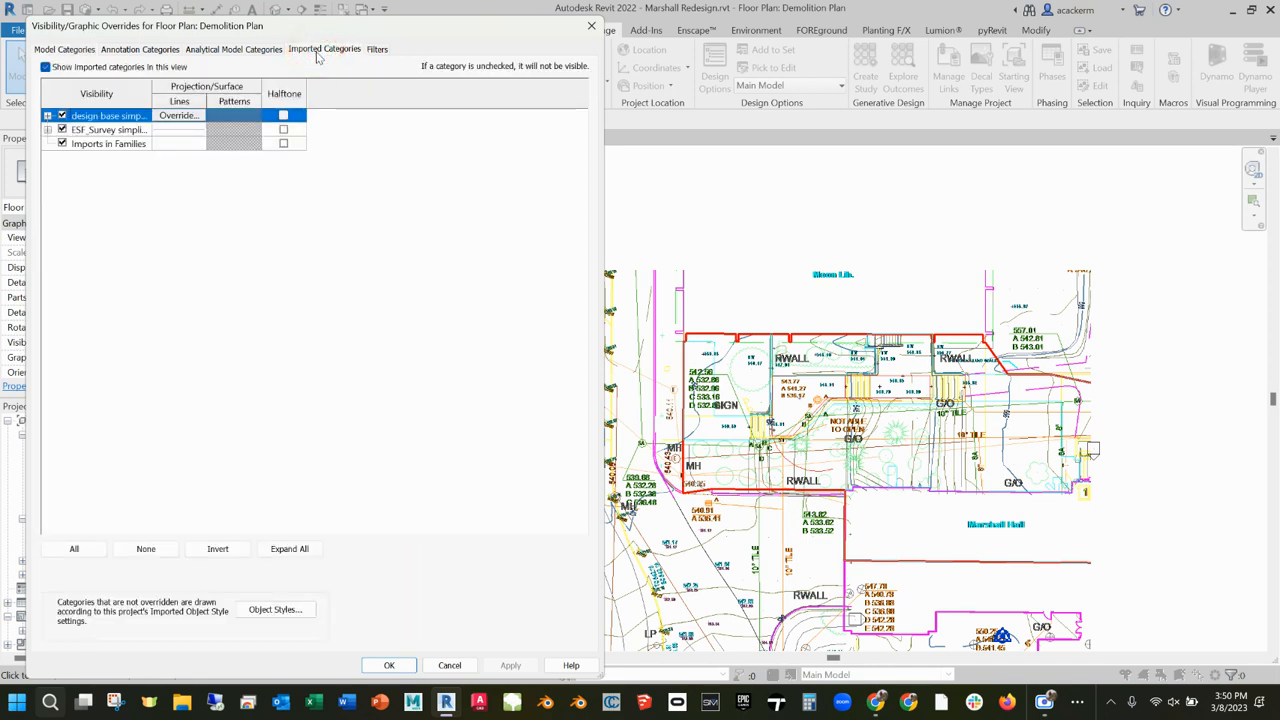
pyautogui.click(62, 116)
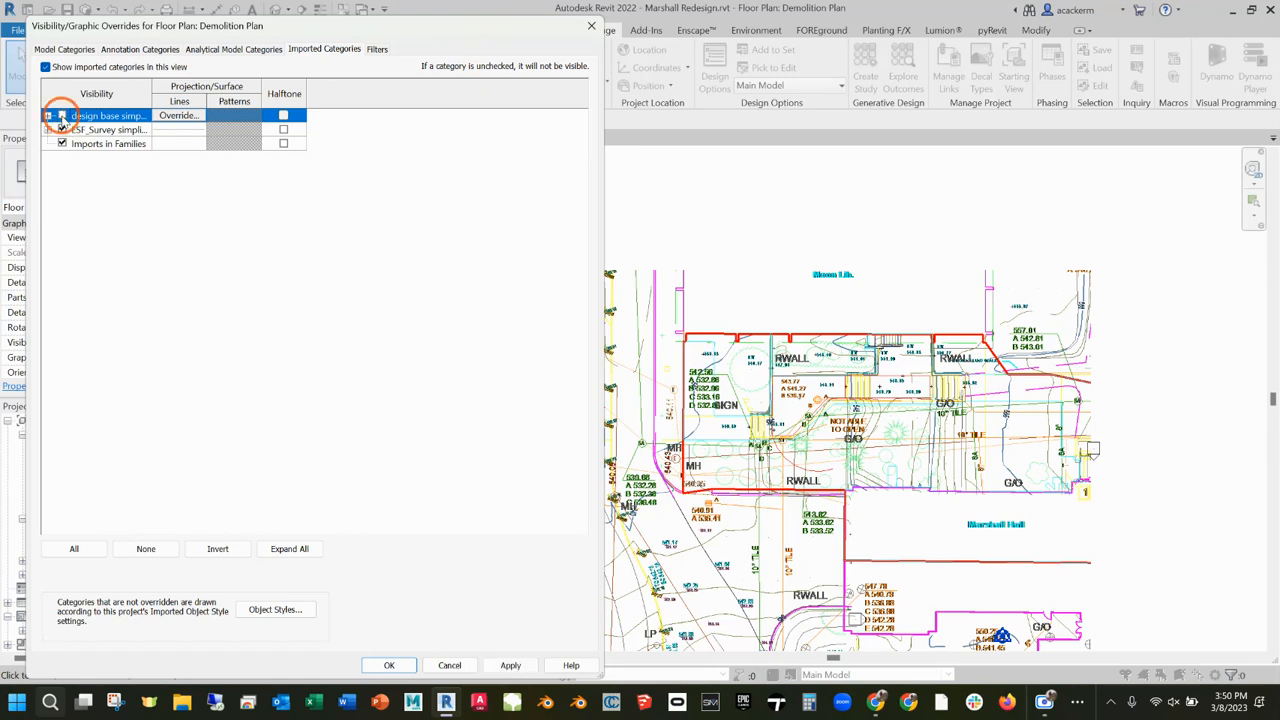
pyautogui.click(530, 665)
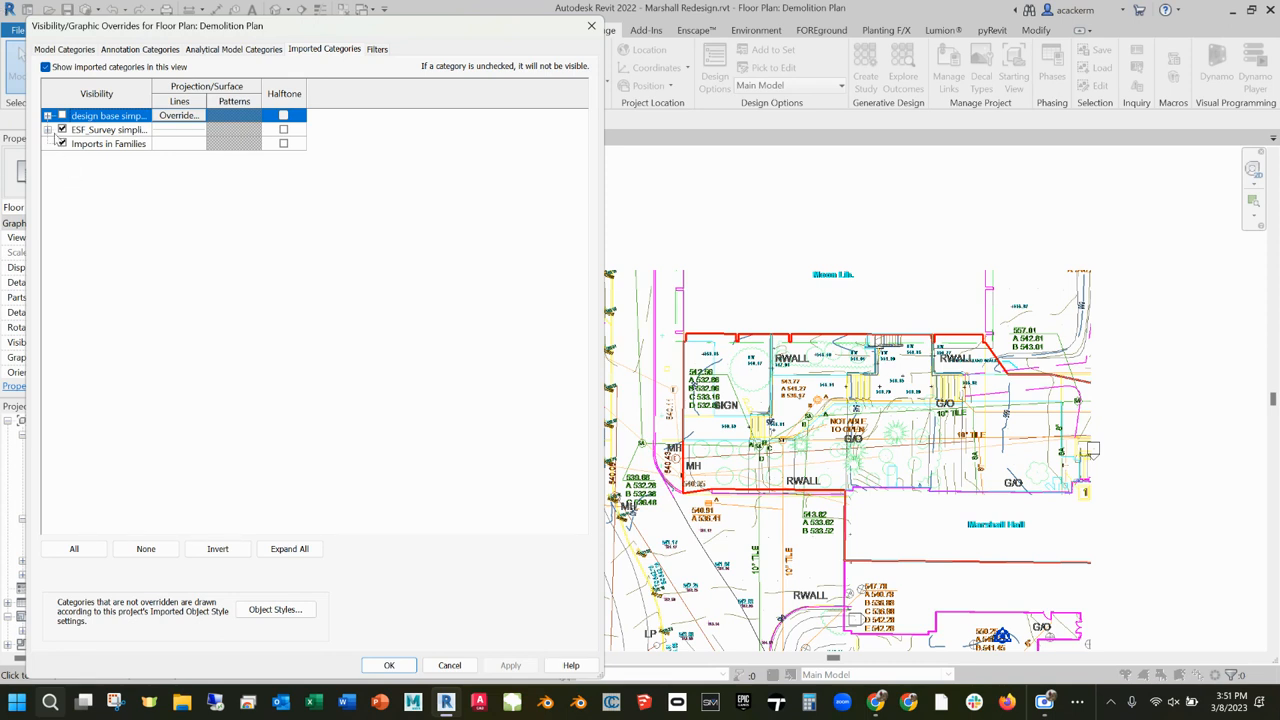
# - Set the projection line color override of the imported ESF_Survey simplified.dwg to Black
pyautogui.click(132, 131)
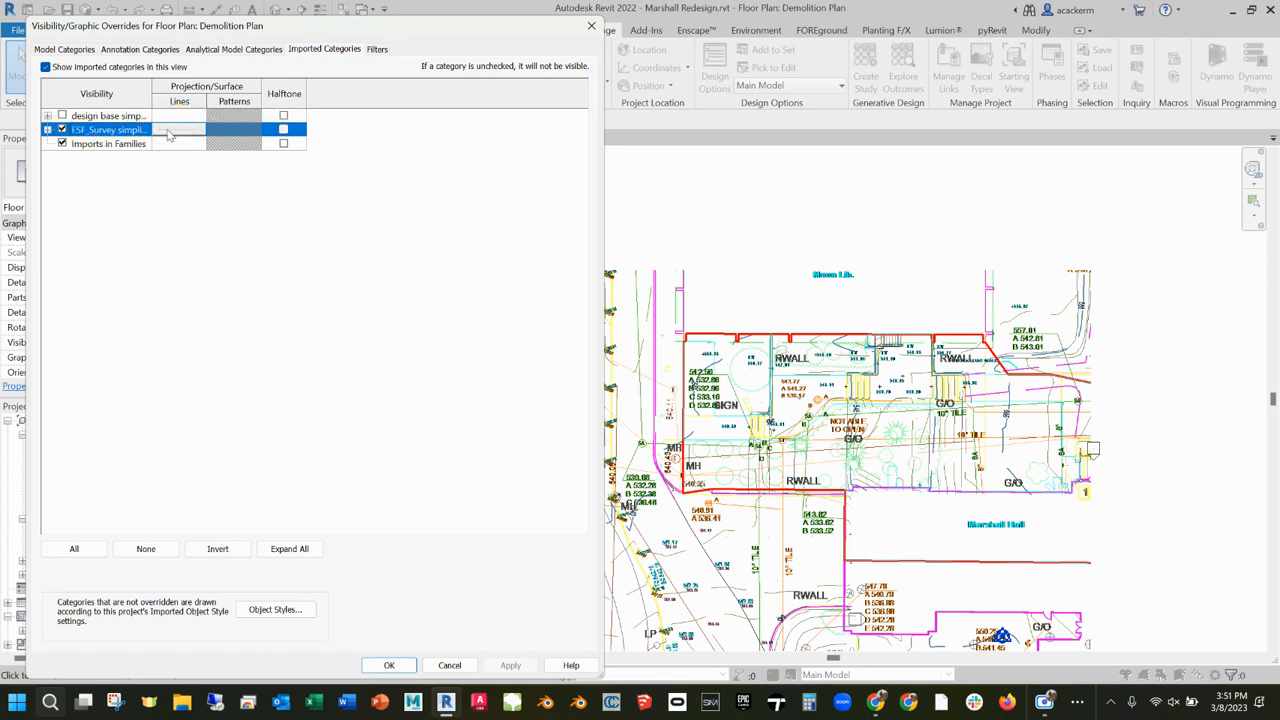
pyautogui.click(170, 136)
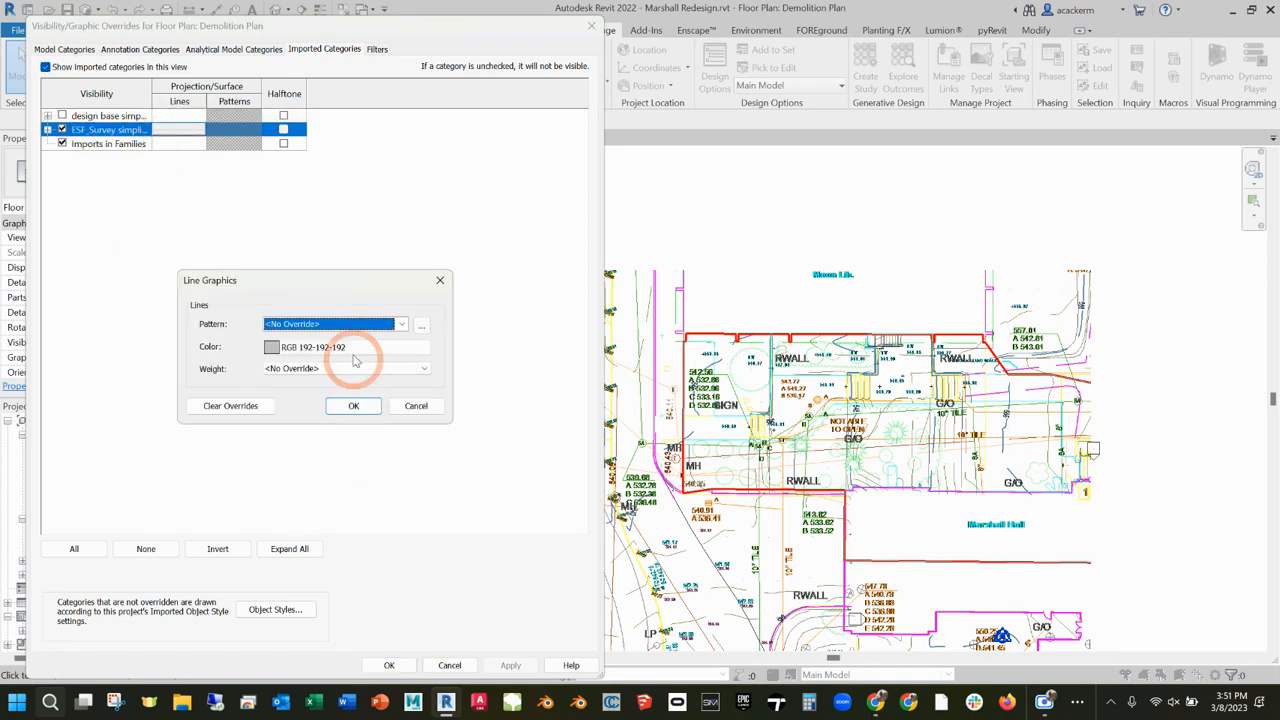
pyautogui.moveTo(334, 282); pyautogui.dragTo(868, 265)
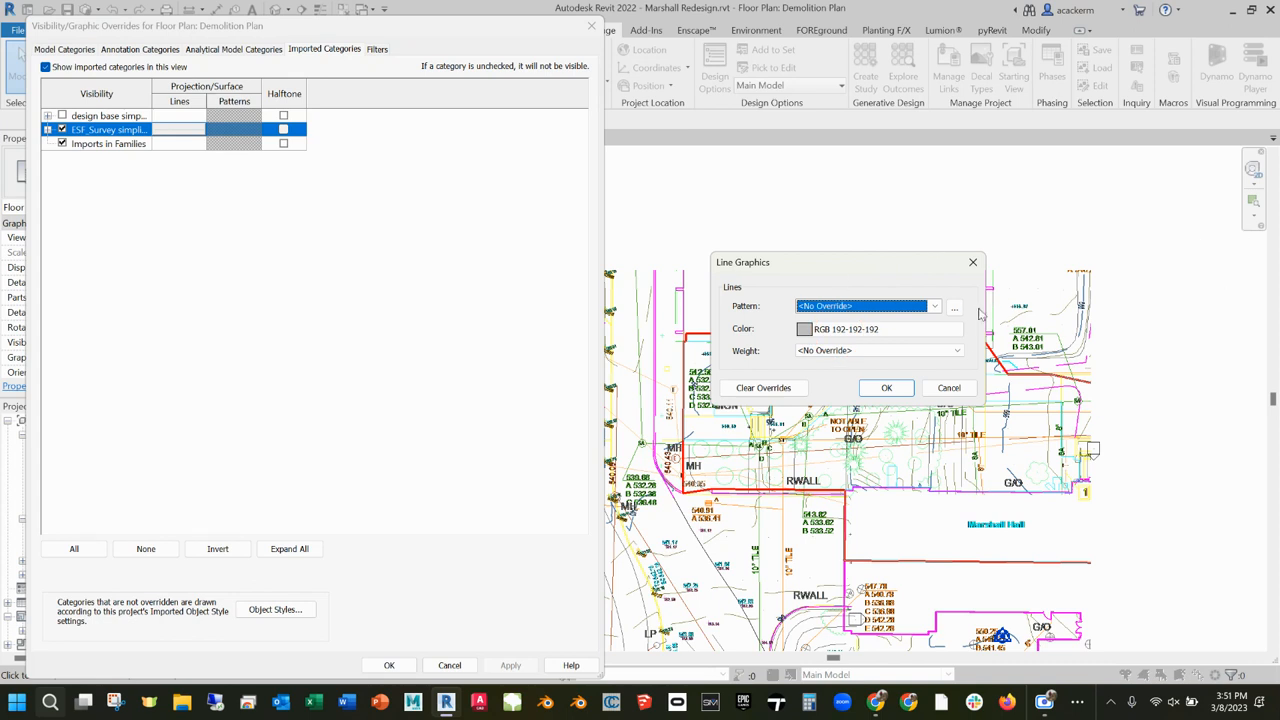
pyautogui.click(935, 307)
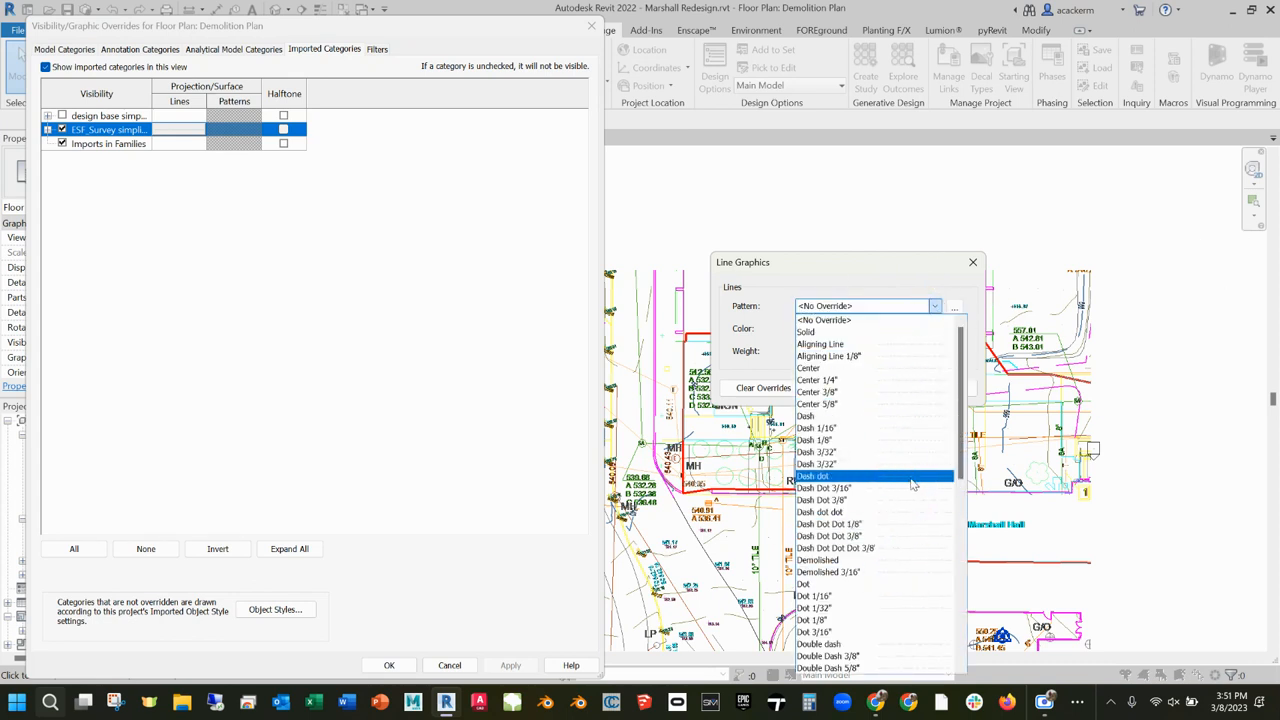
pyautogui.scroll(-5, 911, 541)
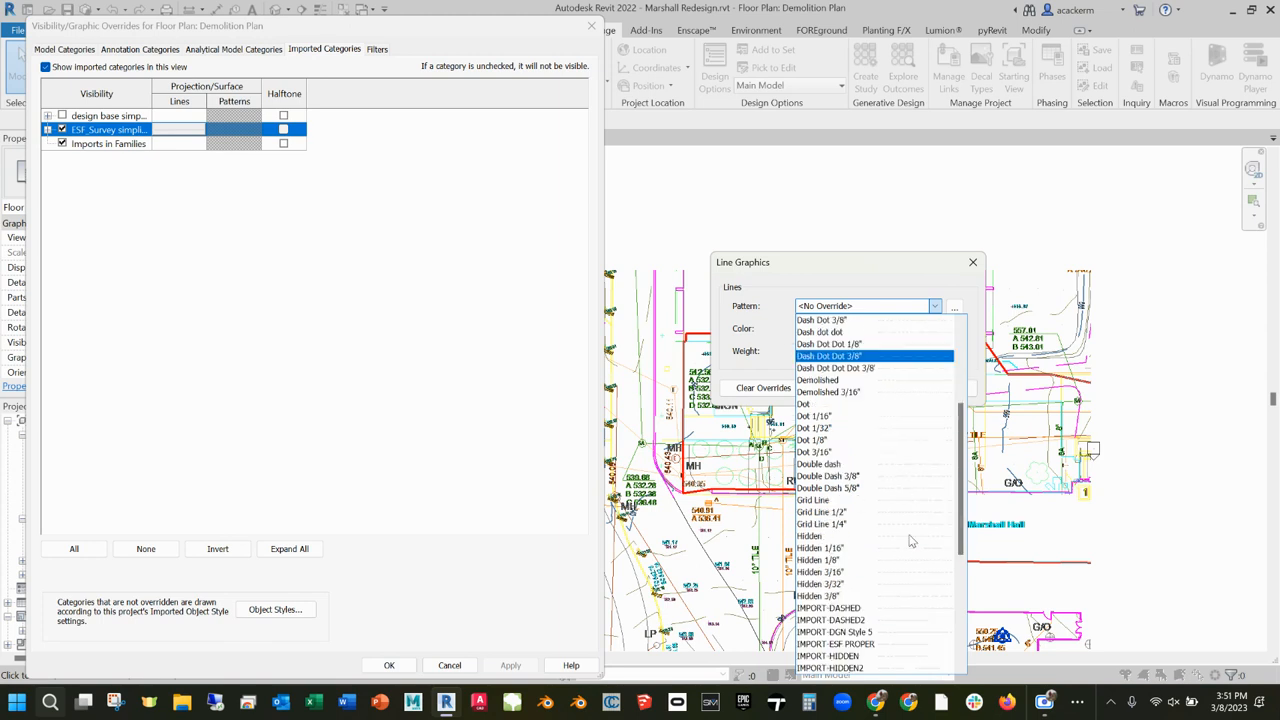
pyautogui.click(857, 251)
pyautogui.click(887, 335)
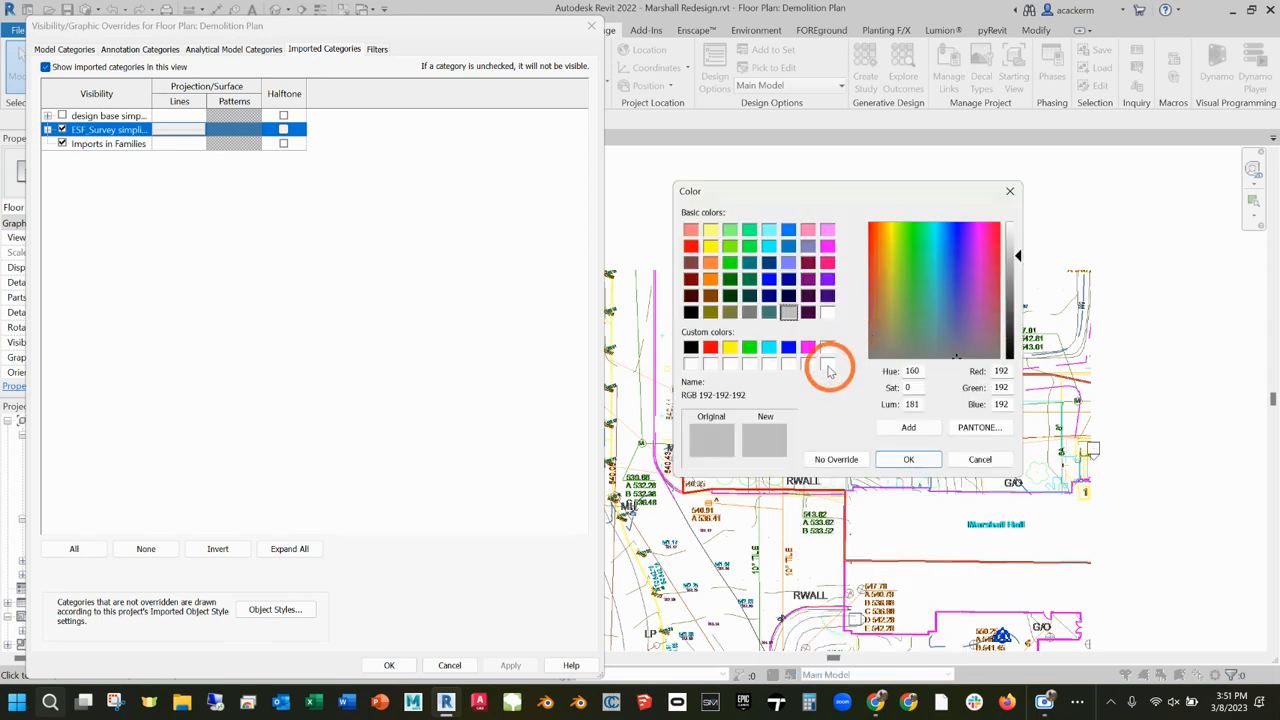
pyautogui.click(690, 347)
pyautogui.click(909, 459)
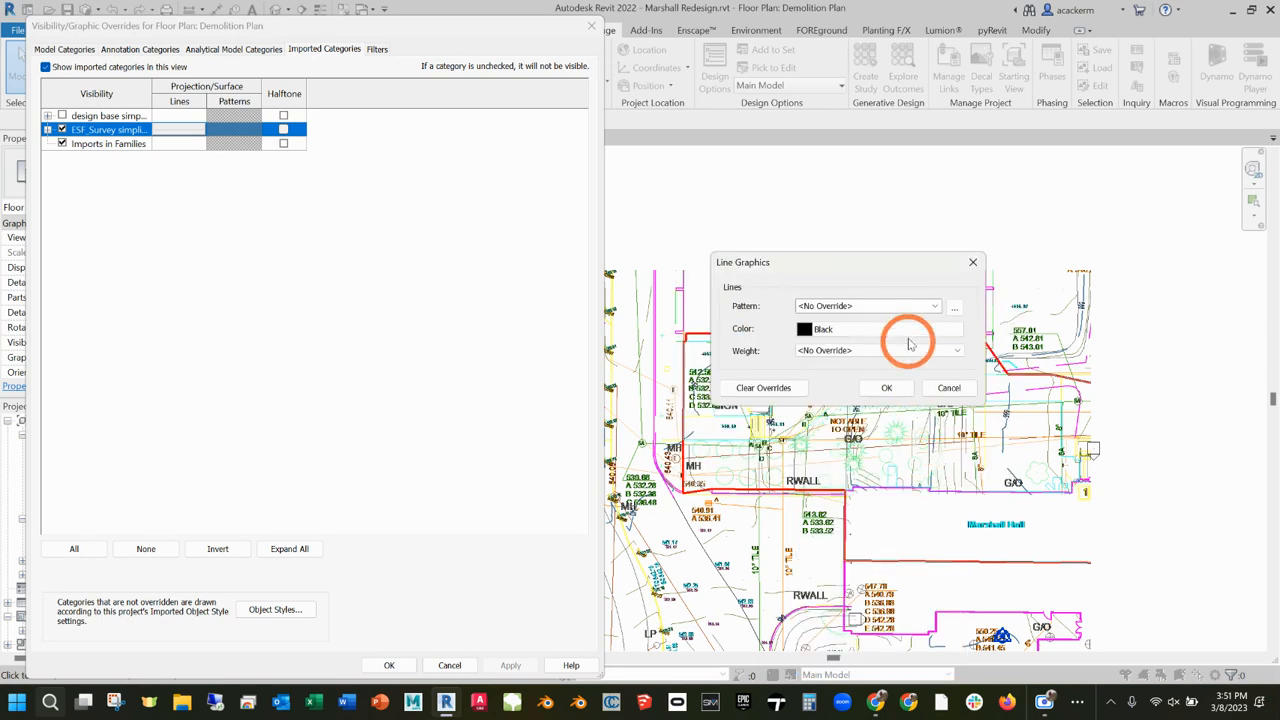
# - Review the available line patterns and weights, leave both without override, and accept and apply the survey's line graphics
pyautogui.click(905, 306)
pyautogui.scroll(-10, 920, 503)
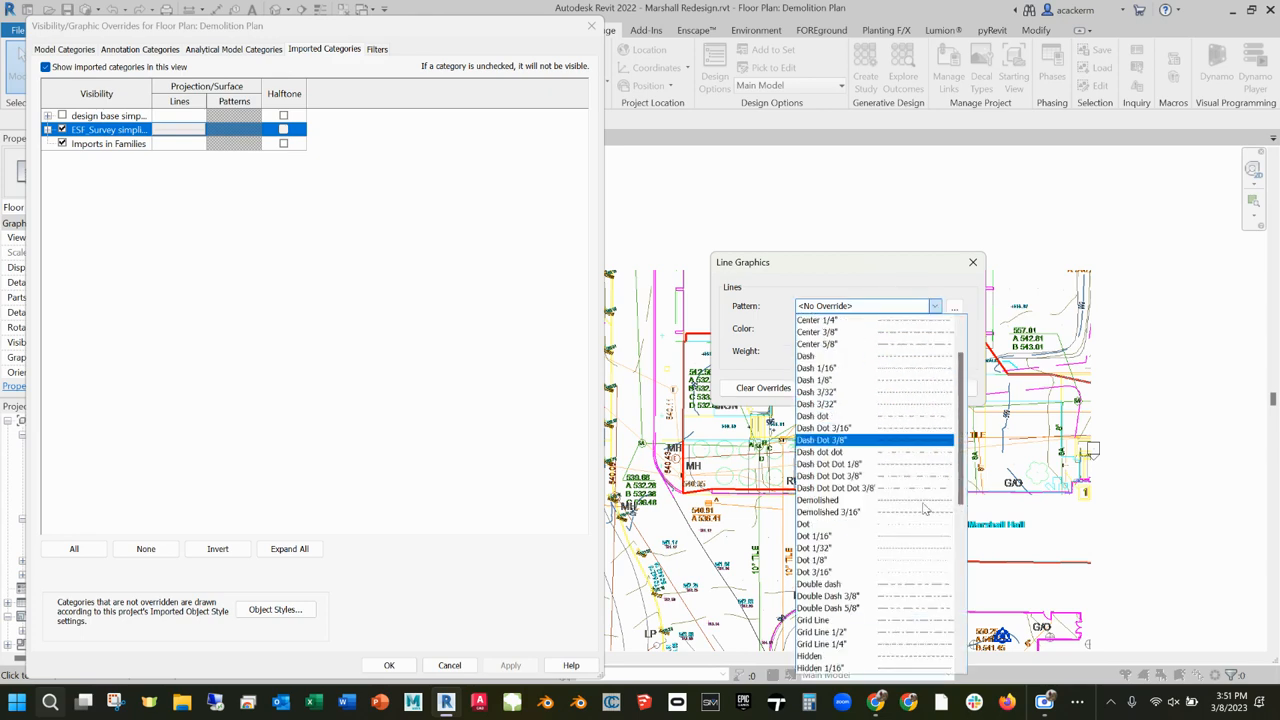
pyautogui.scroll(10, 928, 527)
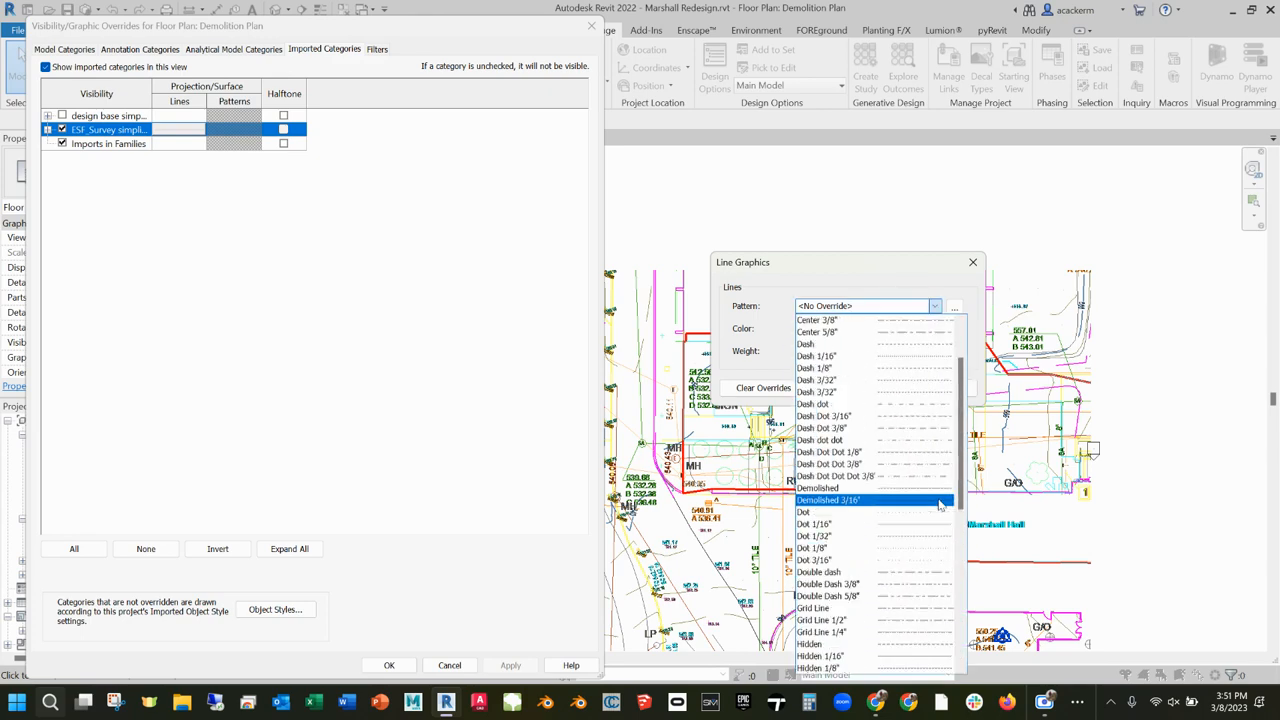
pyautogui.click(866, 264)
pyautogui.click(876, 350)
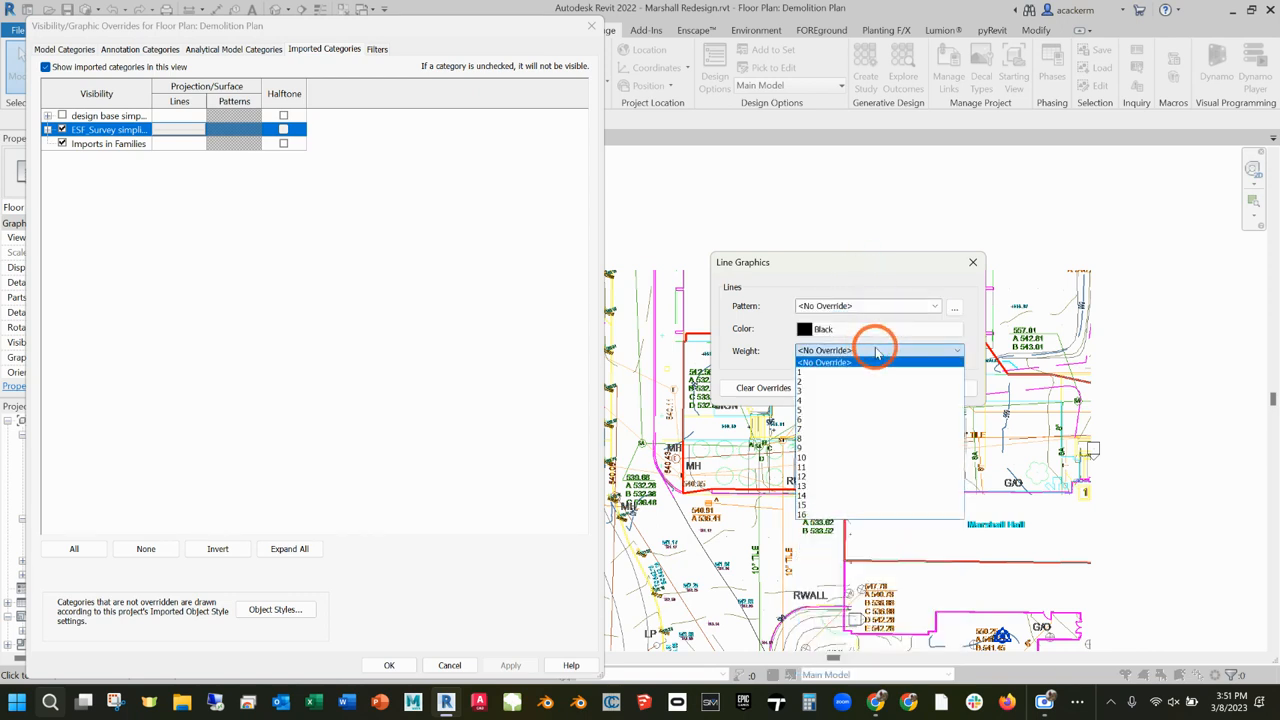
pyautogui.click(871, 280)
pyautogui.click(880, 389)
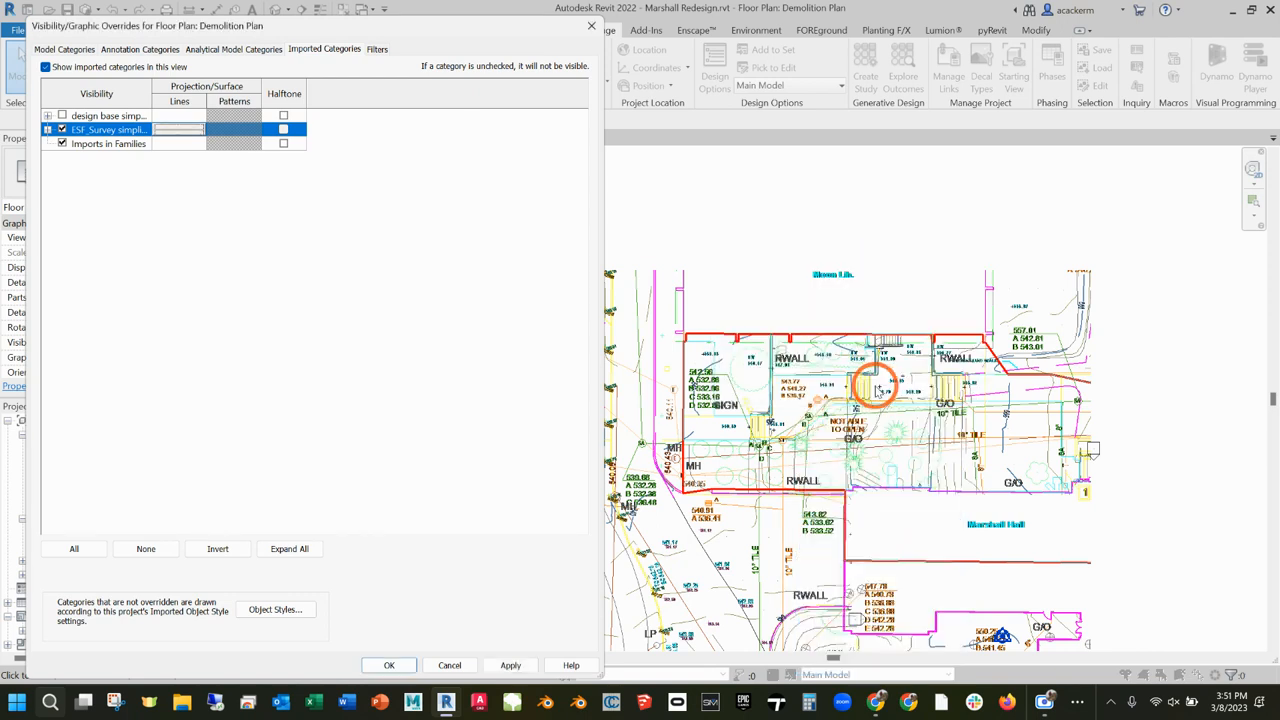
pyautogui.click(470, 314)
pyautogui.click(509, 666)
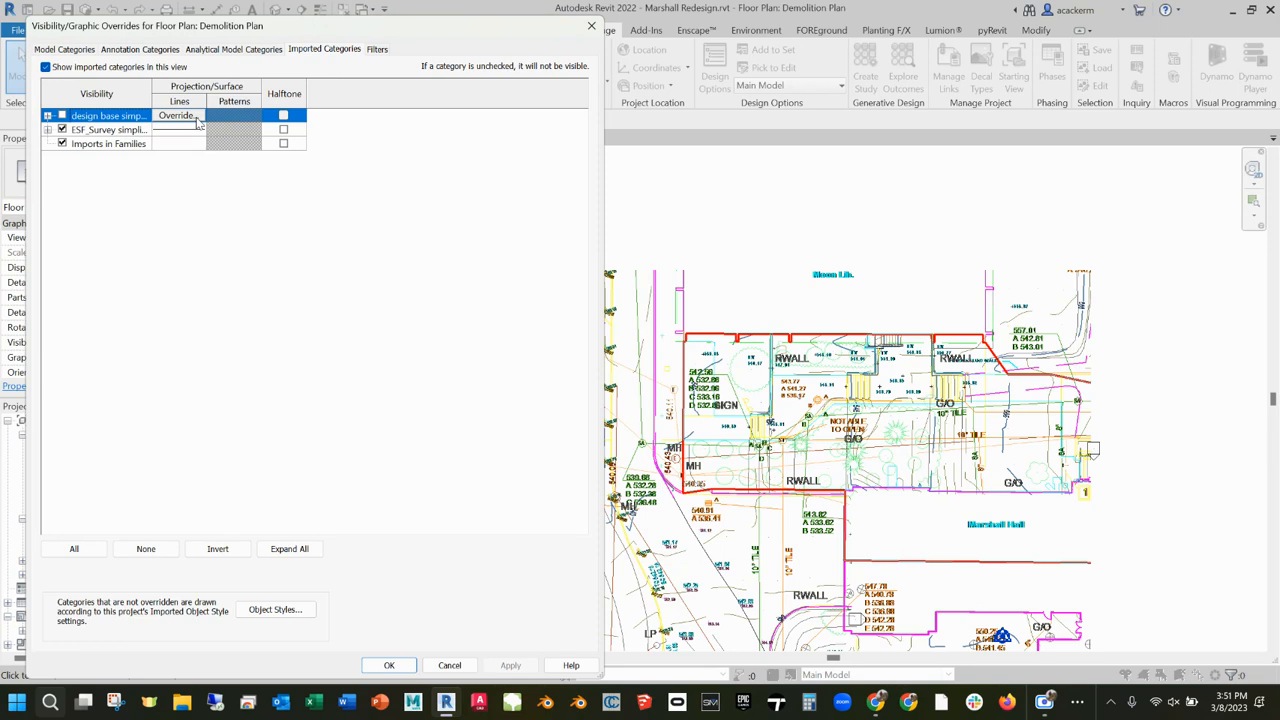
# - Set the line weight override of the imported ESF_Survey simplified.dwg to 6 and apply it
pyautogui.click(47, 116)
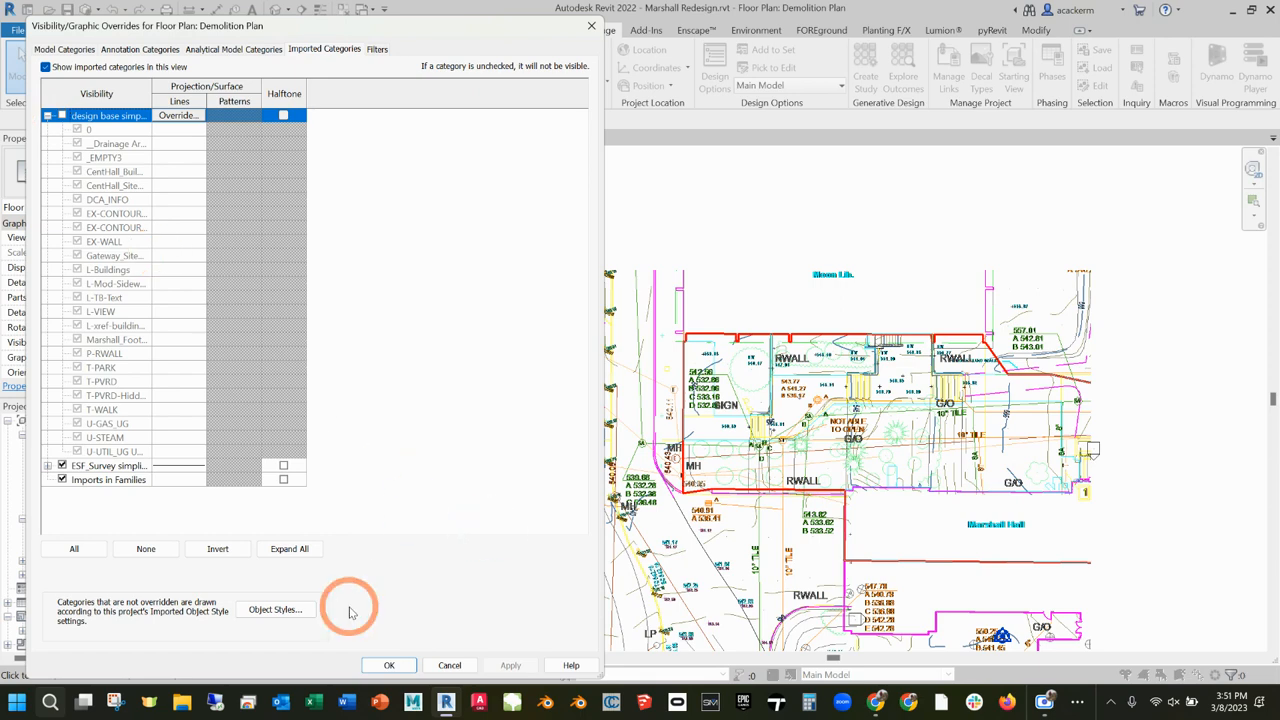
pyautogui.click(47, 116)
pyautogui.click(180, 131)
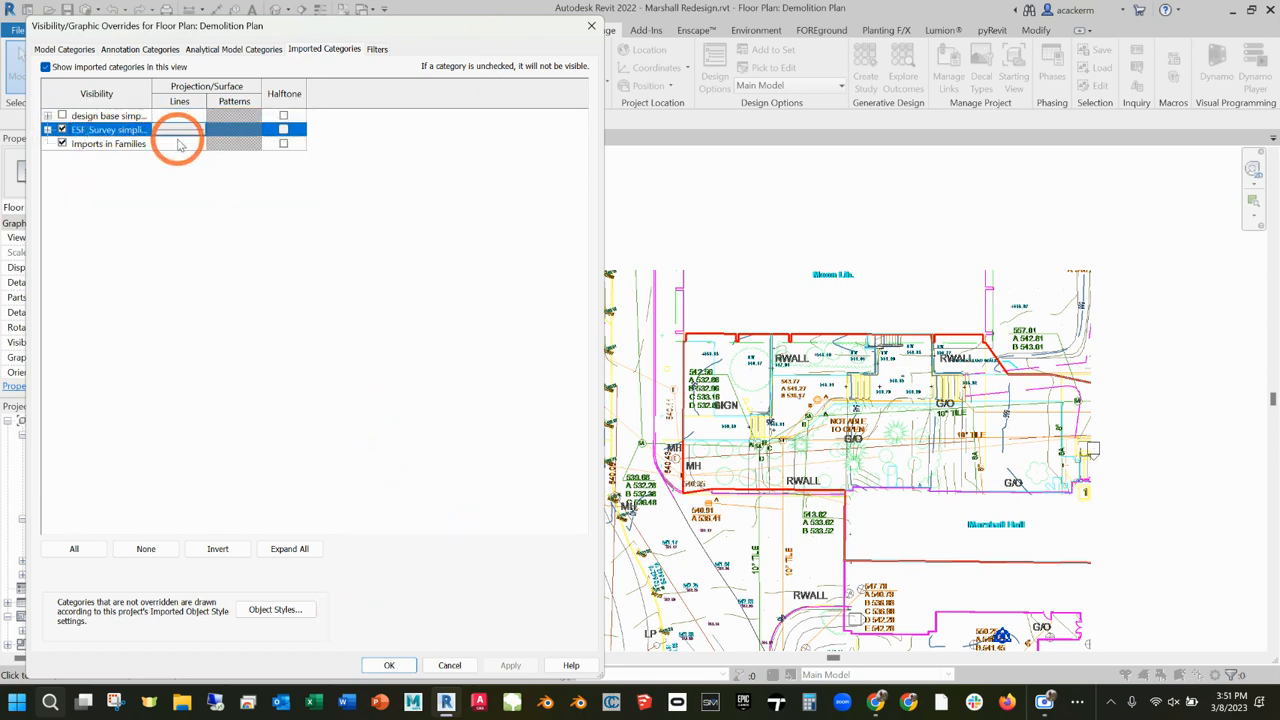
pyautogui.click(184, 132)
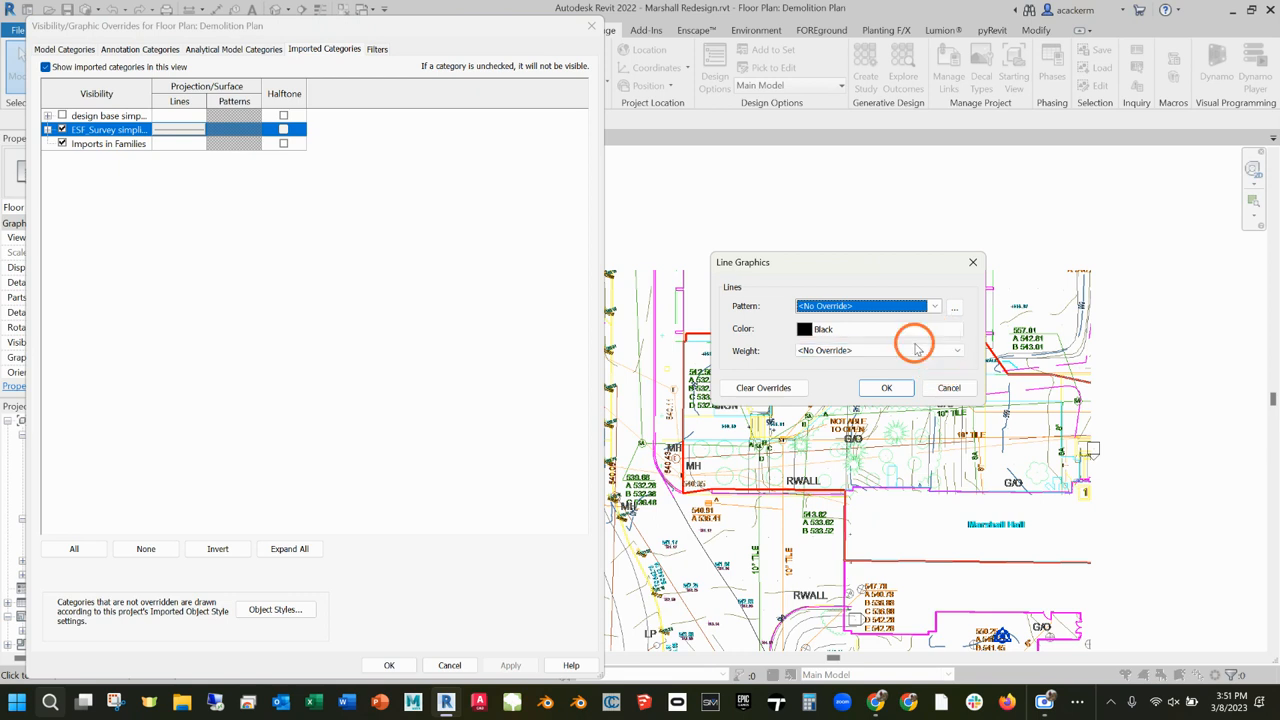
pyautogui.click(882, 346)
pyautogui.click(903, 350)
pyautogui.click(820, 408)
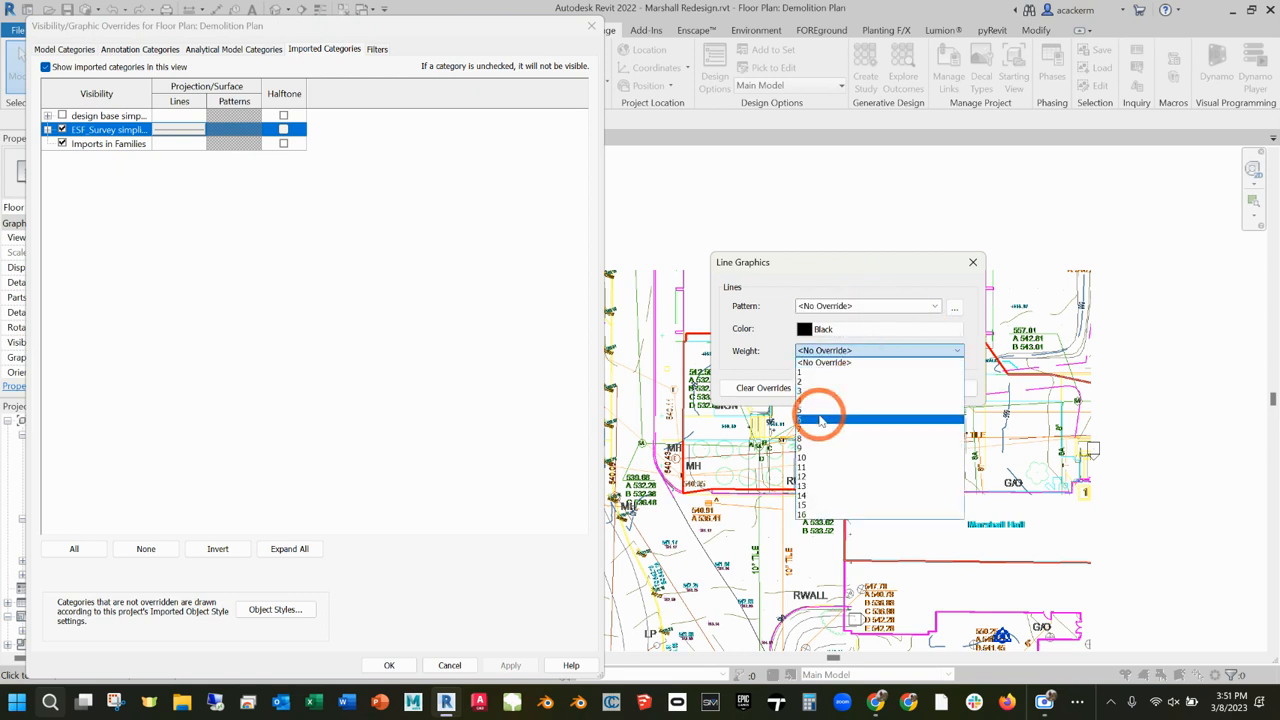
pyautogui.click(890, 389)
pyautogui.click(509, 666)
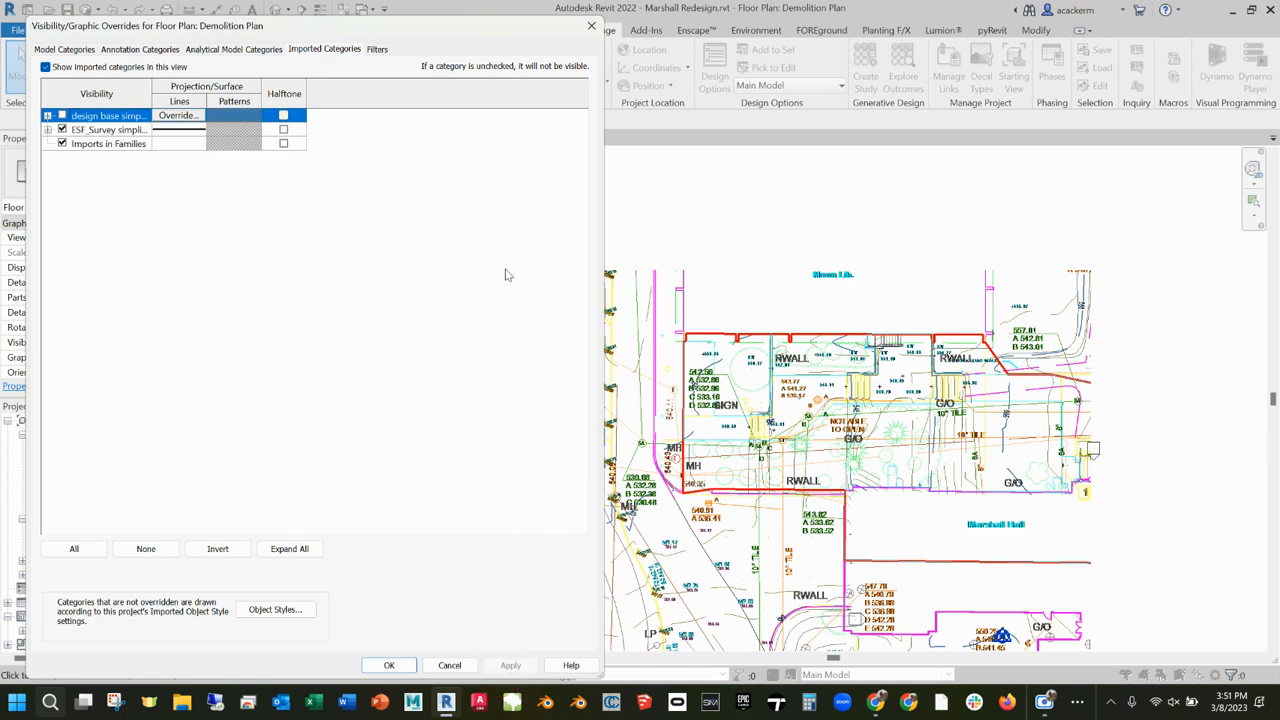
# - Look through the layers of the imported ESF_Survey simplified.dwg and check its line graphics override without changing it
pyautogui.click(47, 130)
pyautogui.click(294, 270)
pyautogui.scroll(-7, 160, 285)
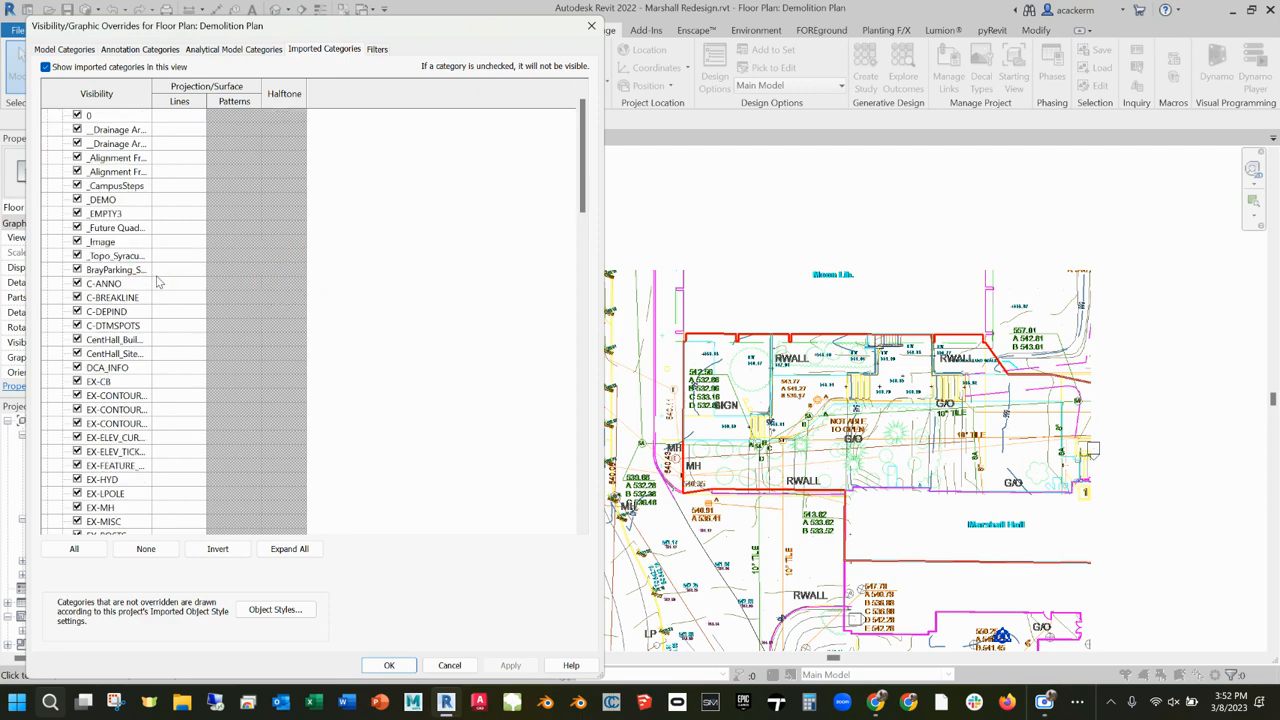
pyautogui.scroll(-2, 163, 285)
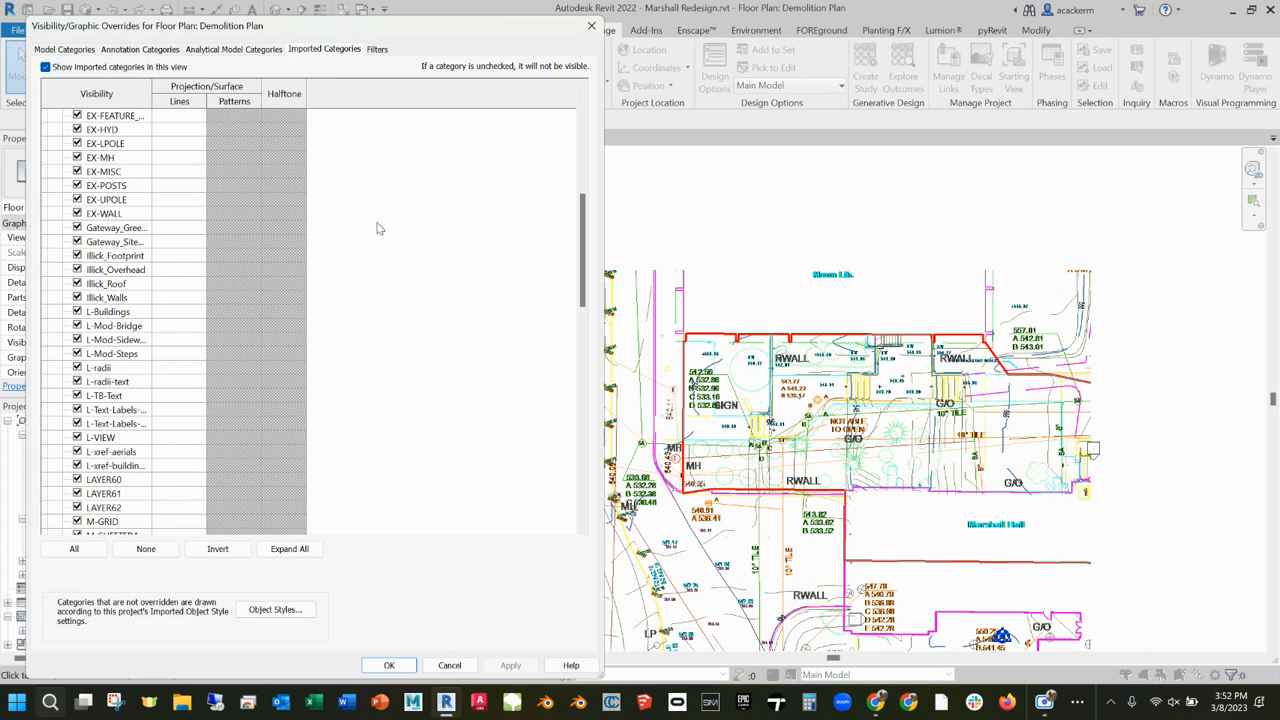
pyautogui.scroll(9, 377, 229)
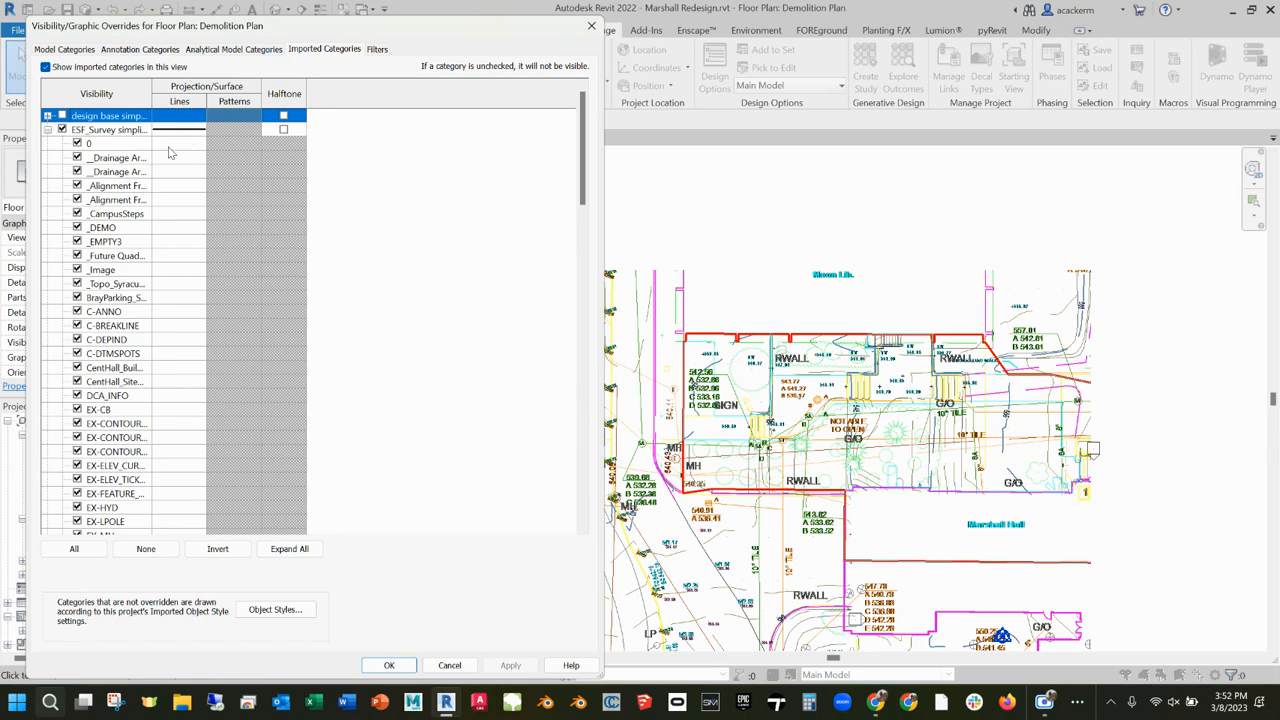
pyautogui.click(47, 130)
pyautogui.click(104, 130)
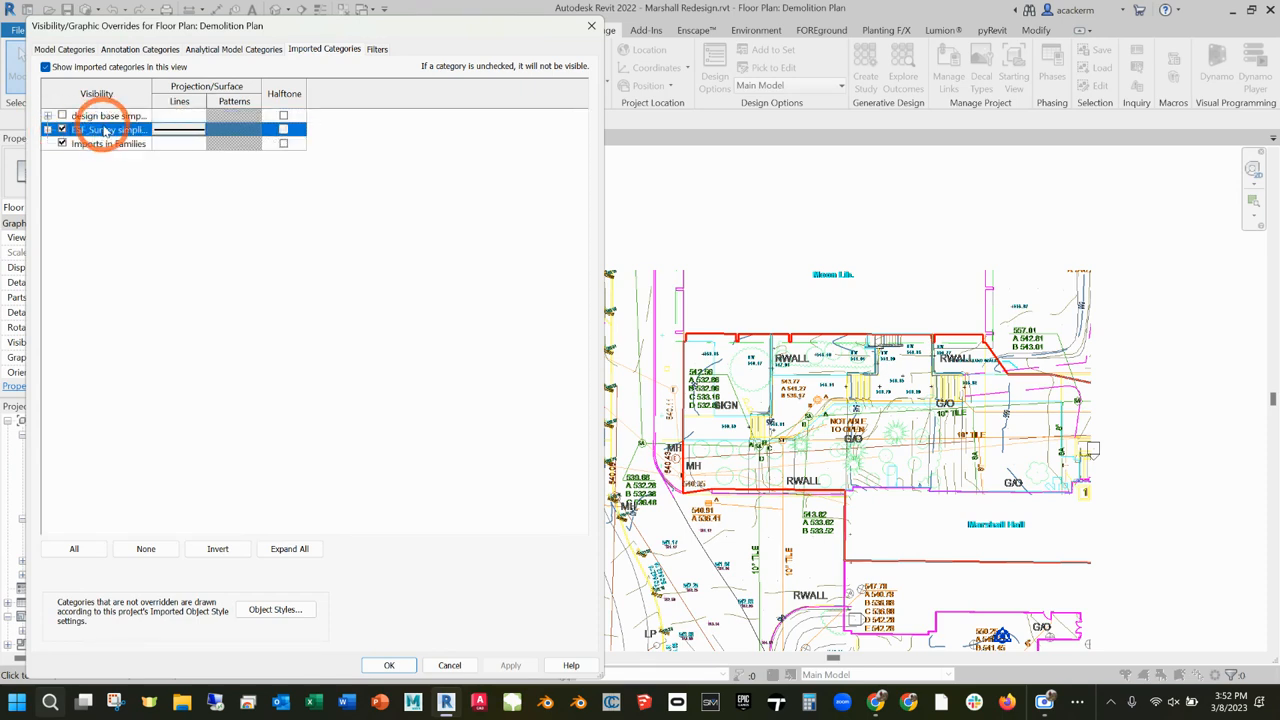
pyautogui.click(163, 130)
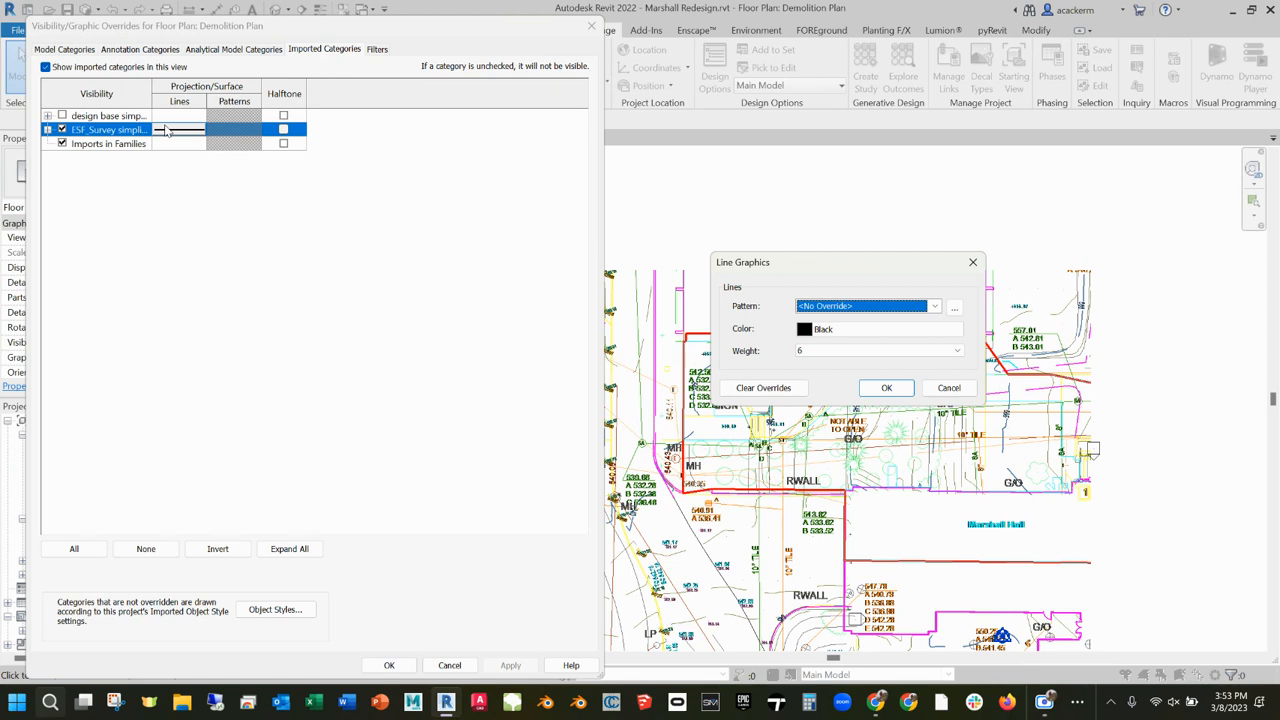
pyautogui.click(949, 388)
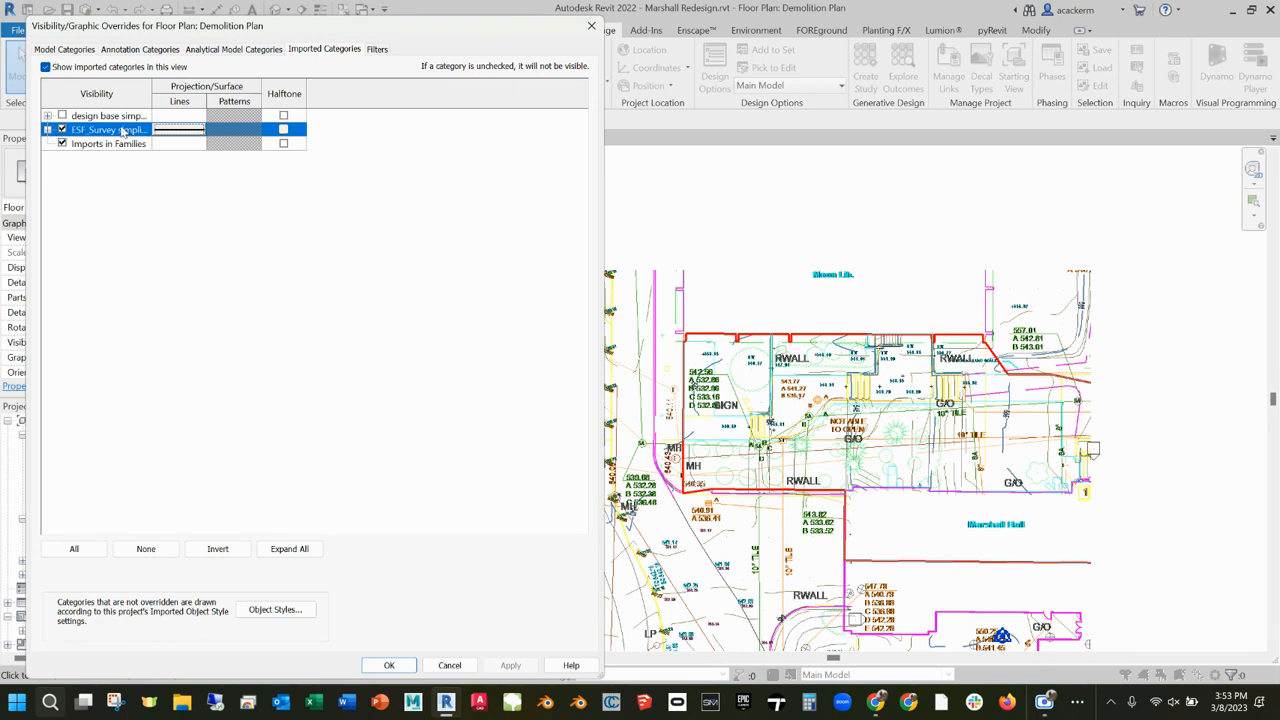
# - Override the projection line color of all layers in the imported ESF_Survey simplified.dwg to RGB 192-192-192 and apply it
pyautogui.click(47, 129)
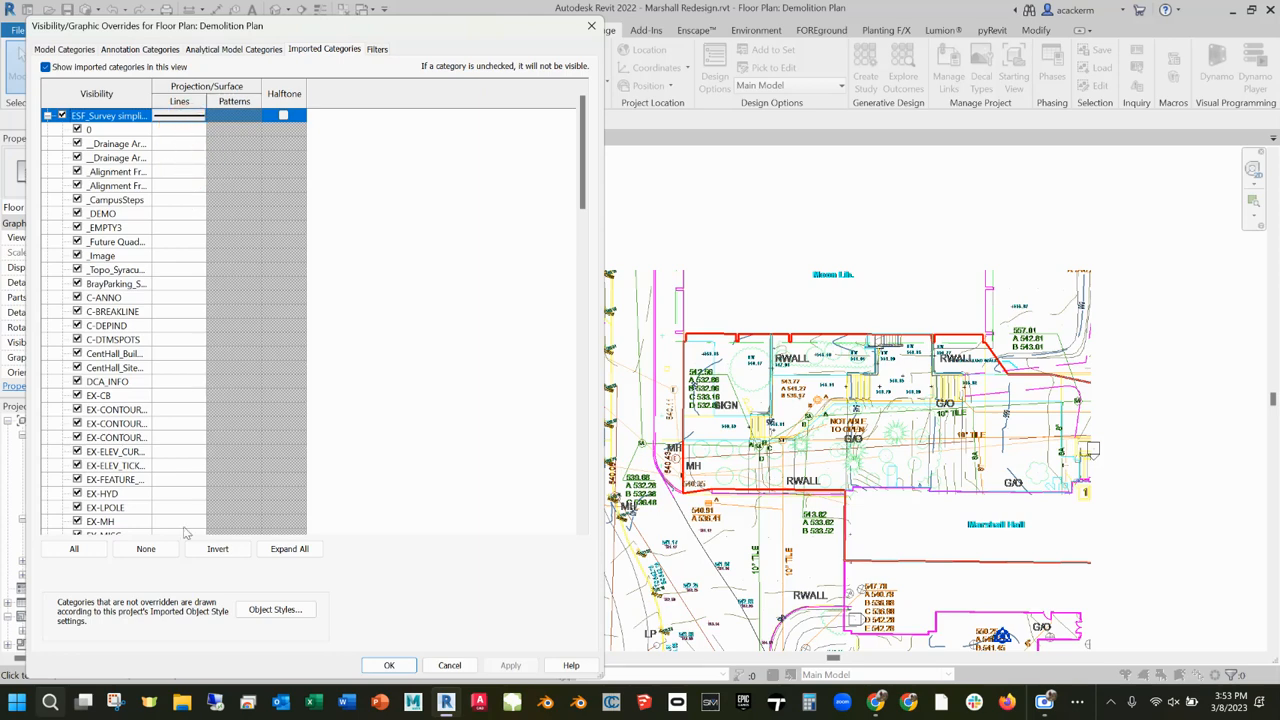
pyautogui.click(142, 129)
pyautogui.scroll(-4, 180, 260)
pyautogui.scroll(-5, 172, 257)
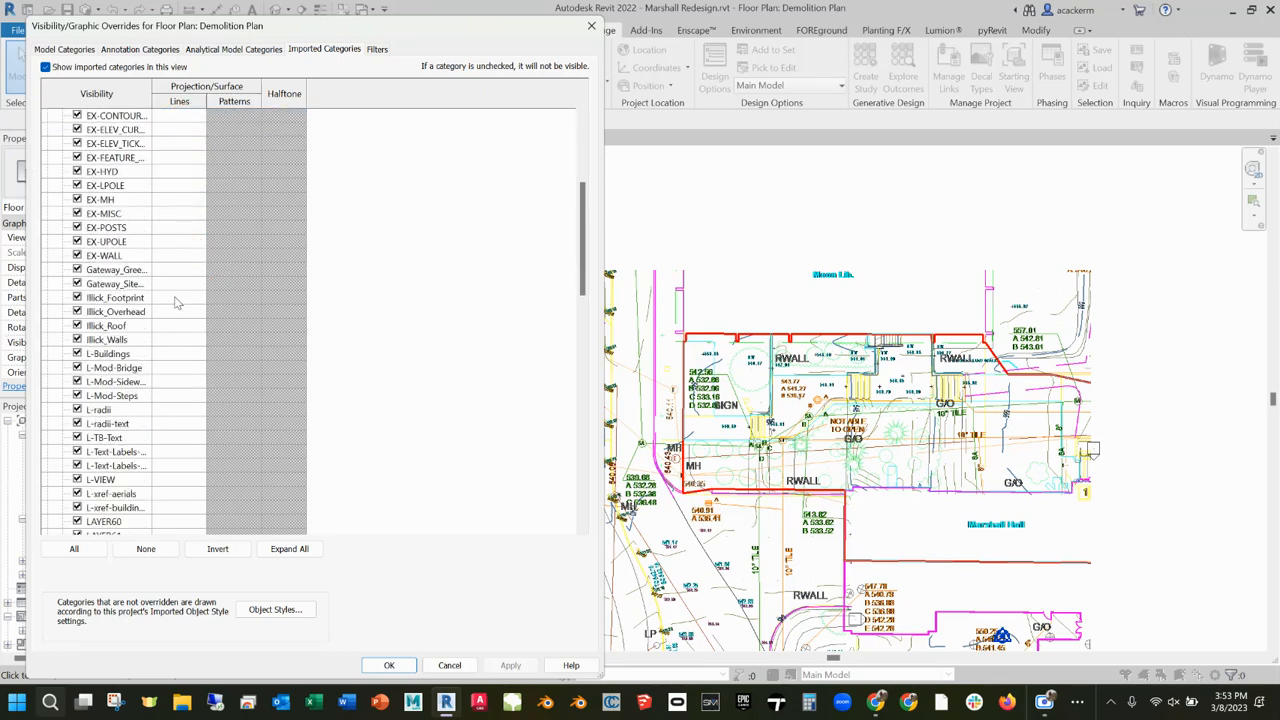
pyautogui.click(588, 318)
pyautogui.moveTo(588, 318); pyautogui.dragTo(587, 483)
pyautogui.keyDown('shift'); pyautogui.click(141, 507); pyautogui.keyUp('shift')
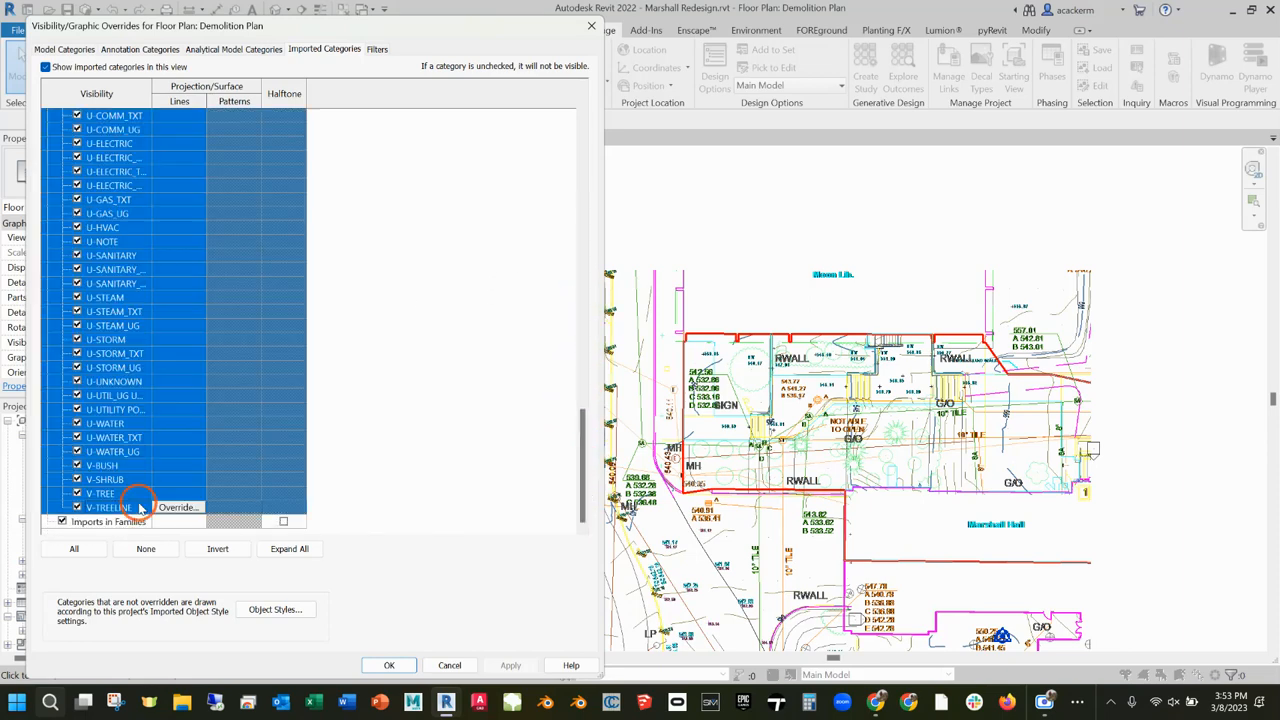
pyautogui.click(177, 507)
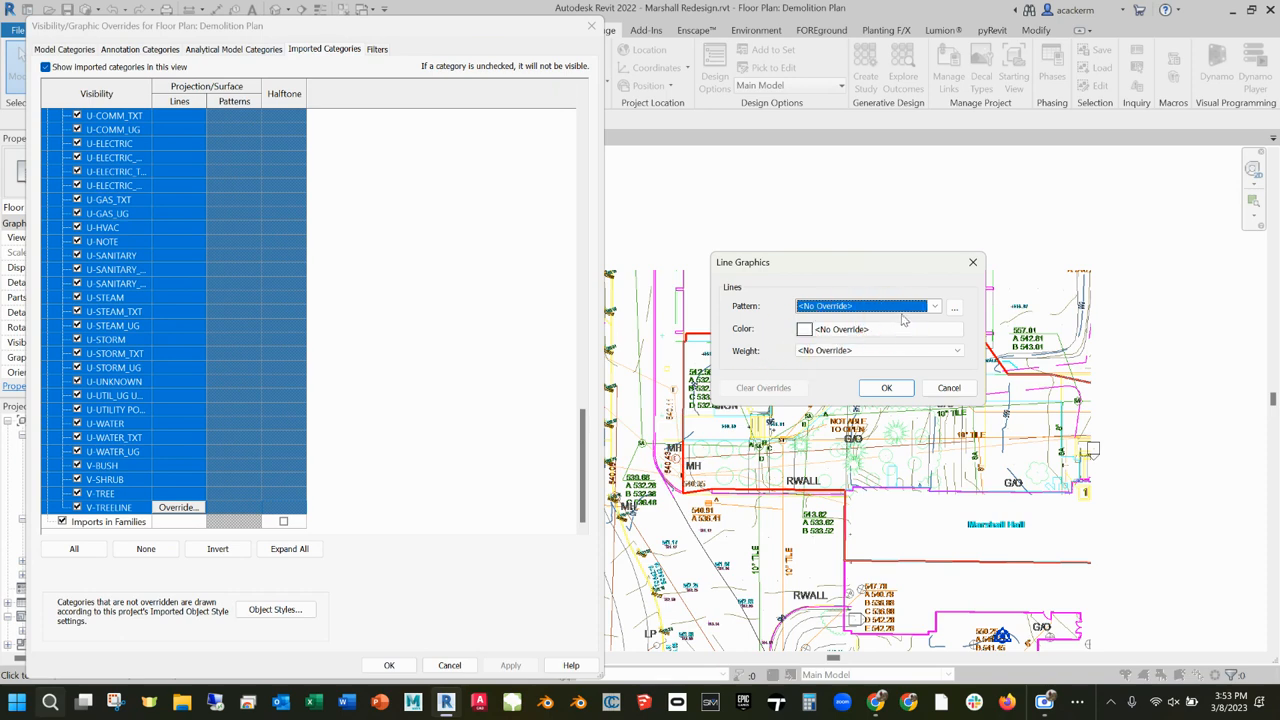
pyautogui.click(934, 308)
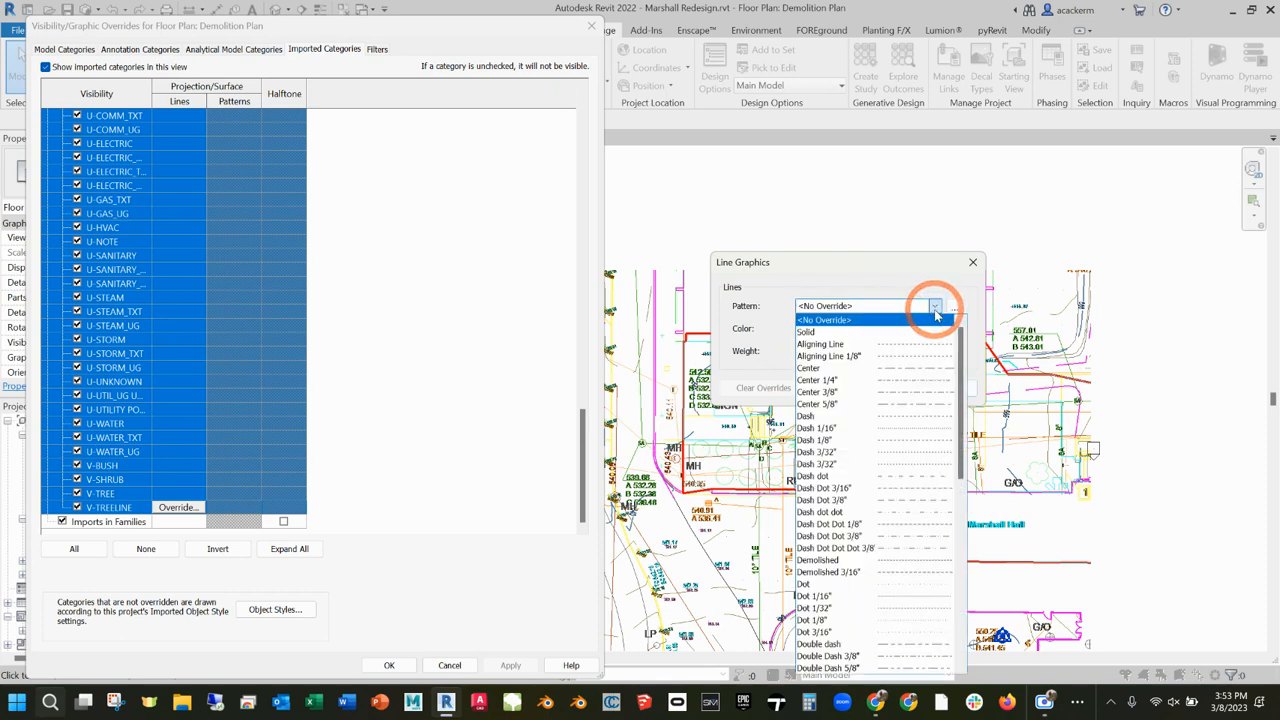
pyautogui.click(934, 308)
pyautogui.click(935, 329)
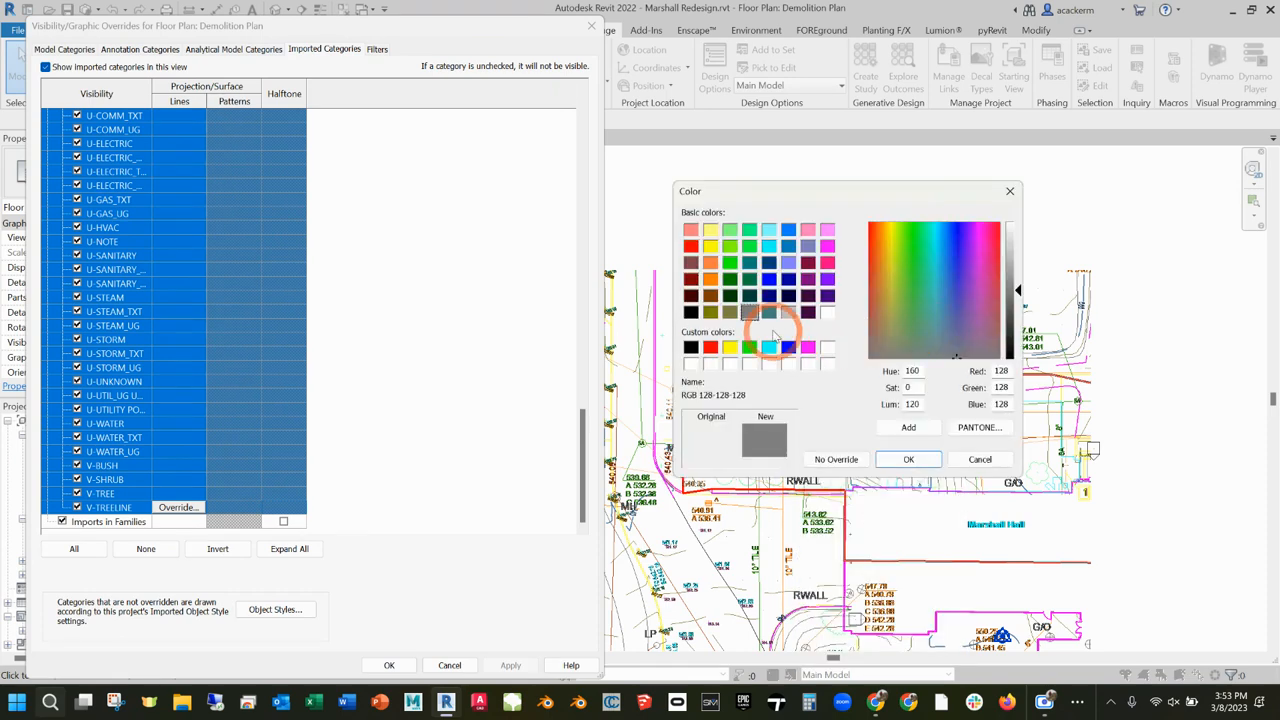
pyautogui.click(788, 313)
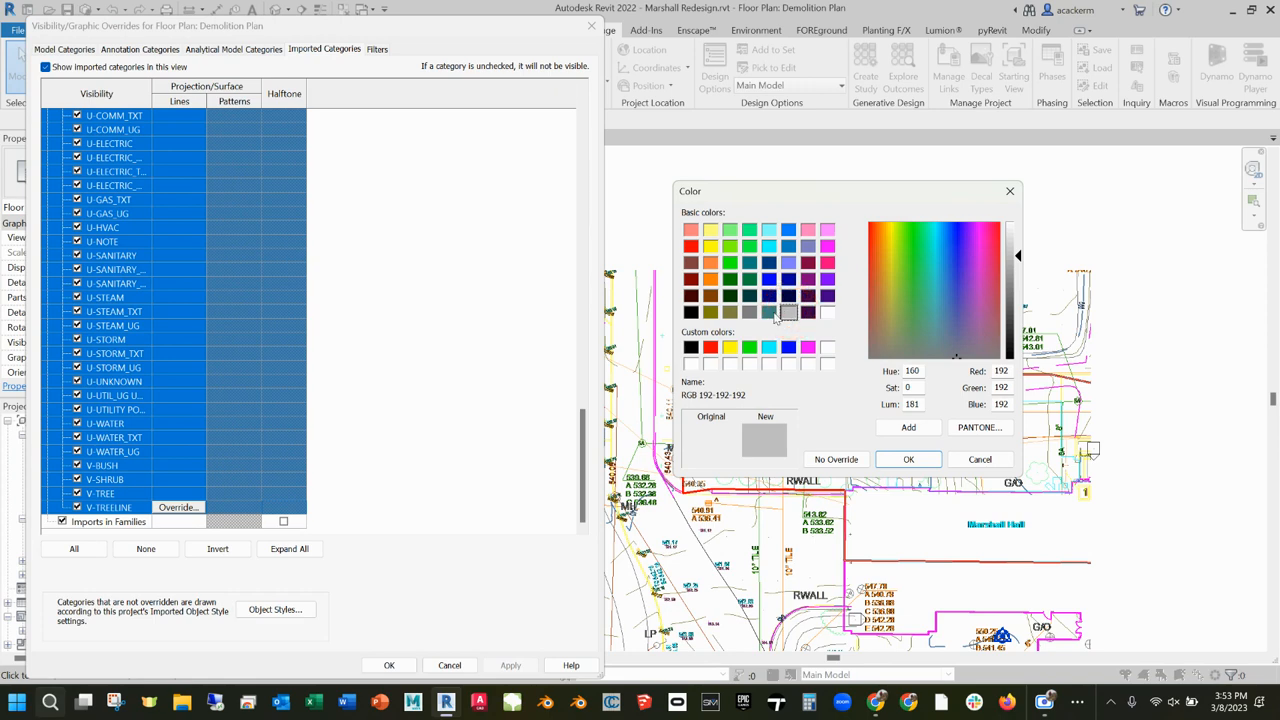
pyautogui.click(906, 459)
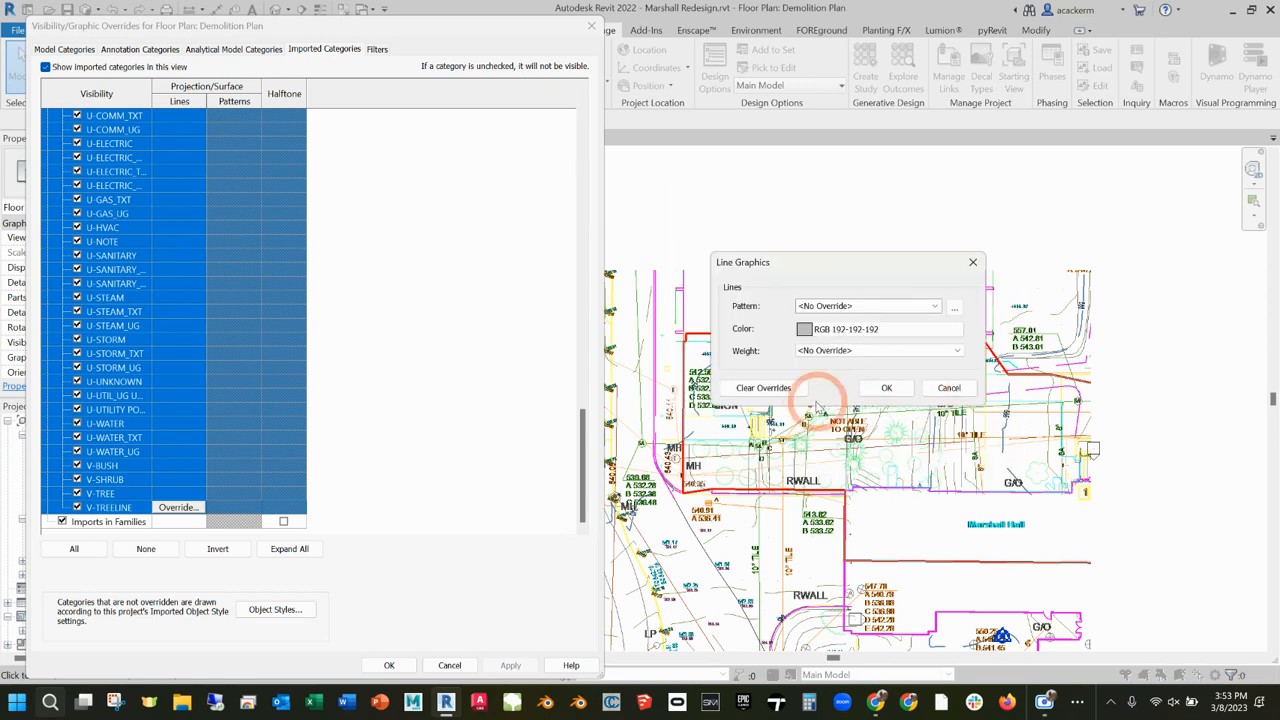
pyautogui.click(884, 389)
pyautogui.click(510, 665)
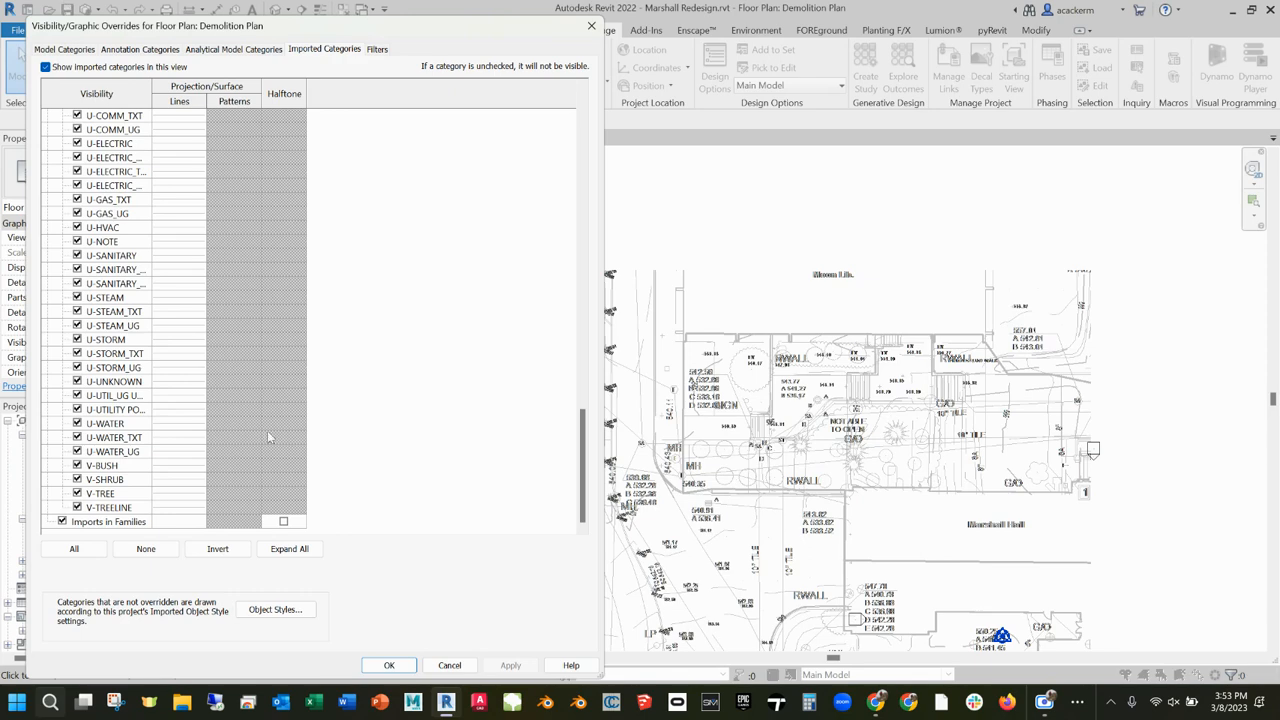
# - Accept the visibility overrides of the Demolition Plan and save the project
pyautogui.click(389, 665)
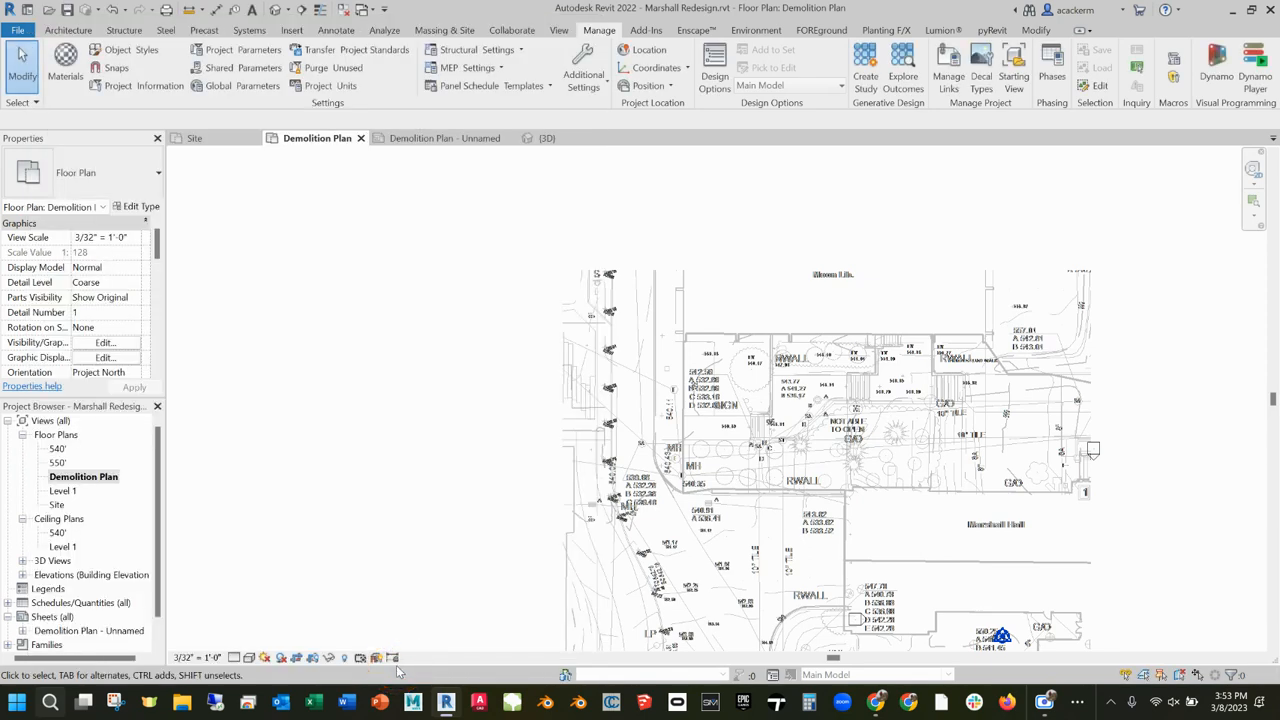
pyautogui.hotkey('ctrl', 's')
pyautogui.scroll(-2, 787, 458)
pyautogui.scroll(5, 787, 458)
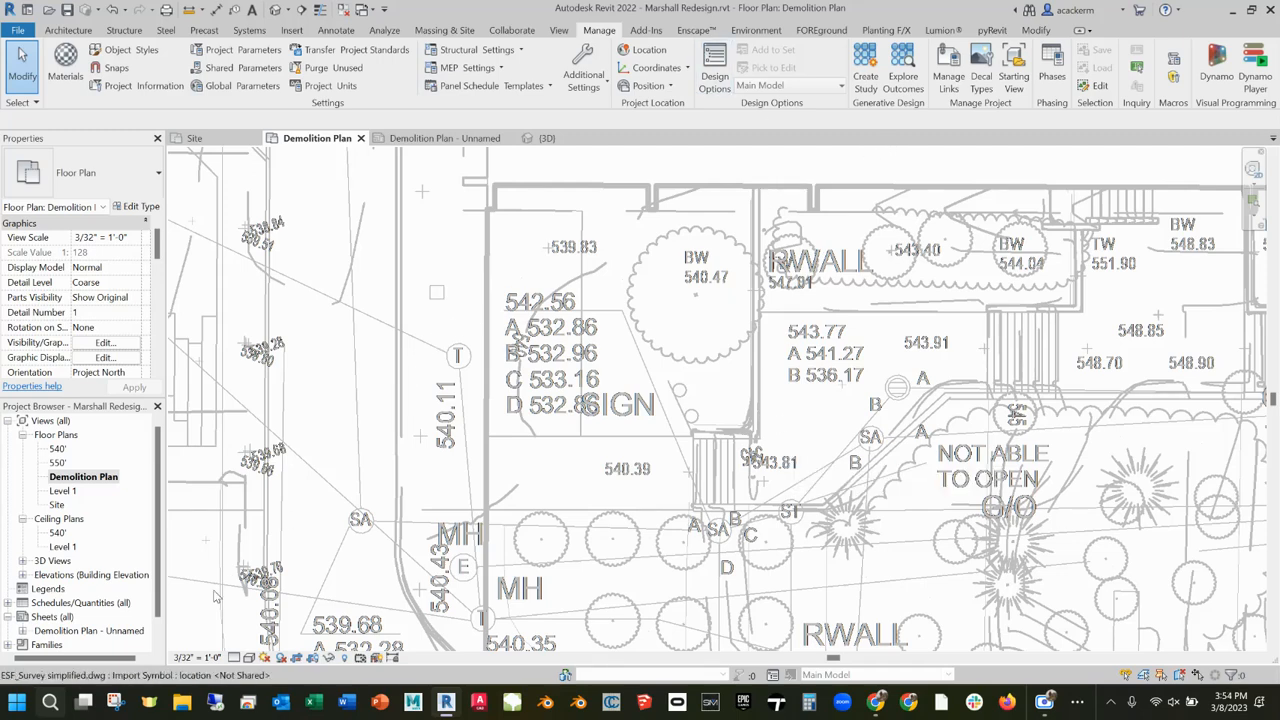
# - Set the line weight override of all ESF_Survey simplified.dwg layers to 1 and apply it, keeping the pattern without override
pyautogui.click(105, 342)
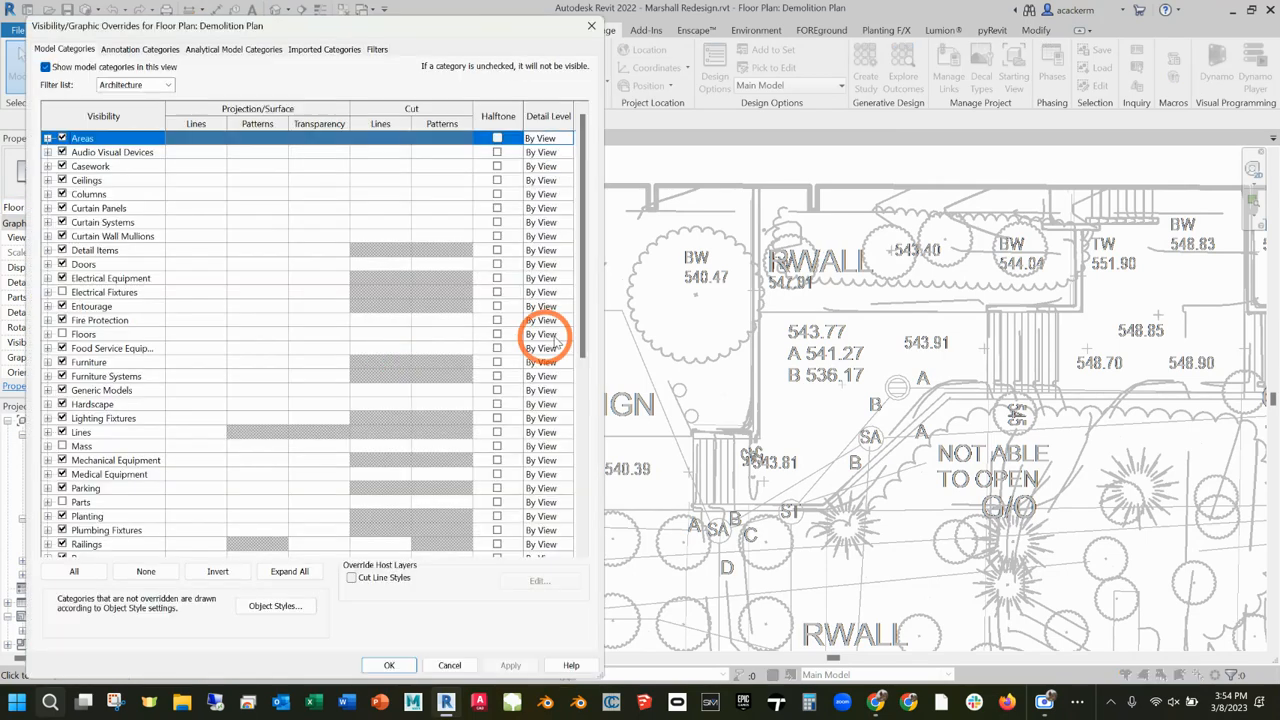
pyautogui.click(298, 52)
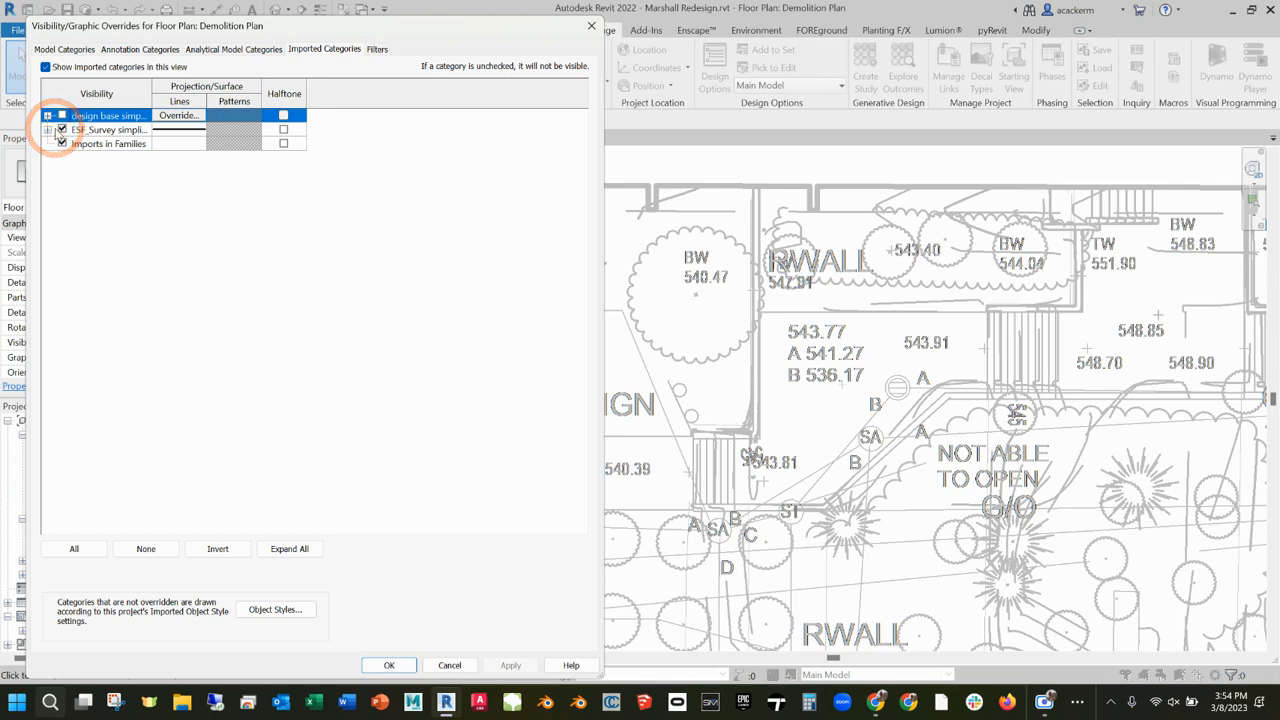
pyautogui.click(47, 116)
pyautogui.scroll(-4, 143, 343)
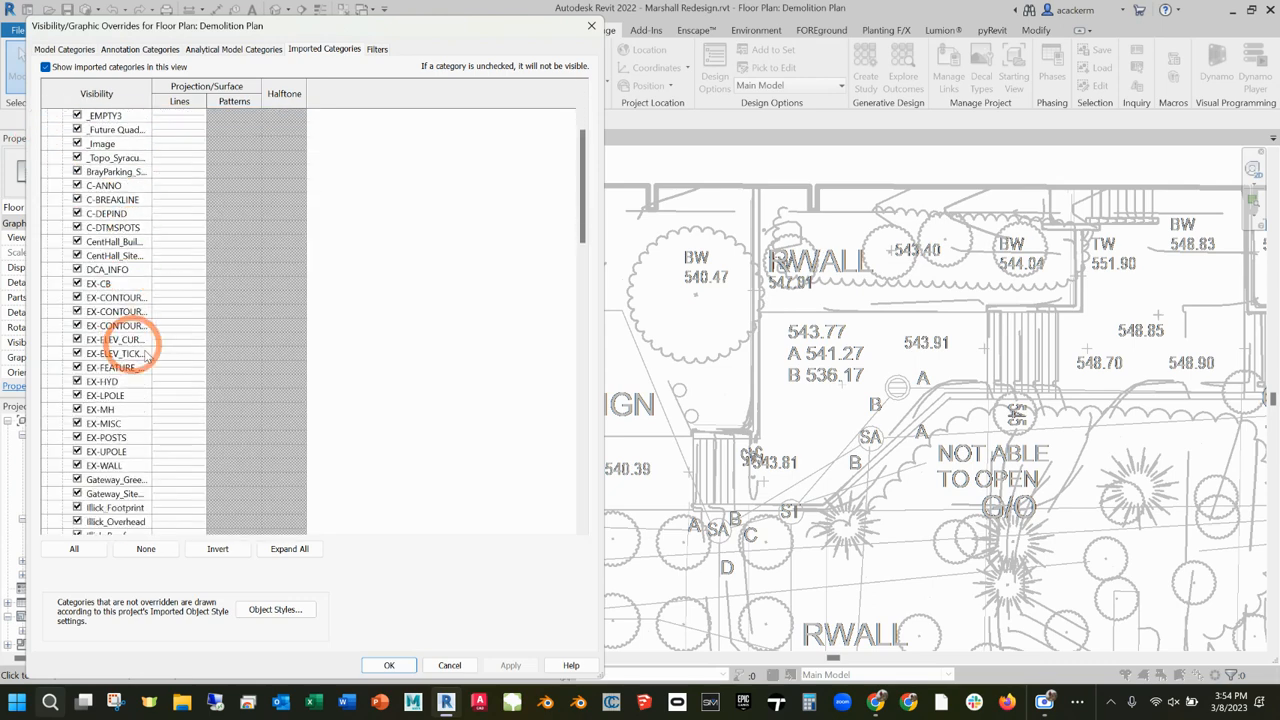
pyautogui.moveTo(582, 247); pyautogui.dragTo(223, 576)
pyautogui.moveTo(586, 238); pyautogui.dragTo(609, 514)
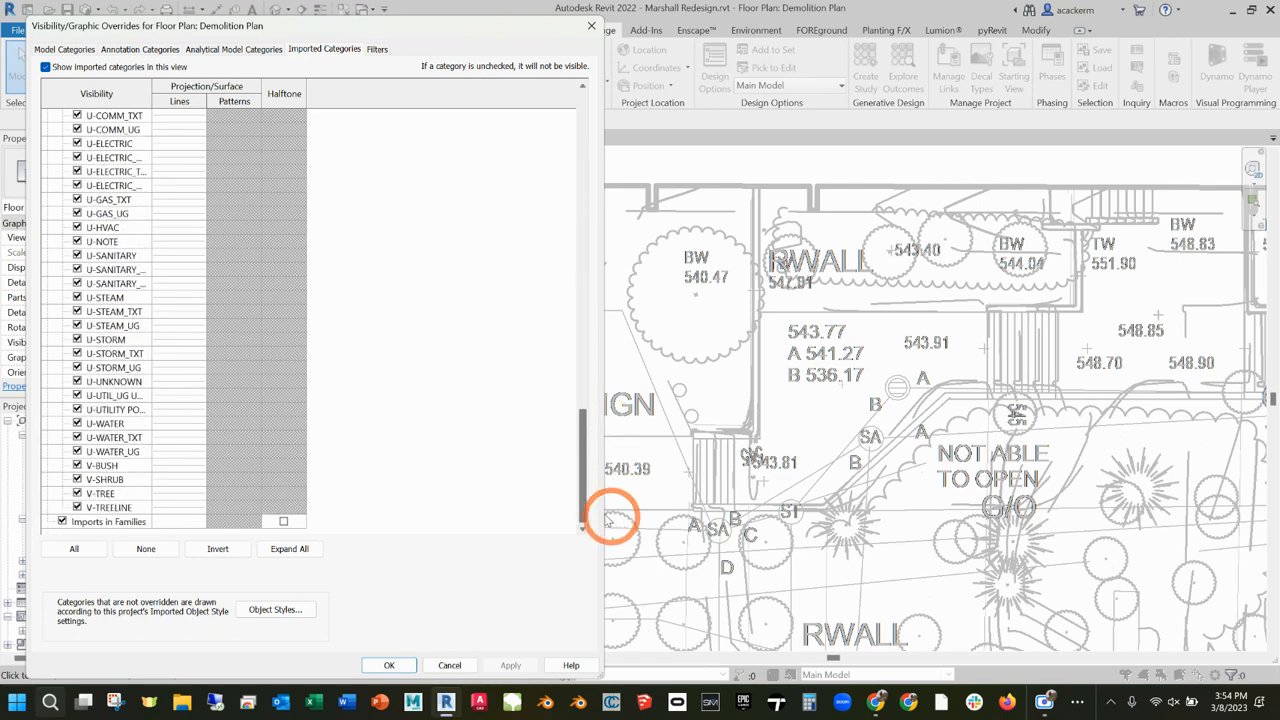
pyautogui.keyDown('shift'); pyautogui.click(121, 507); pyautogui.keyUp('shift')
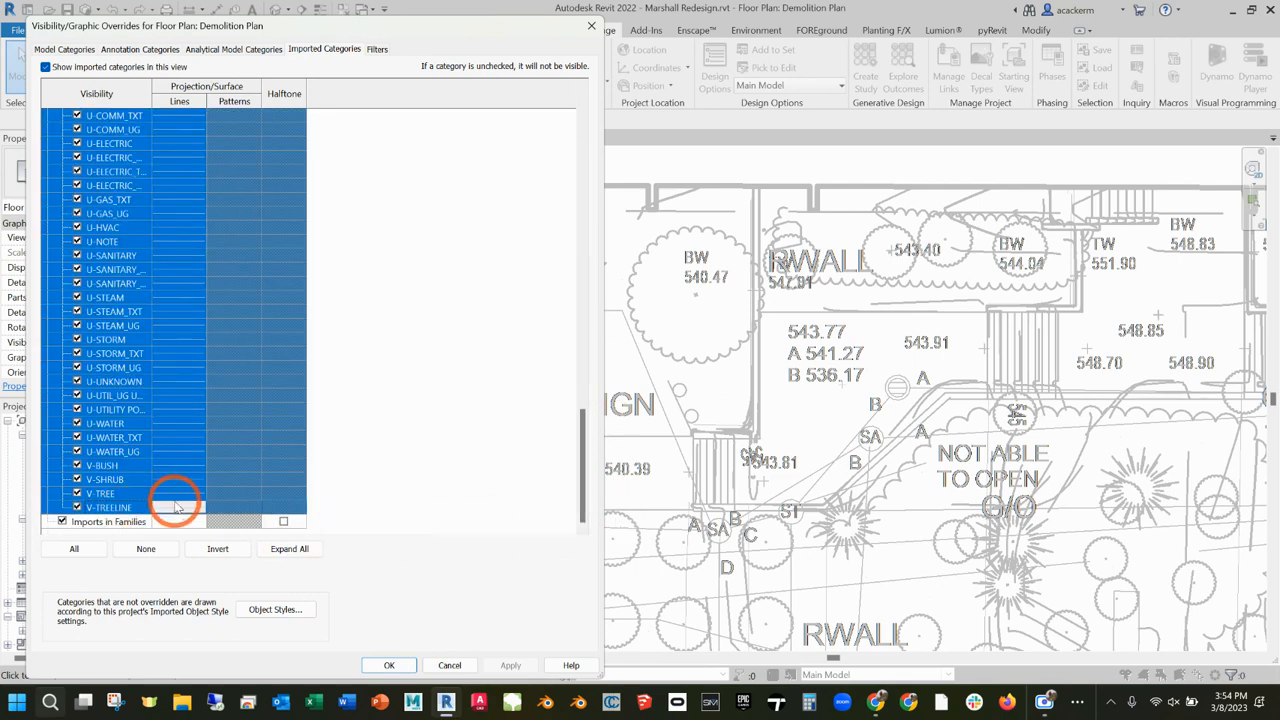
pyautogui.click(178, 508)
pyautogui.click(934, 307)
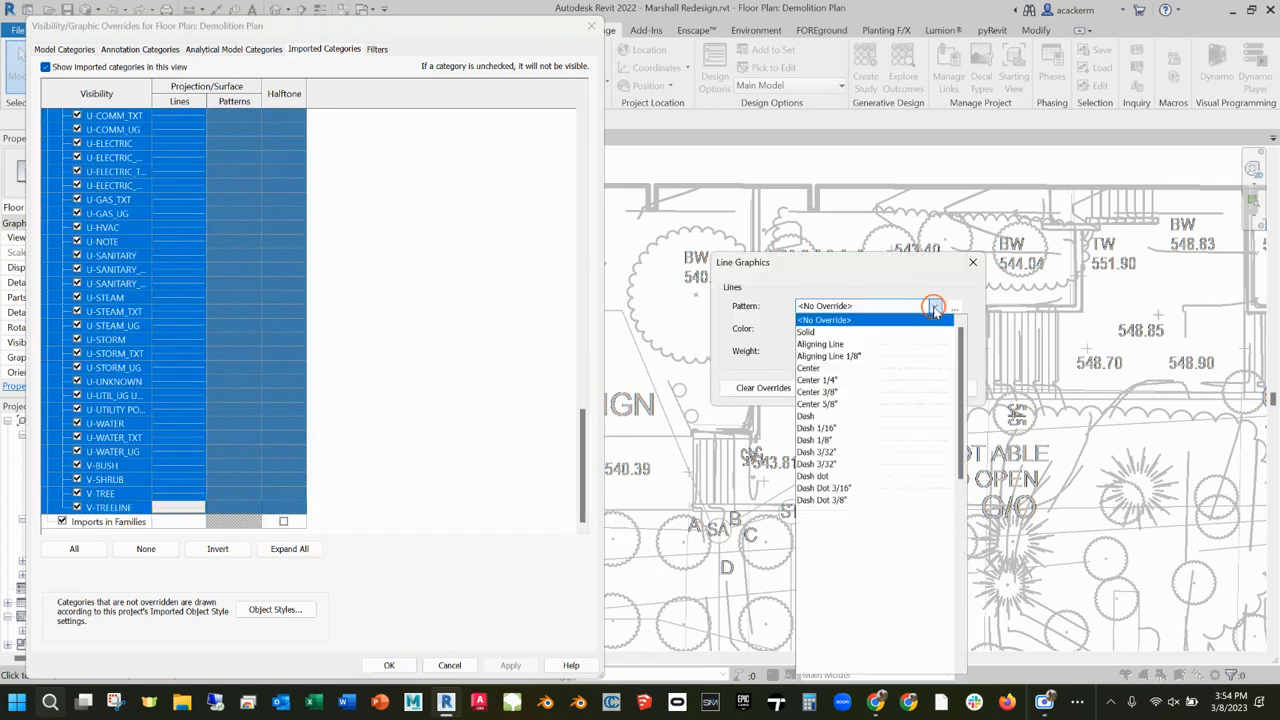
pyautogui.click(934, 307)
pyautogui.click(952, 349)
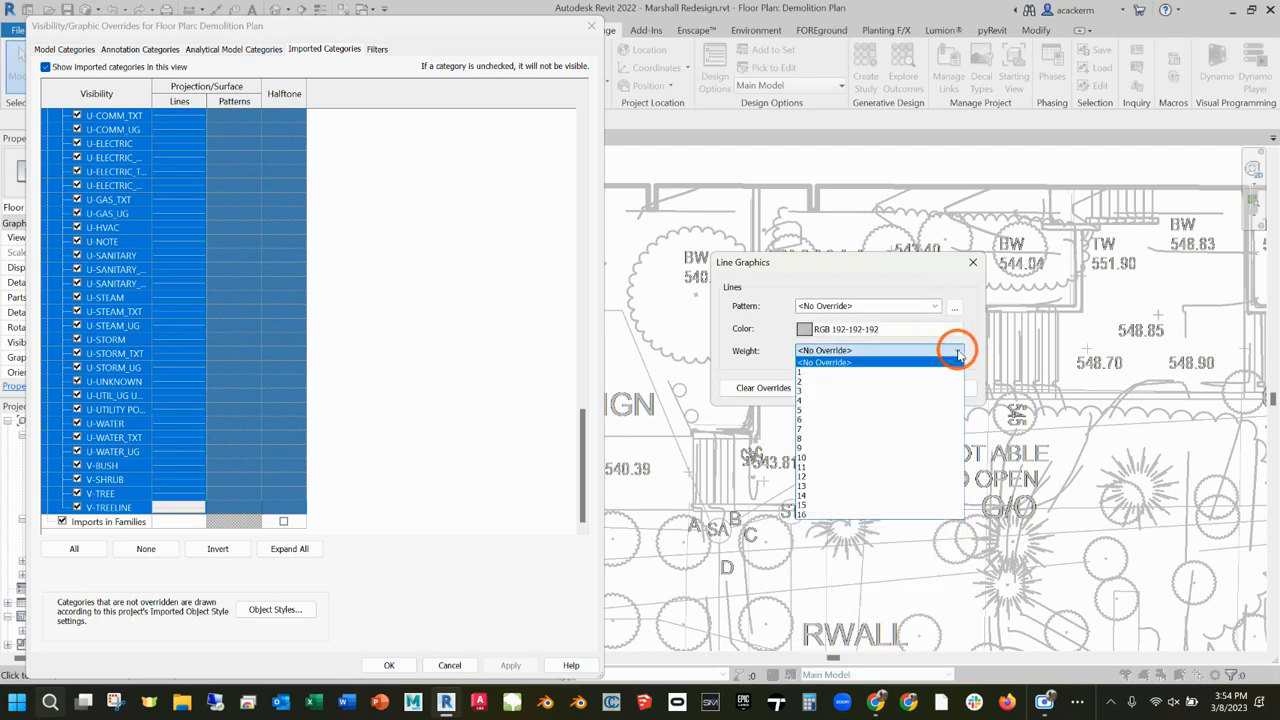
pyautogui.click(818, 372)
pyautogui.click(880, 389)
pyautogui.click(510, 665)
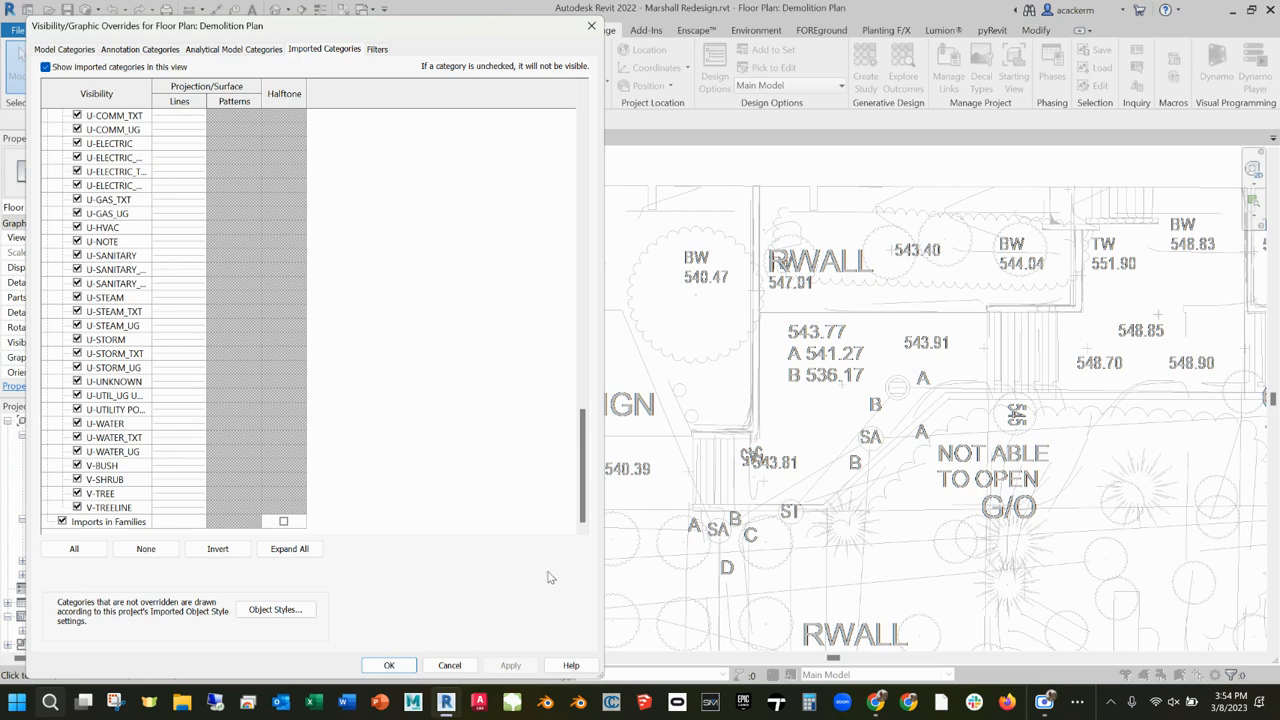
# - Set the line weight override of all layers in the imported ESF_Survey simplified.dwg to 2, apply it and accept the overrides
pyautogui.click(180, 508)
pyautogui.scroll(3, 175, 480)
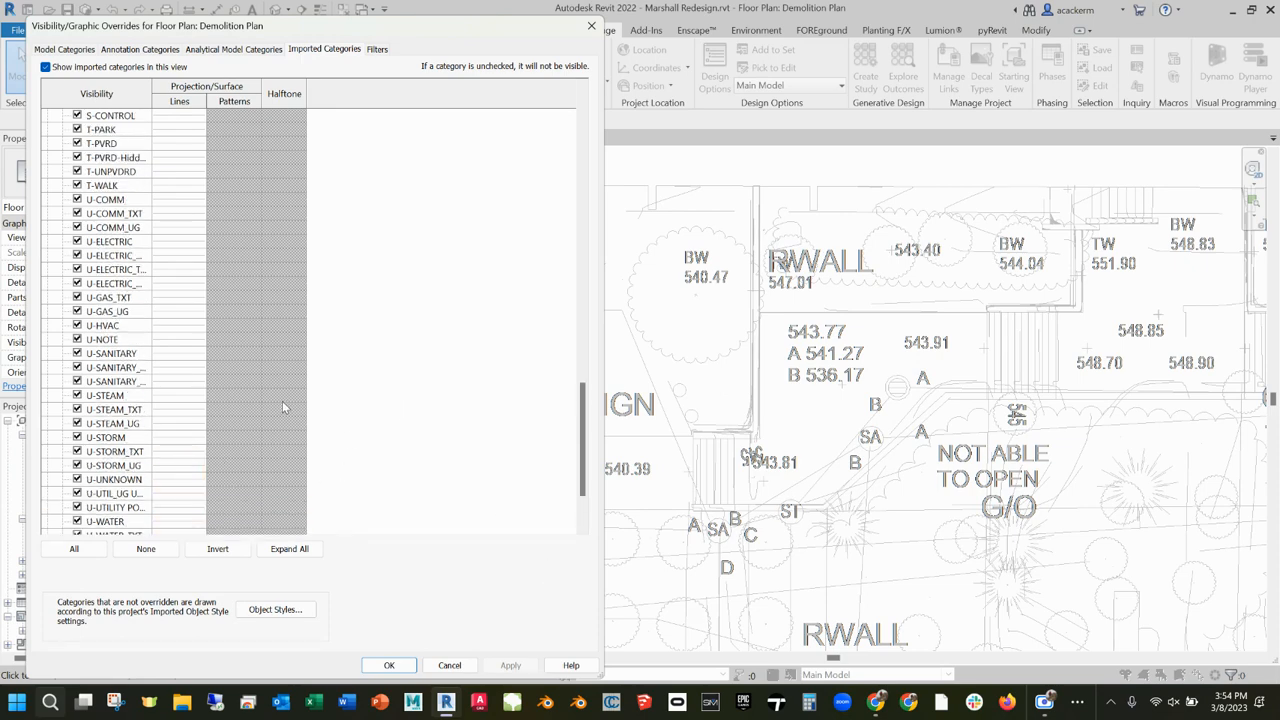
pyautogui.moveTo(582, 430); pyautogui.dragTo(568, 143)
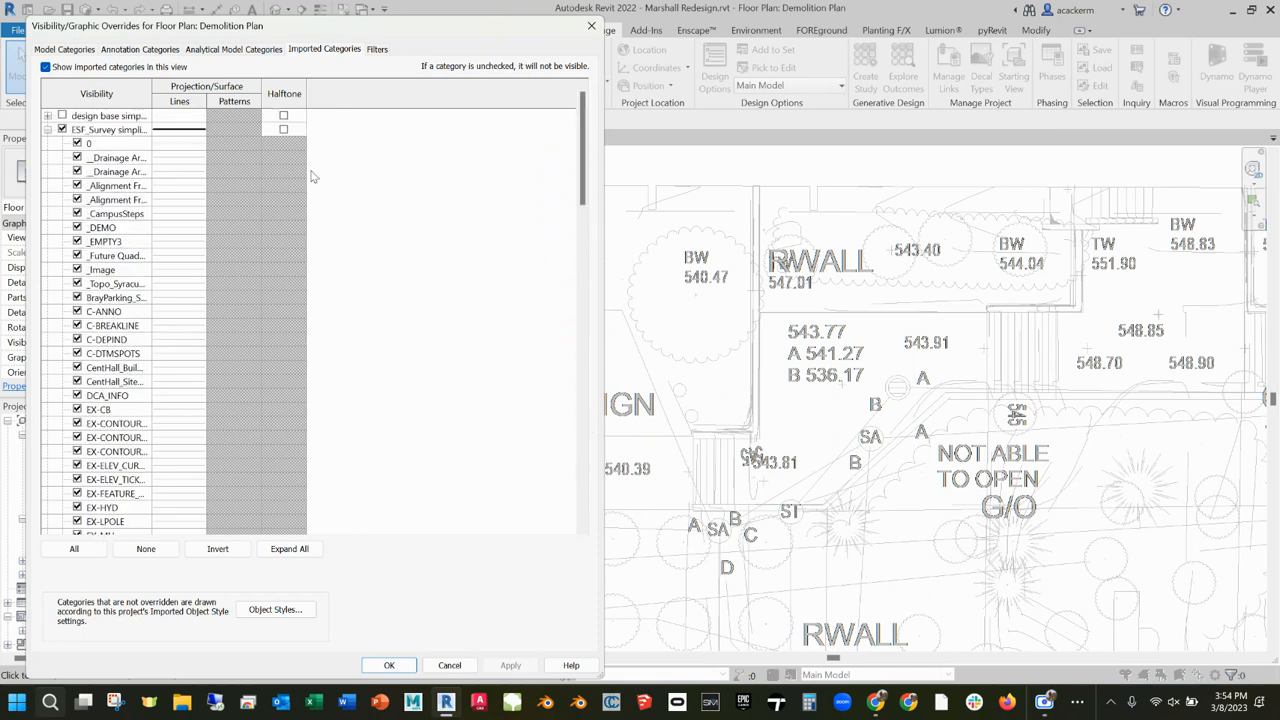
pyautogui.keyDown('shift'); pyautogui.click(125, 143); pyautogui.keyUp('shift')
pyautogui.click(178, 143)
pyautogui.click(178, 143)
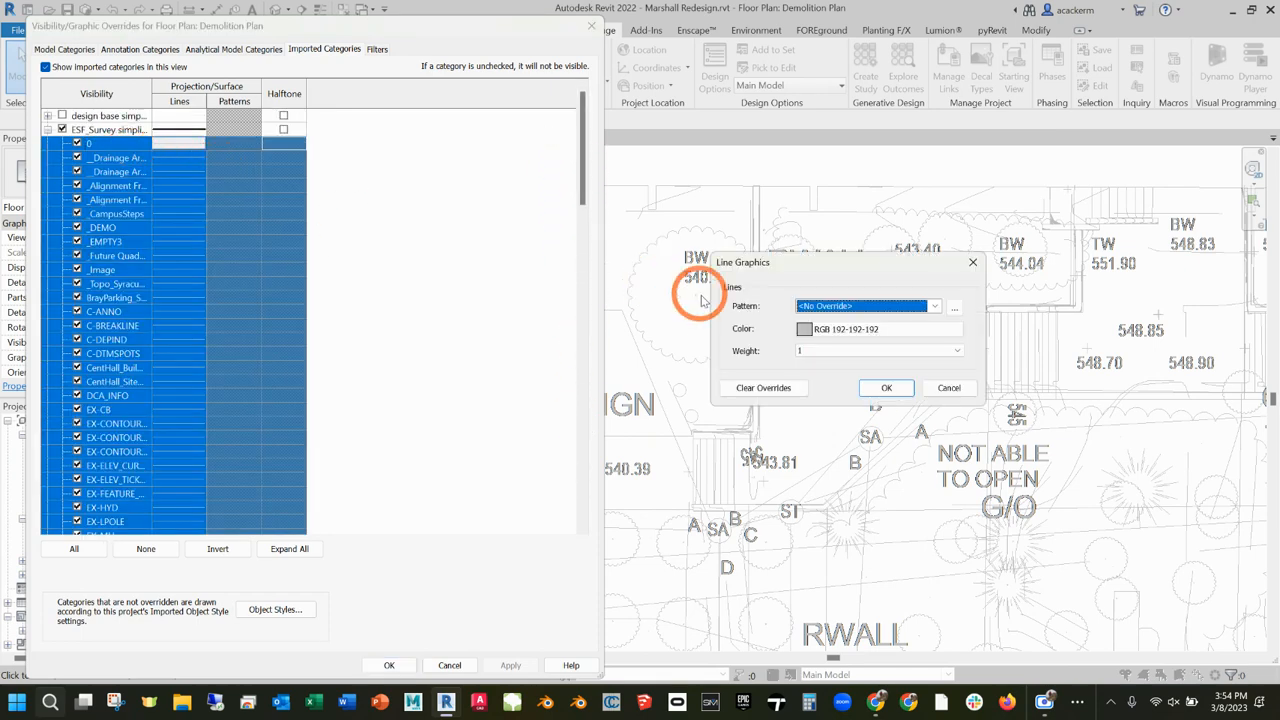
pyautogui.click(866, 350)
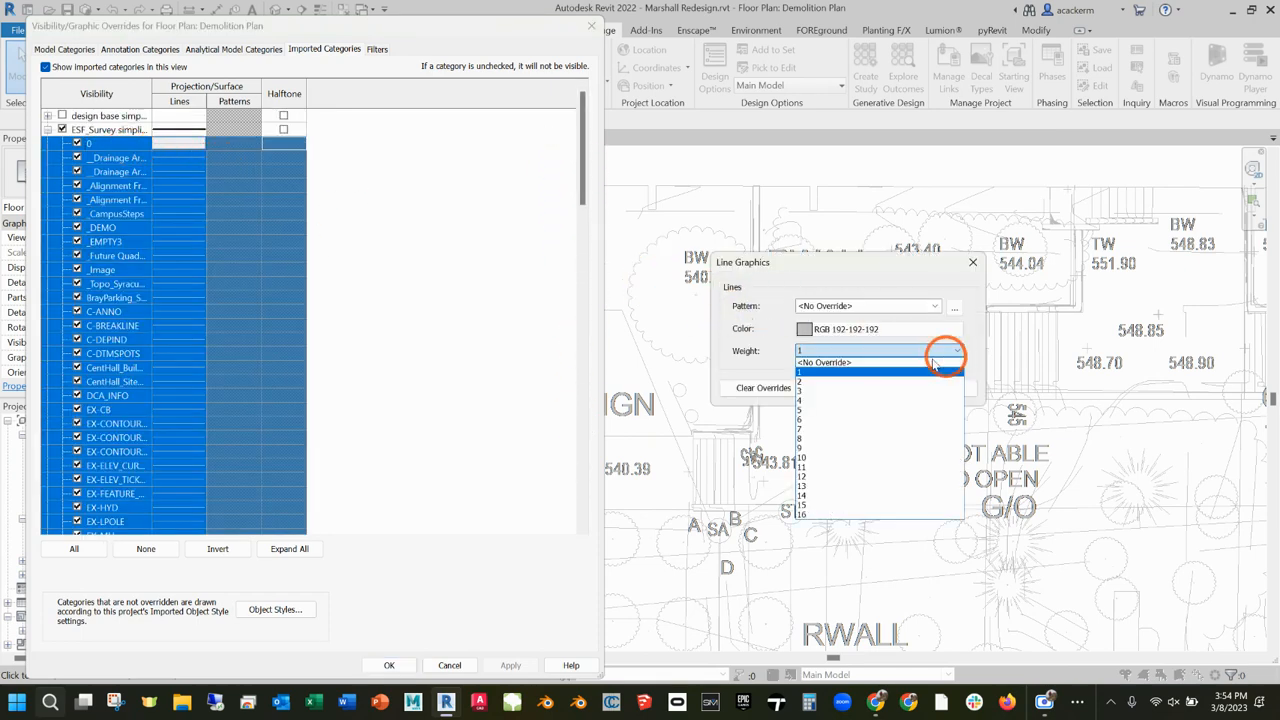
pyautogui.click(840, 382)
pyautogui.click(867, 390)
pyautogui.click(510, 665)
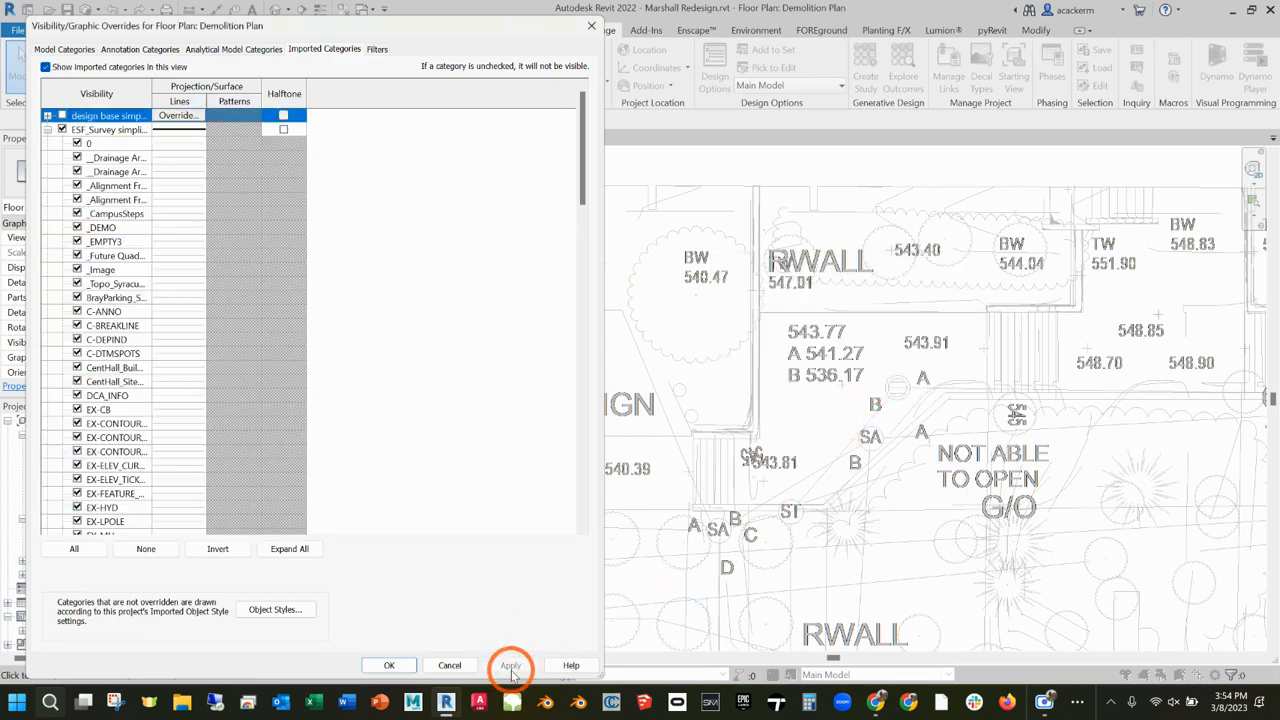
pyautogui.click(389, 665)
# - Inspect the survey linework in the Demolition Plan view and save the project
pyautogui.click(640, 470)
pyautogui.scroll(-2, 653, 478)
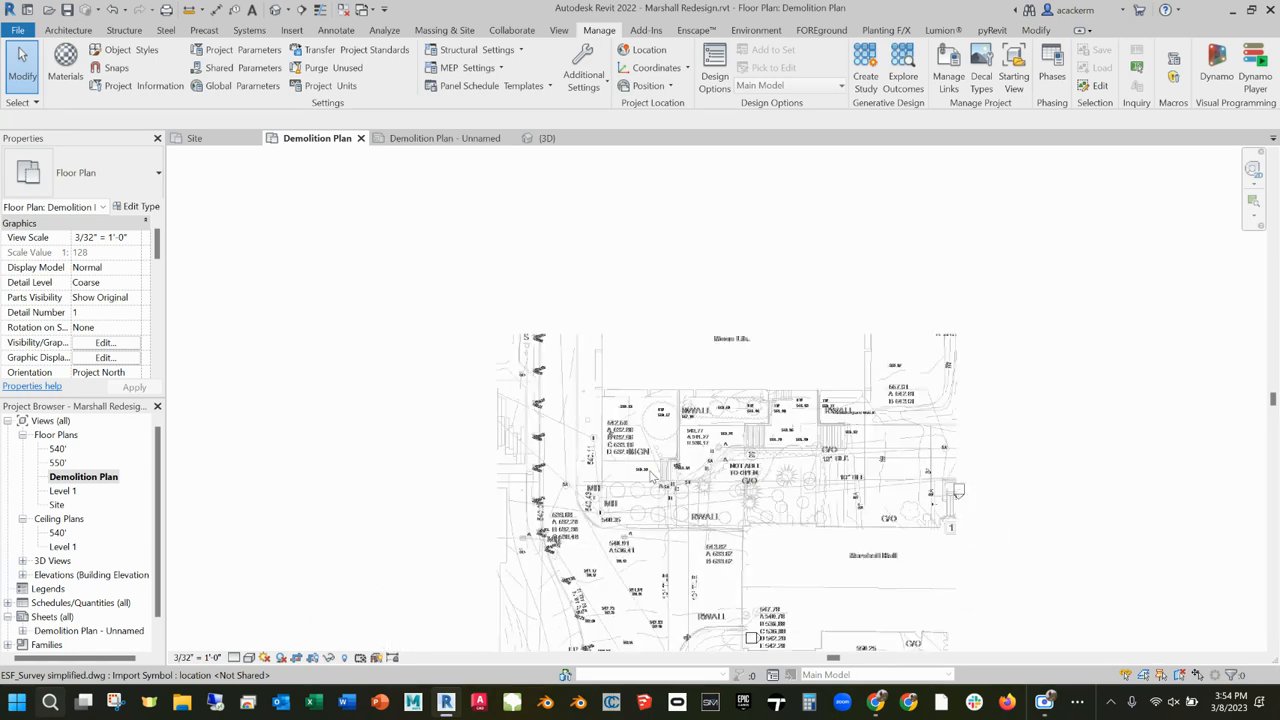
pyautogui.scroll(3, 729, 432)
pyautogui.scroll(5, 729, 432)
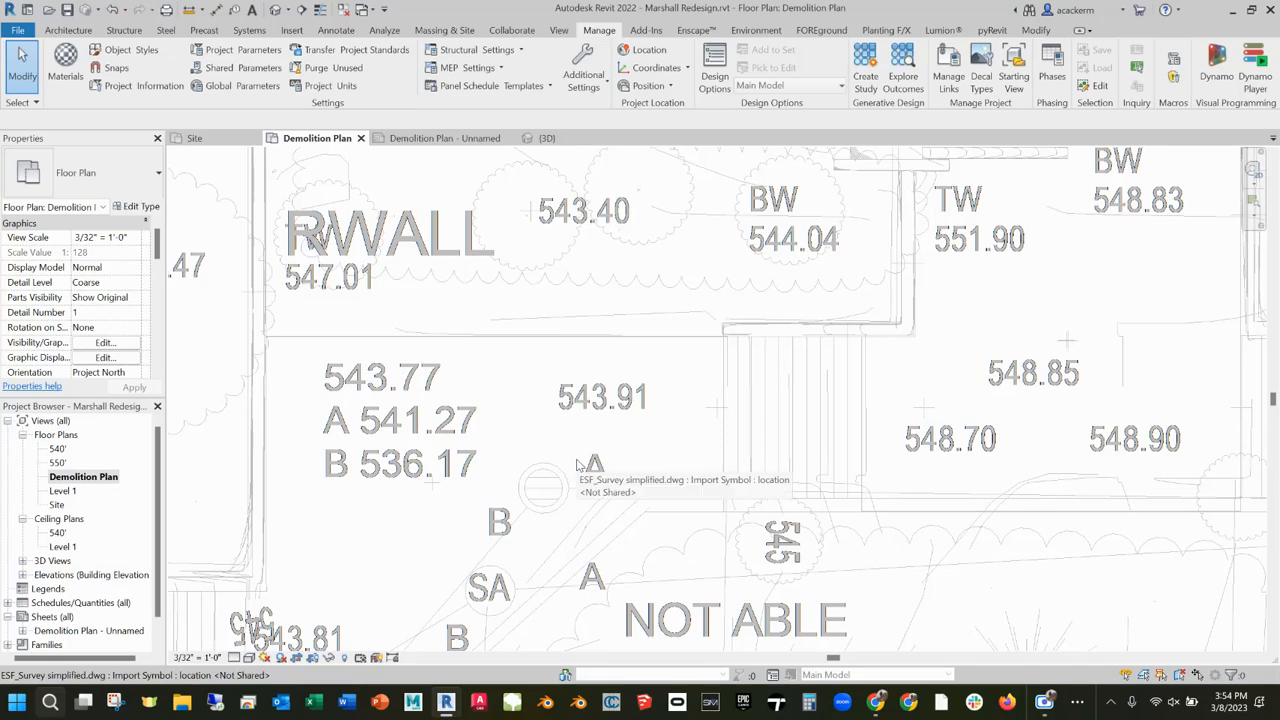
pyautogui.hotkey('ctrl', 's')
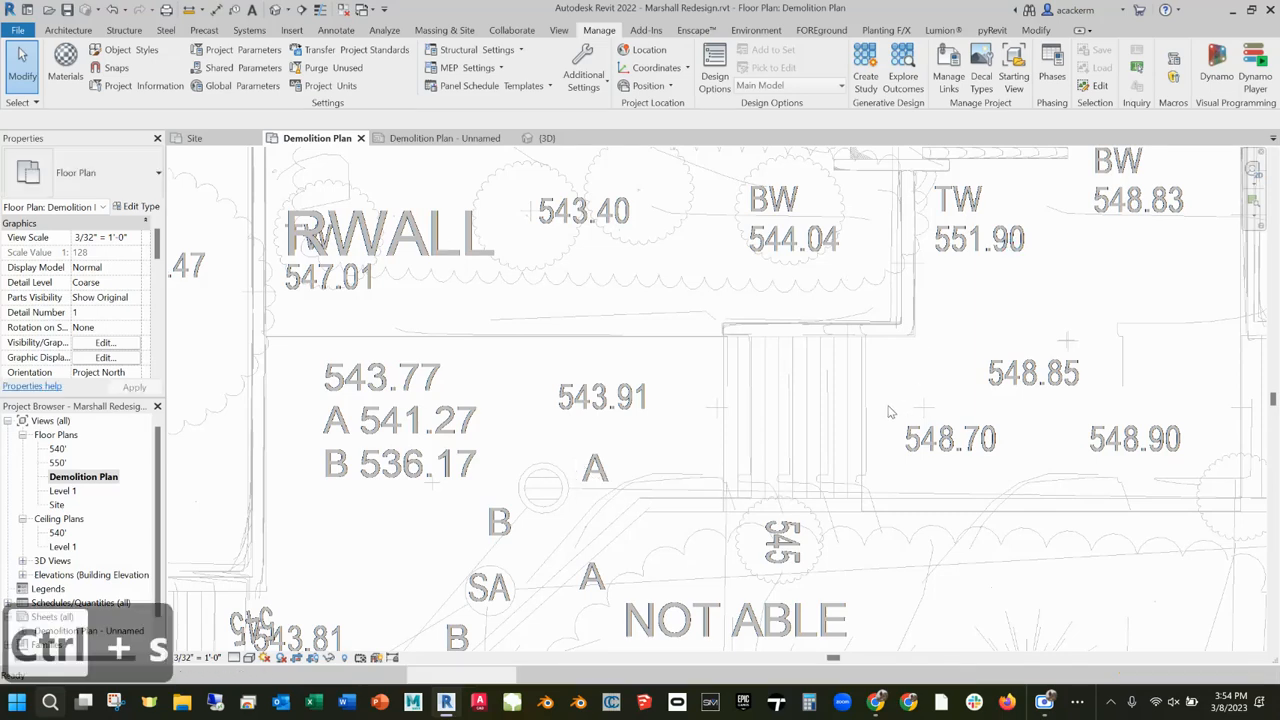
# - Switch to the Demolition Plan sheet and review how the survey appears across the whole sheet
pyautogui.scroll(-5, 597, 395)
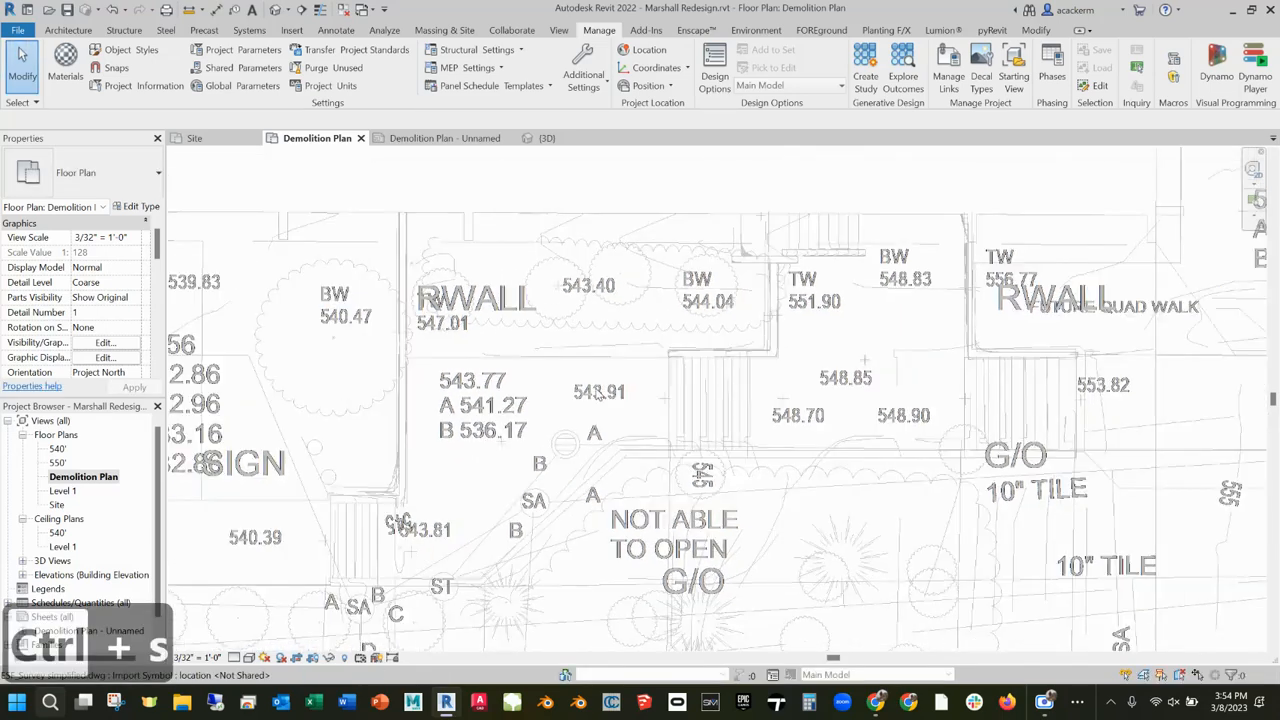
pyautogui.scroll(-2, 597, 395)
pyautogui.moveTo(614, 457); pyautogui.dragTo(646, 327, button='middle')
pyautogui.click(425, 138)
pyautogui.click(646, 377)
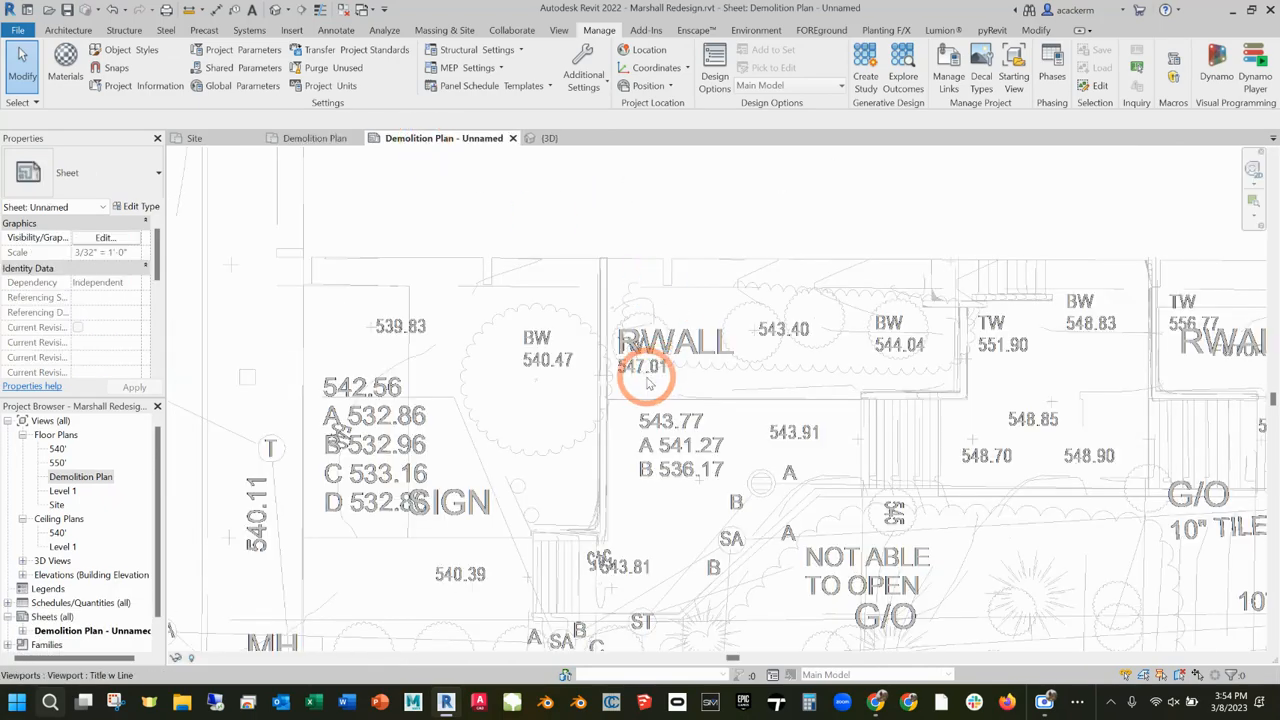
pyautogui.scroll(-8, 646, 383)
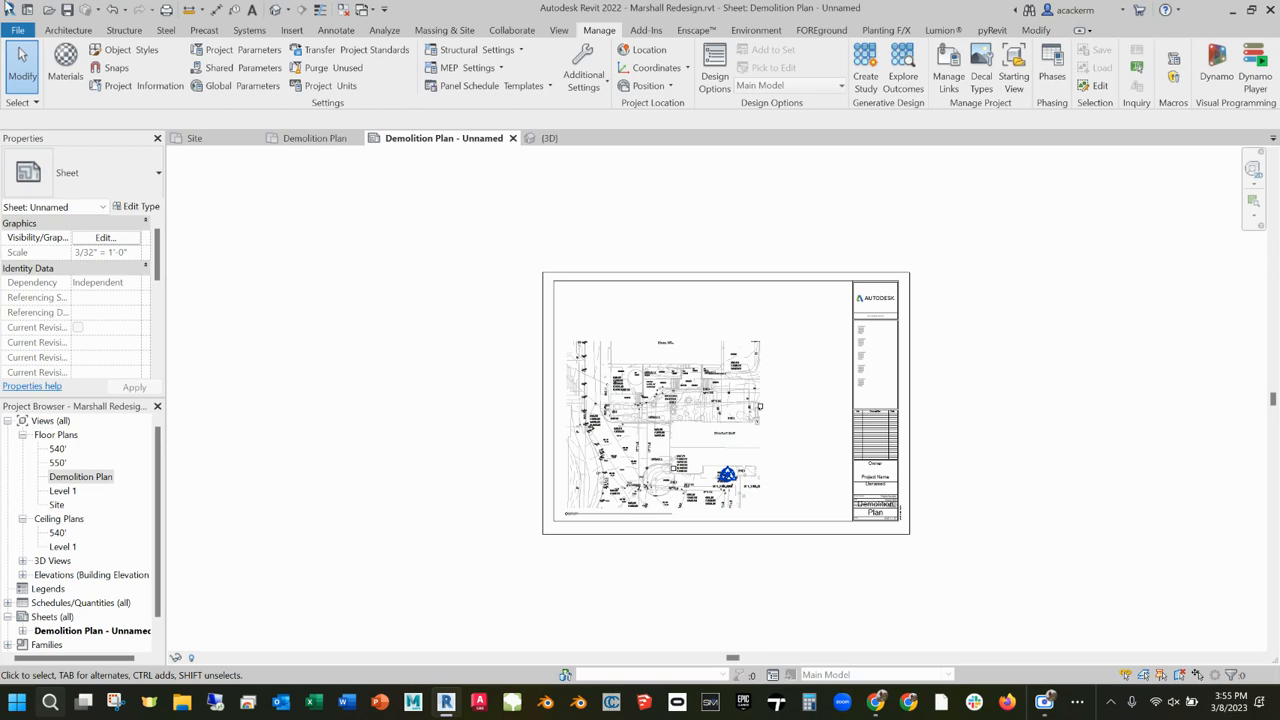
pyautogui.scroll(7, 679, 484)
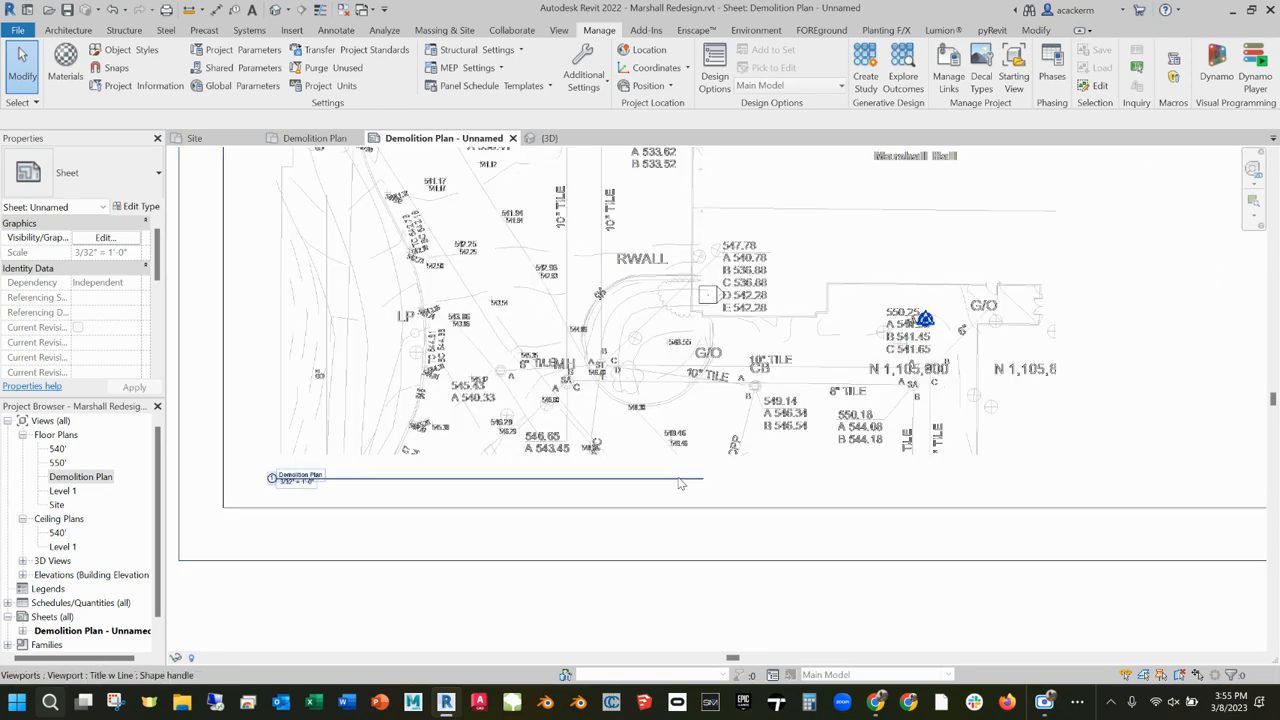
pyautogui.click(679, 484)
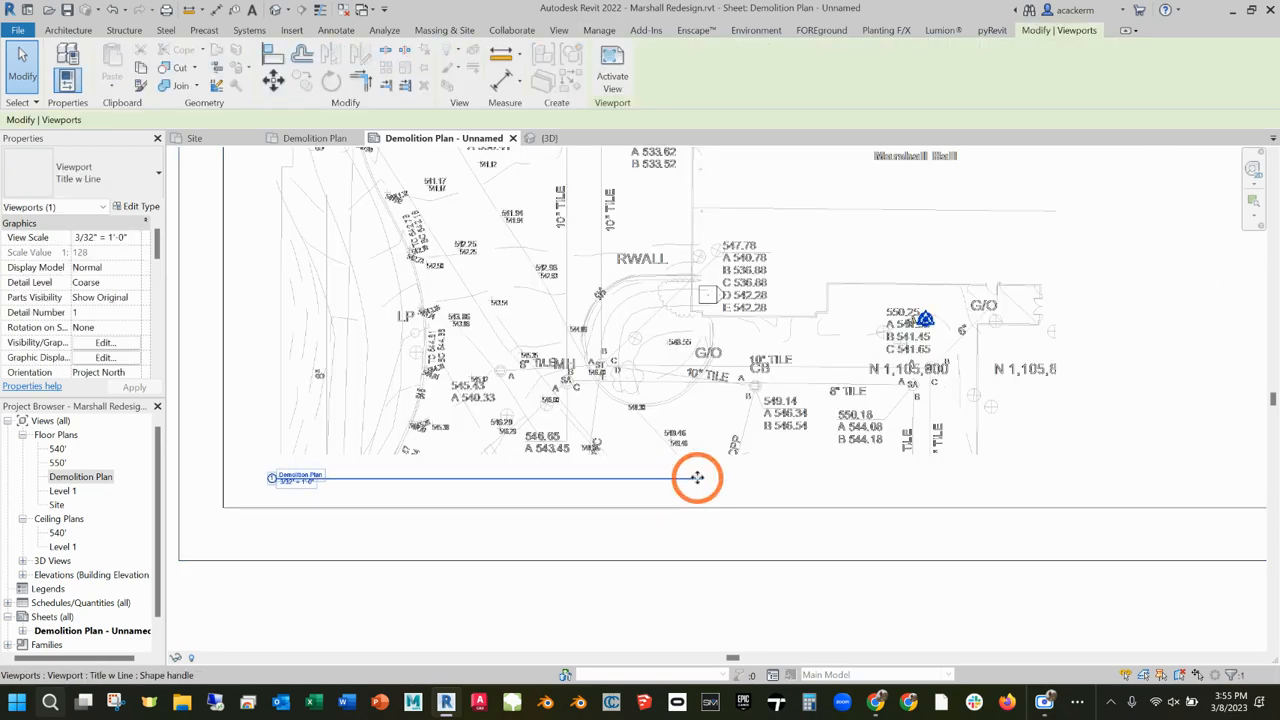
pyautogui.doubleClick(280, 484)
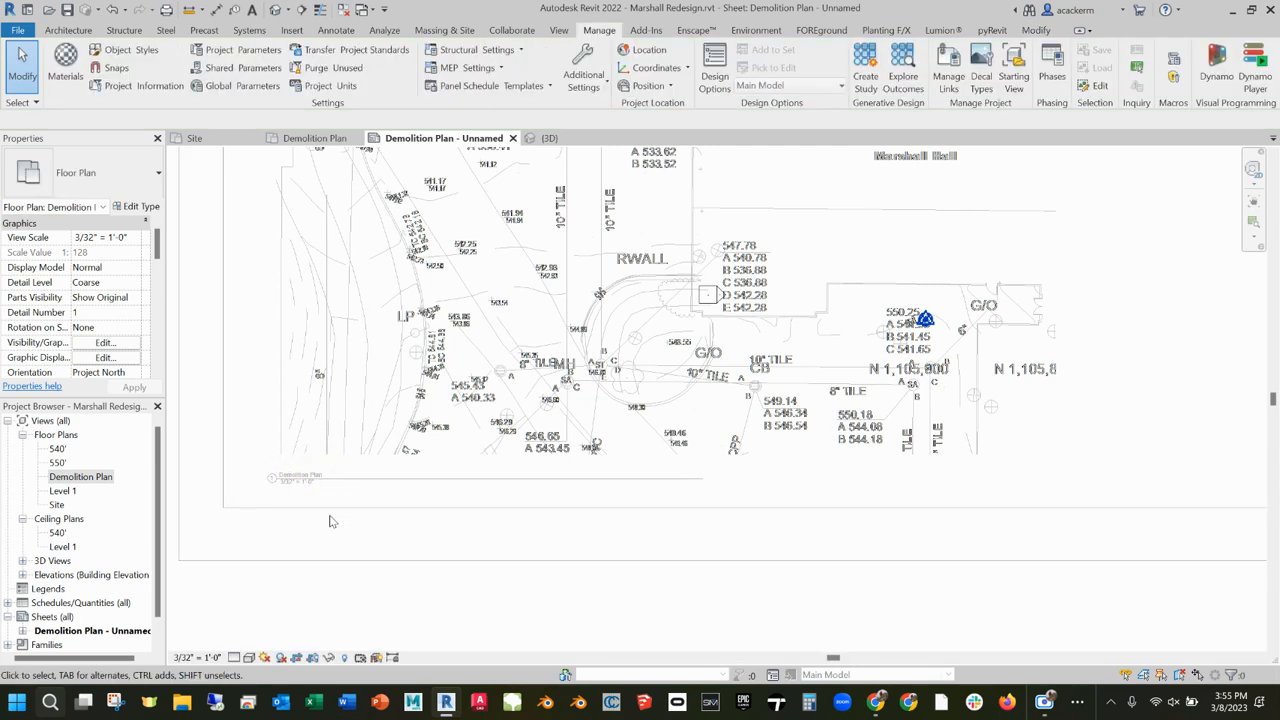
pyautogui.doubleClick(323, 485)
pyautogui.click(700, 502)
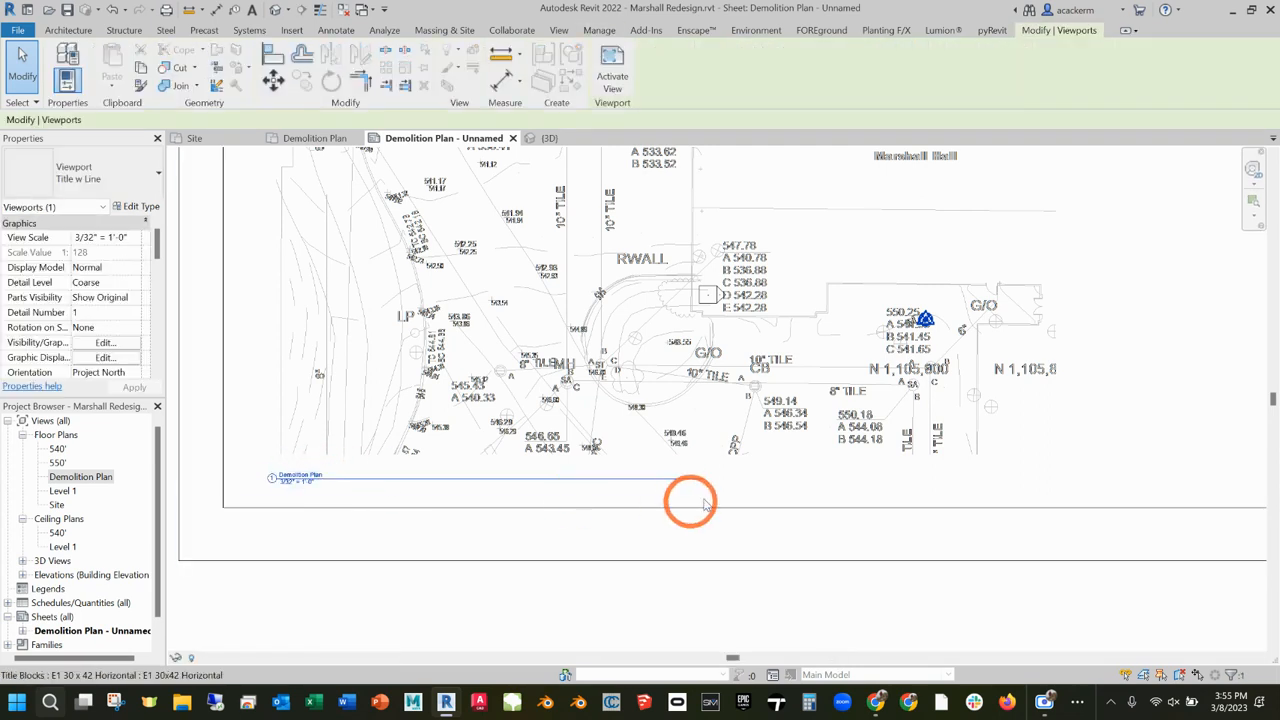
pyautogui.scroll(5, 276, 481)
pyautogui.click(278, 466)
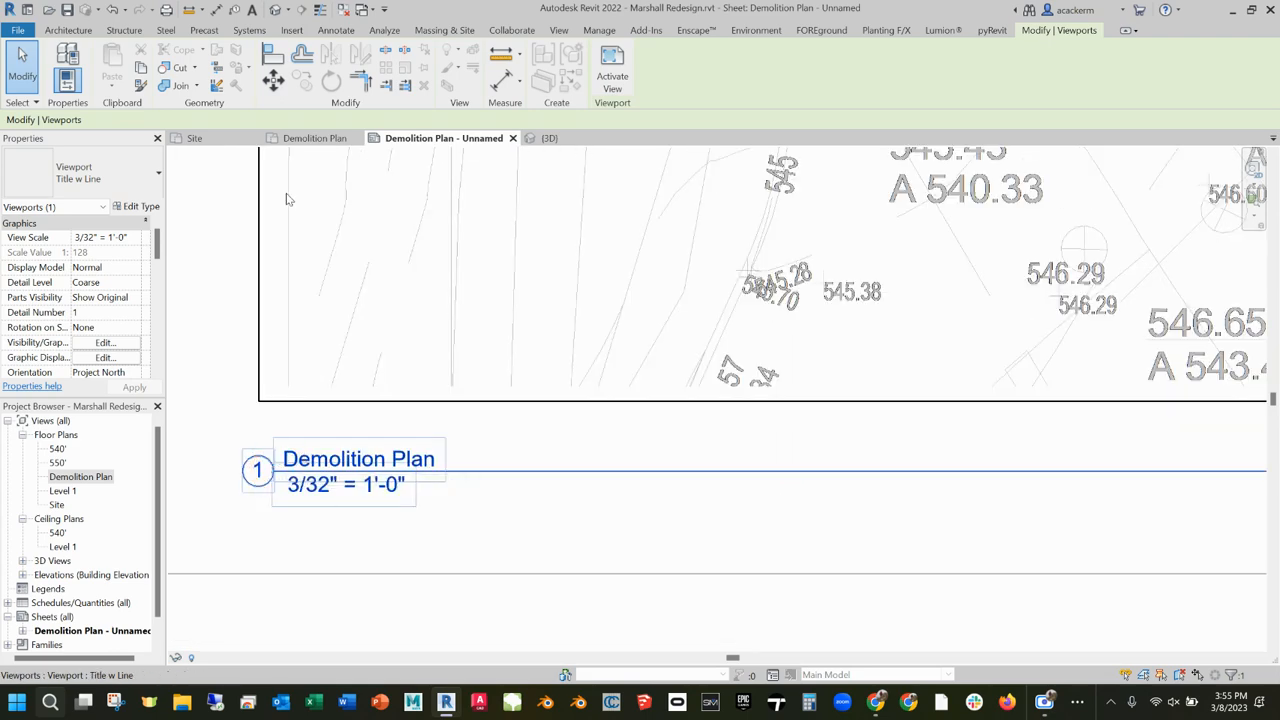
pyautogui.click(611, 471)
pyautogui.scroll(-3, 612, 473)
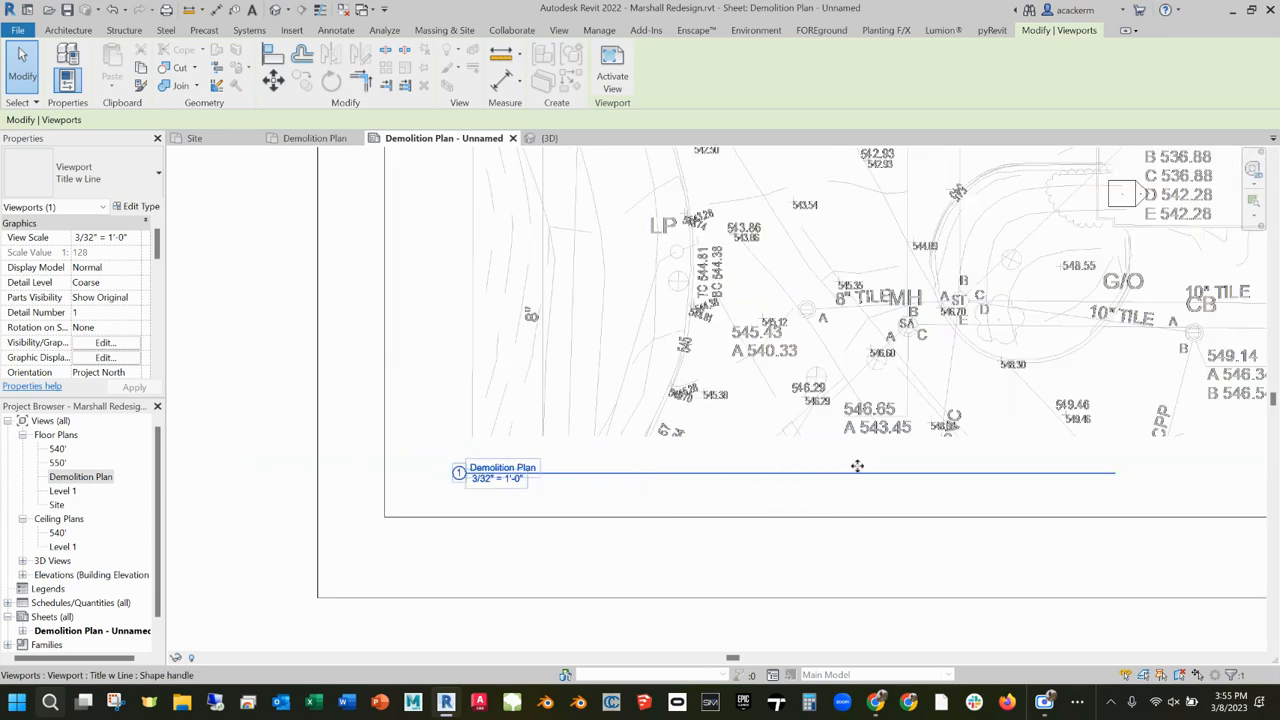
pyautogui.scroll(-2, 850, 465)
pyautogui.click(461, 301)
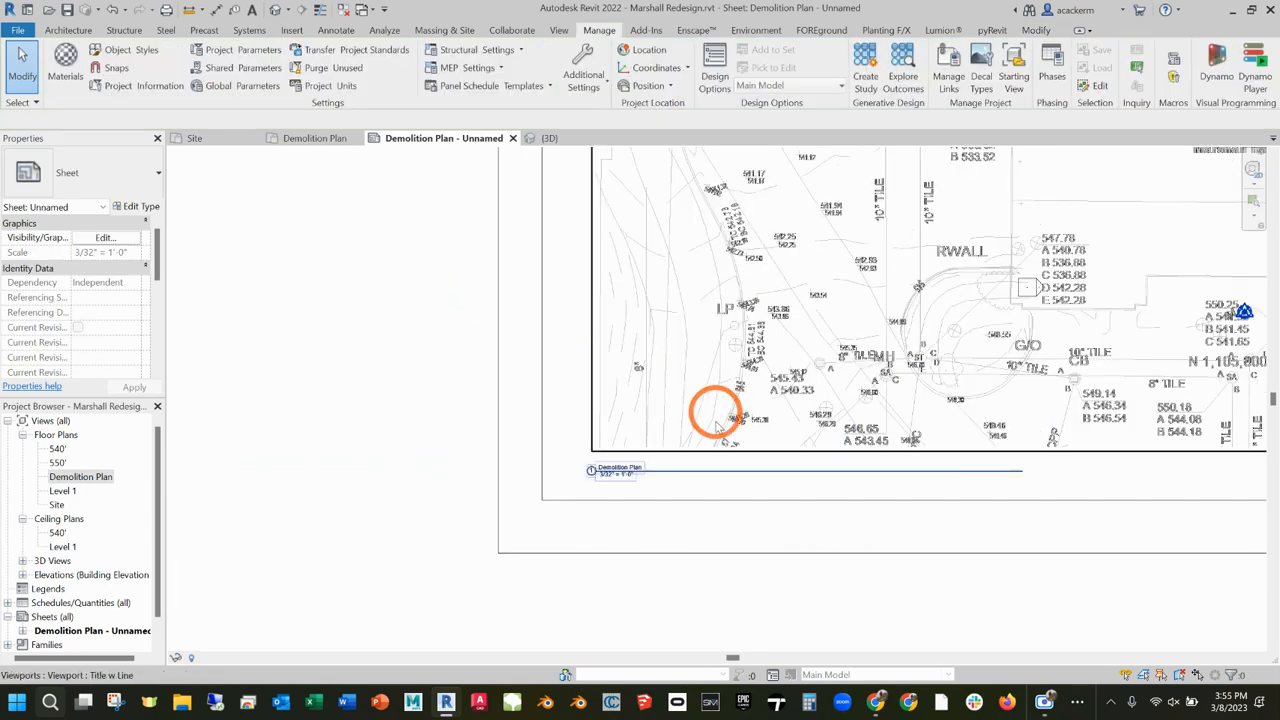
# - Try moving the Demolition Plan viewport title down toward the sheet border, and undo the move
pyautogui.click(1031, 483)
pyautogui.moveTo(1031, 483); pyautogui.dragTo(986, 494)
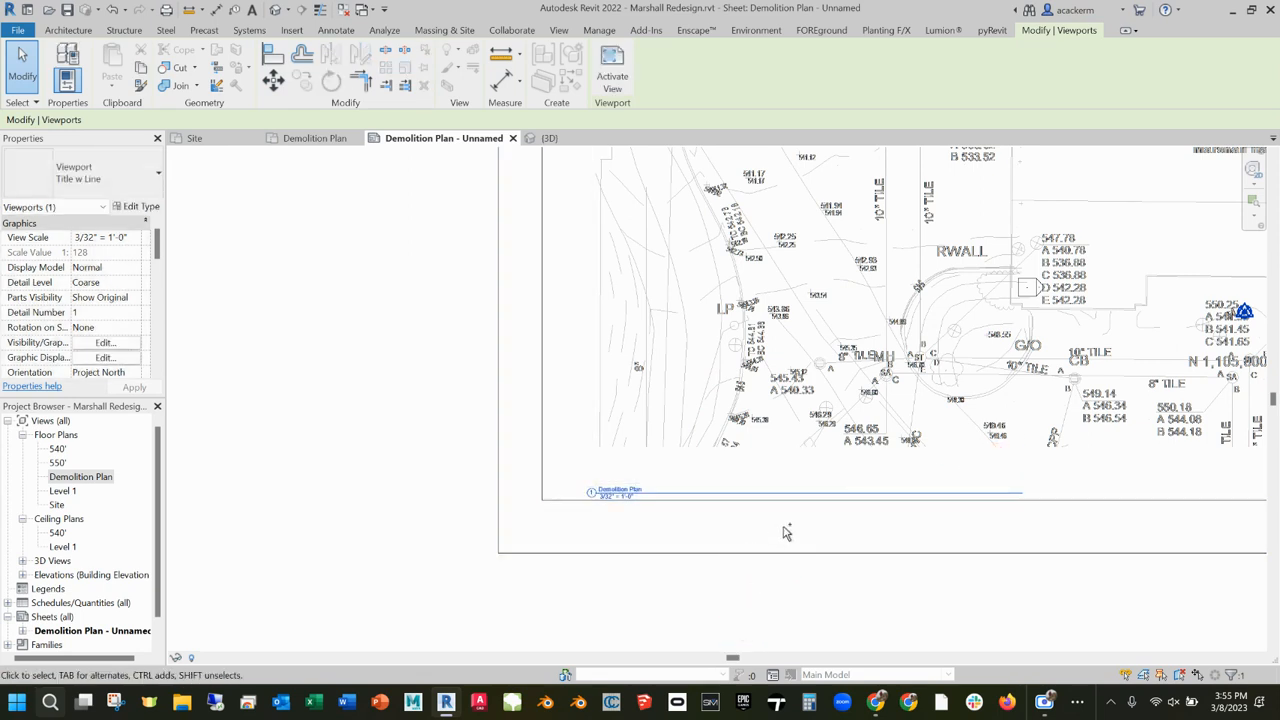
pyautogui.hotkey('ctrl', 'z')
# - Select the Demolition Plan viewport and extend its title line to align with the viewport's right edge
pyautogui.click(1022, 473)
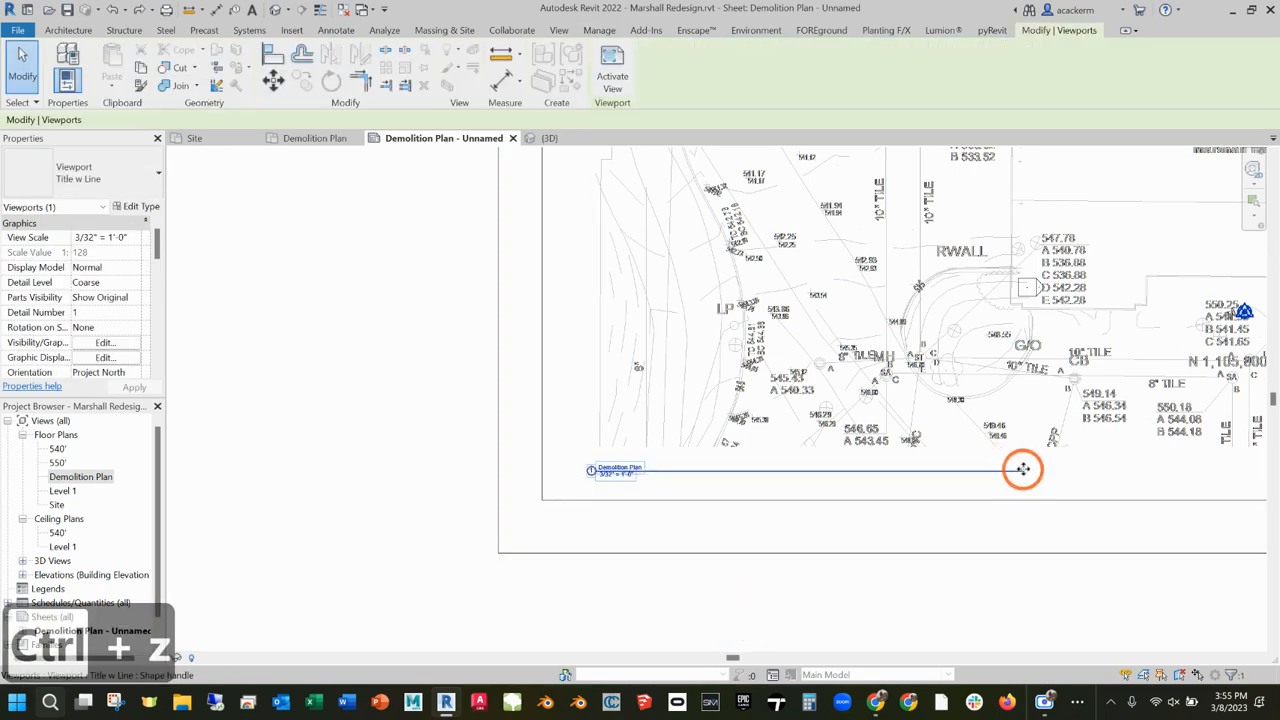
pyautogui.click(1218, 382)
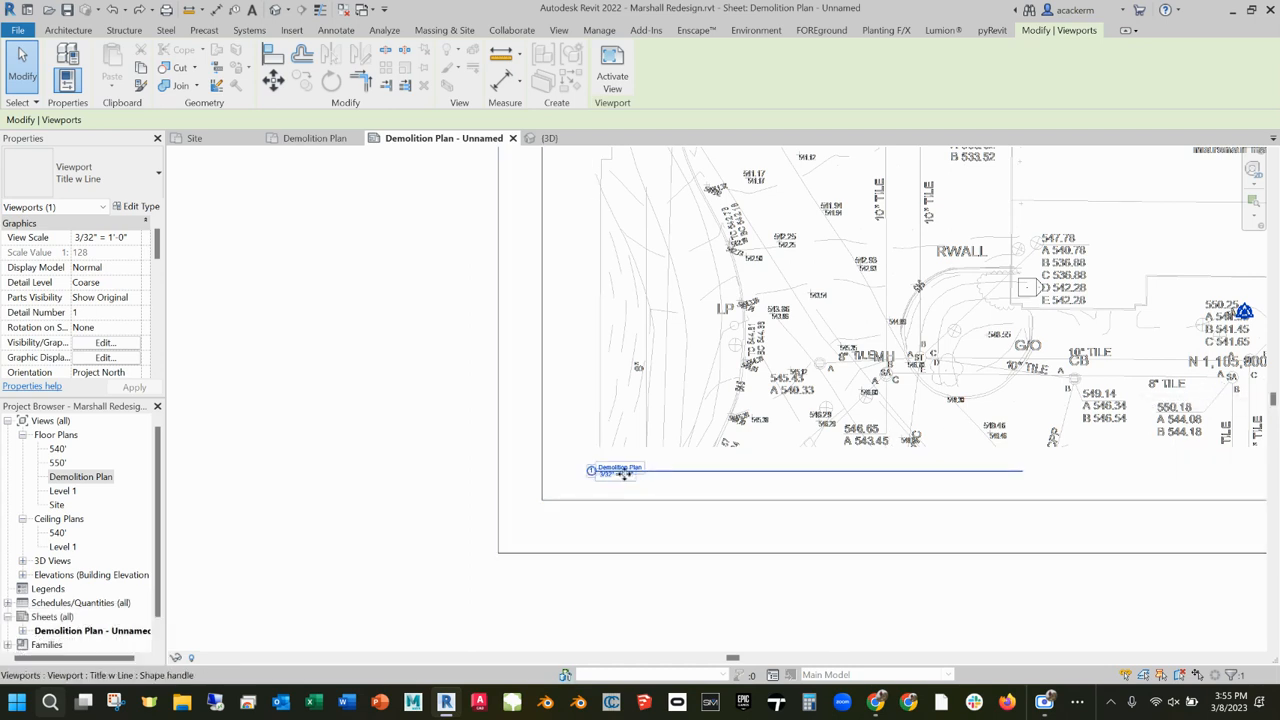
pyautogui.click(633, 446)
pyautogui.click(997, 474)
pyautogui.scroll(-5, 998, 473)
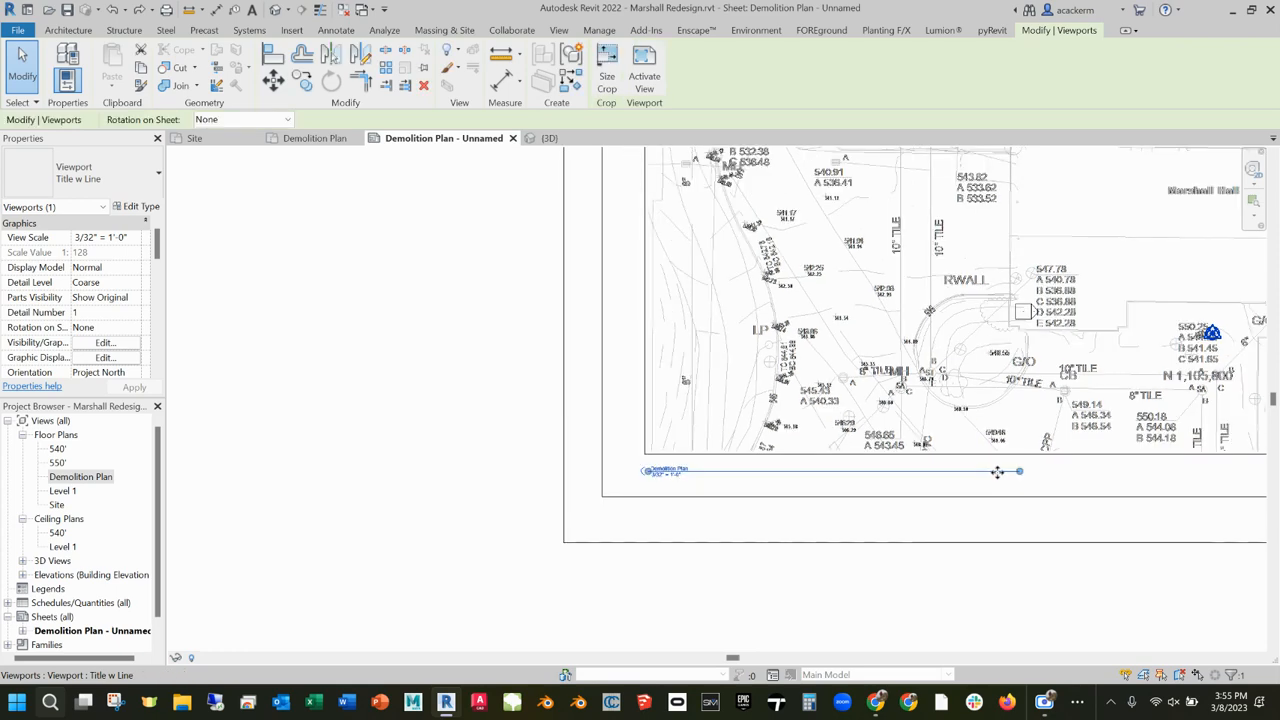
pyautogui.scroll(-1, 1091, 480)
pyautogui.moveTo(1039, 478); pyautogui.dragTo(1179, 472)
pyautogui.click(1108, 543)
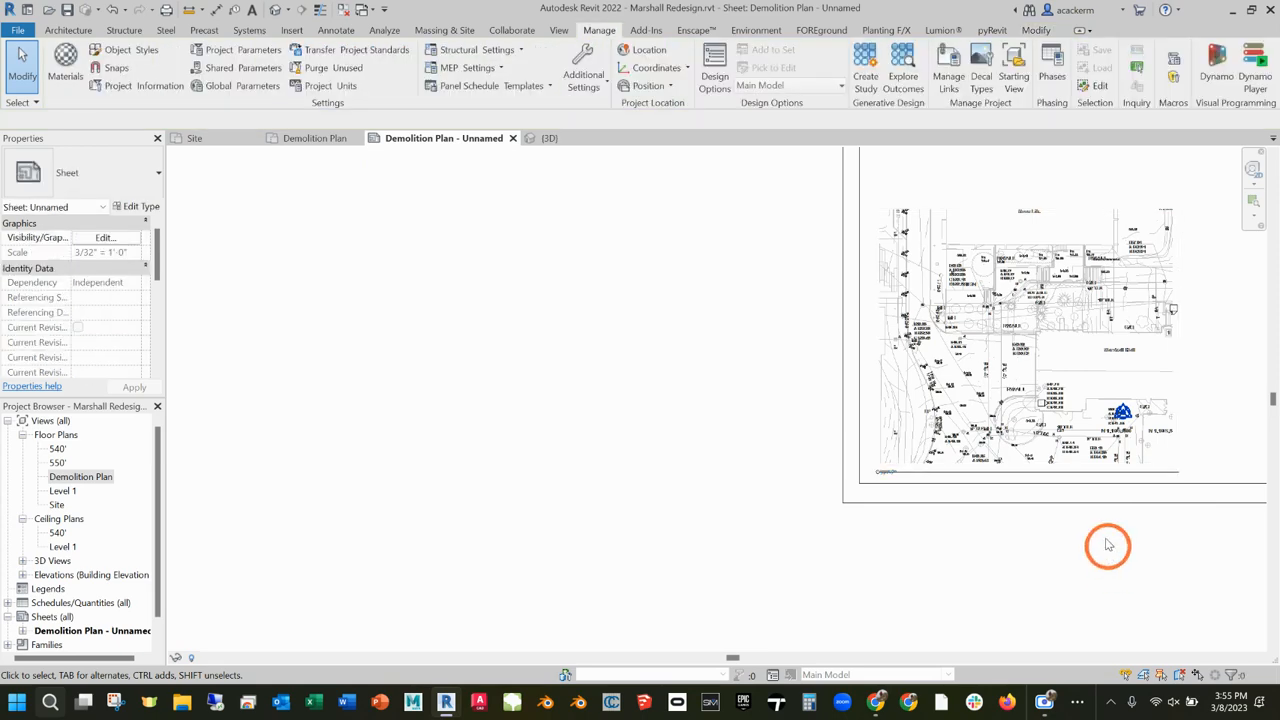
# - Compare selecting the viewport with selecting its title line, and review the whole sheet
pyautogui.click(1143, 462)
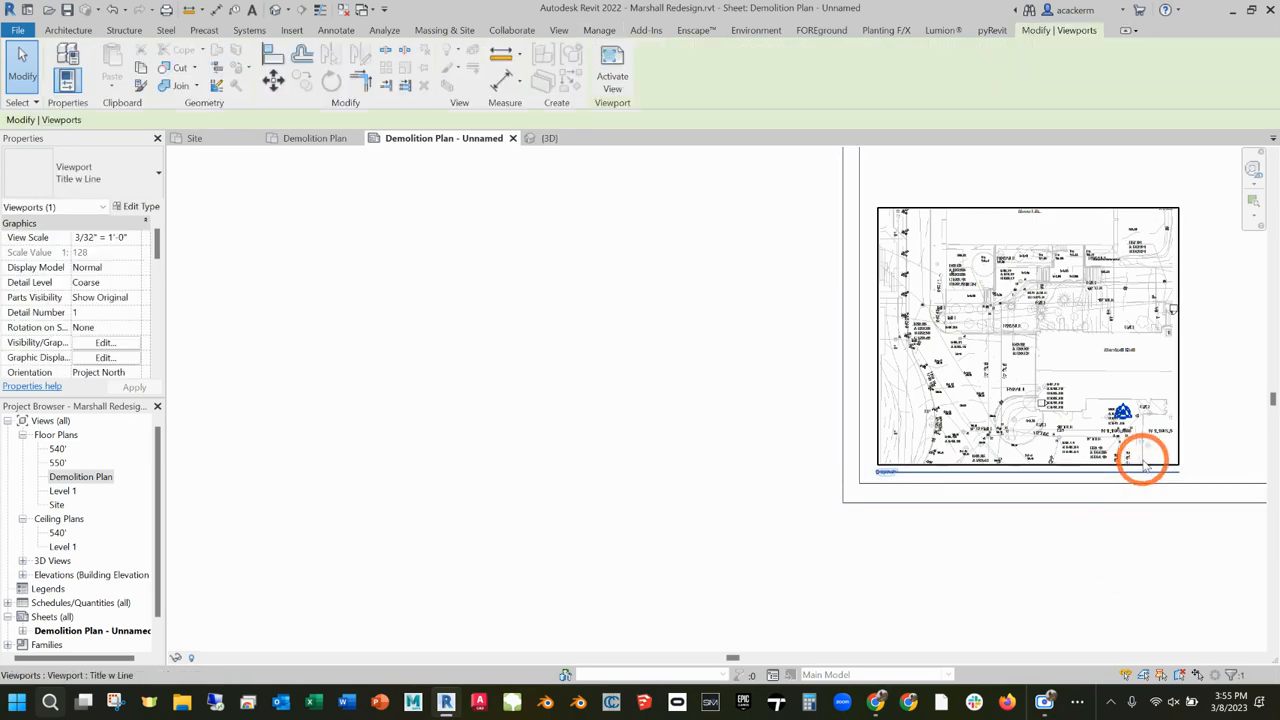
pyautogui.click(1105, 530)
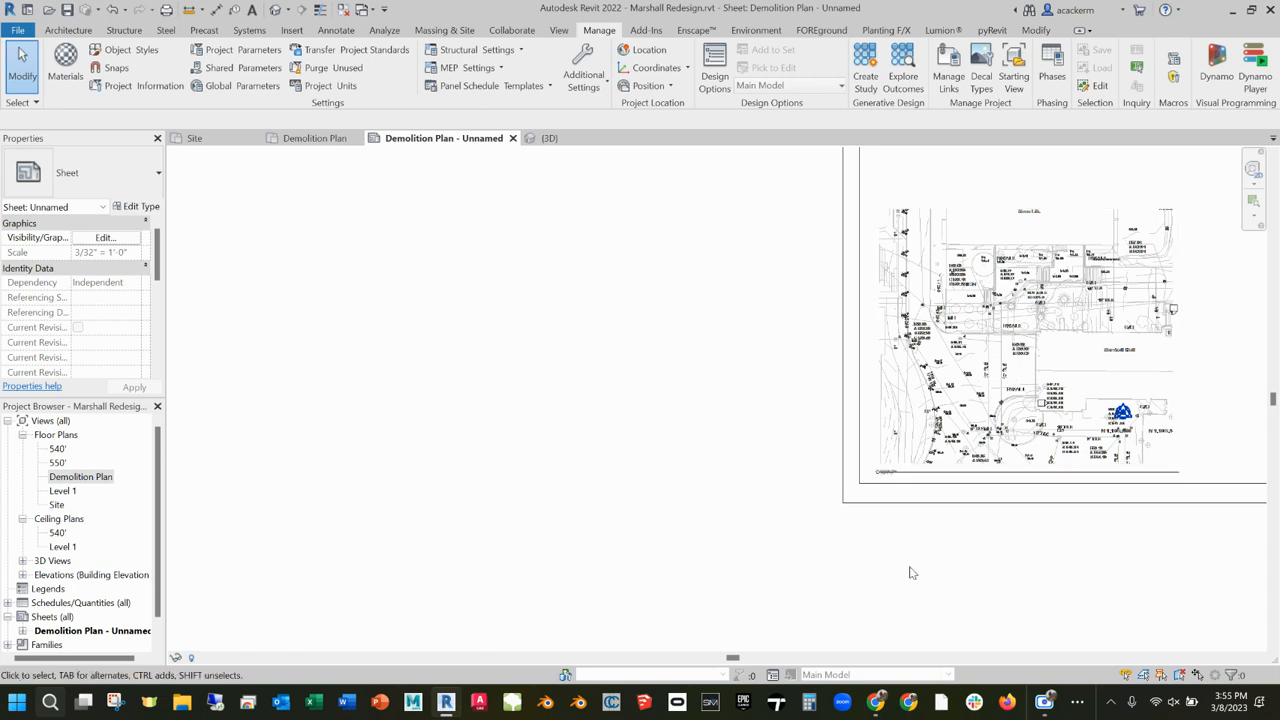
pyautogui.click(1178, 468)
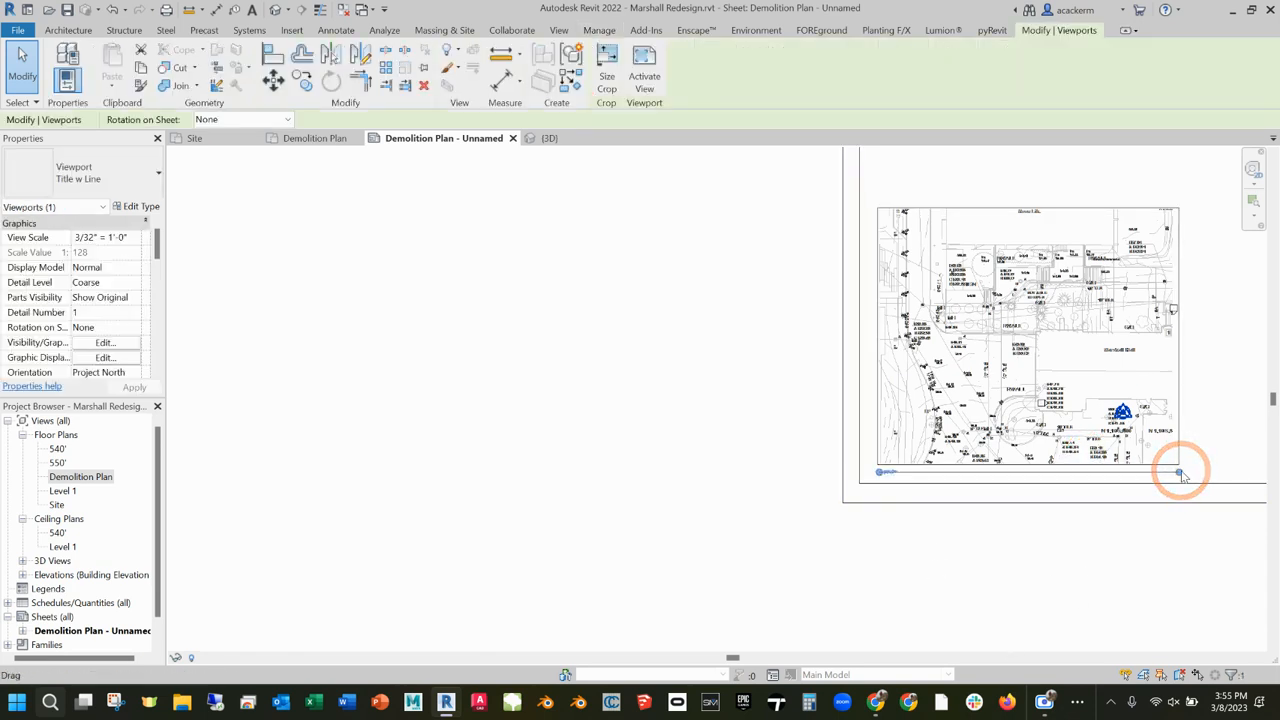
pyautogui.click(1090, 535)
pyautogui.click(1153, 450)
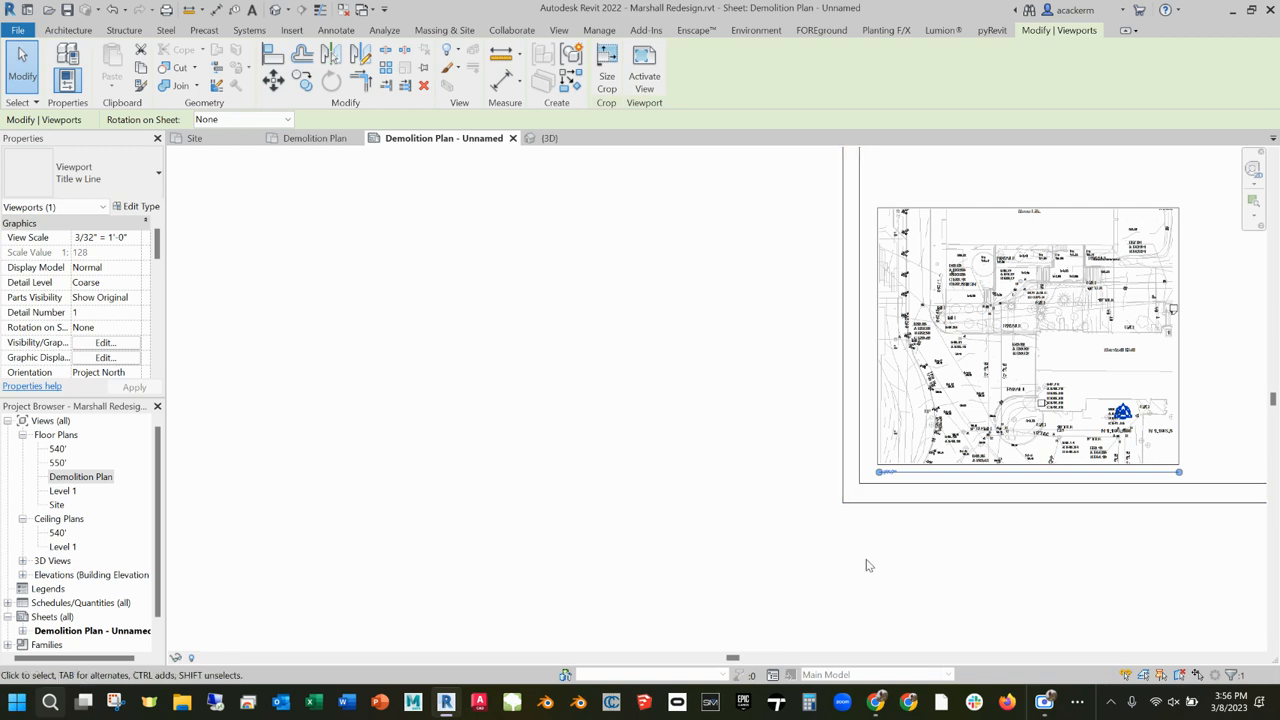
pyautogui.click(840, 615)
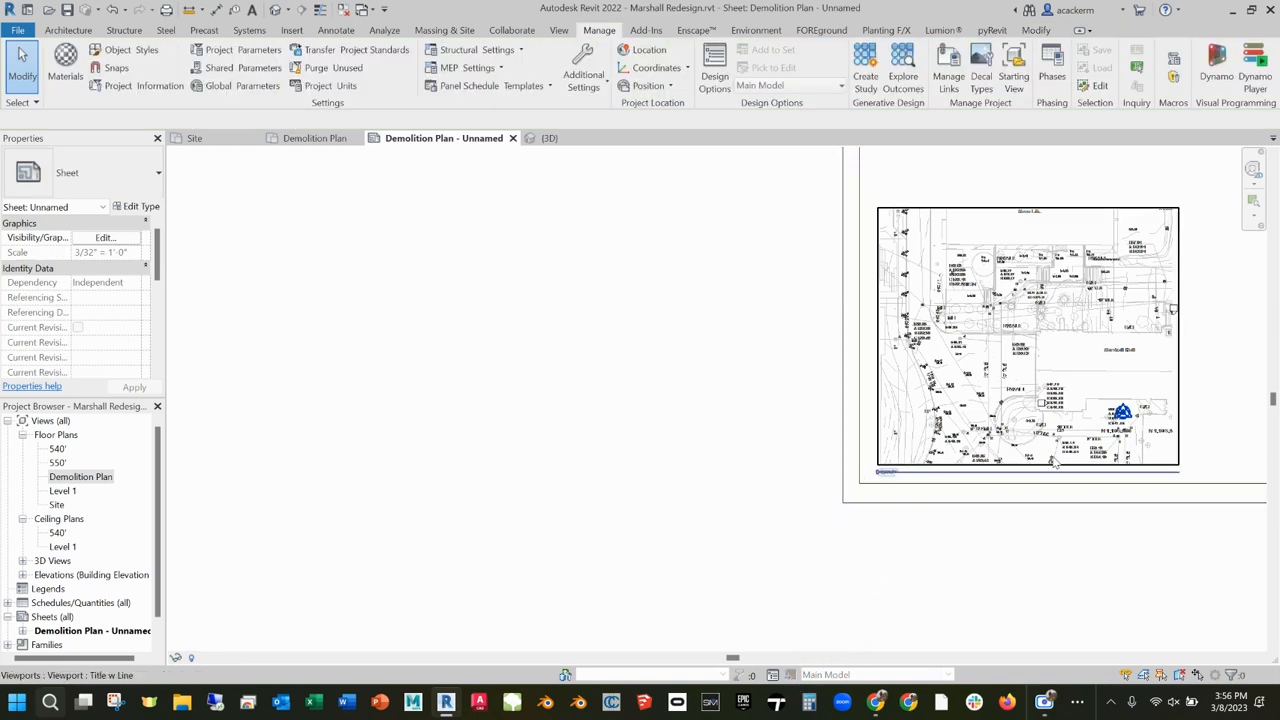
pyautogui.moveTo(1049, 460); pyautogui.dragTo(684, 522, button='middle')
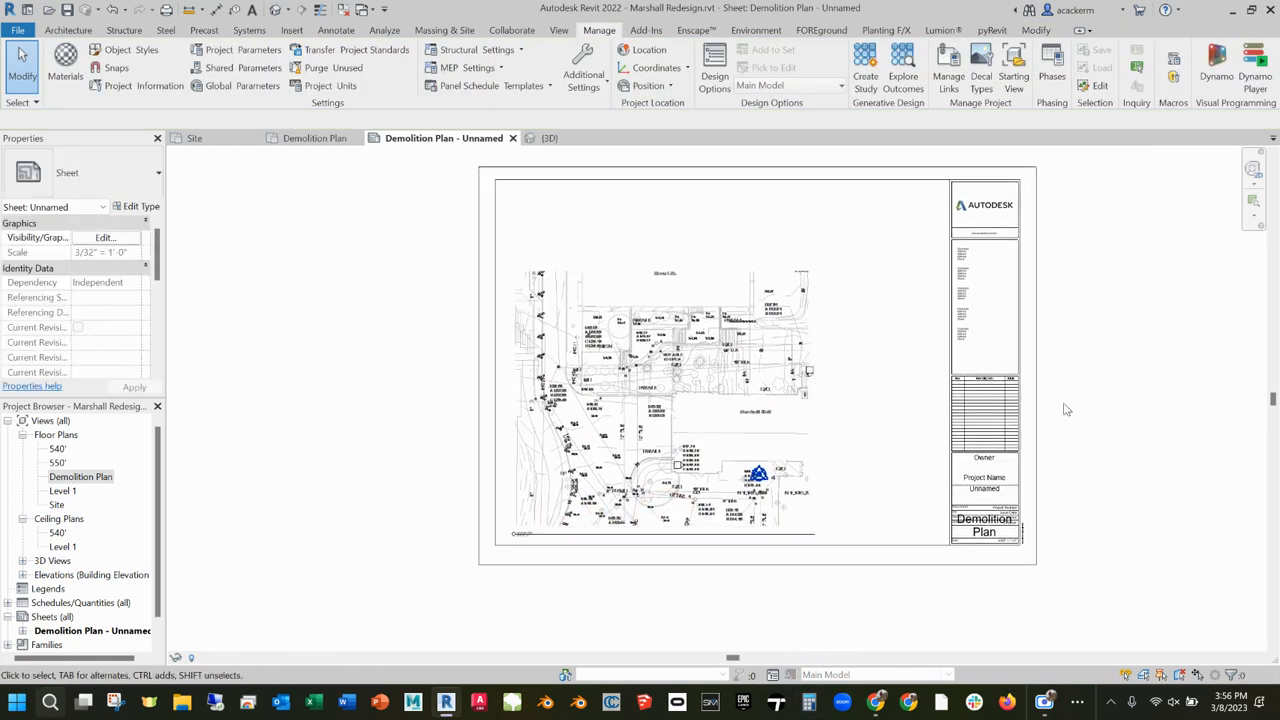
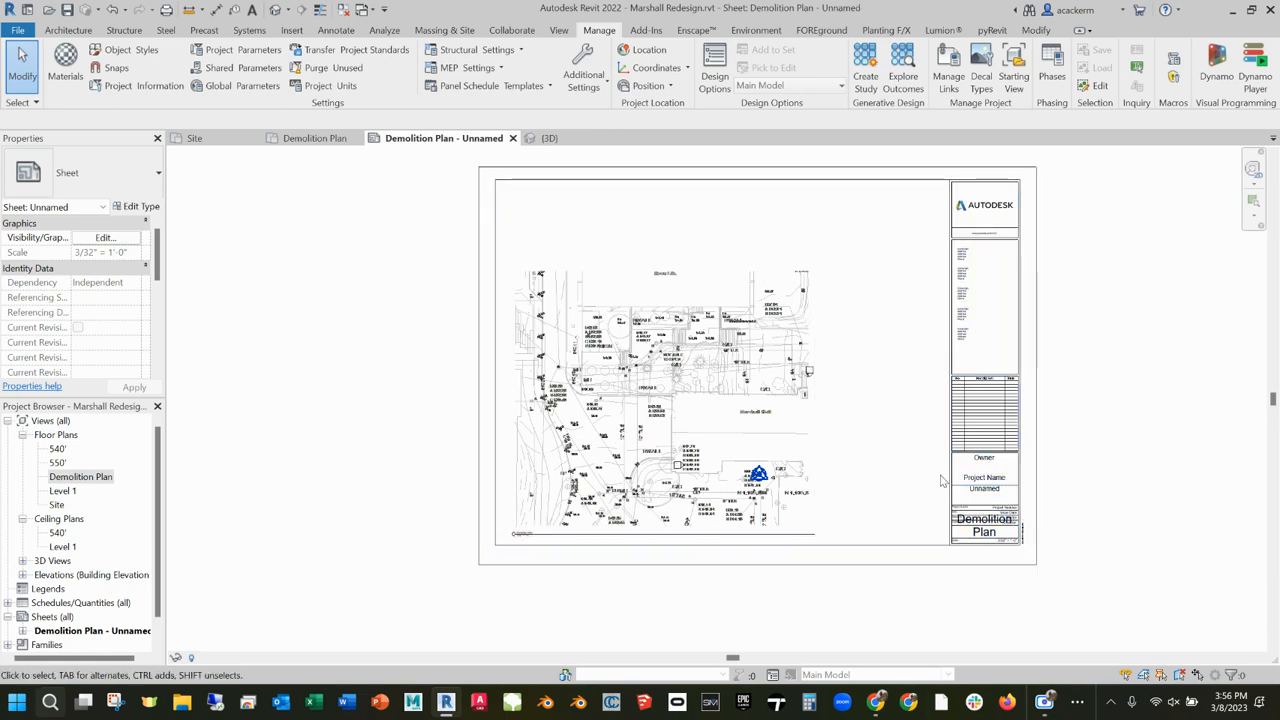
# - Rename the Demolition Plan sheet so that its sheet number is L-1.0
pyautogui.scroll(-1, 967, 511)
pyautogui.scroll(5, 975, 520)
pyautogui.click(985, 530)
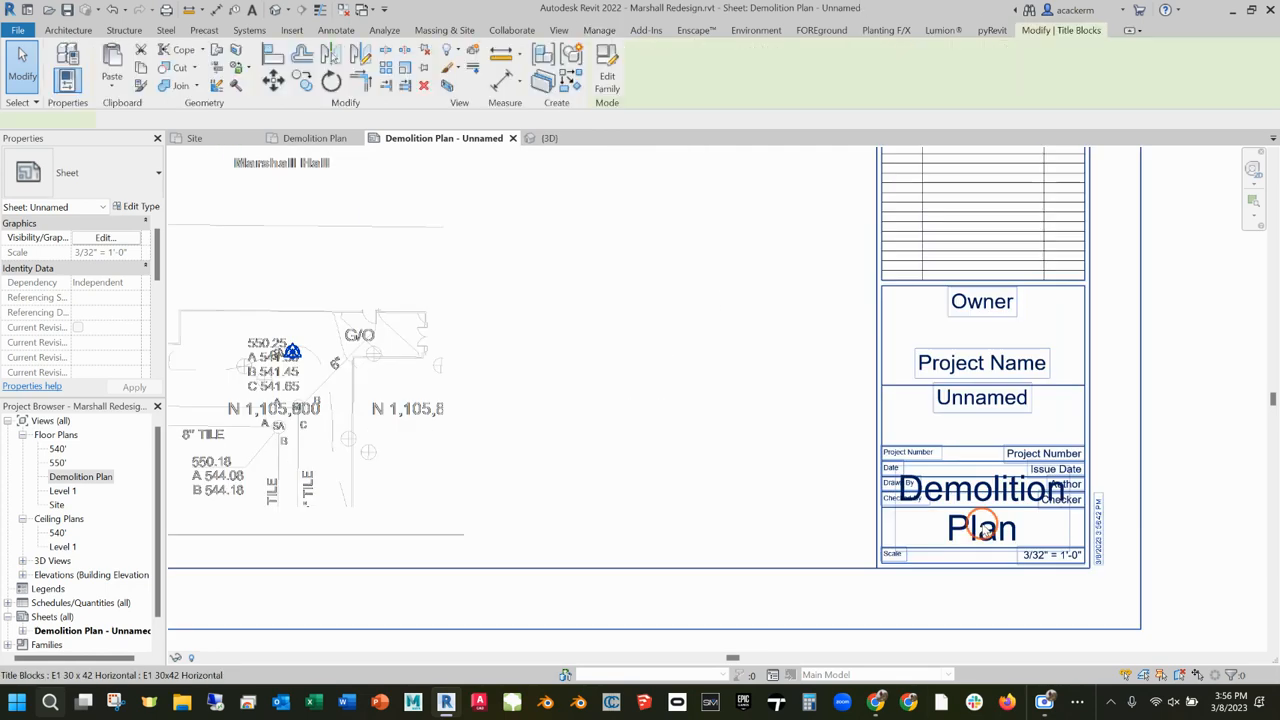
pyautogui.rightClick(72, 632)
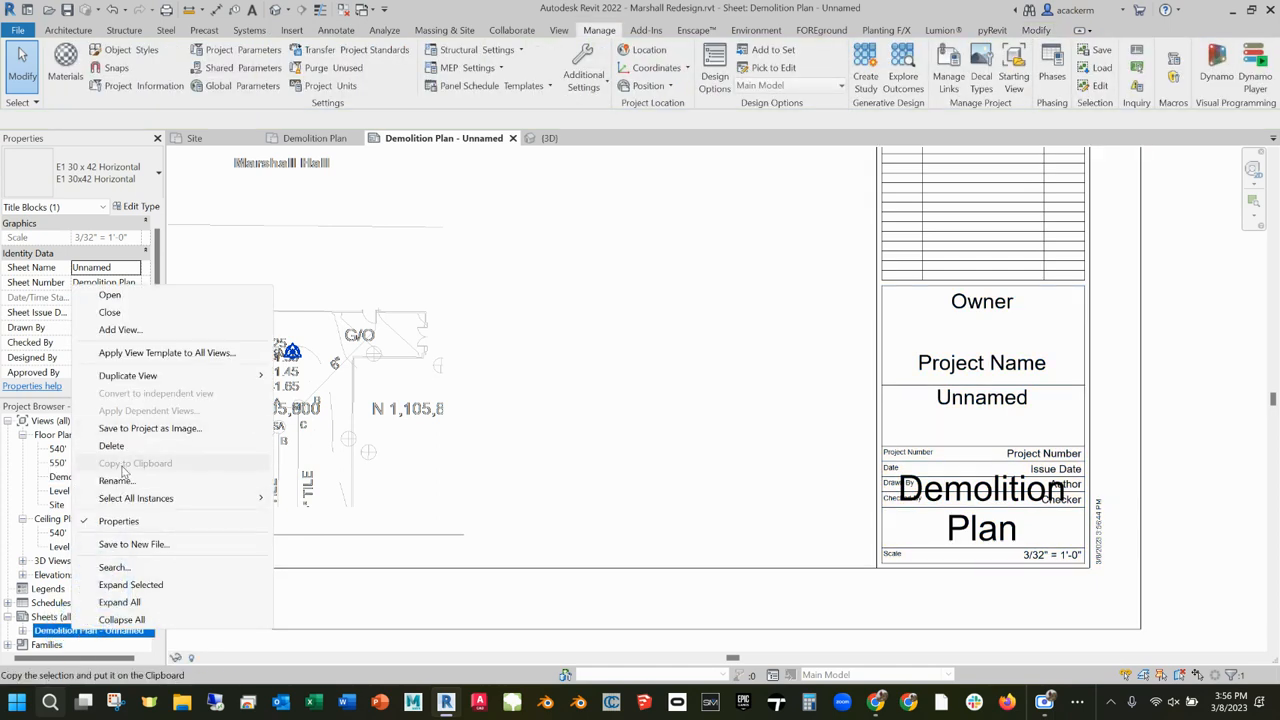
pyautogui.click(115, 480)
pyautogui.write('L')
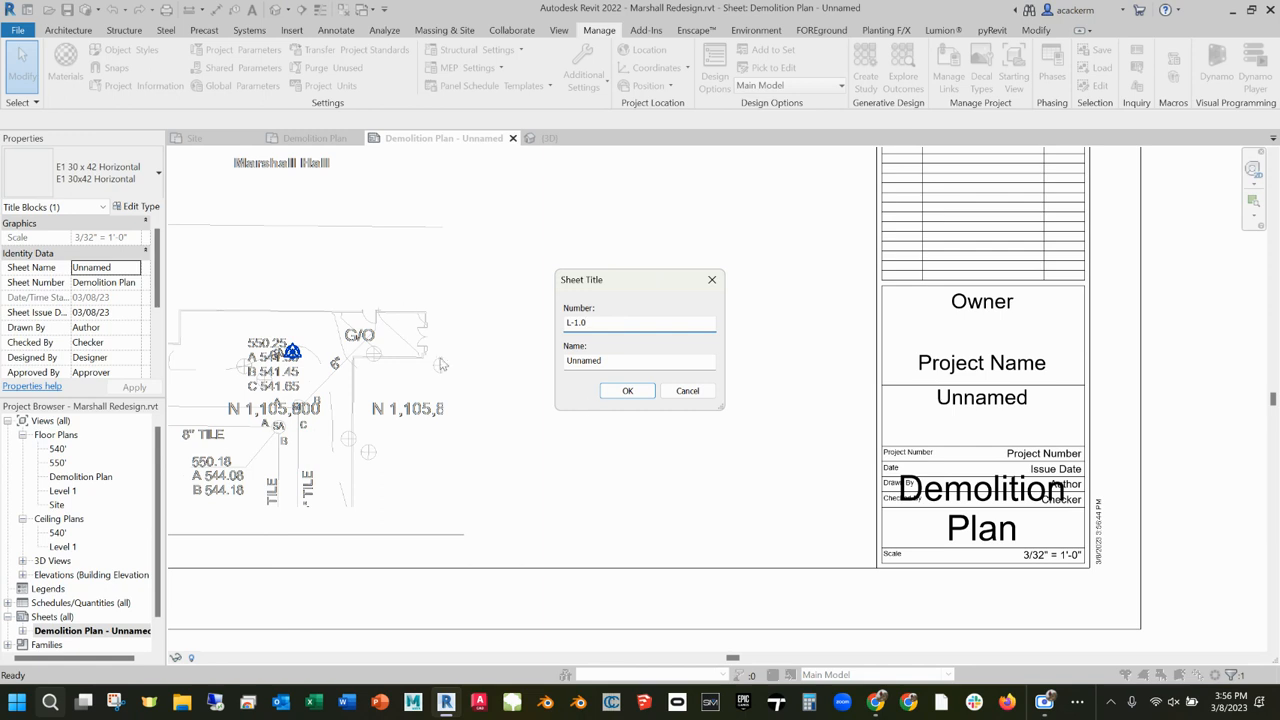
pyautogui.write('-1.0')
pyautogui.click(627, 390)
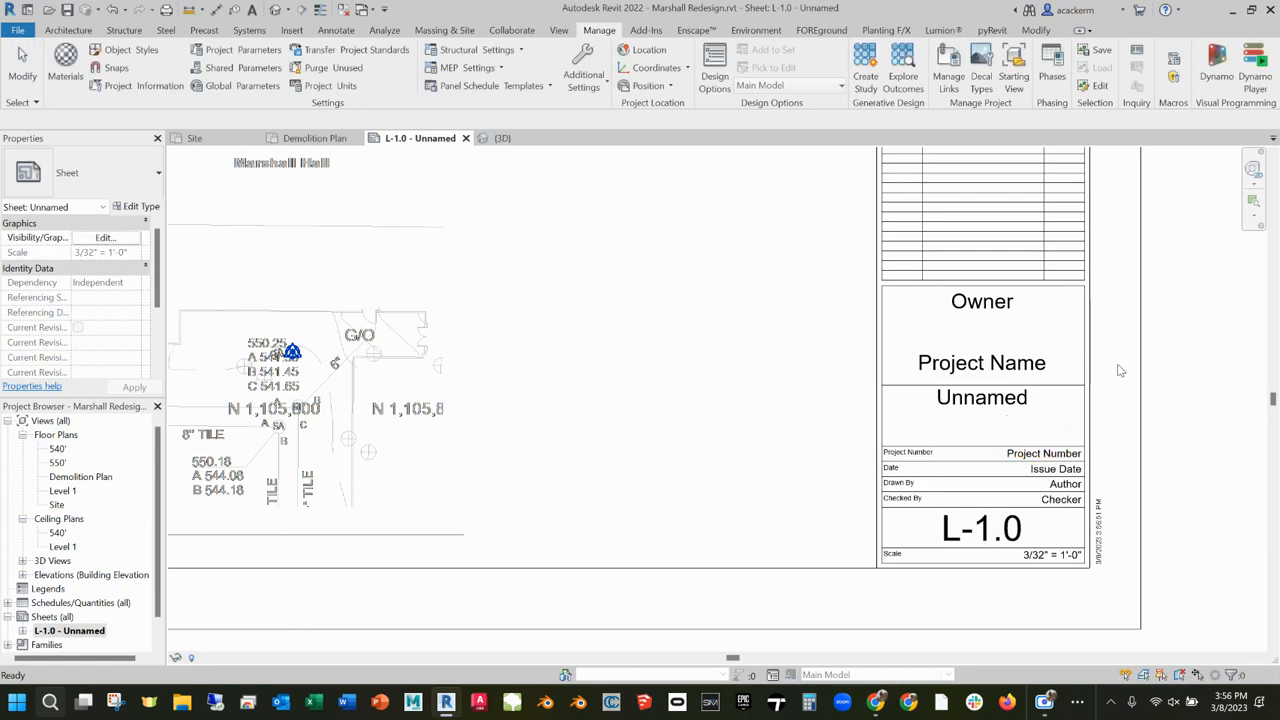
# - Set the title block's sheet name to Demolition Plan and apply it
pyautogui.click(940, 399)
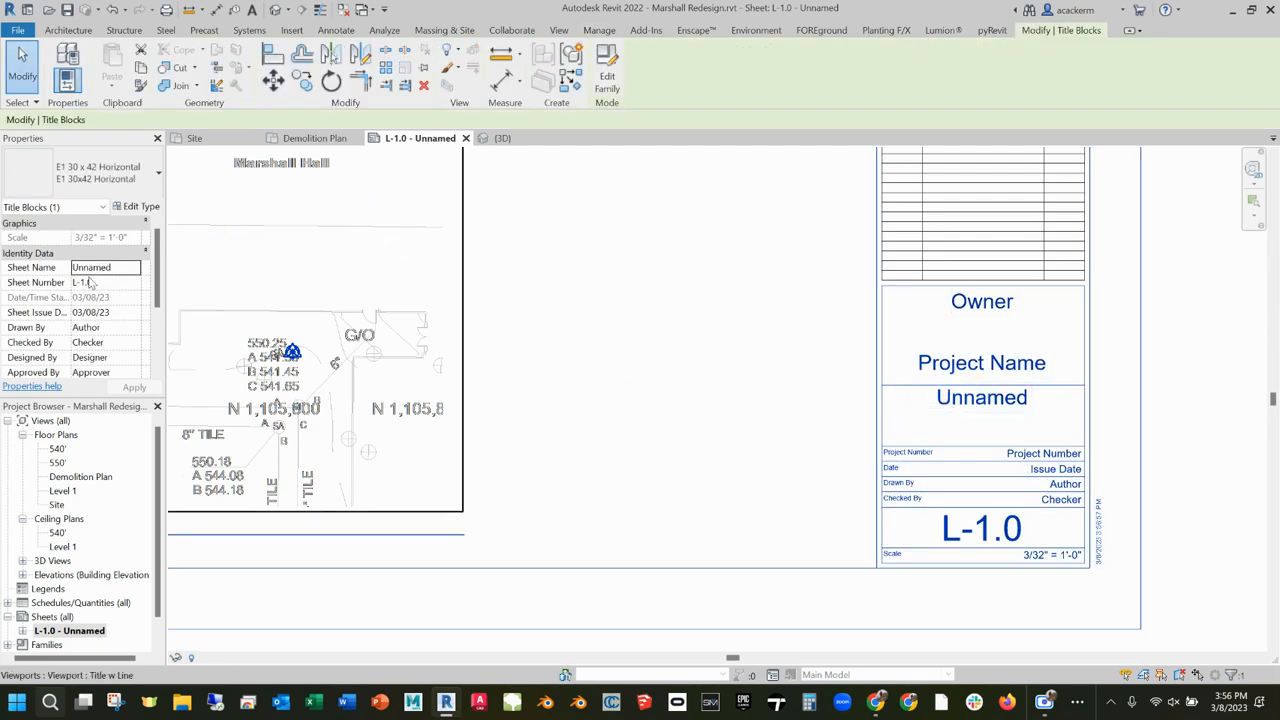
pyautogui.click(958, 400)
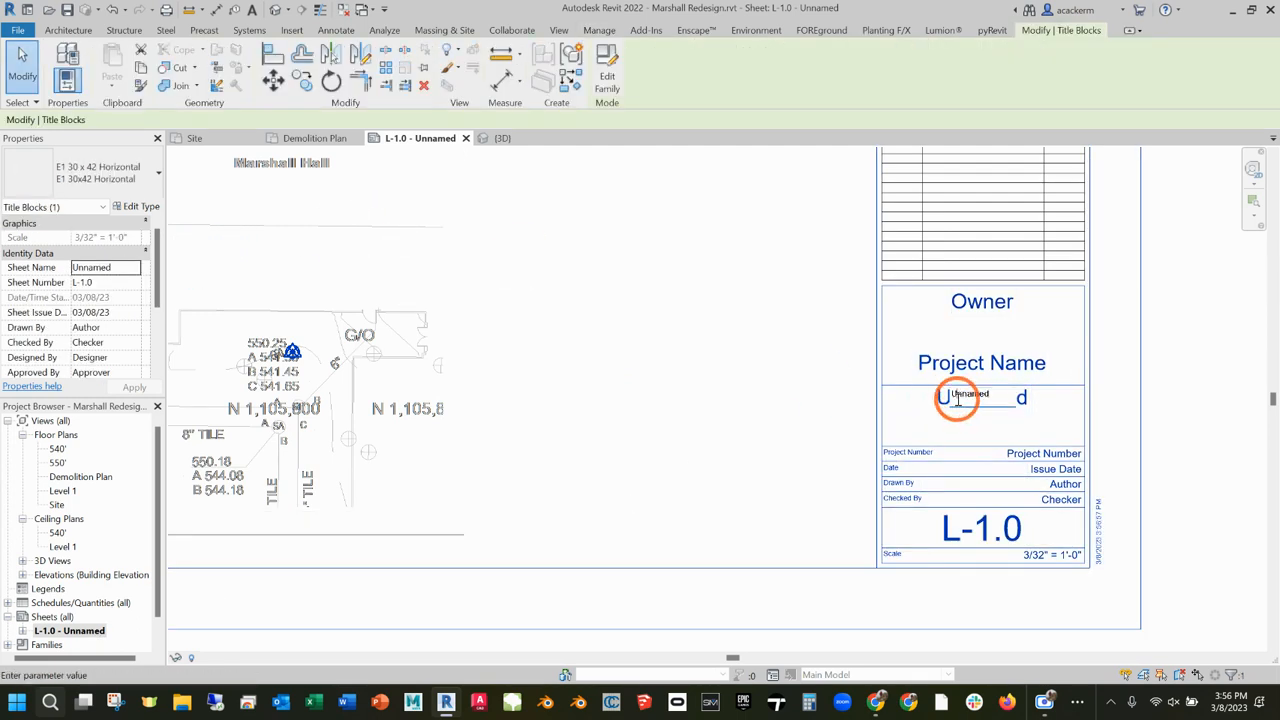
pyautogui.click(133, 270)
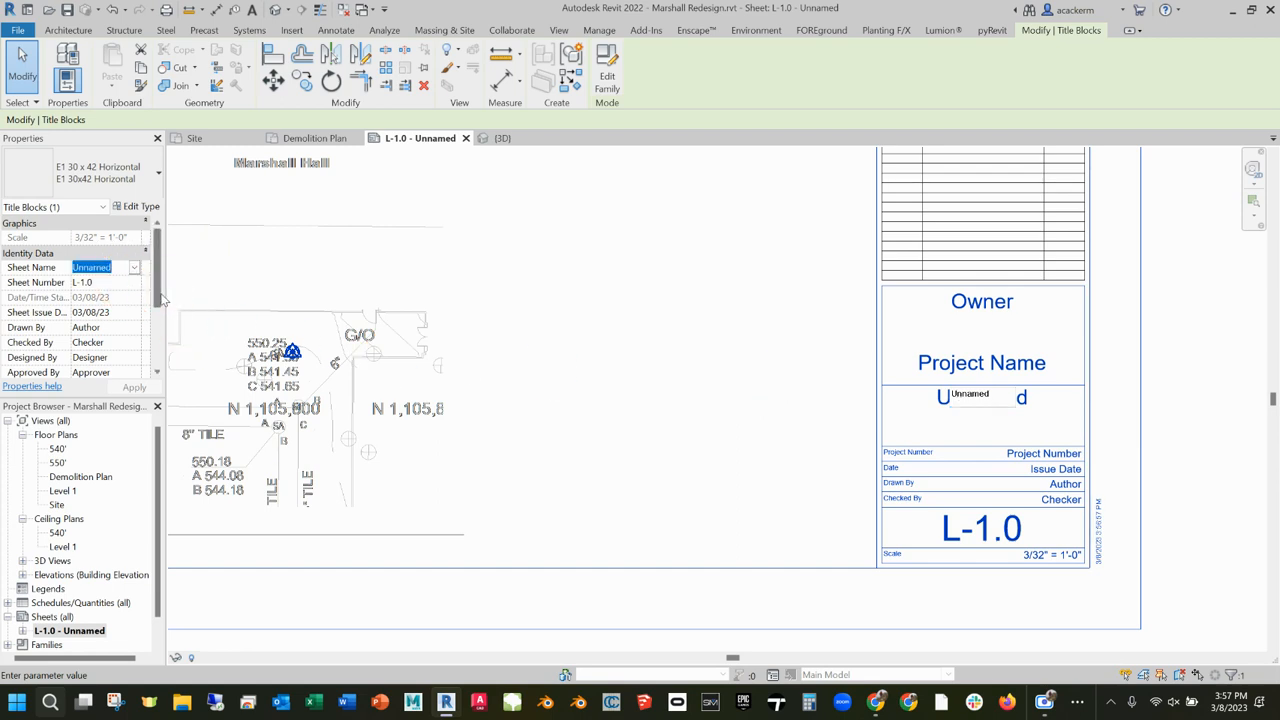
pyautogui.write('Demolition')
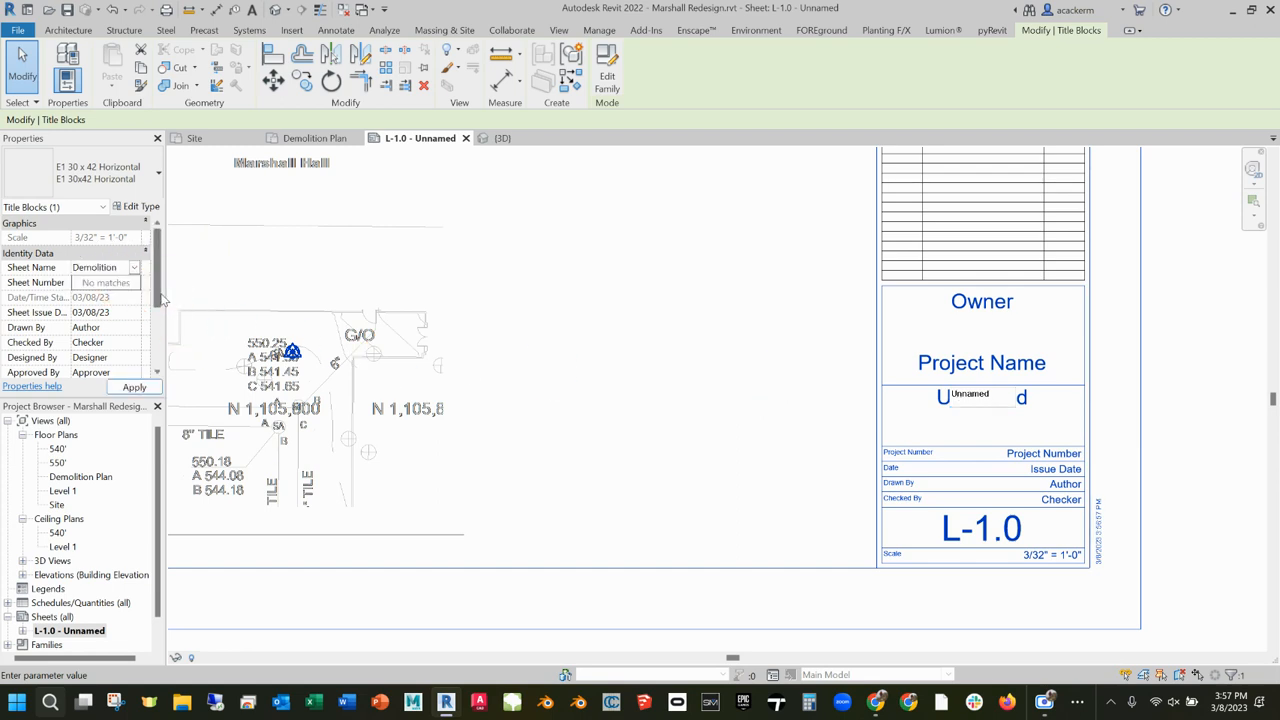
pyautogui.write(' Plan')
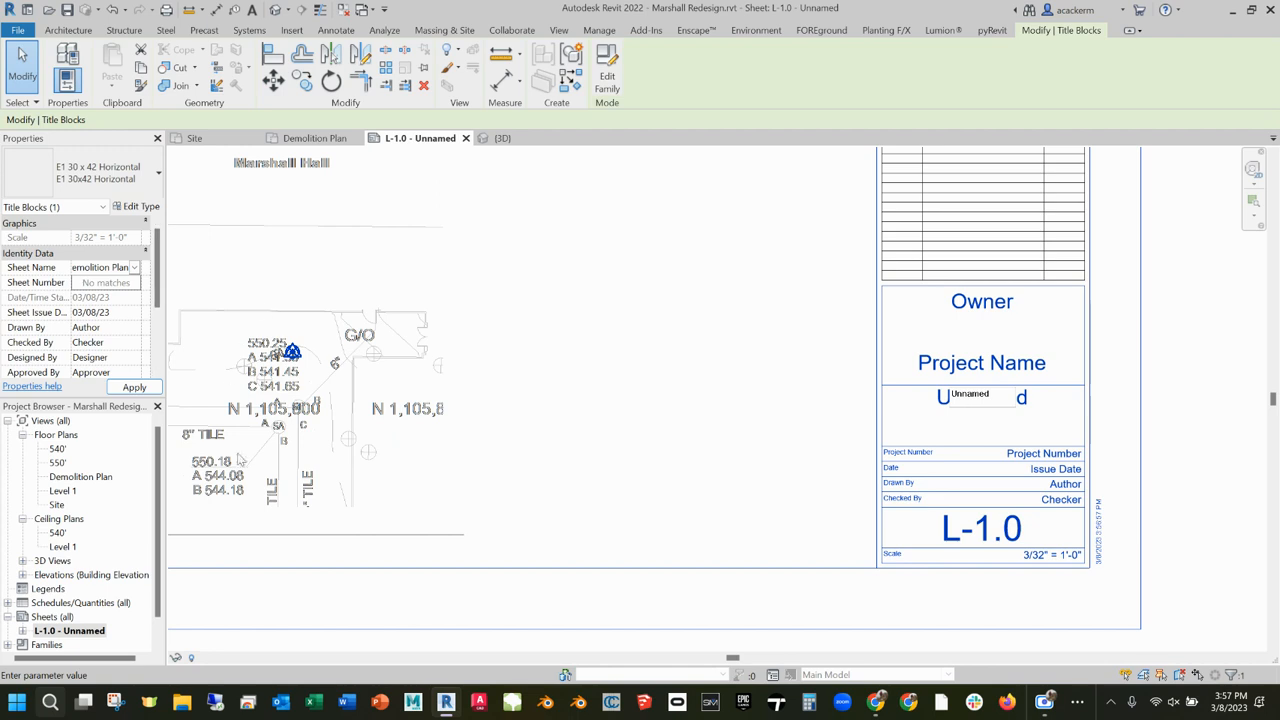
pyautogui.click(133, 387)
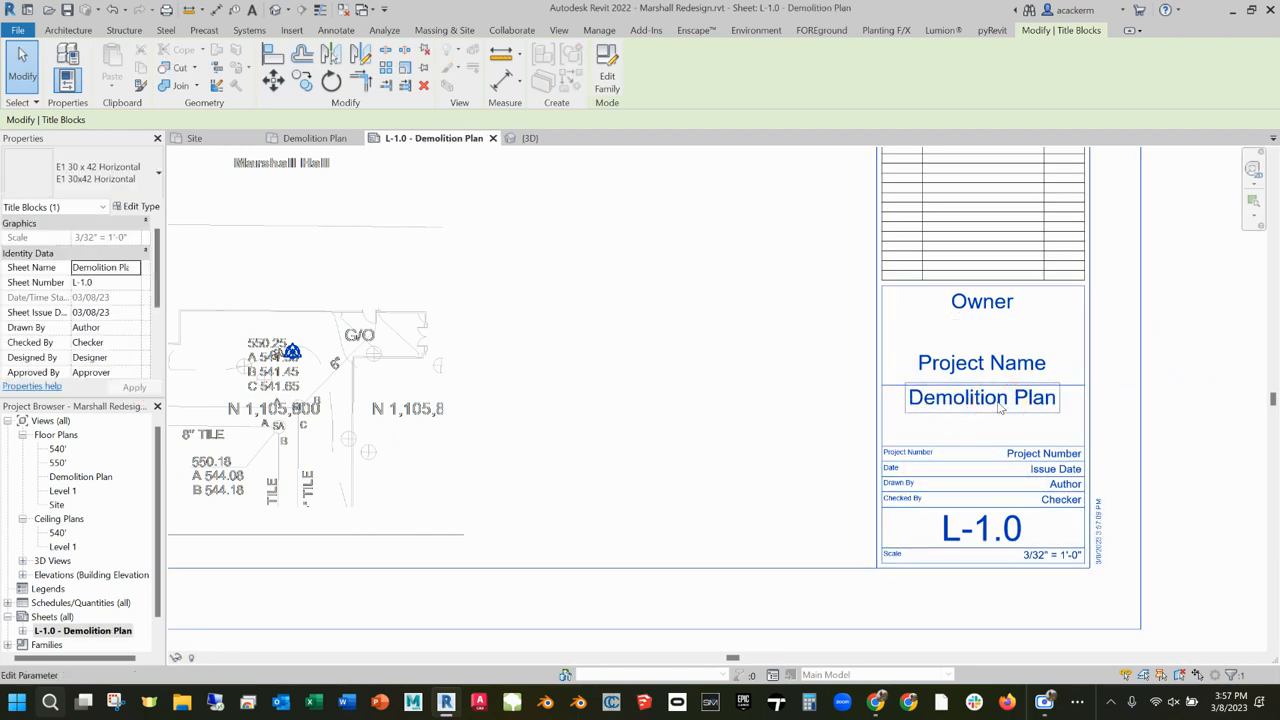
pyautogui.scroll(-1, 80, 618)
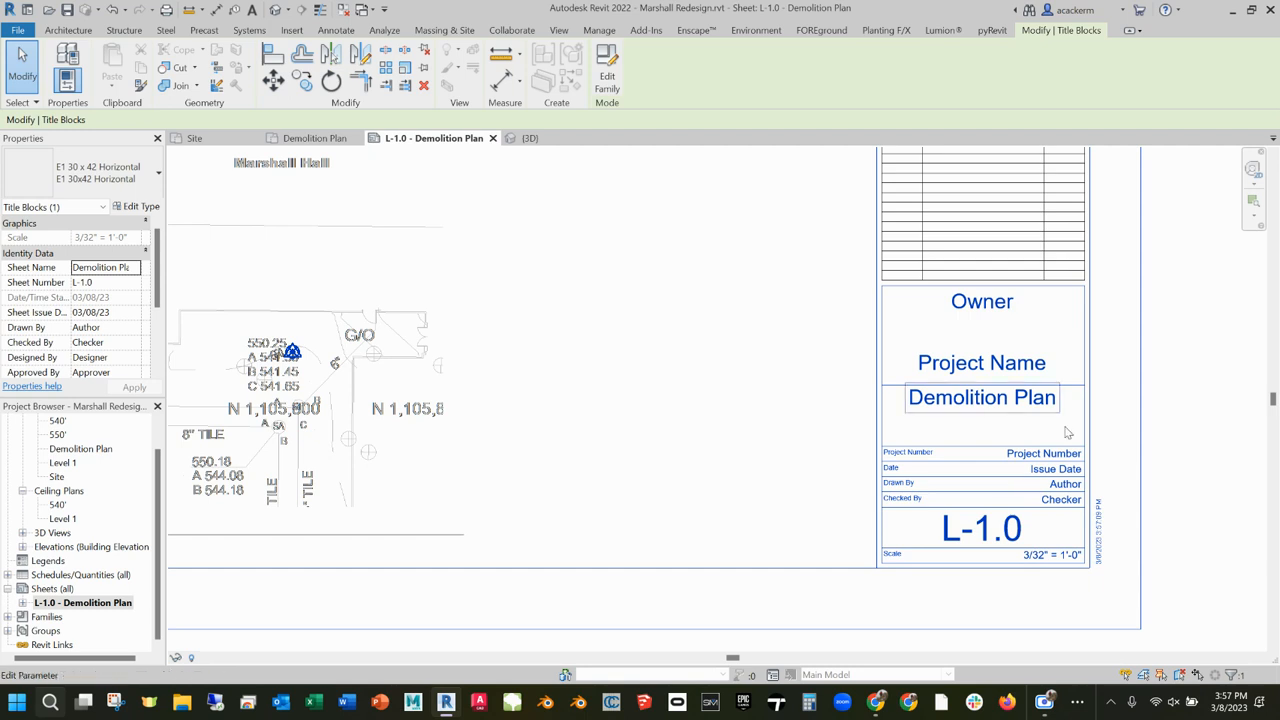
pyautogui.click(1011, 316)
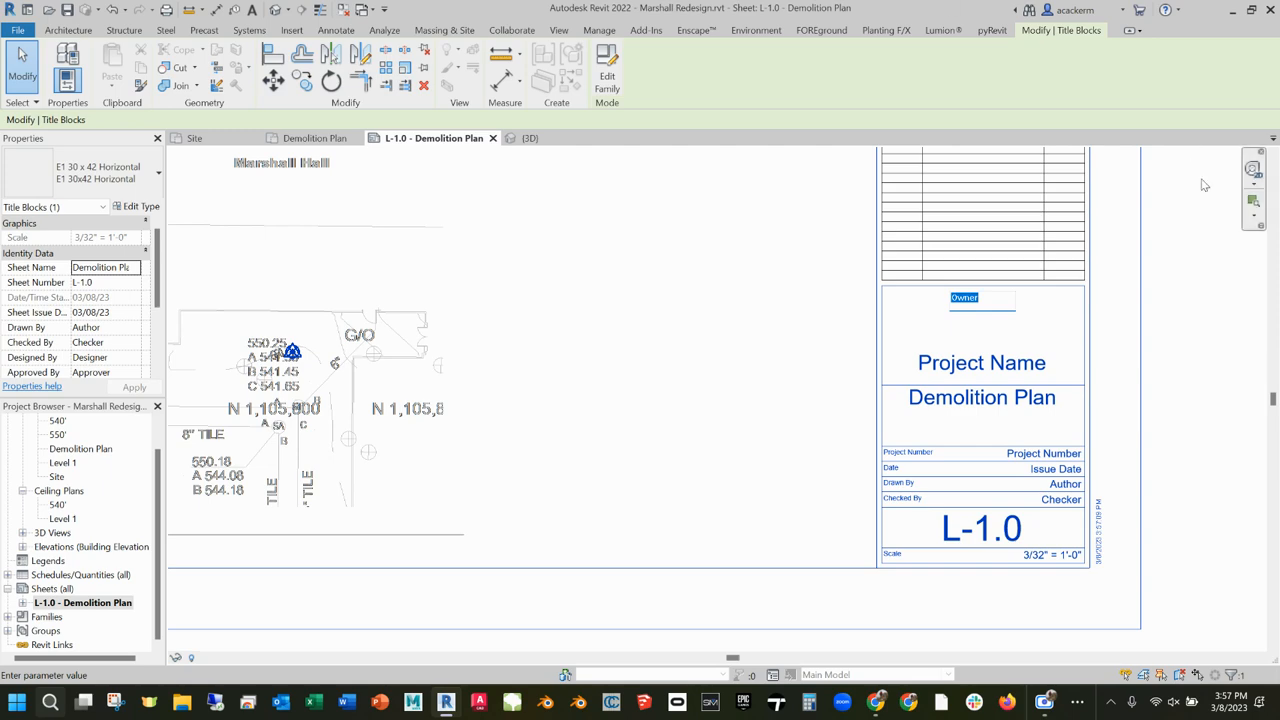
pyautogui.click(1221, 273)
pyautogui.click(1012, 306)
pyautogui.click(1219, 339)
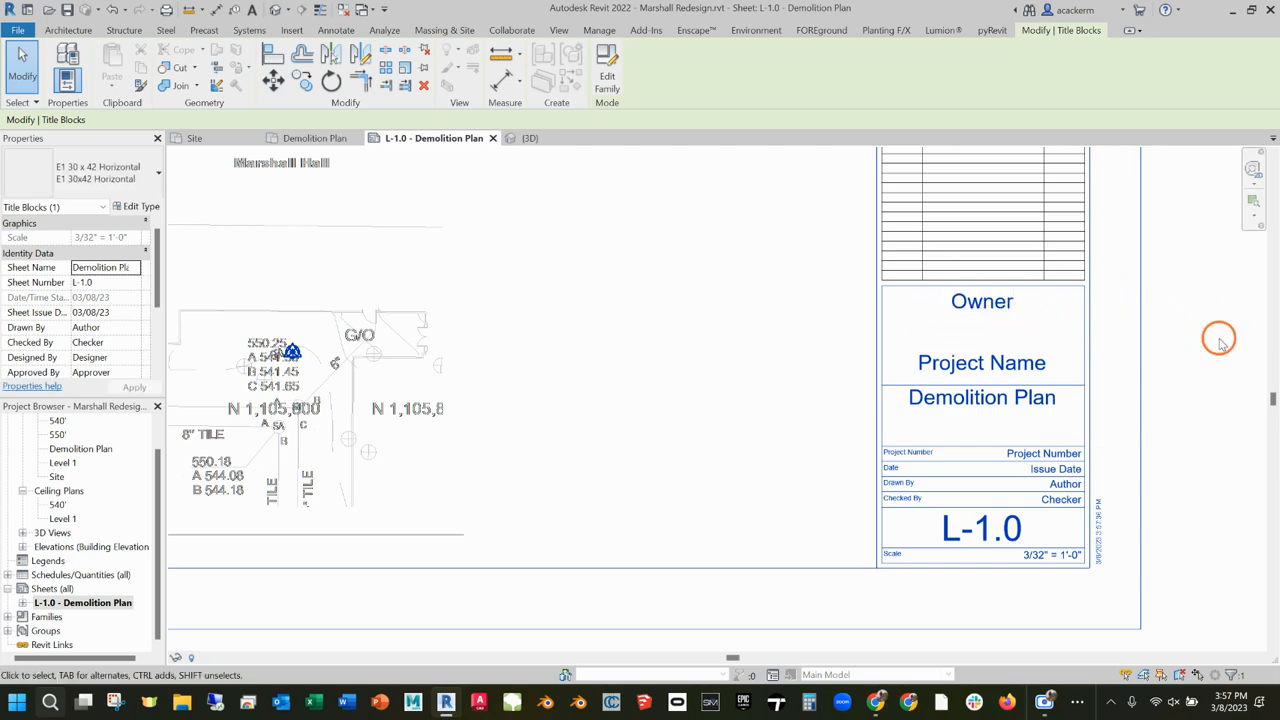
pyautogui.click(925, 325)
# - Open the E1 30 x 42 Horizontal title block family for editing and inspect its web address and consultant text
pyautogui.scroll(-4, 928, 325)
pyautogui.moveTo(930, 248); pyautogui.dragTo(850, 386, button='middle')
pyautogui.moveTo(896, 224); pyautogui.dragTo(834, 354, button='middle')
pyautogui.click(957, 210)
pyautogui.click(957, 208)
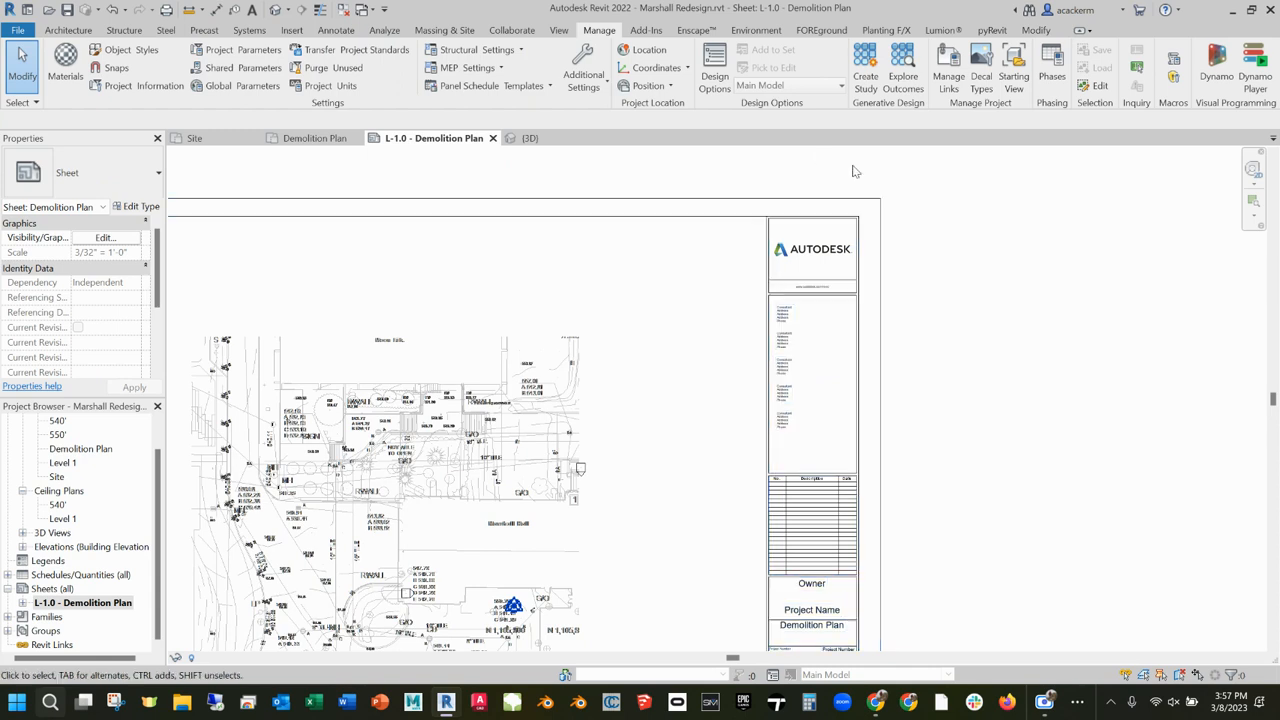
pyautogui.click(838, 220)
pyautogui.doubleClick(838, 220)
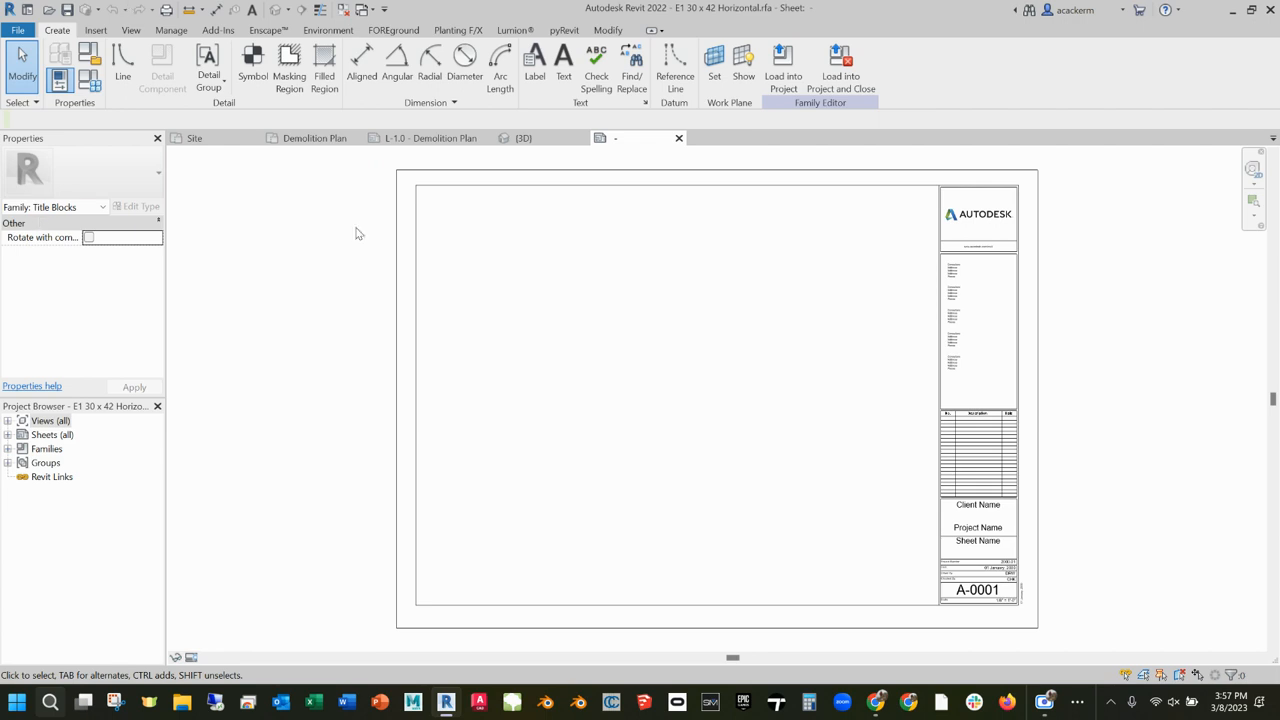
pyautogui.scroll(2, 1000, 230)
pyautogui.scroll(4, 983, 281)
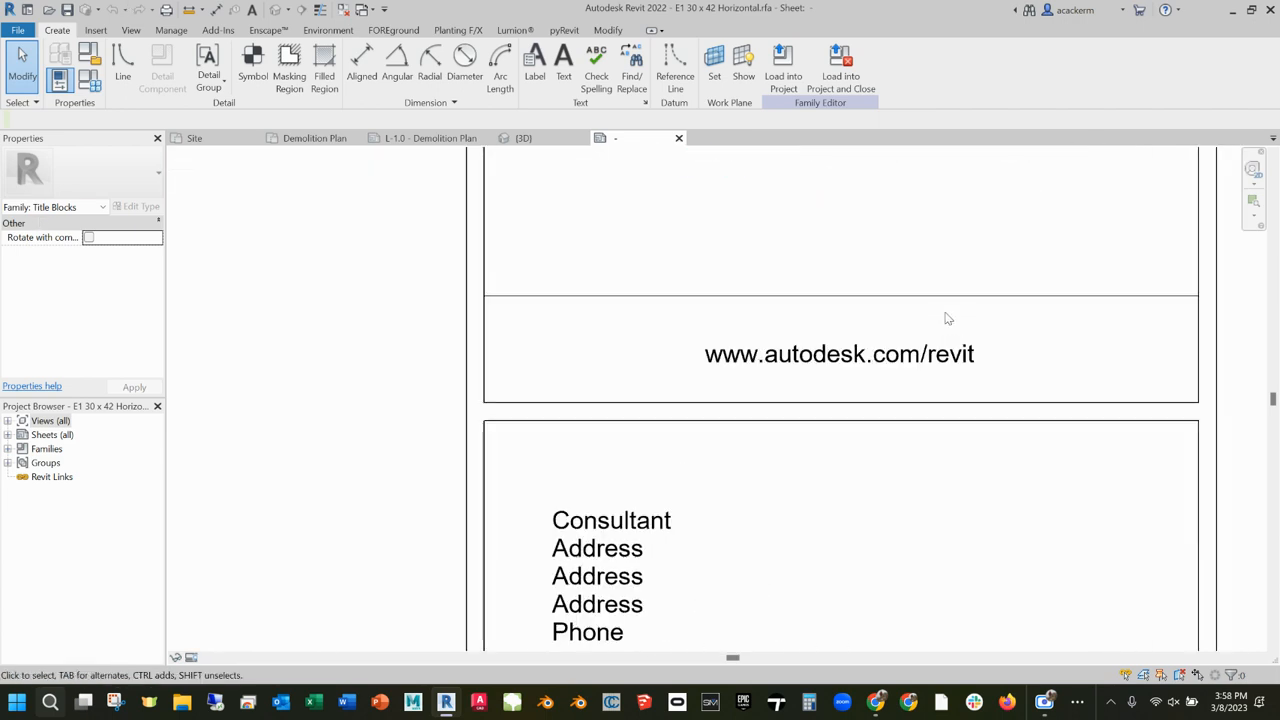
pyautogui.click(909, 357)
pyautogui.click(912, 360)
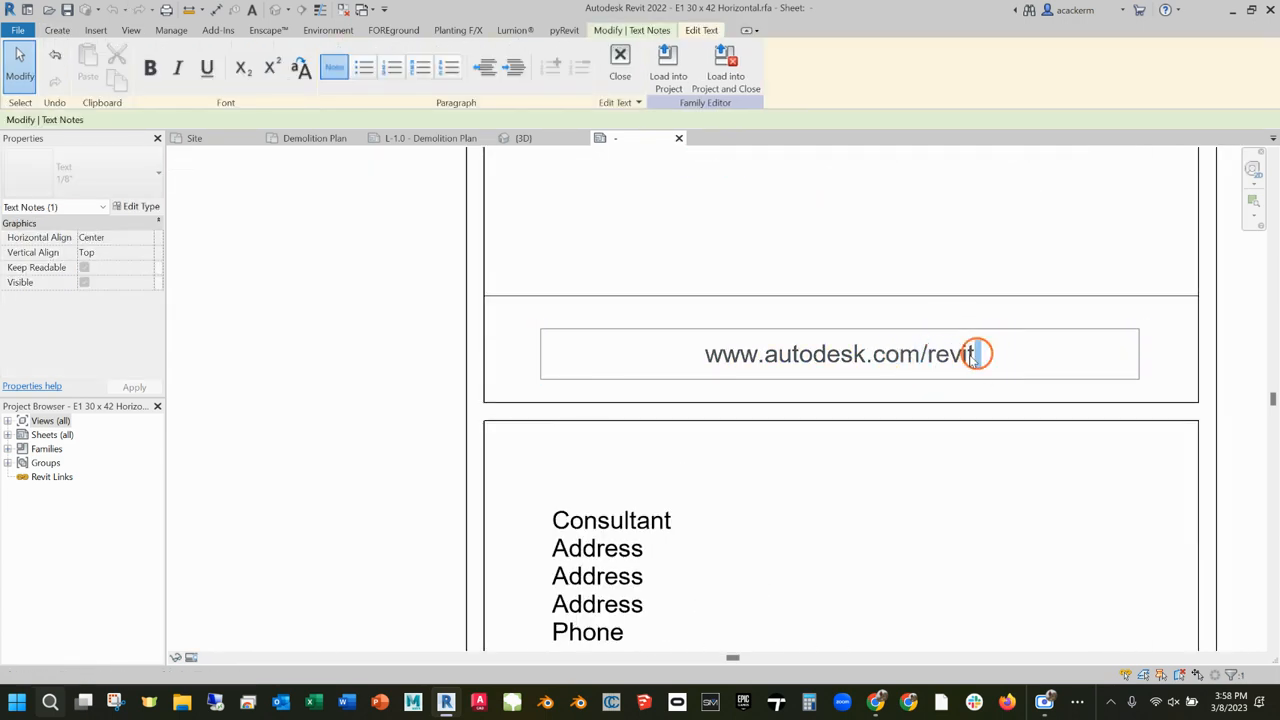
pyautogui.moveTo(971, 354); pyautogui.dragTo(651, 357)
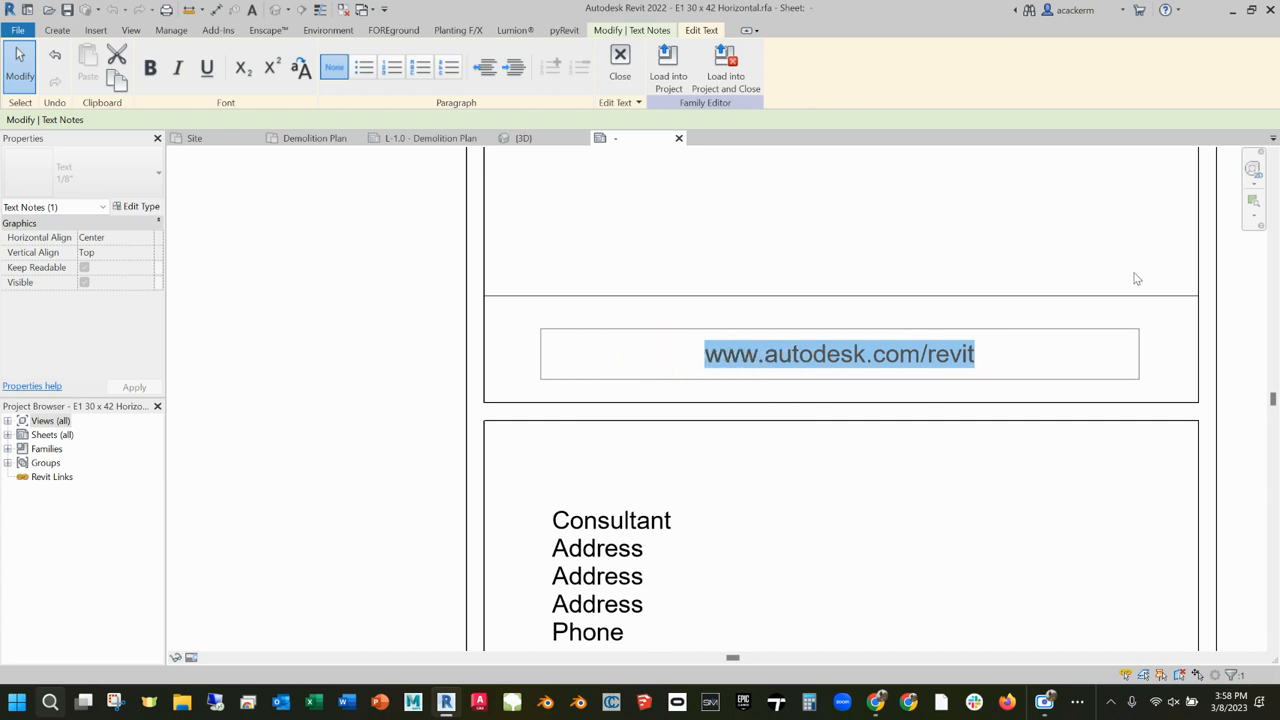
pyautogui.write('dd')
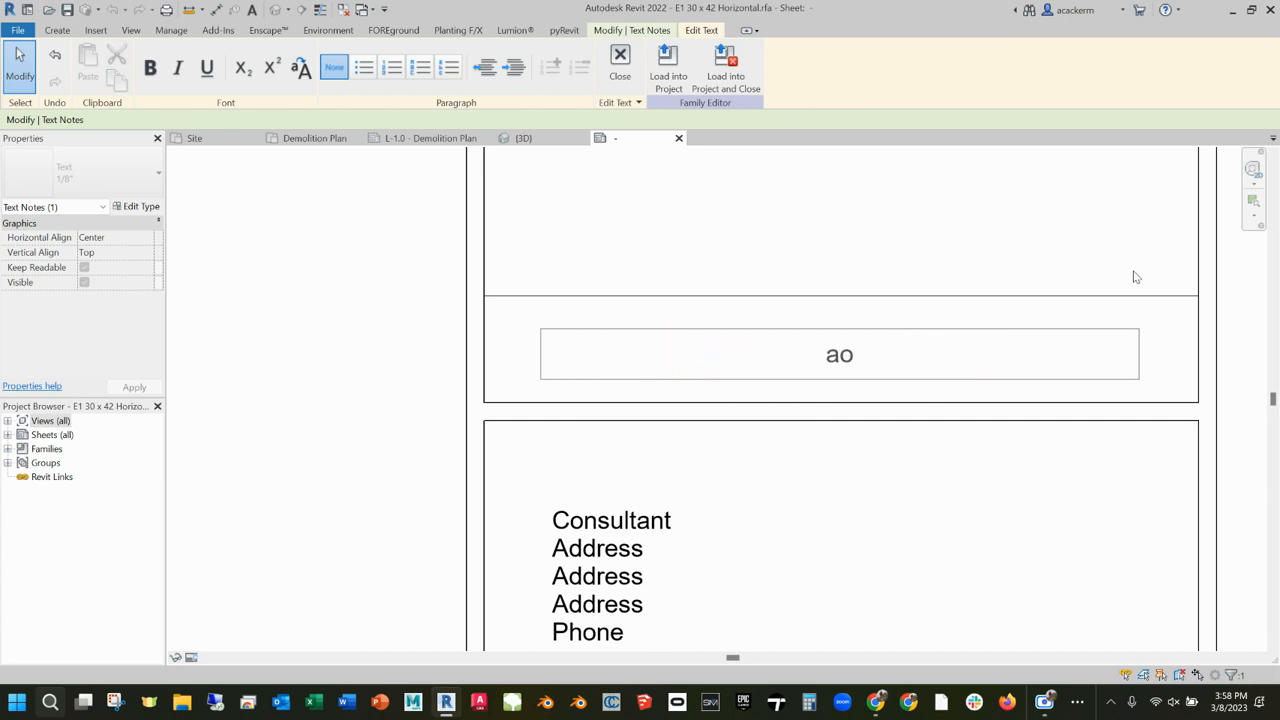
pyautogui.write('danackerman.com')
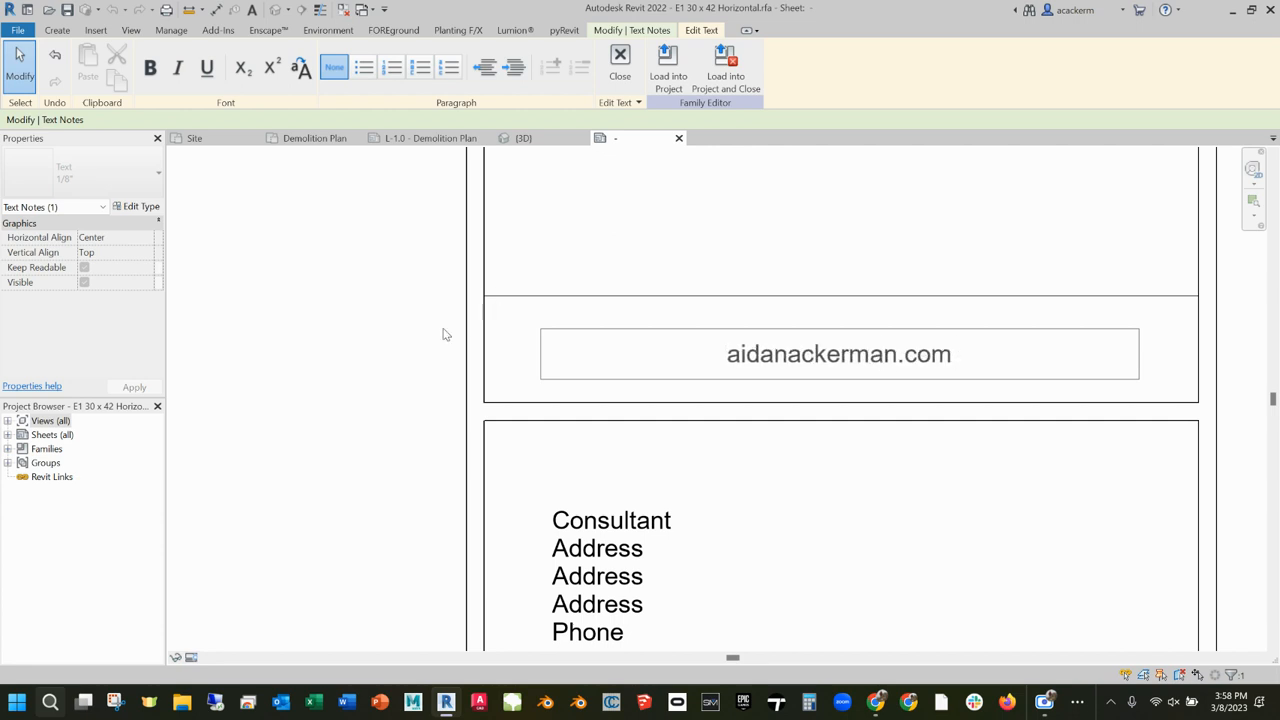
pyautogui.moveTo(758, 562); pyautogui.dragTo(757, 558, button='middle')
pyautogui.click(381, 480)
pyautogui.scroll(-3, 398, 480)
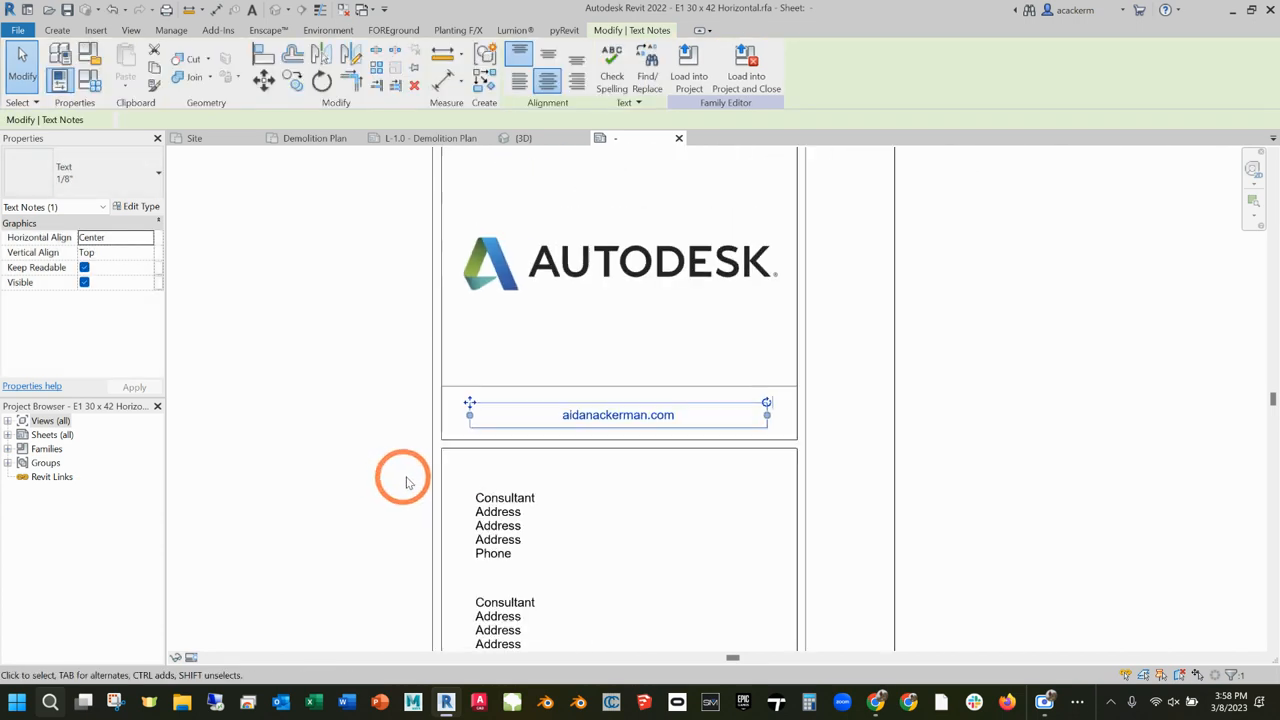
# - Delete the four lower consultant address notes from the title block, keeping only the uppermost one
pyautogui.moveTo(424, 464); pyautogui.dragTo(394, 209, button='middle')
pyautogui.scroll(-4, 557, 451)
pyautogui.click(520, 540)
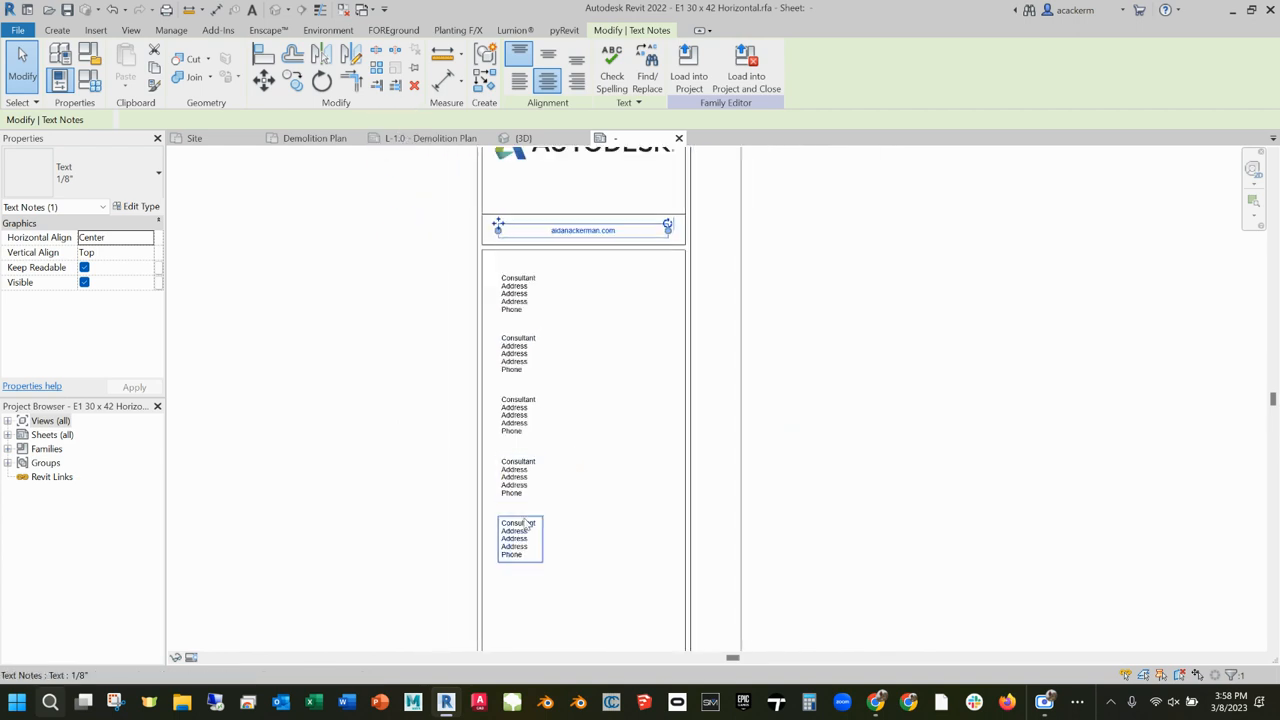
pyautogui.moveTo(521, 490)
pyautogui.mouseDown()
pyautogui.moveTo(523, 366)
pyautogui.moveTo(543, 487)
pyautogui.mouseUp()
pyautogui.press('Delete')
pyautogui.click(528, 488)
pyautogui.press('Delete')
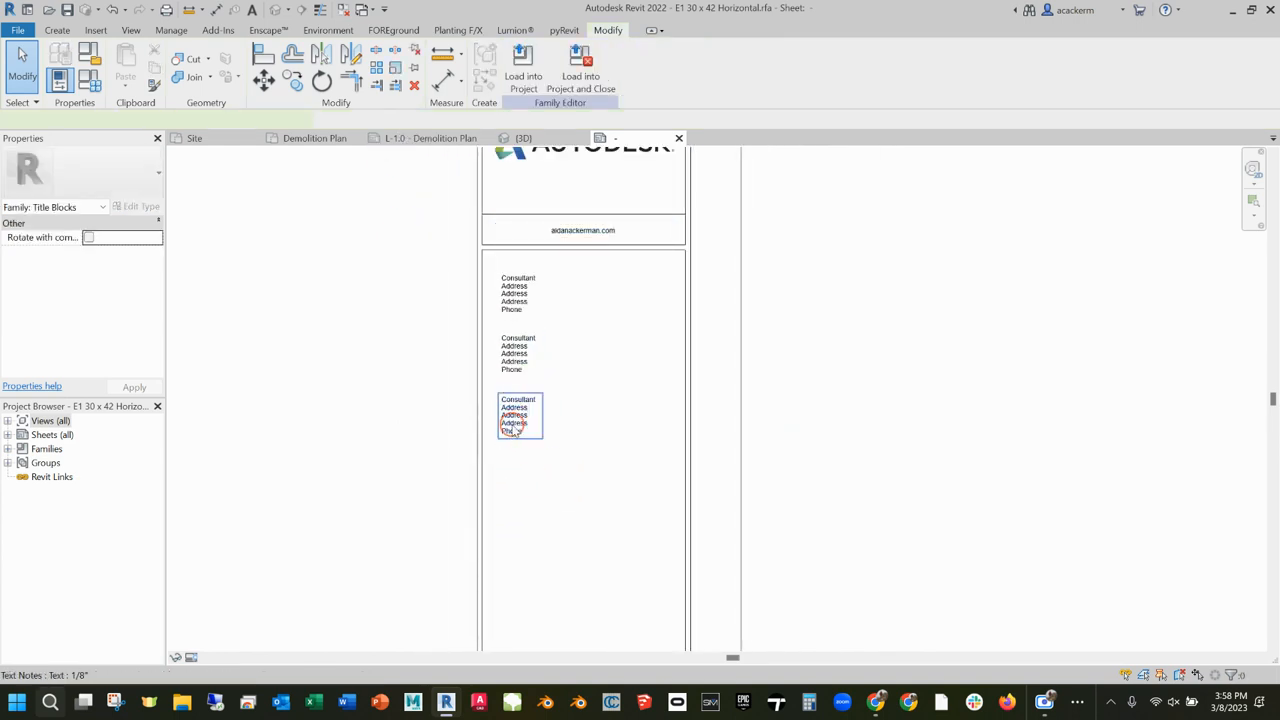
pyautogui.click(514, 392)
pyautogui.press('Delete')
pyautogui.click(516, 385)
pyautogui.press('Delete')
pyautogui.scroll(3, 524, 287)
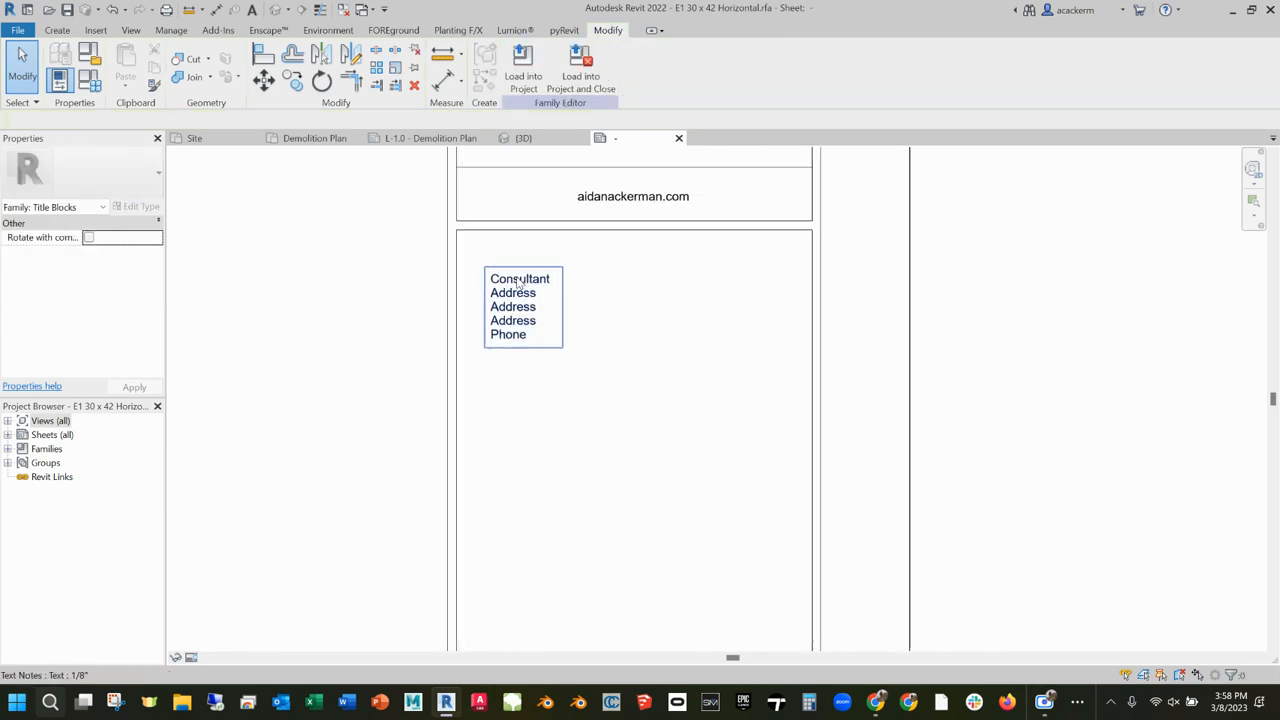
# - Examine the remaining consultant note and the Client Name, Project Name and Sheet Name labels of the title block
pyautogui.scroll(-3, 526, 287)
pyautogui.scroll(4, 532, 300)
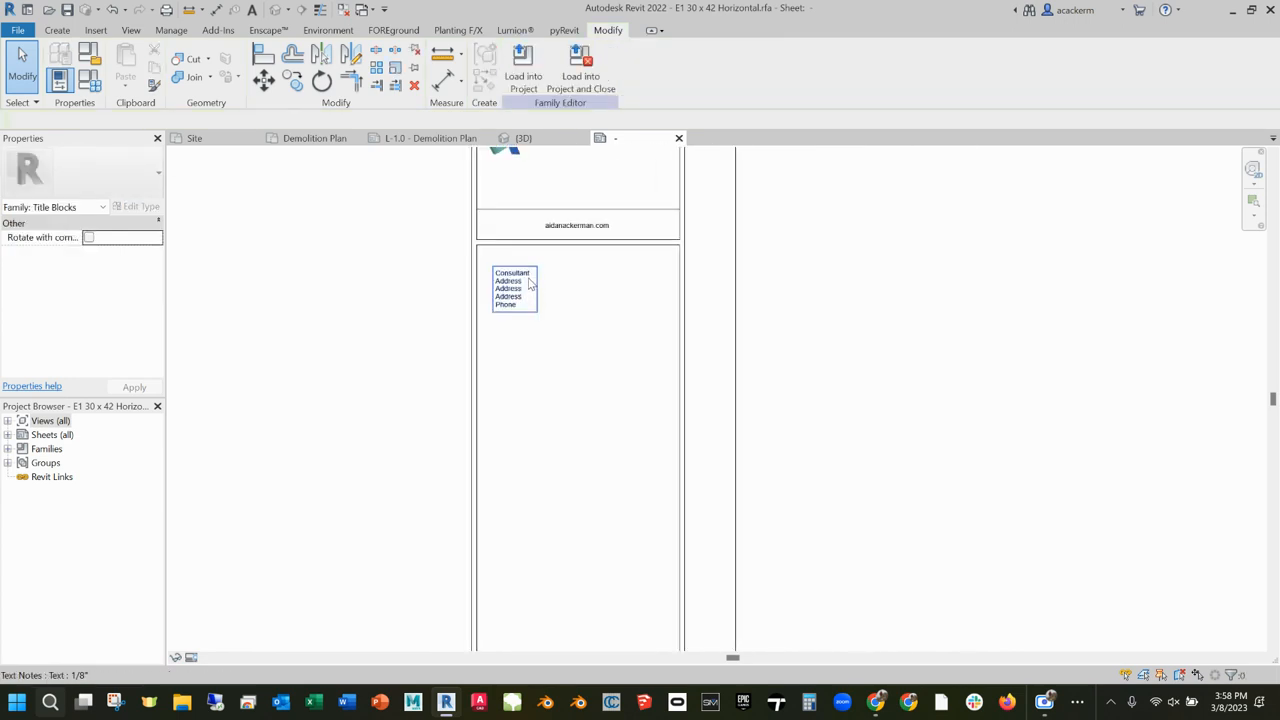
pyautogui.click(516, 283)
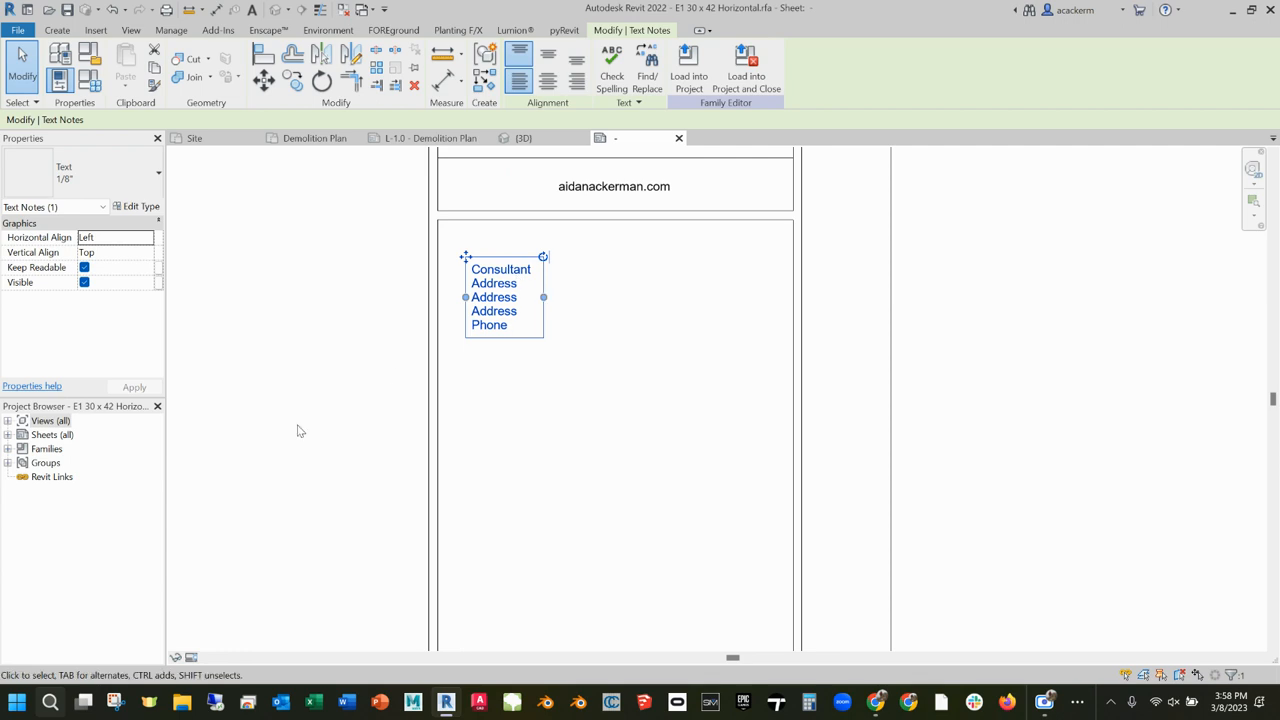
pyautogui.scroll(-3, 646, 537)
pyautogui.moveTo(657, 514); pyautogui.dragTo(629, 213, button='middle')
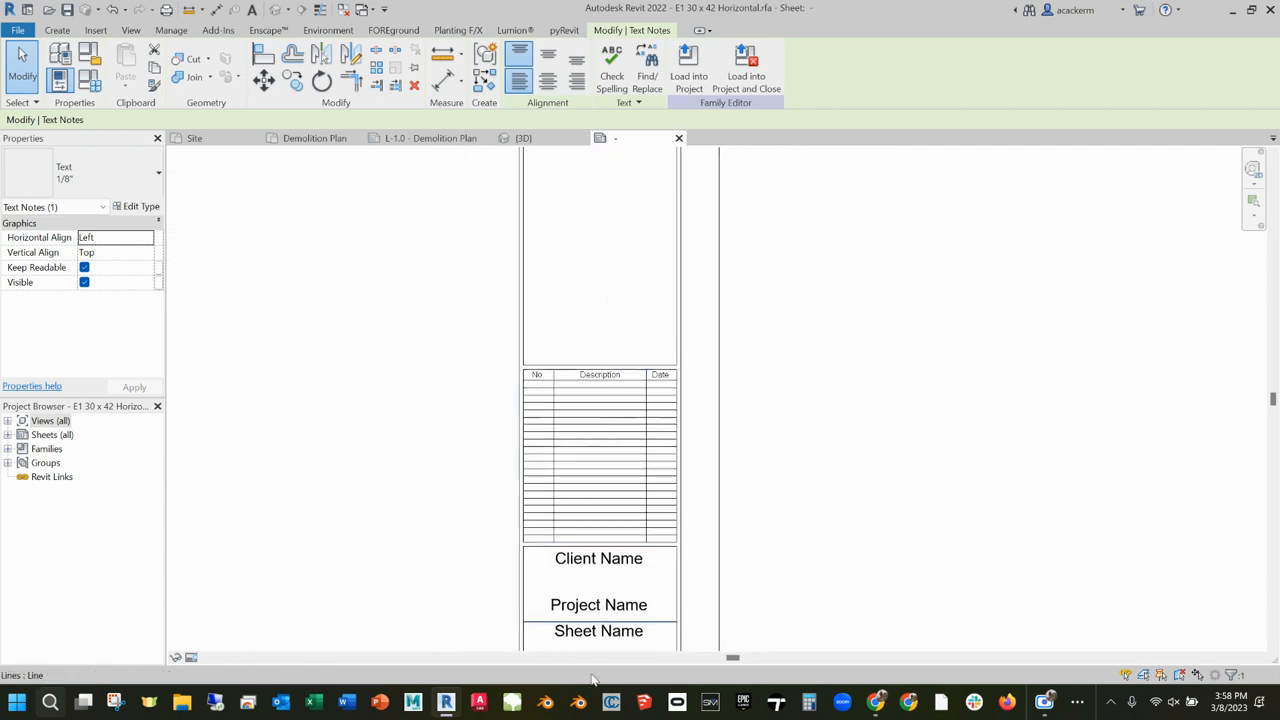
pyautogui.moveTo(592, 643); pyautogui.dragTo(584, 466, button='middle')
pyautogui.scroll(-1, 584, 466)
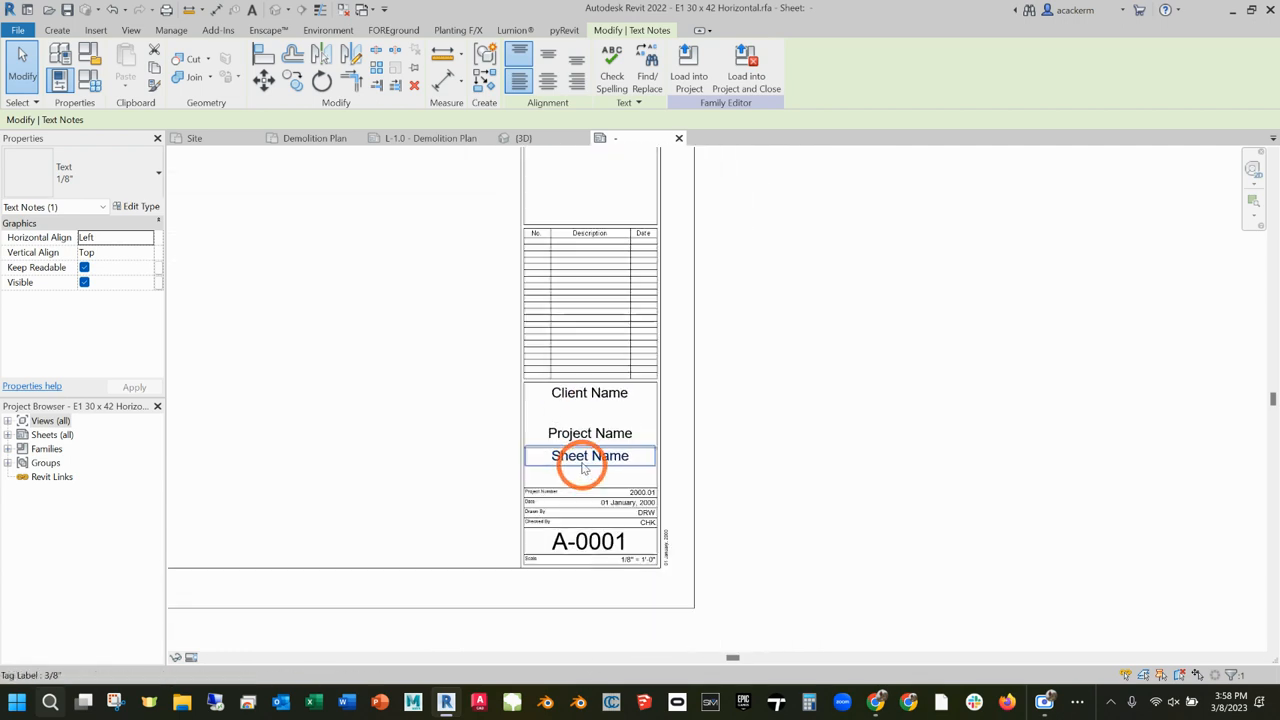
pyautogui.click(610, 398)
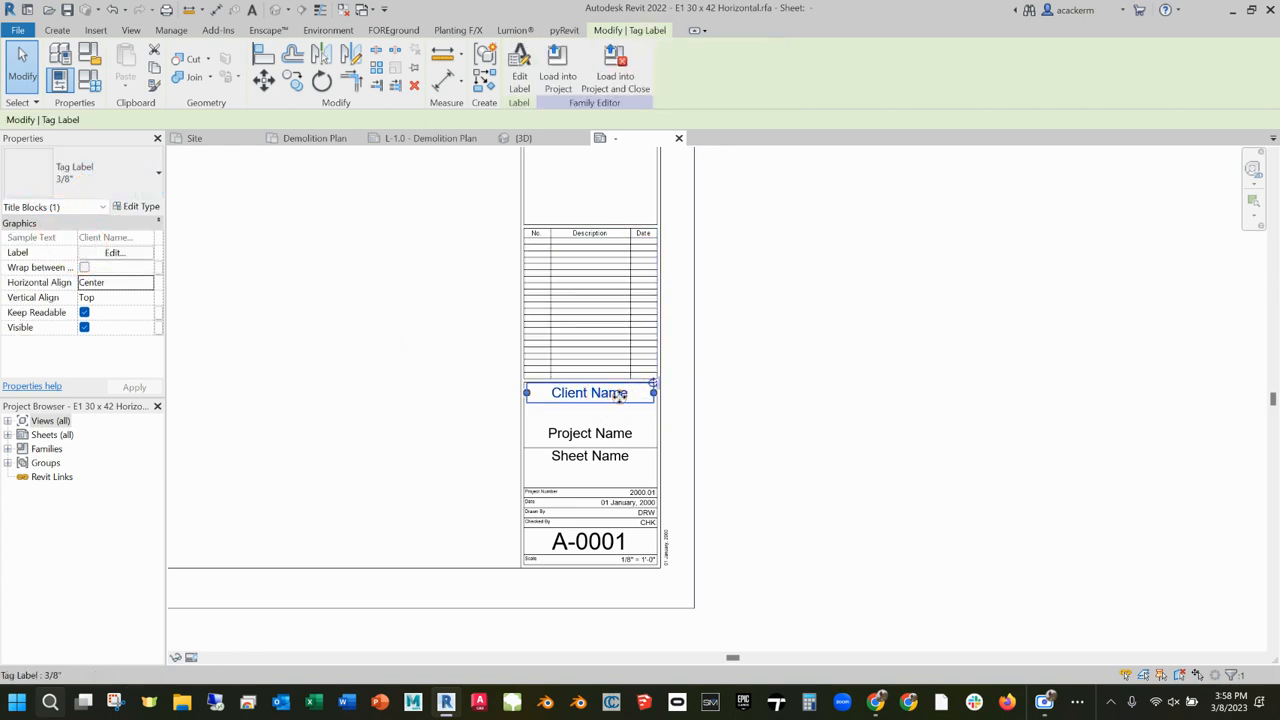
pyautogui.click(620, 431)
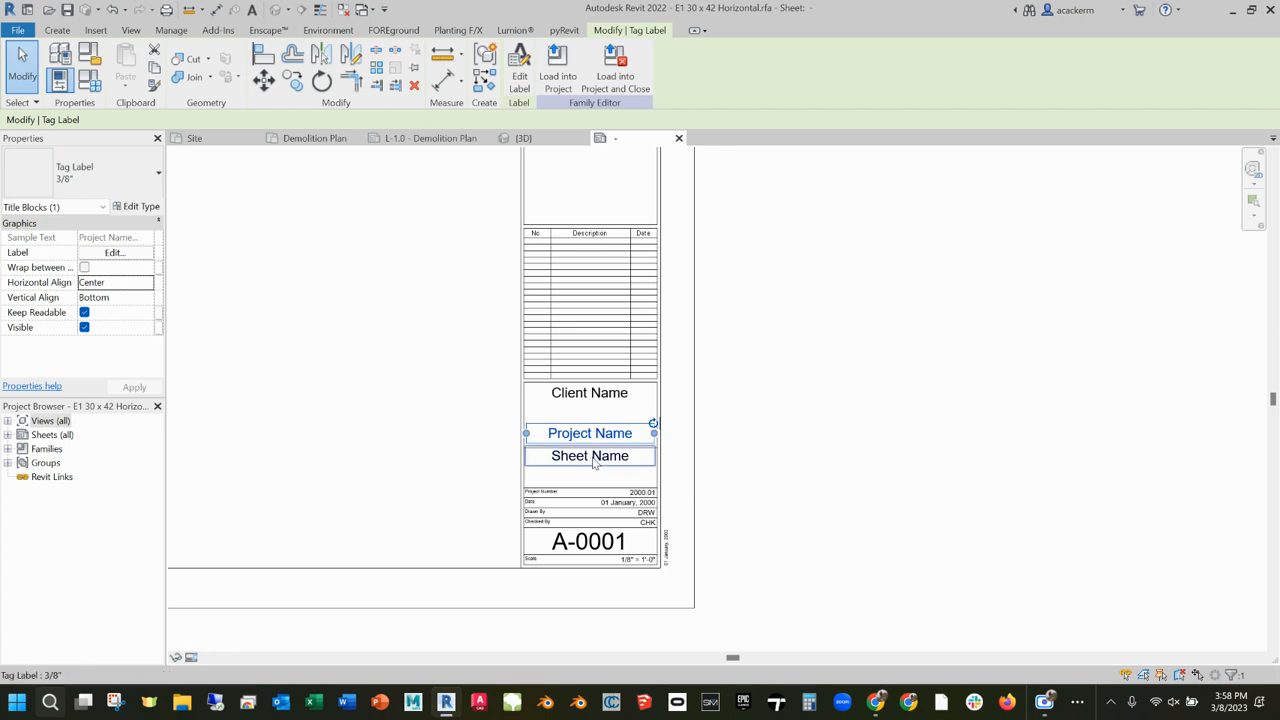
pyautogui.click(606, 453)
pyautogui.click(903, 477)
pyautogui.click(645, 381)
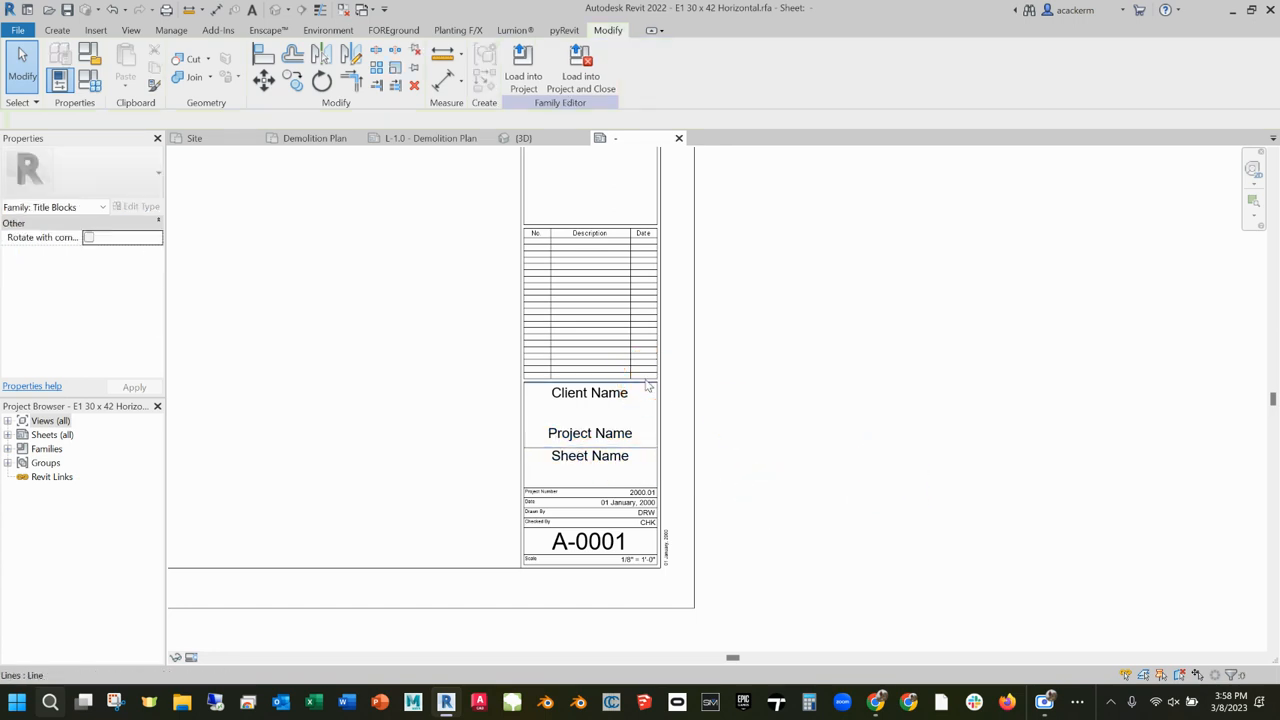
# - Delete the Autodesk logo image from the title block's logo box
pyautogui.scroll(-5, 648, 383)
pyautogui.moveTo(745, 202); pyautogui.dragTo(790, 398, button='middle')
pyautogui.scroll(3, 700, 305)
pyautogui.click(660, 358)
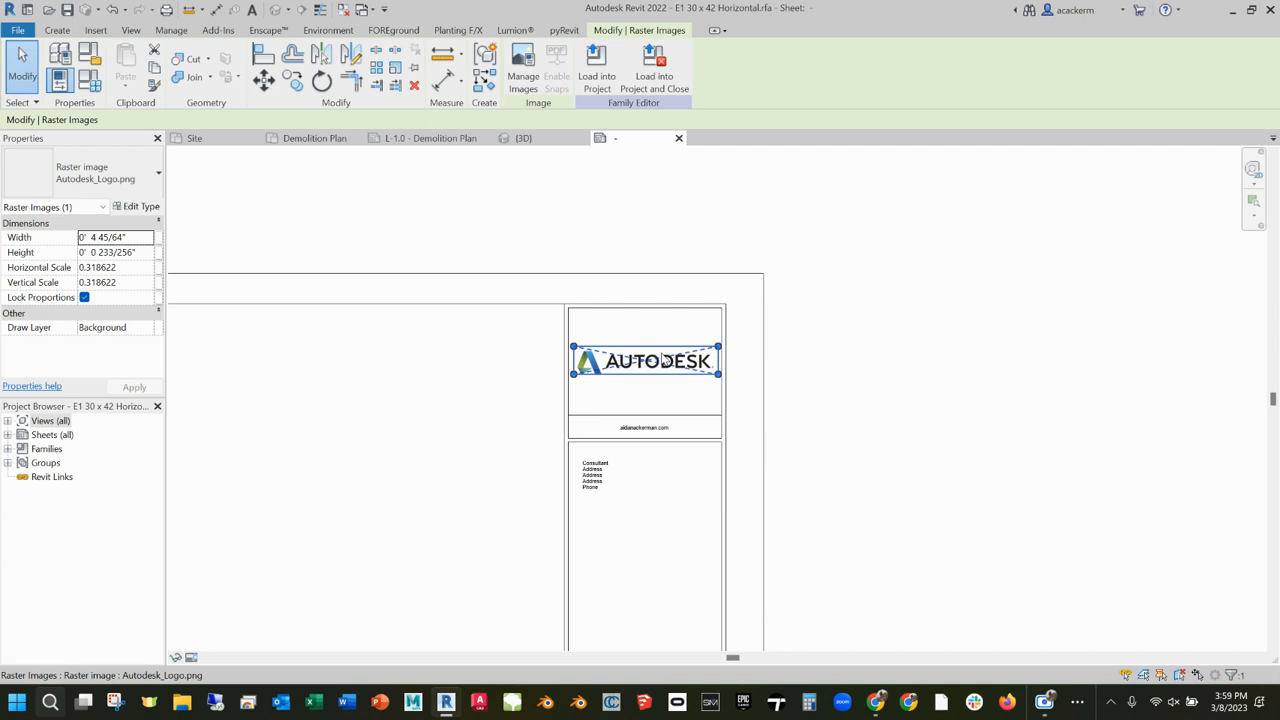
pyautogui.press('Delete')
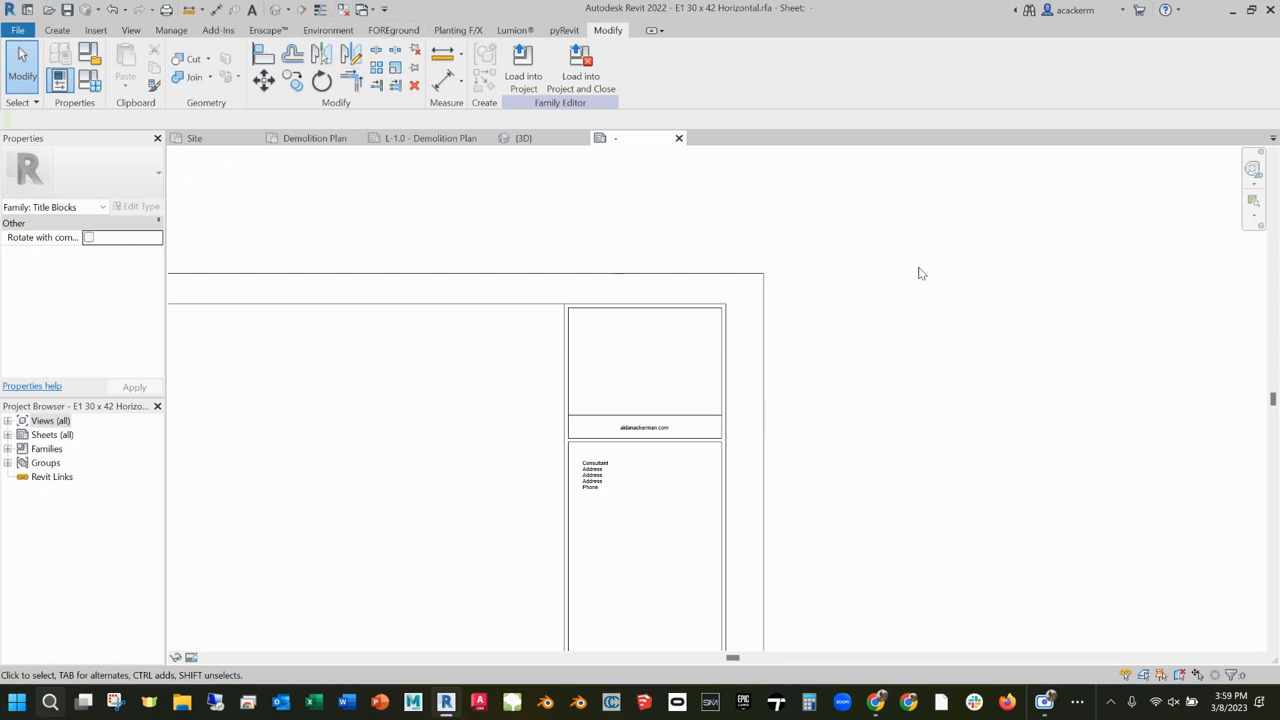
# - Begin an image import and browse on Google Drive to the Demos folder within the LSA 423_645 class folder
pyautogui.click(100, 32)
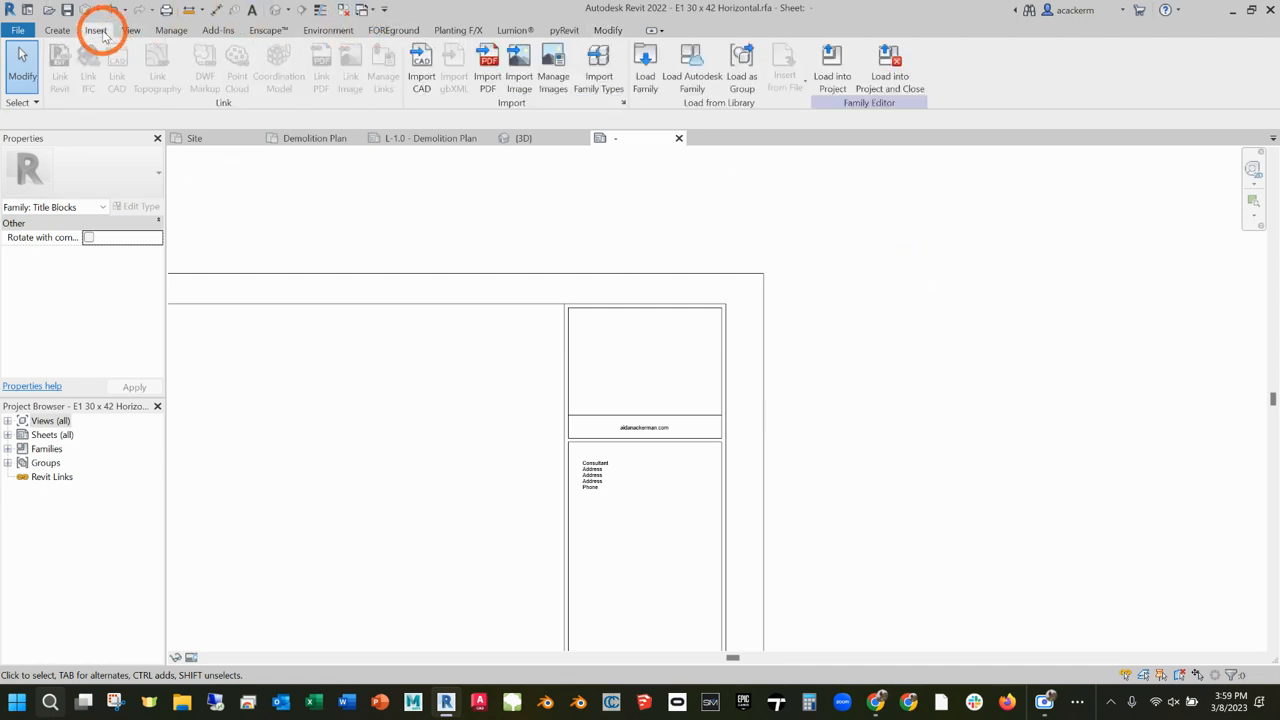
pyautogui.click(517, 62)
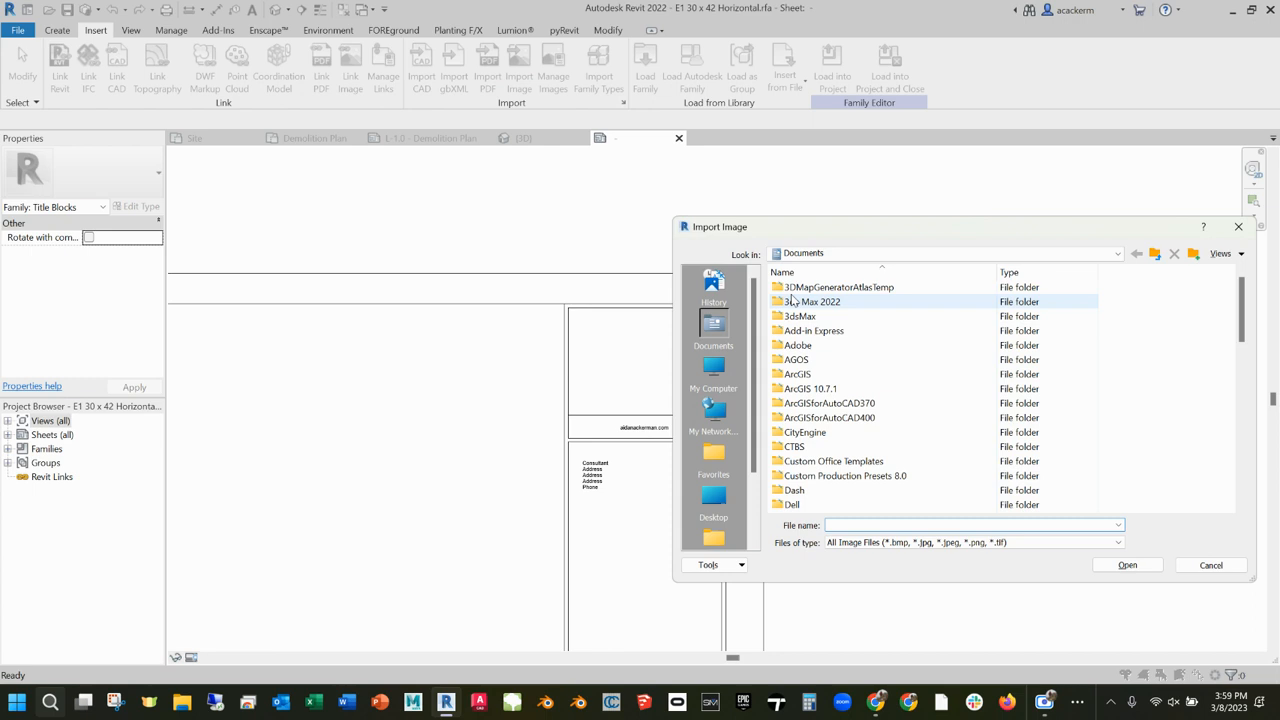
pyautogui.click(1023, 253)
pyautogui.scroll(1, 867, 500)
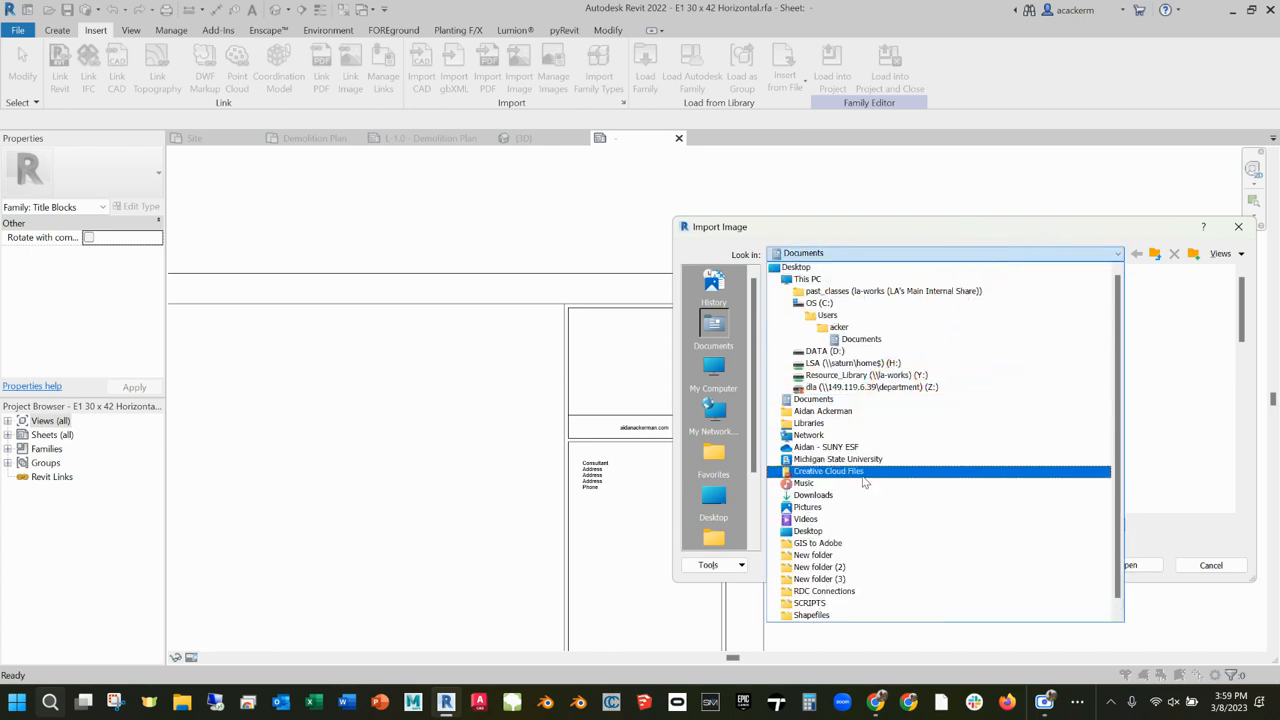
pyautogui.click(845, 352)
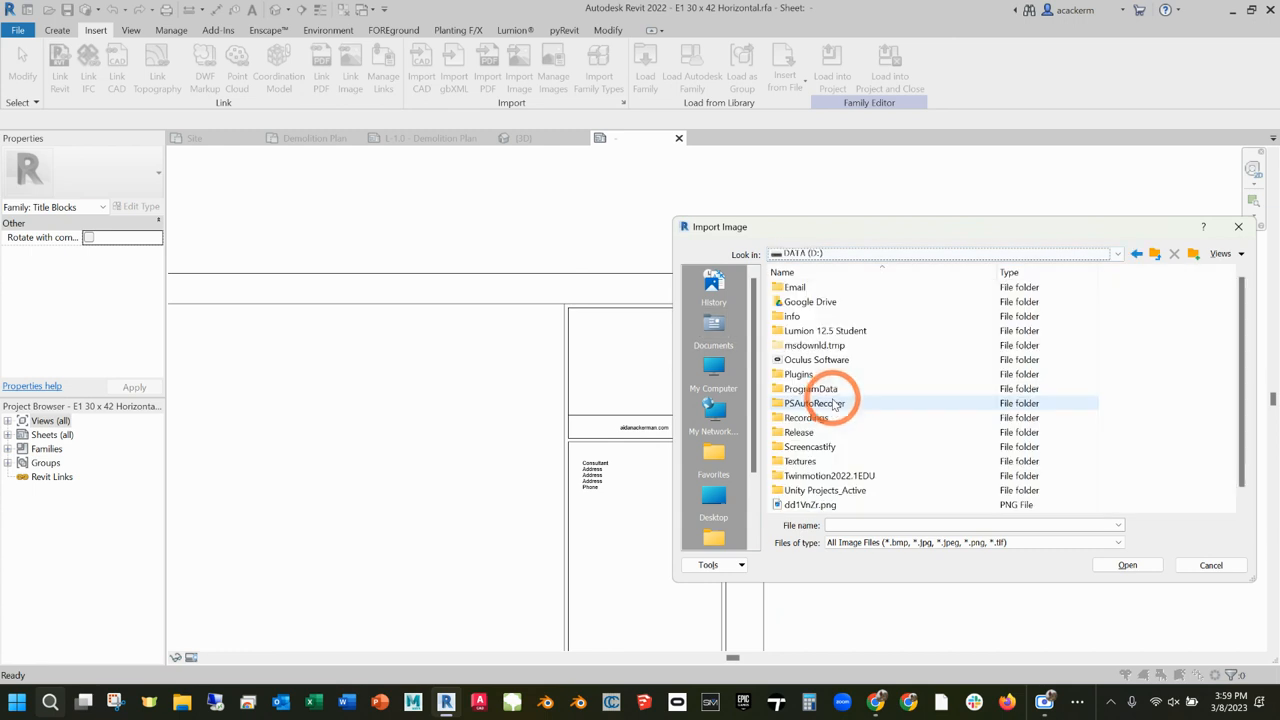
pyautogui.doubleClick(808, 301)
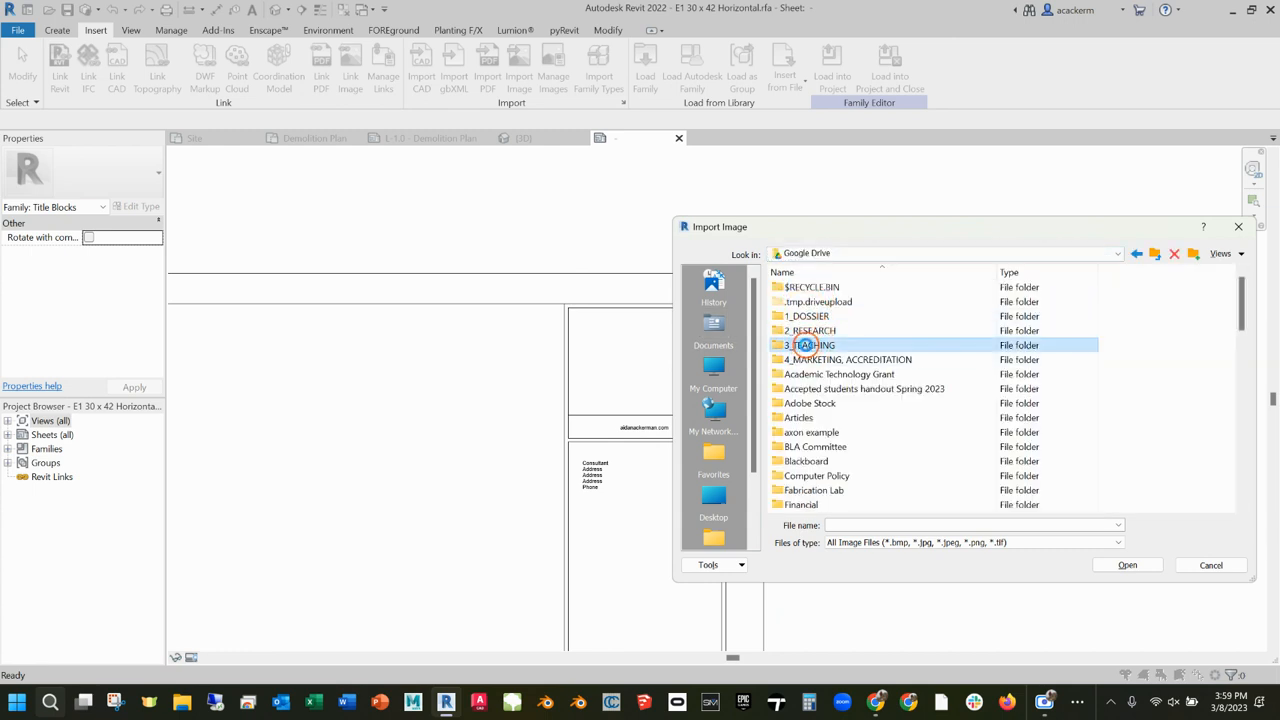
pyautogui.doubleClick(808, 345)
pyautogui.doubleClick(813, 449)
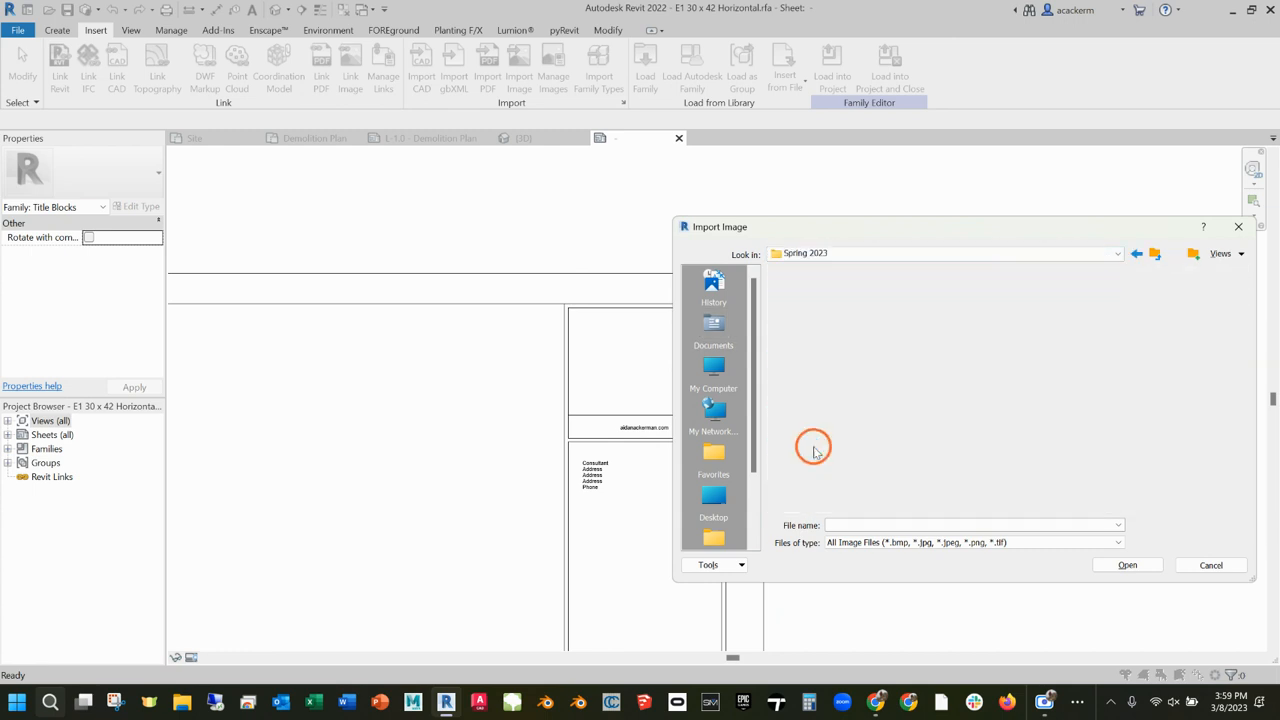
pyautogui.doubleClick(815, 316)
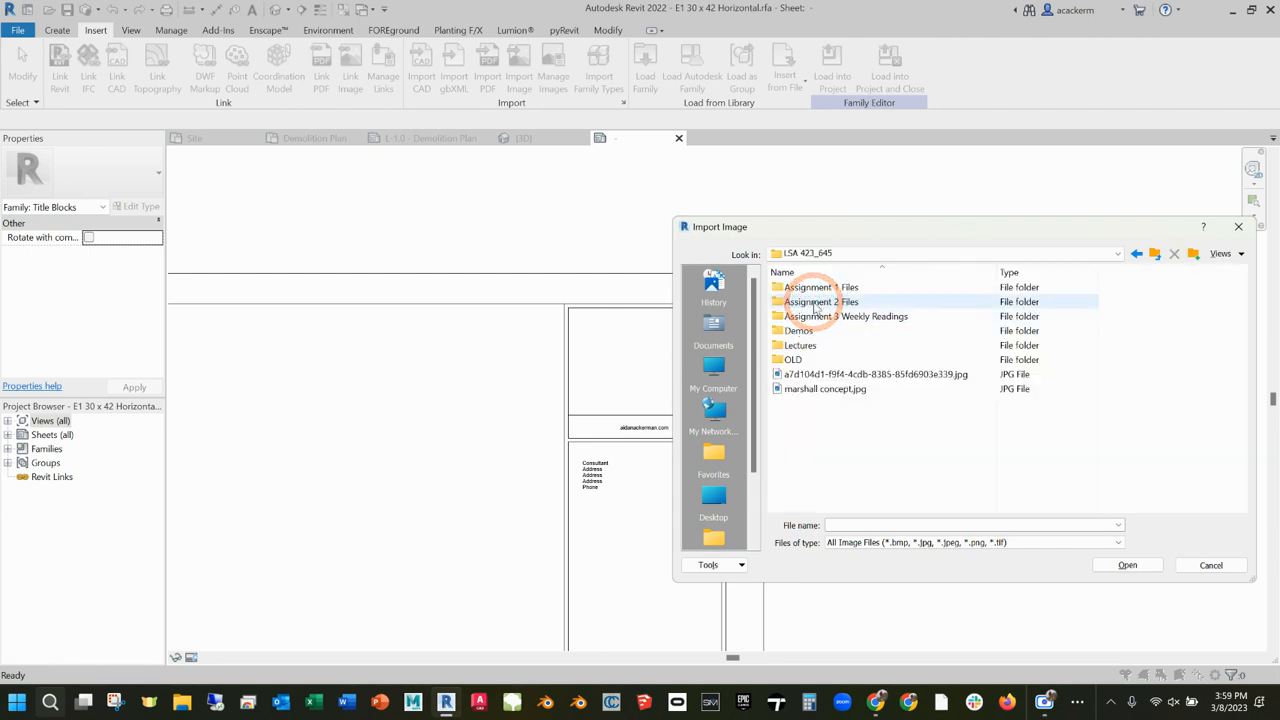
pyautogui.doubleClick(797, 331)
# - Import the logo image from the 3.8 sheet setup and demolition plan folder and place it in the empty logo box
pyautogui.click(813, 288)
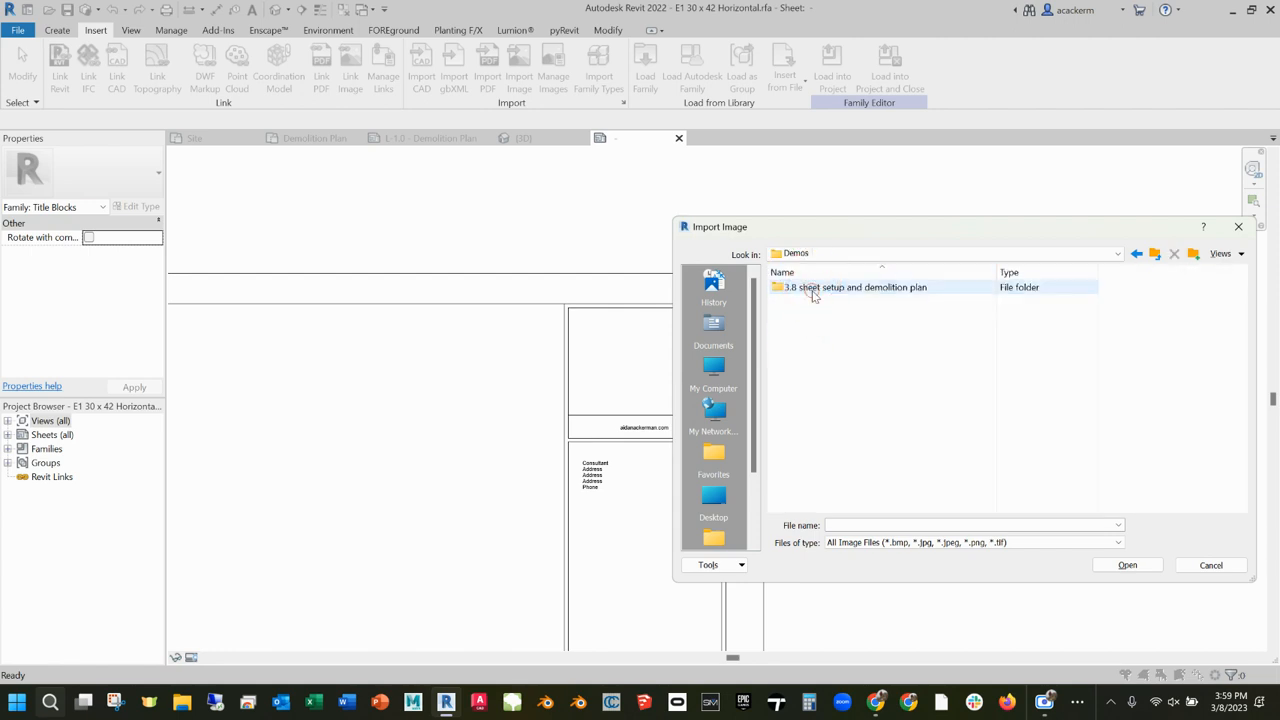
pyautogui.doubleClick(813, 288)
pyautogui.click(813, 288)
pyautogui.click(1127, 566)
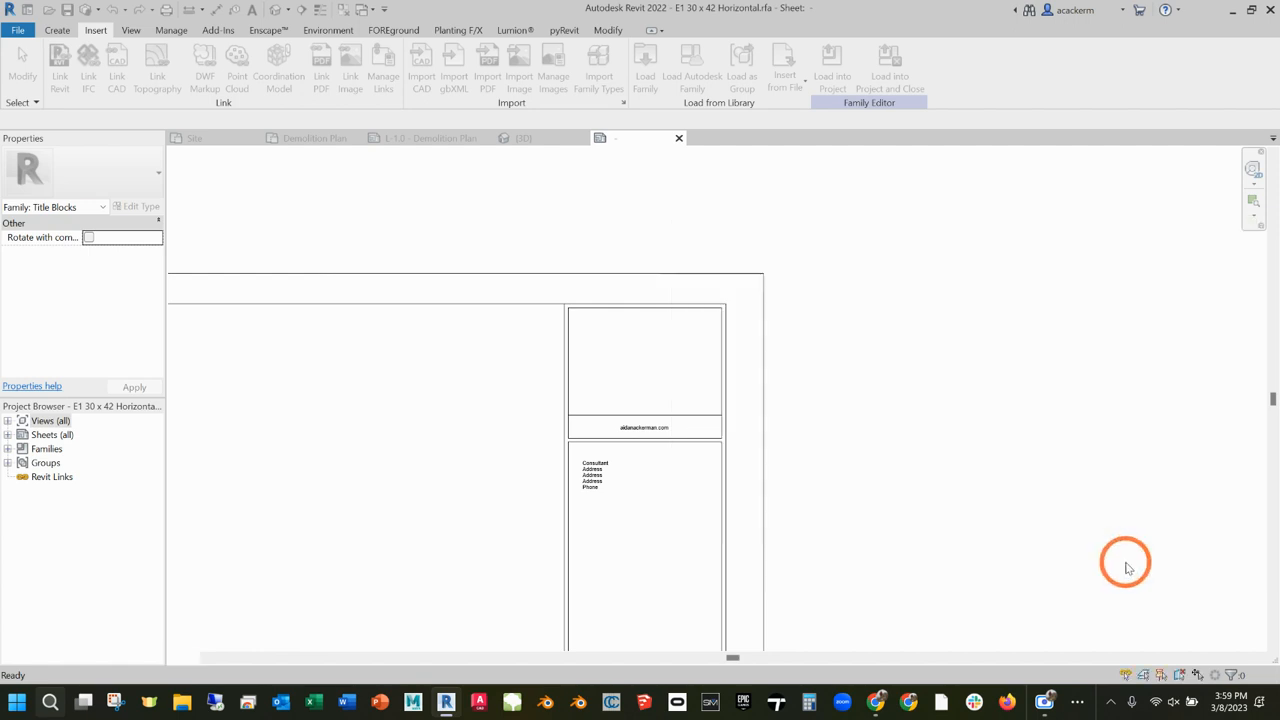
pyautogui.click(645, 368)
pyautogui.click(954, 362)
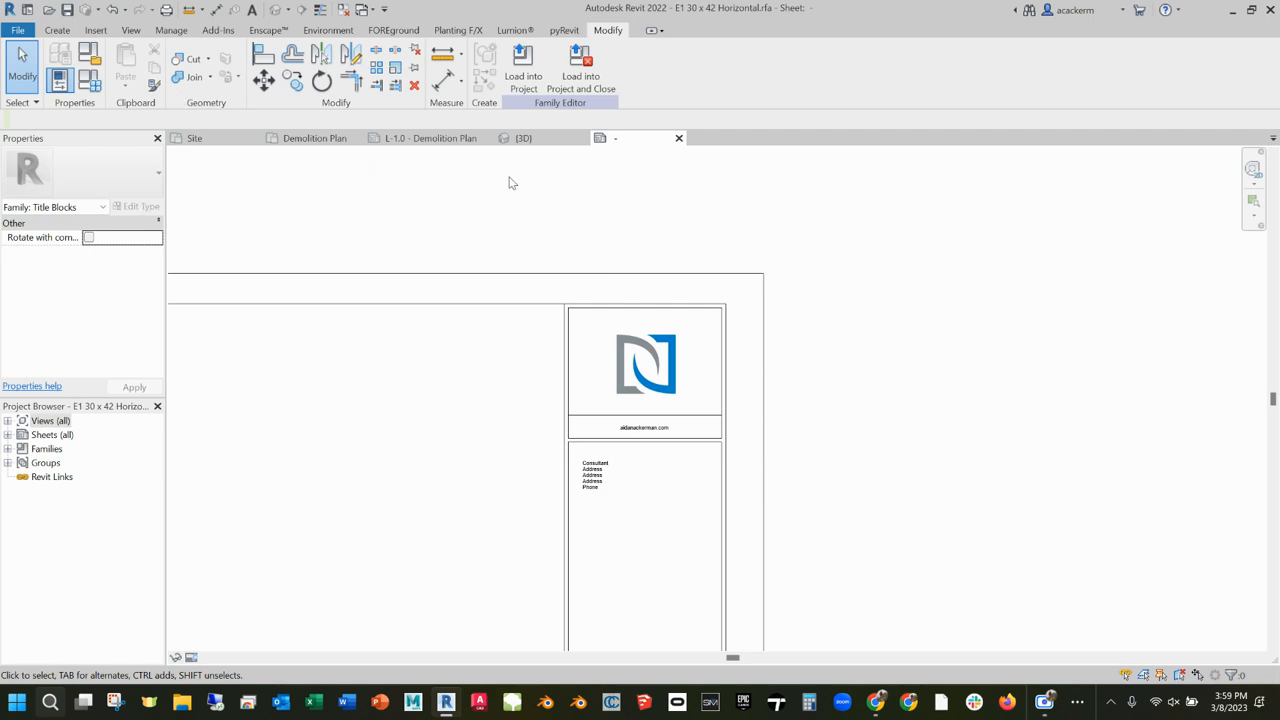
# - Close the title block family, saving it as E1 30 x 42 Horizontal.rfa in the 3.8 sheet setup and demolition plan folder
pyautogui.click(17, 60)
pyautogui.click(712, 144)
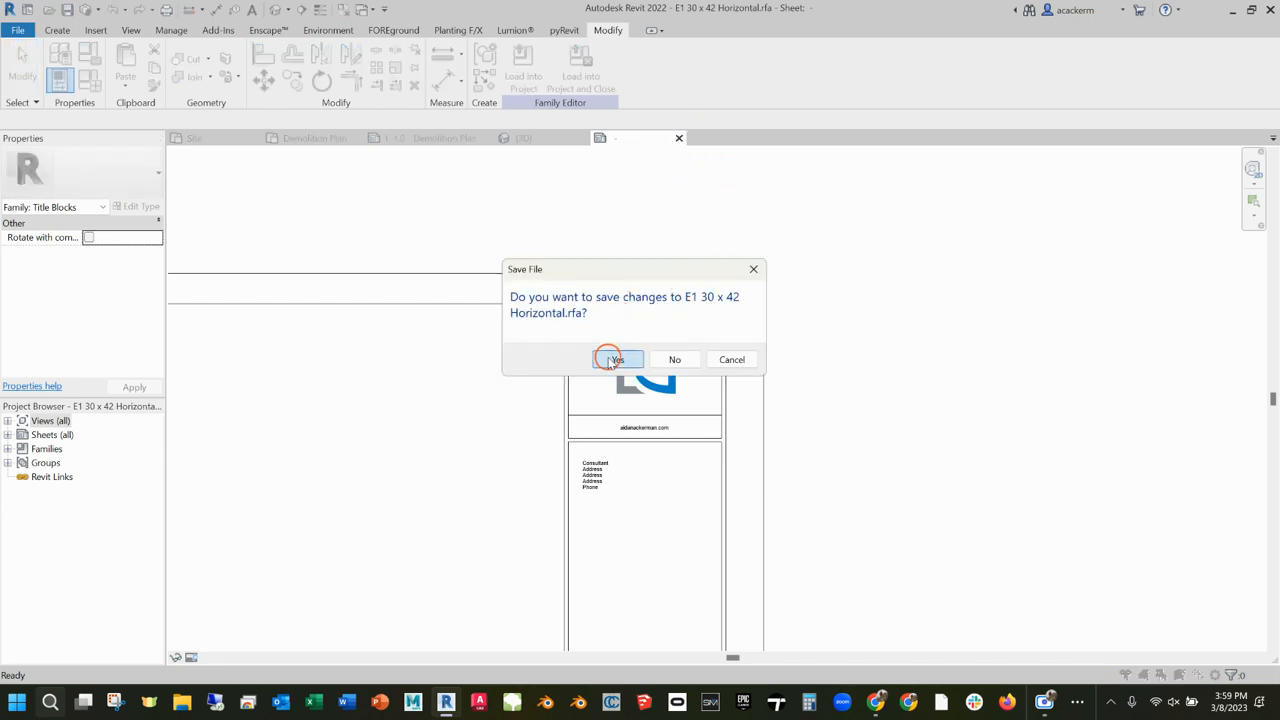
pyautogui.click(612, 360)
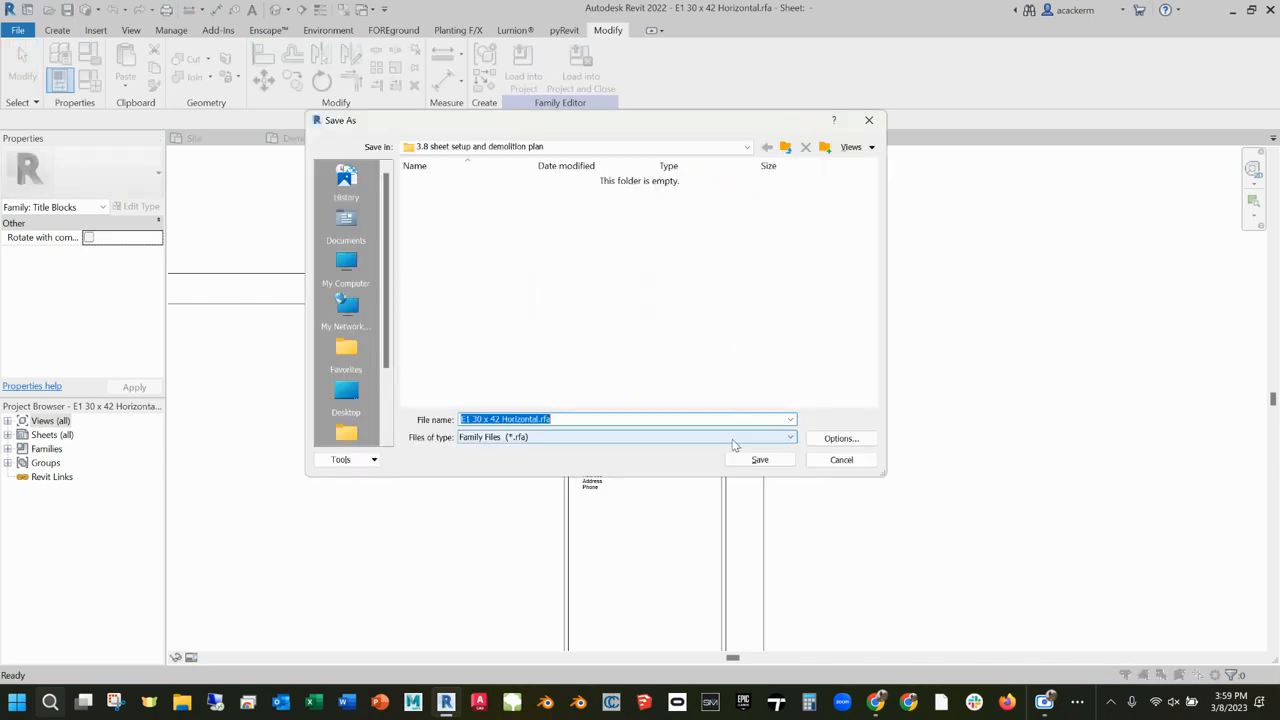
pyautogui.click(760, 460)
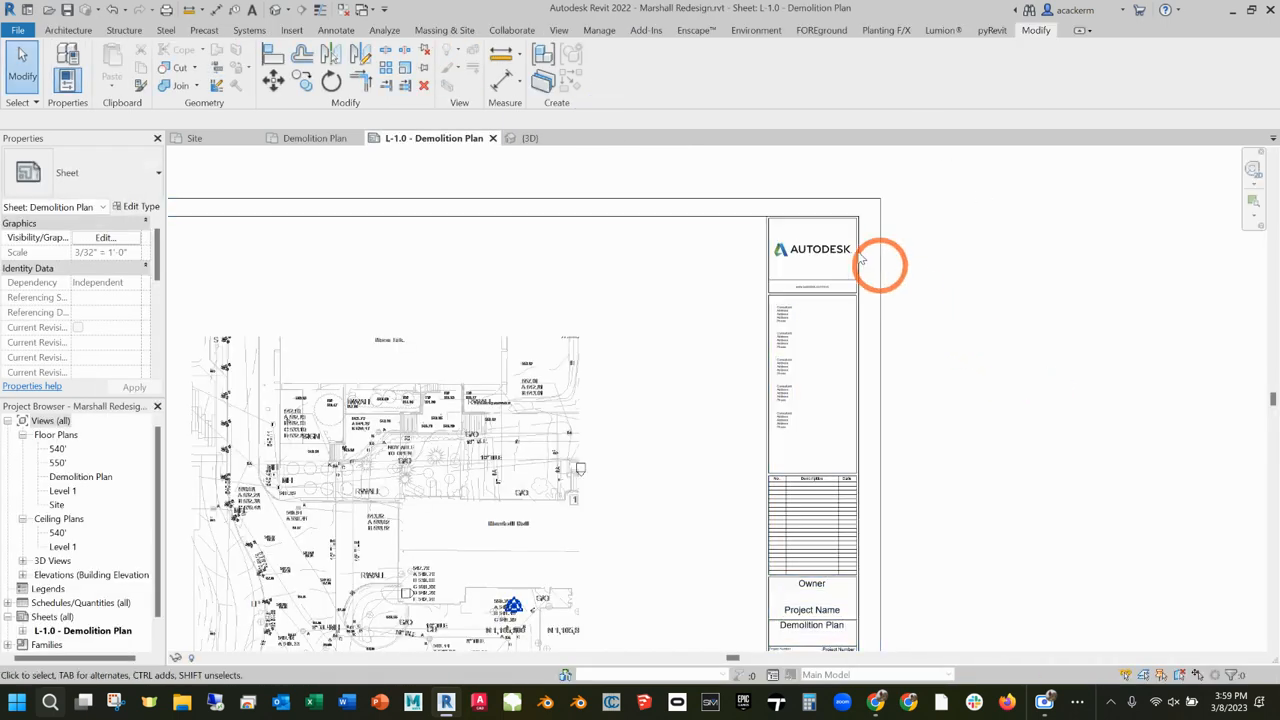
# - Try to update the L-1.0 sheet's title block by choosing the recently used E1 30x42 Horizontal type
pyautogui.click(768, 218)
pyautogui.click(157, 173)
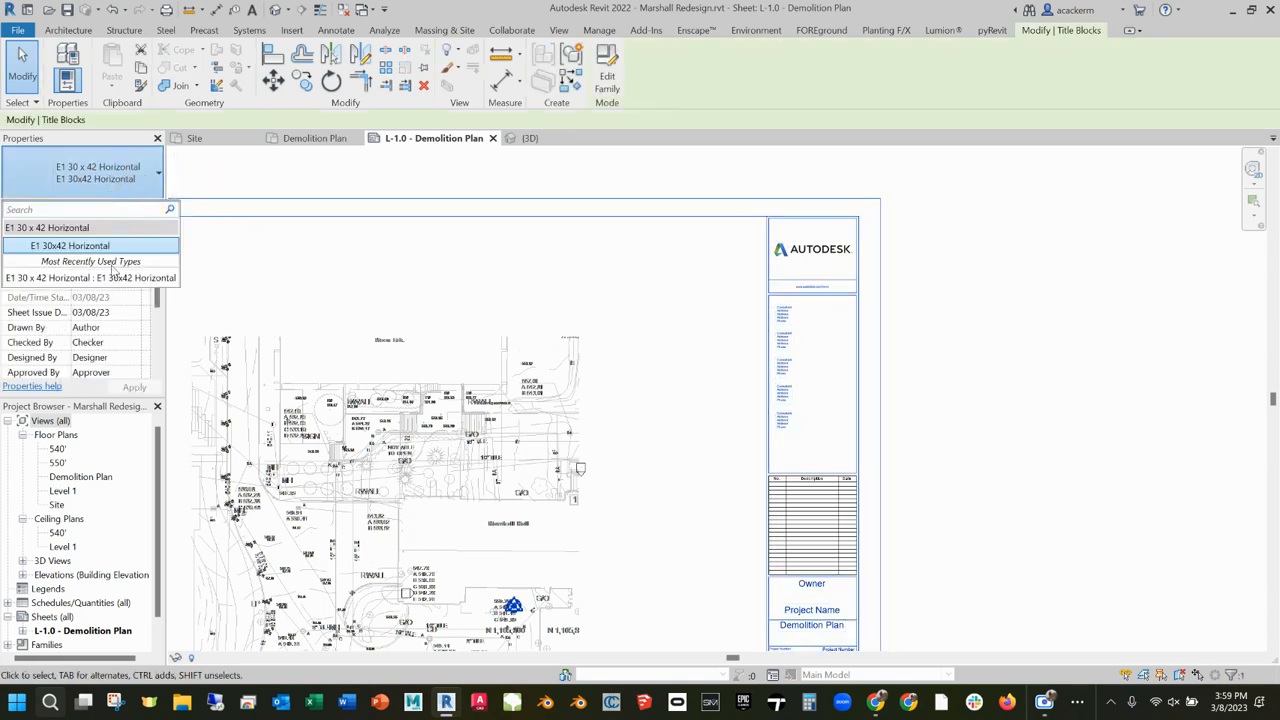
pyautogui.click(98, 285)
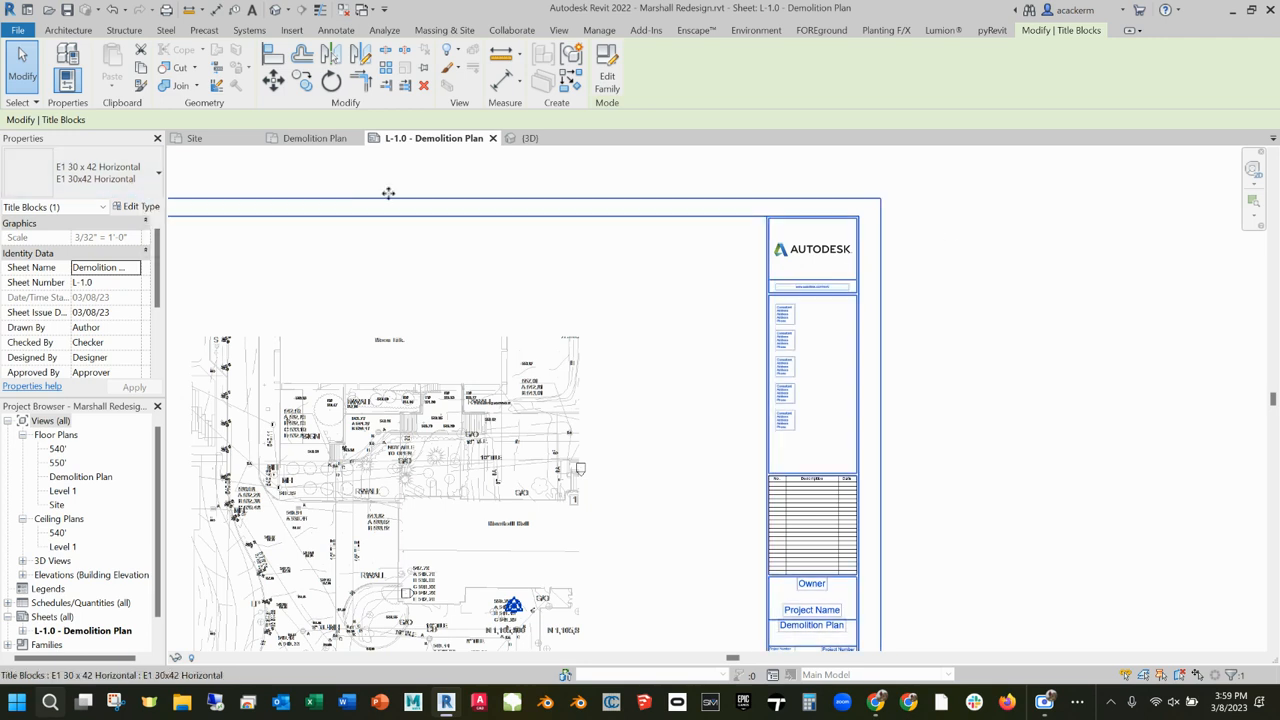
# - In the title block family, replace the Autodesk logo with the imported image font-based-concepts-03.png
pyautogui.doubleClick(822, 244)
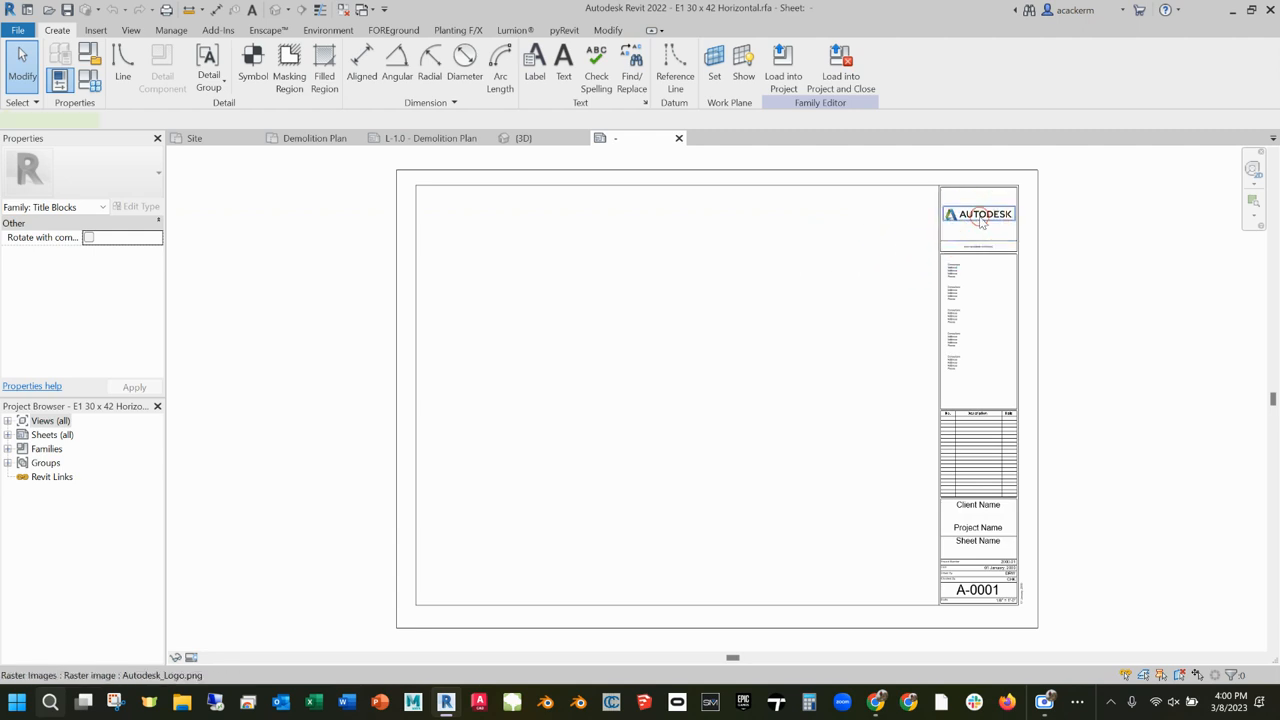
pyautogui.click(980, 217)
pyautogui.press('Delete')
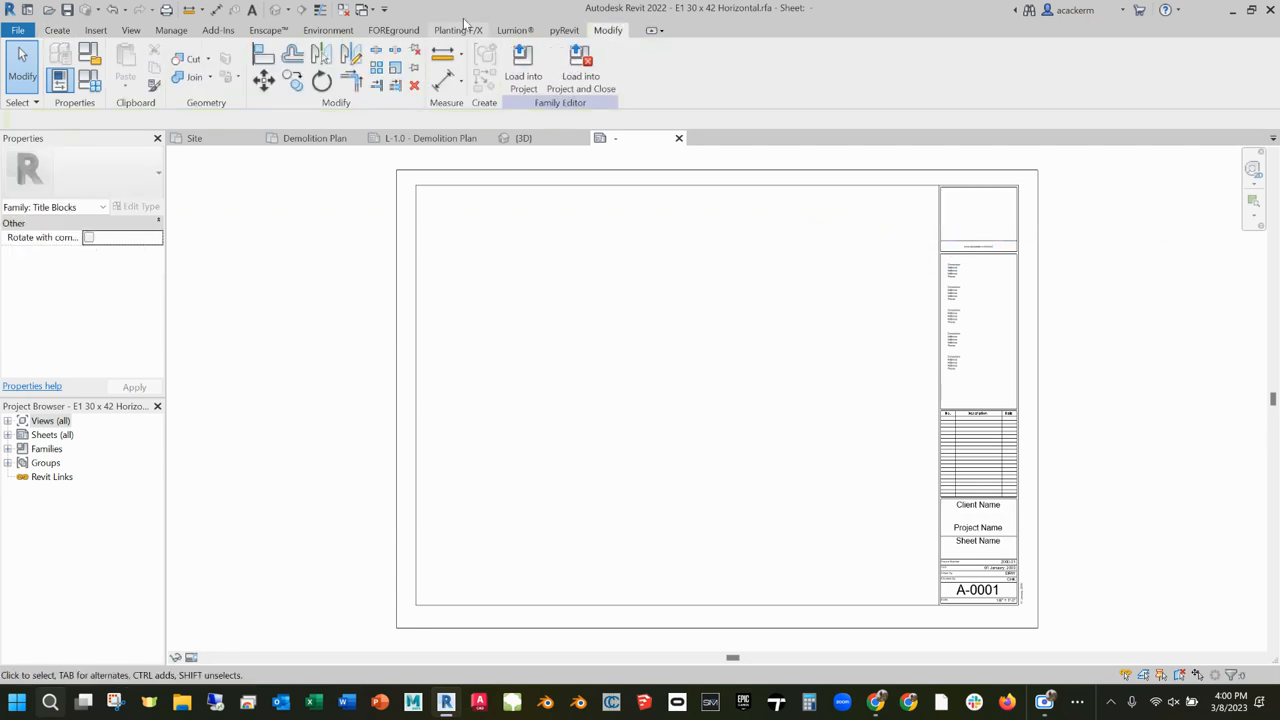
pyautogui.click(92, 30)
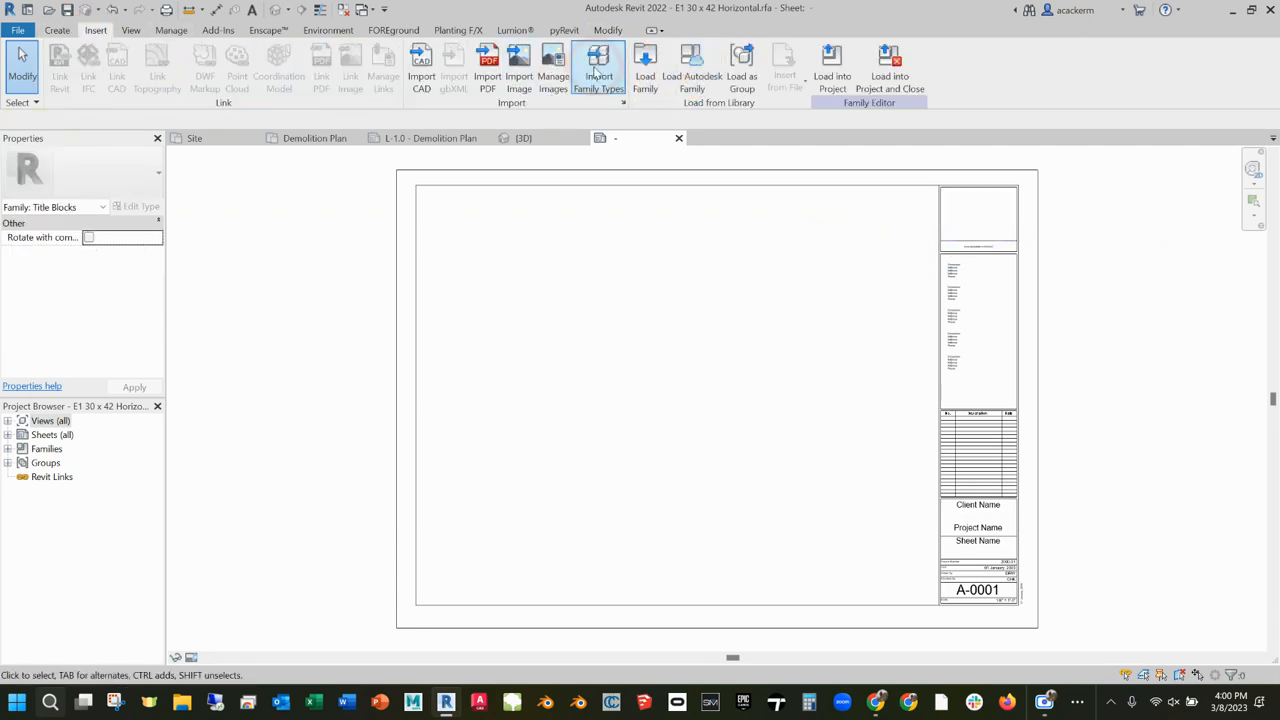
pyautogui.click(519, 70)
pyautogui.doubleClick(872, 284)
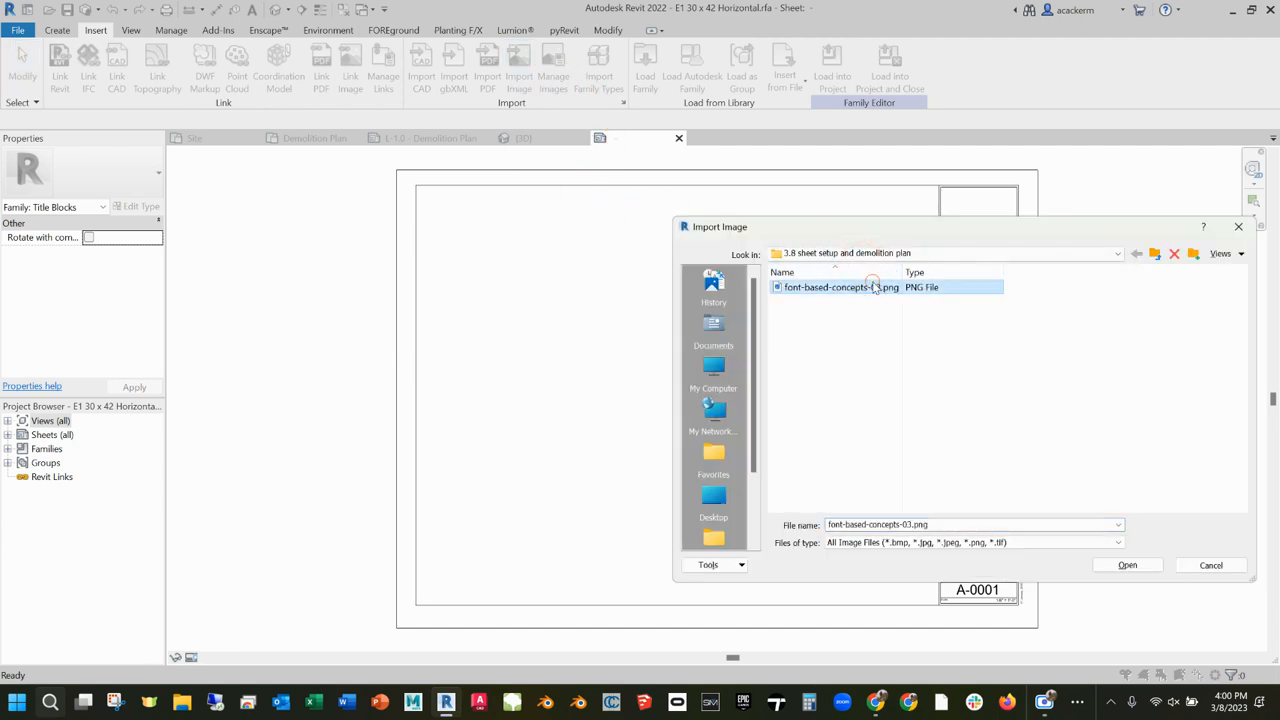
pyautogui.click(983, 225)
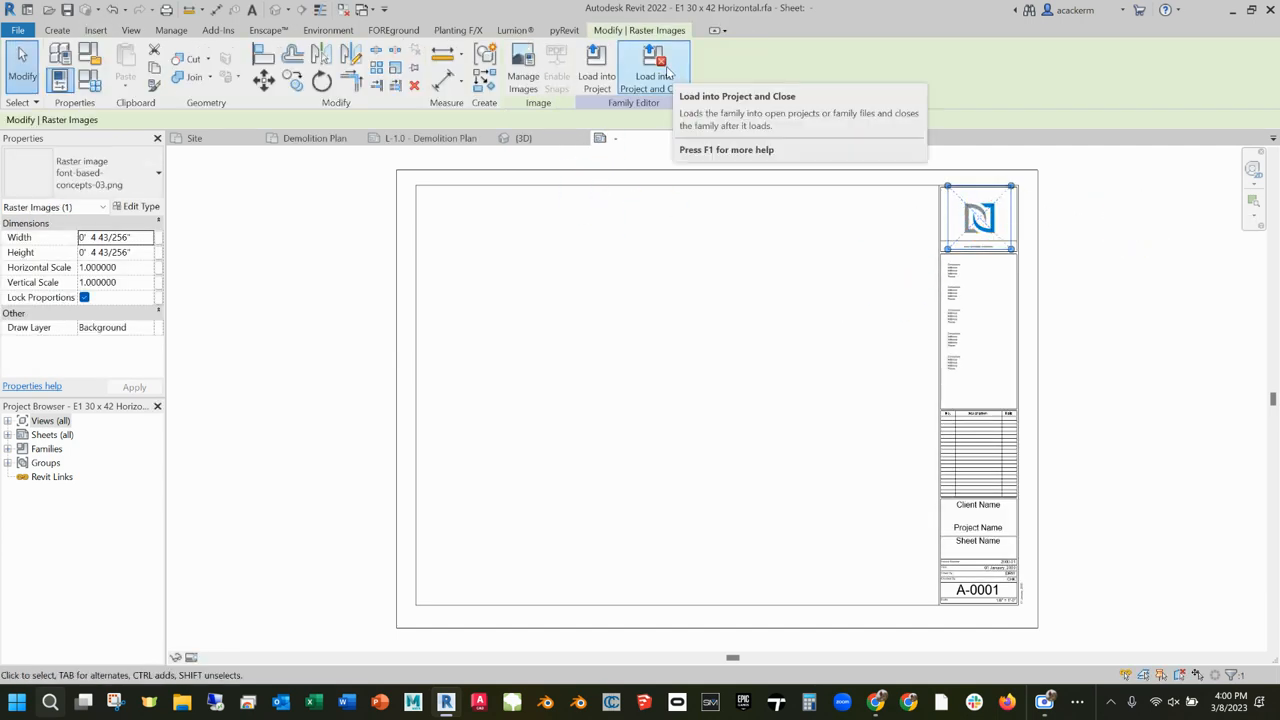
# - Save the family as E1 30 x 42 Horizontal.rfa and load it into the project, closing it and overwriting the existing version
pyautogui.click(663, 76)
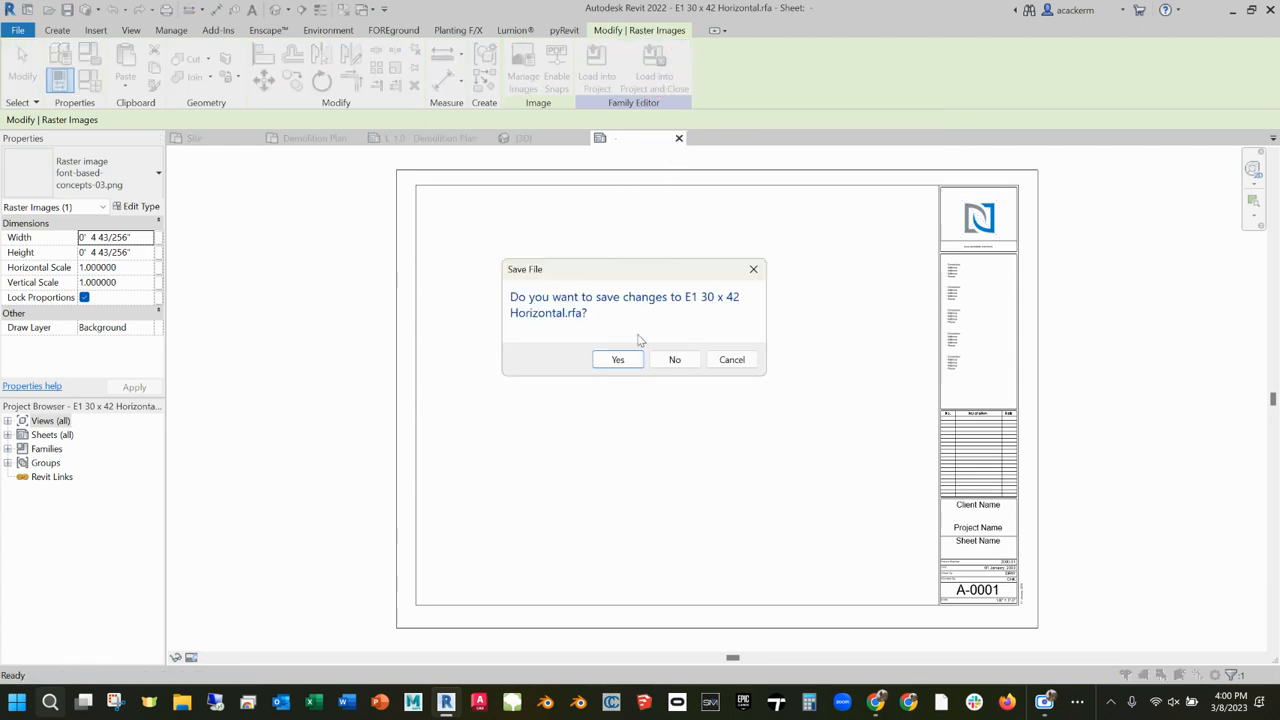
pyautogui.click(619, 361)
pyautogui.click(766, 458)
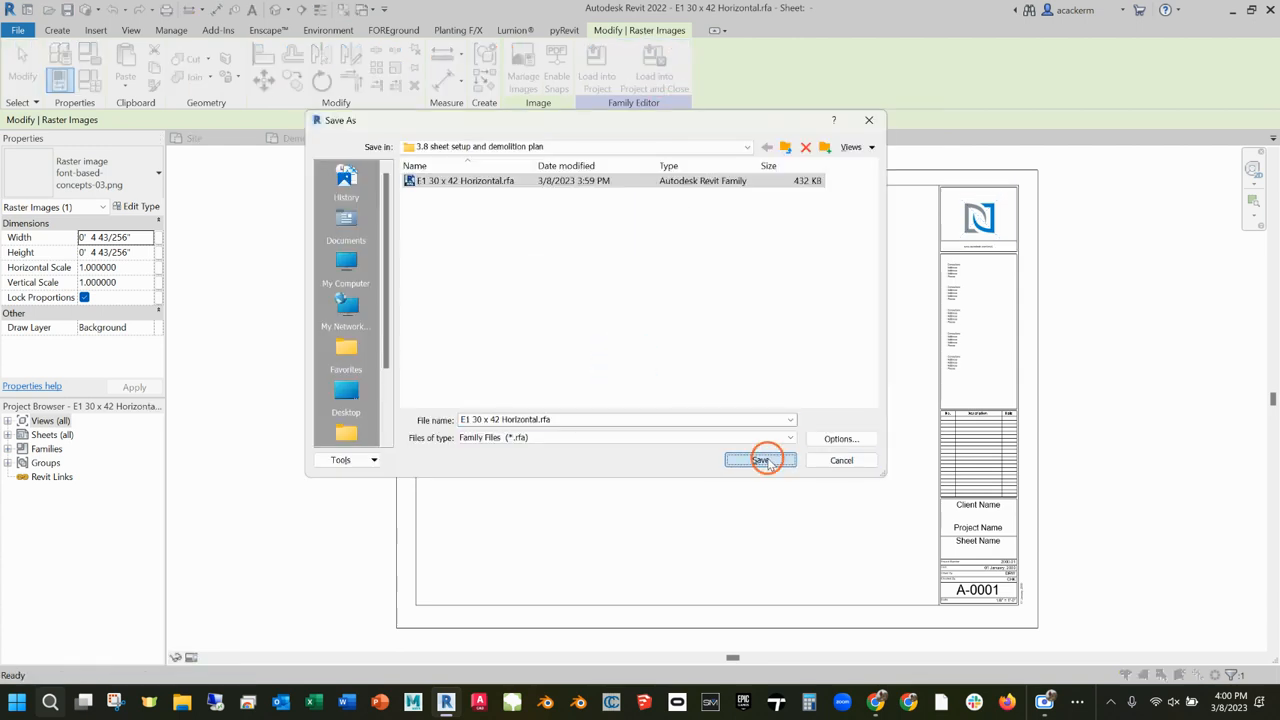
pyautogui.click(635, 371)
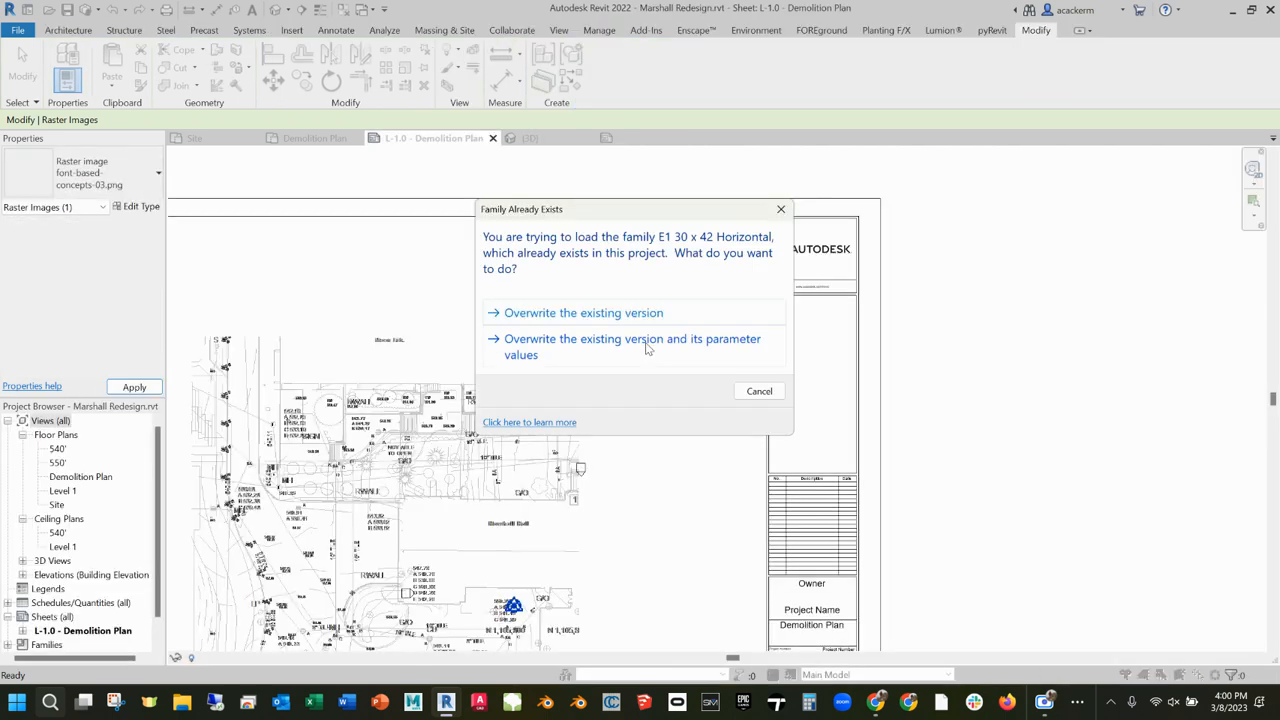
pyautogui.click(586, 313)
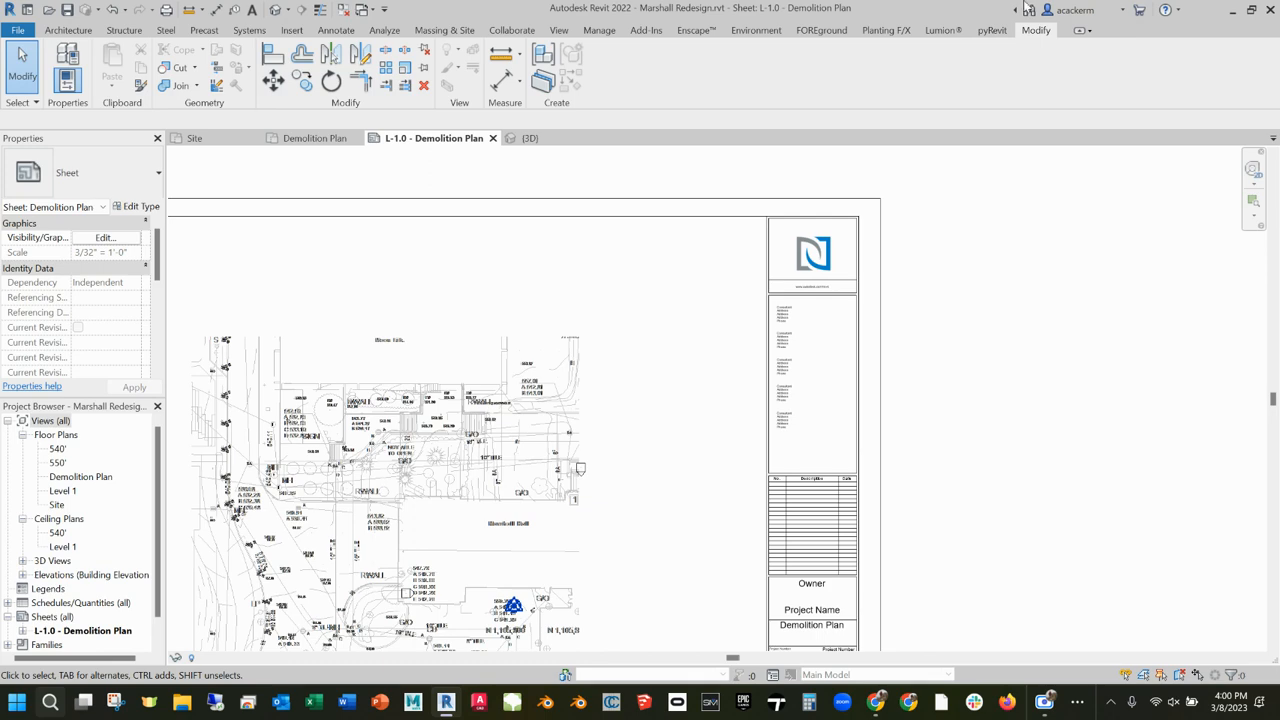
# - Examine the L-1.0 sheet's title block, including the logo, web address, consultant text and revision table
pyautogui.scroll(-2, 828, 275)
pyautogui.scroll(5, 828, 275)
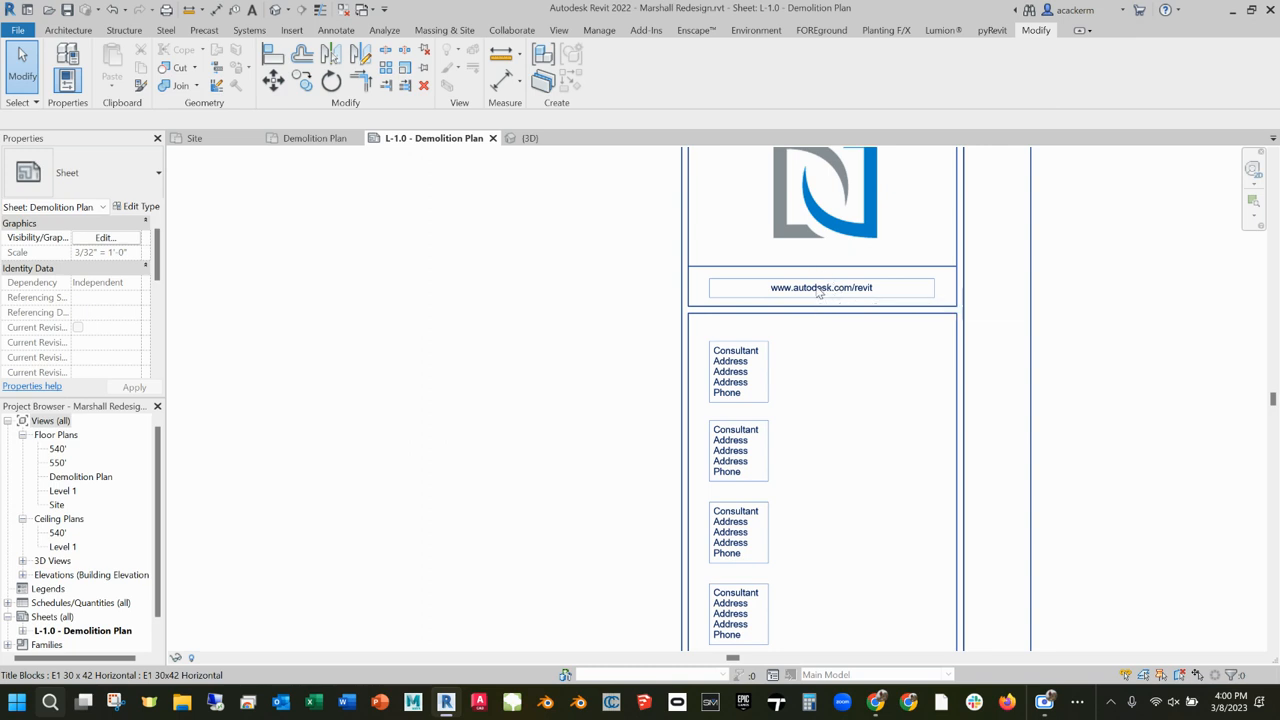
pyautogui.click(818, 291)
pyautogui.click(1085, 305)
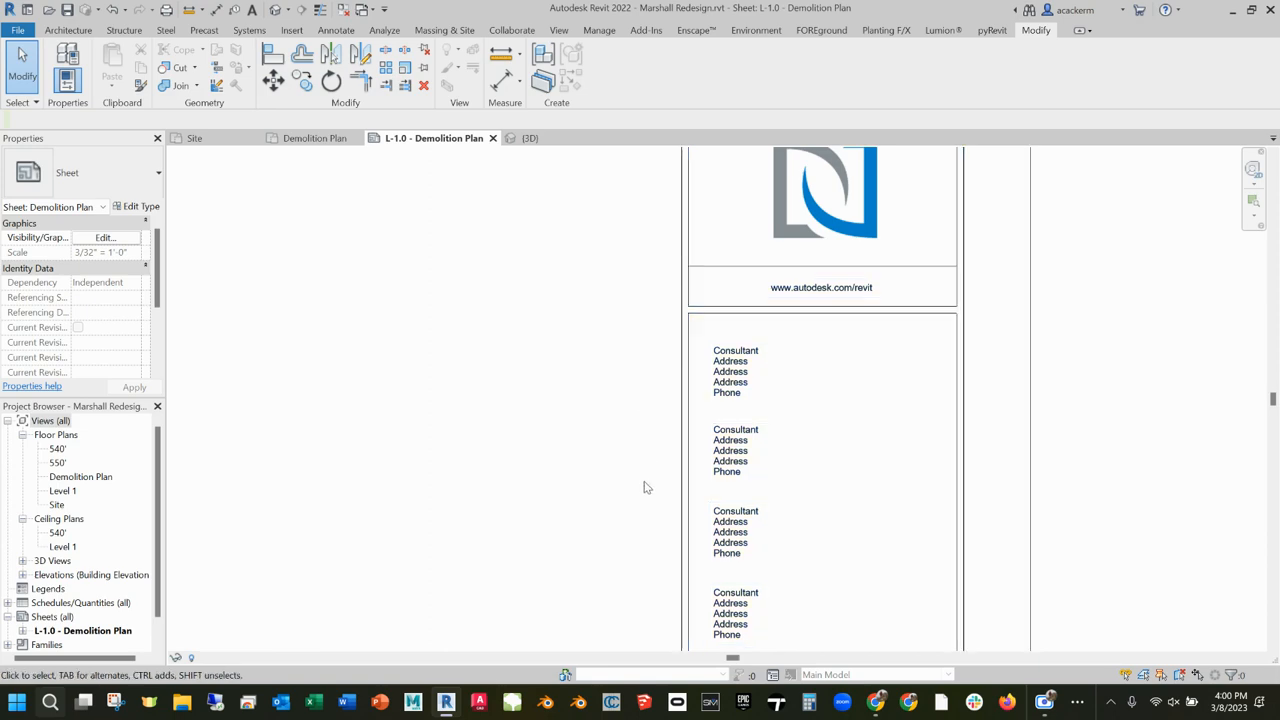
pyautogui.scroll(-3, 780, 405)
pyautogui.scroll(-2, 780, 391)
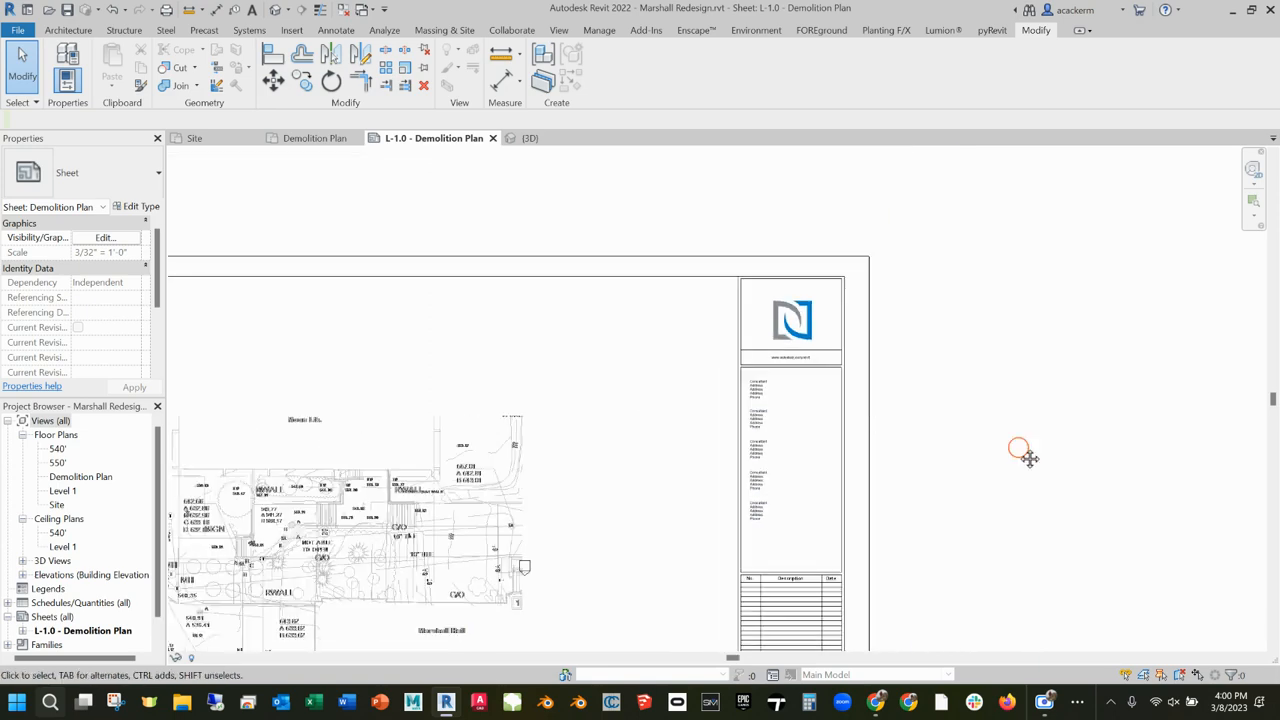
pyautogui.moveTo(1028, 457); pyautogui.dragTo(1082, 302, button='middle')
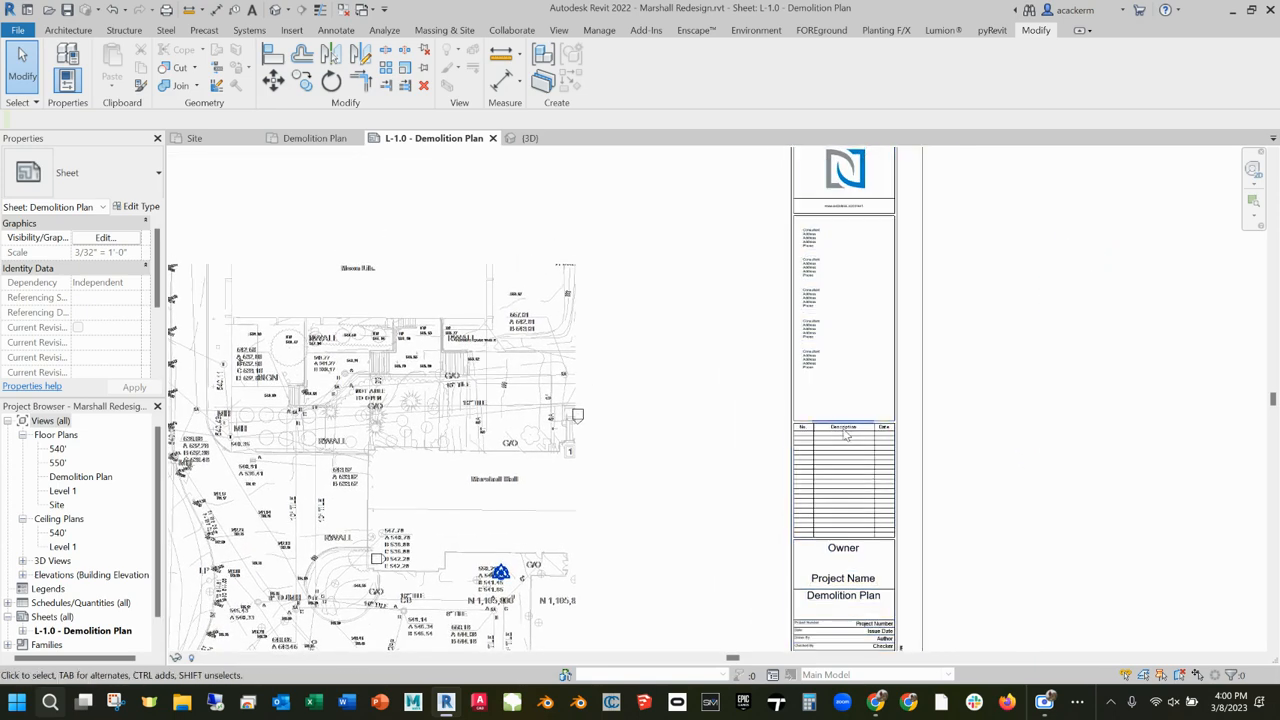
pyautogui.scroll(-4, 845, 432)
pyautogui.scroll(8, 840, 431)
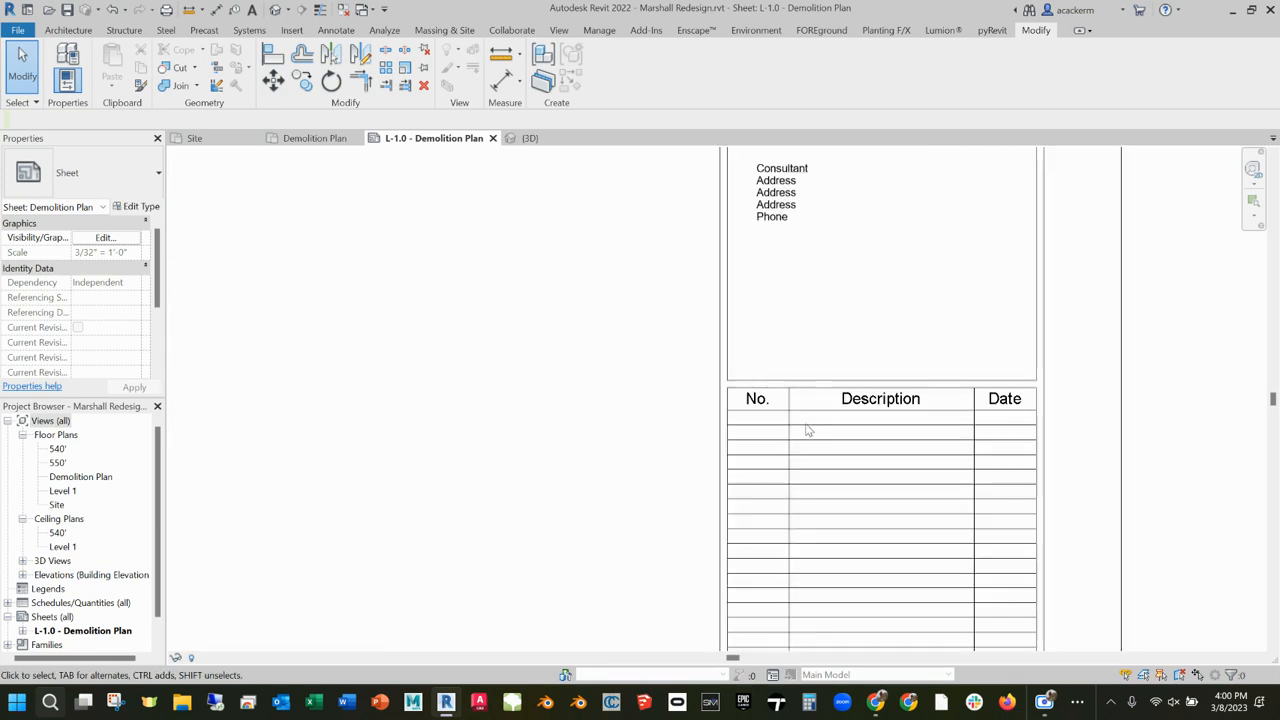
pyautogui.scroll(-8, 877, 415)
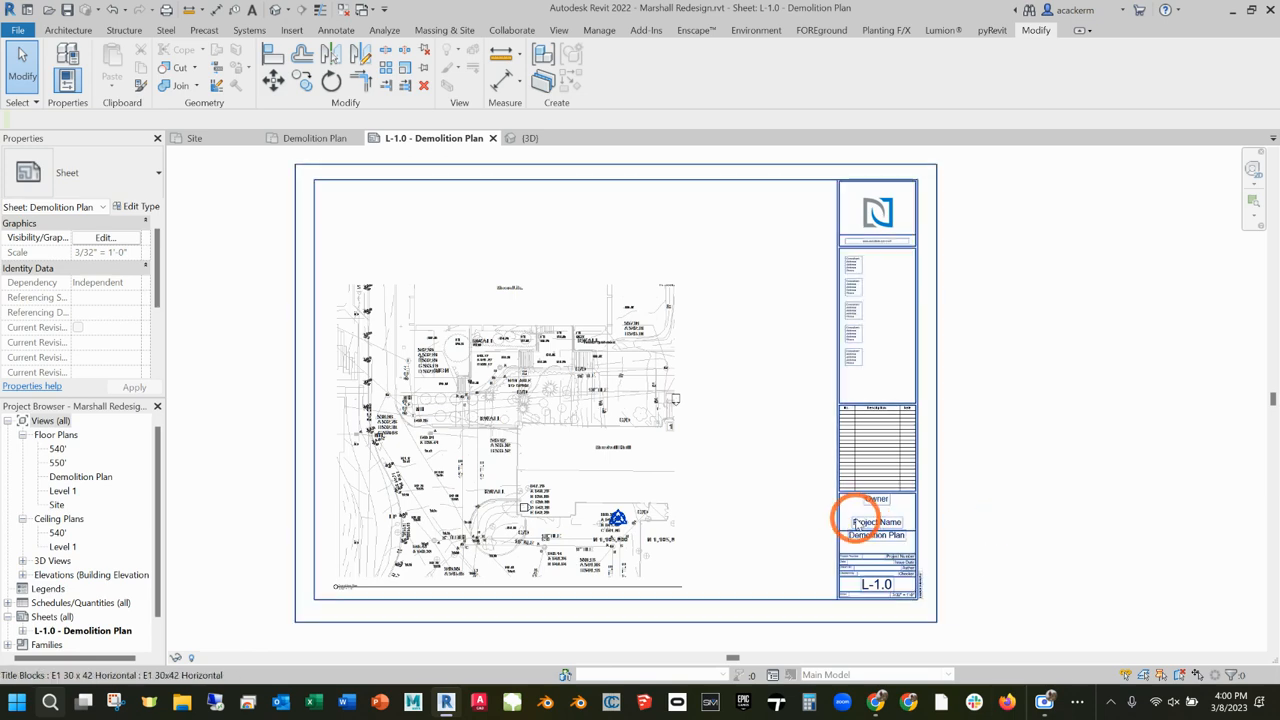
# - Set the owner in the L-1.0 sheet's title block to SUNY ESF
pyautogui.scroll(1, 877, 514)
pyautogui.scroll(3, 878, 500)
pyautogui.click(887, 478)
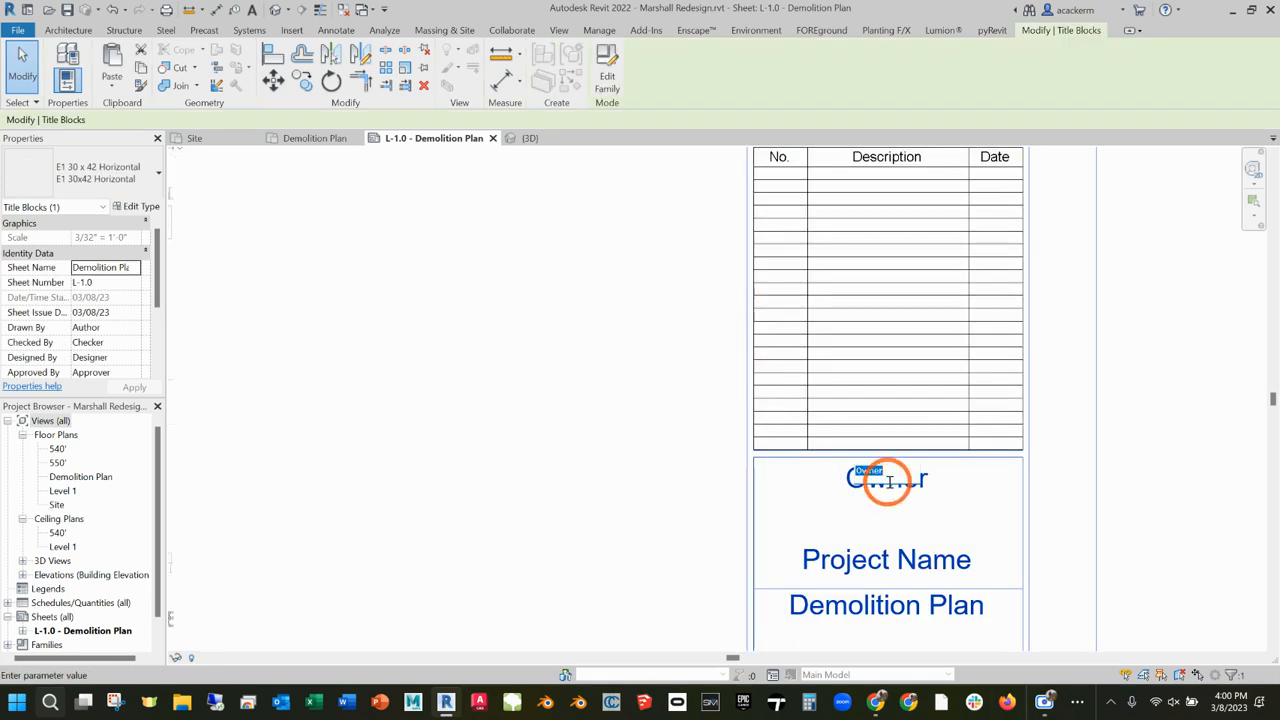
pyautogui.click(890, 480)
pyautogui.write('SUNY ESF')
pyautogui.click(1004, 552)
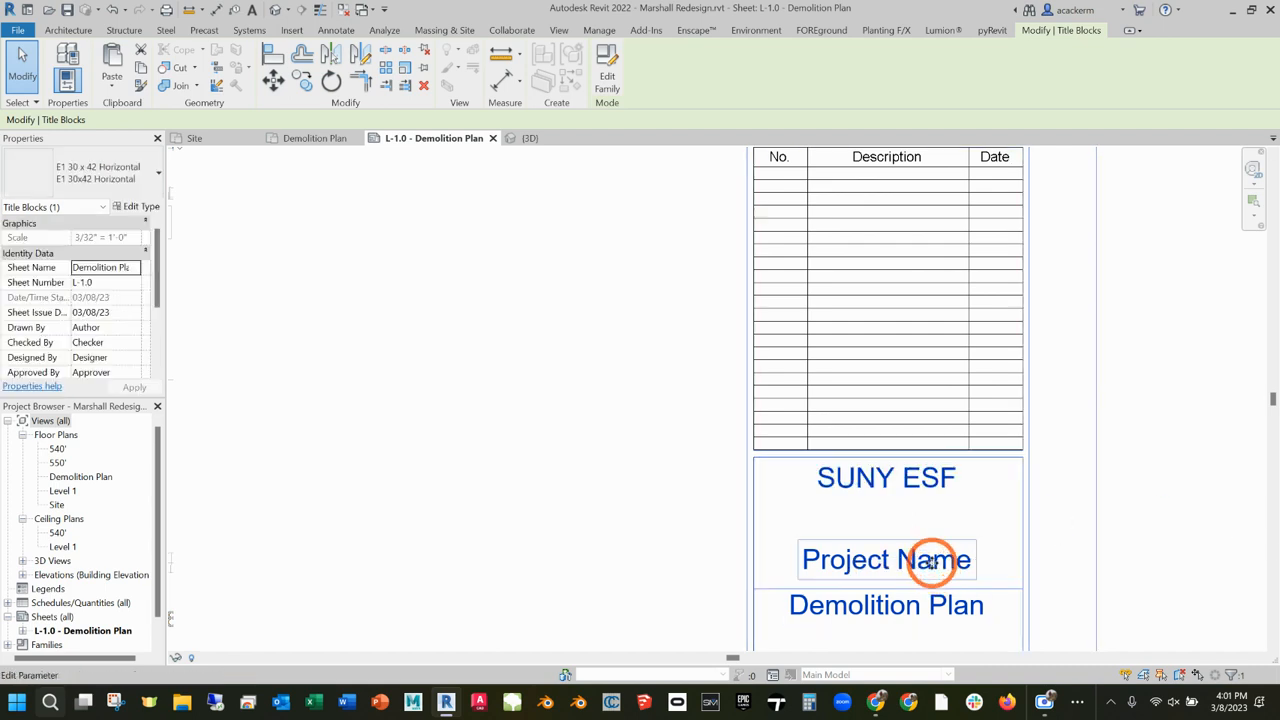
# - Set the project name in the sheet's title block to Marshall Hall Redesign
pyautogui.click(862, 566)
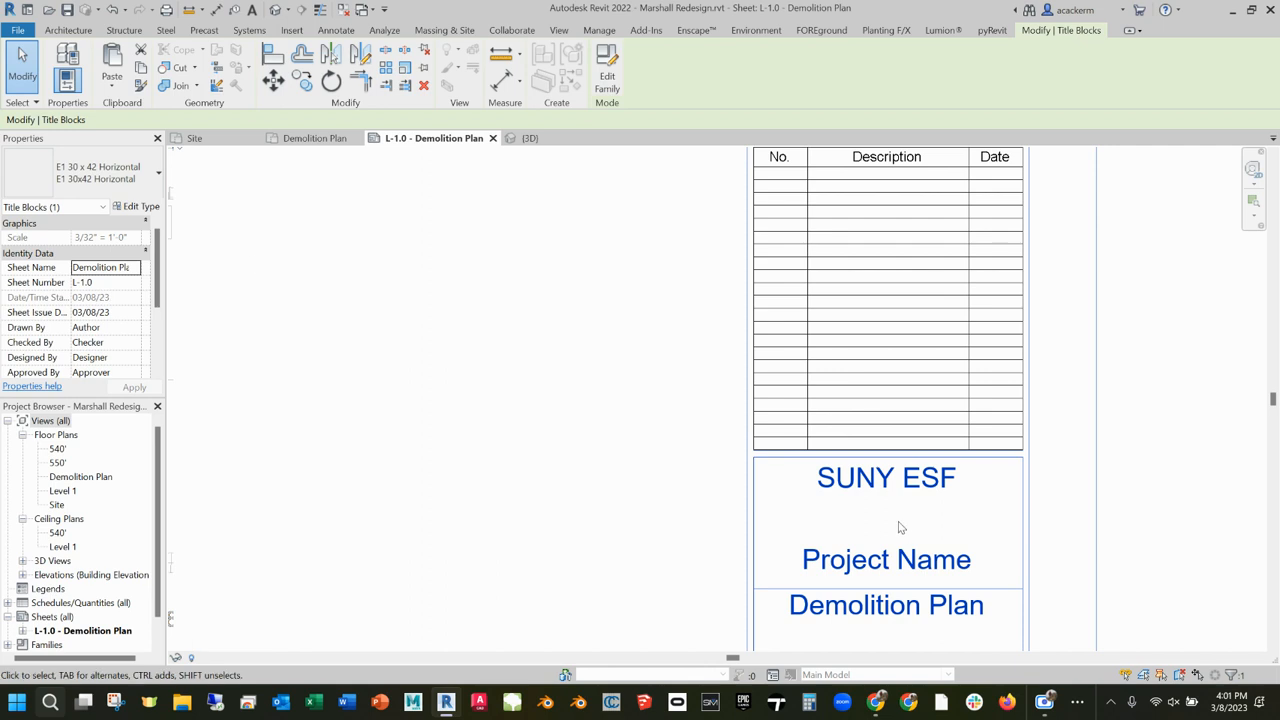
pyautogui.click(893, 552)
pyautogui.click(894, 553)
pyautogui.click(892, 552)
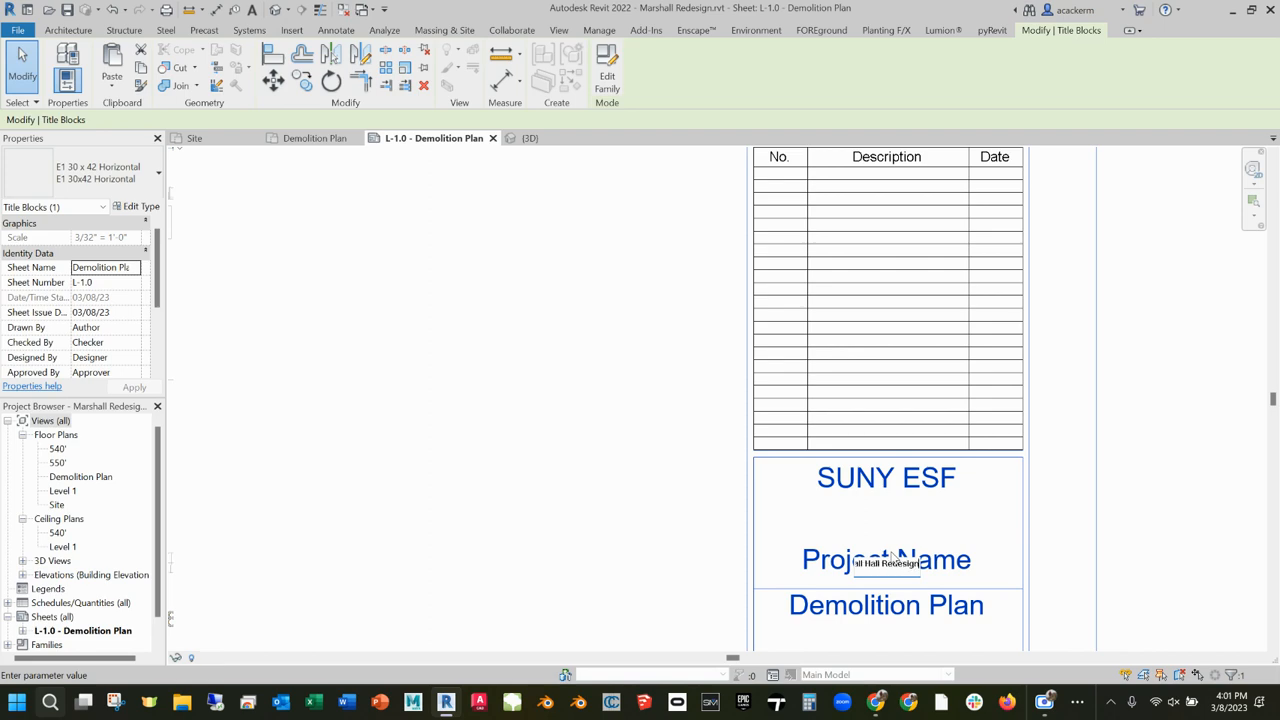
pyautogui.click(1220, 412)
pyautogui.scroll(-6, 1068, 545)
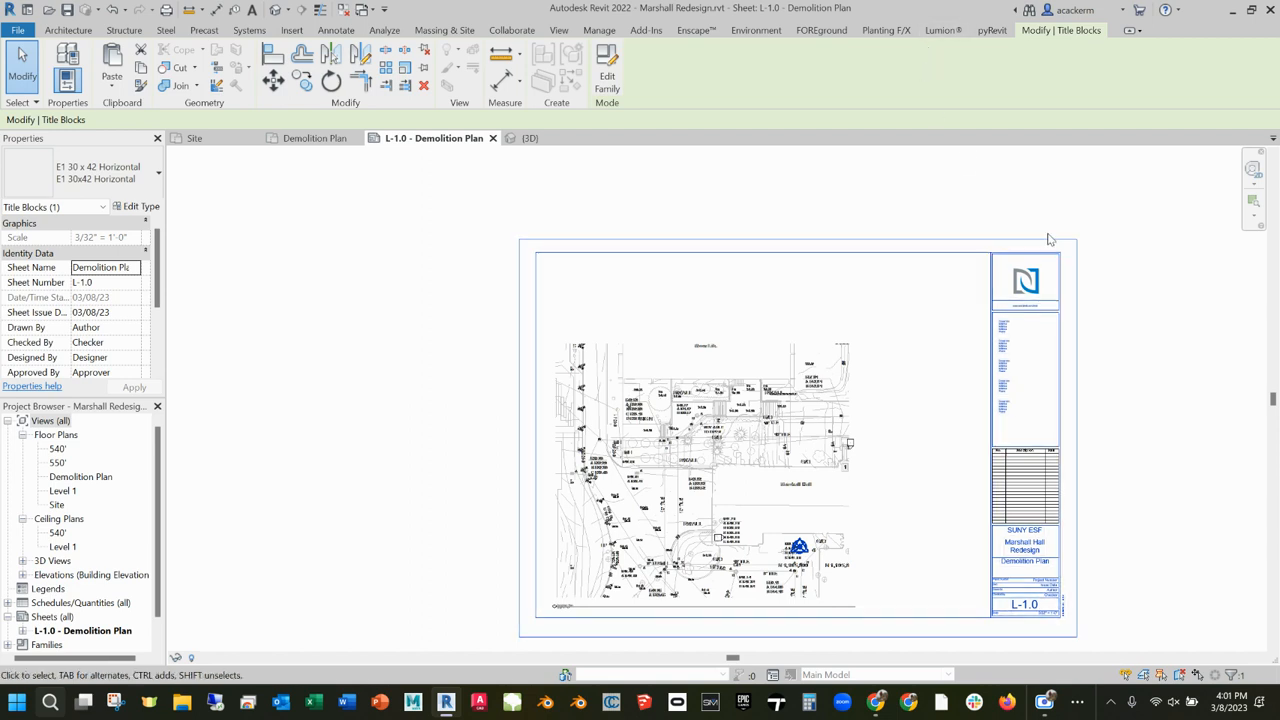
# - Open the title block family to inspect its web address text, and close it without saving
pyautogui.doubleClick(1046, 320)
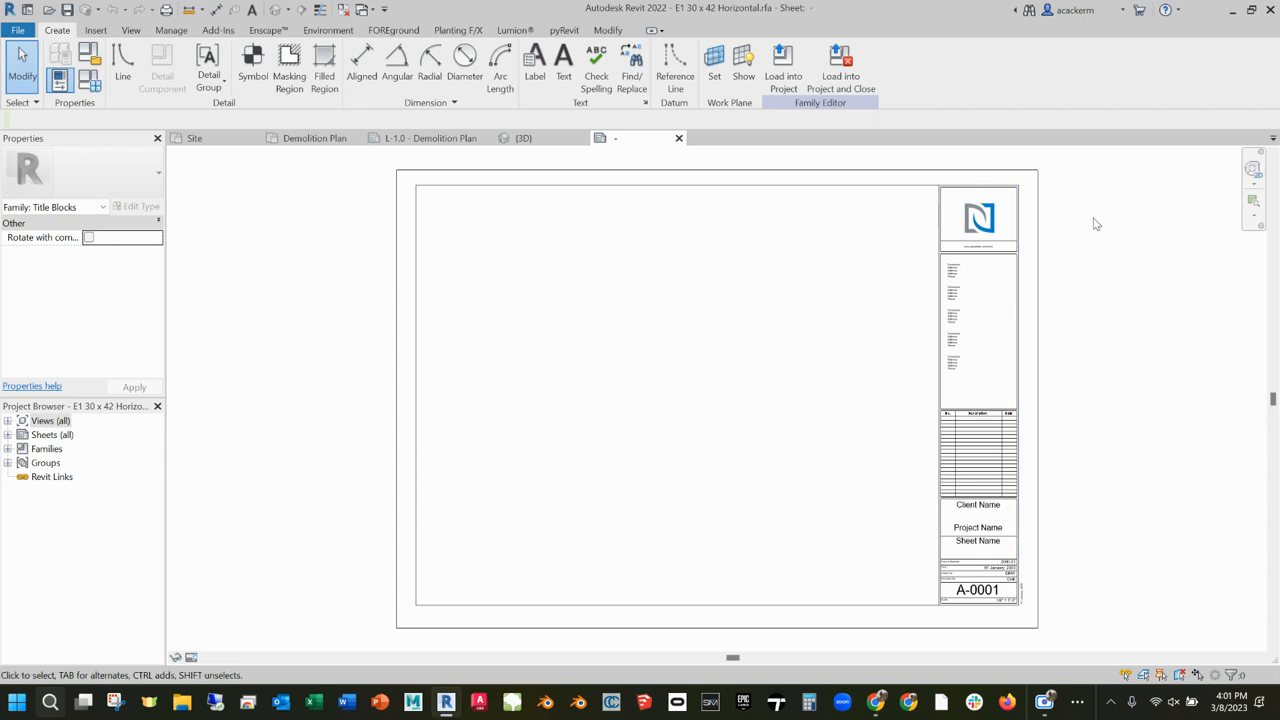
pyautogui.scroll(-2, 1050, 230)
pyautogui.scroll(5, 885, 255)
pyautogui.scroll(2, 885, 255)
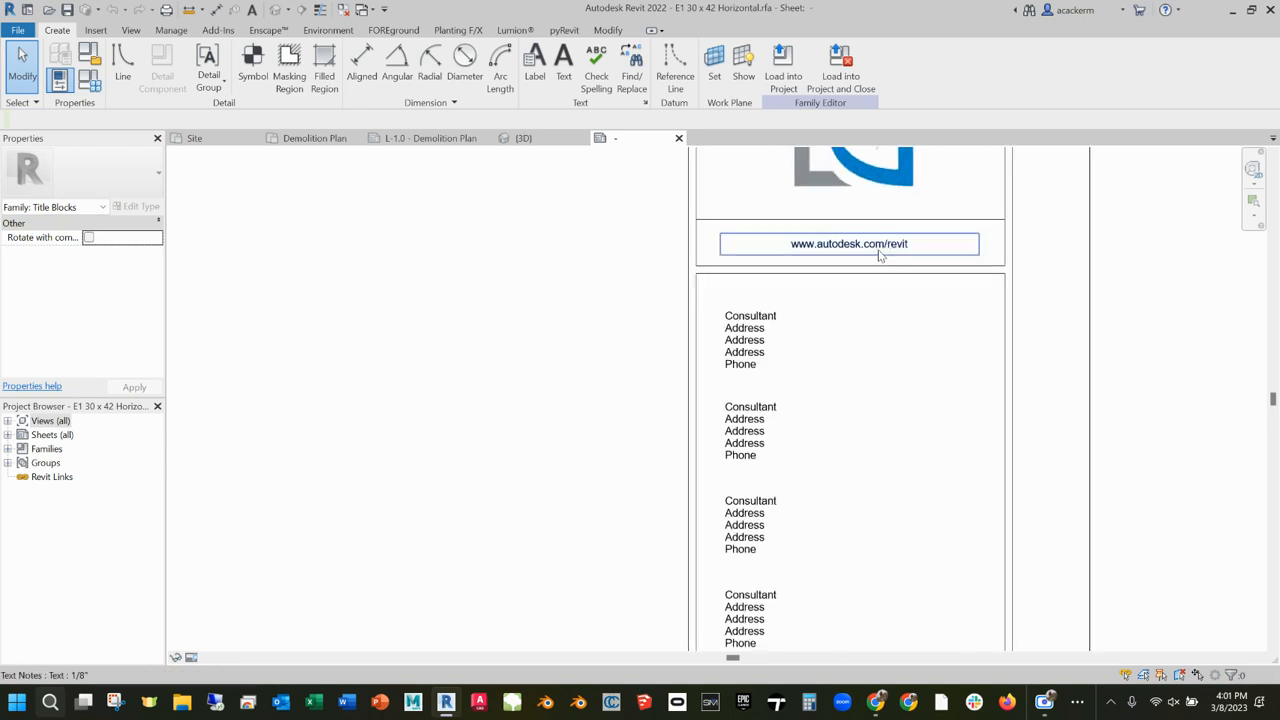
pyautogui.click(880, 251)
pyautogui.click(1222, 255)
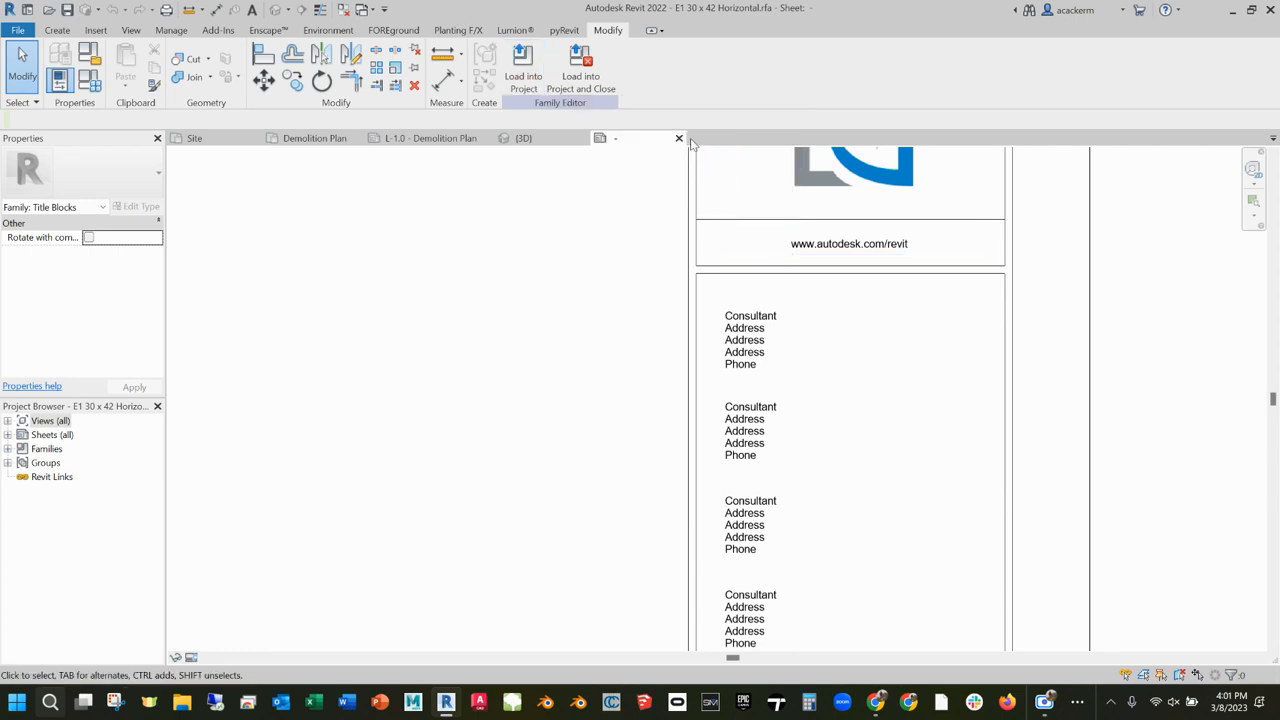
pyautogui.click(679, 137)
pyautogui.click(674, 359)
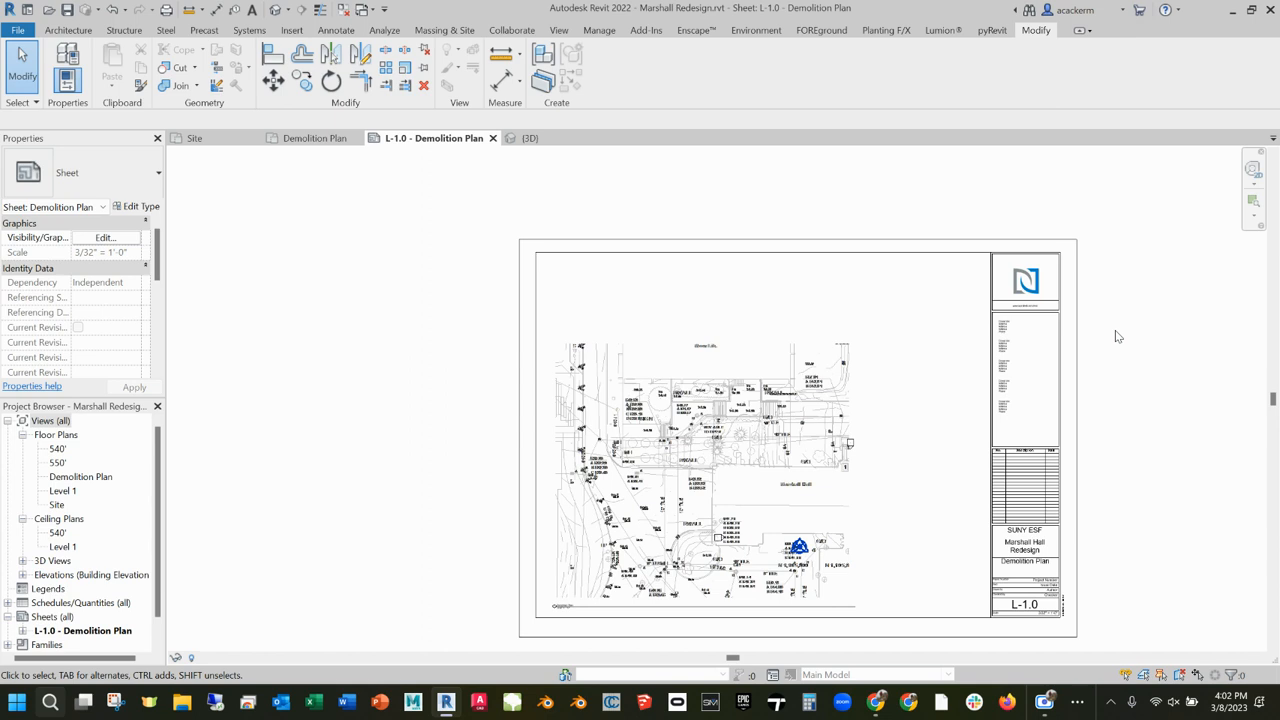
# - Save the Marshall Redesign project
pyautogui.hotkey('ctrl', 's')
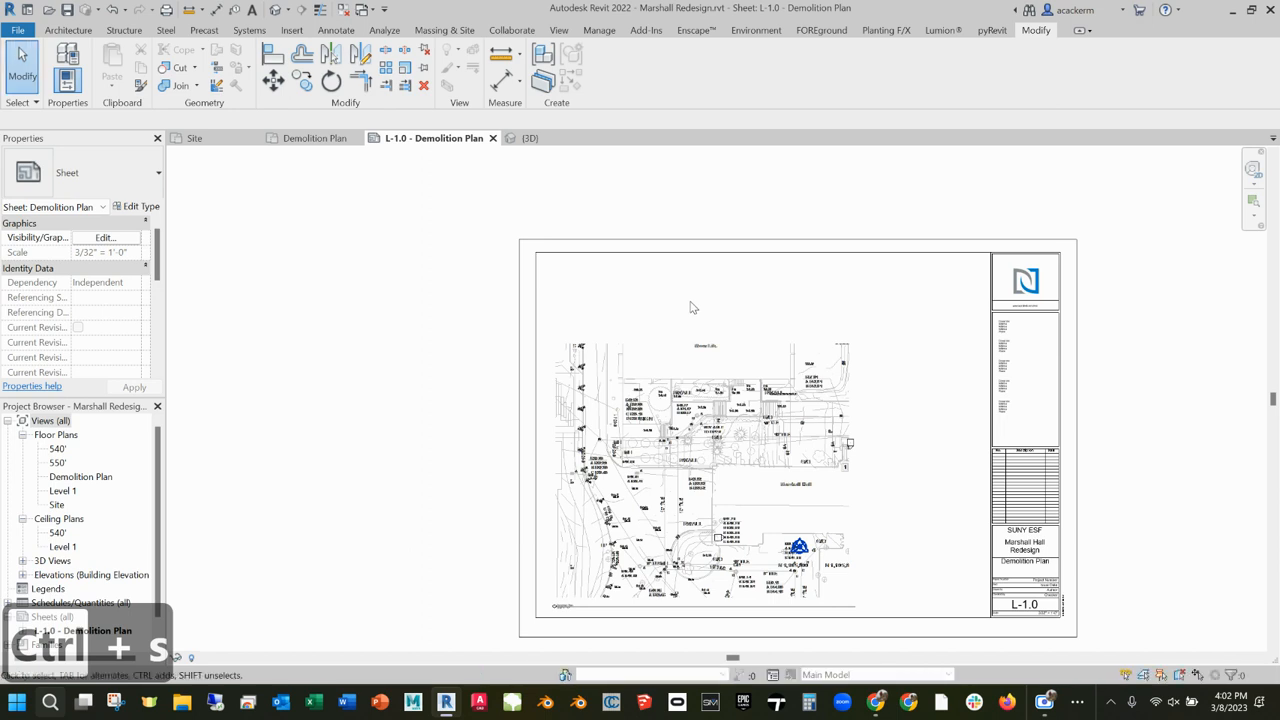
pyautogui.moveTo(394, 371); pyautogui.dragTo(392, 357, button='middle')
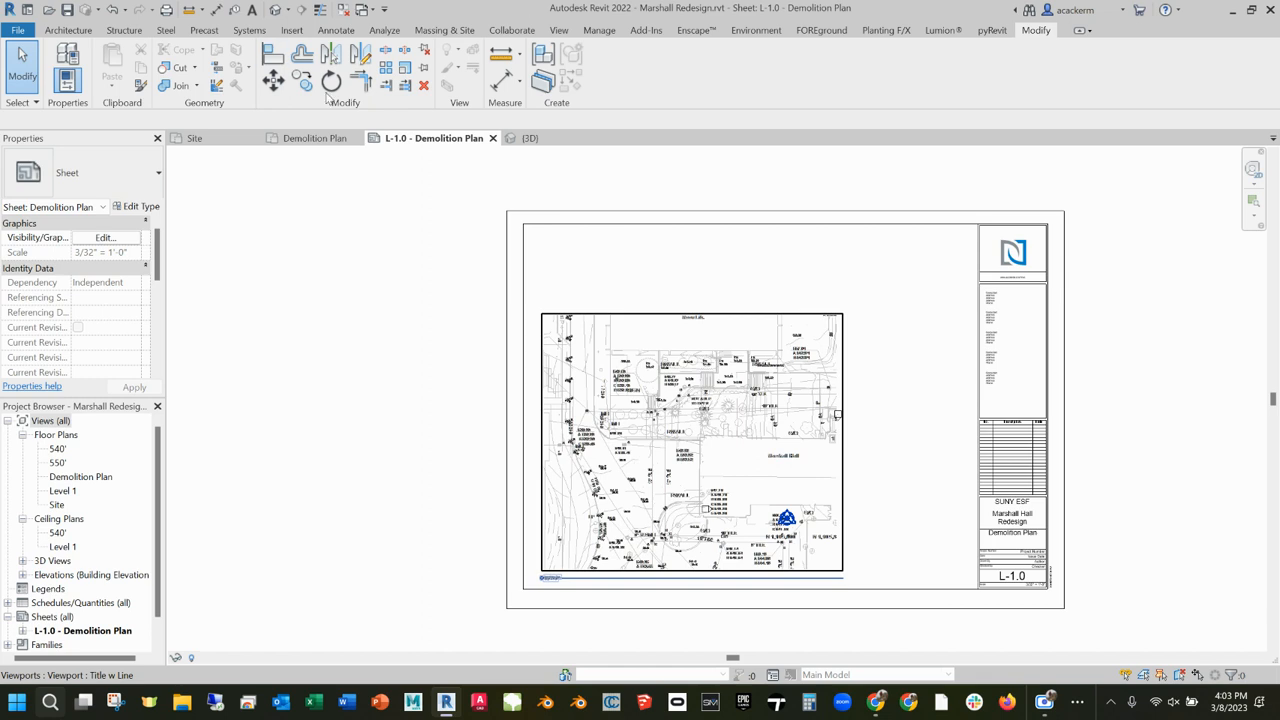
# - Start a filled region boundary in the Demolition Plan floor plan view
pyautogui.click(295, 137)
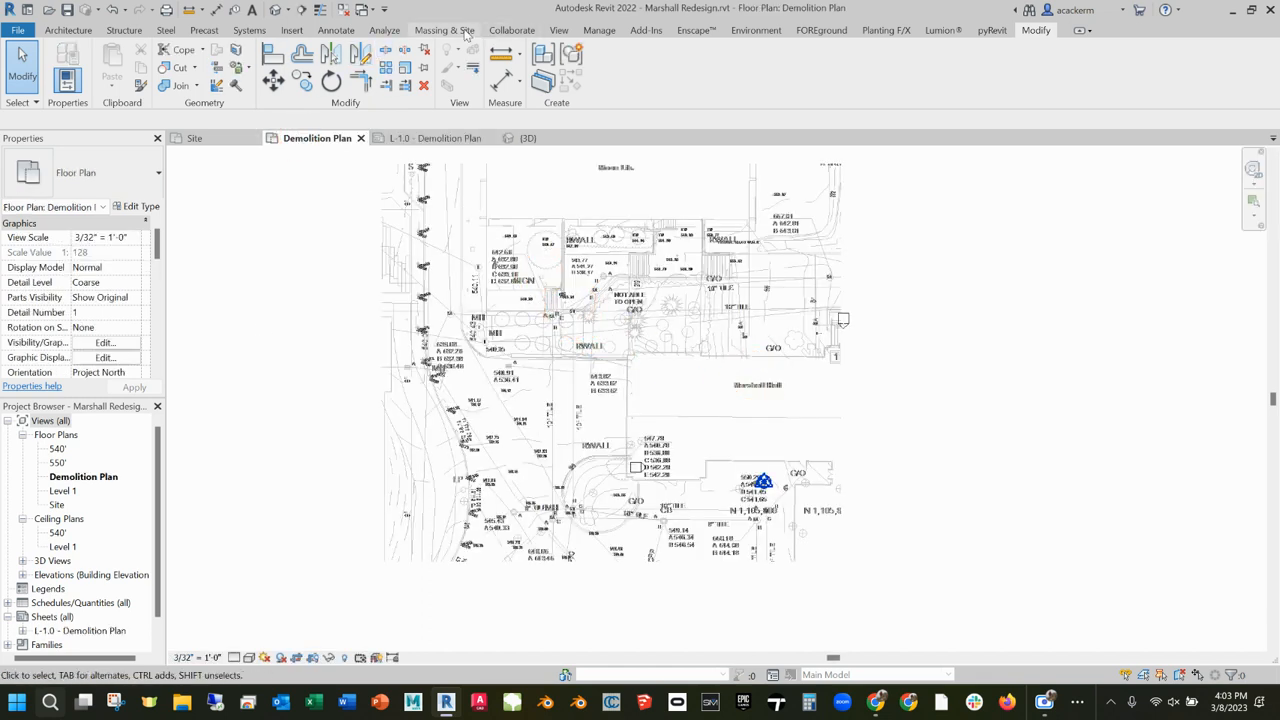
pyautogui.click(338, 30)
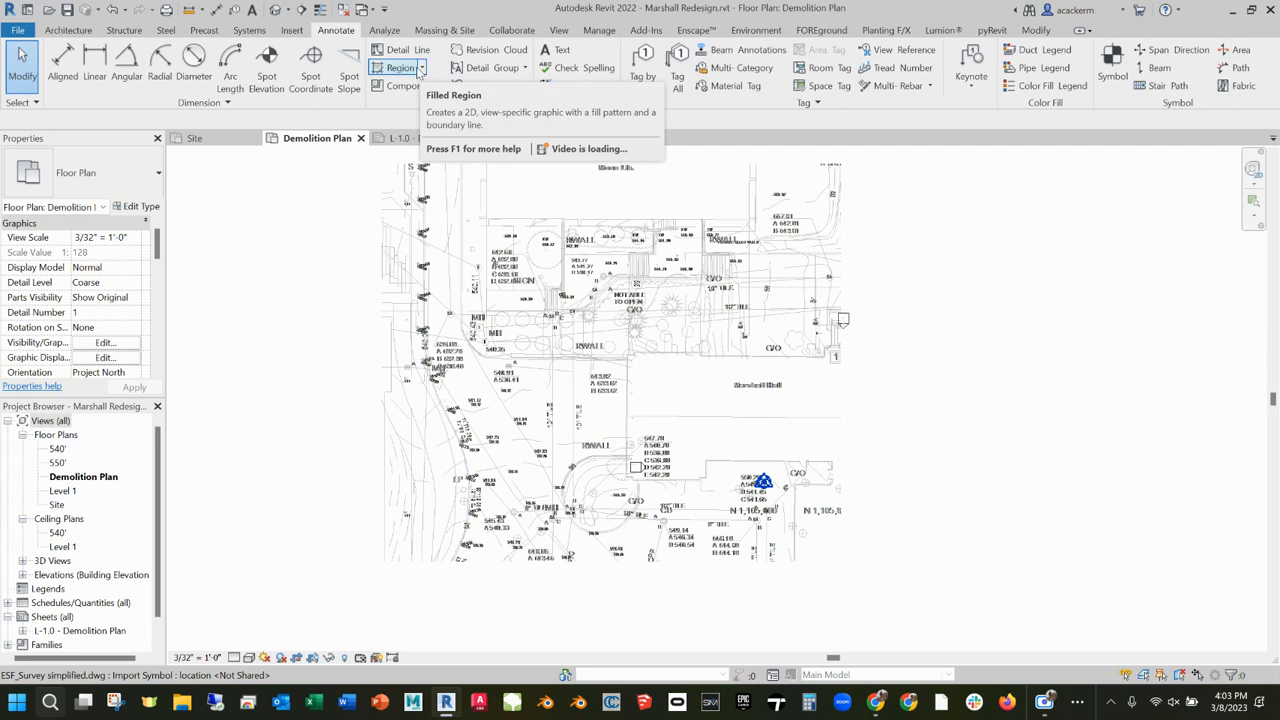
pyautogui.click(400, 67)
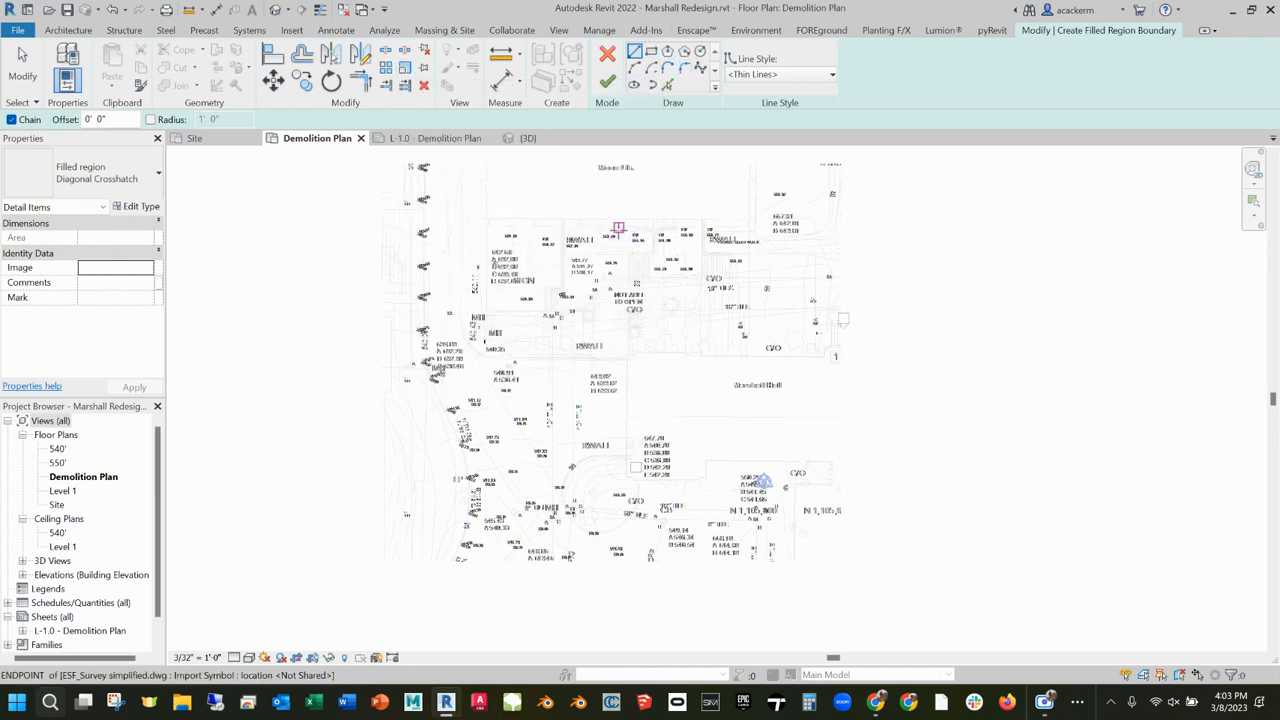
# - Start the filled region boundary at the retaining wall corner below Moon Lib. with a 7' horizontal line and a short vertical line
pyautogui.scroll(5, 618, 232)
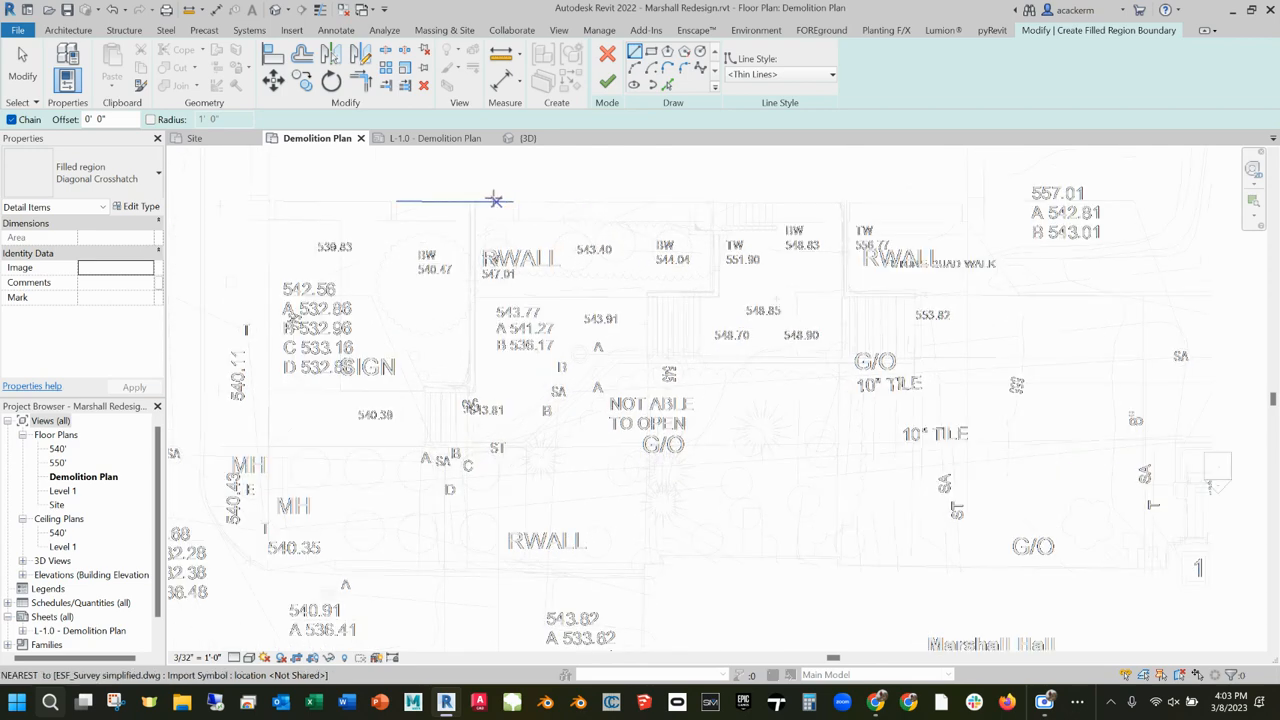
pyautogui.click(475, 200)
pyautogui.scroll(3, 505, 195)
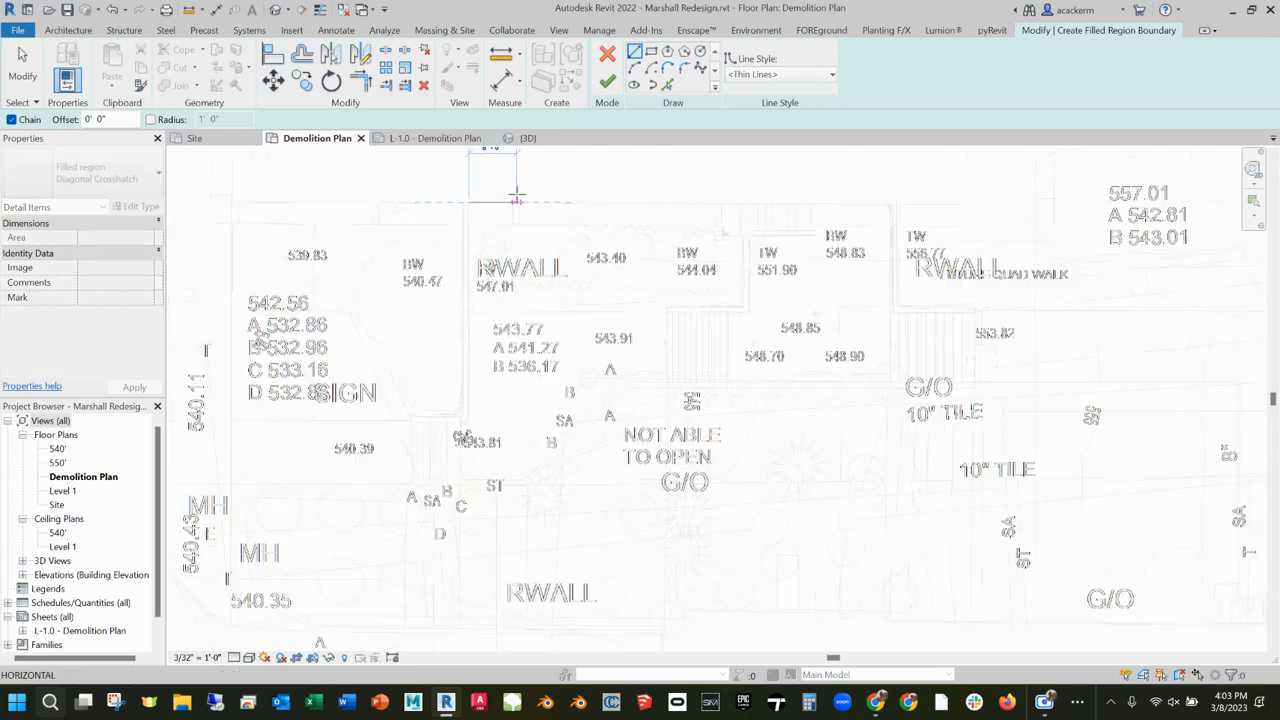
pyautogui.scroll(1, 509, 203)
pyautogui.click(503, 211)
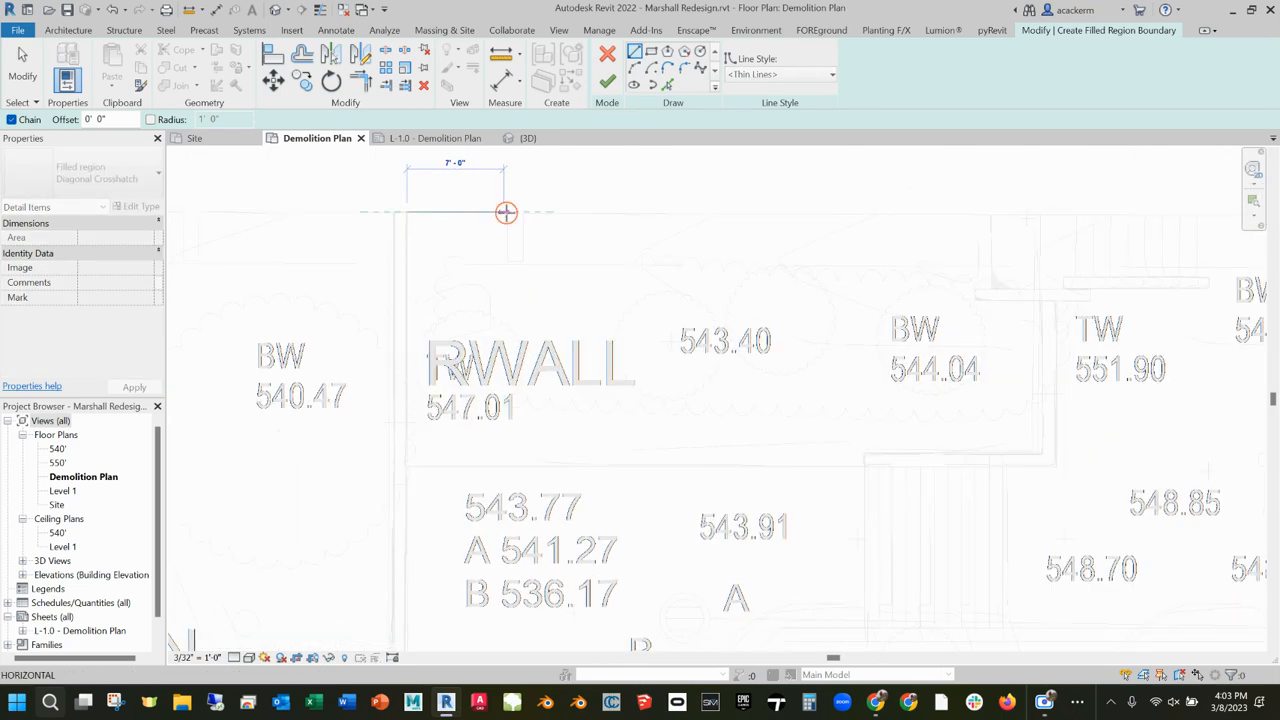
pyautogui.click(507, 263)
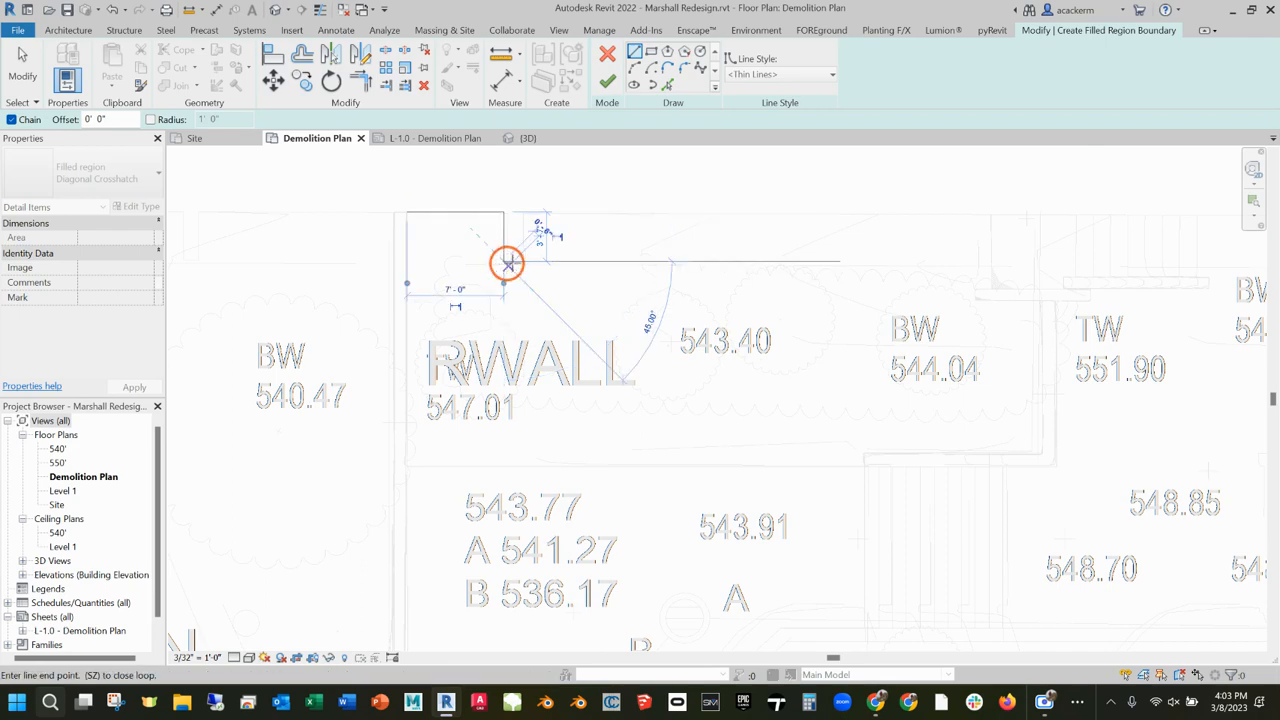
# - Close the boundary loop around the RWALL area down to the NOT ABLE TO OPEN label and finish the Diagonal Crosshatch filled region
pyautogui.click(1031, 356)
pyautogui.scroll(-4, 1048, 447)
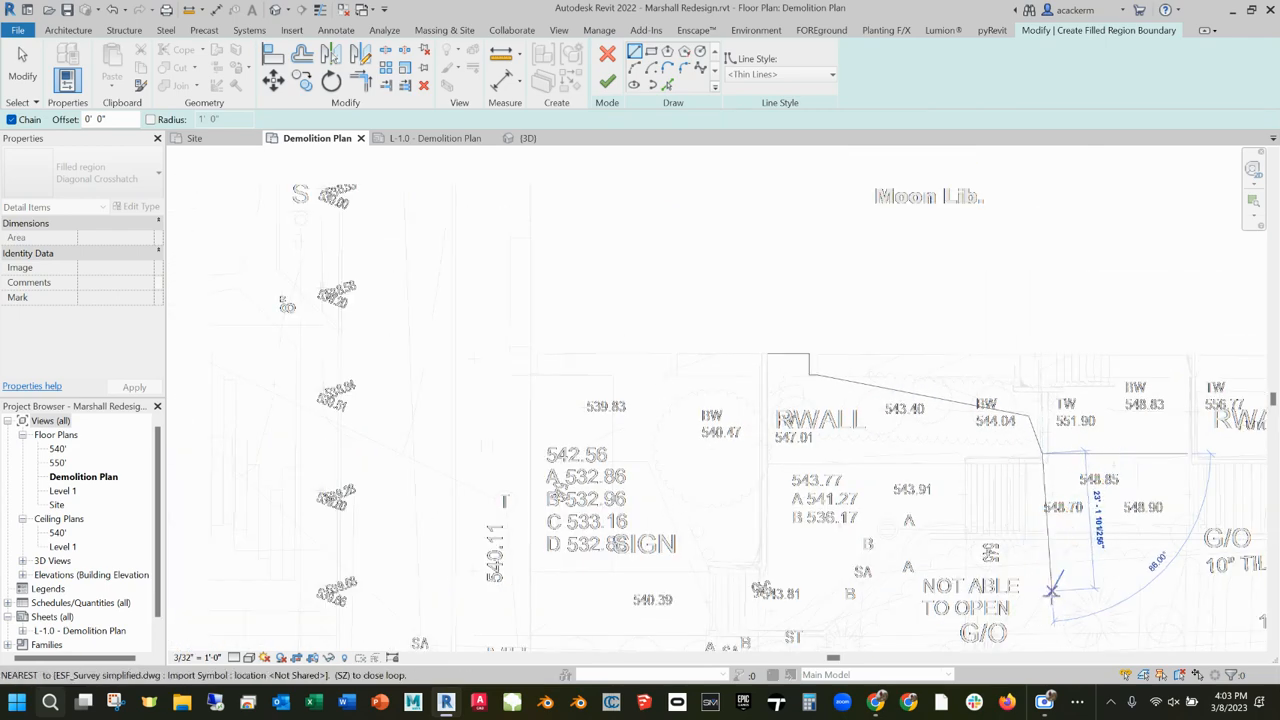
pyautogui.click(857, 610)
pyautogui.click(748, 606)
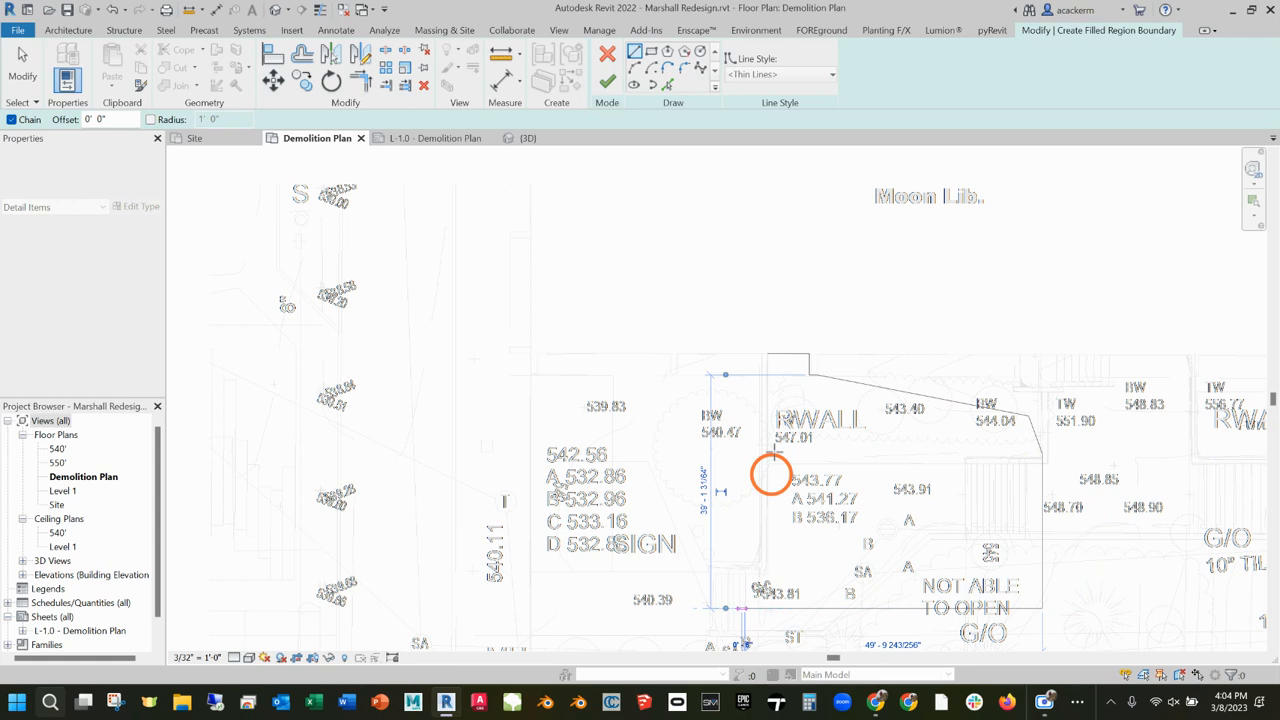
pyautogui.click(771, 355)
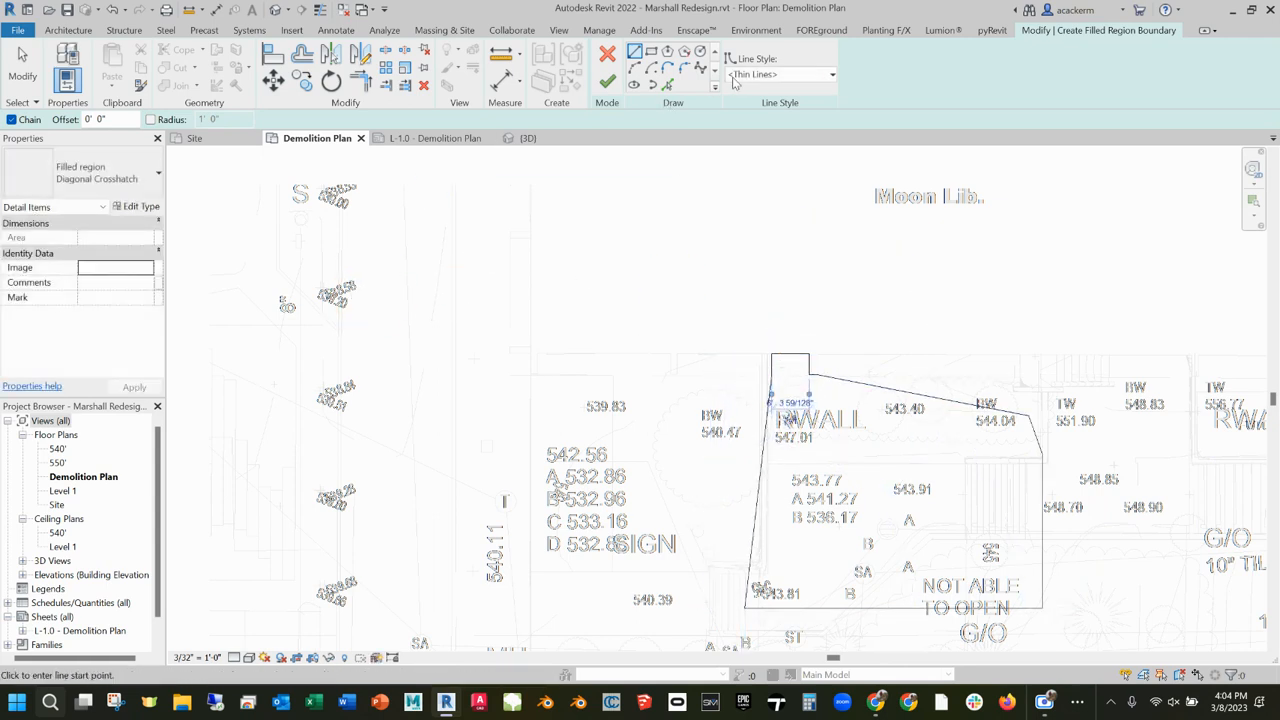
pyautogui.click(608, 84)
pyautogui.click(746, 242)
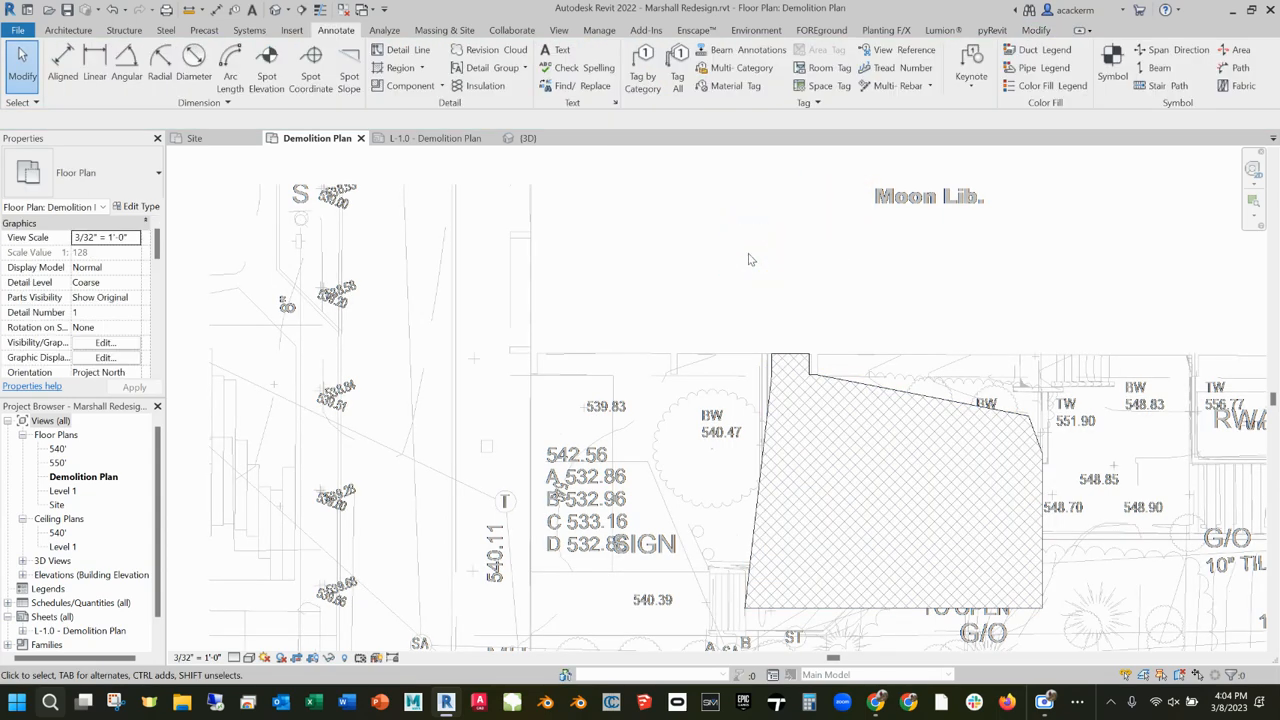
# - Check the 3D view and the L-1.0 Demolition Plan sheet to see where the filled region shows
pyautogui.click(526, 138)
pyautogui.scroll(-3, 927, 447)
pyautogui.scroll(5, 952, 390)
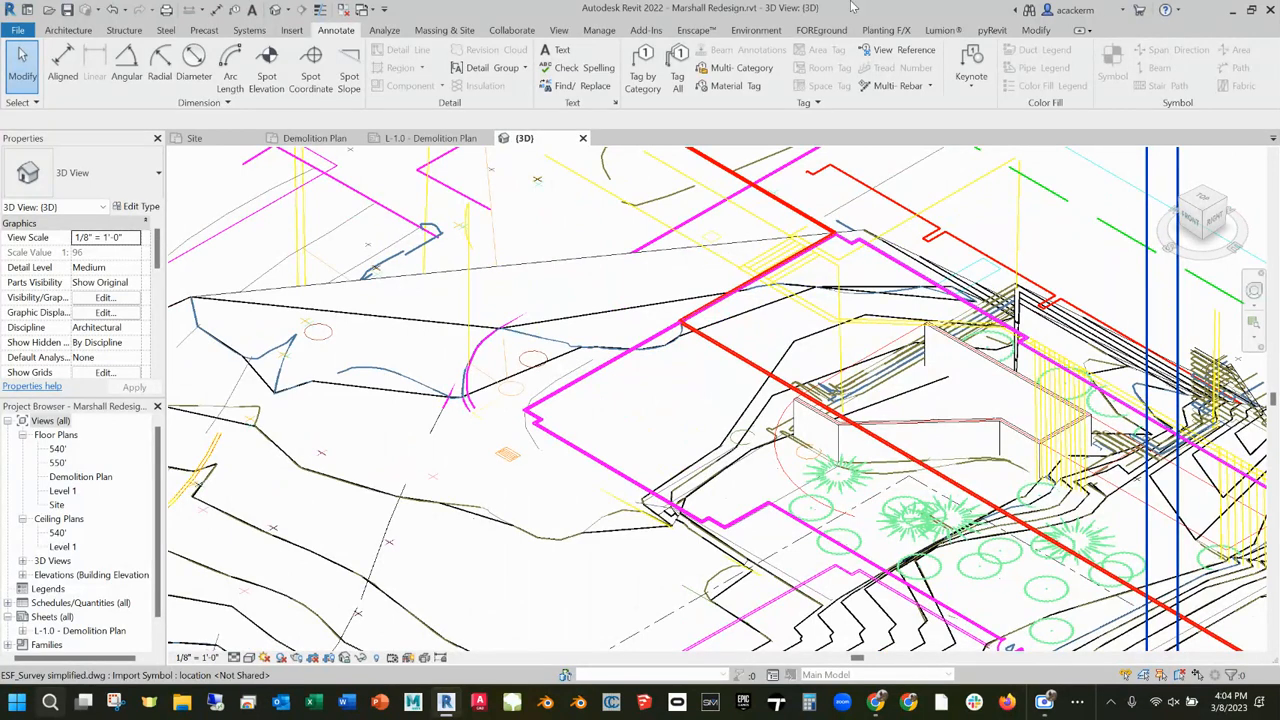
pyautogui.click(314, 138)
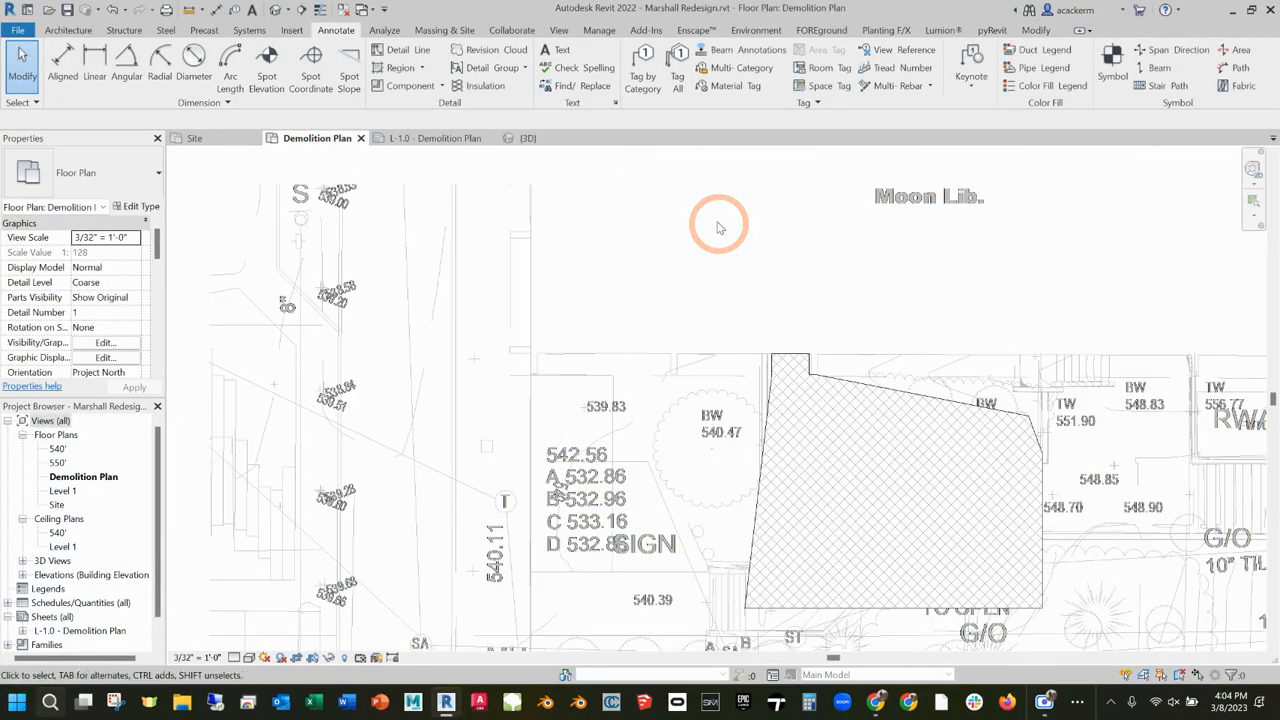
pyautogui.click(440, 138)
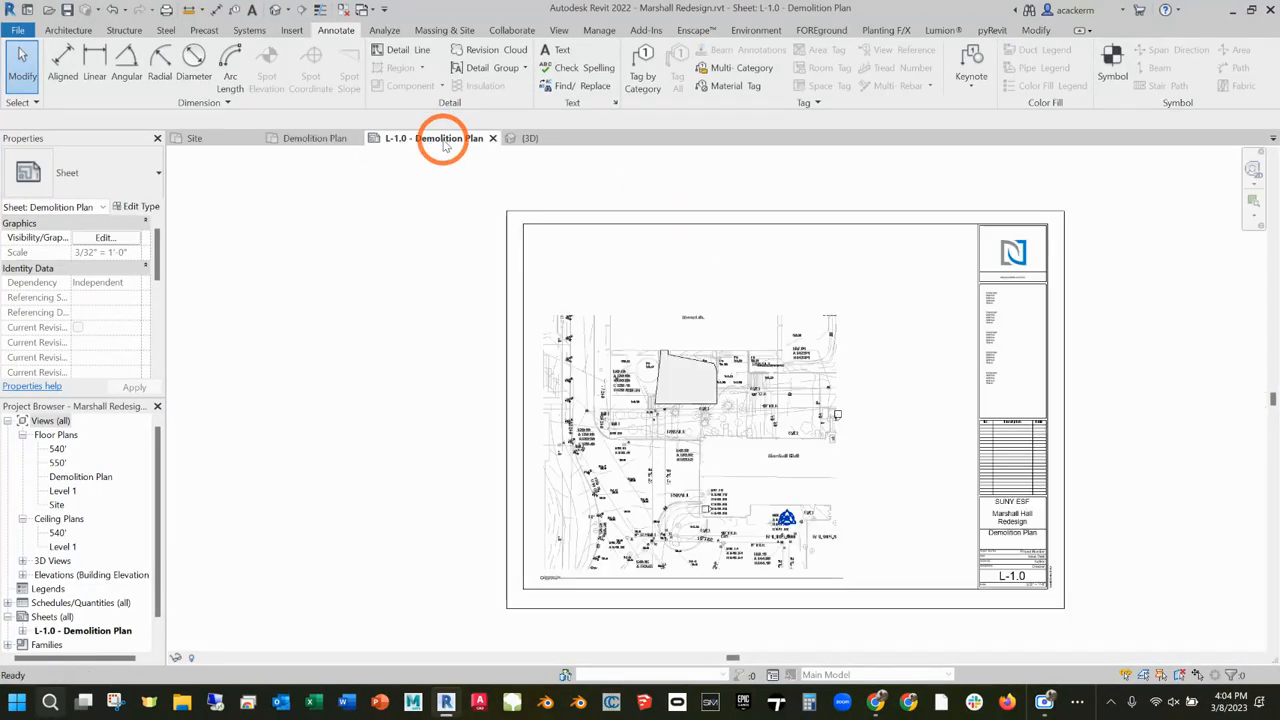
pyautogui.click(795, 376)
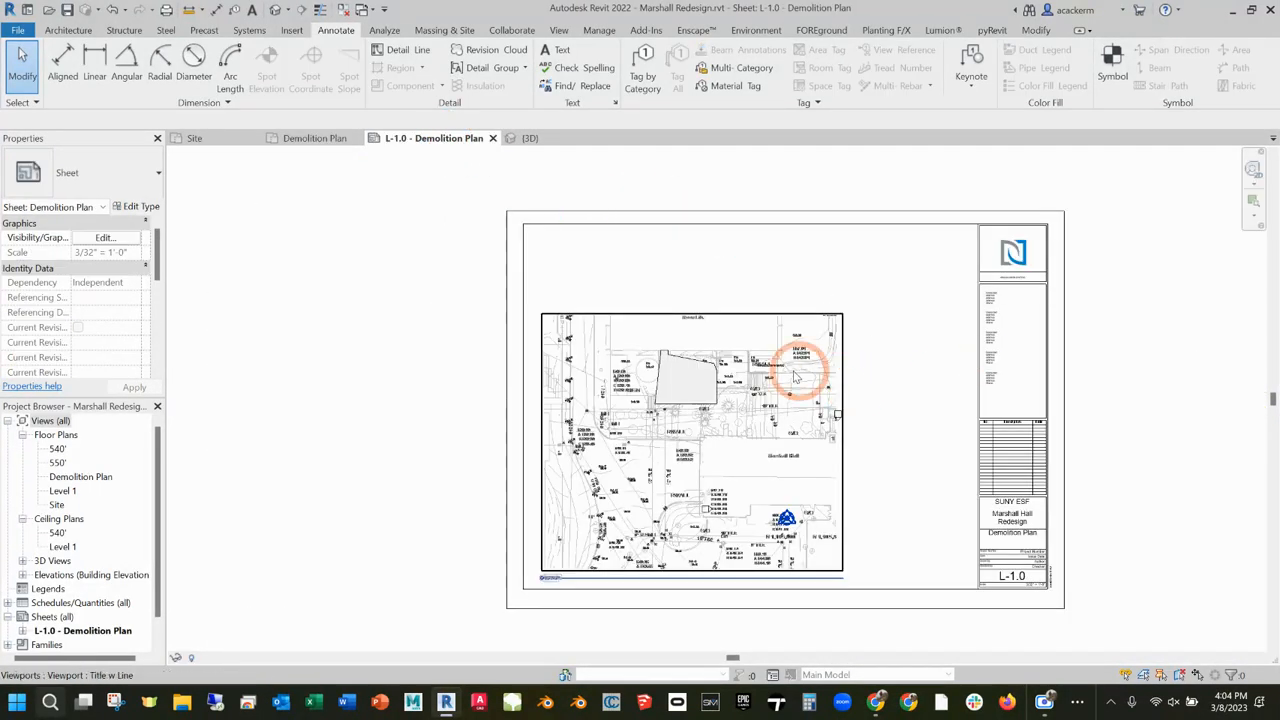
# - Reshape the filled region in the Demolition Plan by moving its sloped upper edge outward toward Moon Lib
pyautogui.click(318, 138)
pyautogui.click(743, 352)
pyautogui.click(772, 383)
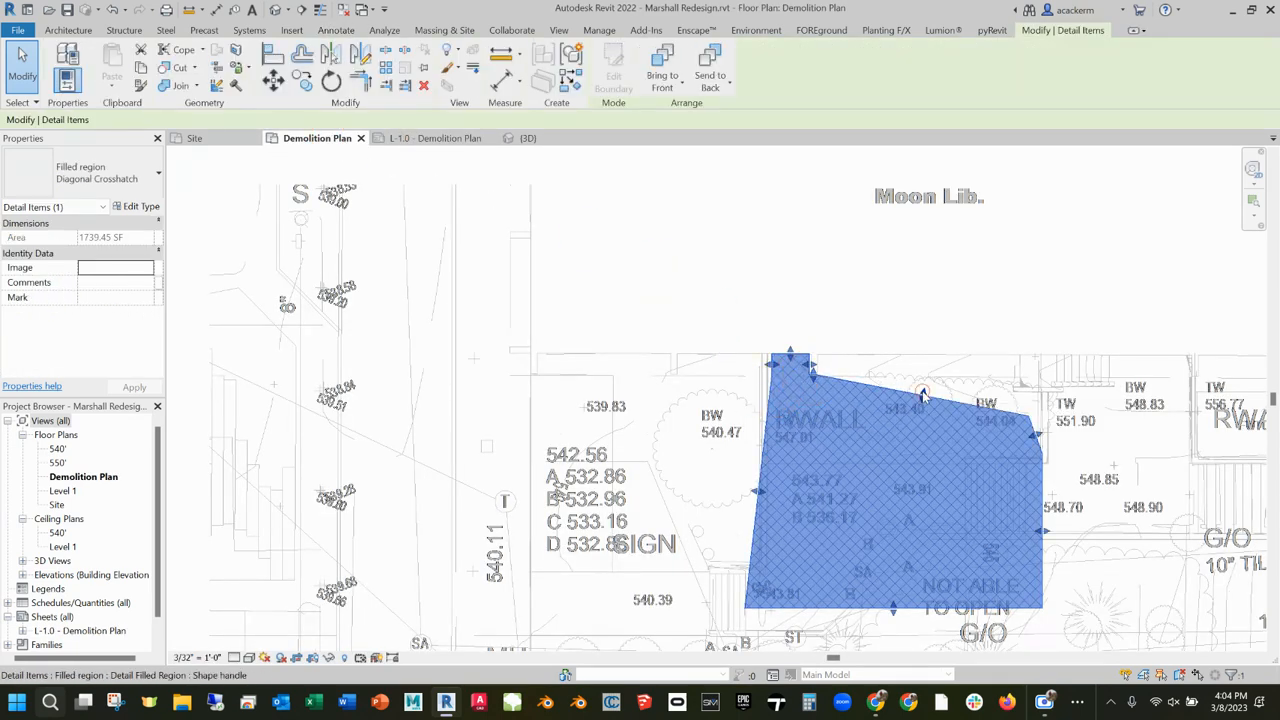
pyautogui.moveTo(922, 393); pyautogui.dragTo(923, 372)
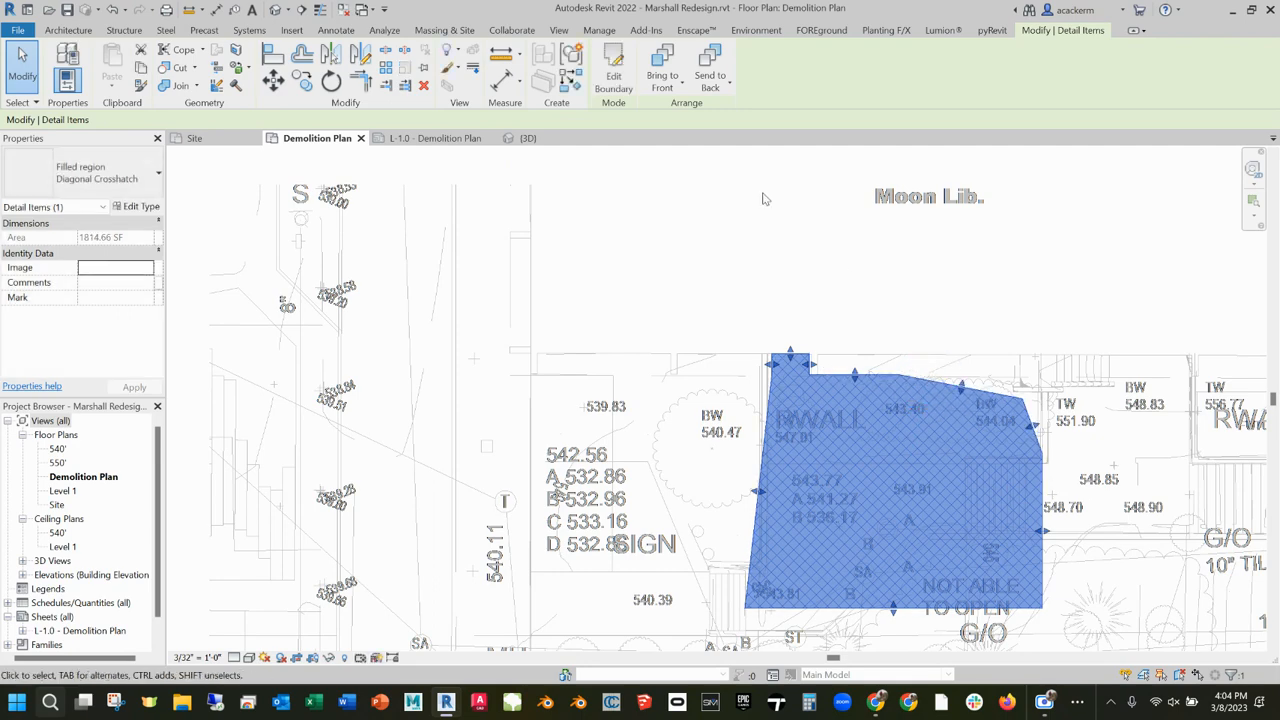
# - Edit the filled region's boundary so the remaining sloped part of its upper edge runs horizontally, and finish the sketch
pyautogui.click(613, 75)
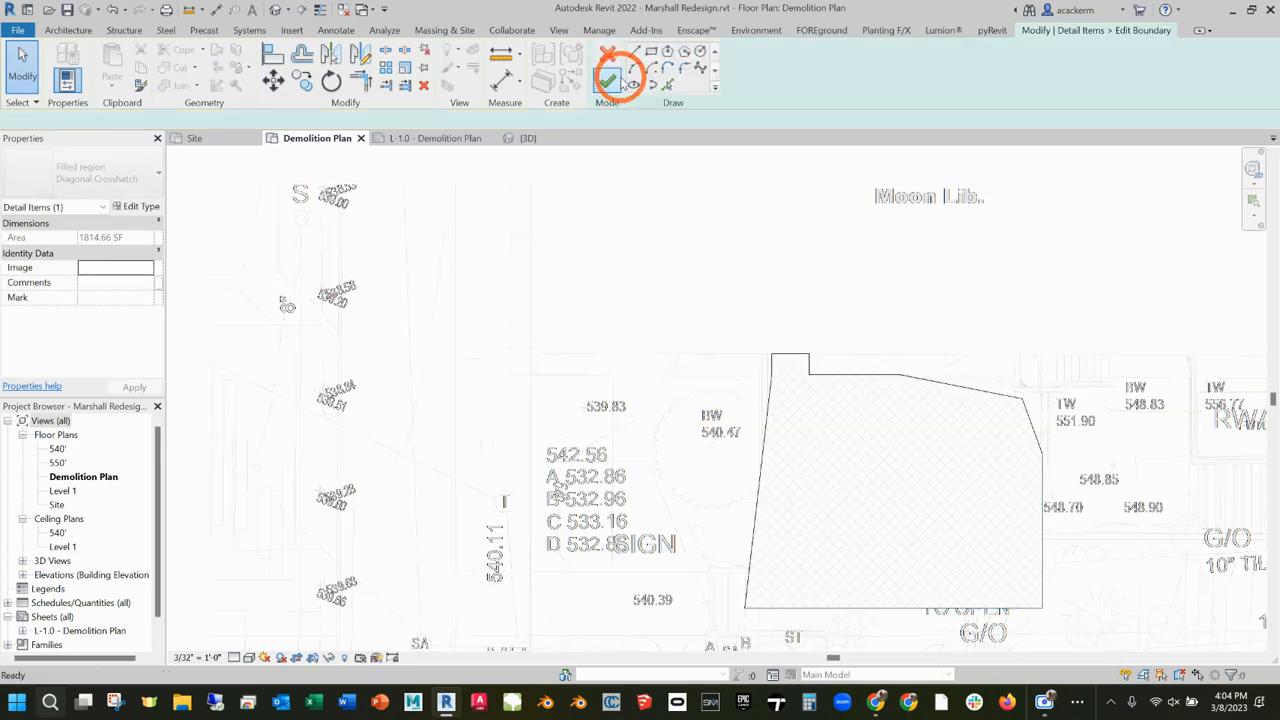
pyautogui.click(947, 385)
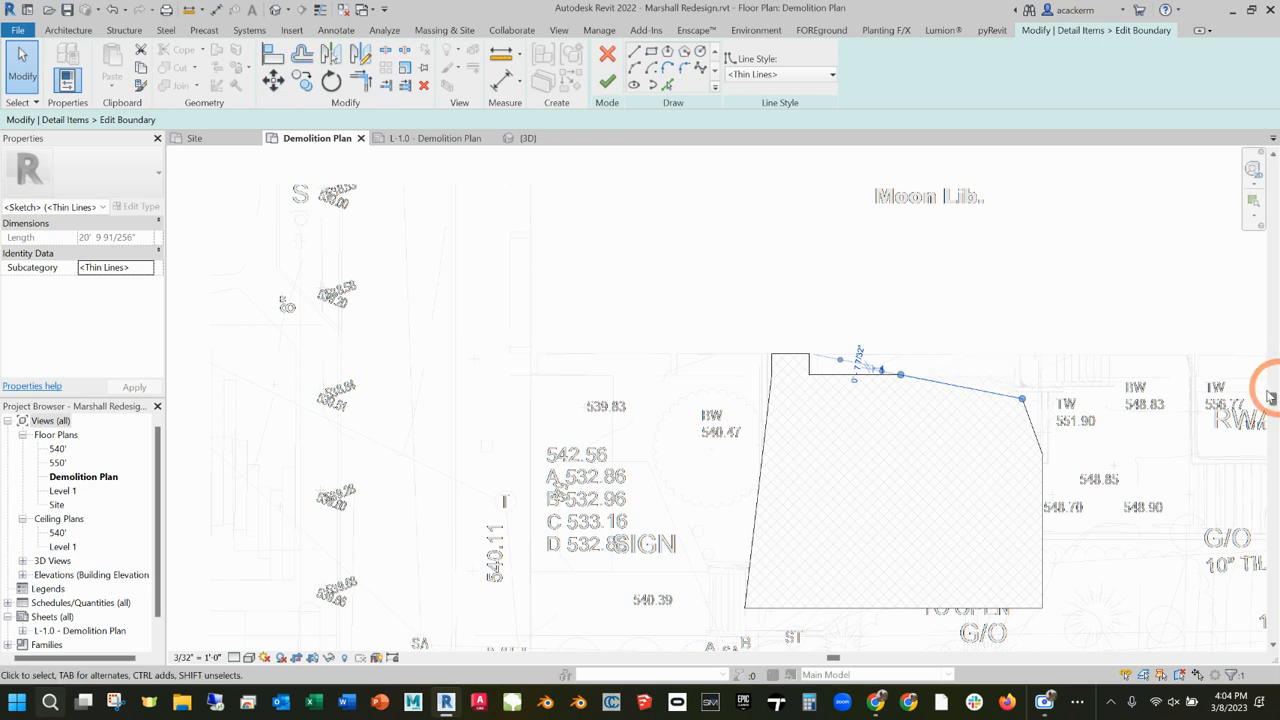
pyautogui.moveTo(1022, 399); pyautogui.dragTo(1045, 344)
pyautogui.click(607, 82)
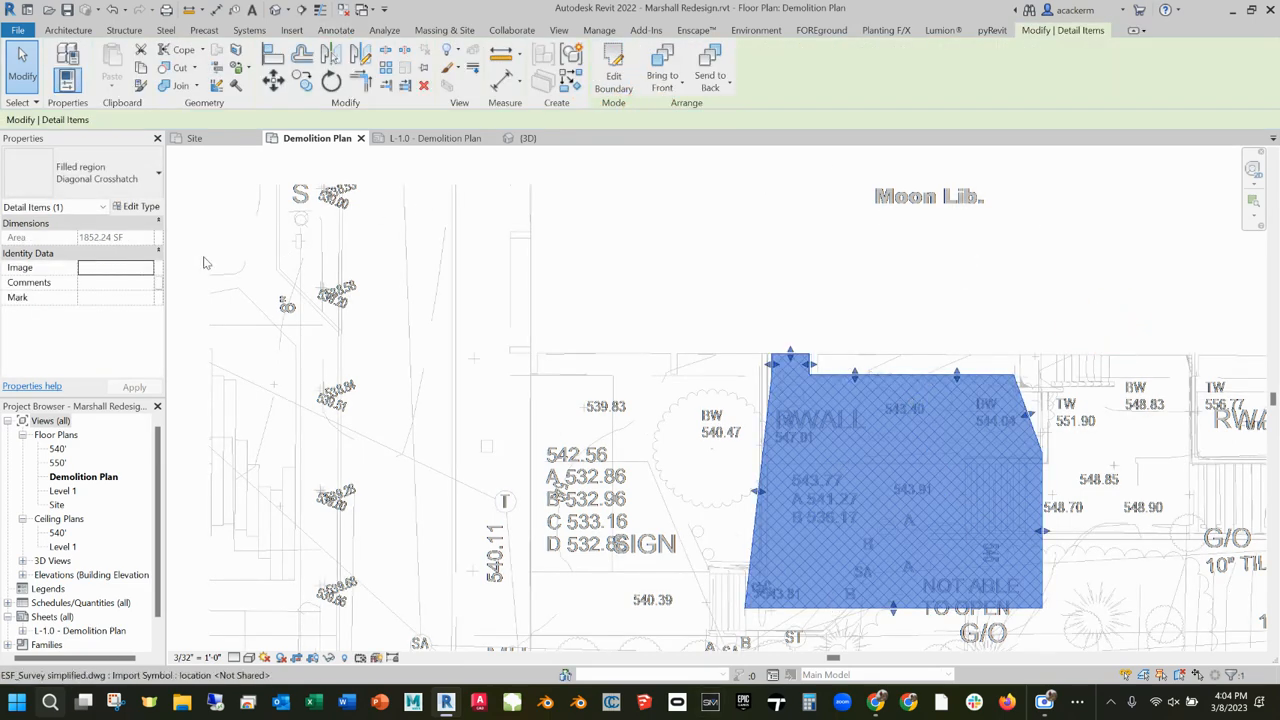
# - Try the Diagonal Down type on the filled region and switch it to Ortho Crosshatch
pyautogui.click(146, 188)
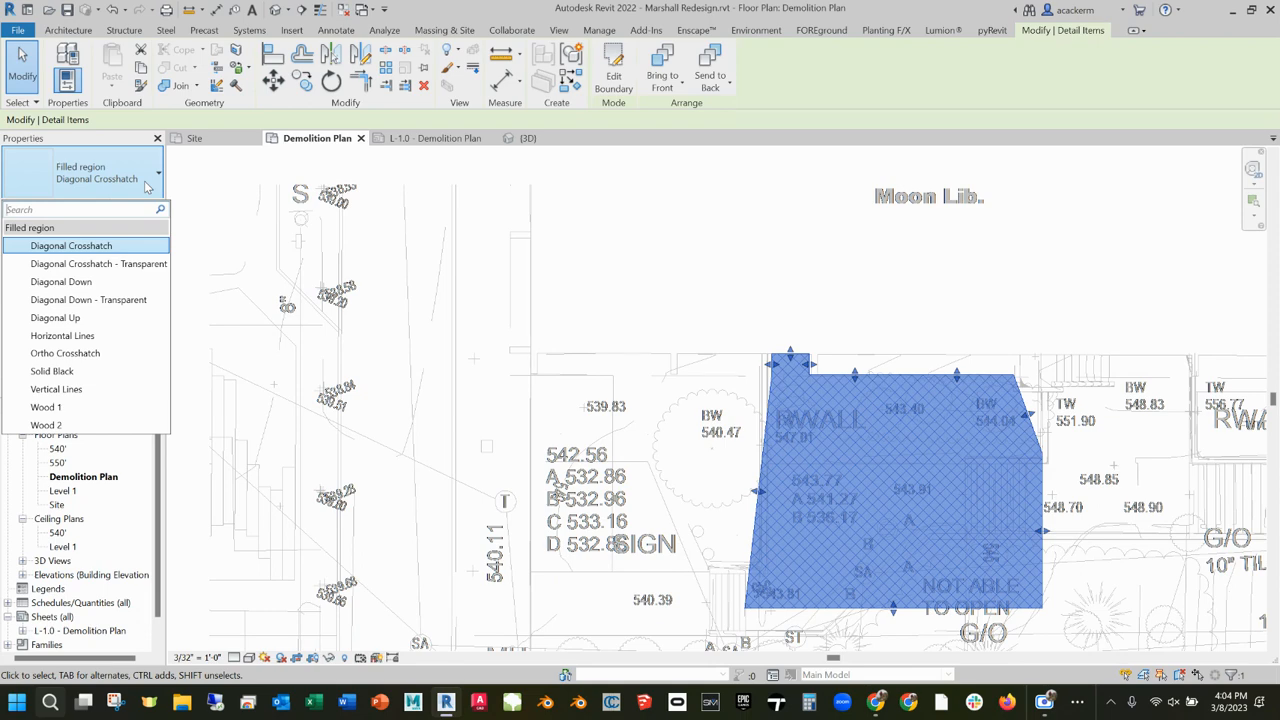
pyautogui.click(105, 284)
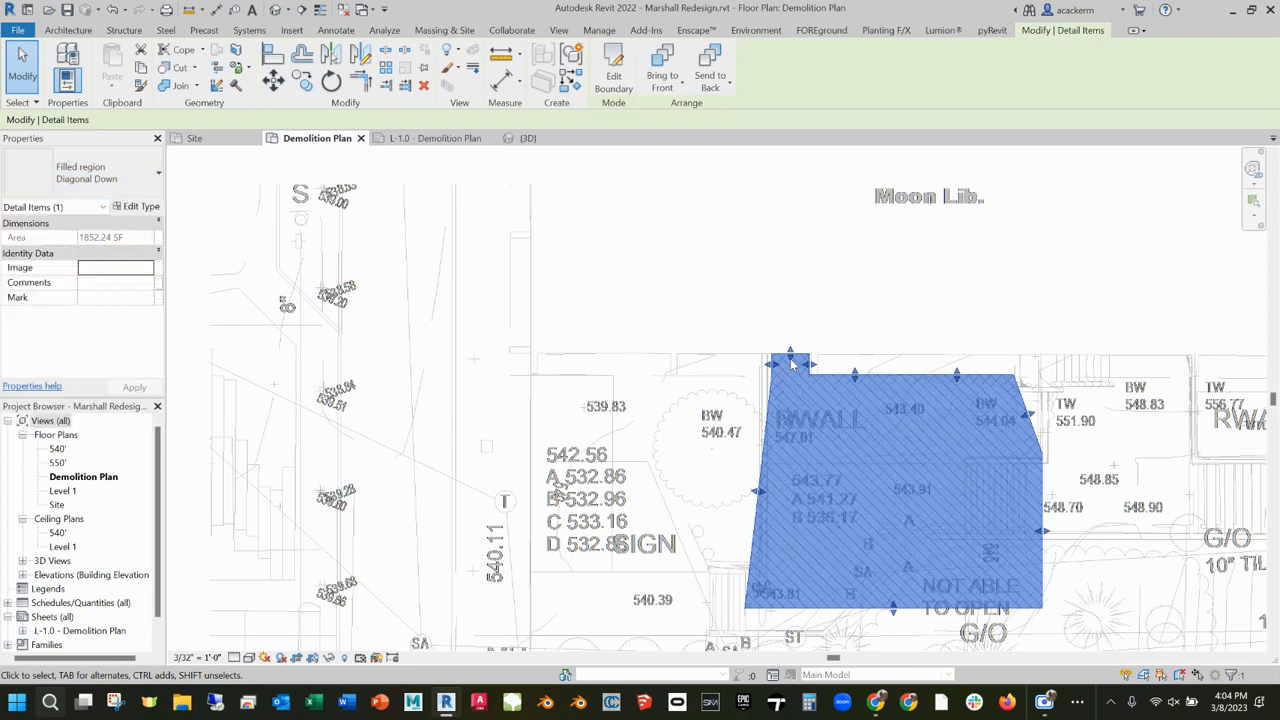
pyautogui.click(110, 178)
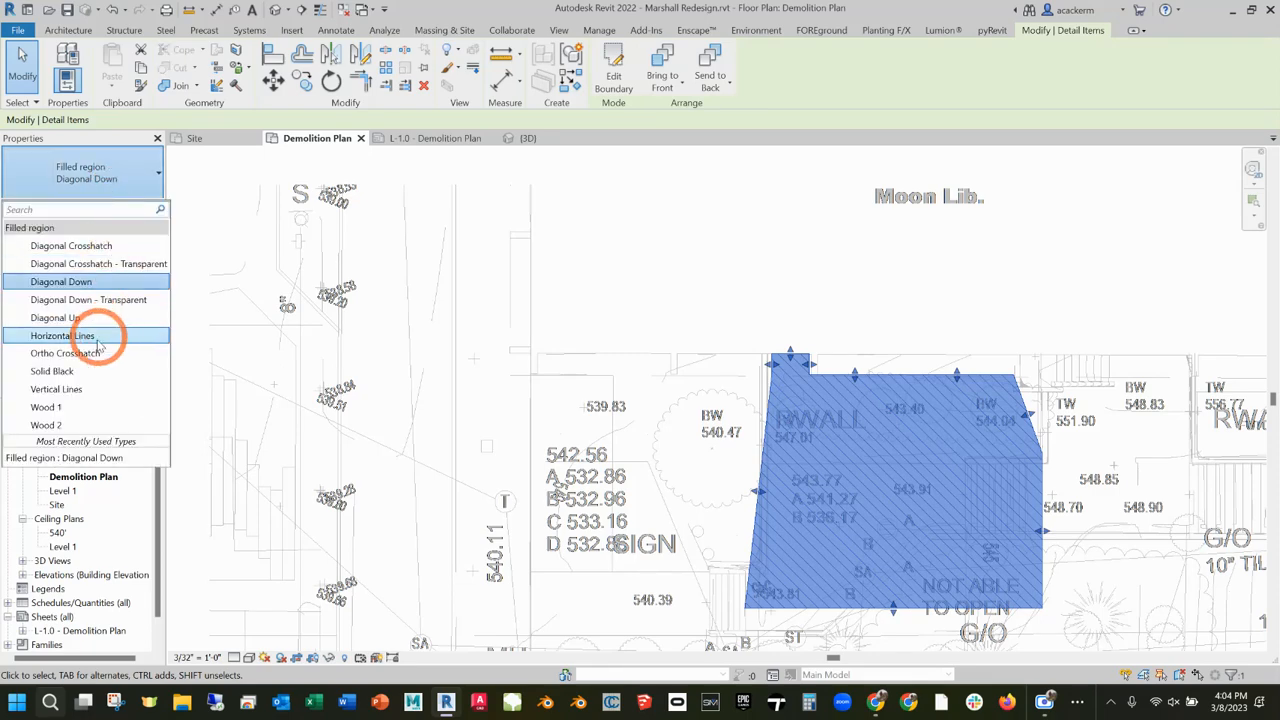
pyautogui.click(88, 353)
pyautogui.click(731, 255)
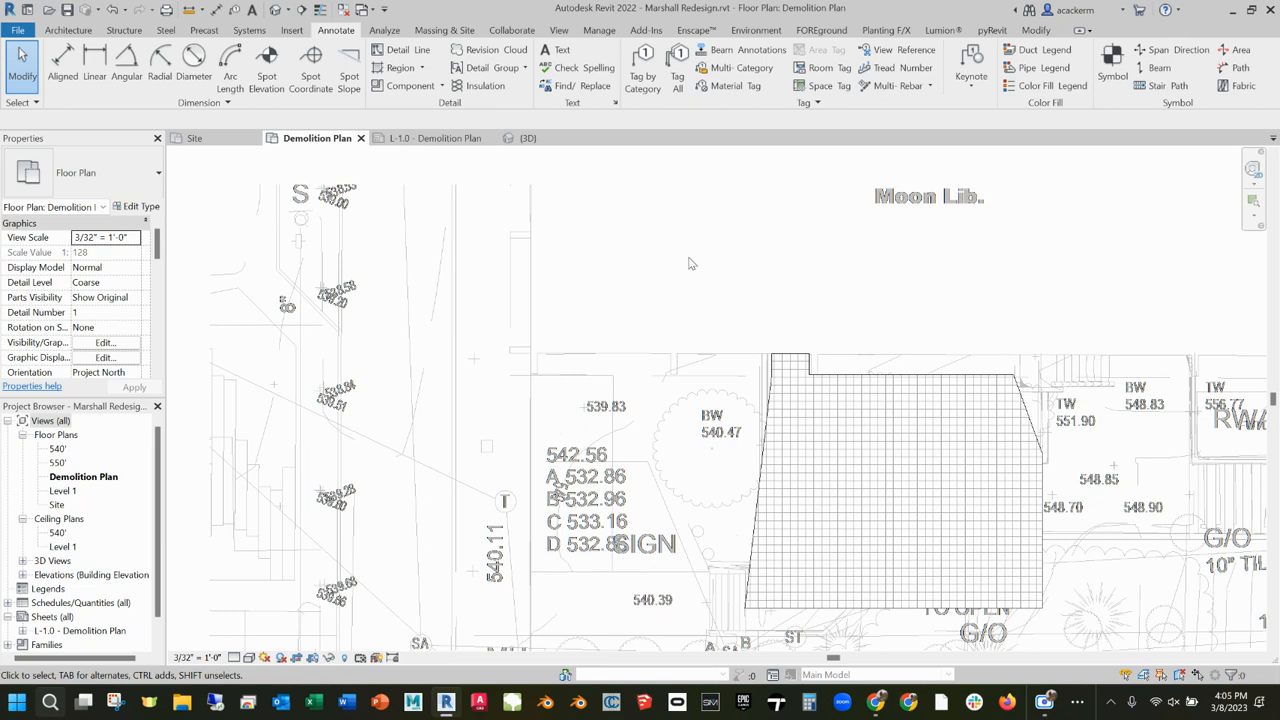
# - Duplicate the filled region's Ortho Crosshatch type under the name Ortho Crosshatch FINE
pyautogui.click(893, 393)
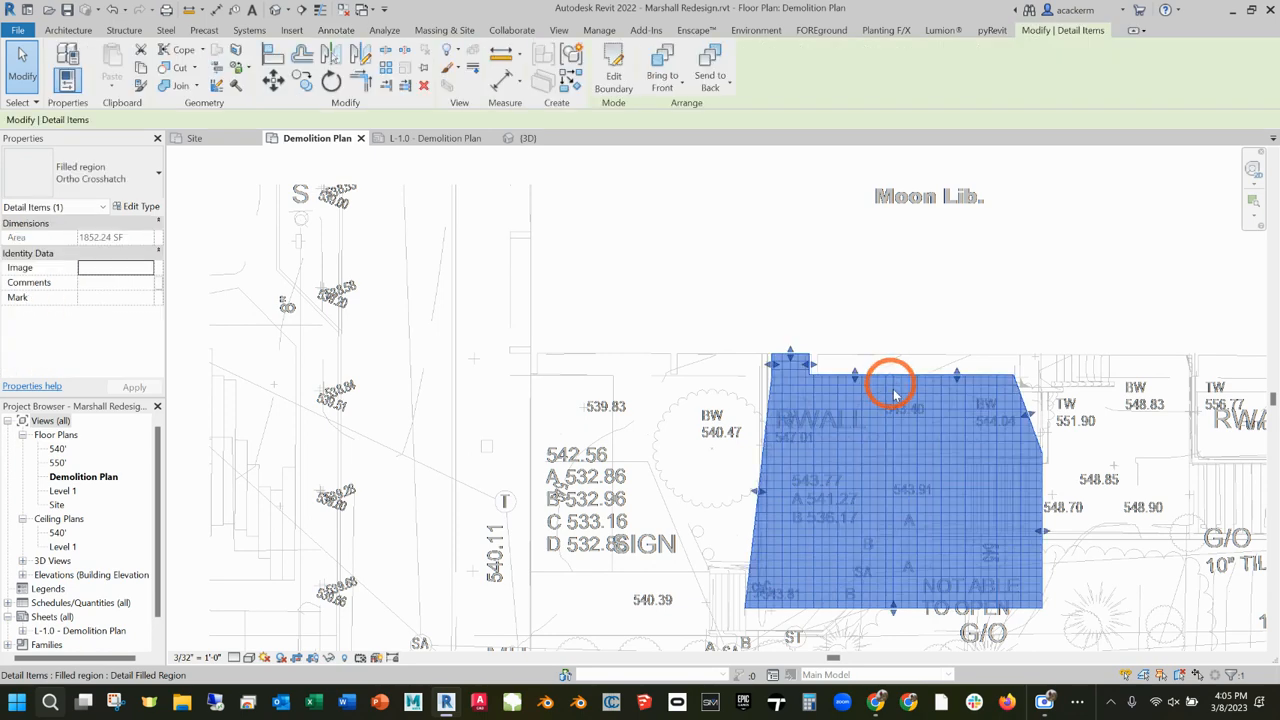
pyautogui.click(137, 206)
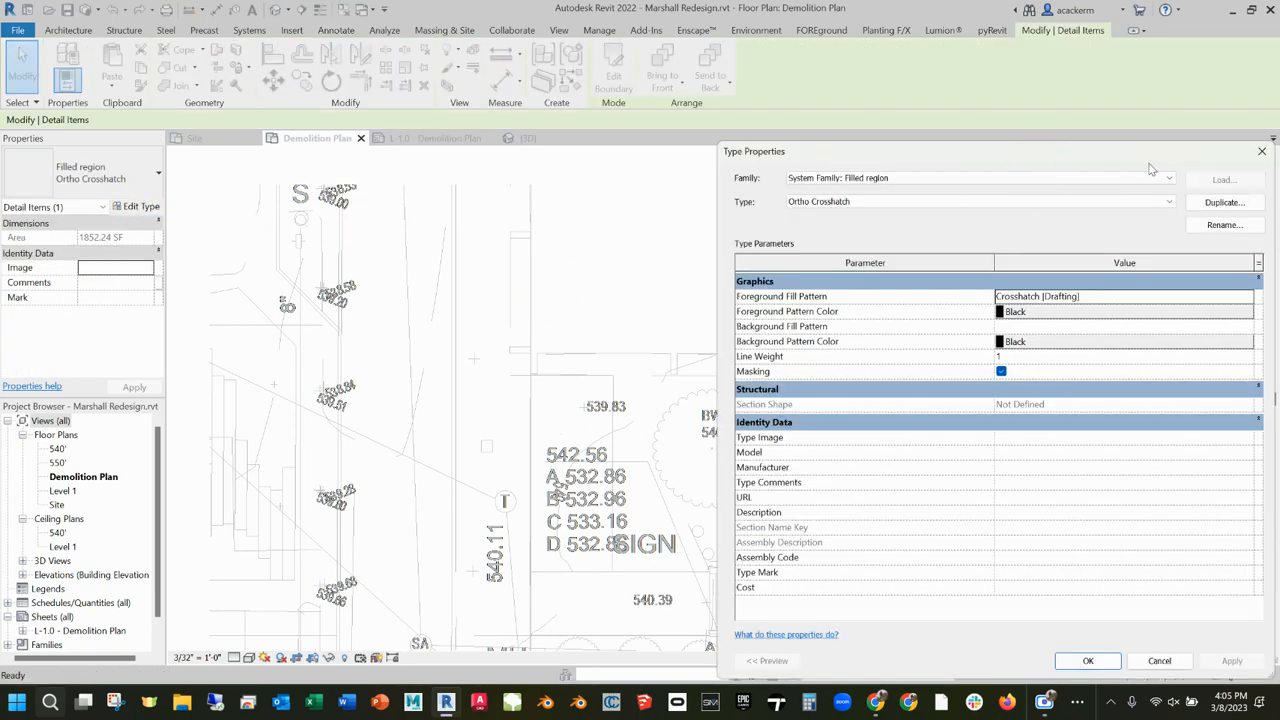
pyautogui.moveTo(1118, 153); pyautogui.dragTo(928, 127)
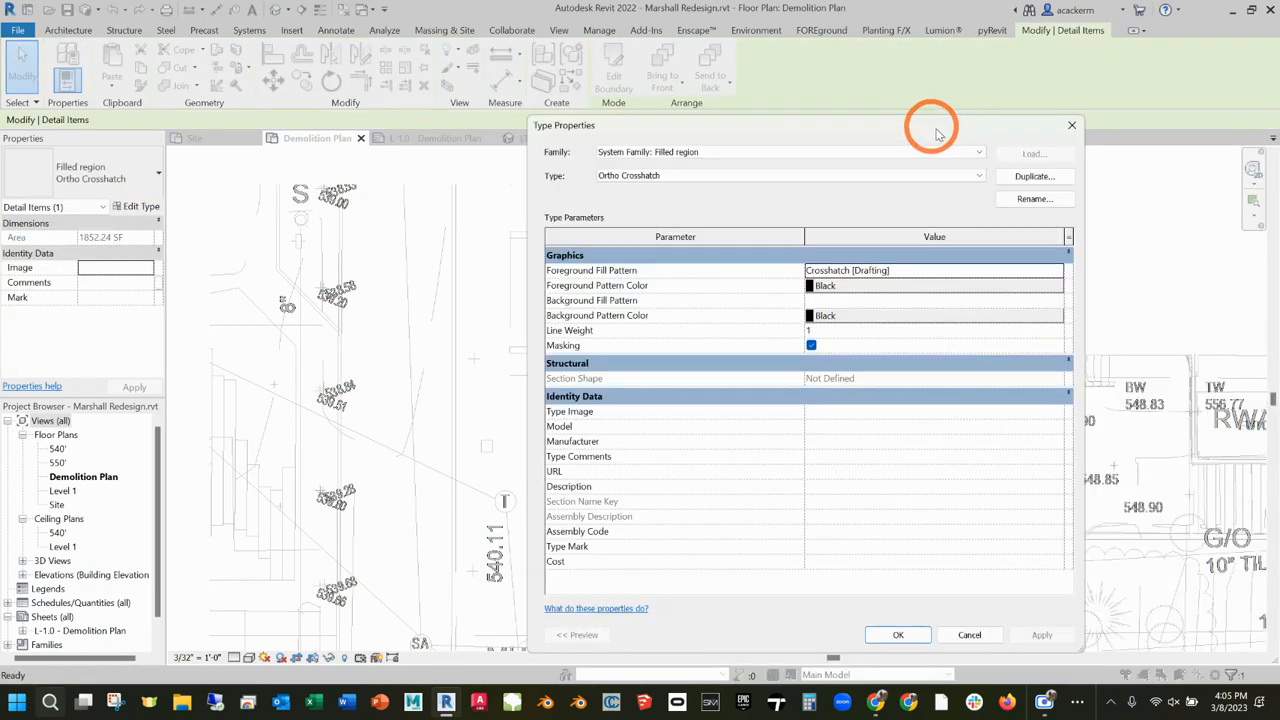
pyautogui.click(1034, 176)
pyautogui.click(820, 377)
pyautogui.click(886, 366)
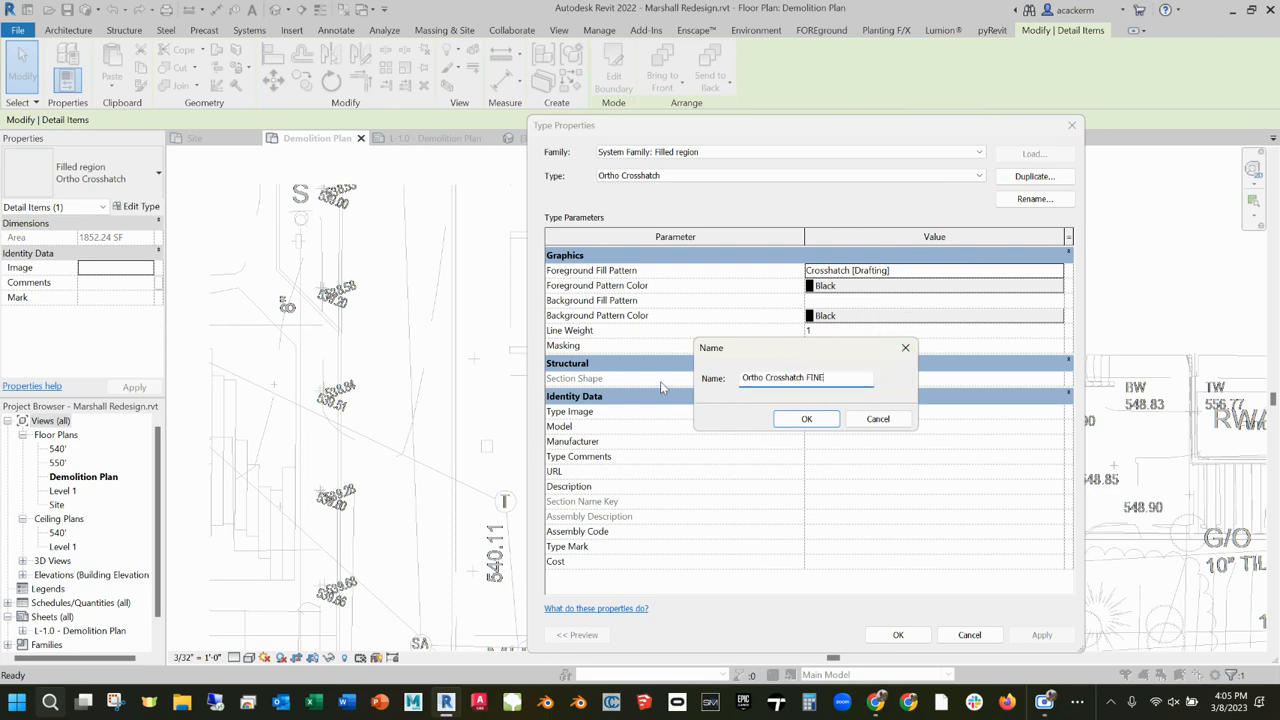
pyautogui.click(800, 418)
# - Open the foreground fill pattern choices of the Ortho Crosshatch FINE type and browse the drafting patterns
pyautogui.click(898, 289)
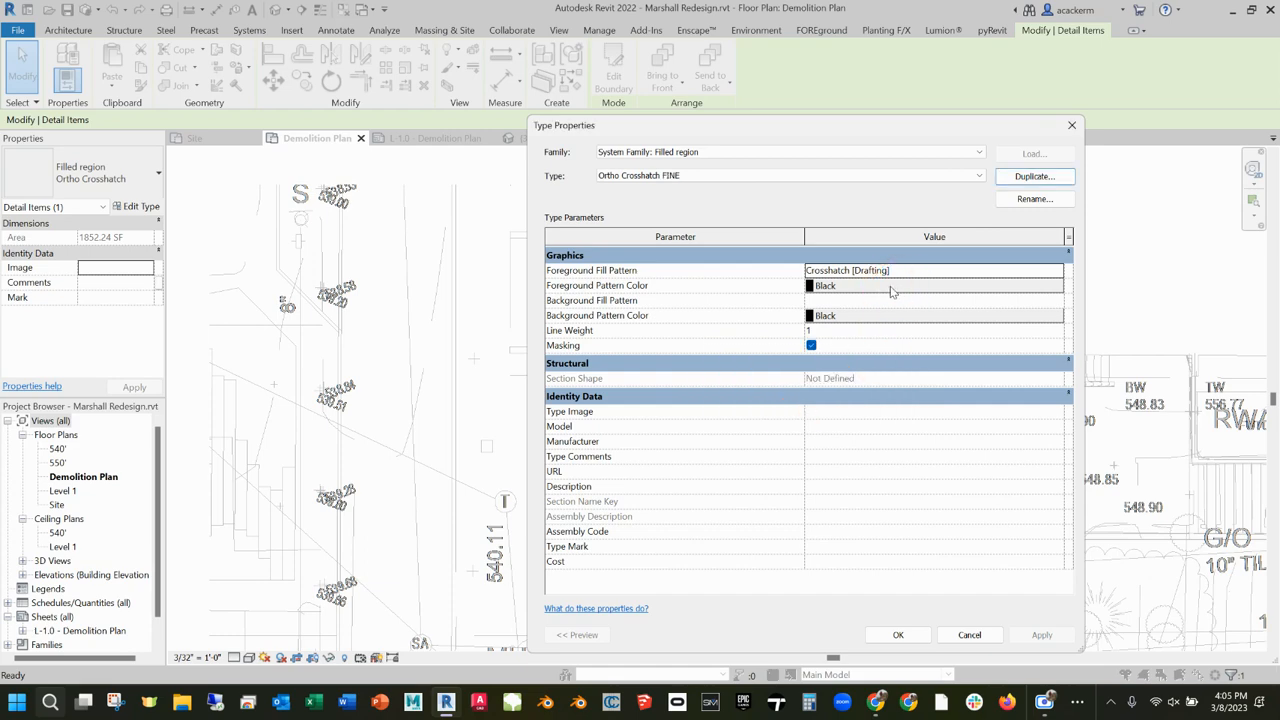
pyautogui.click(897, 268)
pyautogui.click(968, 273)
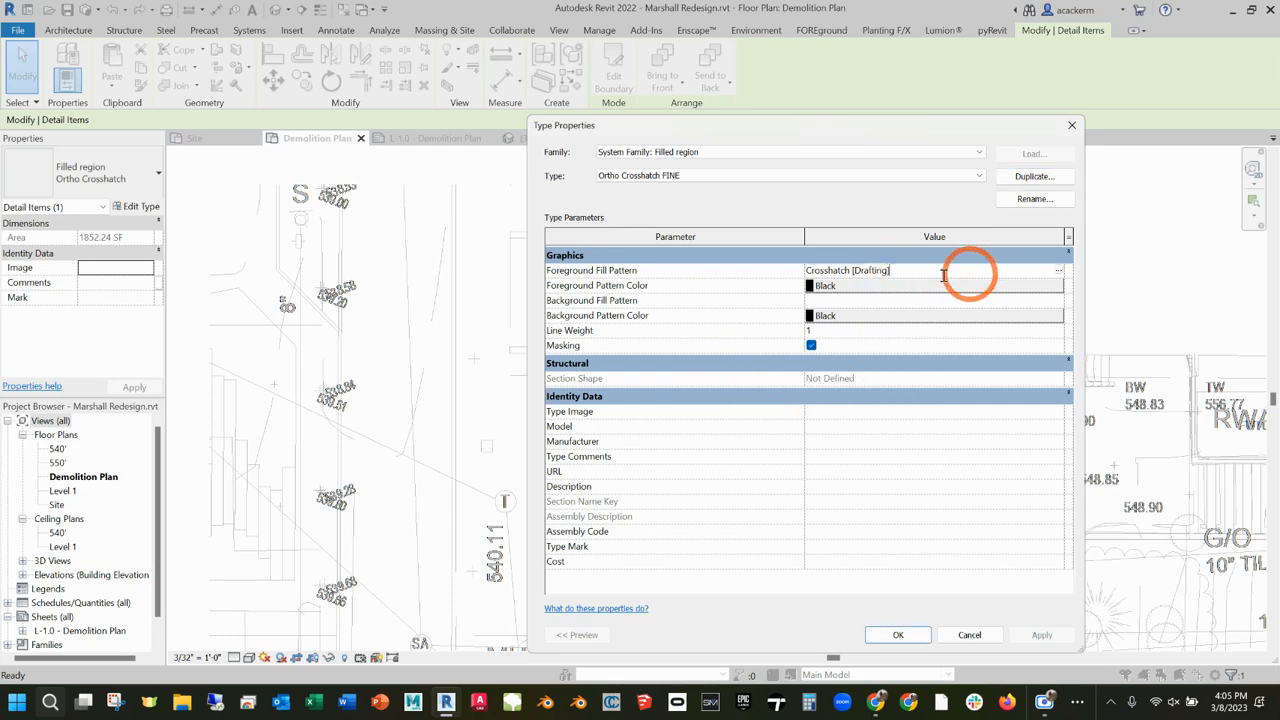
pyautogui.click(885, 274)
pyautogui.click(1058, 271)
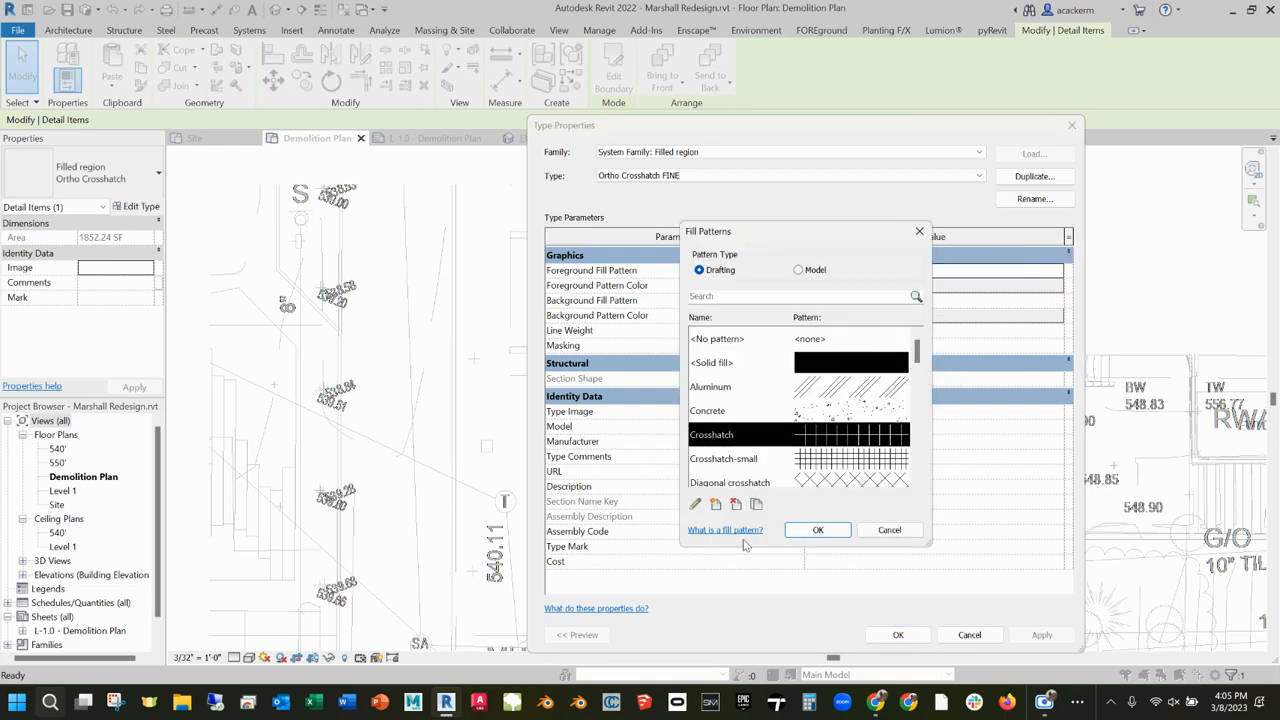
pyautogui.scroll(-10, 886, 380)
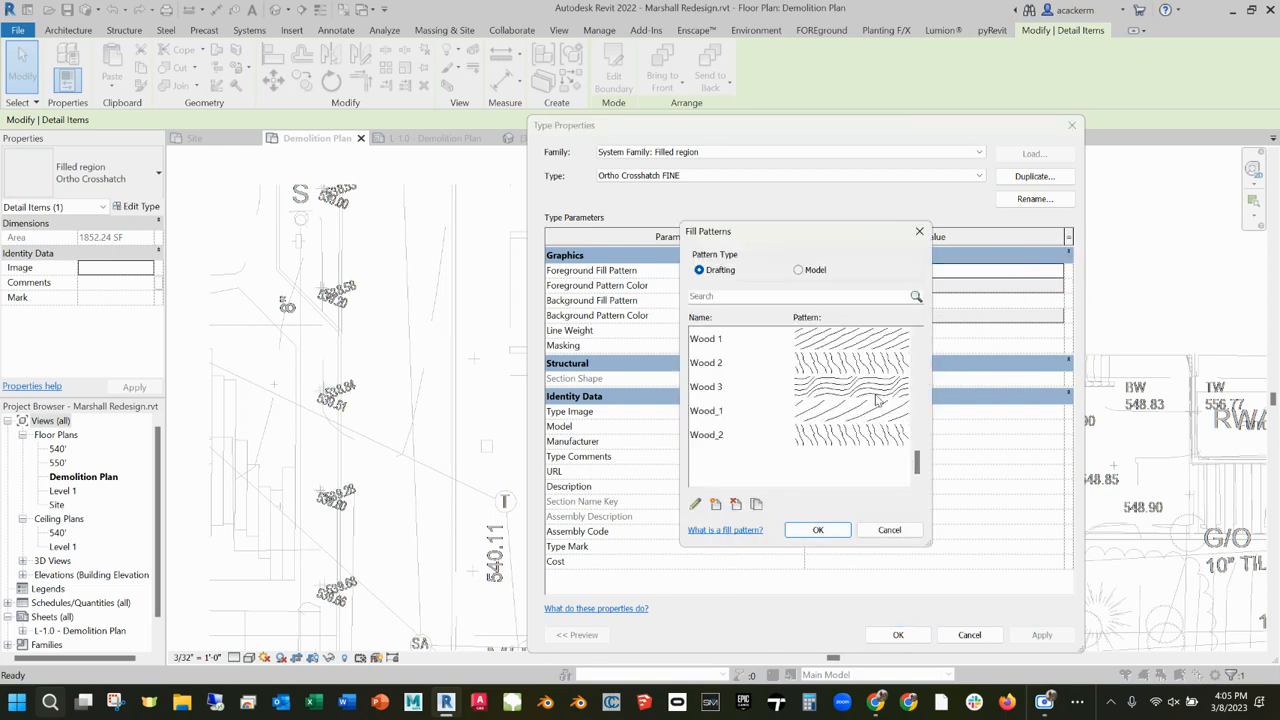
pyautogui.scroll(10, 876, 410)
pyautogui.scroll(-4, 876, 410)
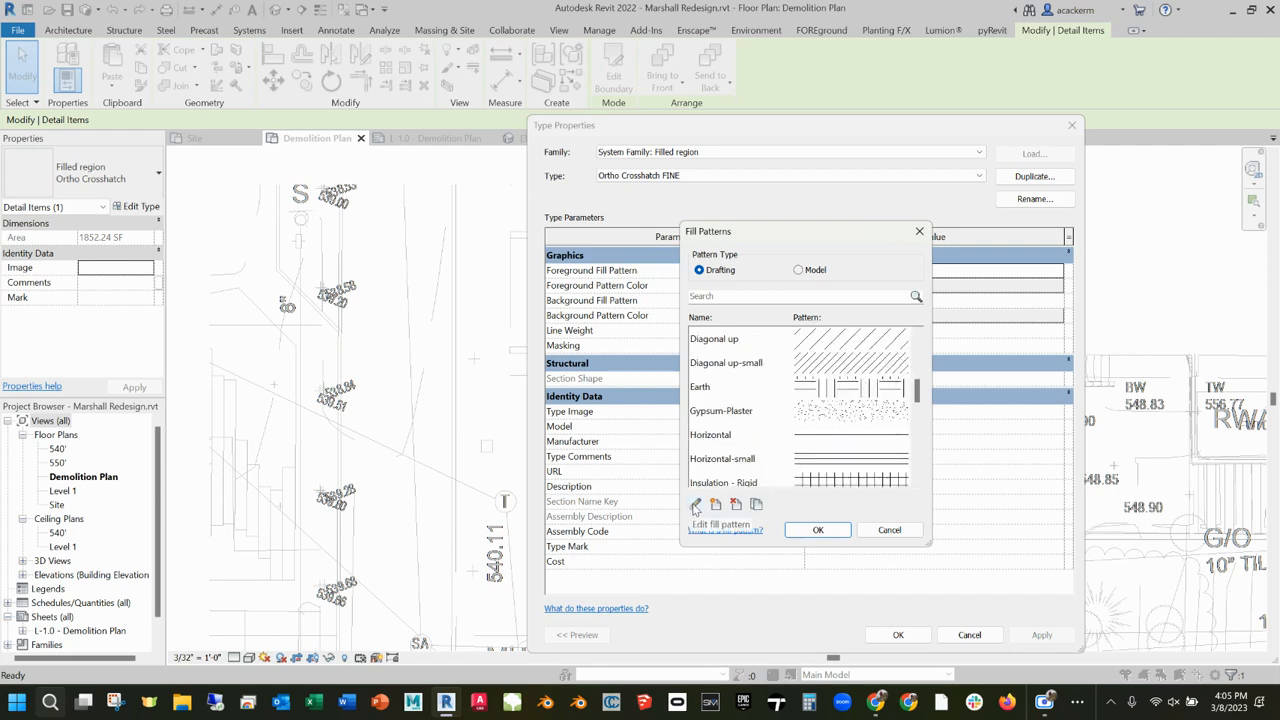
# - Set both line spacing 1 and line spacing 2 of the Crosshatch drafting pattern to 1/16" and accept it as the foreground fill
pyautogui.click(695, 506)
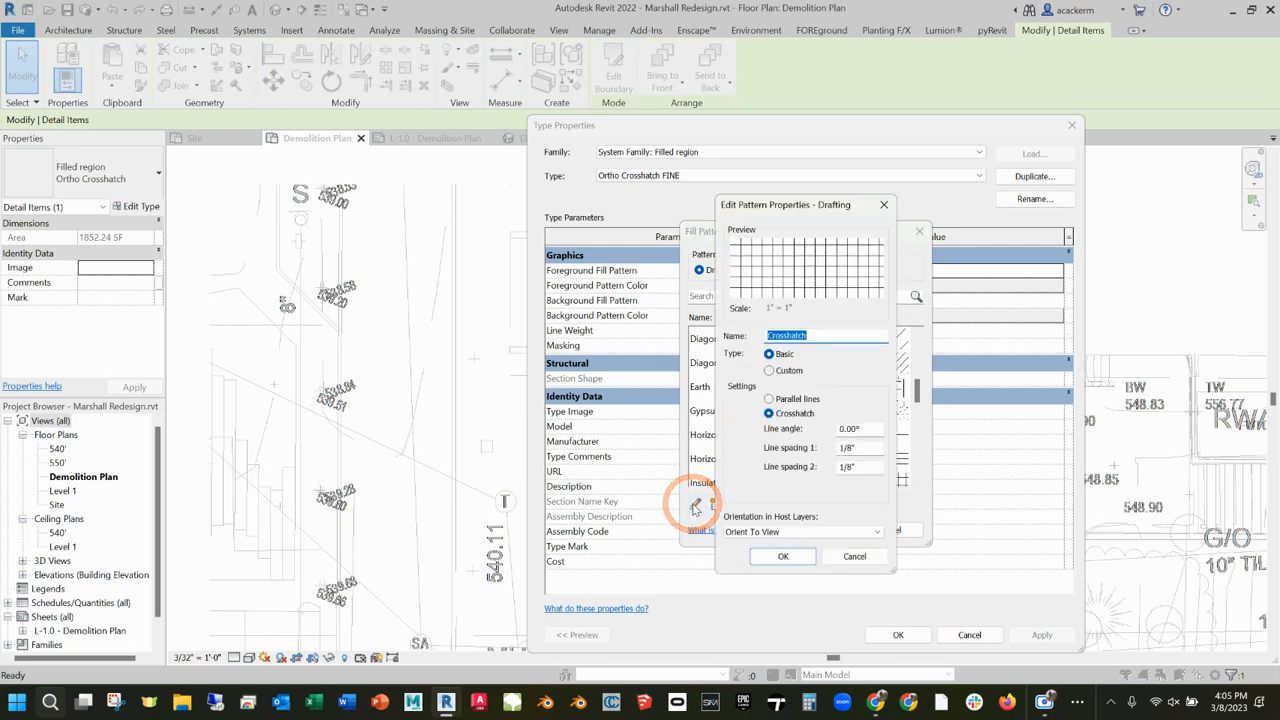
pyautogui.click(851, 449)
pyautogui.press('BackSpace')
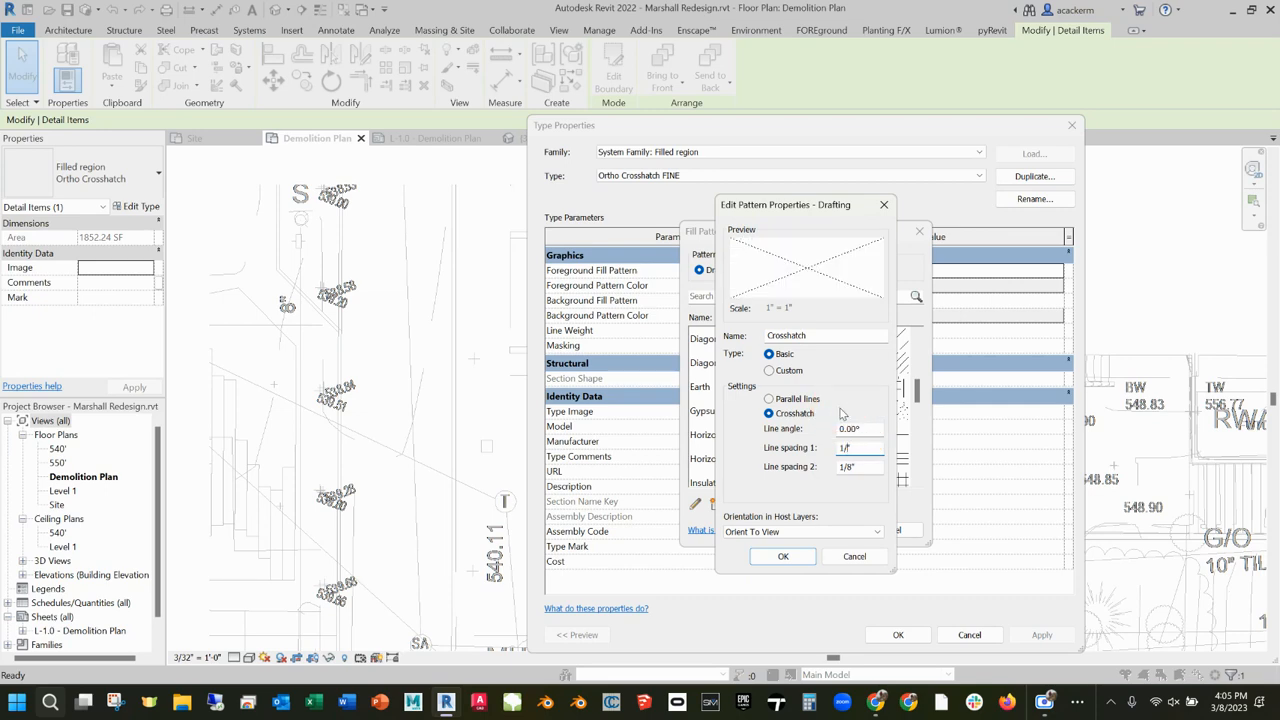
pyautogui.write('16')
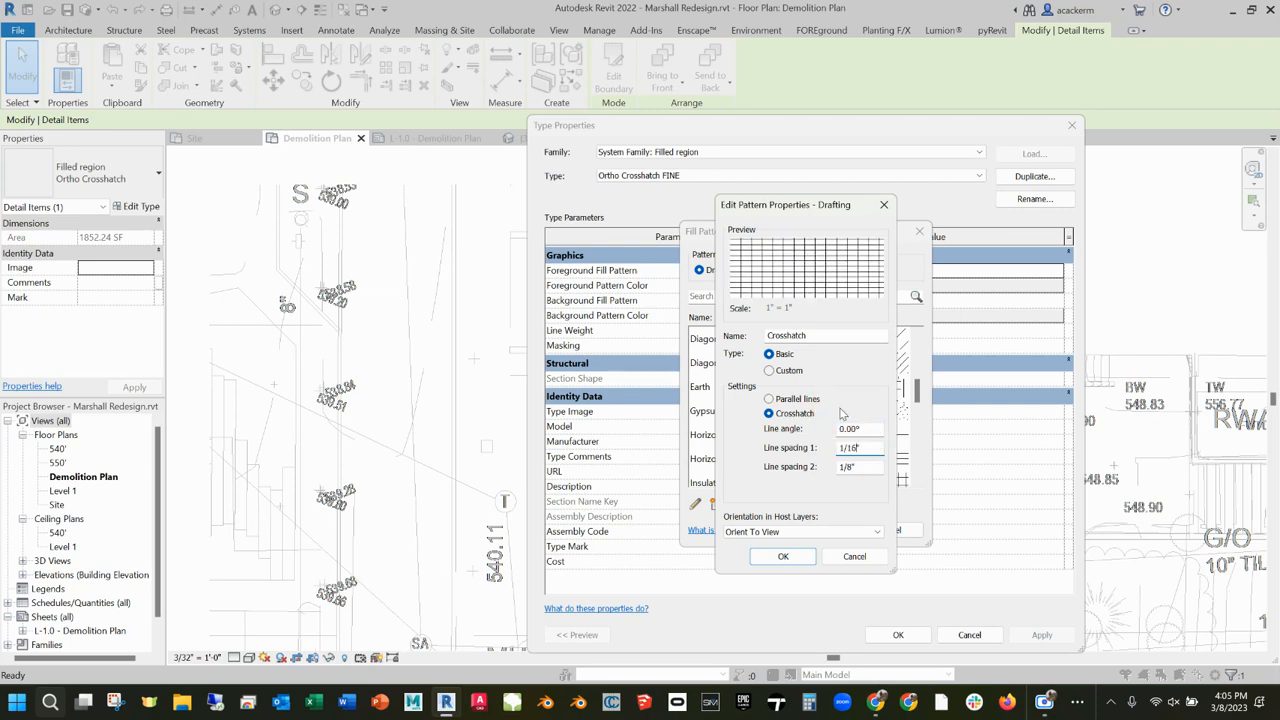
pyautogui.click(851, 468)
pyautogui.press('BackSpace')
pyautogui.write('16')
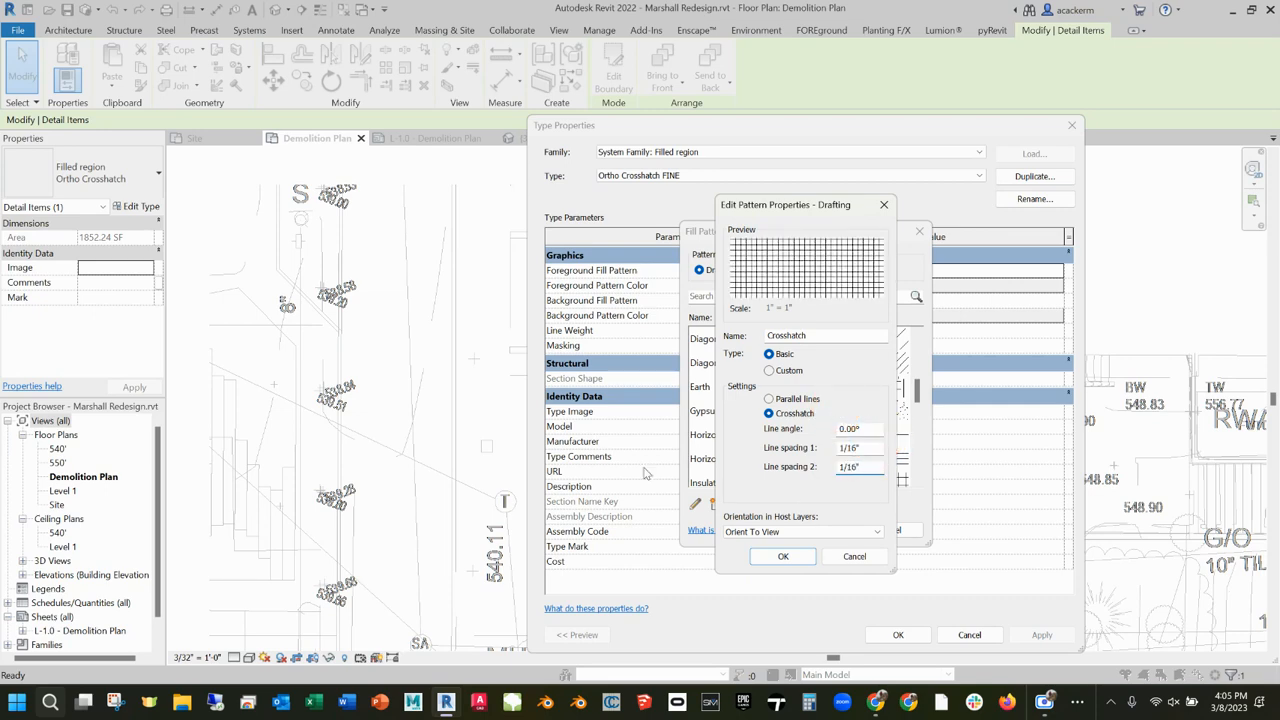
pyautogui.click(783, 556)
pyautogui.click(817, 530)
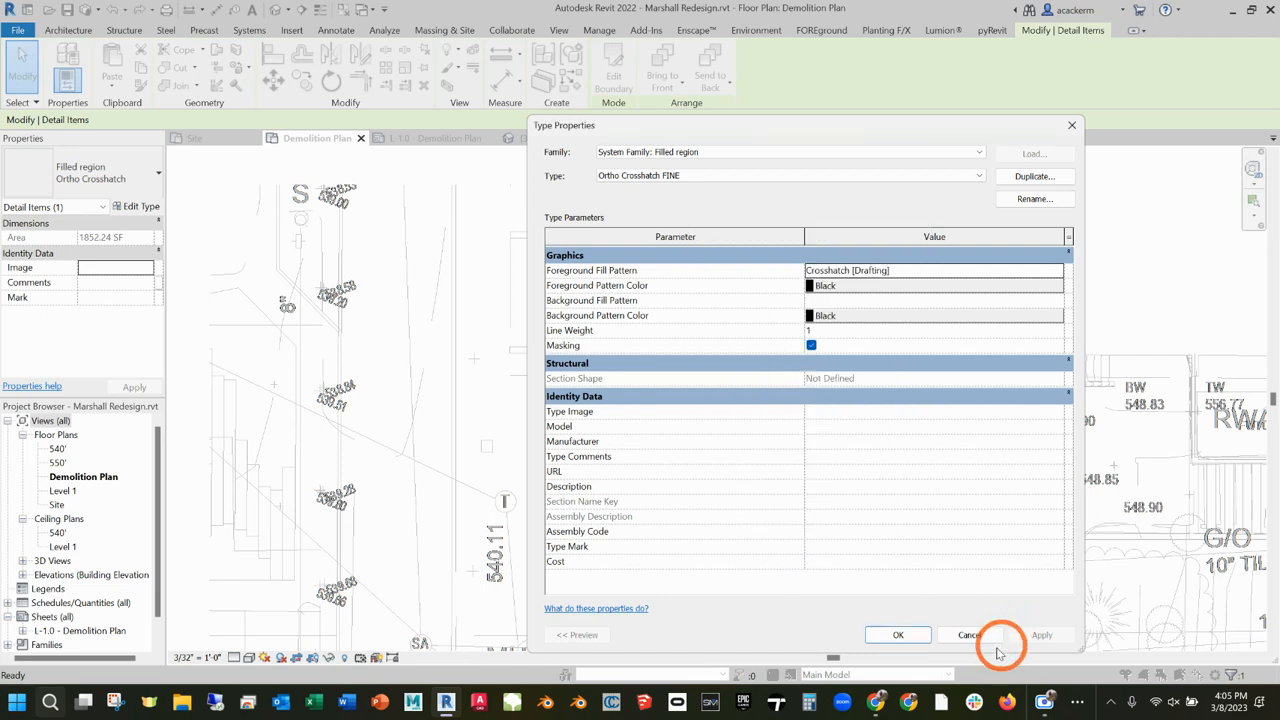
# - Accept the Ortho Crosshatch FINE type settings for the filled region and deselect the region
pyautogui.click(928, 637)
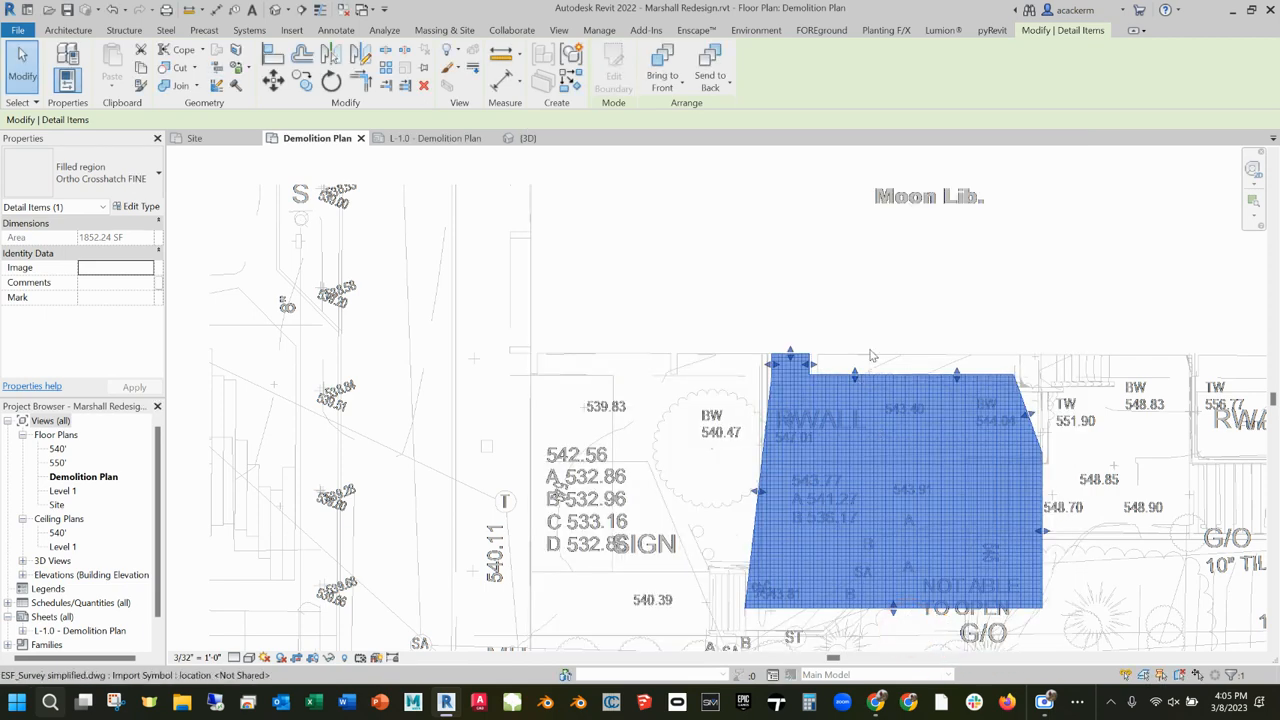
pyautogui.click(872, 325)
pyautogui.click(866, 434)
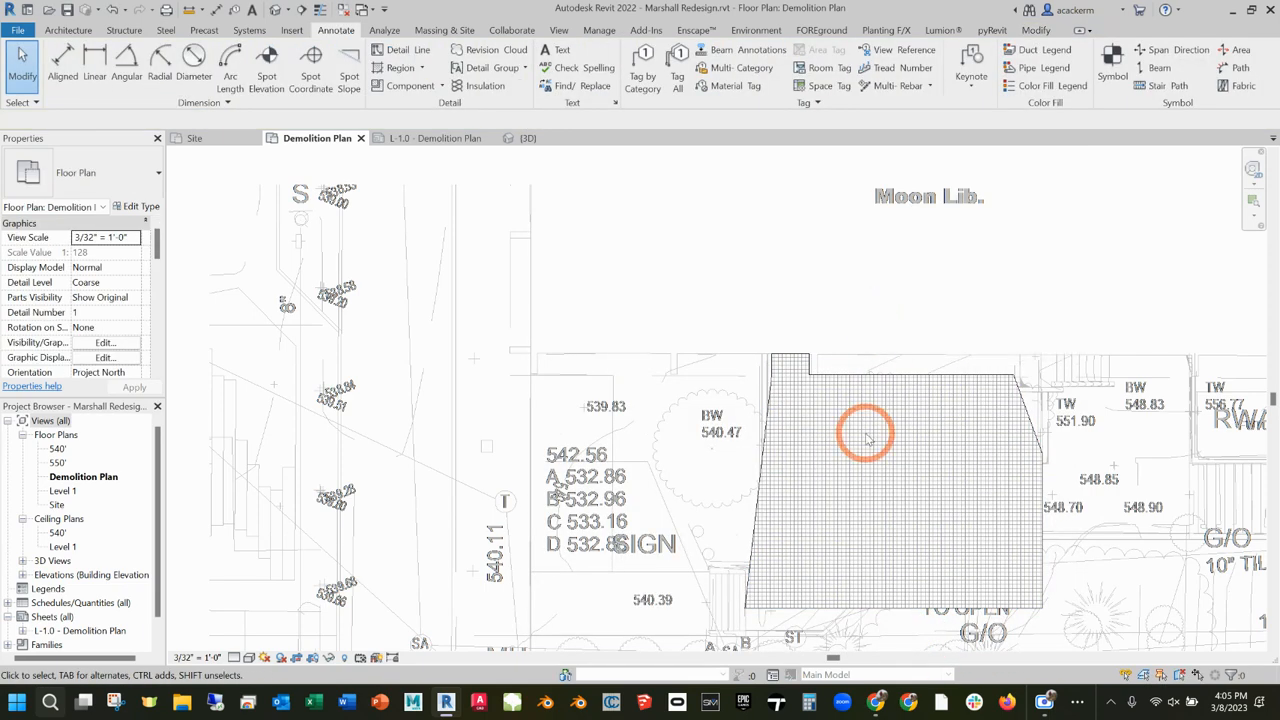
# - Switch the filled region to the Ortho Crosshatch type and back to Ortho Crosshatch FINE to compare the two patterns
pyautogui.click(934, 385)
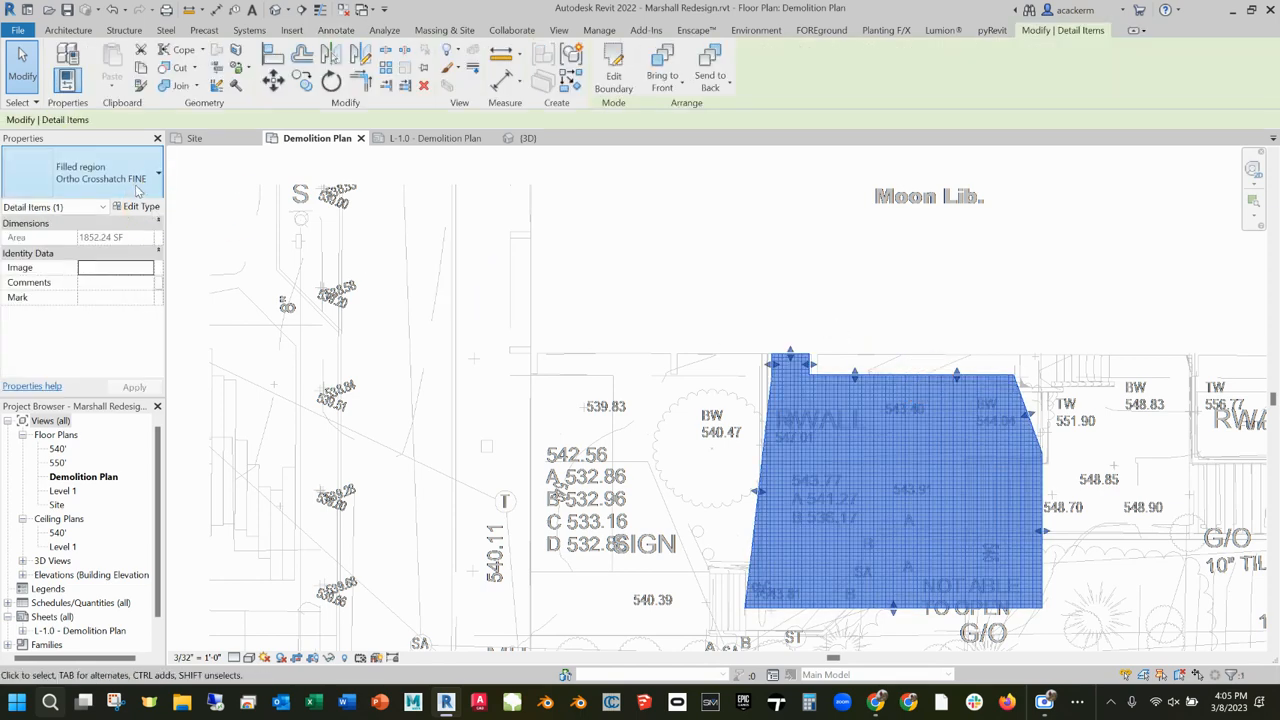
pyautogui.click(137, 183)
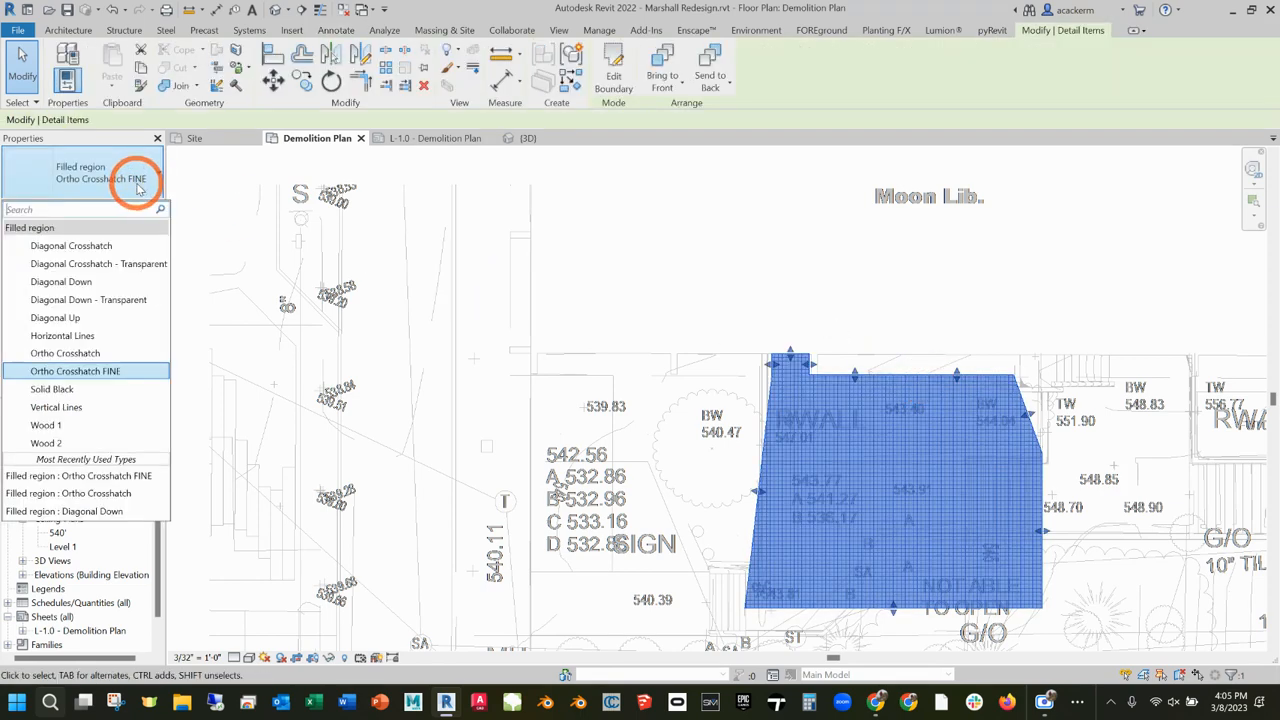
pyautogui.click(105, 355)
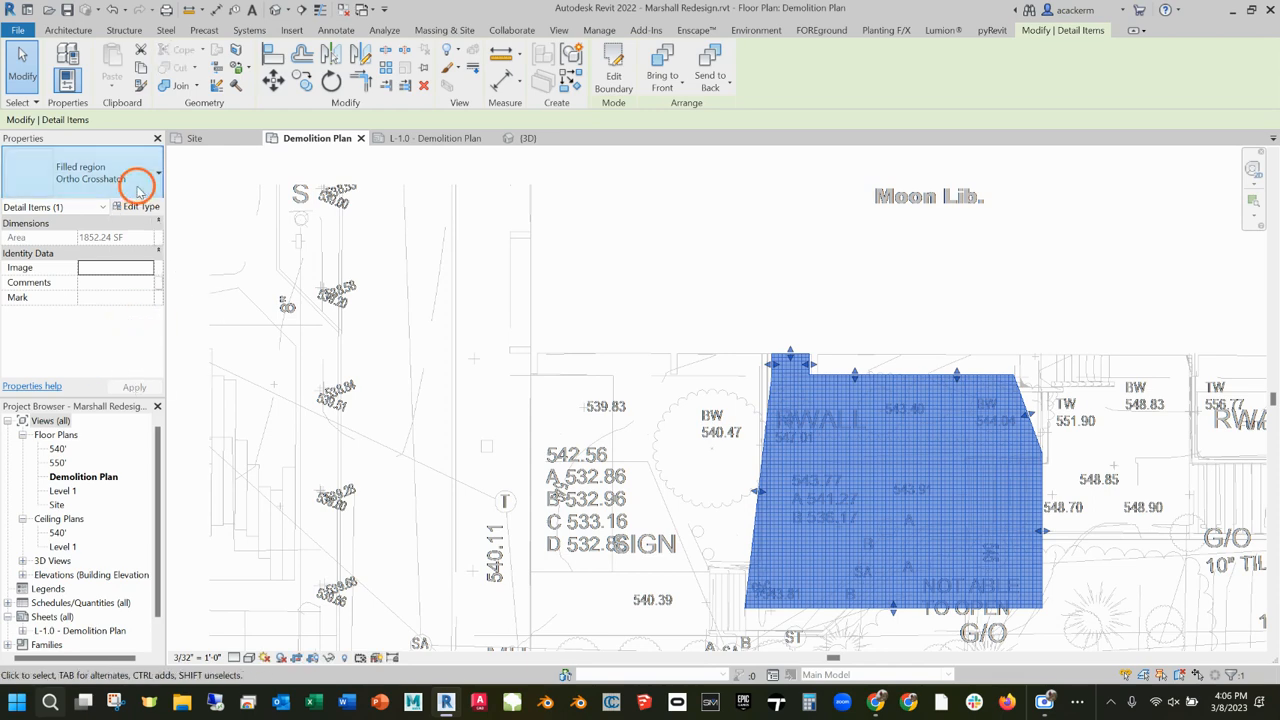
pyautogui.click(134, 177)
pyautogui.click(115, 370)
pyautogui.click(691, 243)
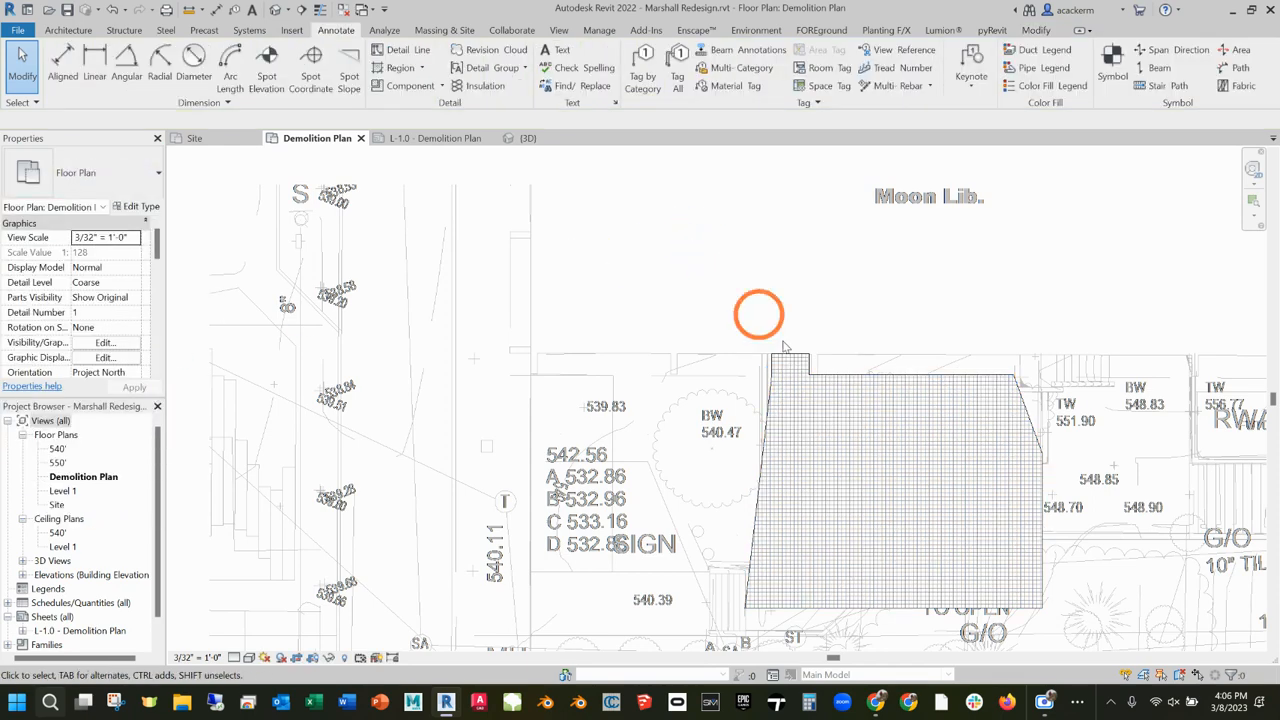
pyautogui.click(809, 374)
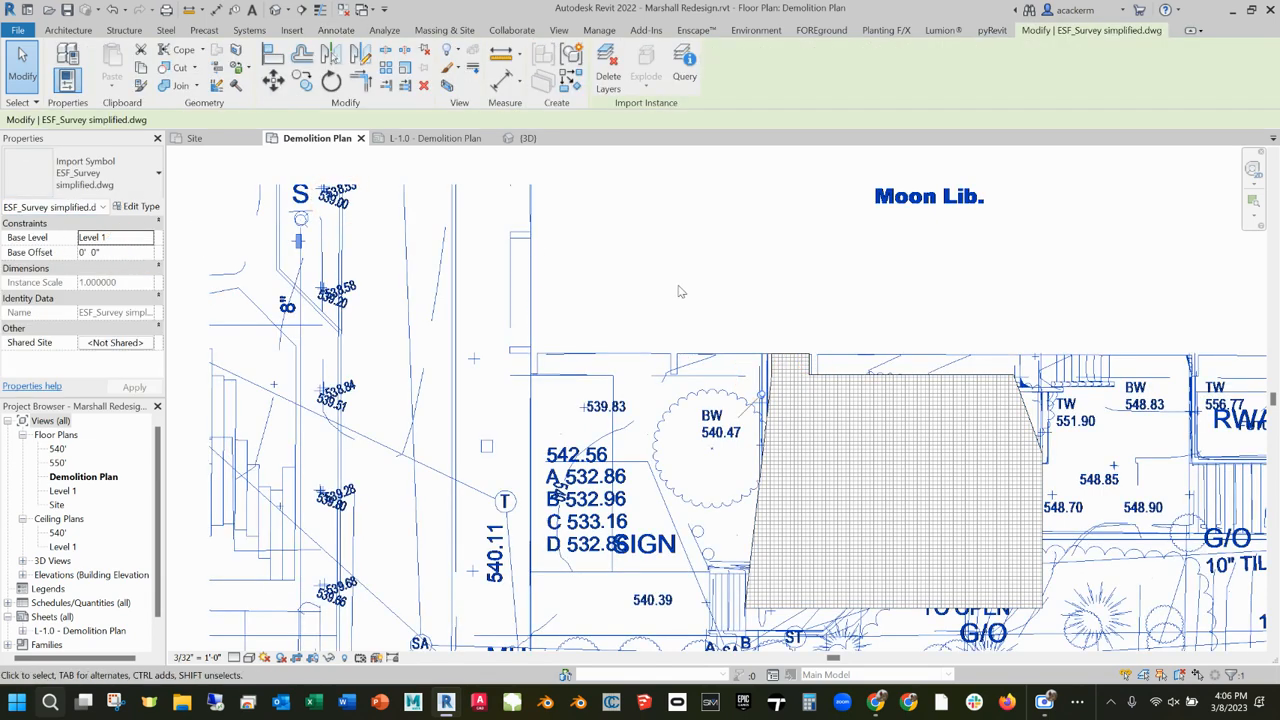
pyautogui.click(823, 343)
pyautogui.click(790, 350)
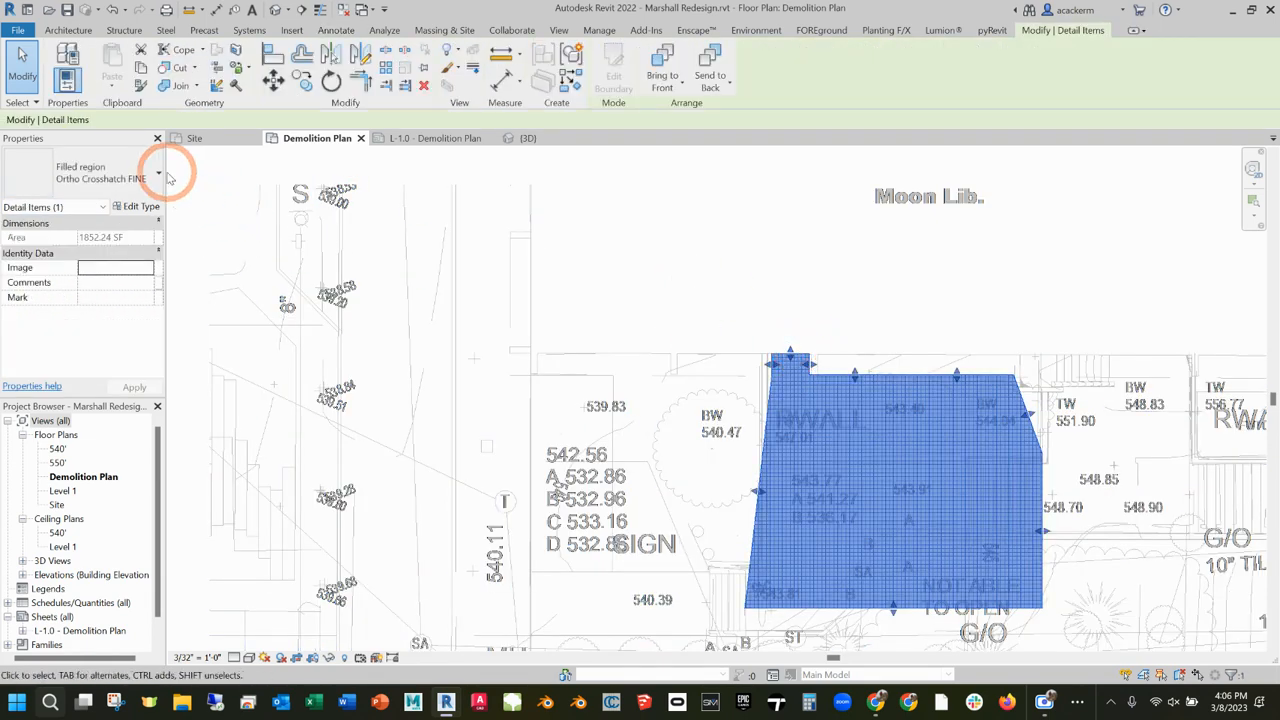
pyautogui.click(158, 176)
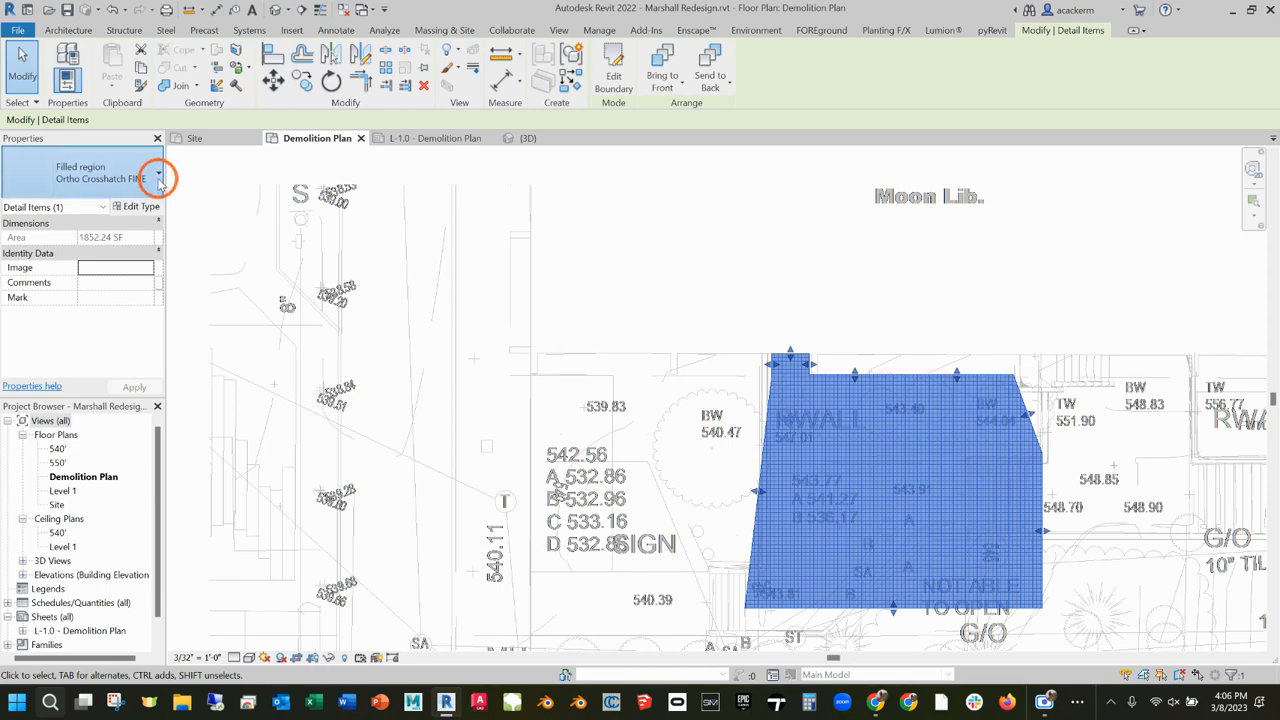
pyautogui.click(709, 266)
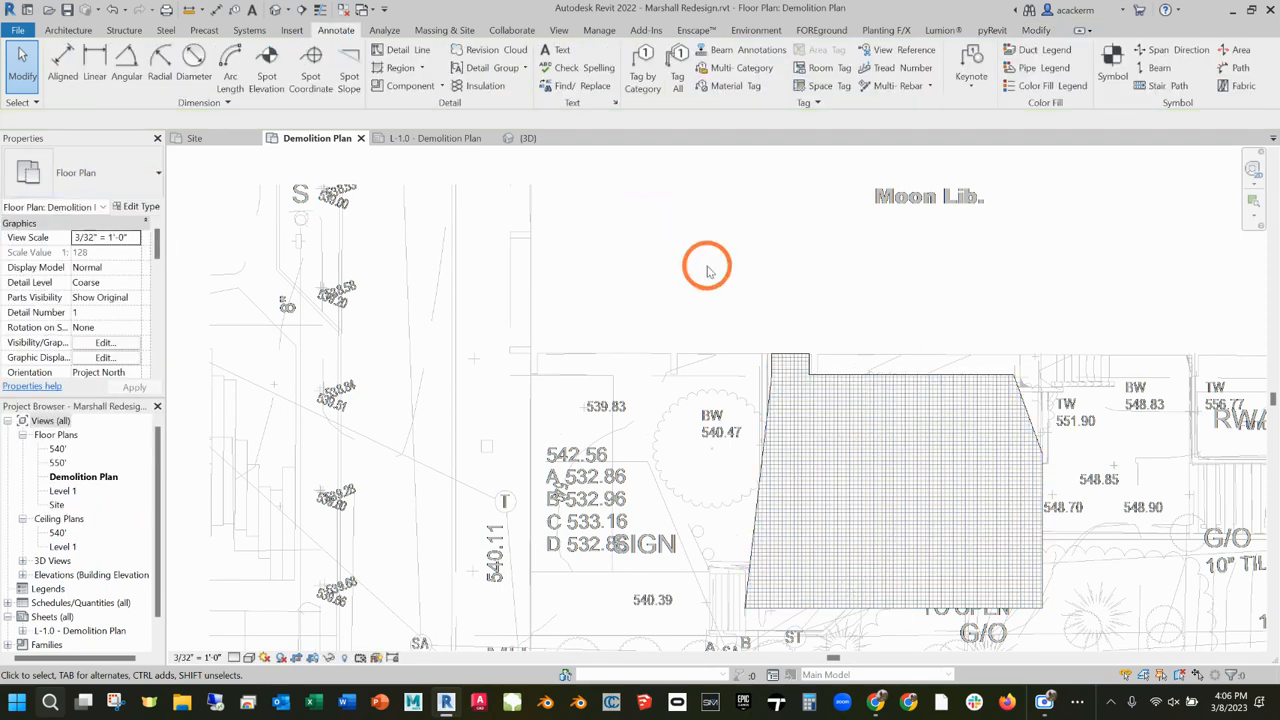
pyautogui.click(829, 371)
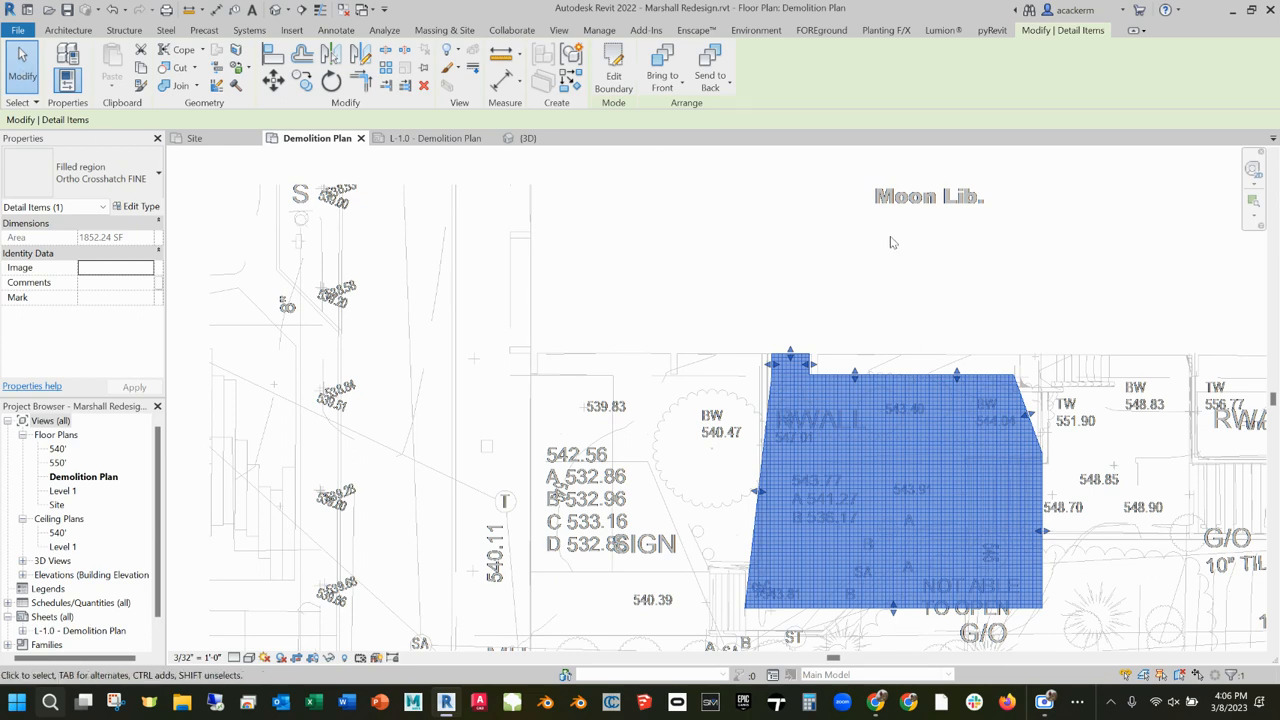
pyautogui.click(849, 265)
# - Start a second filled region and sketch a curved spline boundary below the crosshatched area, wrapping around RWALL to Marshall Hall's wall line
pyautogui.scroll(-2, 915, 360)
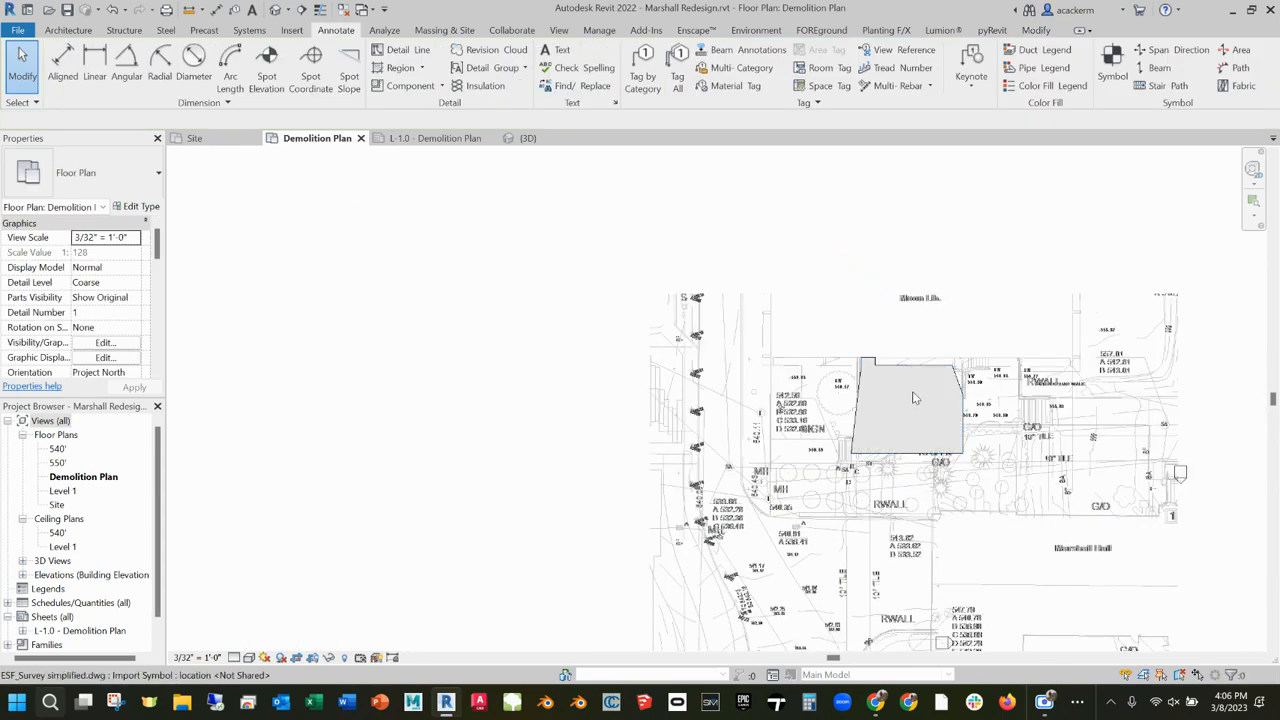
pyautogui.click(400, 67)
pyautogui.click(415, 85)
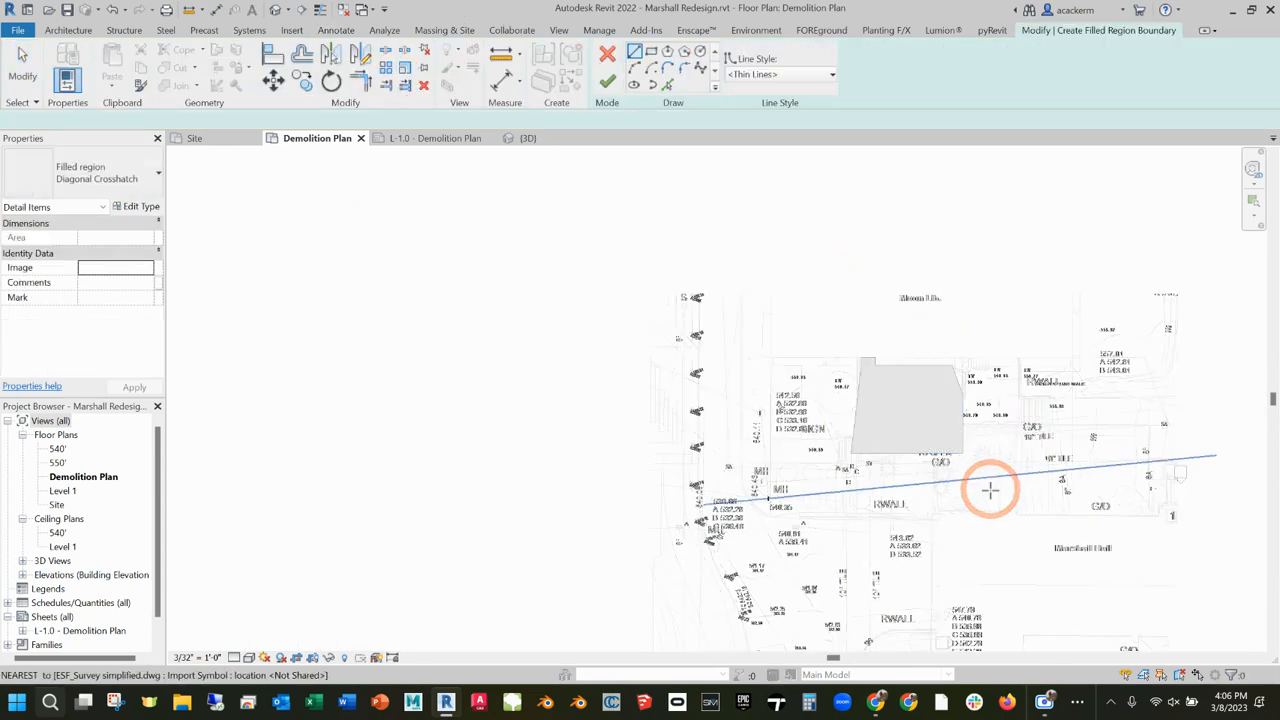
pyautogui.scroll(2, 990, 495)
pyautogui.moveTo(880, 225); pyautogui.dragTo(674, 186, button='middle')
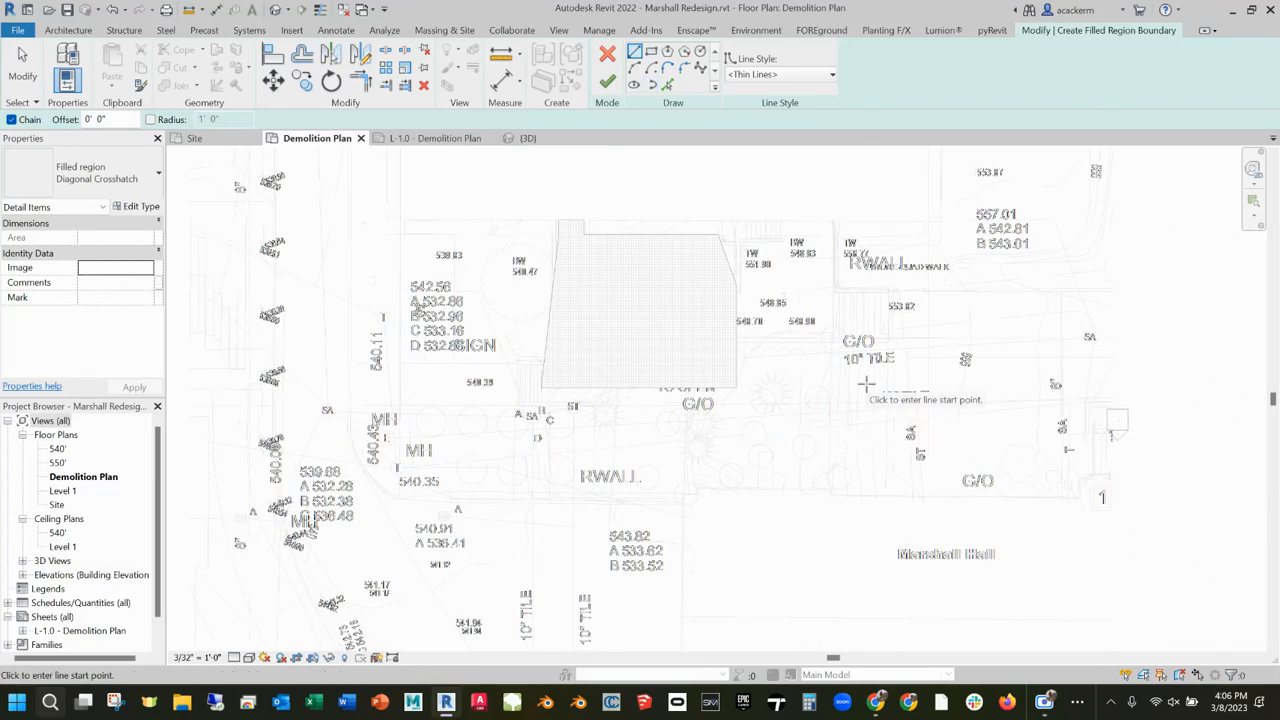
pyautogui.click(700, 67)
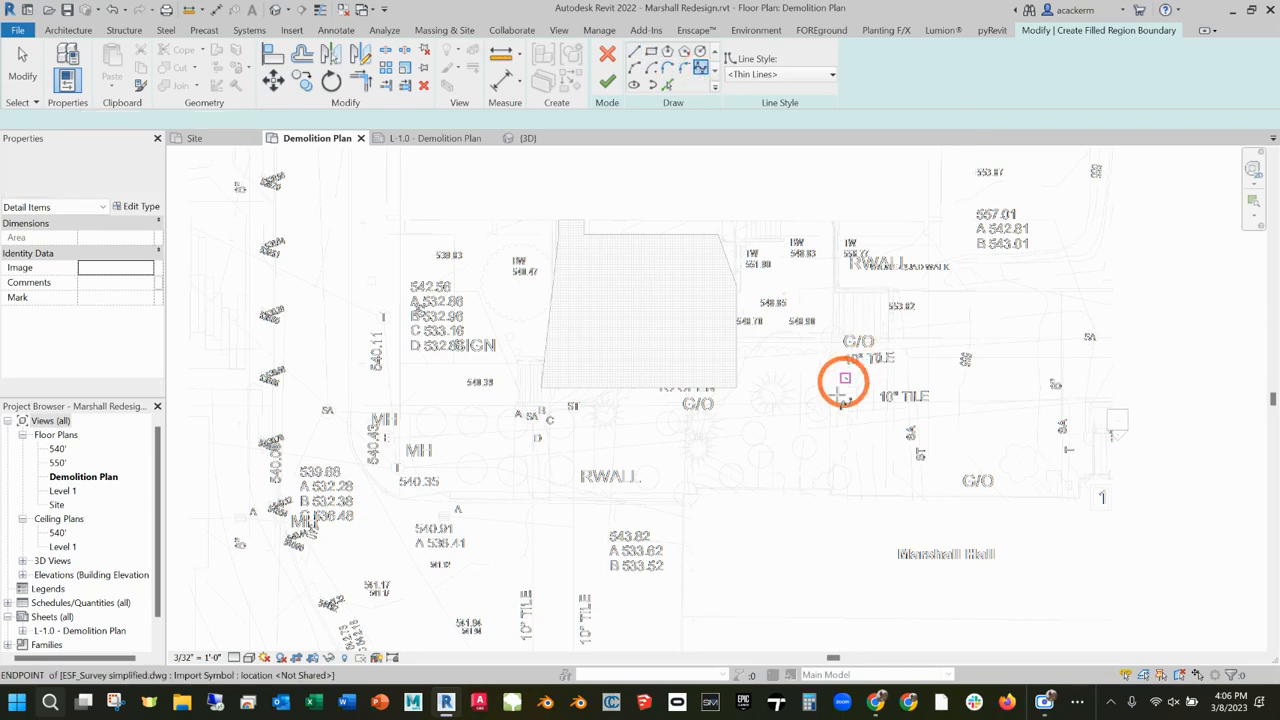
pyautogui.click(740, 430)
pyautogui.click(649, 469)
pyautogui.click(577, 450)
pyautogui.click(526, 432)
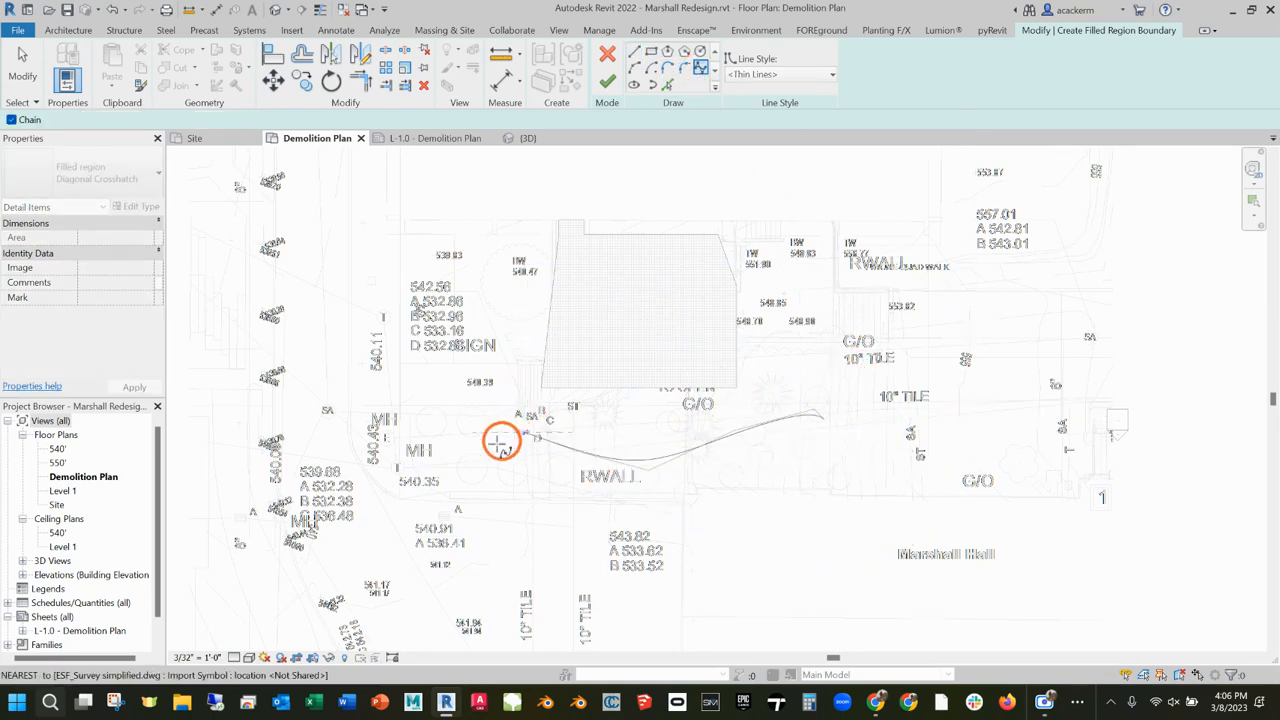
pyautogui.click(467, 465)
pyautogui.click(475, 517)
pyautogui.click(546, 577)
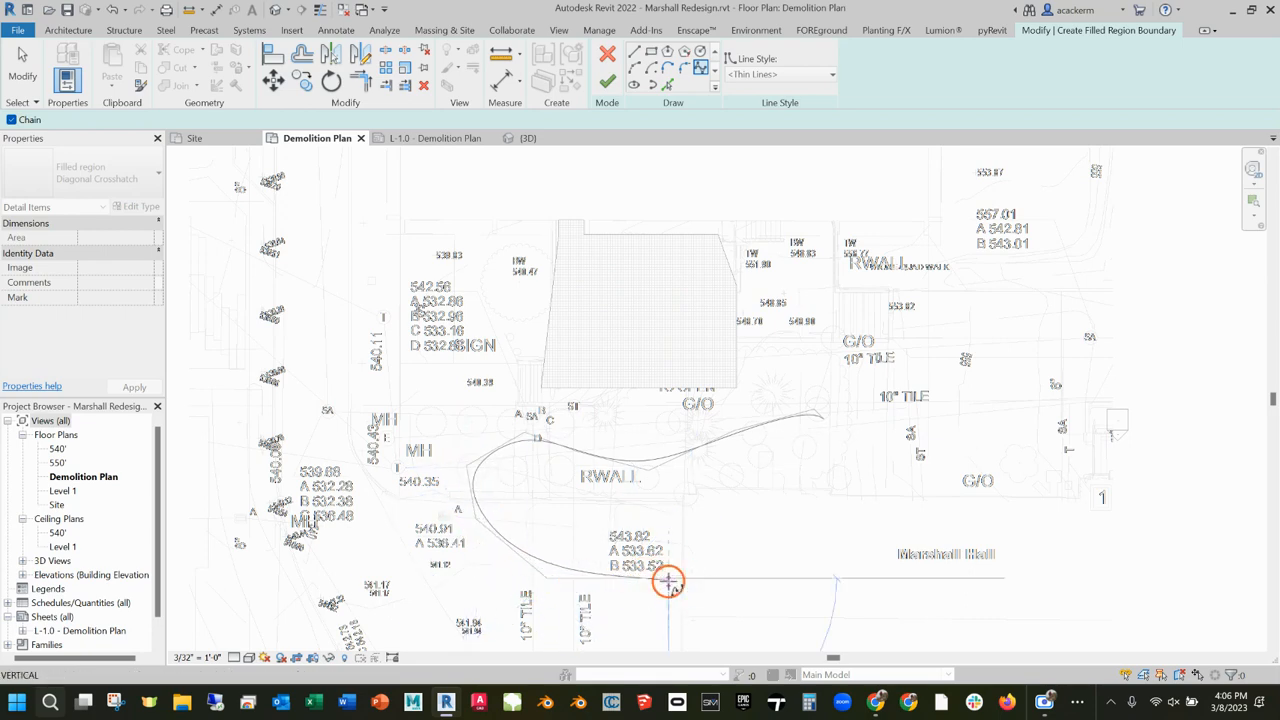
pyautogui.click(680, 580)
# - Close the spline boundary with straight lines along Marshall Hall's walls and back to the spline's start, and finish the filled region
pyautogui.click(634, 51)
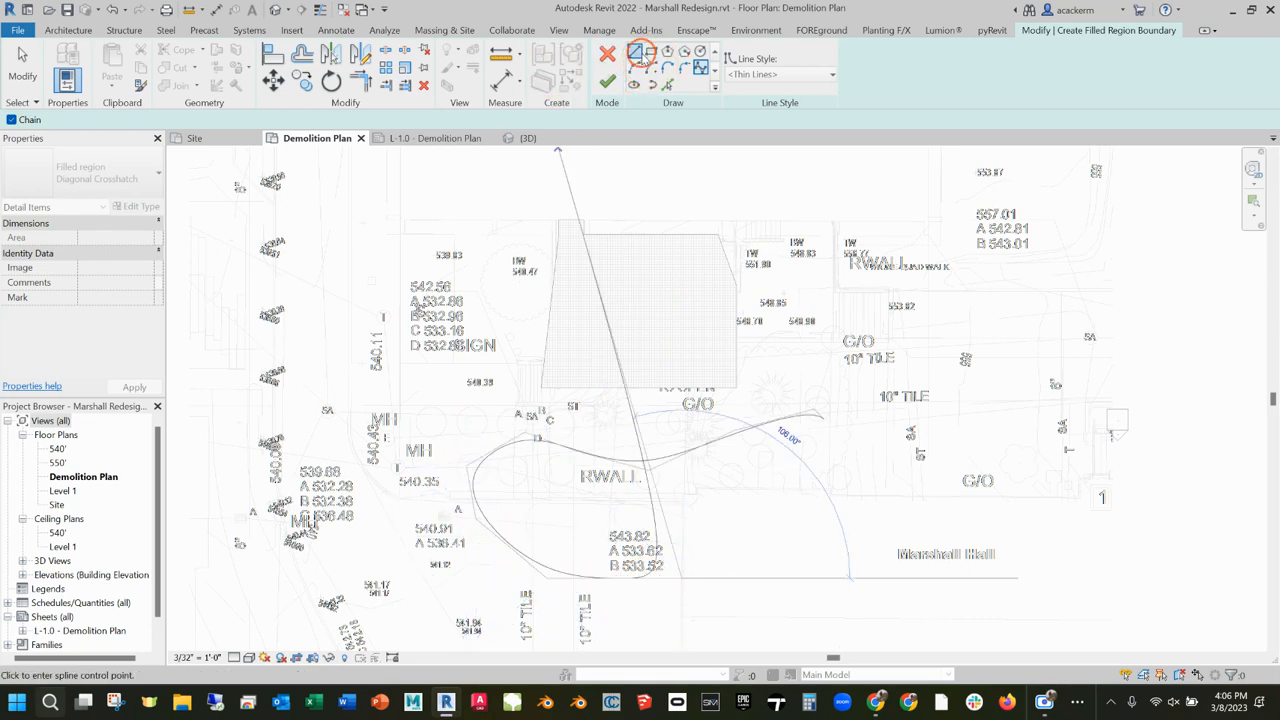
pyautogui.click(681, 483)
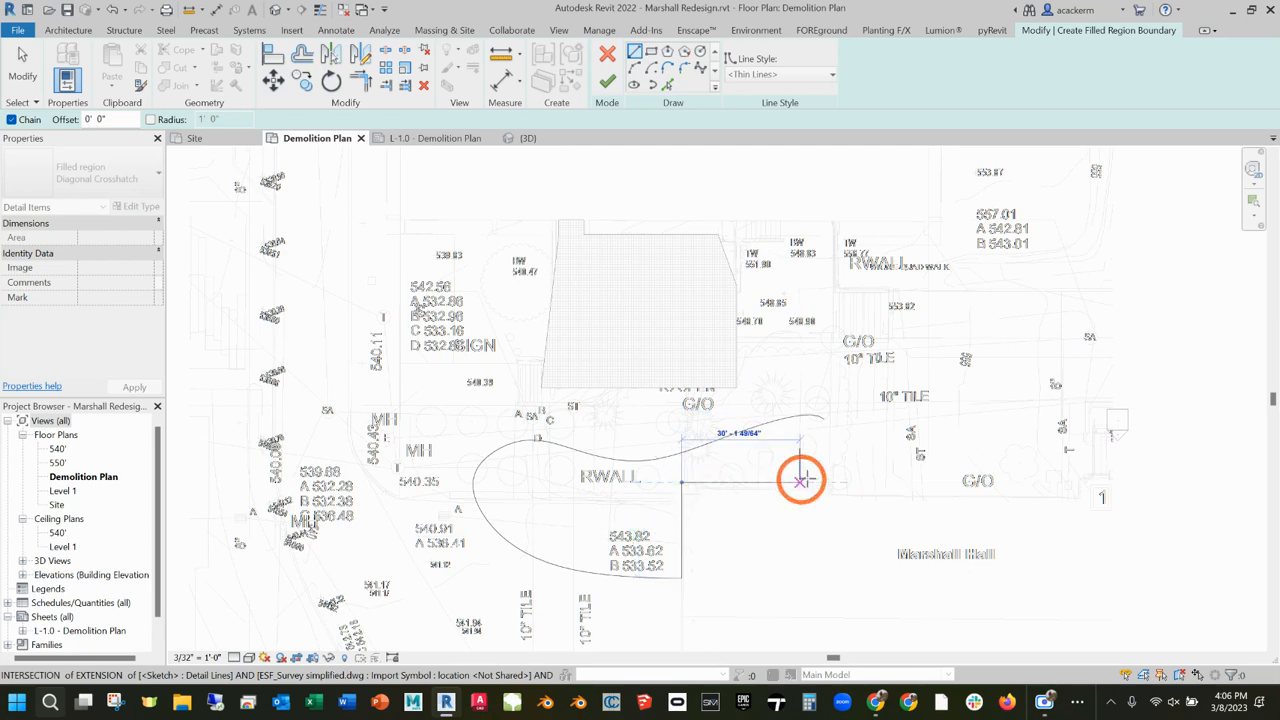
pyautogui.click(827, 483)
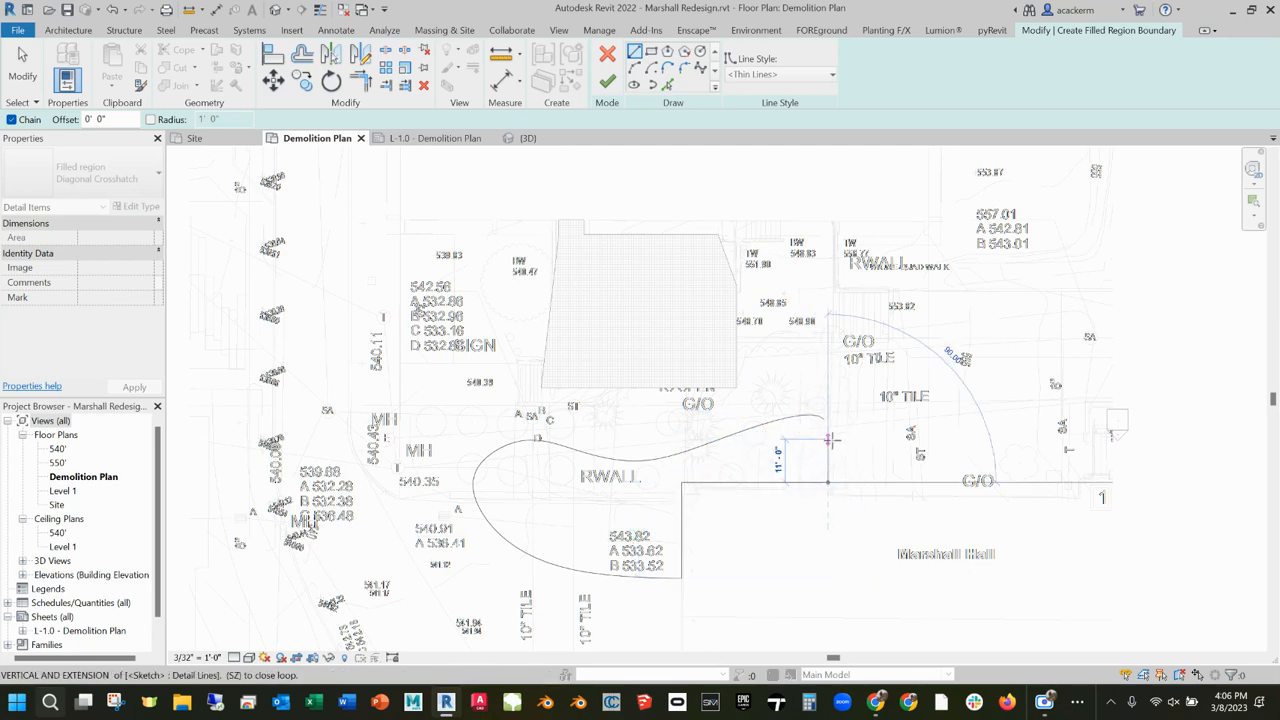
pyautogui.scroll(5, 822, 419)
pyautogui.click(832, 400)
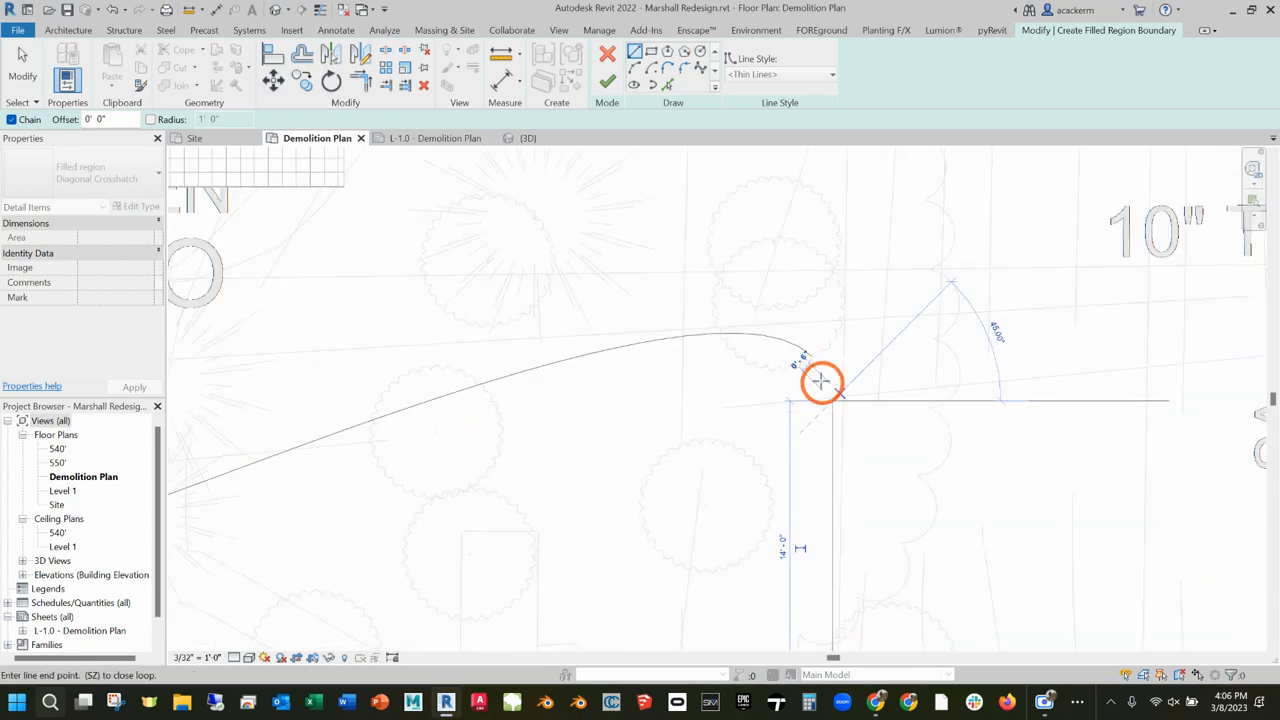
pyautogui.click(812, 355)
pyautogui.click(609, 84)
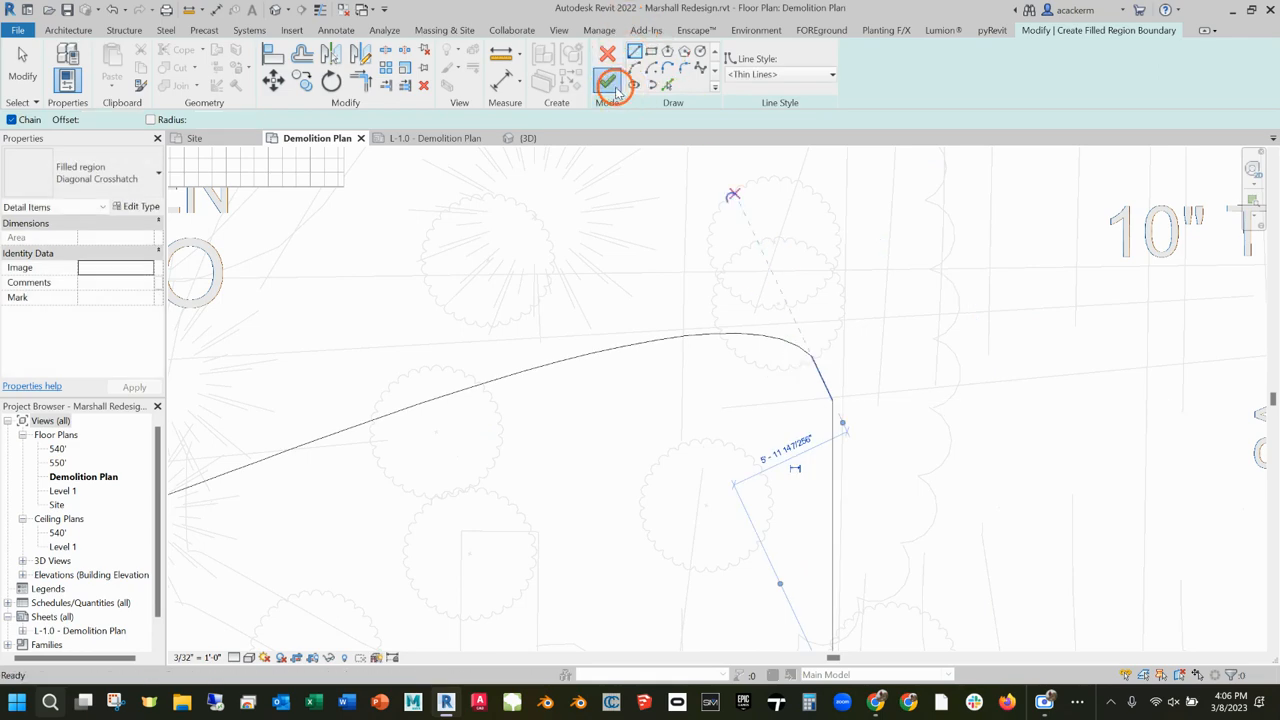
# - Change the new curved filled region's type to Vertical Lines and deselect it
pyautogui.scroll(-4, 730, 305)
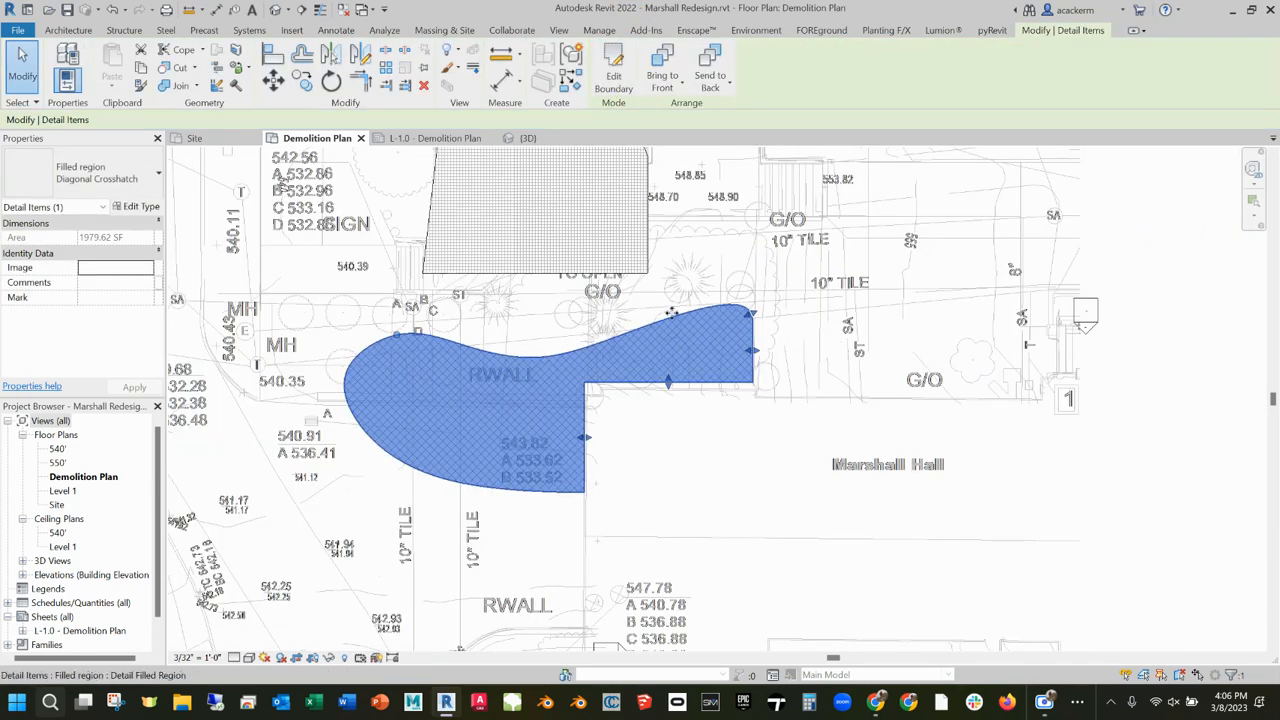
pyautogui.moveTo(674, 310); pyautogui.dragTo(789, 389, button='middle')
pyautogui.click(146, 194)
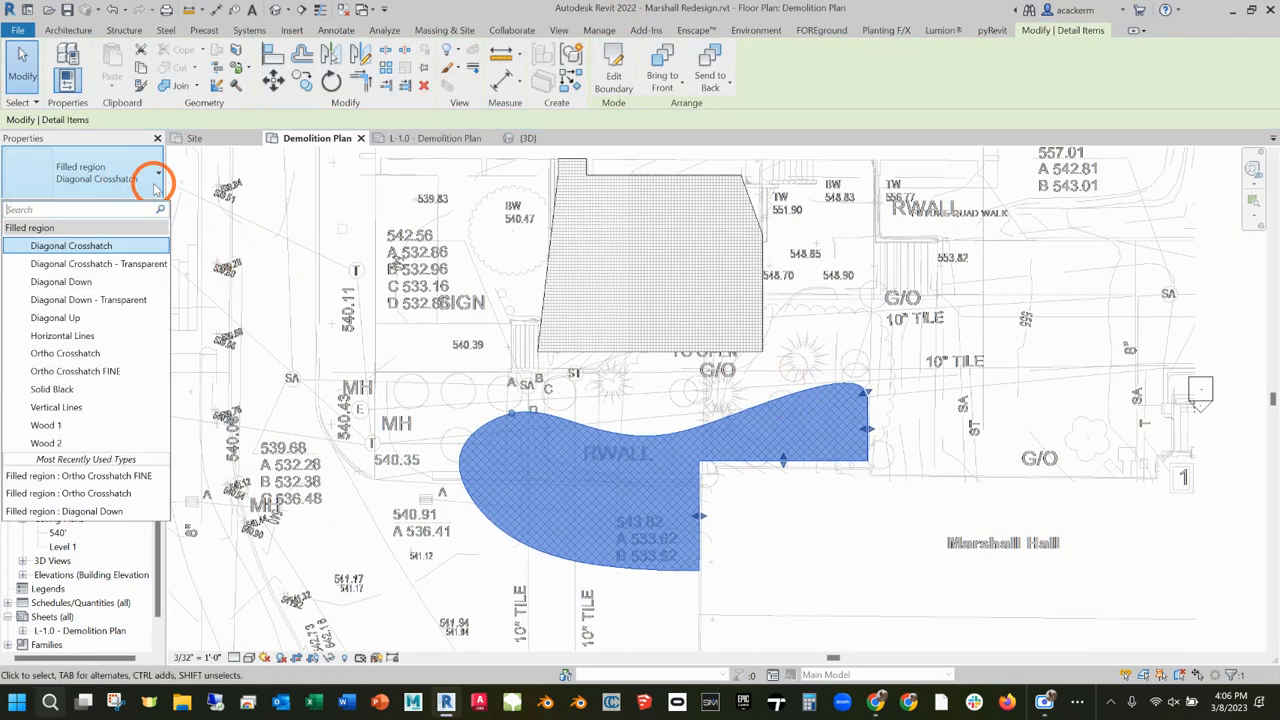
pyautogui.click(92, 412)
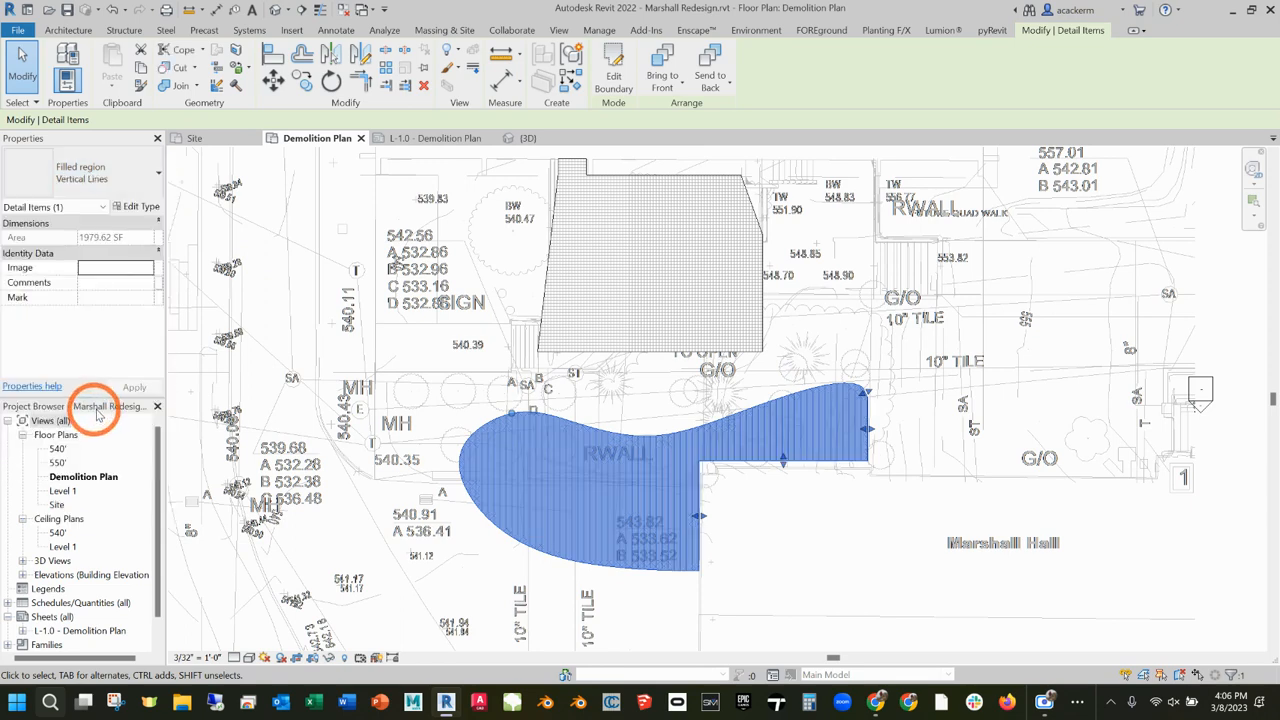
pyautogui.click(876, 502)
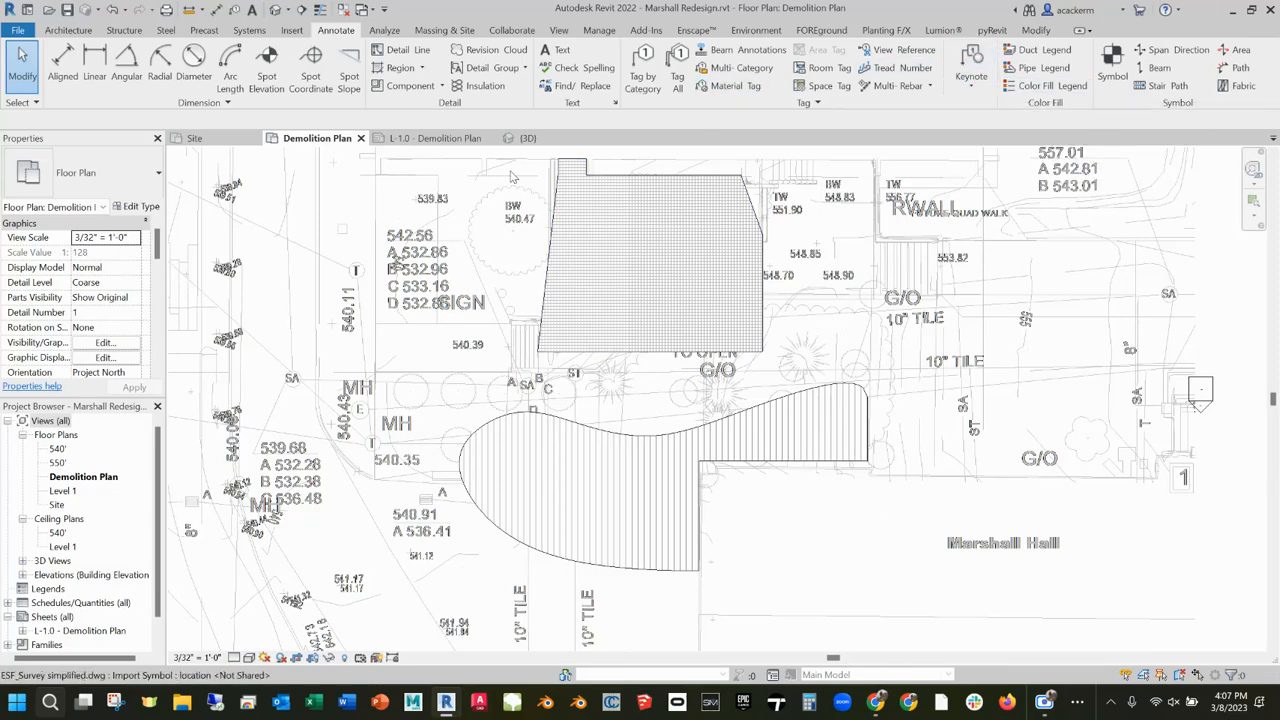
# - Place a 1/4" Arial text note reading X in the open area west of the crosshatched region
pyautogui.scroll(-2, 628, 414)
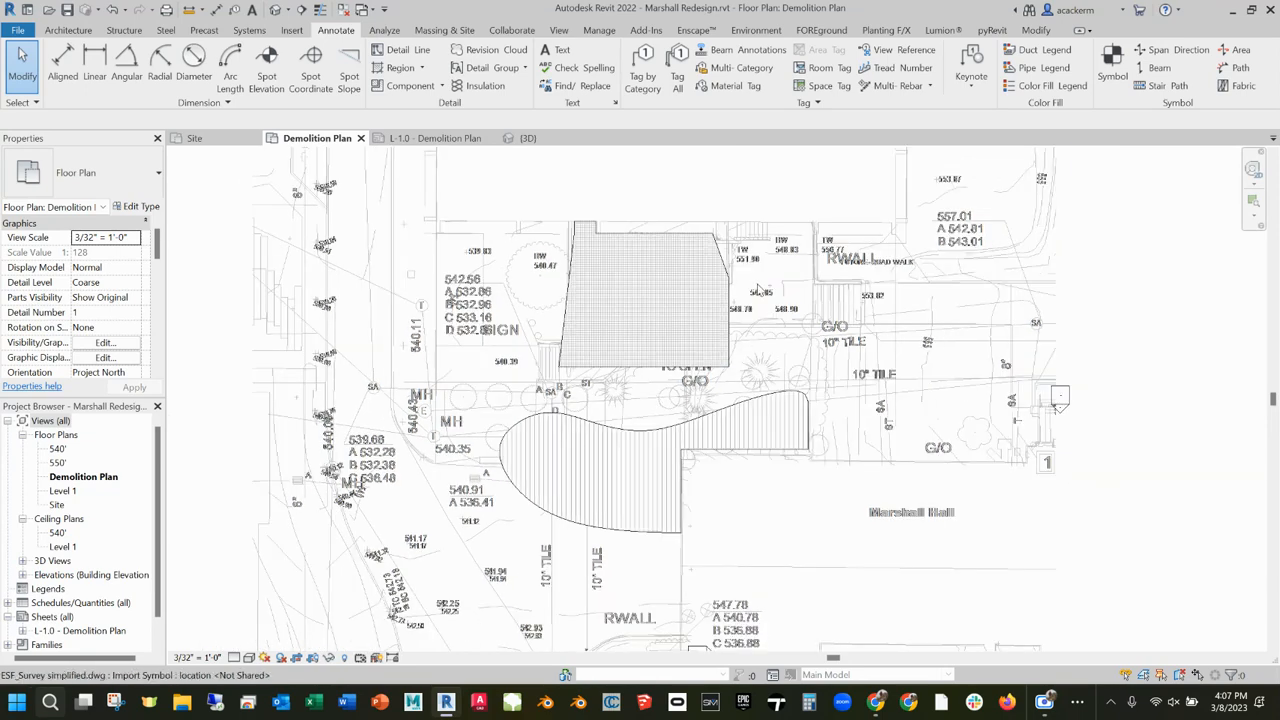
pyautogui.click(555, 52)
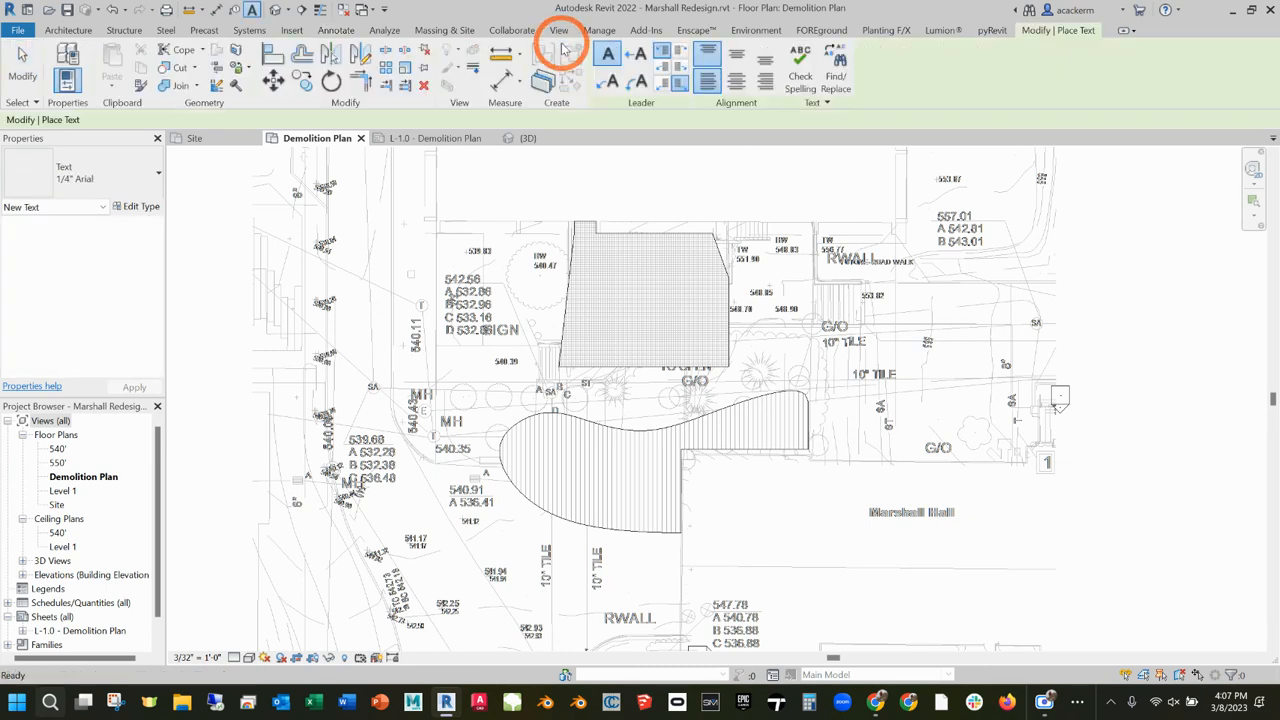
pyautogui.click(356, 261)
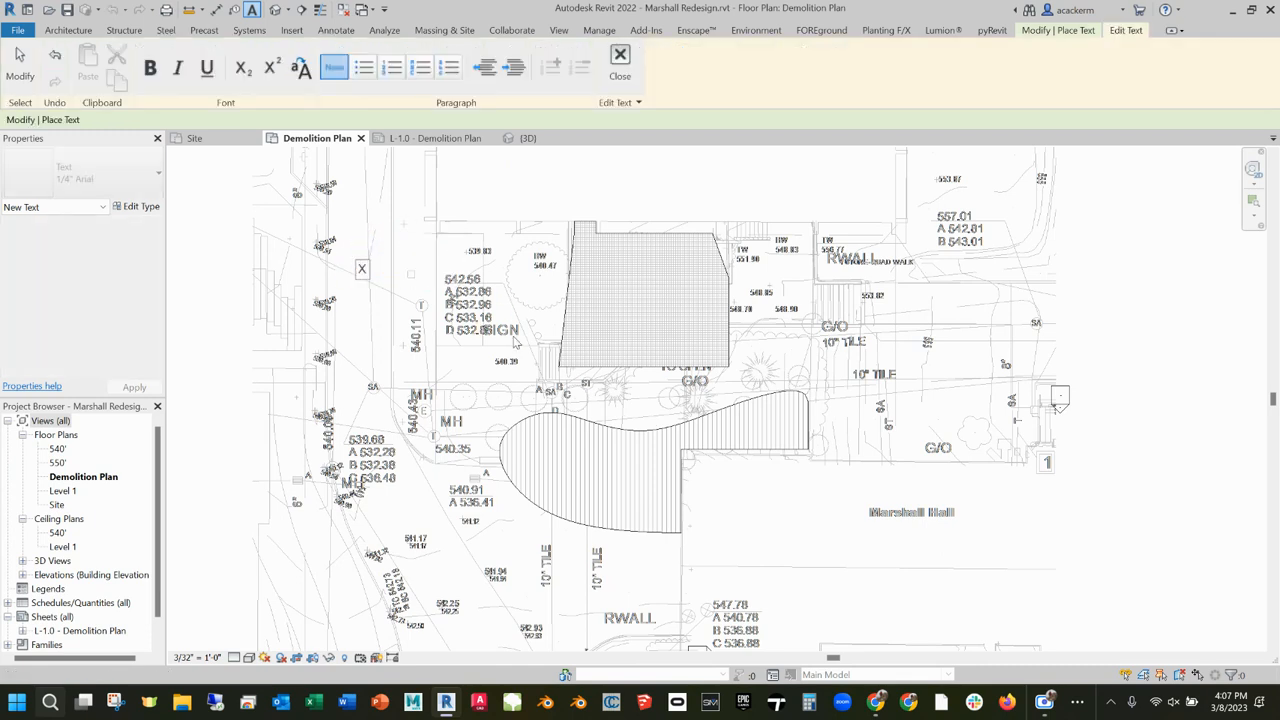
pyautogui.click(20, 62)
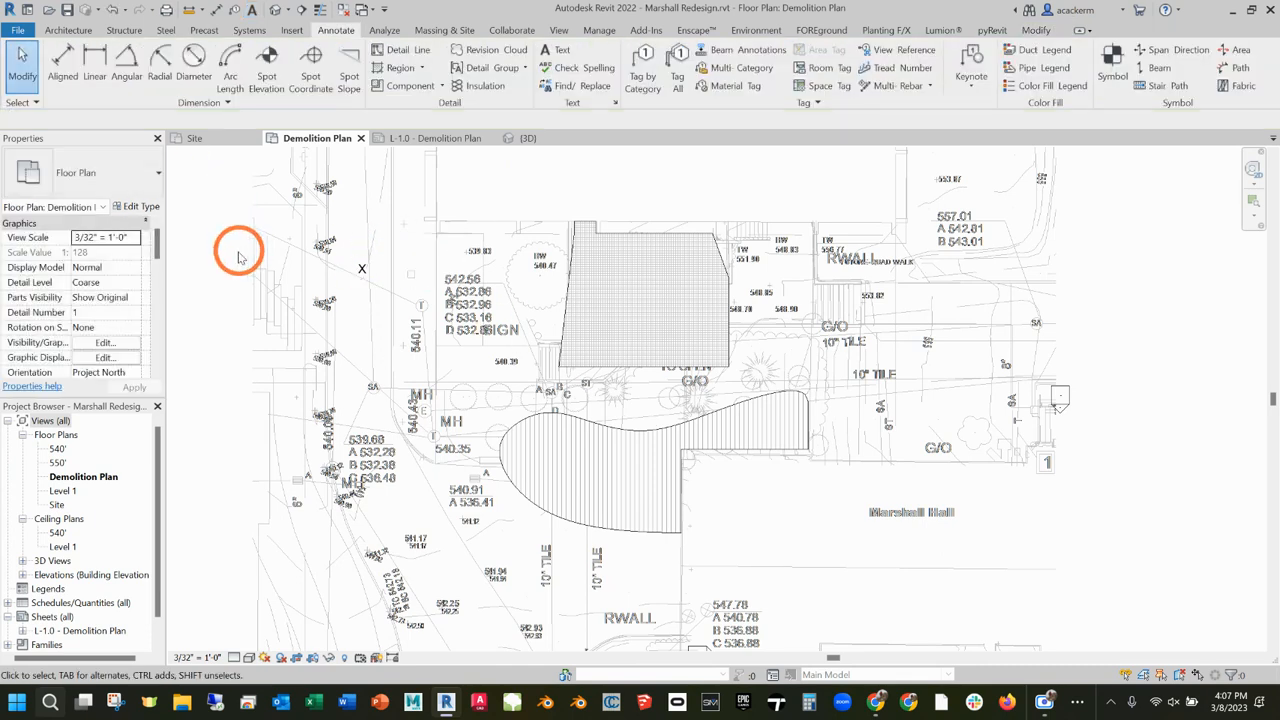
# - Make the letter X in the text note bold and finish editing the note
pyautogui.scroll(5, 362, 262)
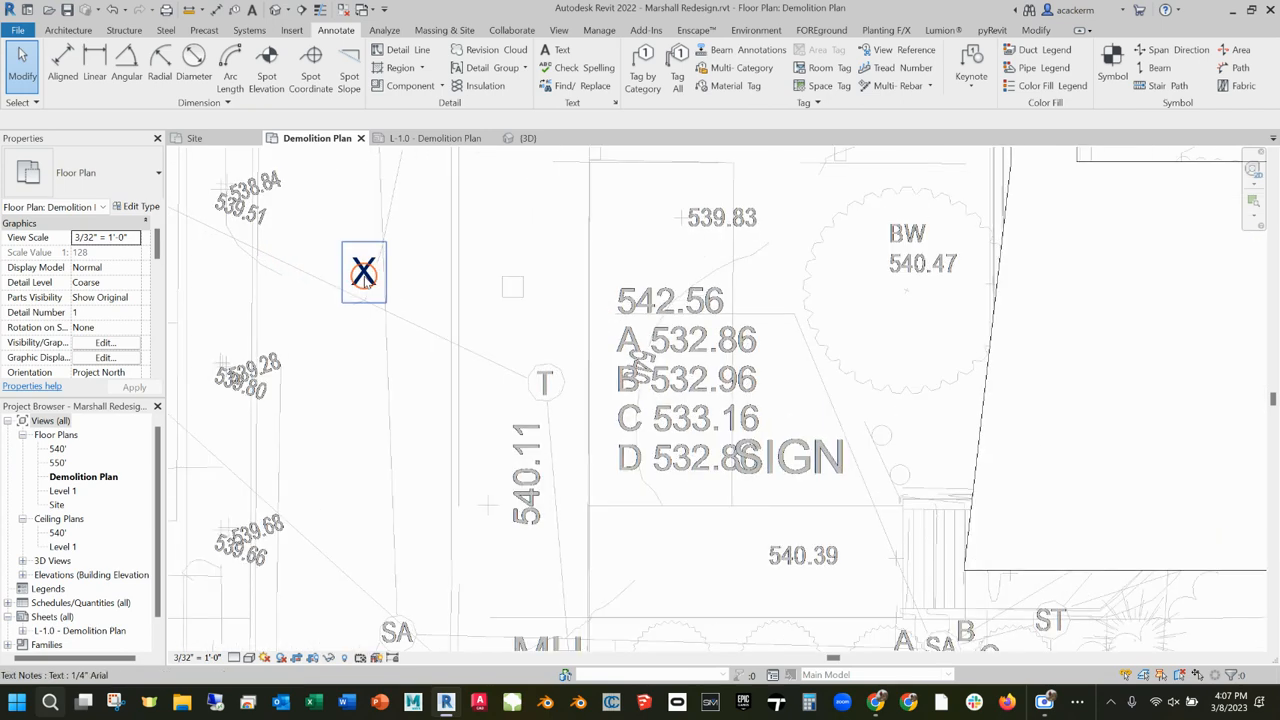
pyautogui.click(362, 267)
pyautogui.doubleClick(364, 274)
pyautogui.moveTo(372, 272); pyautogui.dragTo(343, 272)
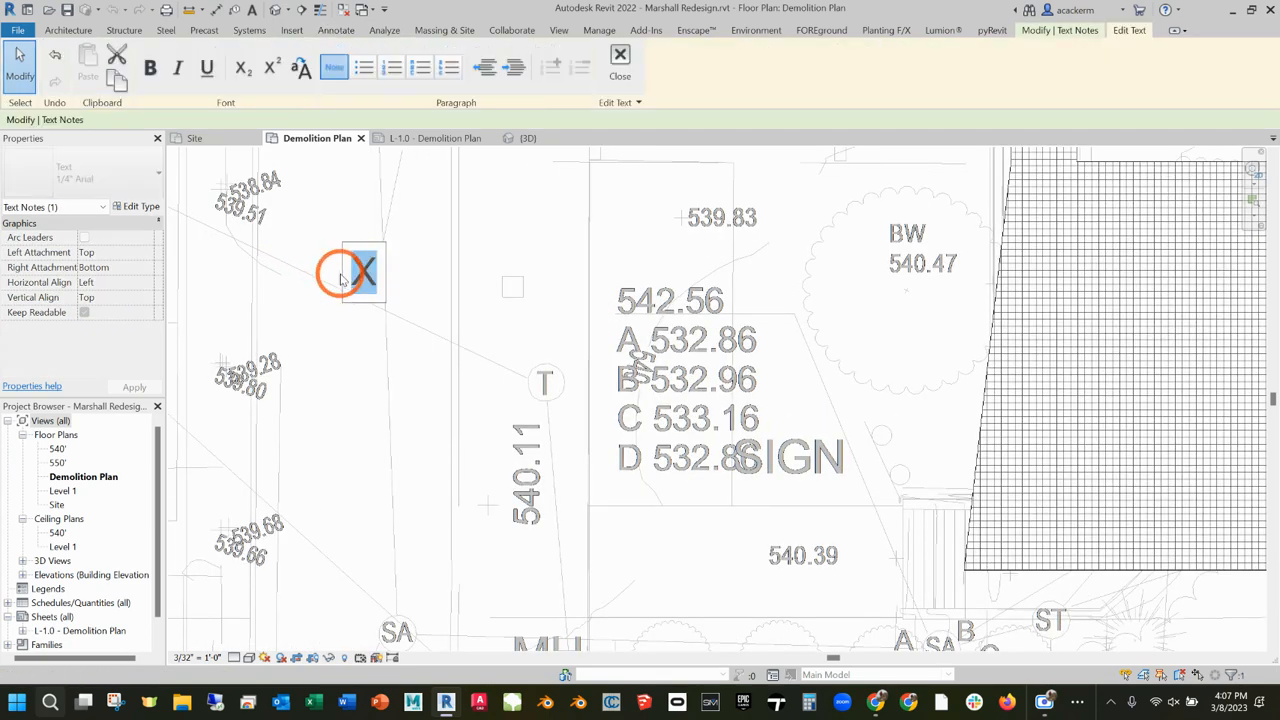
pyautogui.click(150, 68)
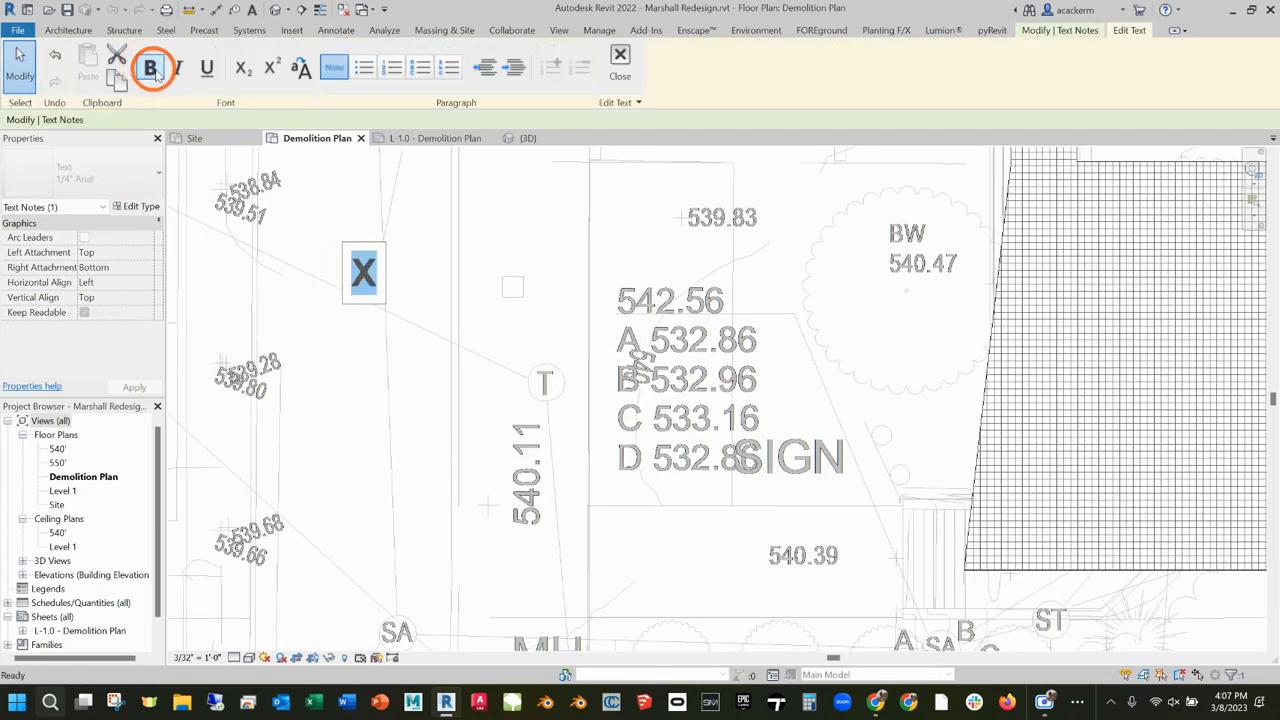
pyautogui.click(223, 274)
# - Duplicate the X text note's 1/4" Arial type as a new text type named demo plan "X"
pyautogui.click(350, 255)
pyautogui.click(368, 266)
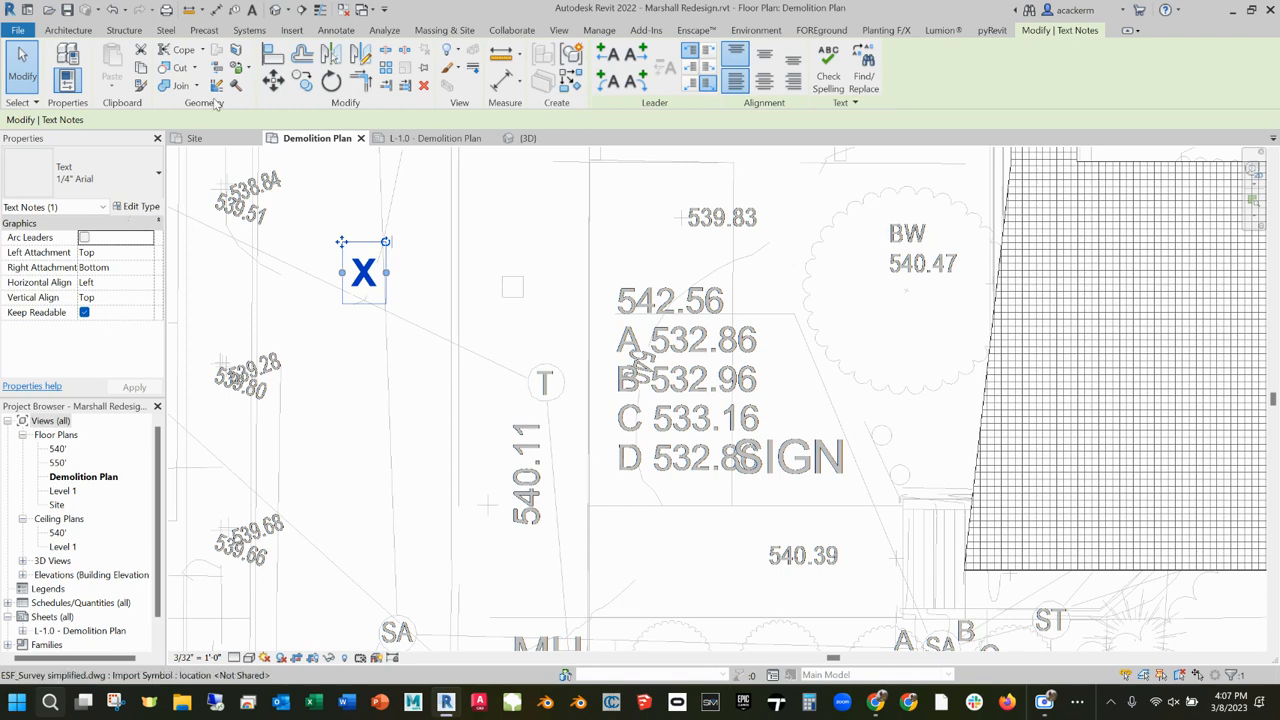
pyautogui.click(141, 207)
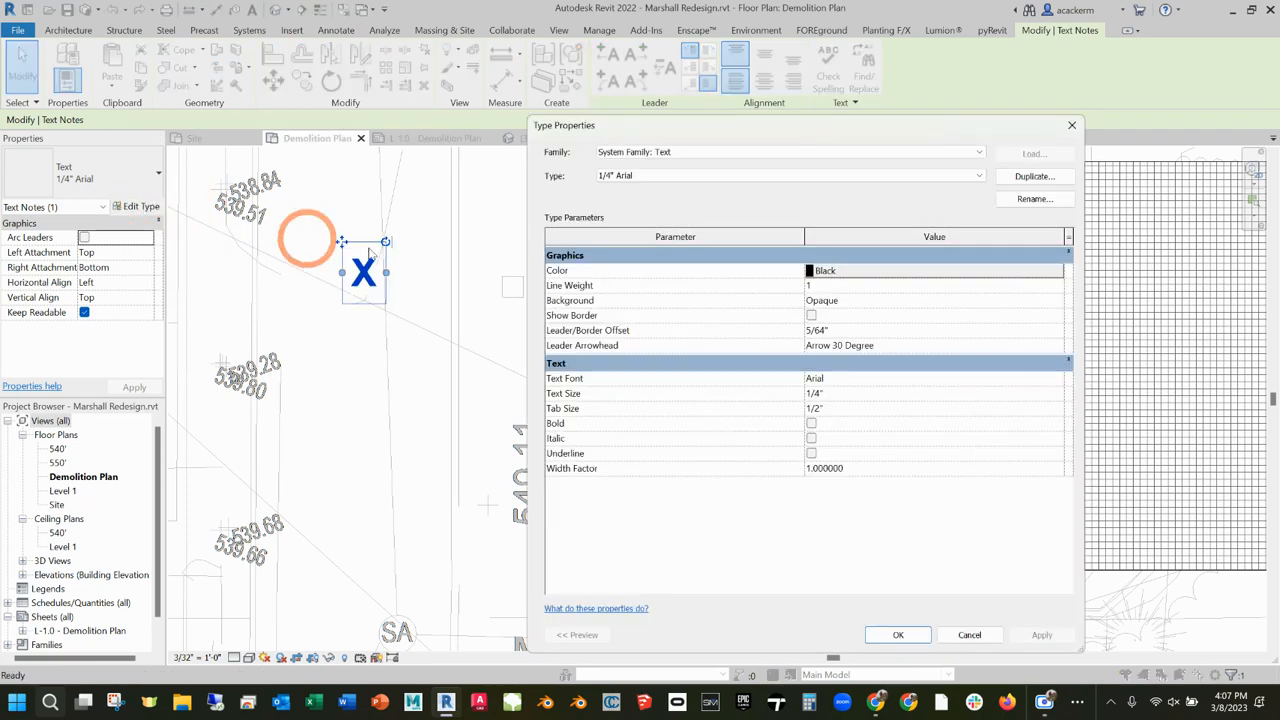
pyautogui.click(1033, 177)
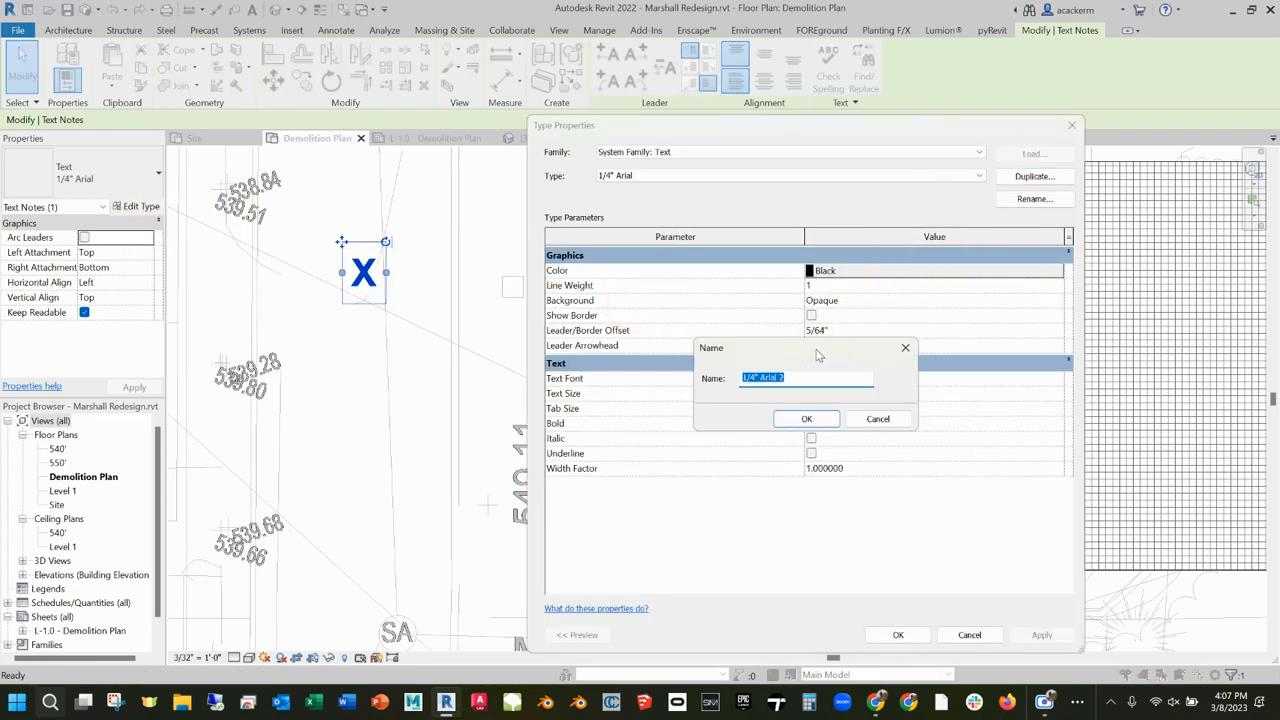
pyautogui.write('demo plan "X"')
pyautogui.click(831, 421)
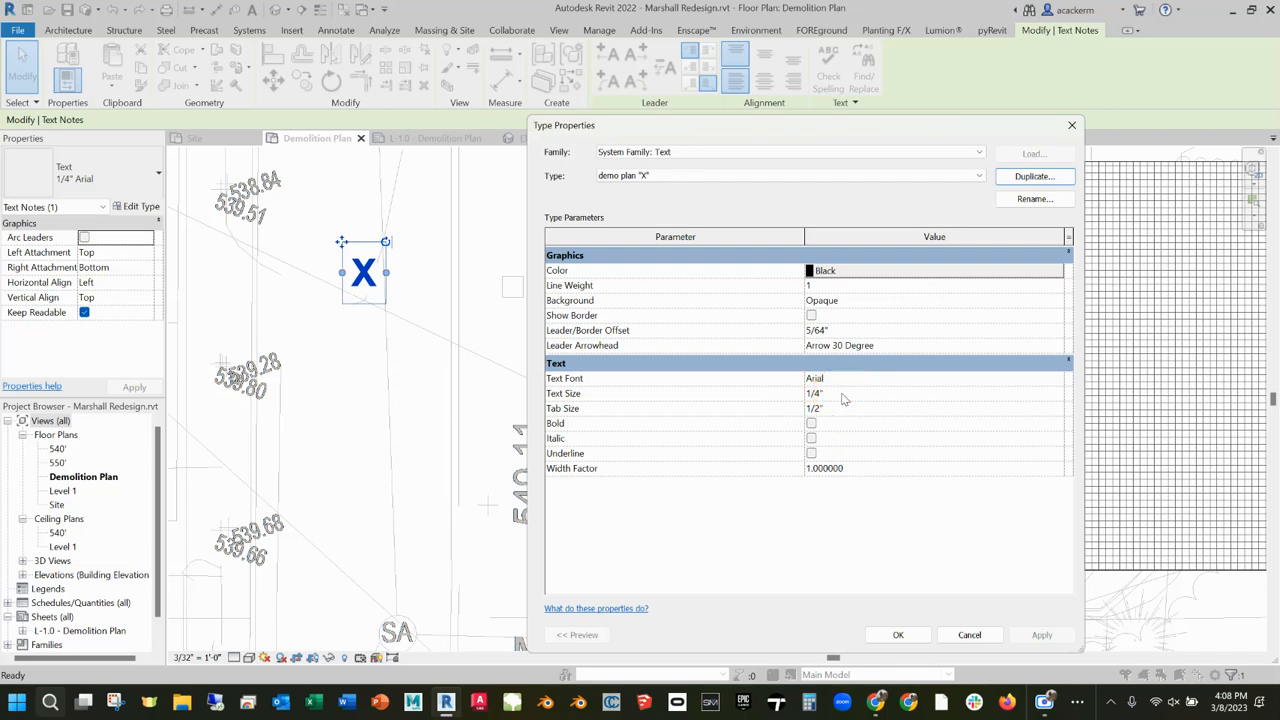
# - Set the demo plan "X" type's text size to 1/2" and apply it to the note
pyautogui.click(843, 392)
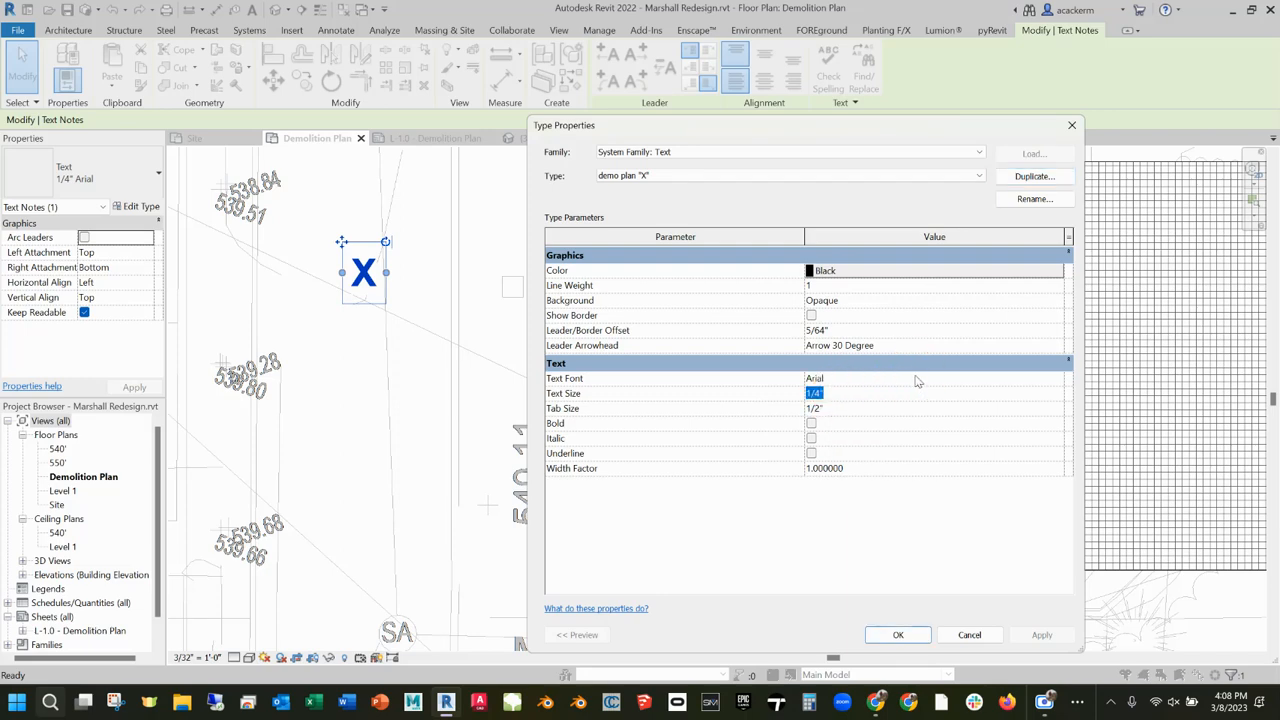
pyautogui.write('1/2"')
pyautogui.click(898, 634)
pyautogui.click(487, 236)
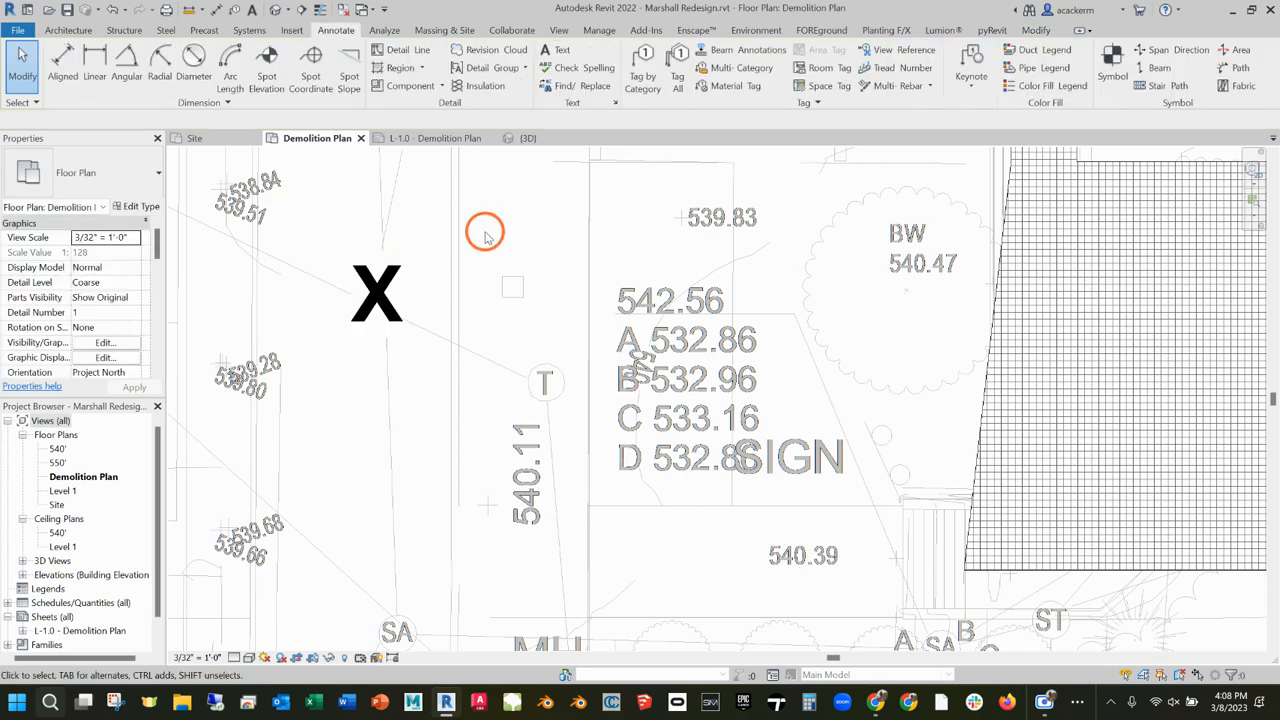
# - Move the X note onto the tree symbol between the crosshatched region's southeast corner and the curved region
pyautogui.click(423, 298)
pyautogui.click(376, 255)
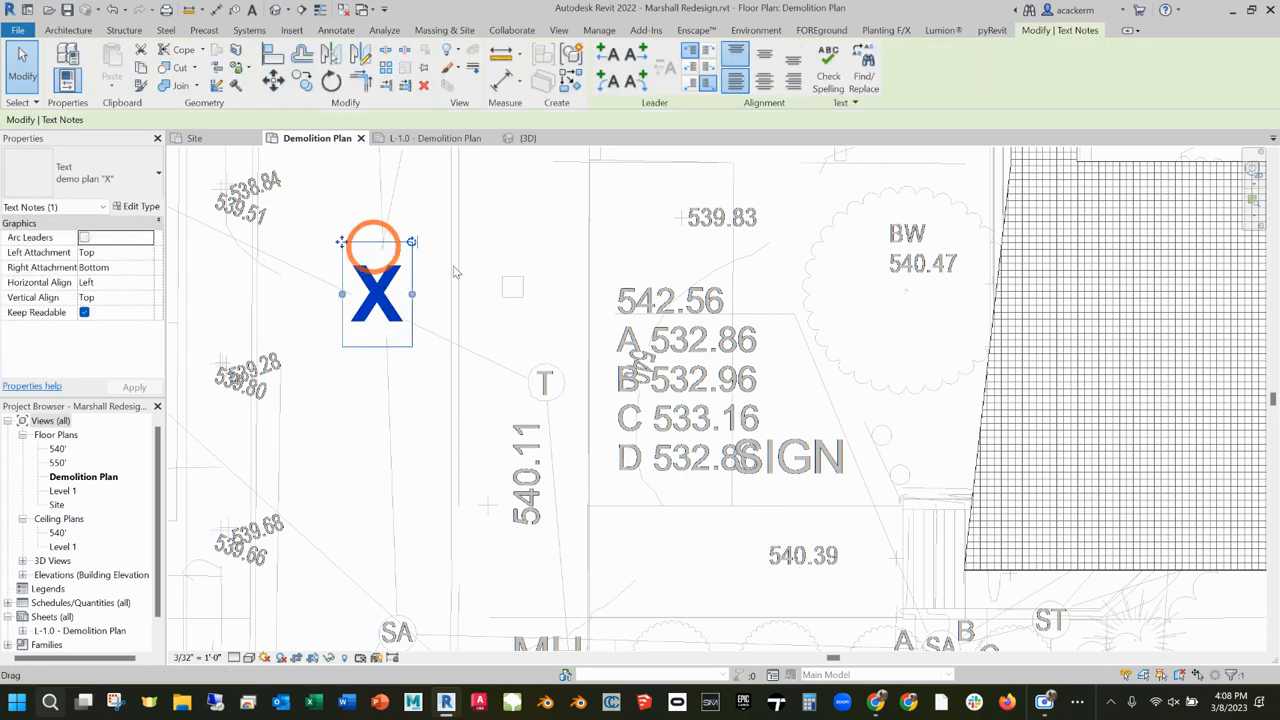
pyautogui.scroll(-2, 518, 298)
pyautogui.scroll(-2, 518, 298)
pyautogui.doubleClick(457, 292)
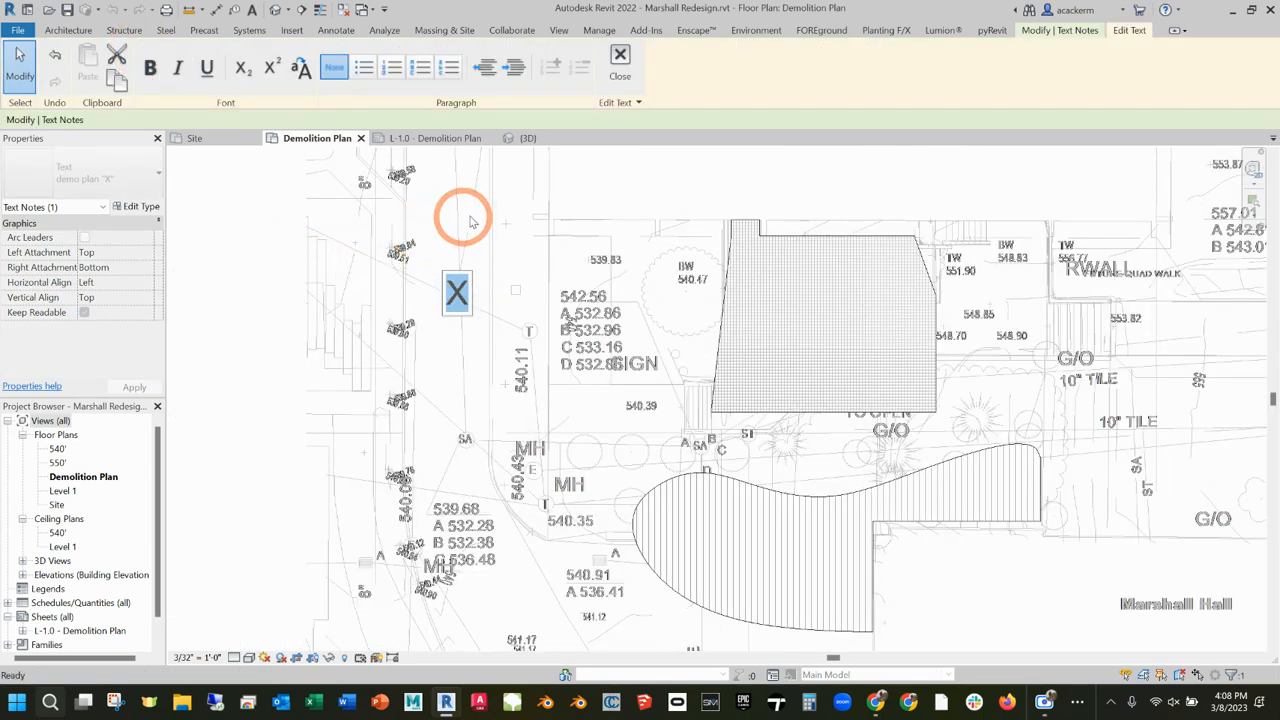
pyautogui.click(472, 247)
pyautogui.click(291, 307)
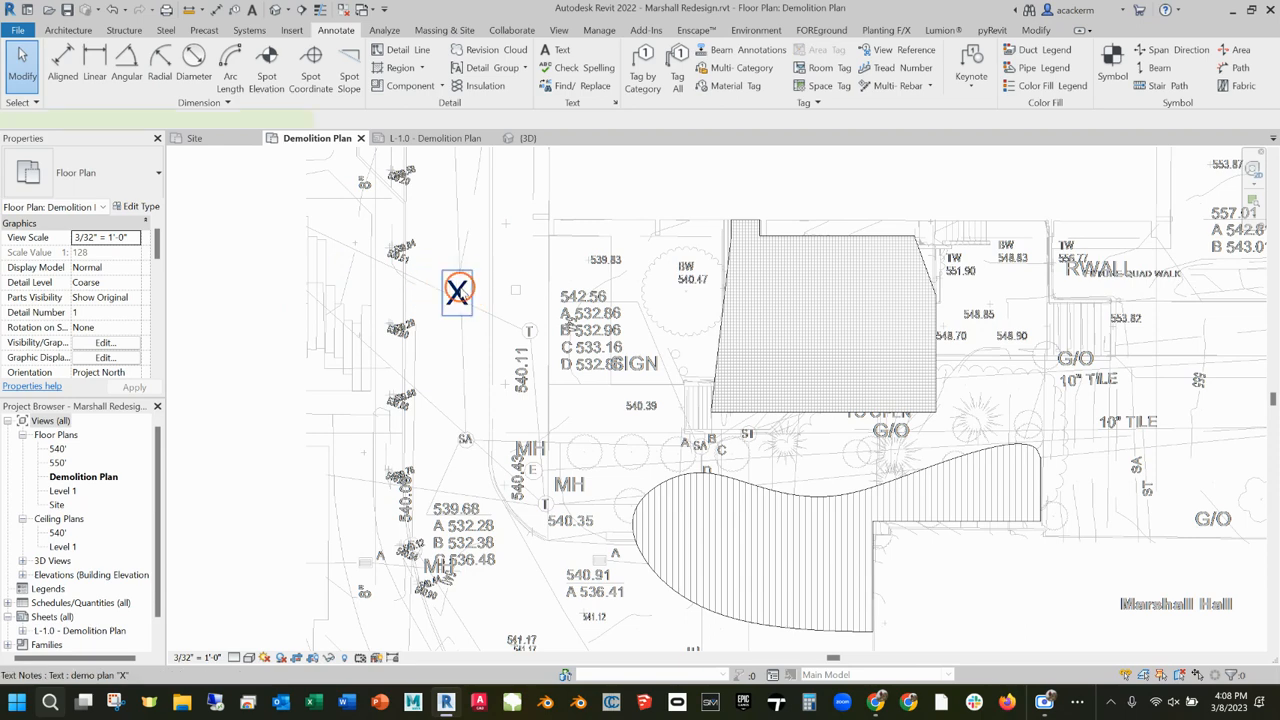
pyautogui.keyDown('ctrl'); pyautogui.moveTo(460, 289); pyautogui.dragTo(1022, 427); pyautogui.keyUp('ctrl')
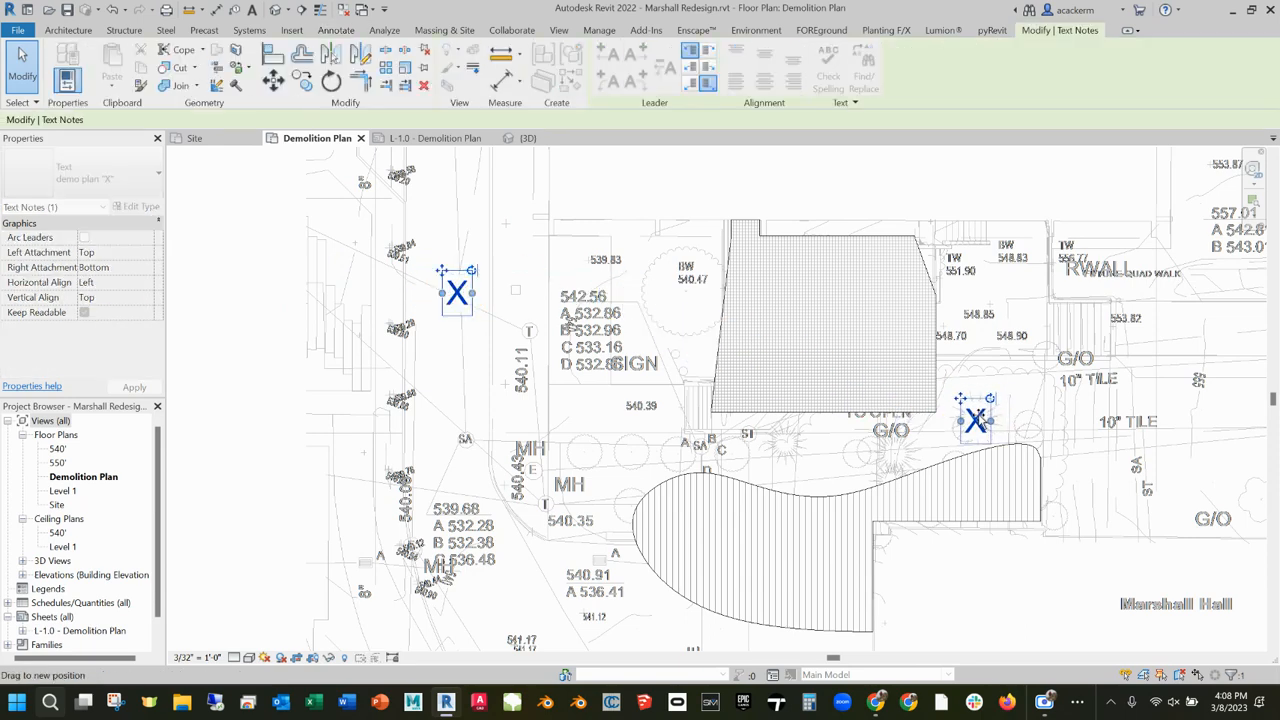
# - Paste a copy of the X note onto the tree circle beside the MH labels, west of the curved region
pyautogui.hotkey('ctrl', 'c')
pyautogui.hotkey('ctrl', 'v')
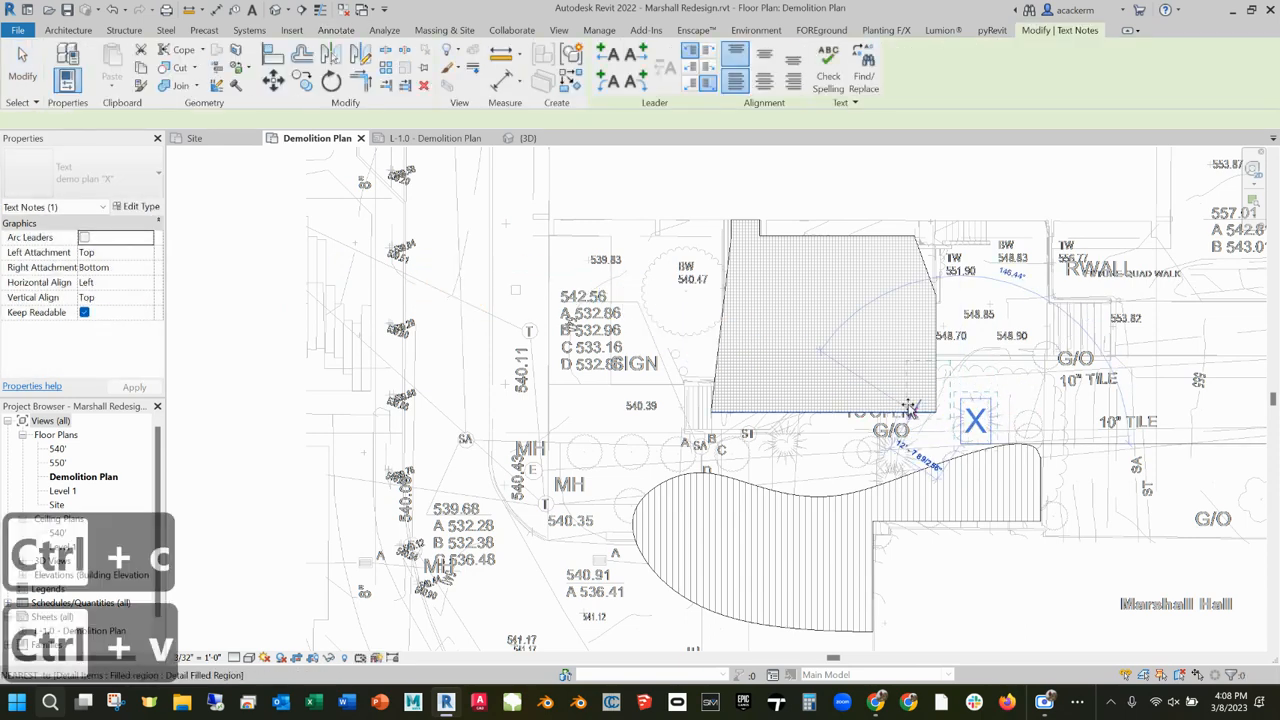
pyautogui.click(617, 437)
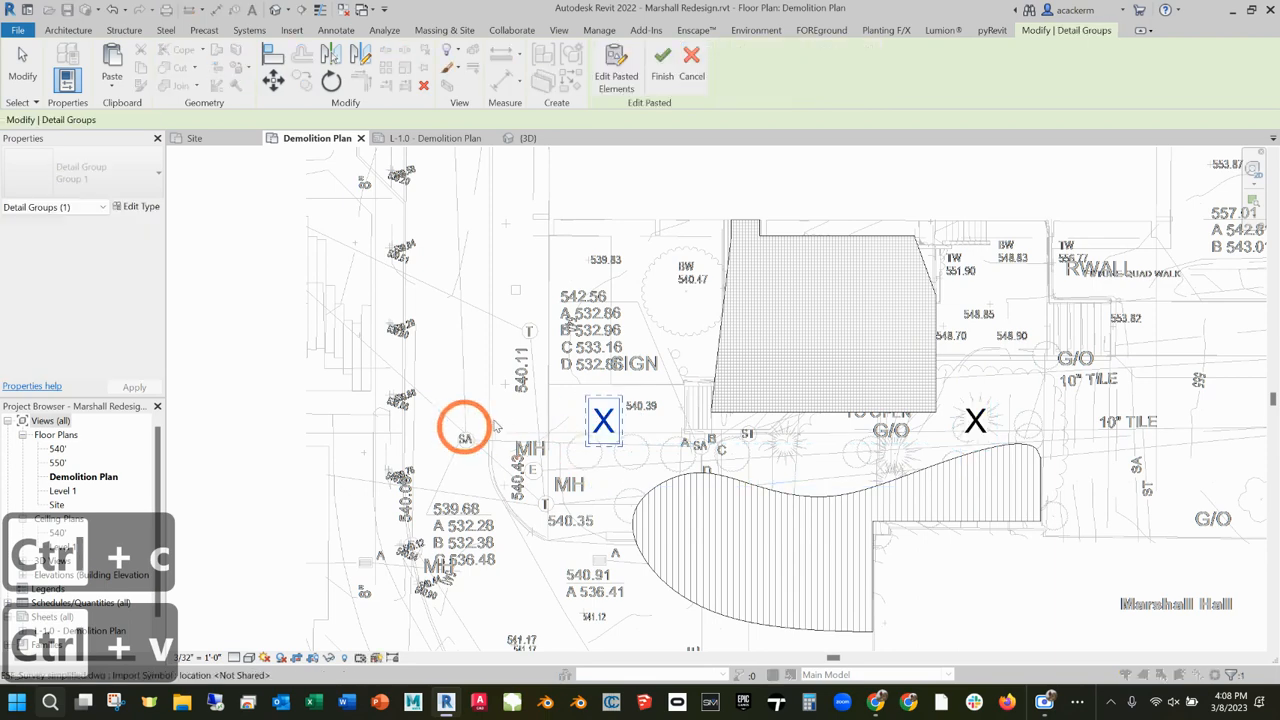
pyautogui.moveTo(605, 421); pyautogui.dragTo(585, 452)
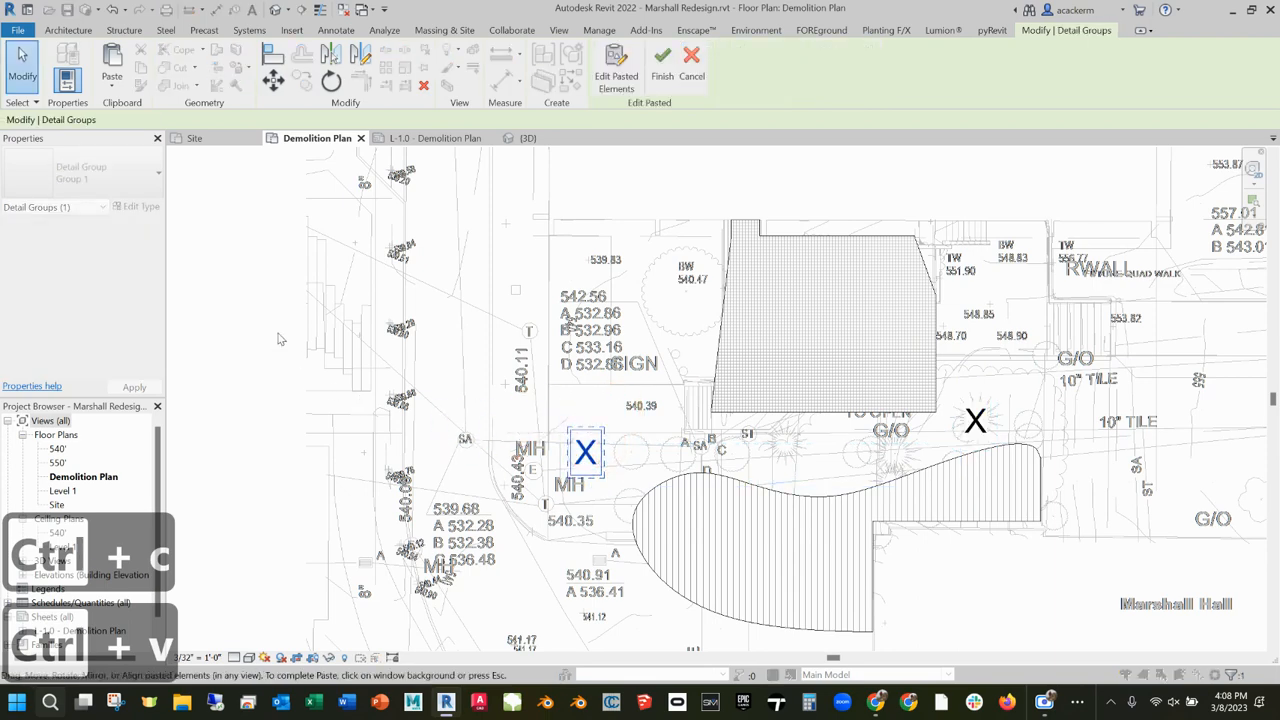
pyautogui.click(240, 310)
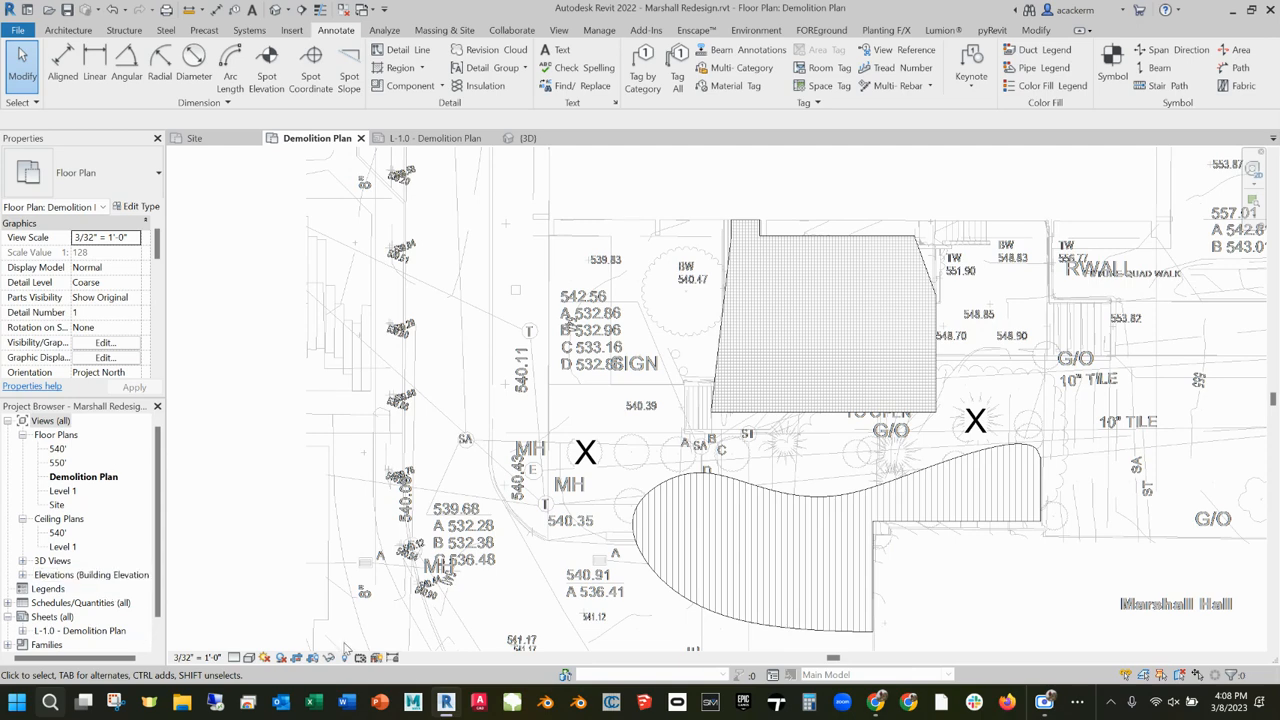
# - Append a superscript s to the western X note and finish editing it
pyautogui.click(588, 453)
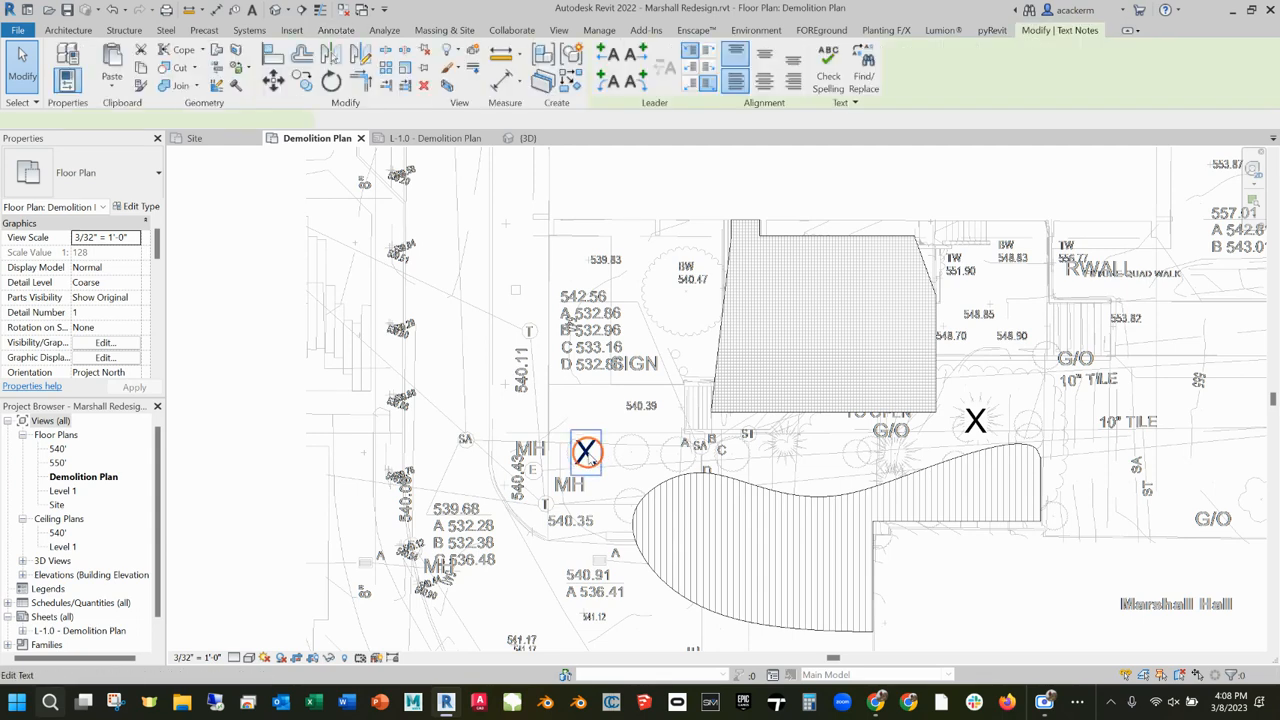
pyautogui.click(590, 454)
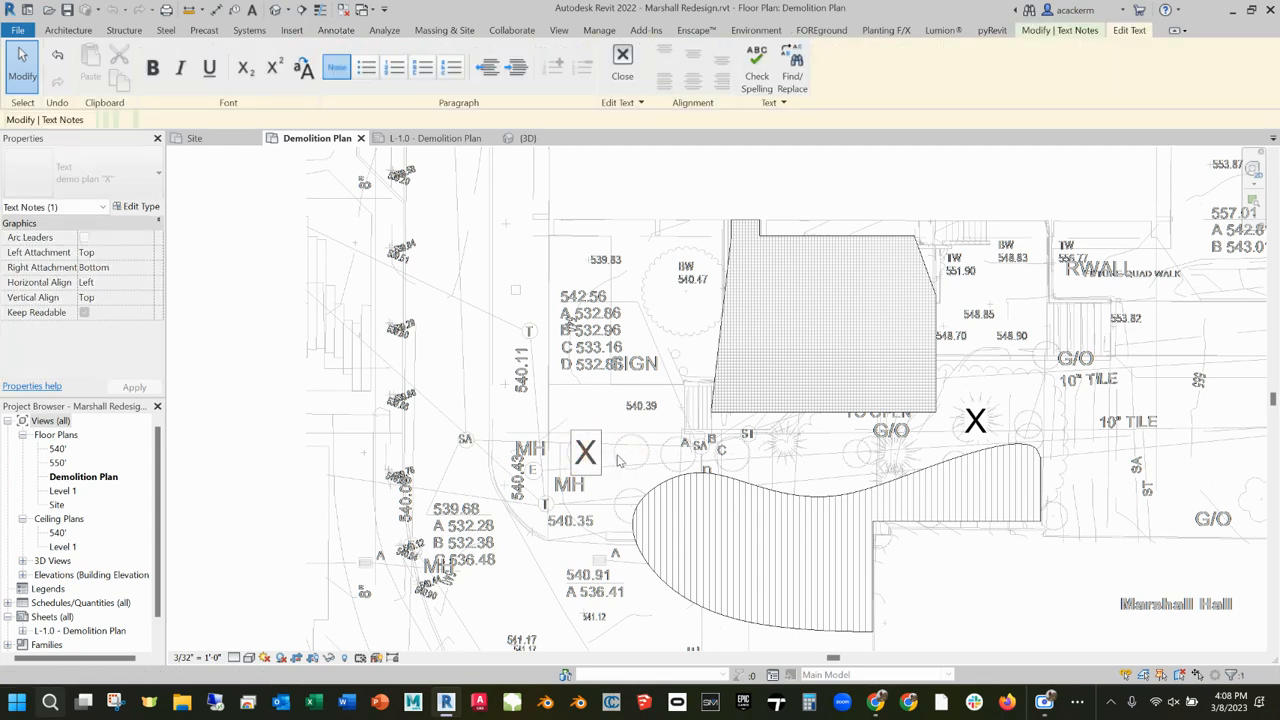
pyautogui.write('s')
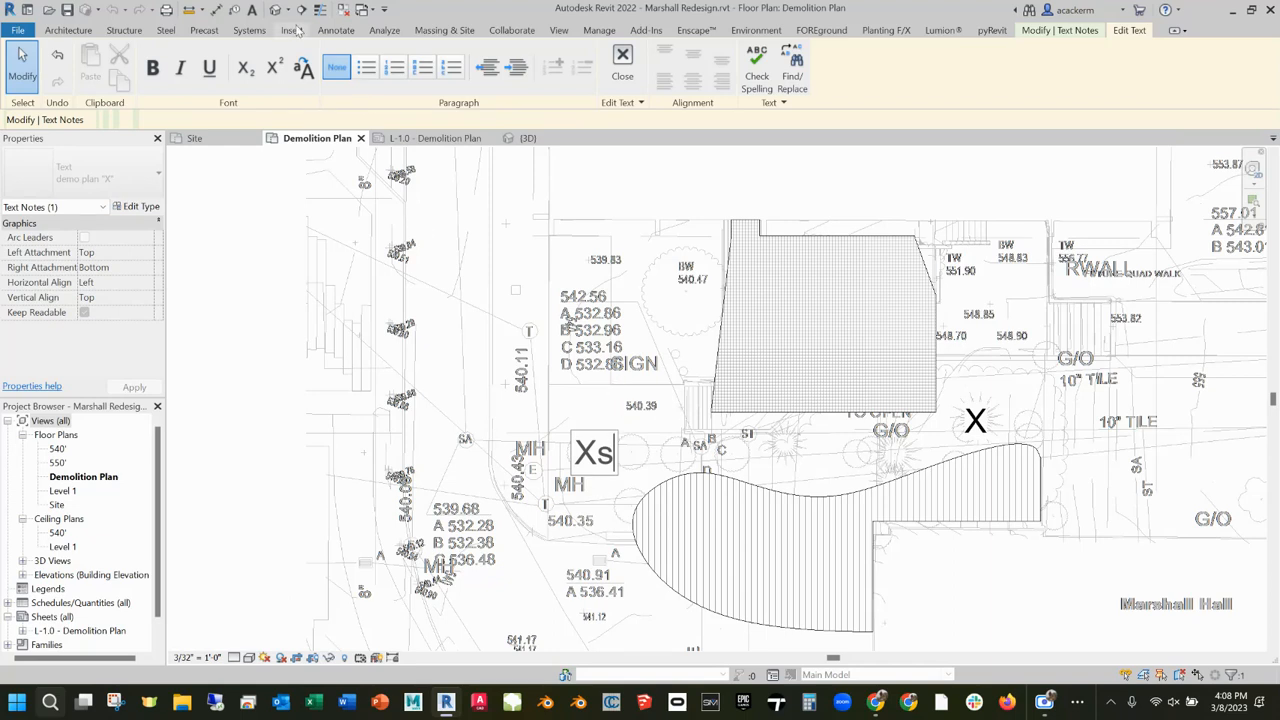
pyautogui.click(276, 66)
pyautogui.moveTo(615, 456); pyautogui.dragTo(602, 454)
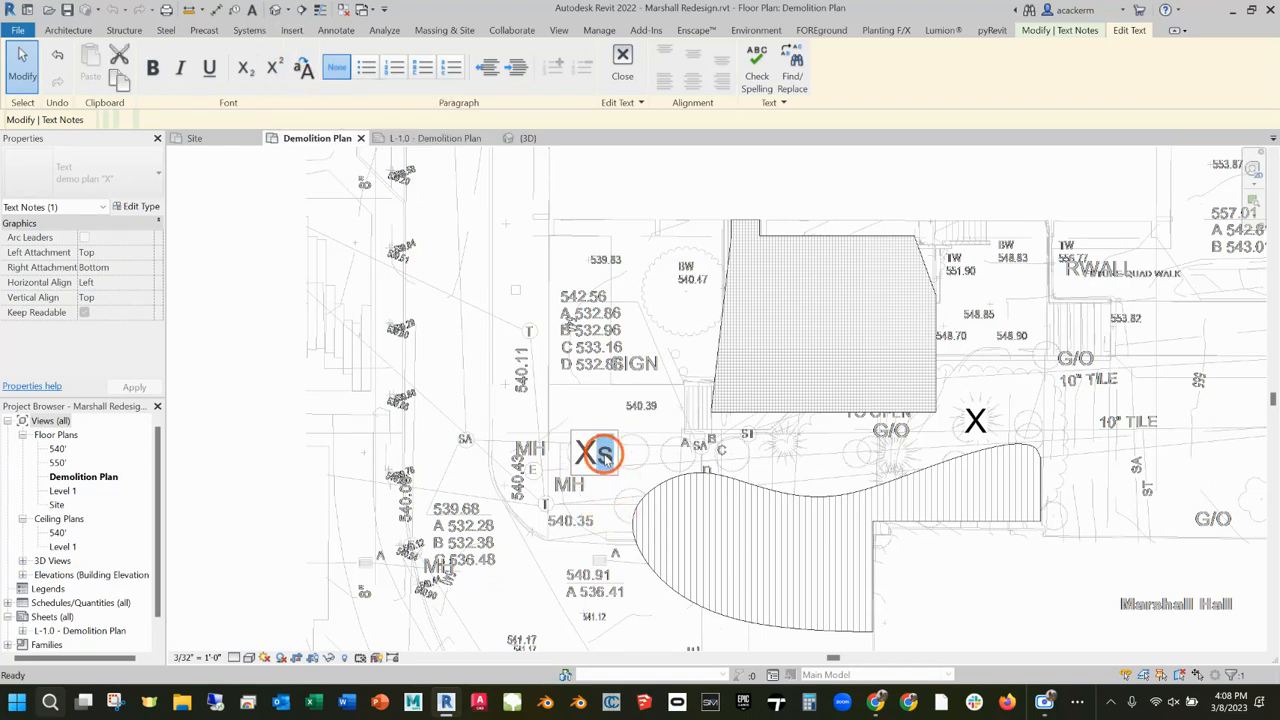
pyautogui.click(276, 69)
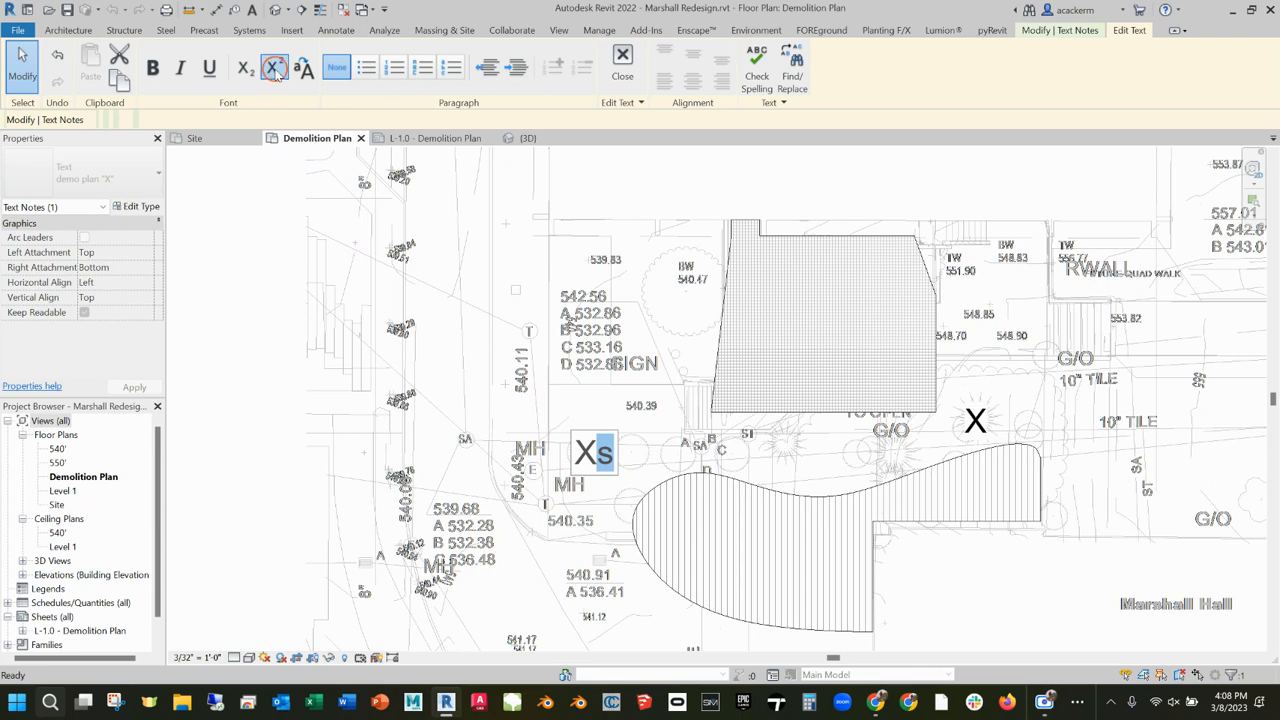
pyautogui.click(286, 357)
pyautogui.click(201, 262)
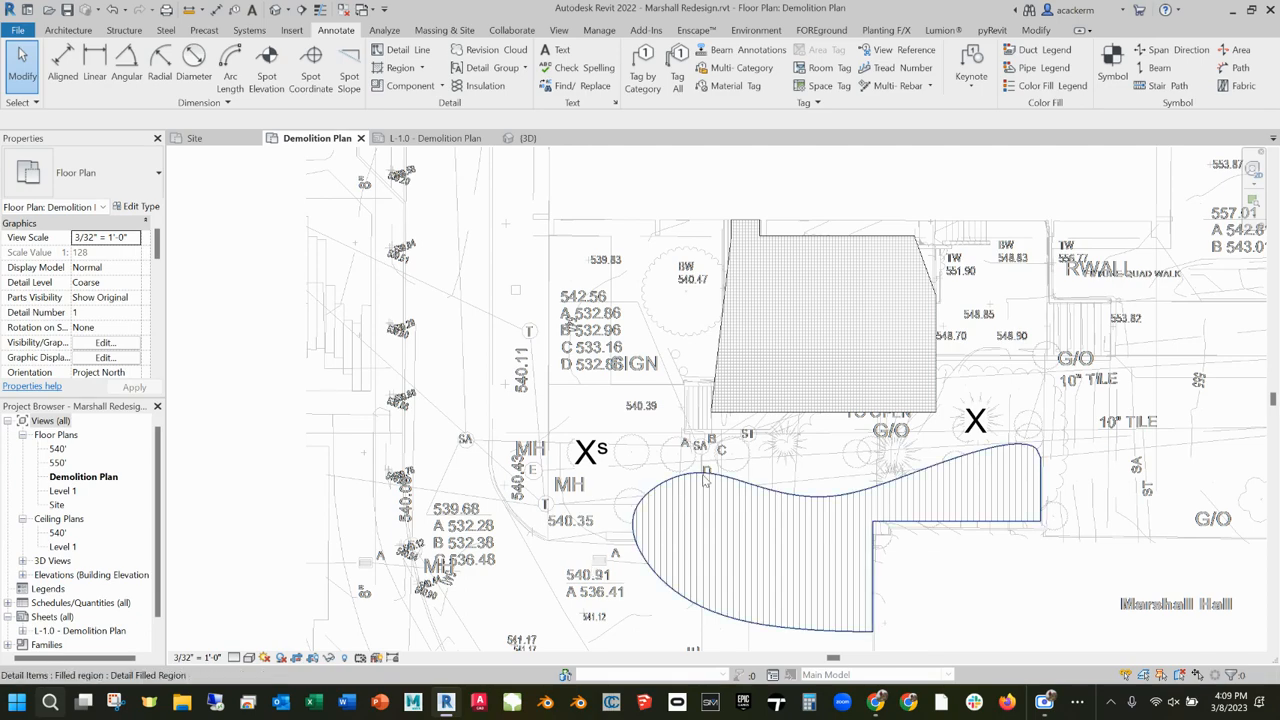
# - Examine the drain and manhole symbols and their pipe lines southwest of Marshall Hall
pyautogui.scroll(-1, 707, 477)
pyautogui.moveTo(650, 497); pyautogui.dragTo(663, 257, button='middle')
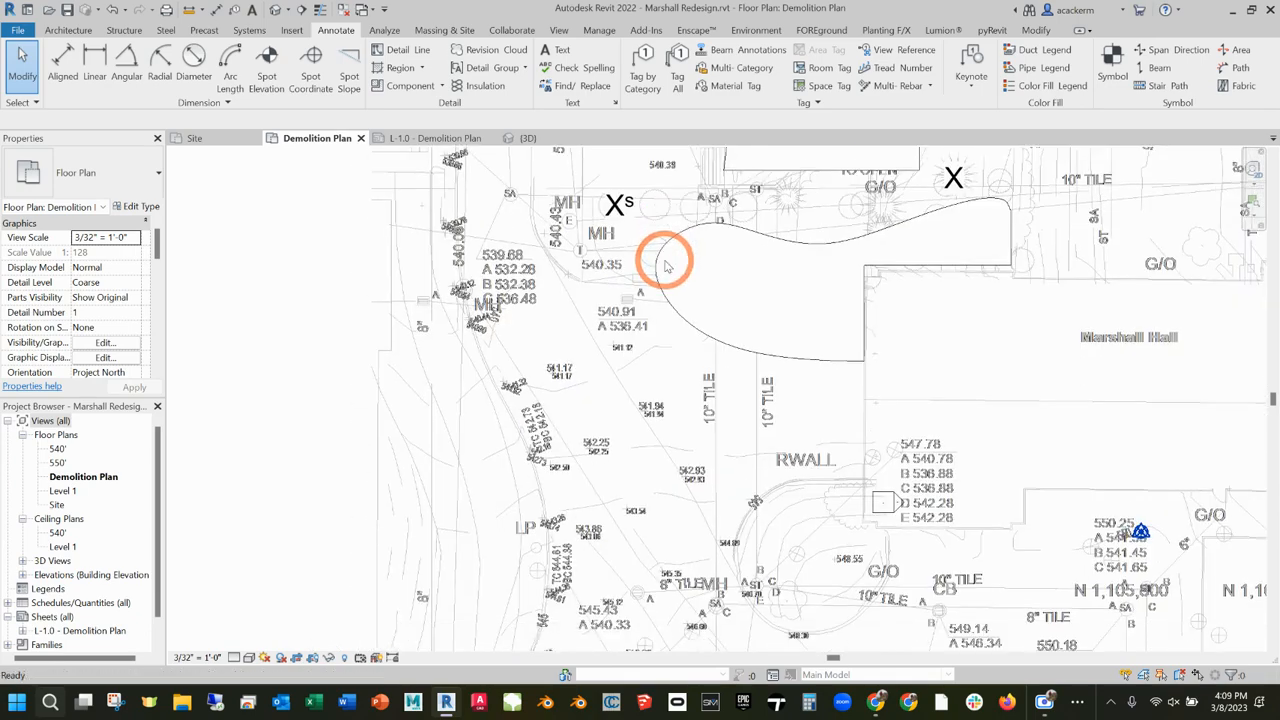
pyautogui.scroll(5, 638, 602)
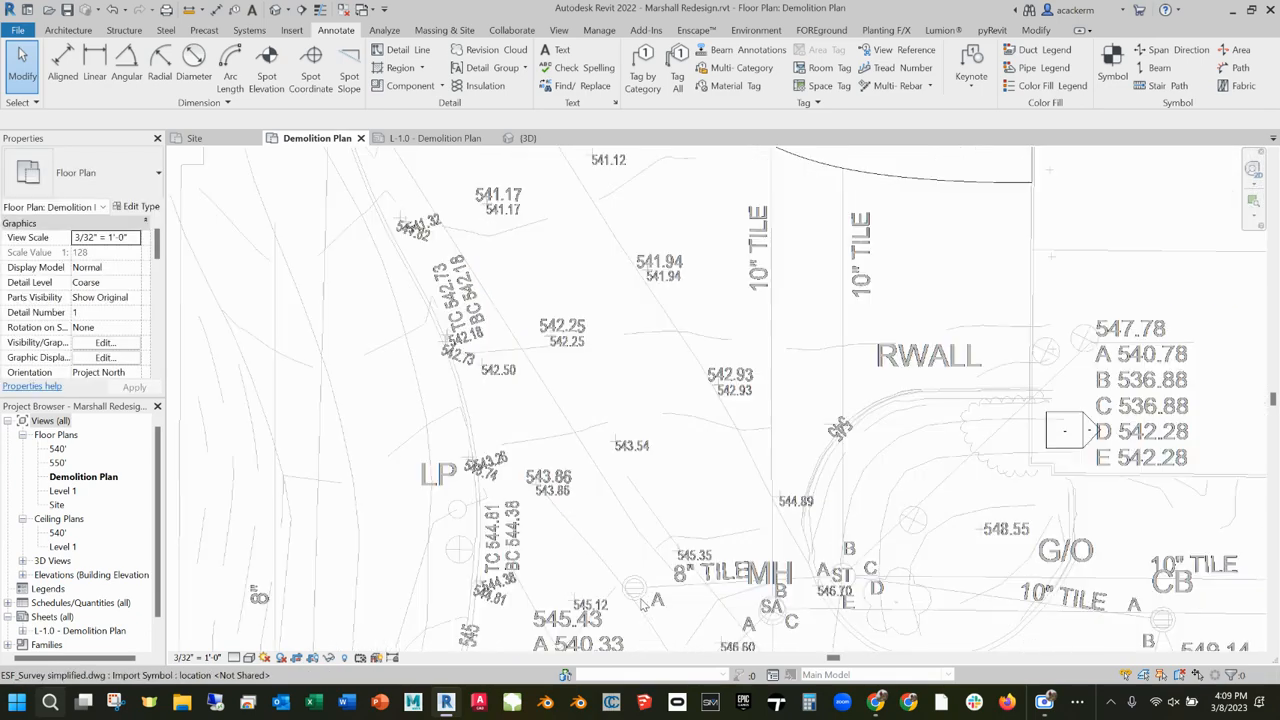
pyautogui.scroll(2, 632, 600)
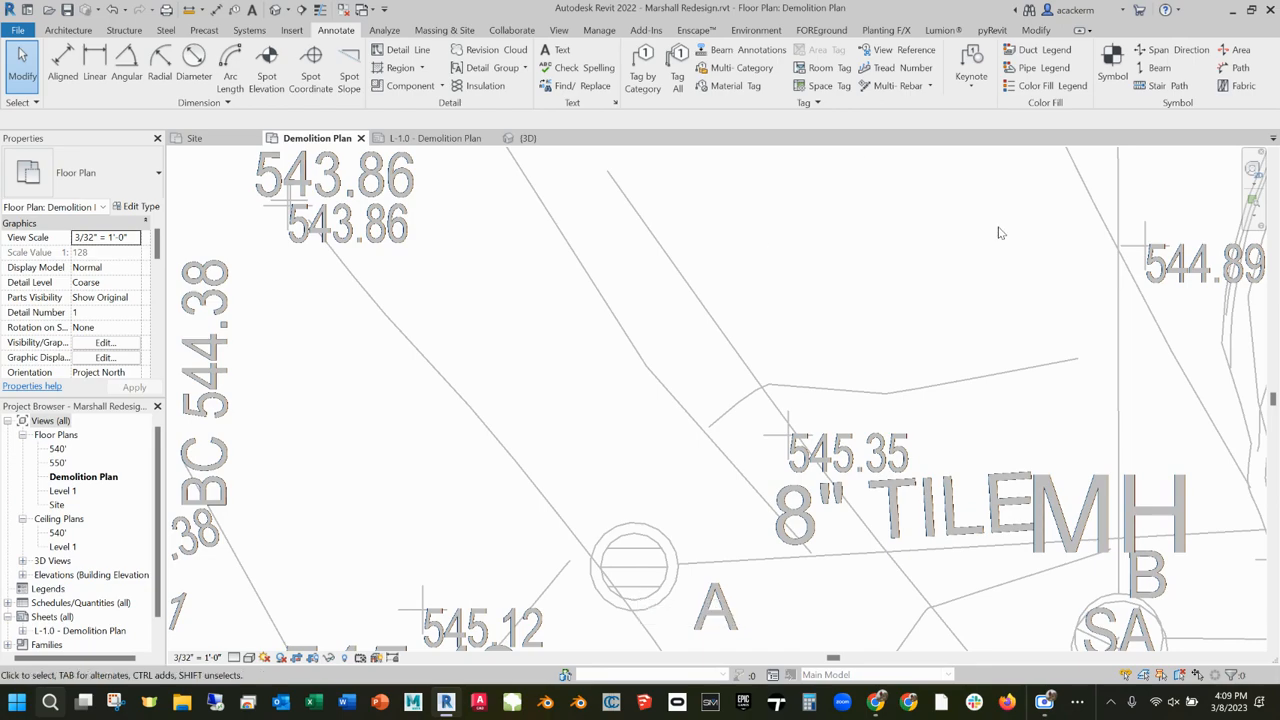
pyautogui.scroll(3, 788, 328)
pyautogui.scroll(-6, 800, 340)
pyautogui.scroll(-5, 803, 345)
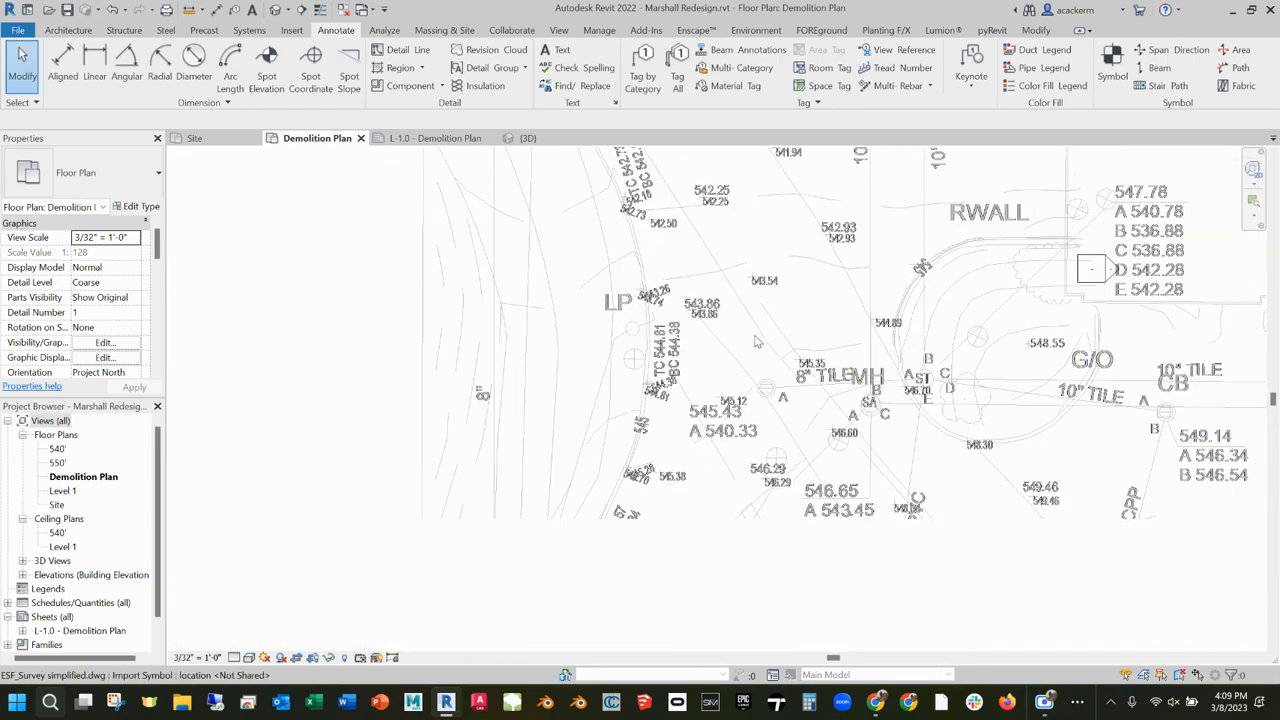
pyautogui.moveTo(803, 347); pyautogui.dragTo(690, 458, button='middle')
pyautogui.scroll(-1, 746, 394)
pyautogui.scroll(-2, 745, 393)
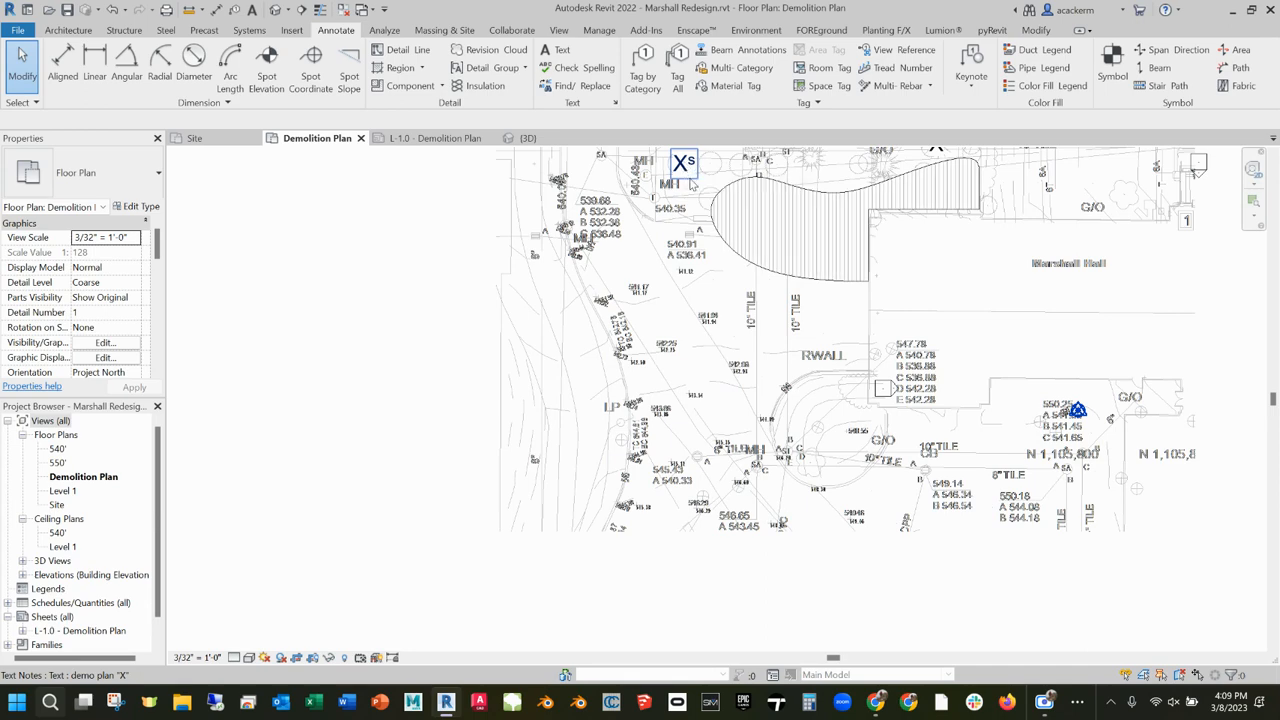
pyautogui.scroll(5, 690, 453)
pyautogui.scroll(2, 690, 453)
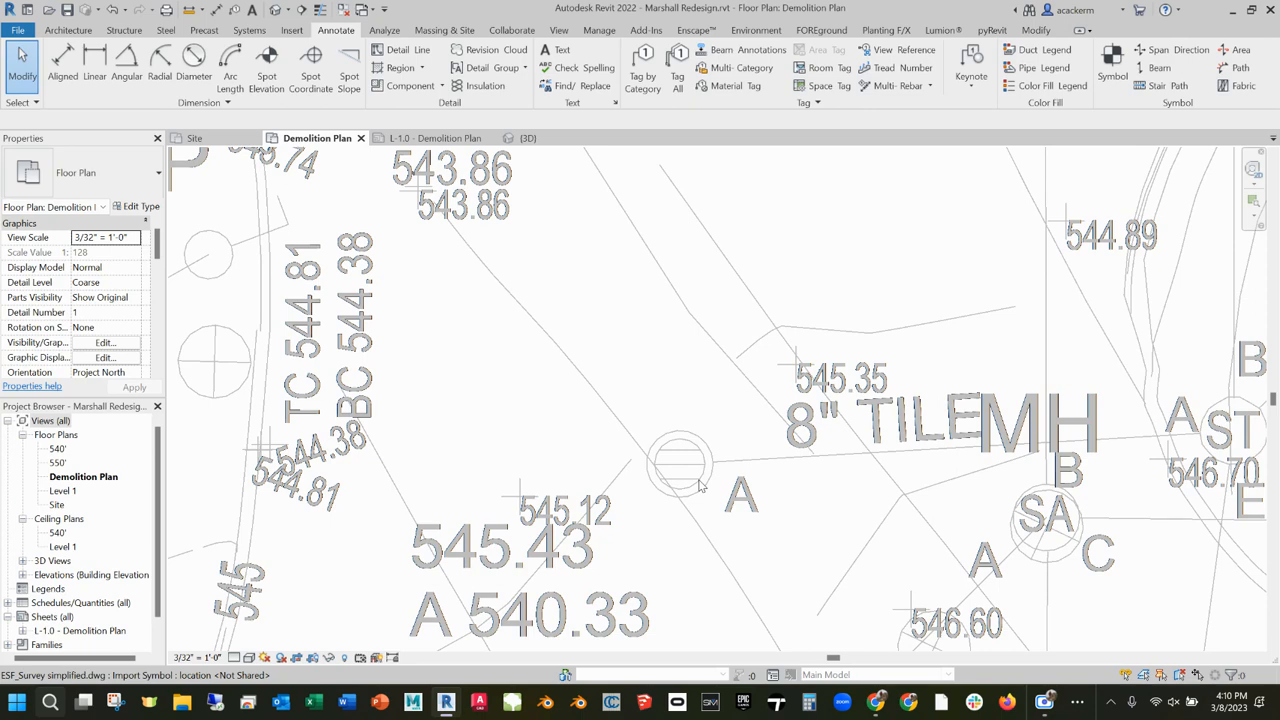
pyautogui.scroll(-3, 749, 386)
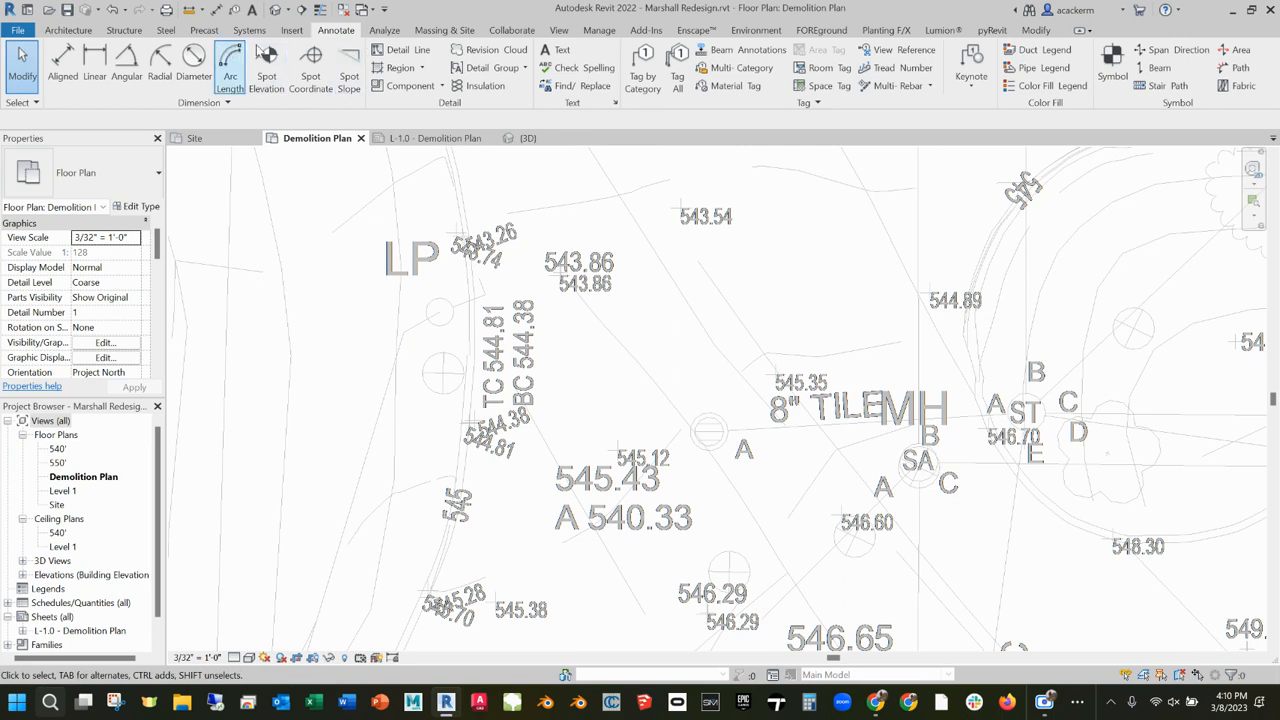
# - Start a text note with a two-segment leader pointing at the X east of the curved region, with the text northeast of the X
pyautogui.click(555, 49)
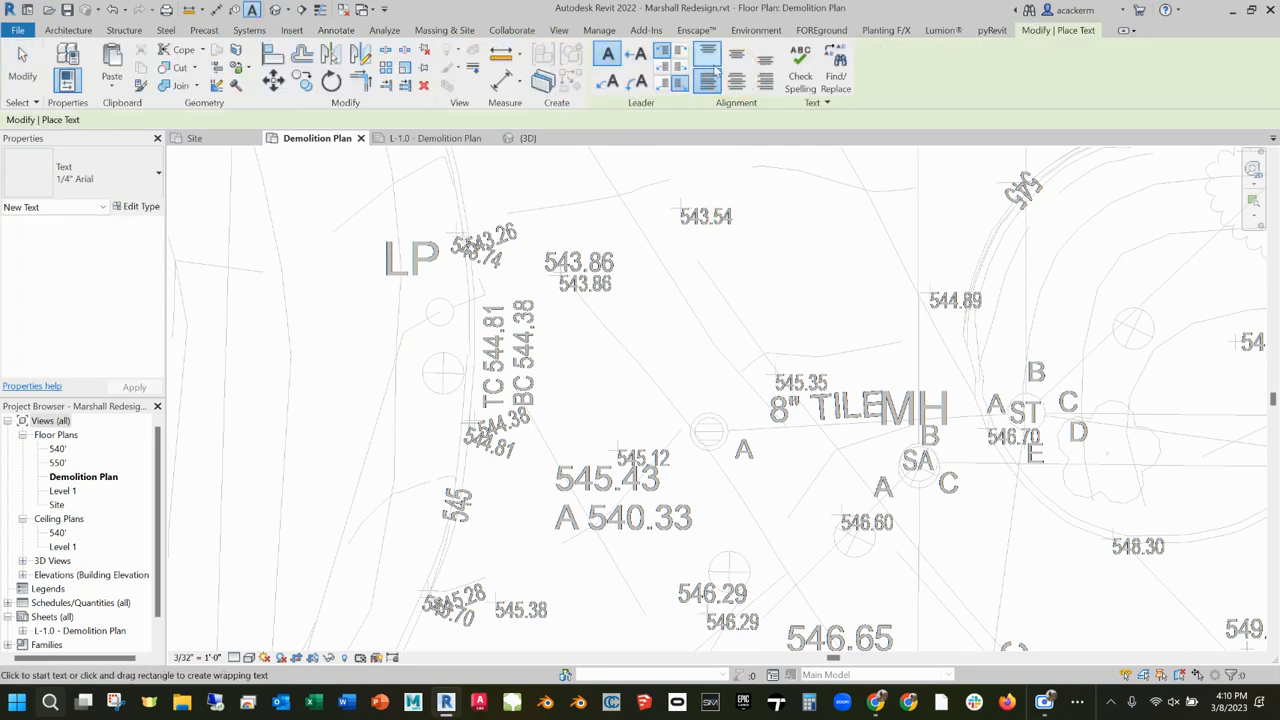
pyautogui.click(607, 81)
pyautogui.scroll(-4, 732, 358)
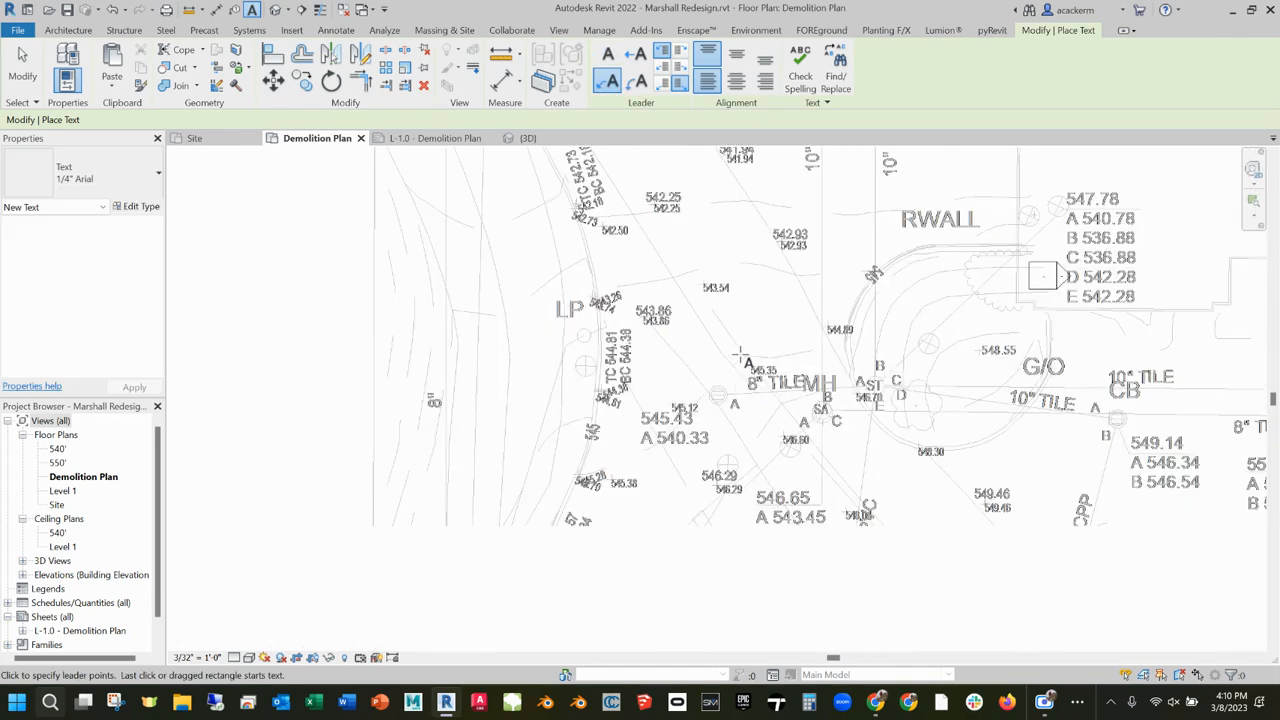
pyautogui.scroll(-2, 739, 355)
pyautogui.moveTo(832, 278)
pyautogui.mouseDown(button='middle')
pyautogui.moveTo(680, 383)
pyautogui.moveTo(616, 474)
pyautogui.mouseUp(button='middle')
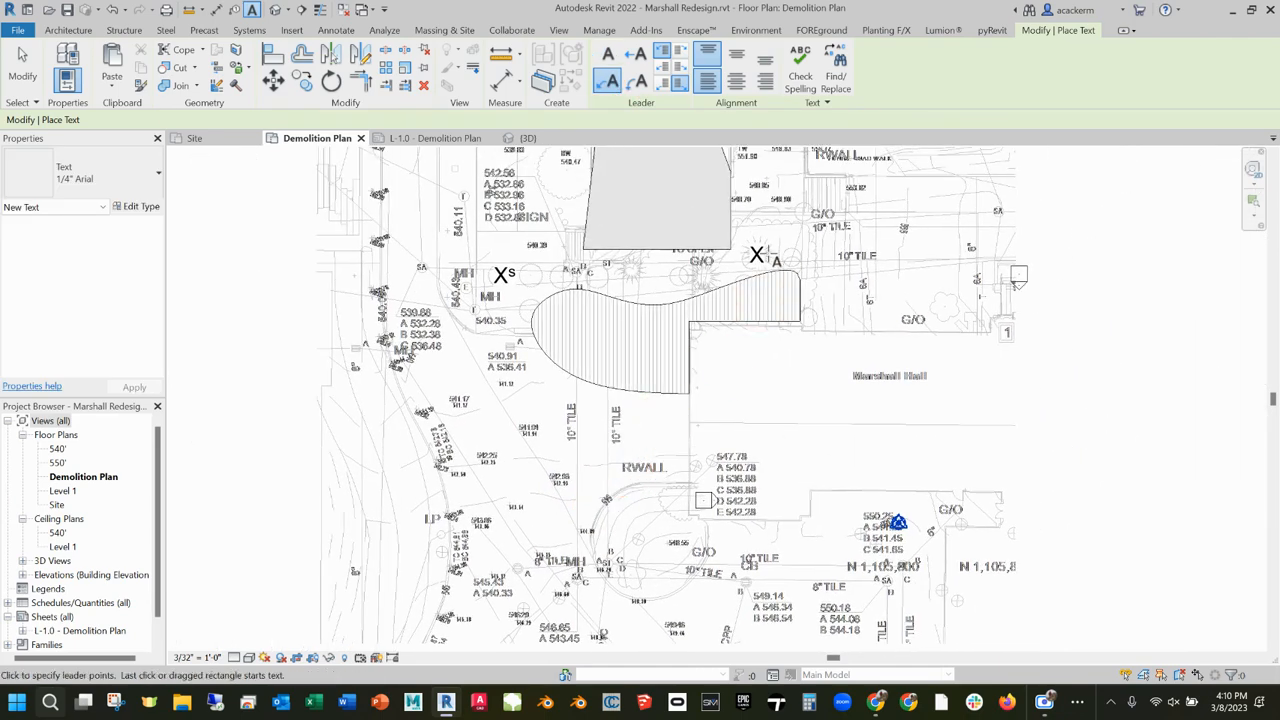
pyautogui.scroll(3, 748, 251)
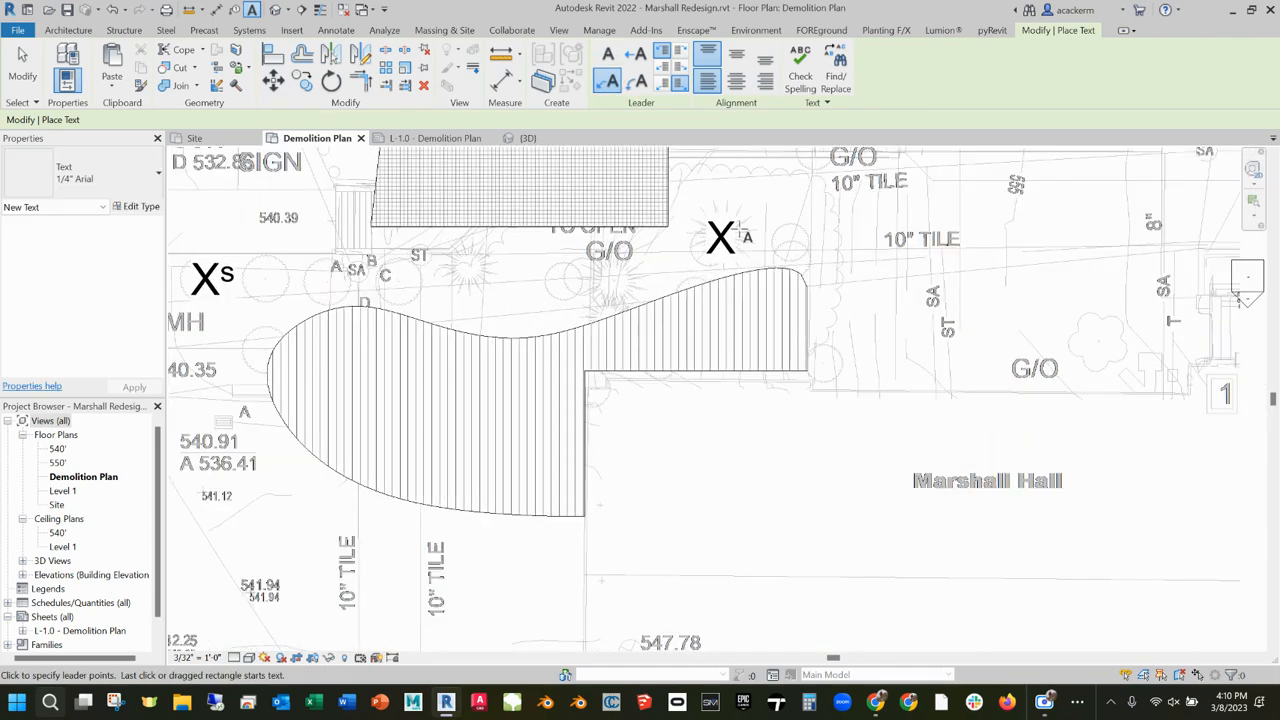
pyautogui.click(740, 228)
pyautogui.click(762, 197)
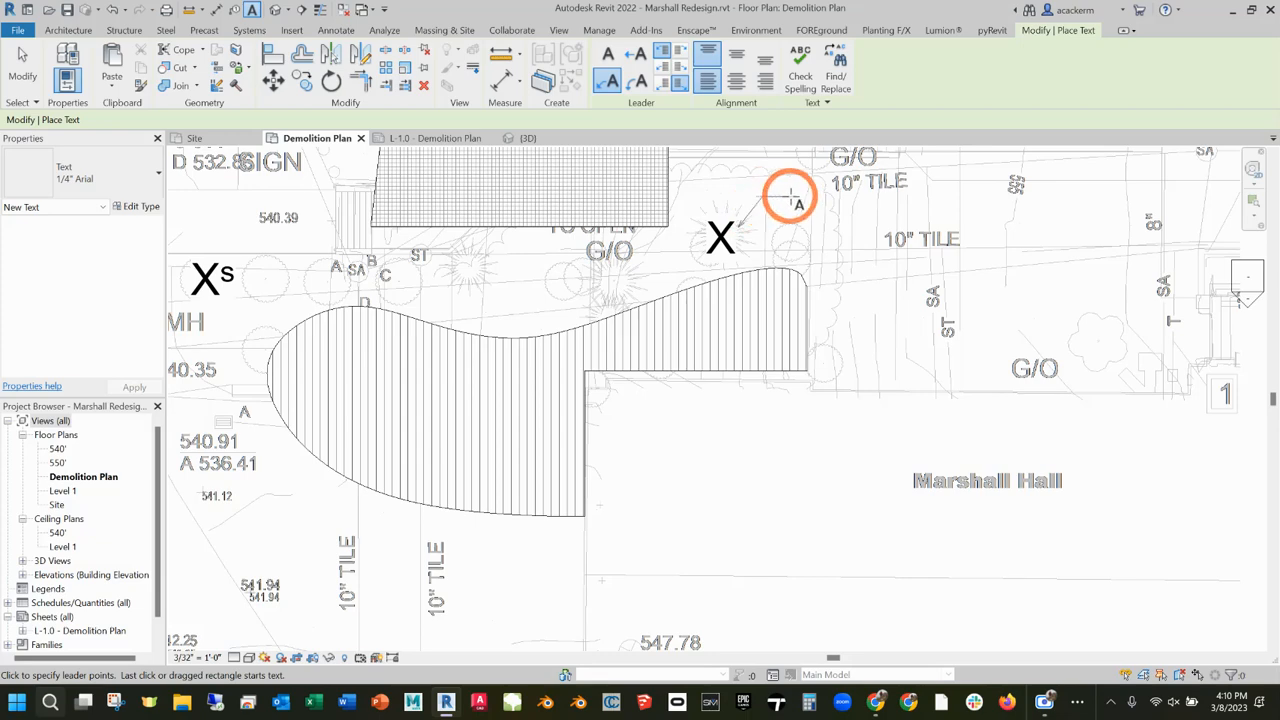
pyautogui.click(804, 197)
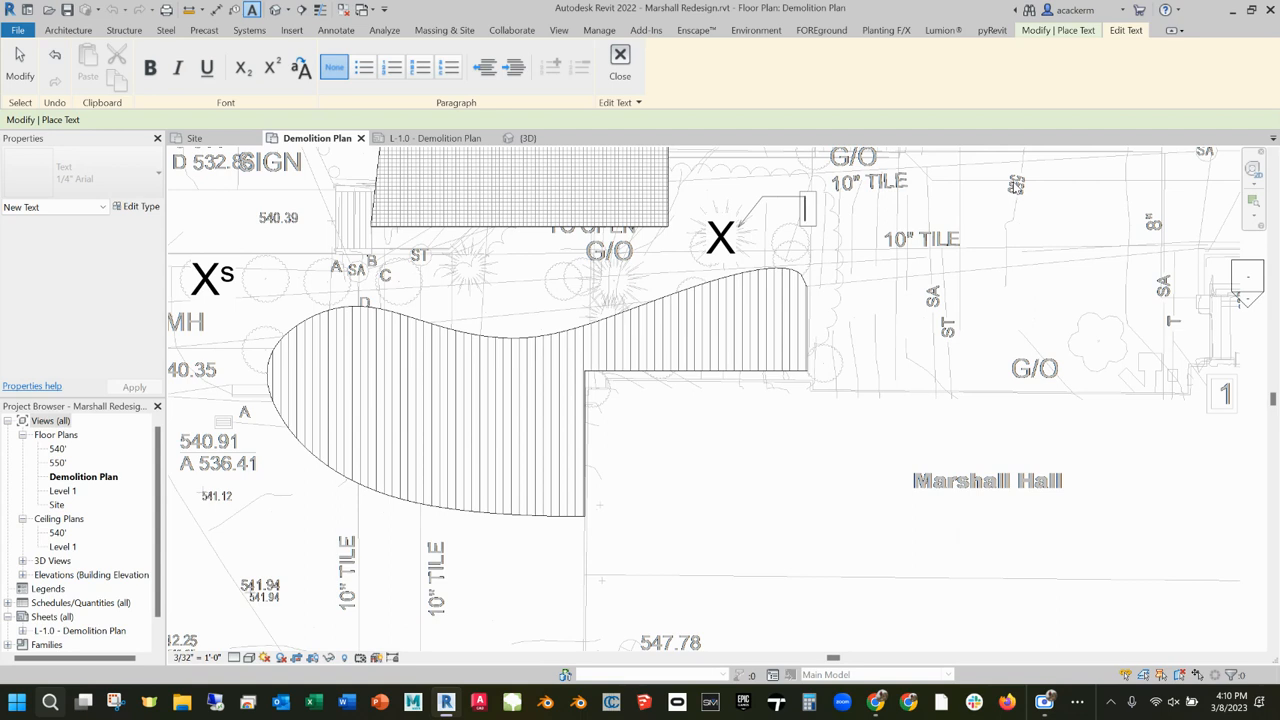
# - Enter "leave 3' protected around tree roots" as the leader note's text and finish placing text
pyautogui.write('leave')
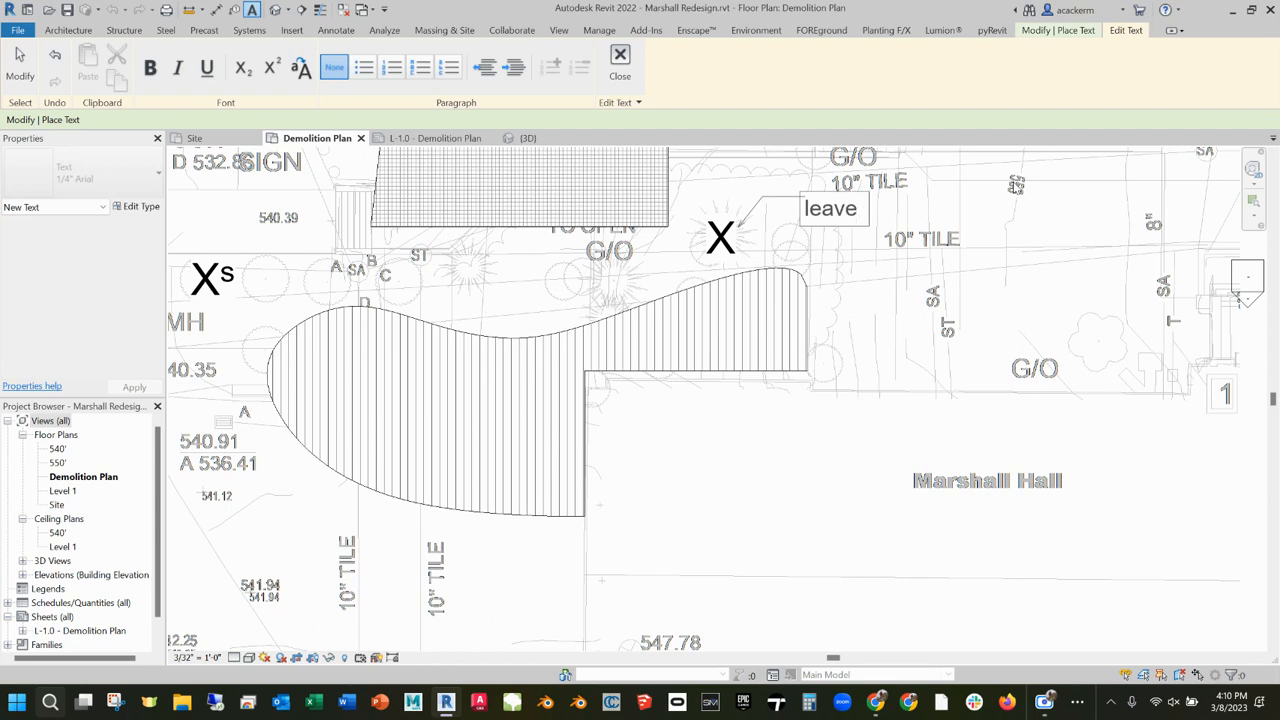
pyautogui.write(" 3' pro")
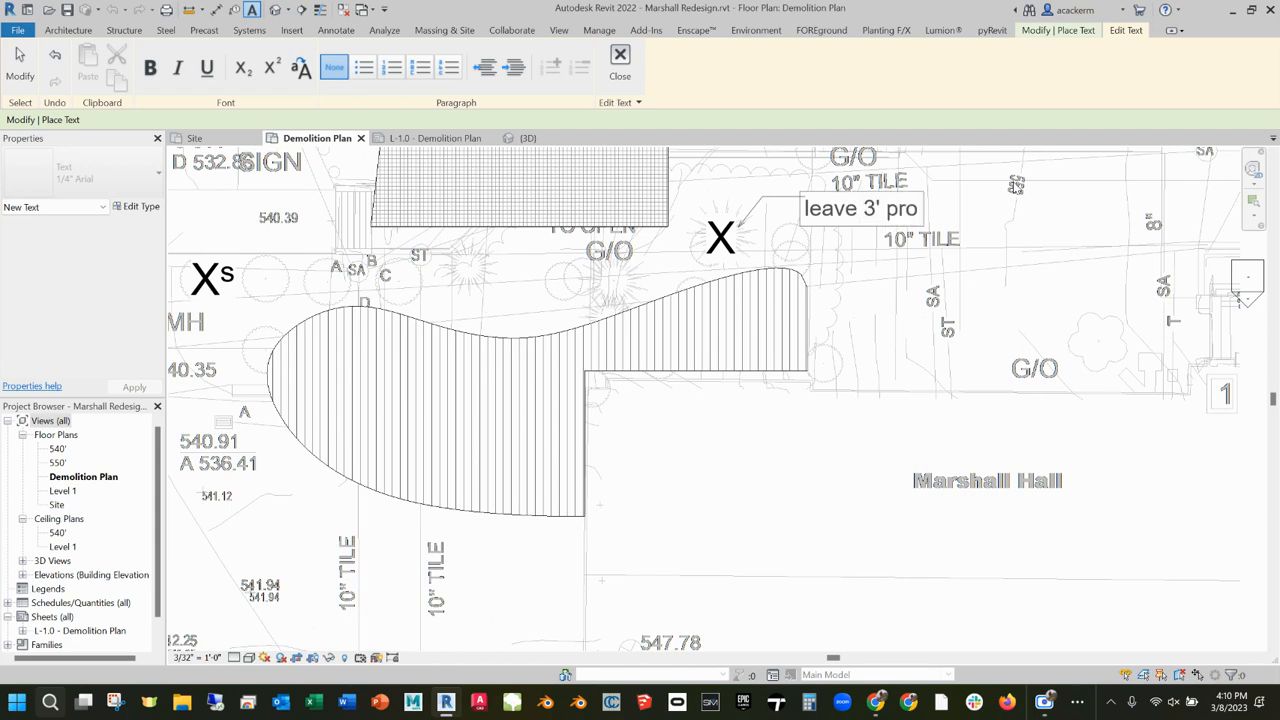
pyautogui.write('tected around')
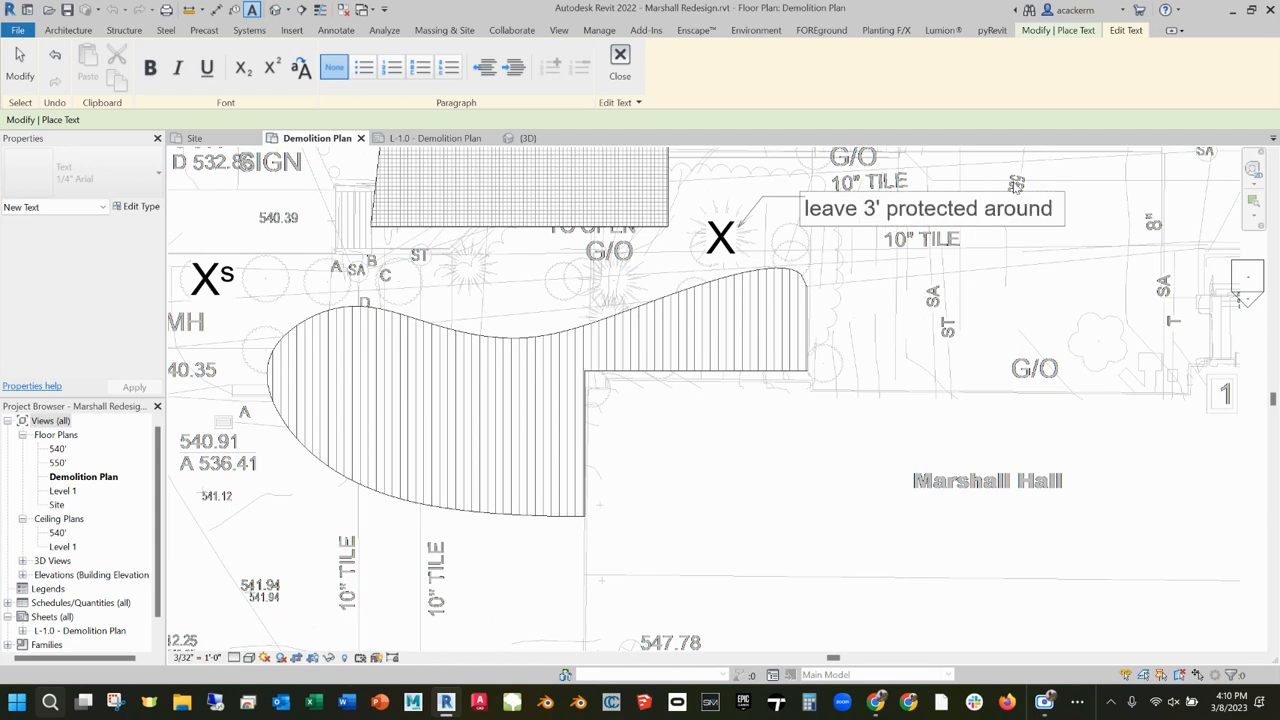
pyautogui.write(' tree roots')
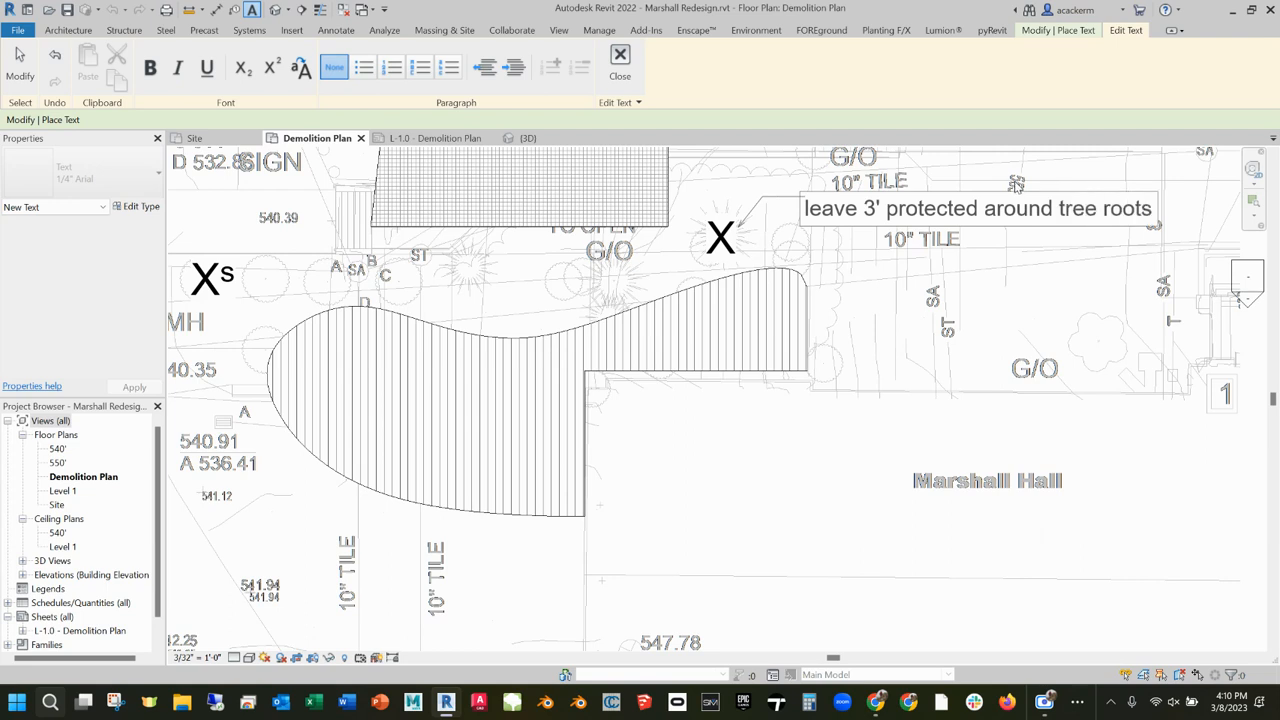
pyautogui.click(1048, 240)
pyautogui.click(998, 325)
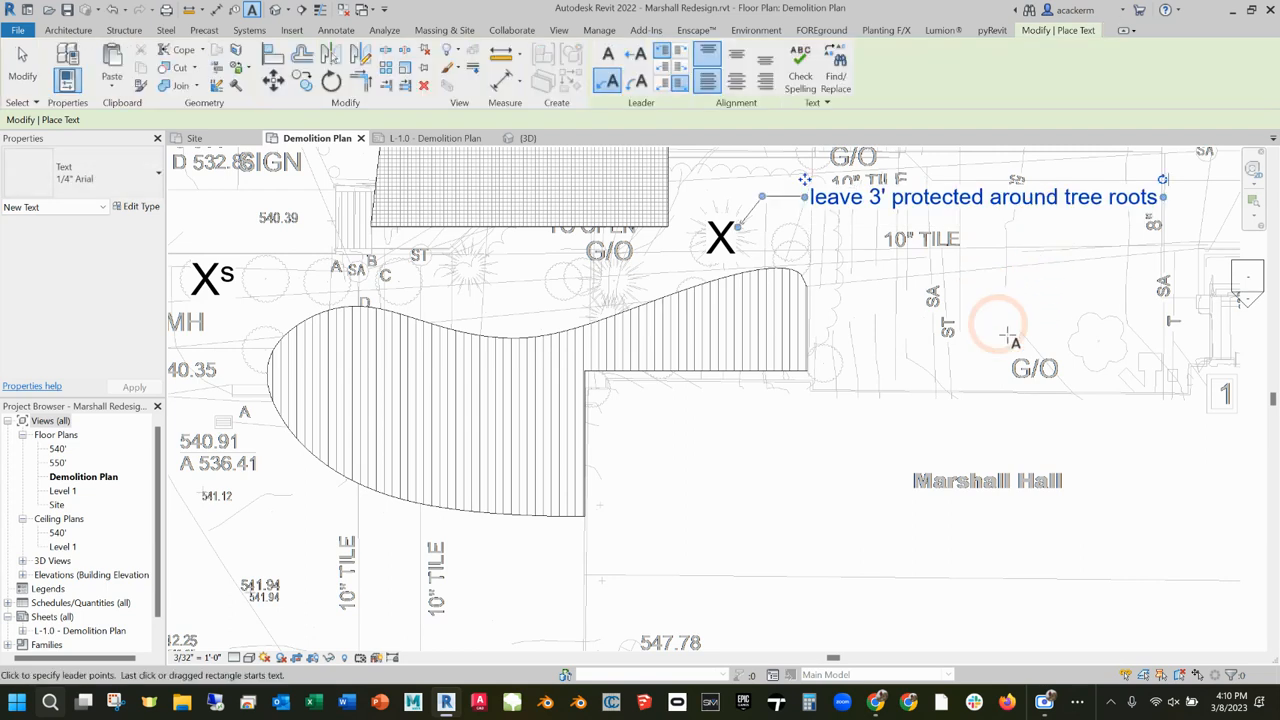
pyautogui.click(1052, 295)
pyautogui.click(242, 172)
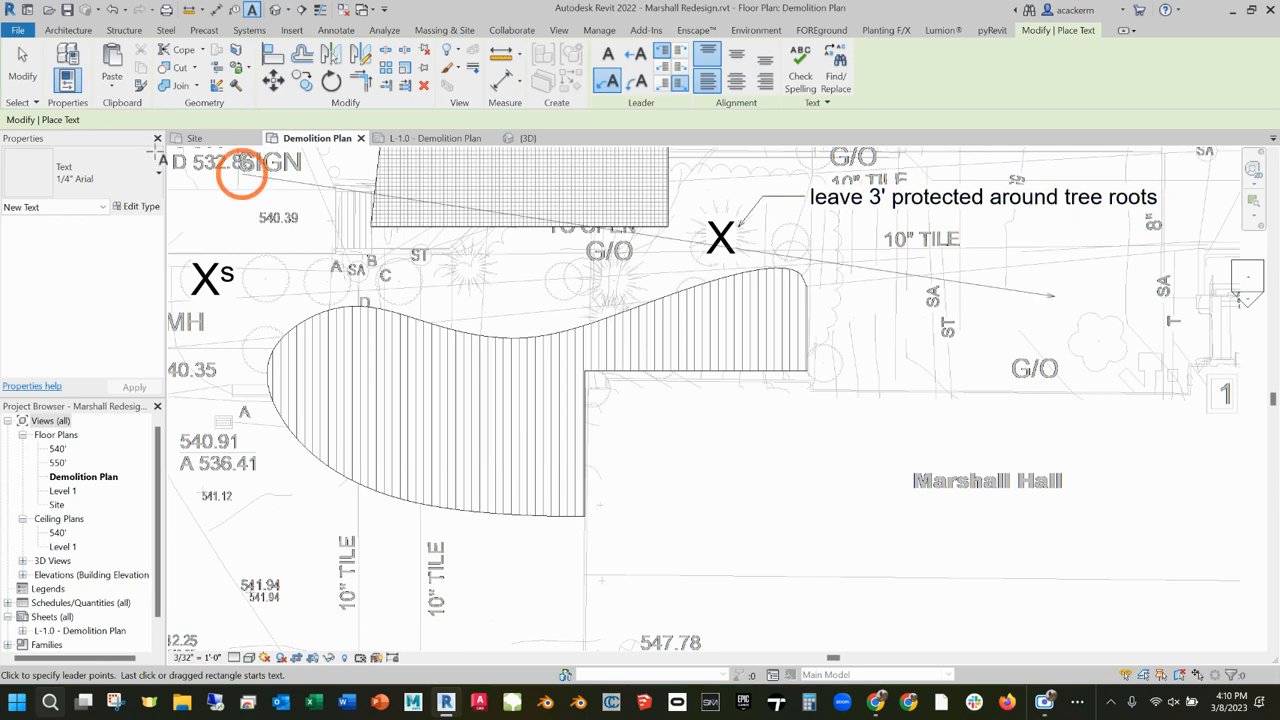
pyautogui.click(22, 65)
# - Lower the tree roots note's leader elbow to the level of its arrowhead and delete the note
pyautogui.click(866, 194)
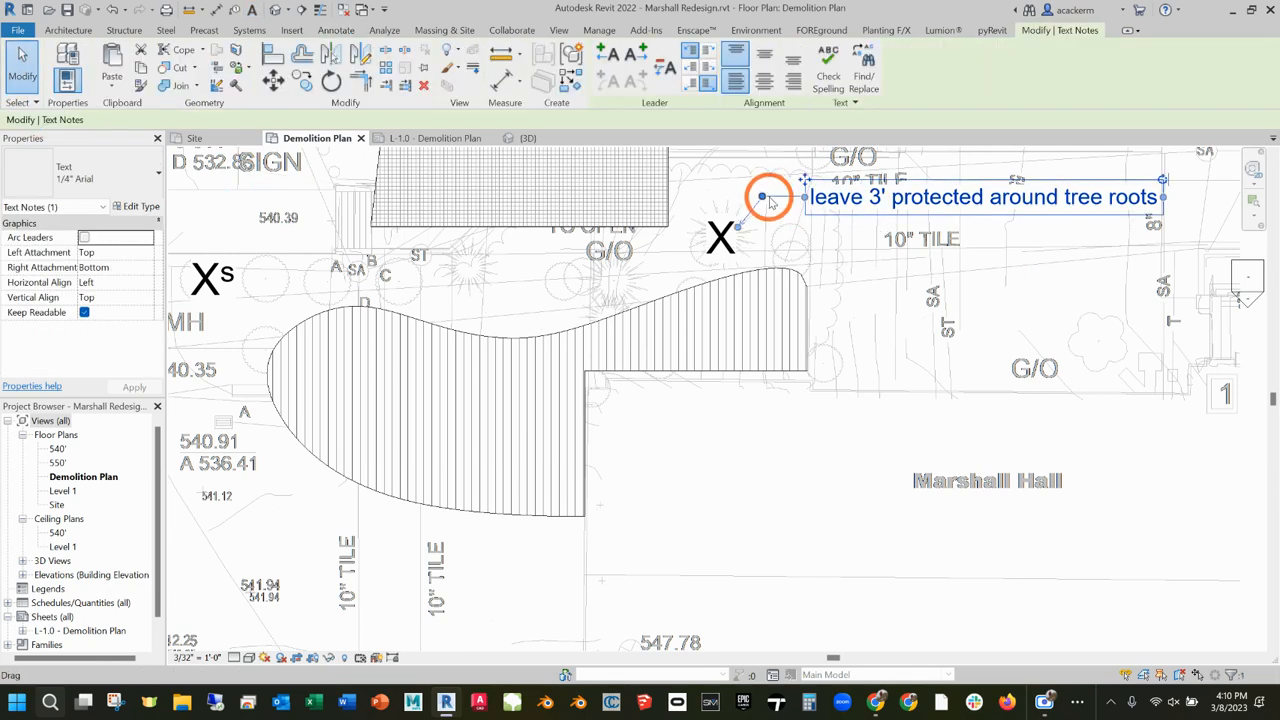
pyautogui.moveTo(770, 203); pyautogui.dragTo(777, 229)
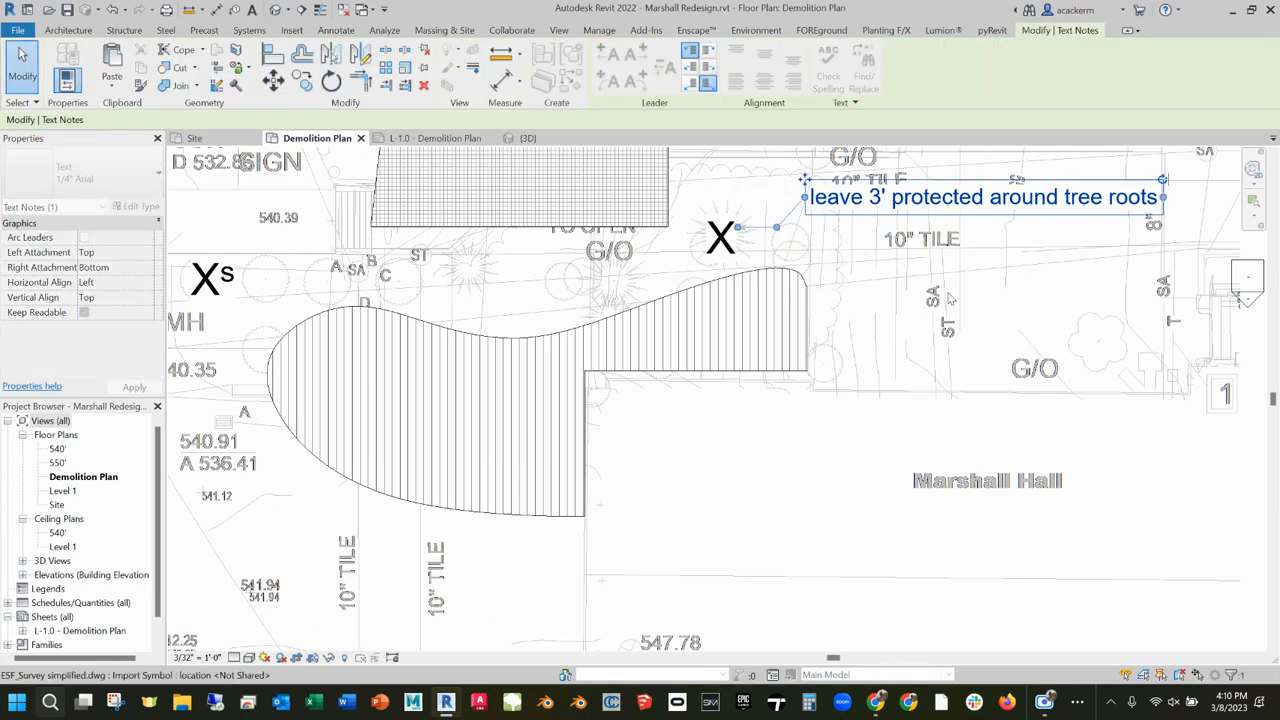
pyautogui.click(1062, 448)
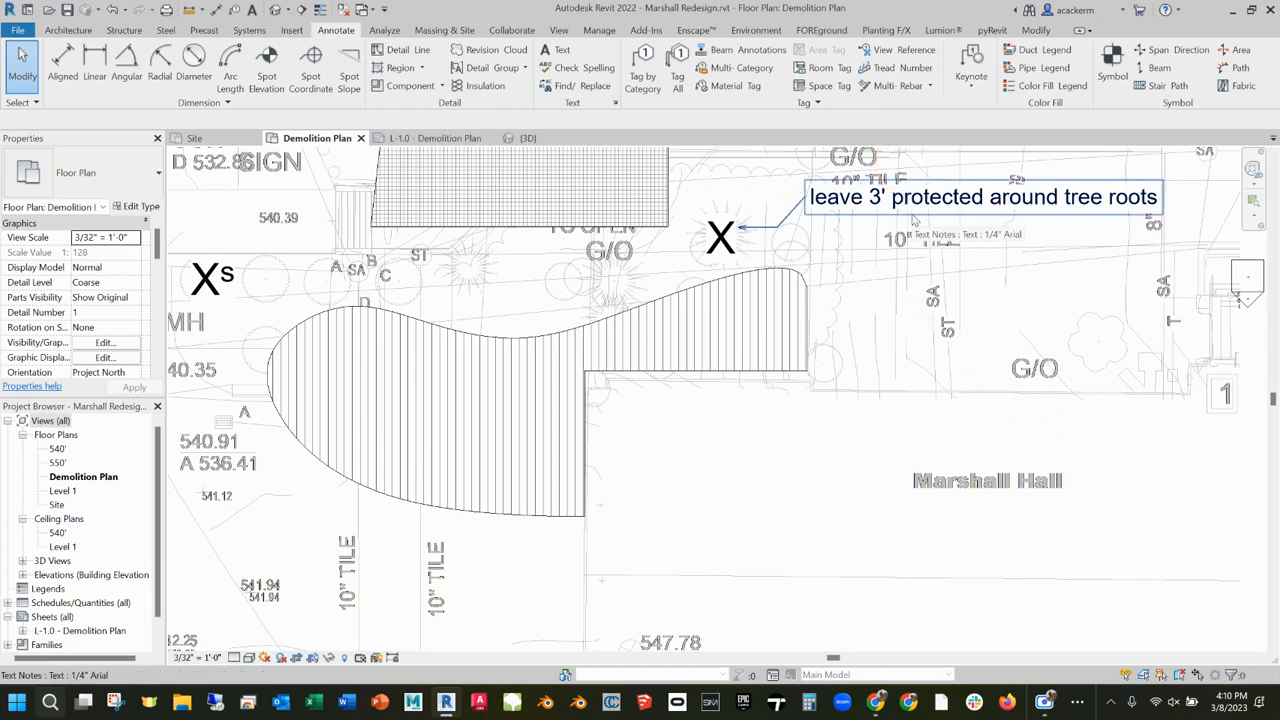
pyautogui.click(819, 211)
pyautogui.press('Delete')
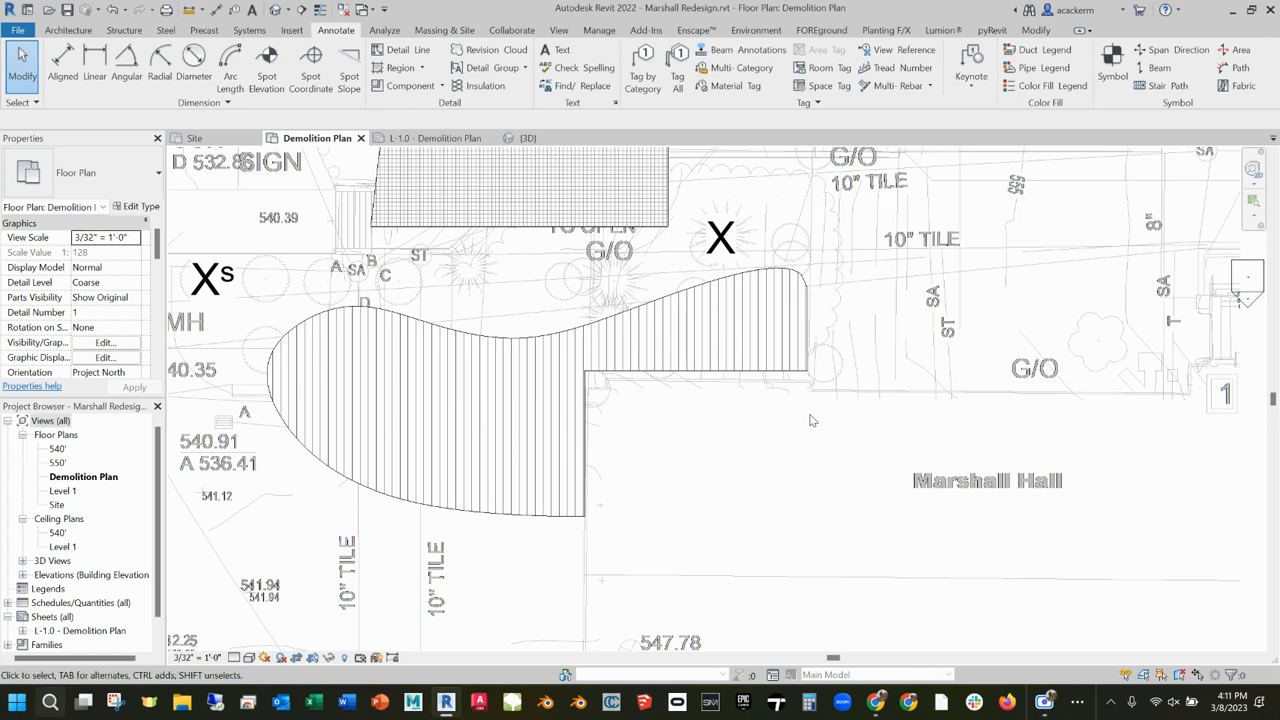
# - Compare the Demolition Plan view with its layout on sheet L-1.0, checking the free space around the plan
pyautogui.scroll(-3, 815, 420)
pyautogui.scroll(-1, 815, 420)
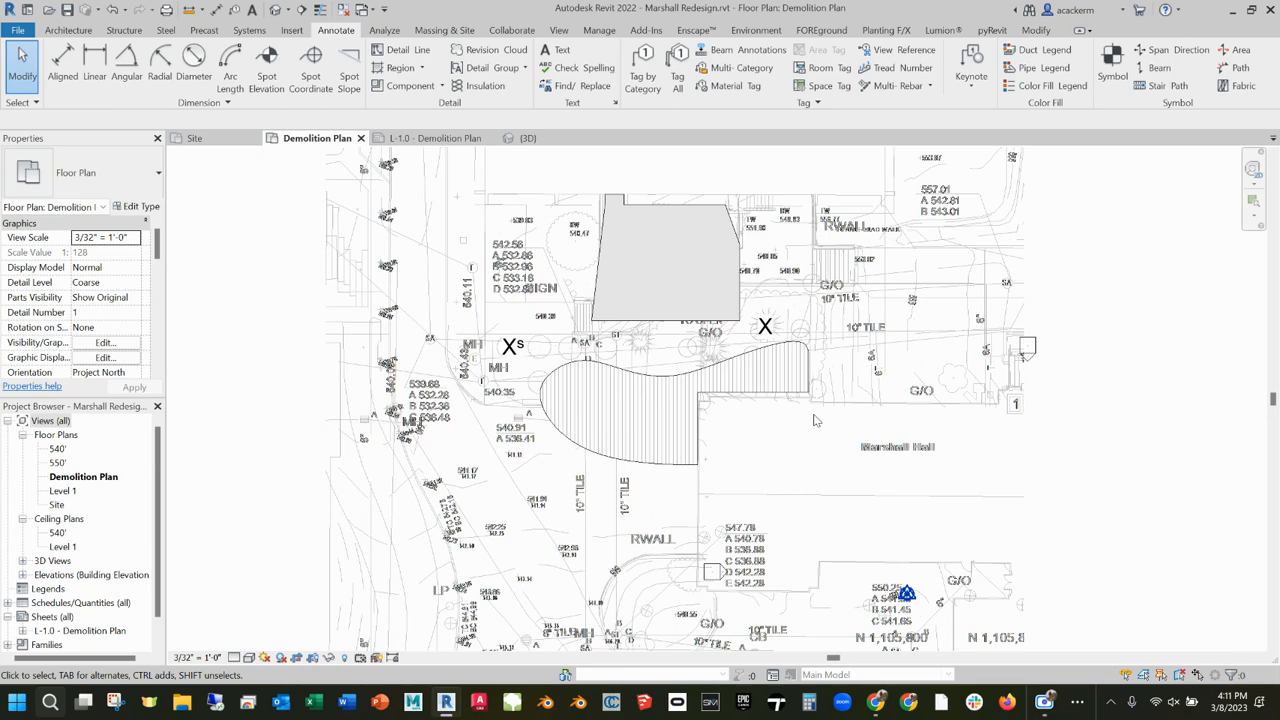
pyautogui.click(671, 424)
pyautogui.click(284, 256)
pyautogui.click(443, 138)
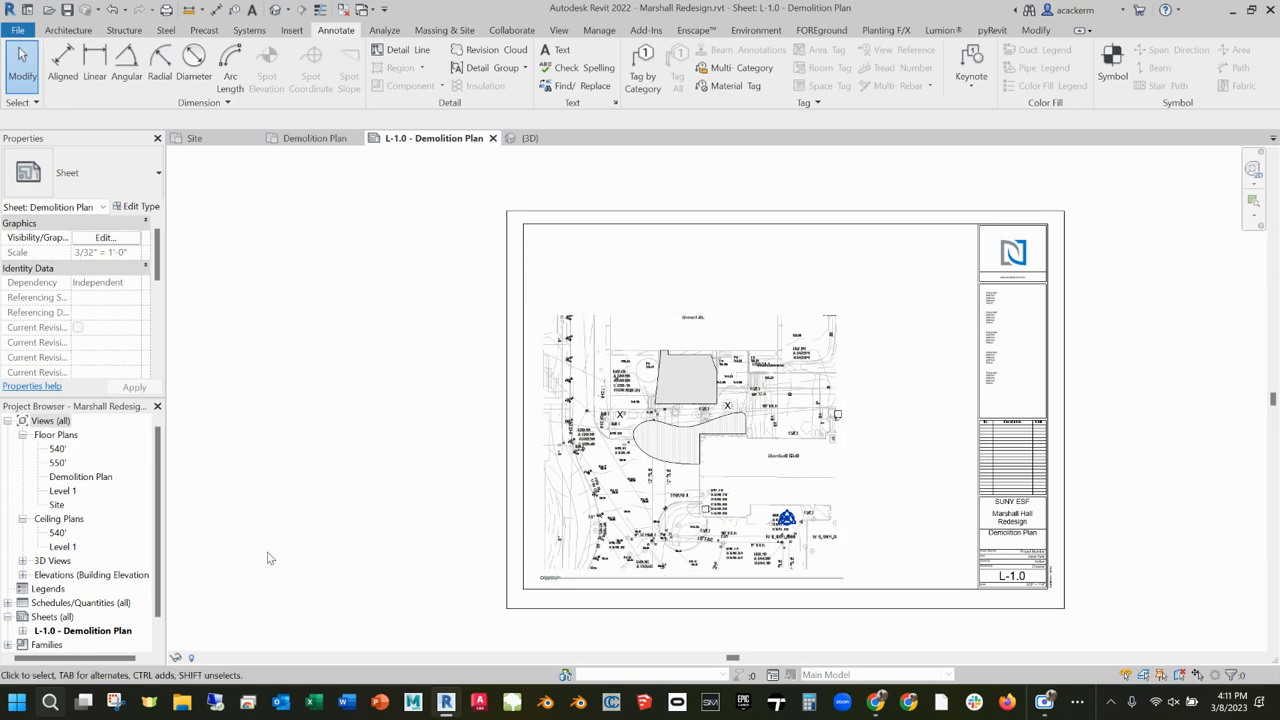
pyautogui.click(320, 138)
pyautogui.scroll(-4, 985, 490)
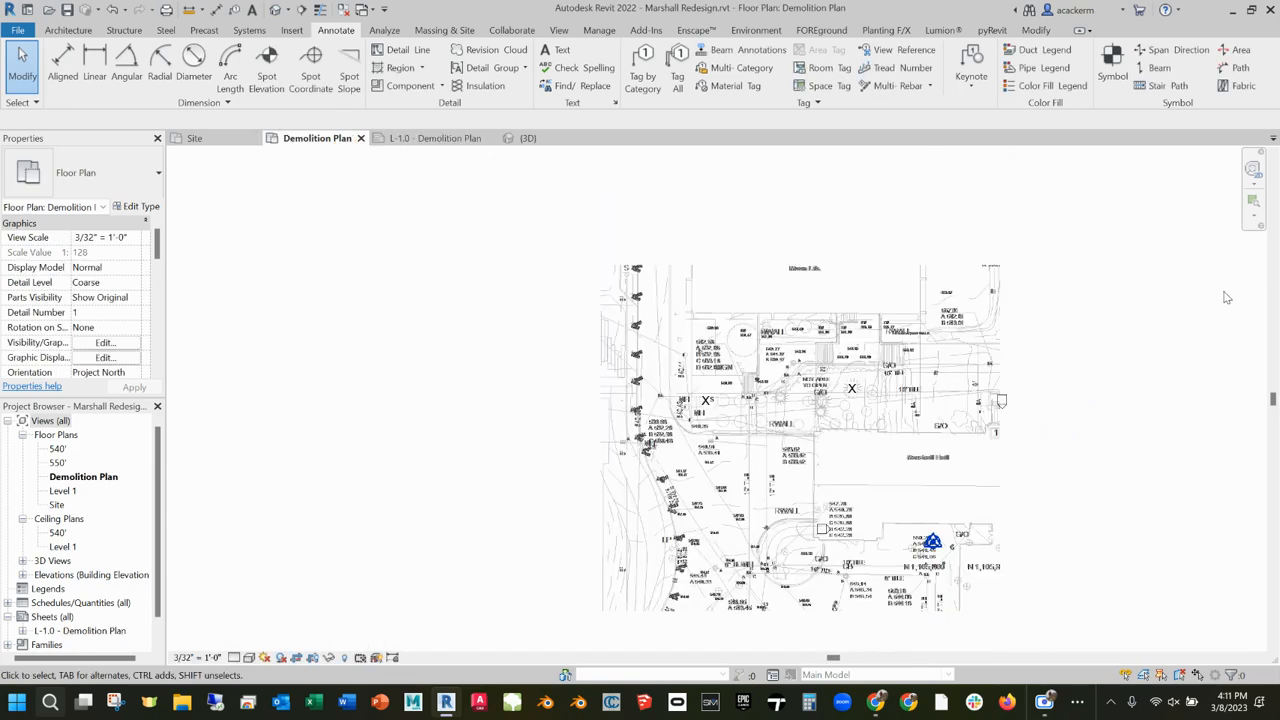
pyautogui.click(432, 139)
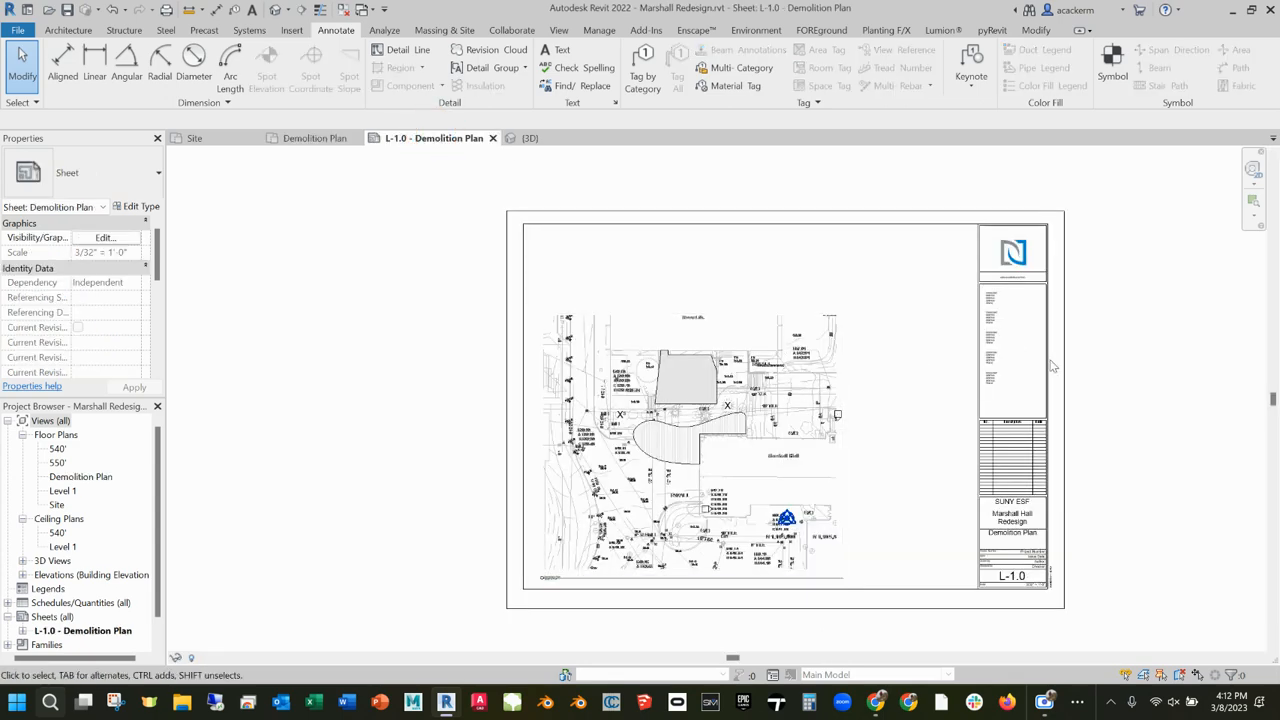
pyautogui.moveTo(1137, 400); pyautogui.dragTo(1013, 329, button='middle')
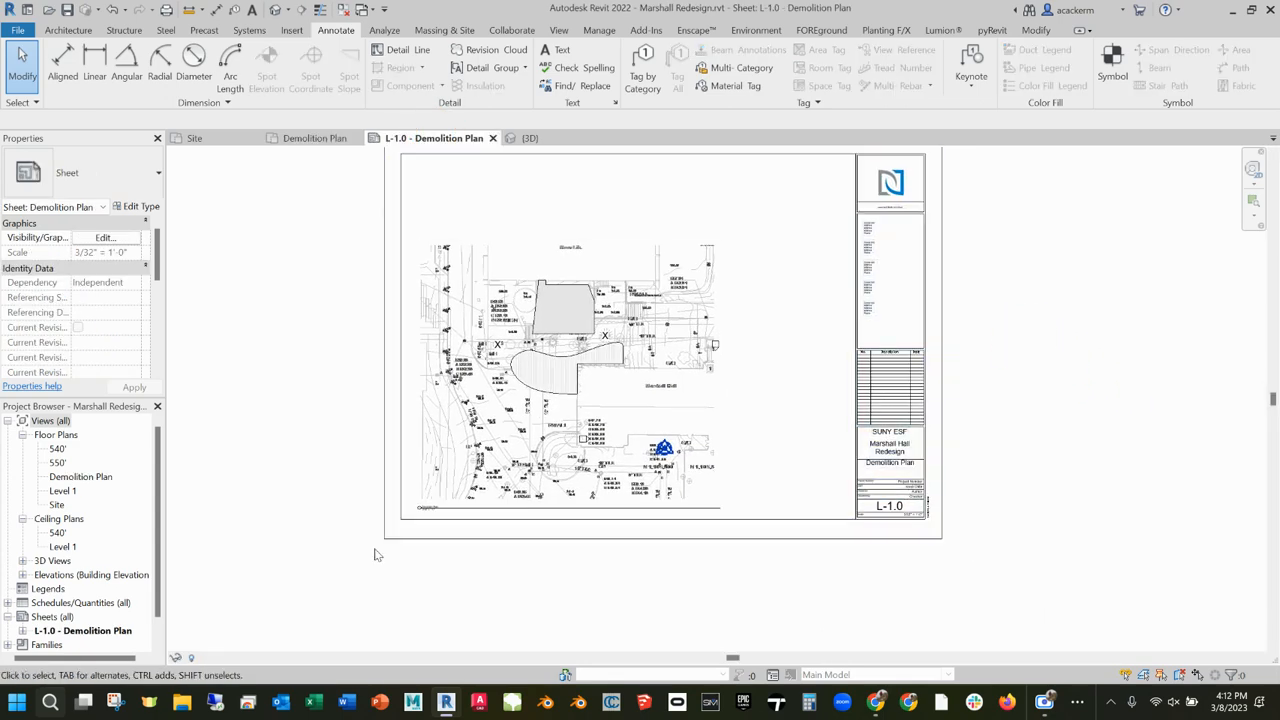
pyautogui.moveTo(339, 517); pyautogui.dragTo(314, 551, button='middle')
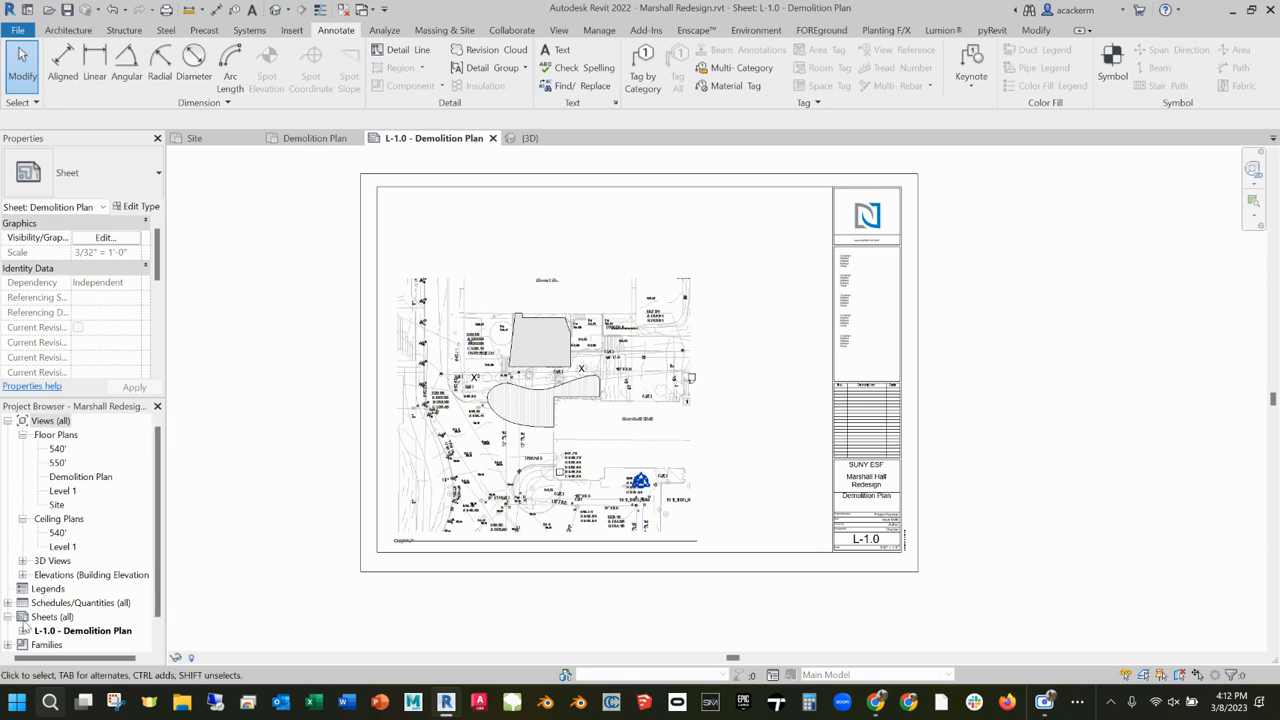
# - Create a new legend view named Demolition Plan with a custom scale value of 1
pyautogui.click(46, 590)
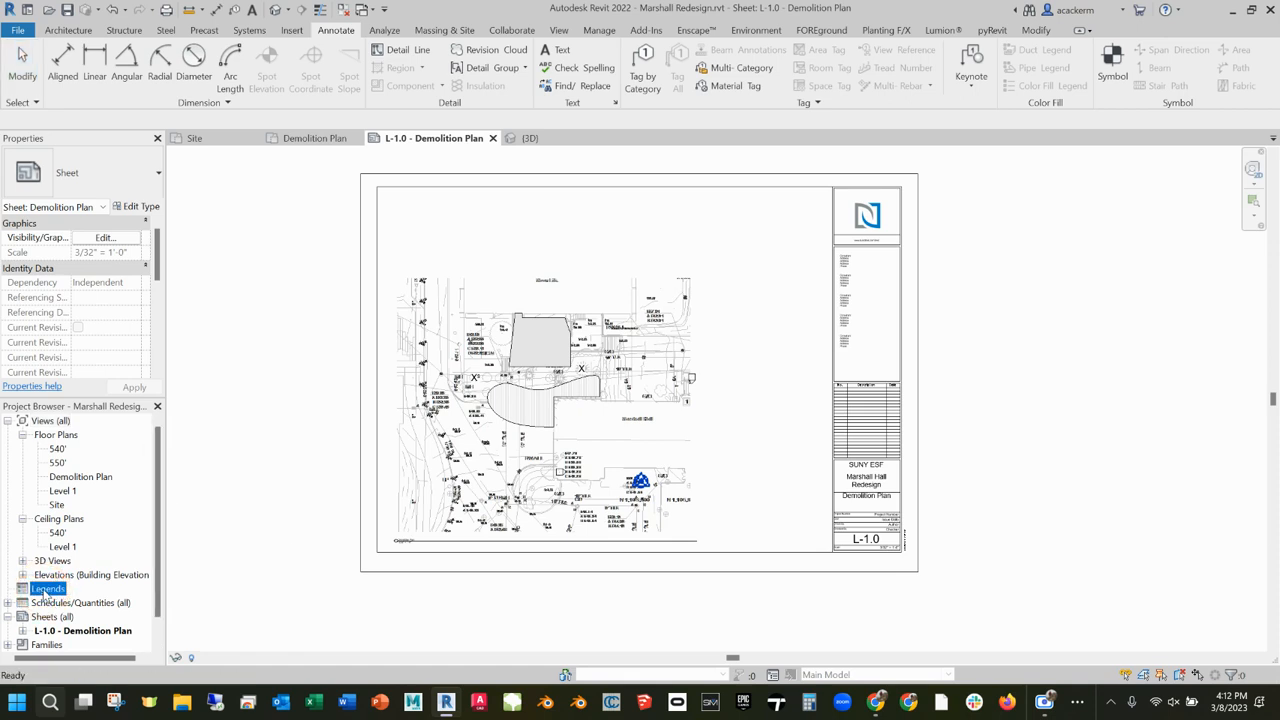
pyautogui.rightClick(44, 592)
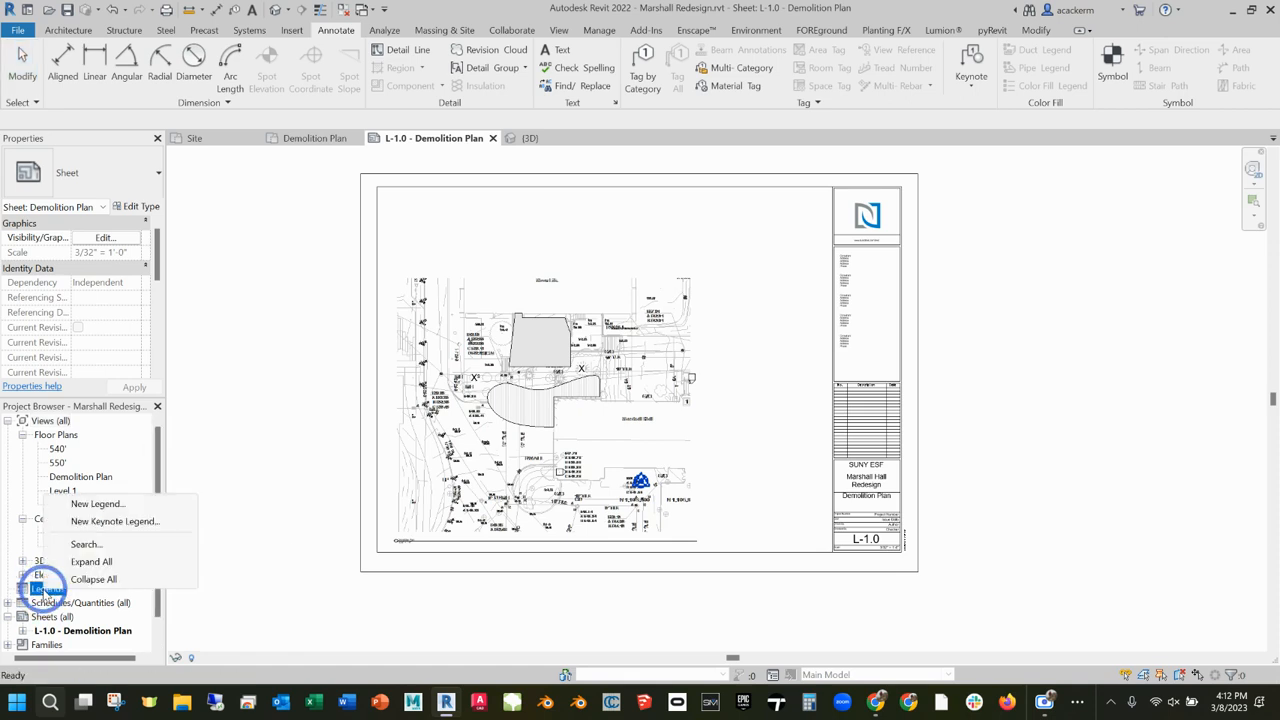
pyautogui.click(80, 505)
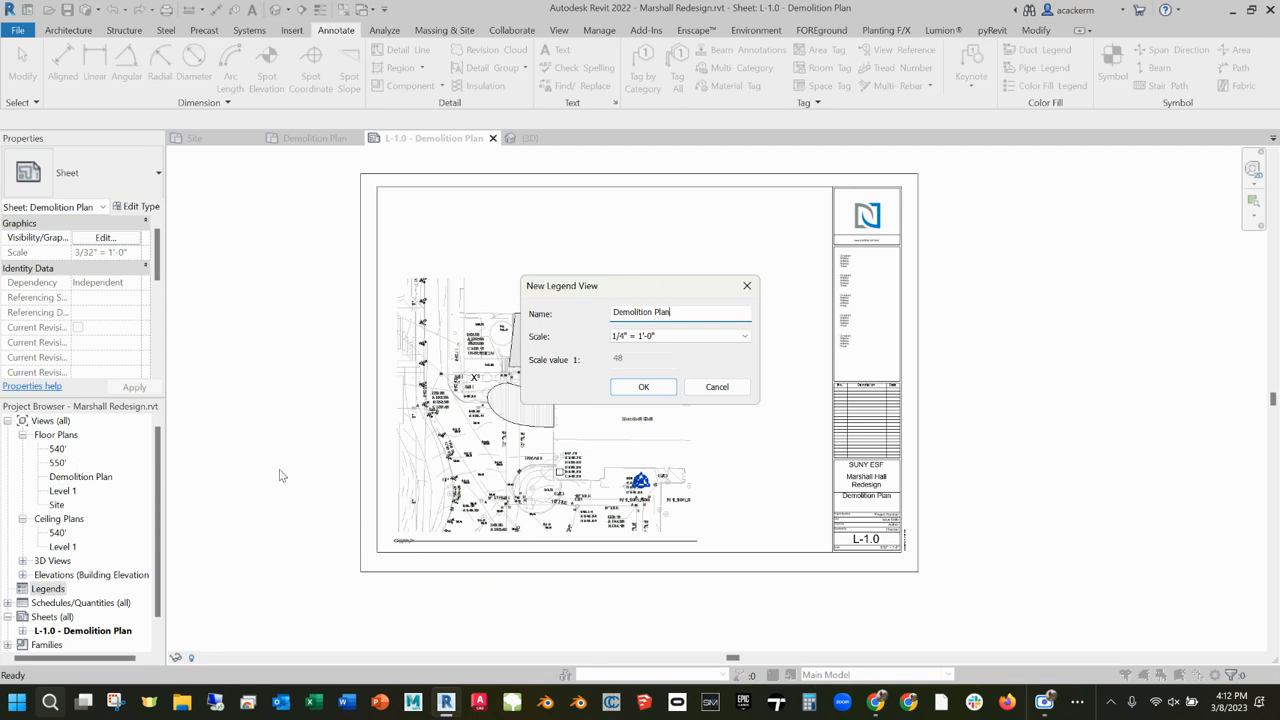
pyautogui.click(648, 340)
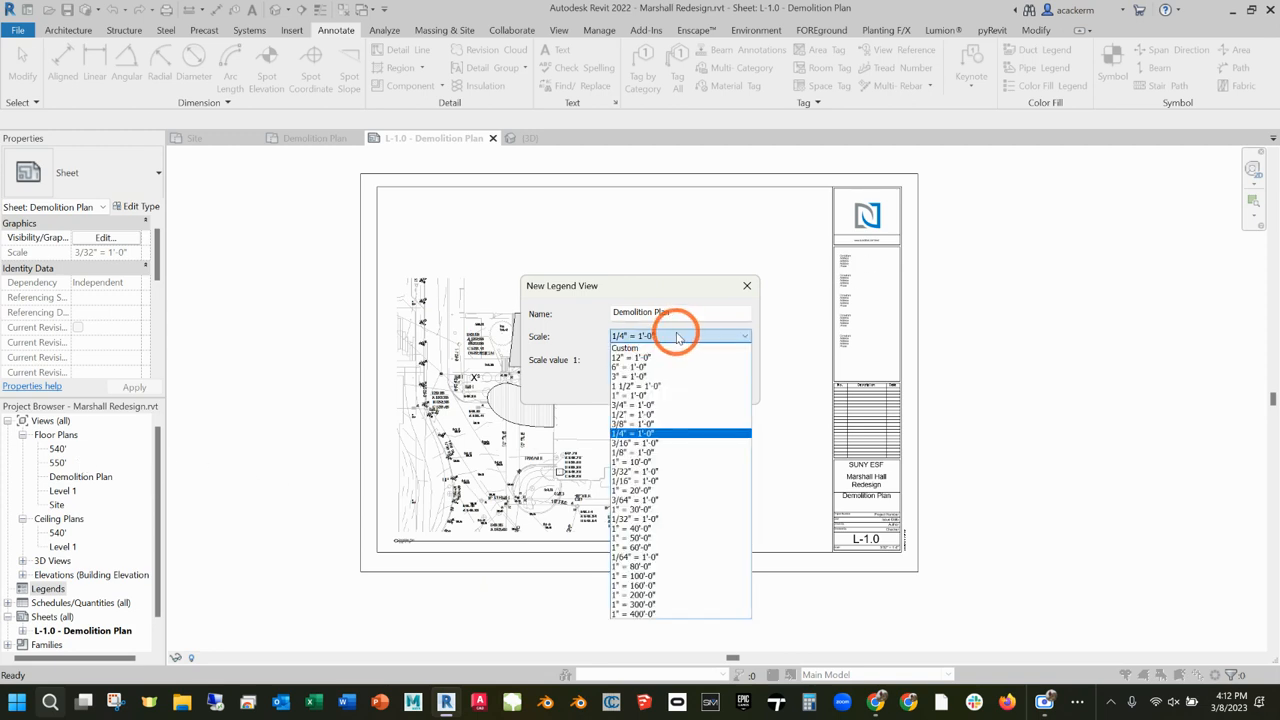
pyautogui.click(634, 348)
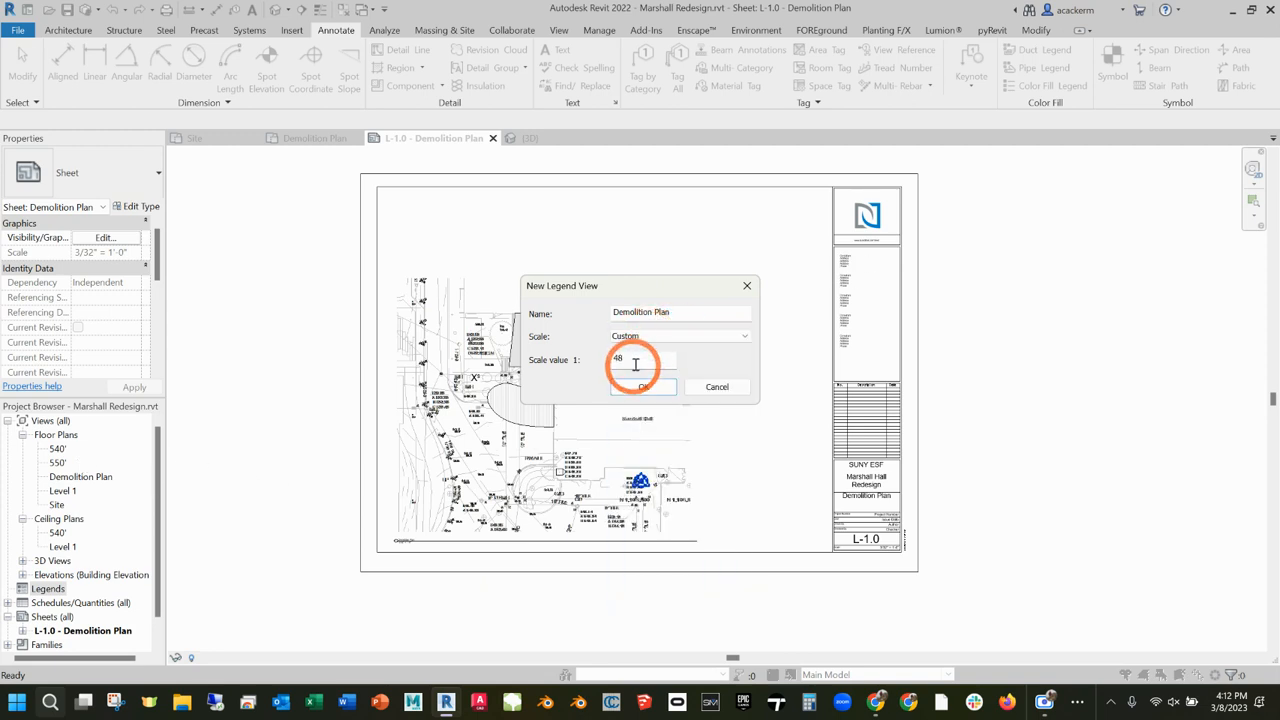
pyautogui.write('1')
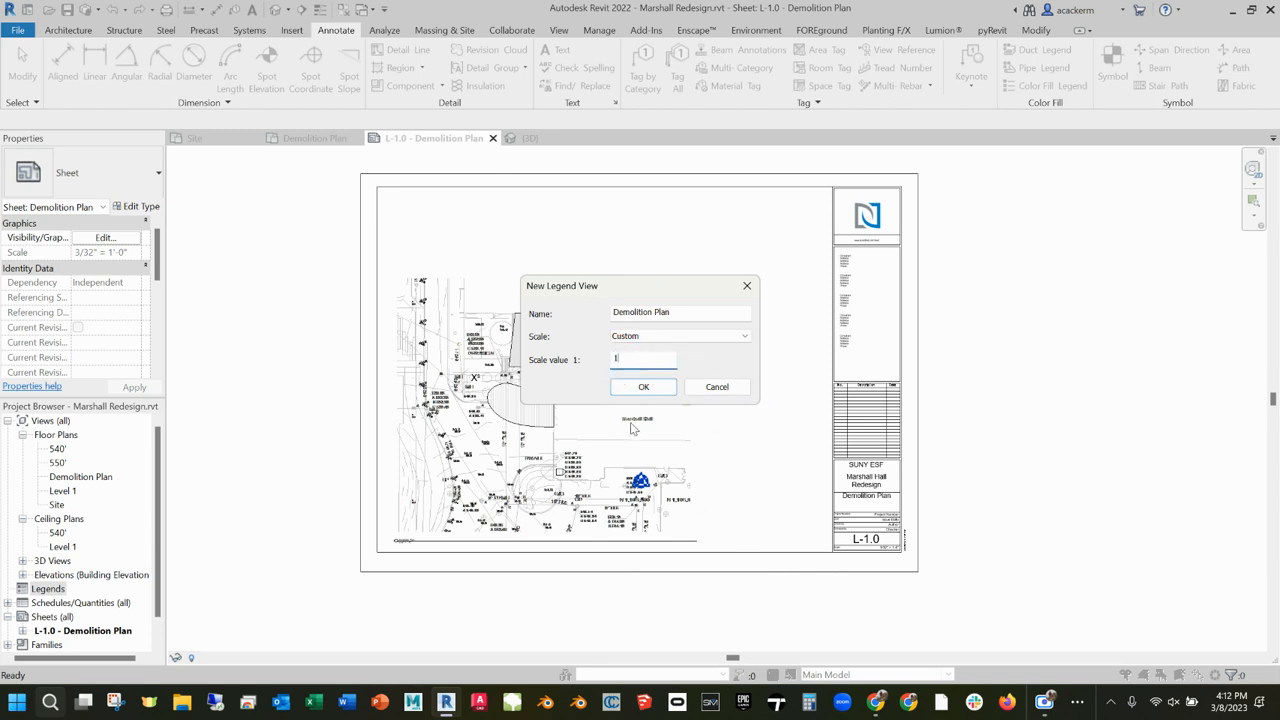
pyautogui.click(638, 389)
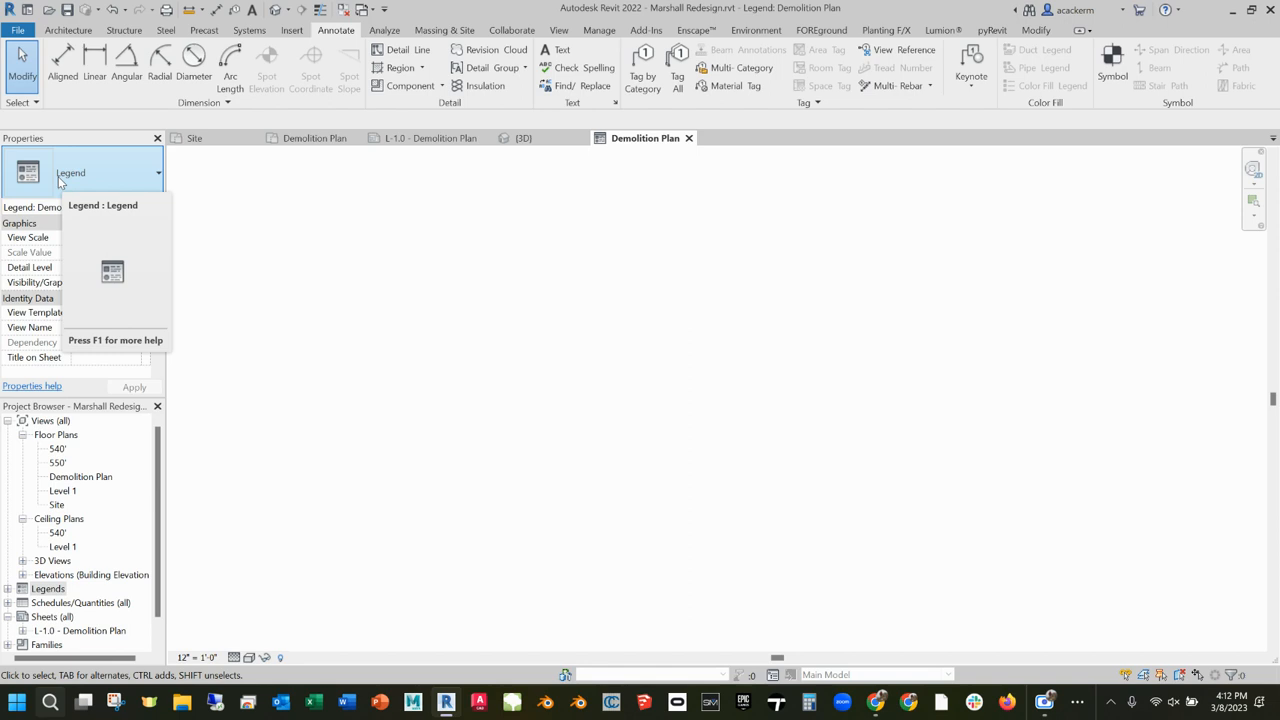
# - Create a rectangular filled region about 2'-2" wide and 1'-11" high in the legend view
pyautogui.click(400, 67)
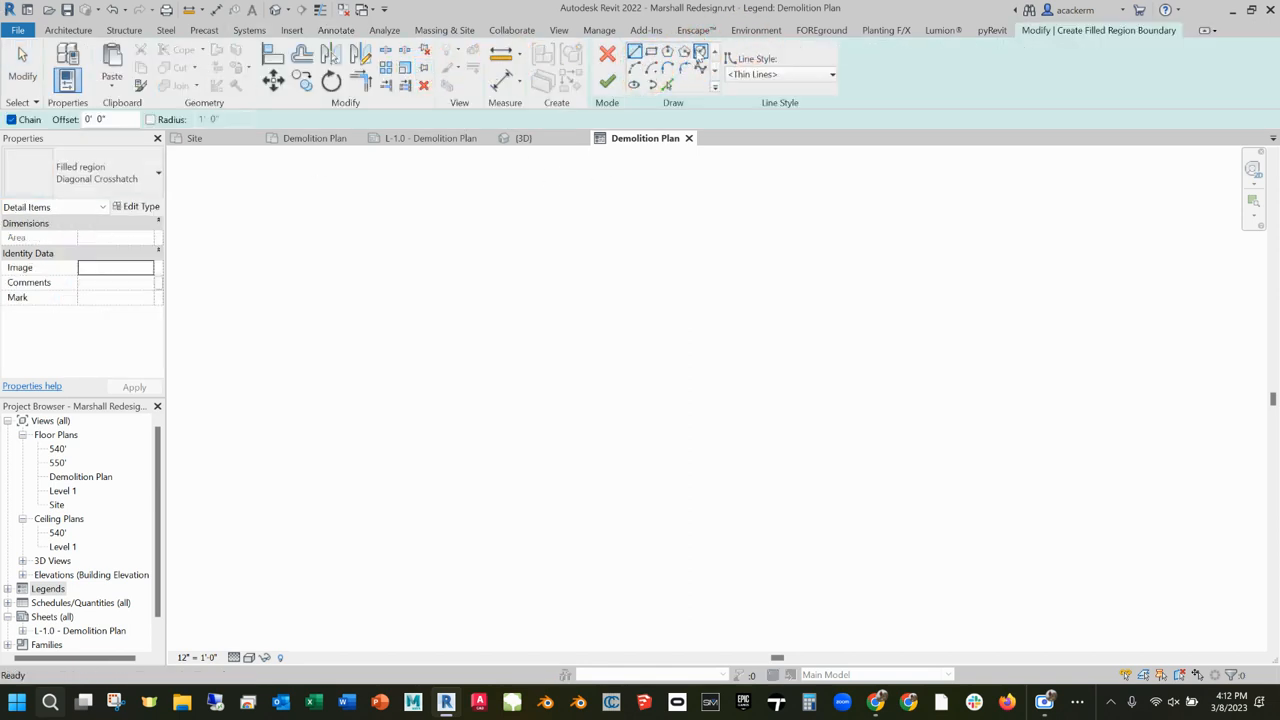
pyautogui.click(651, 52)
pyautogui.click(485, 310)
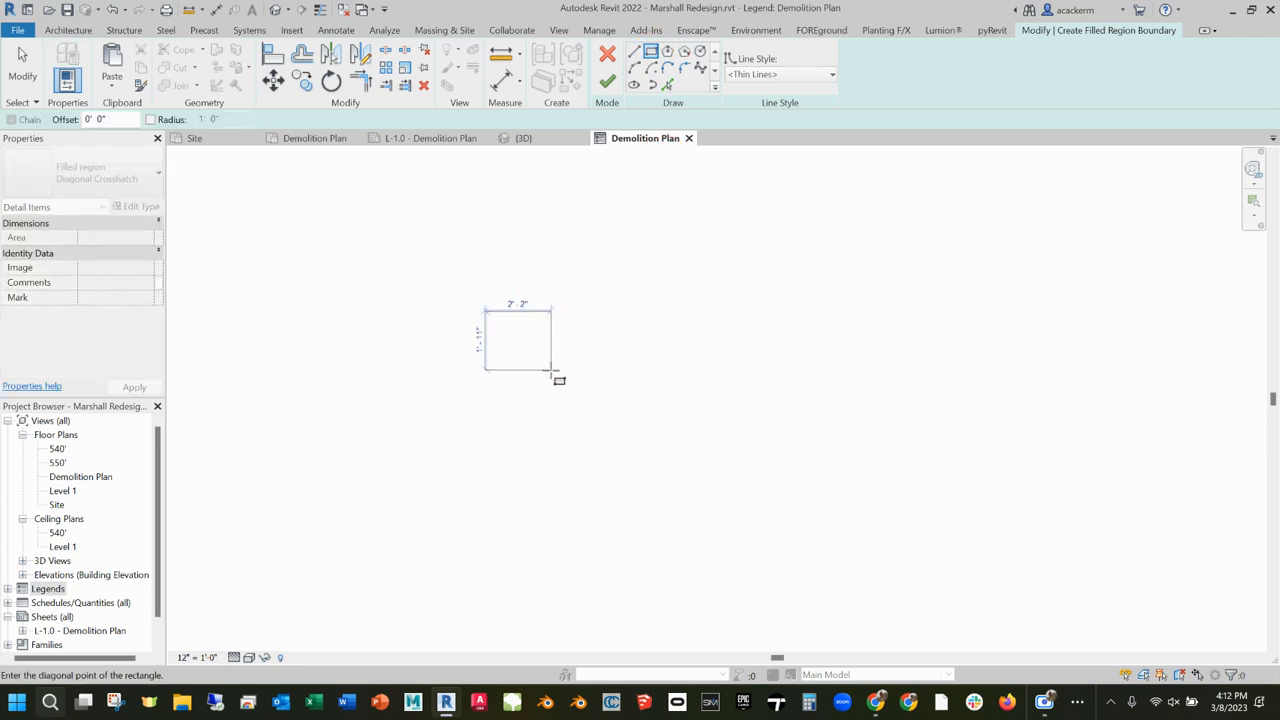
pyautogui.click(551, 370)
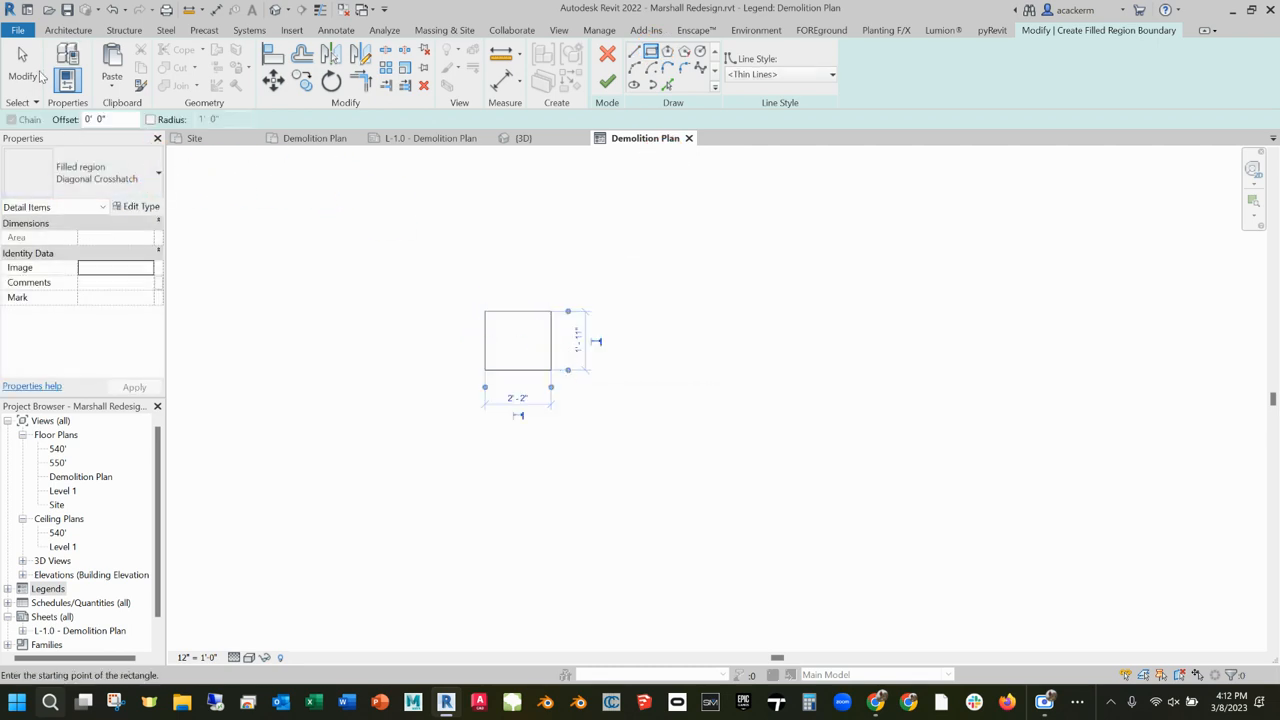
pyautogui.click(38, 76)
pyautogui.click(523, 311)
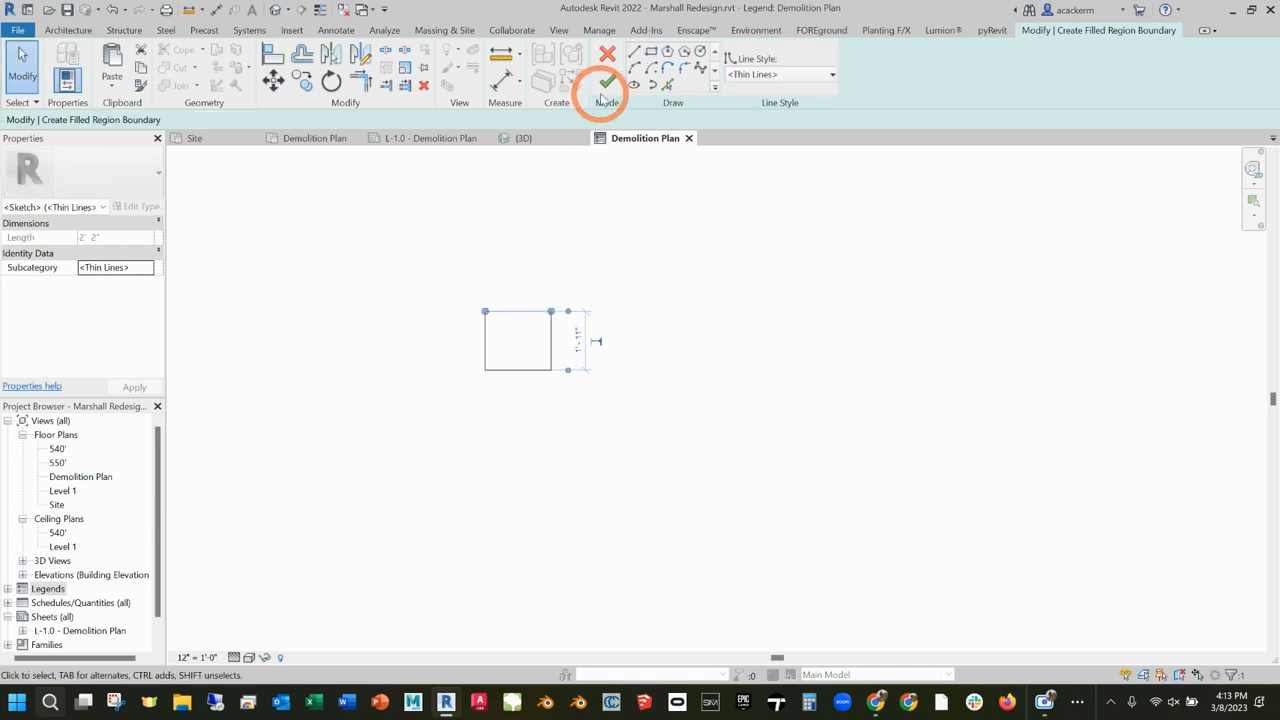
pyautogui.click(604, 88)
# - Change the legend rectangle's filled region type to Ortho Crosshatch FINE
pyautogui.click(143, 198)
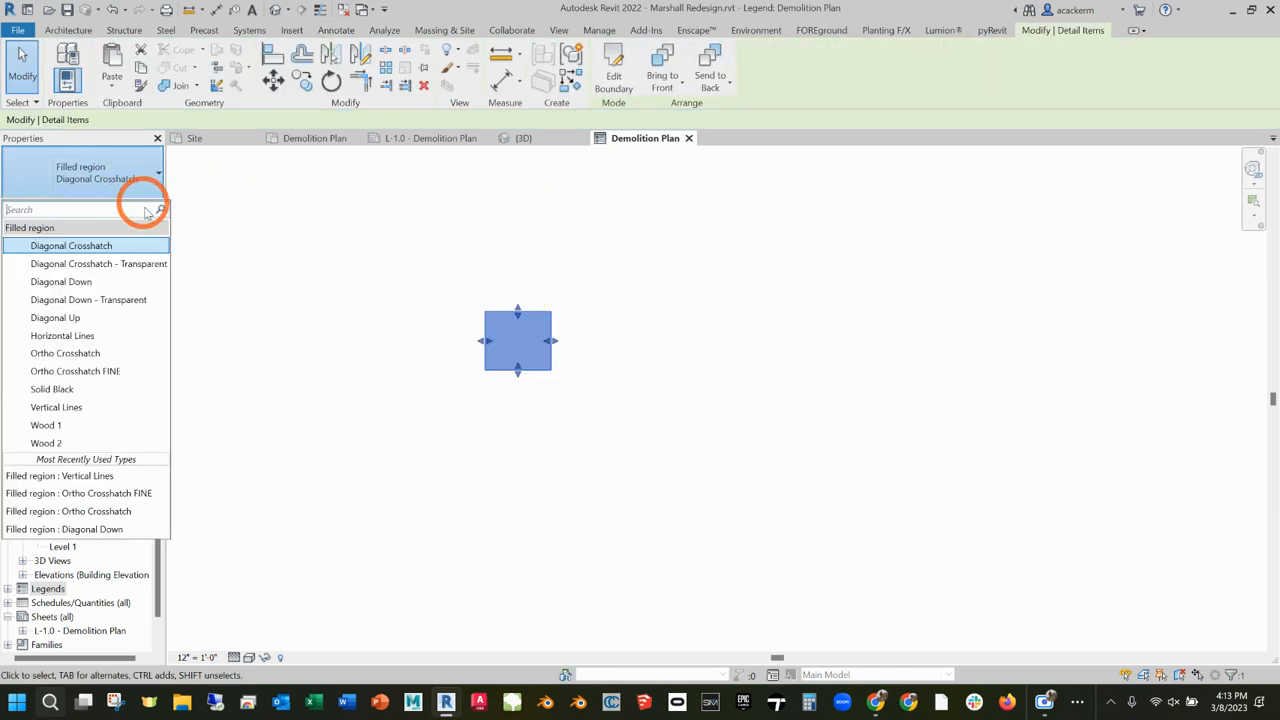
pyautogui.click(100, 371)
pyautogui.click(672, 251)
pyautogui.click(517, 332)
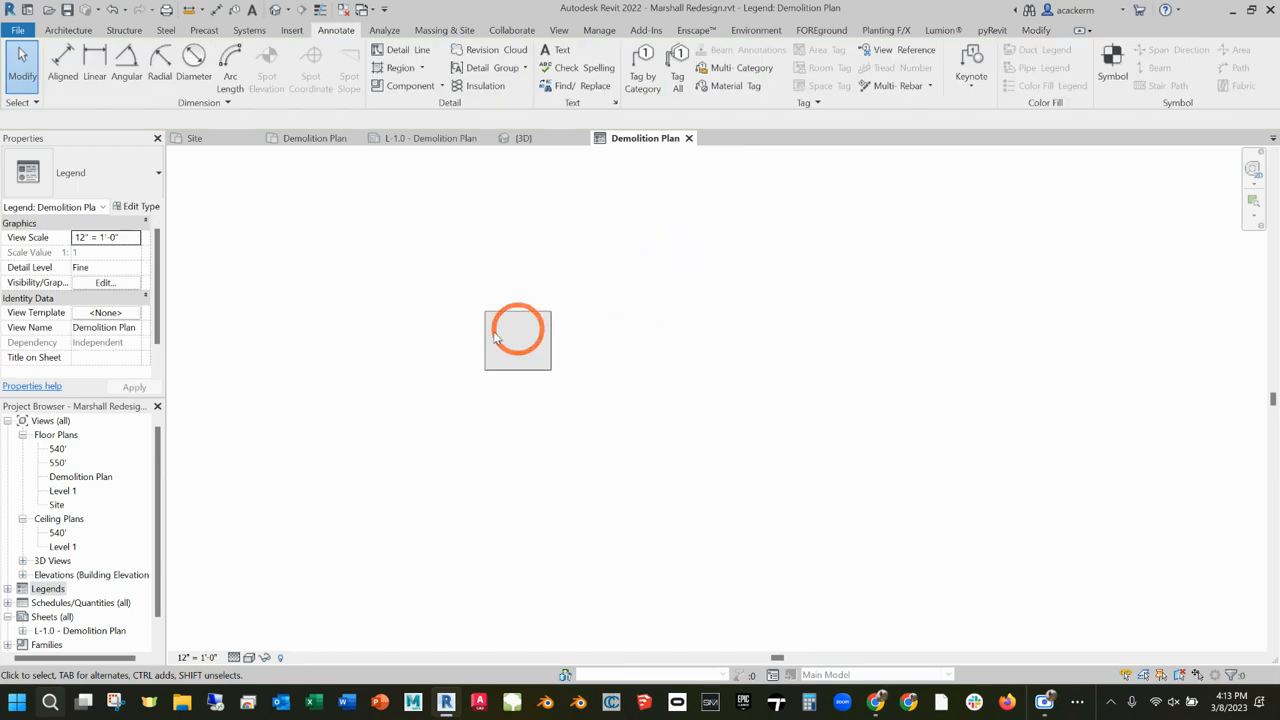
# - Place the Demolition Plan legend on sheet L-1.0 to the right of the plan, overlapping the title block
pyautogui.scroll(5, 510, 345)
pyautogui.click(602, 428)
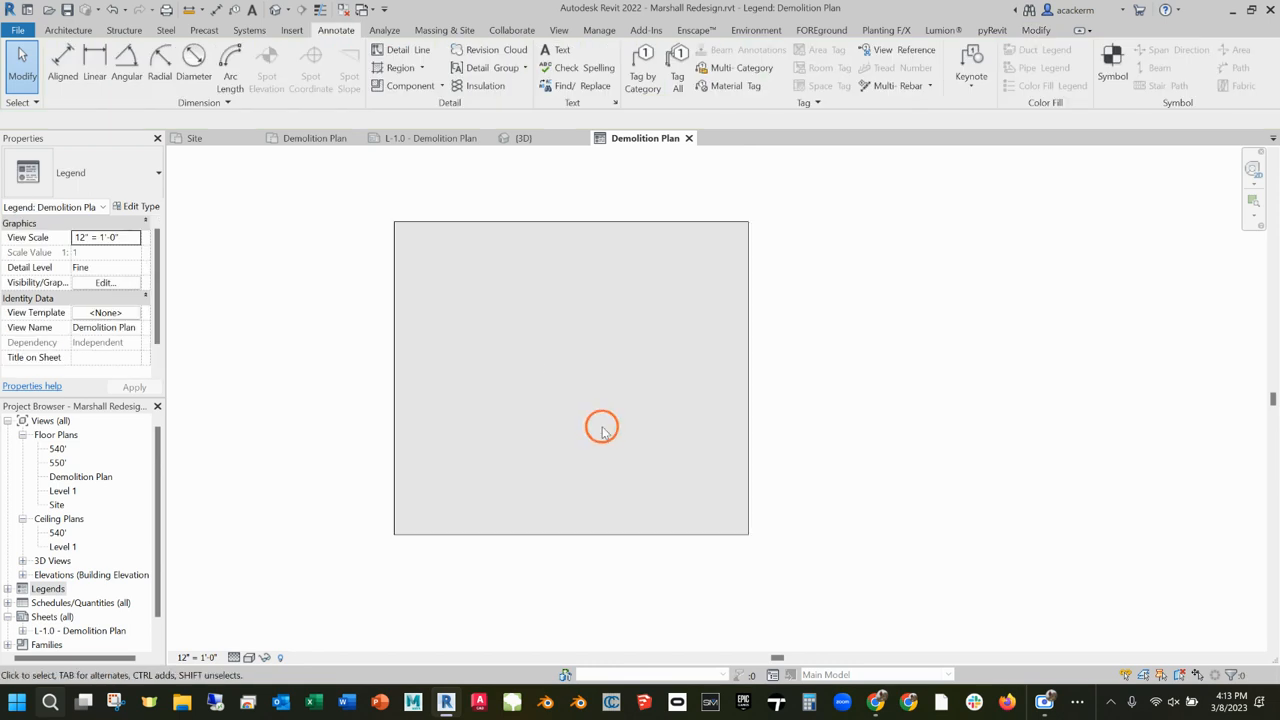
pyautogui.click(742, 358)
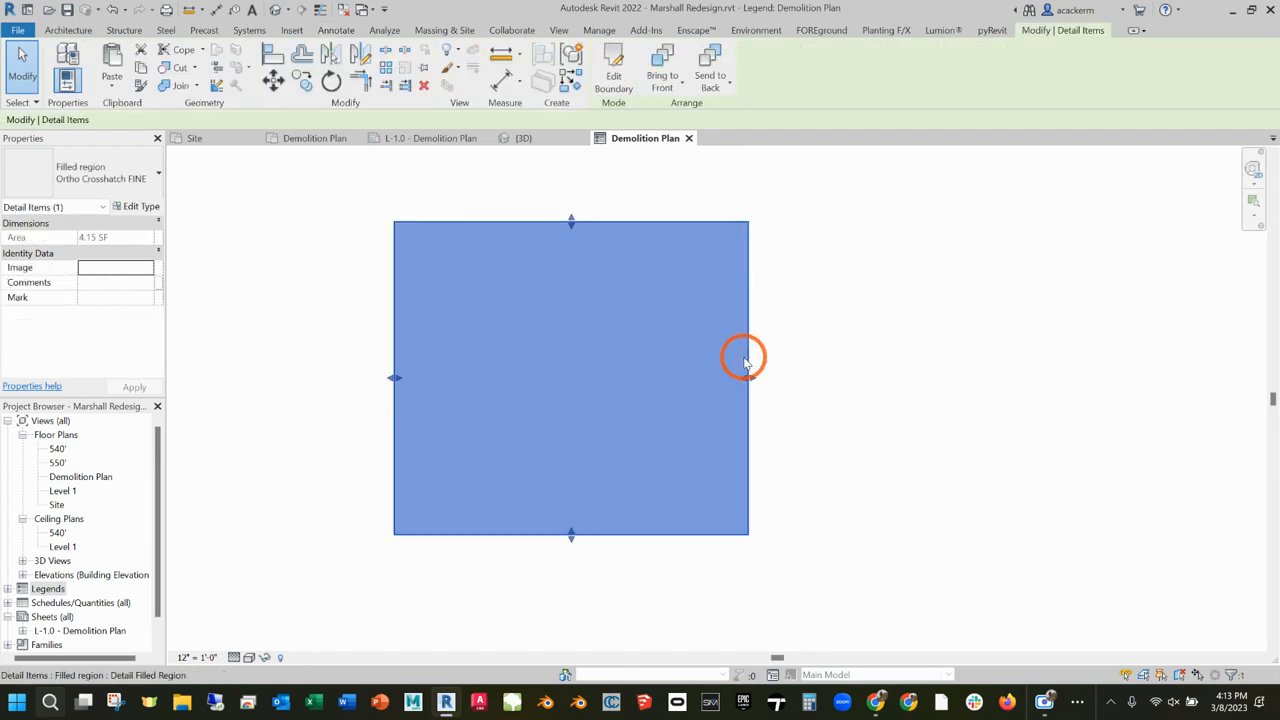
pyautogui.click(435, 135)
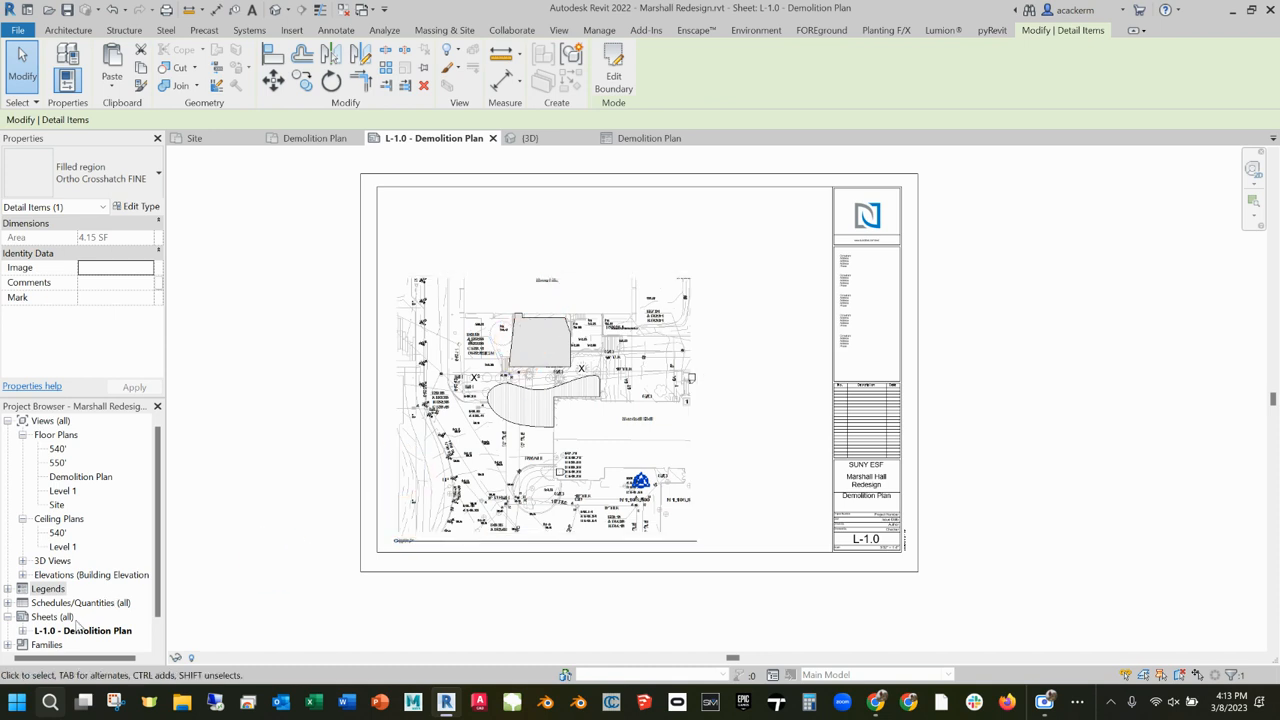
pyautogui.scroll(-1, 72, 601)
pyautogui.click(8, 576)
pyautogui.moveTo(35, 586); pyautogui.dragTo(758, 352)
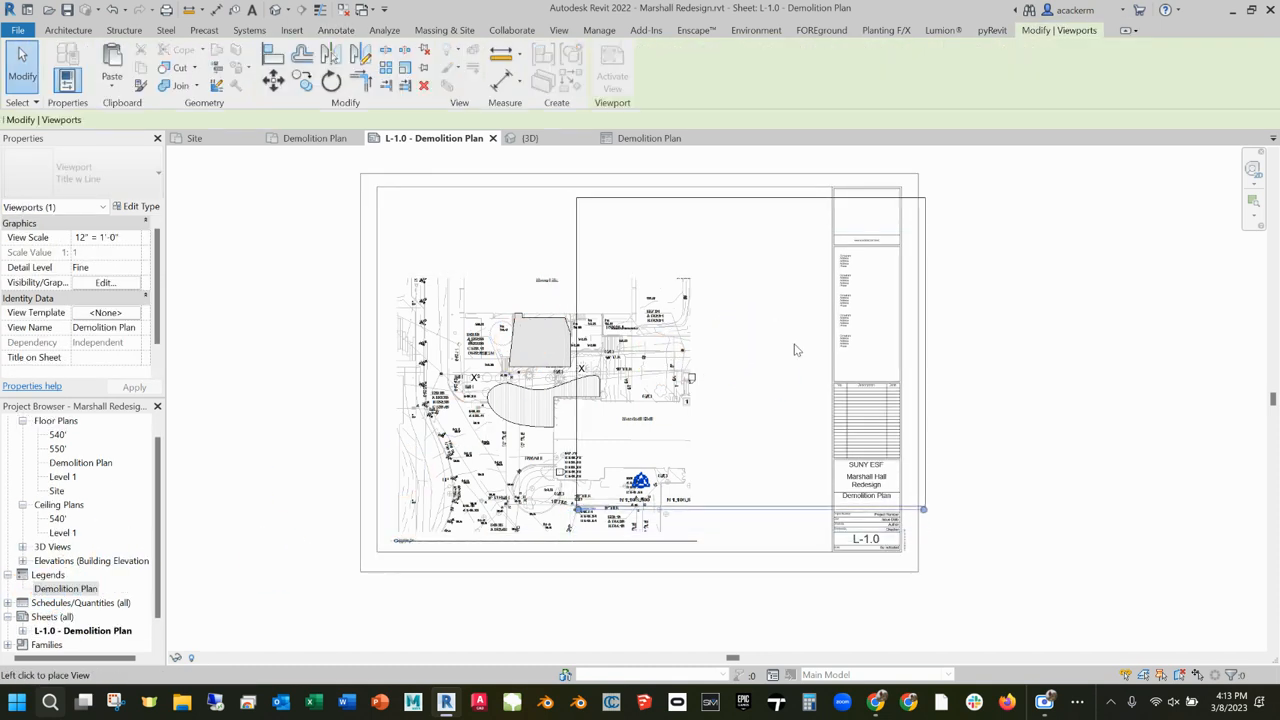
pyautogui.click(903, 348)
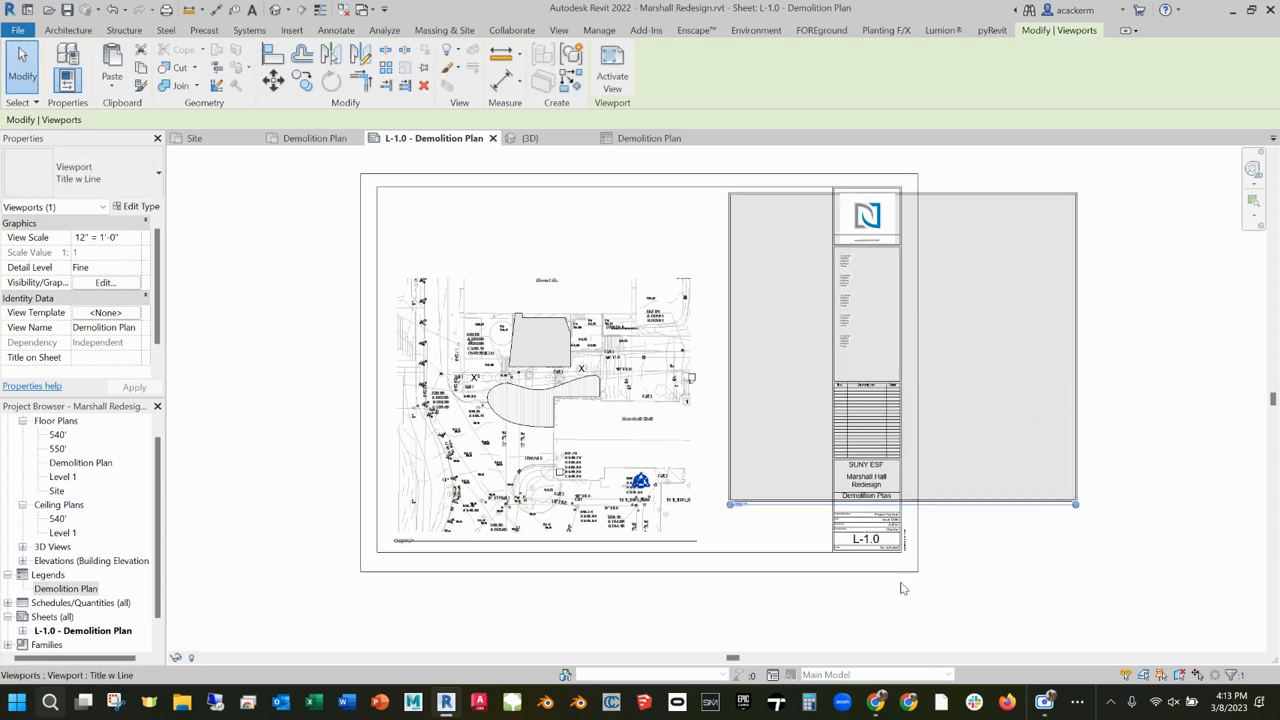
# - Activate the legend viewport on the sheet, set its view scale to 1/4" = 1'-0", and deactivate it
pyautogui.scroll(4, 760, 491)
pyautogui.scroll(-4, 752, 485)
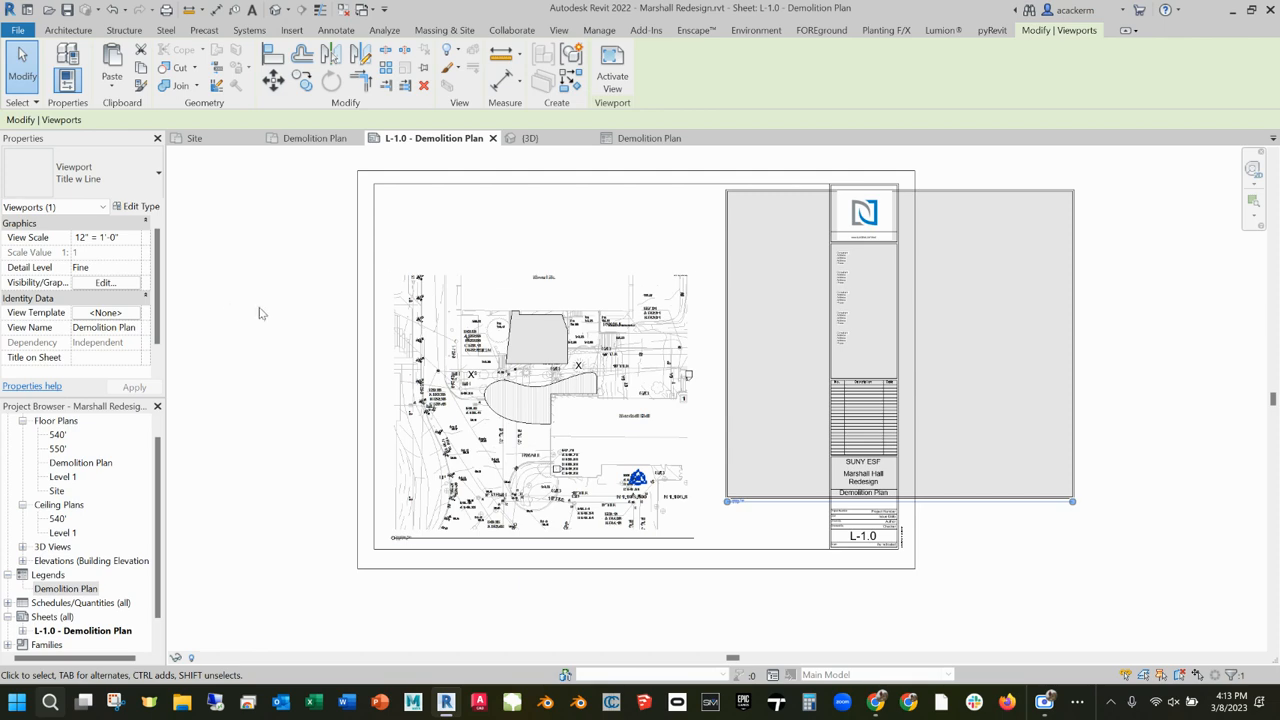
pyautogui.scroll(-3, 735, 503)
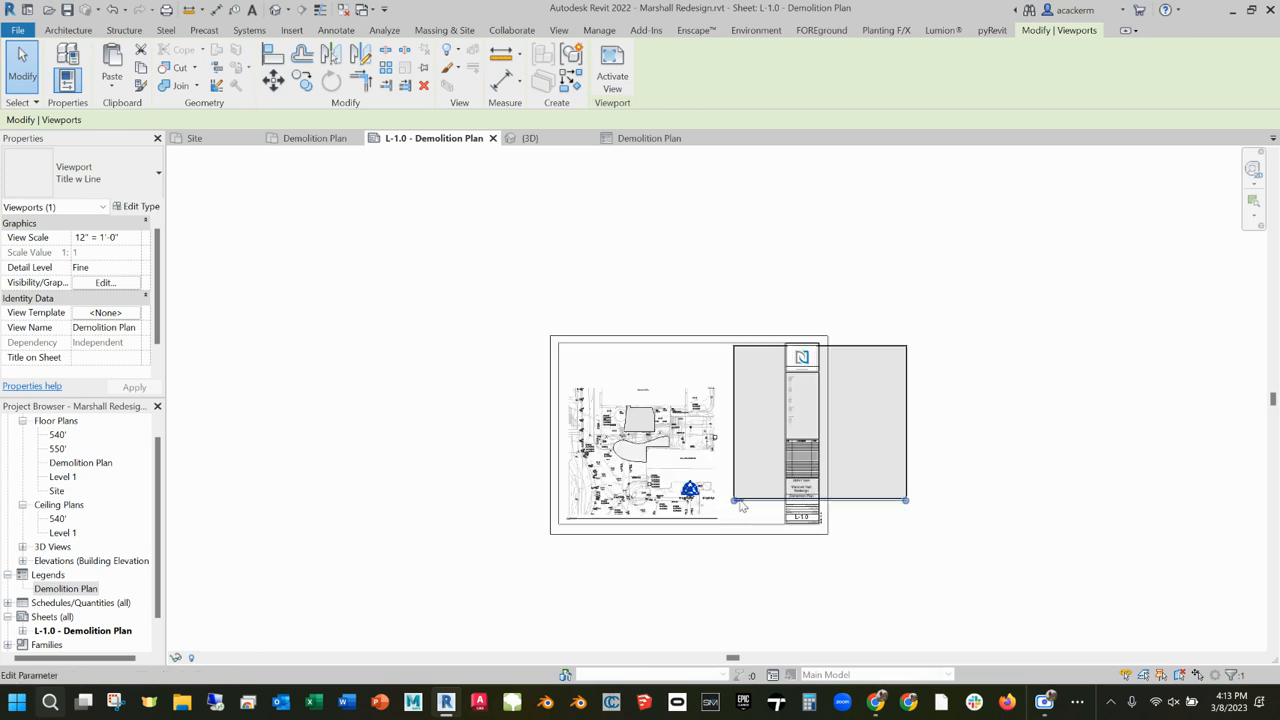
pyautogui.scroll(8, 741, 507)
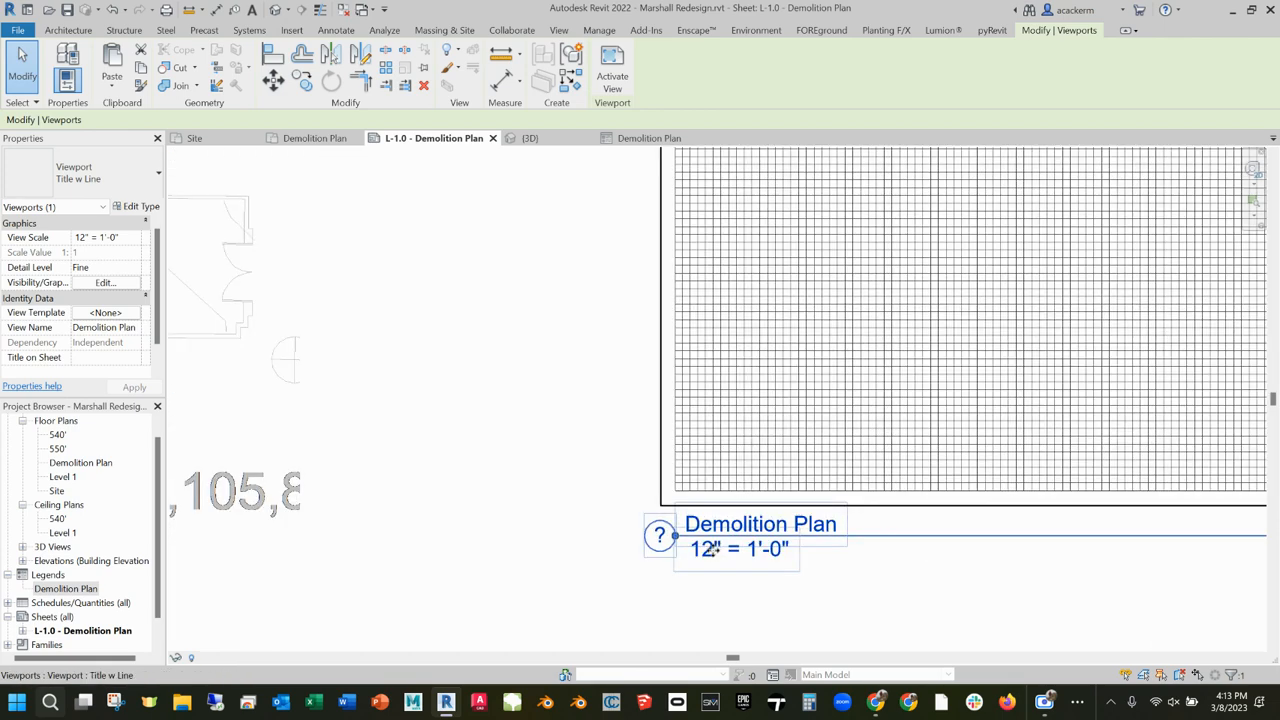
pyautogui.doubleClick(710, 549)
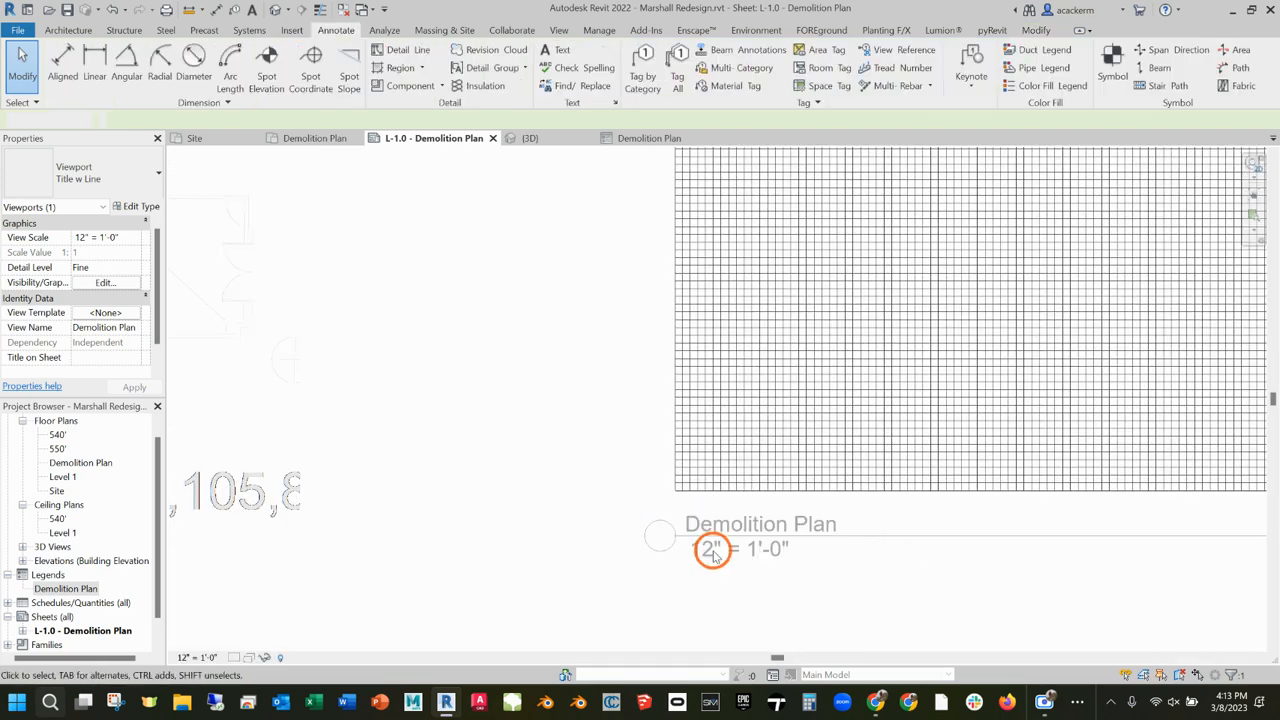
pyautogui.click(106, 237)
pyautogui.click(120, 237)
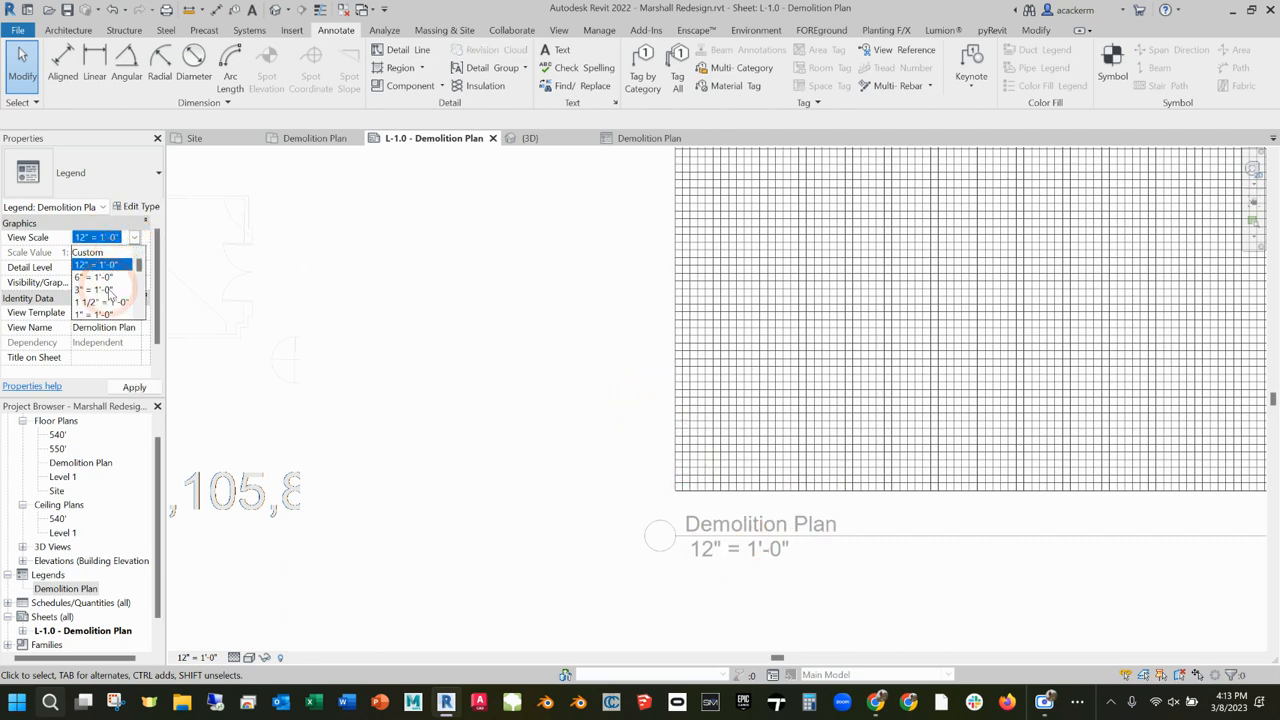
pyautogui.scroll(-2, 101, 310)
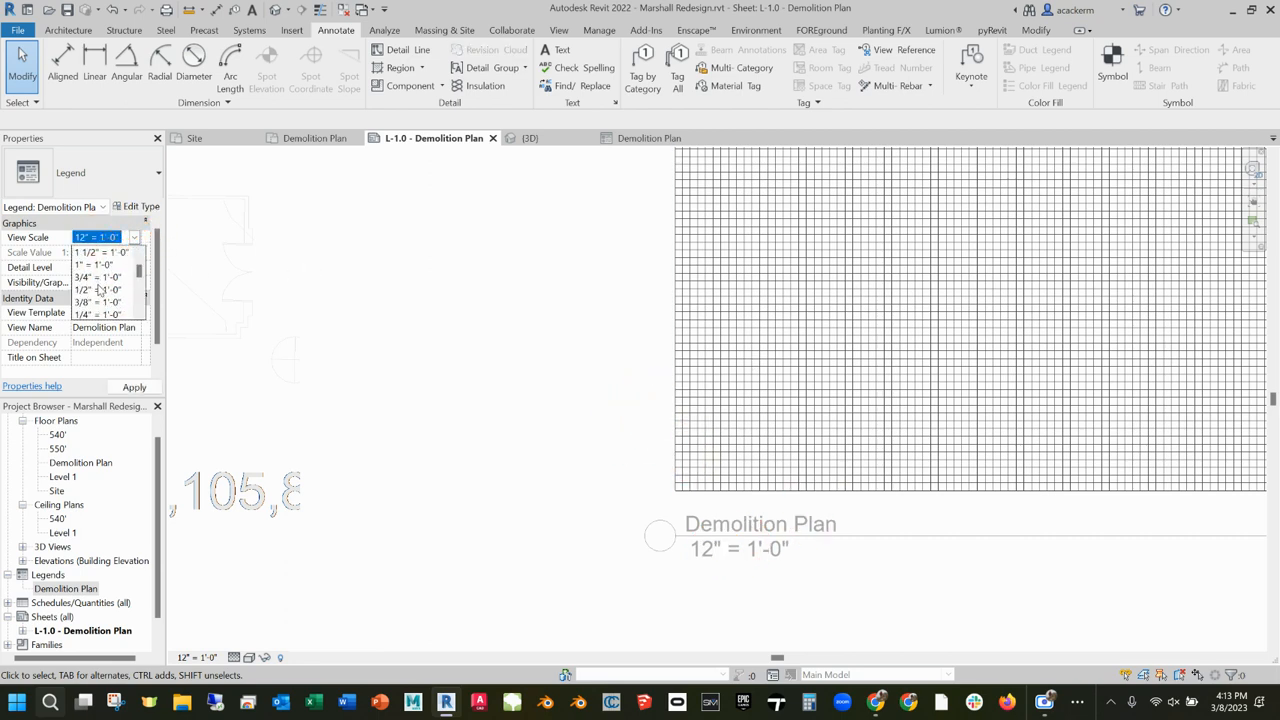
pyautogui.click(92, 314)
pyautogui.click(134, 387)
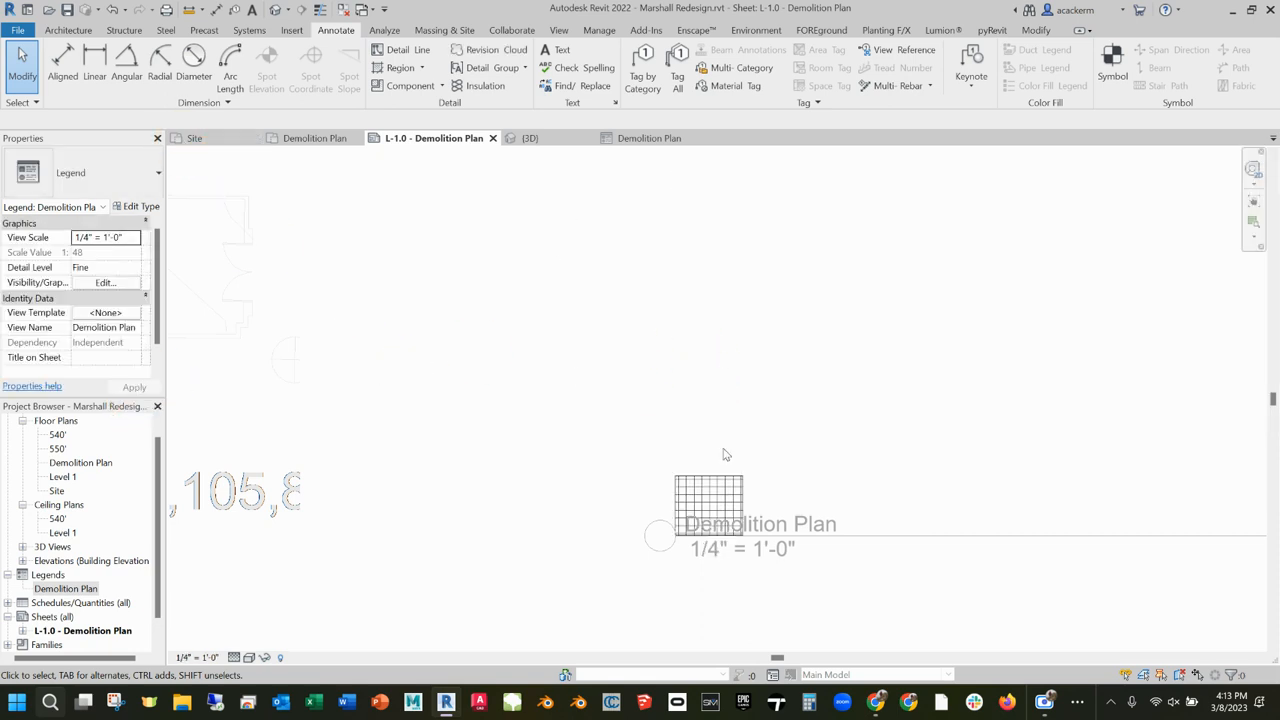
pyautogui.scroll(-6, 726, 455)
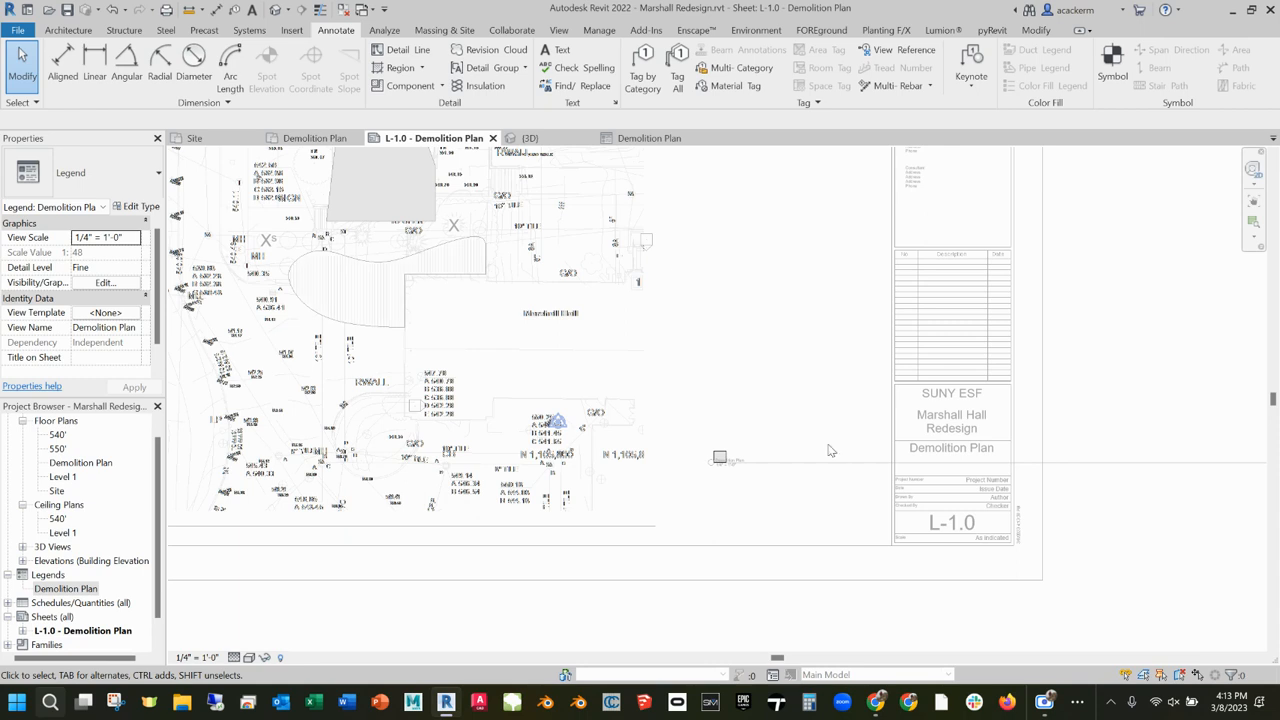
pyautogui.doubleClick(771, 557)
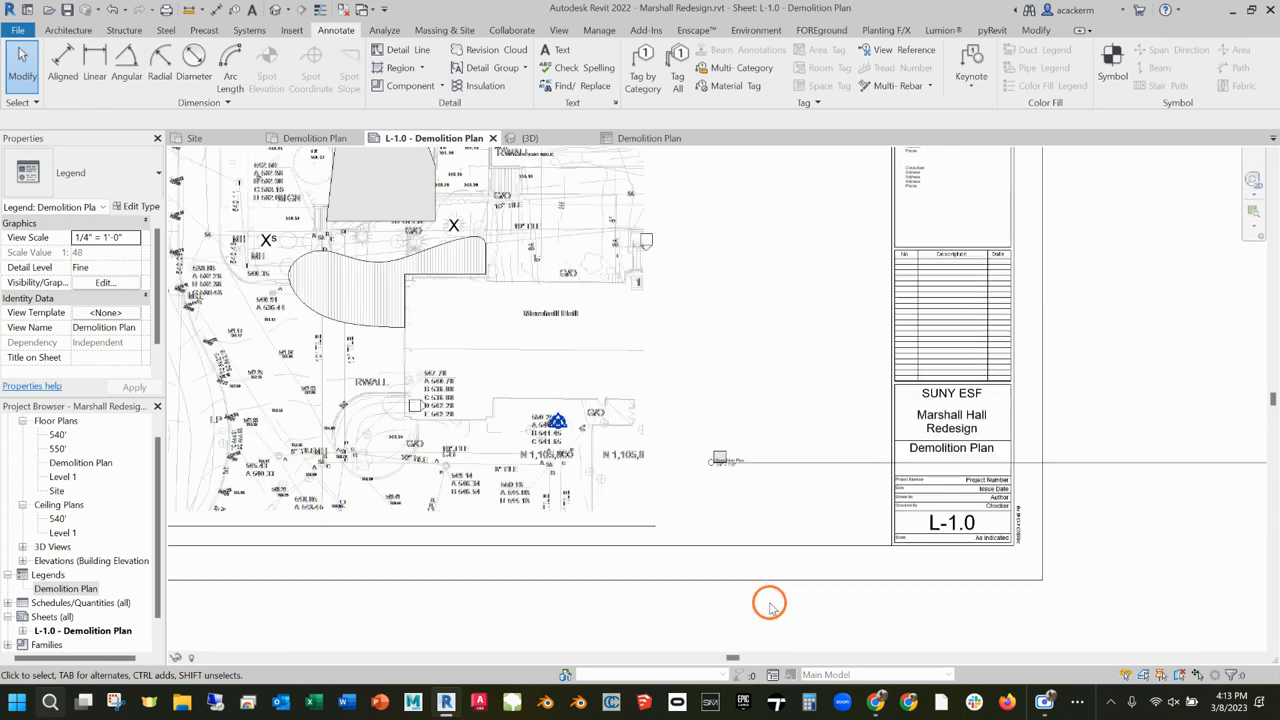
# - Shorten the legend viewport's title line on the sheet to roughly the width of its title text
pyautogui.click(730, 461)
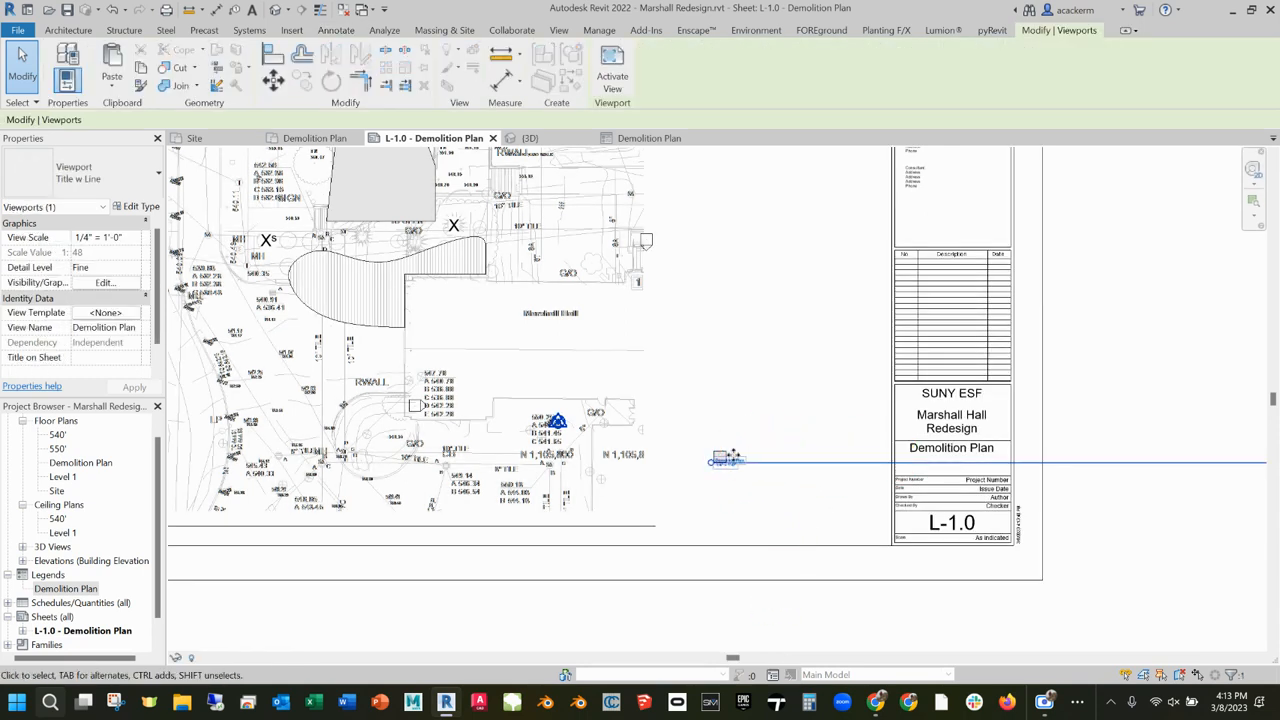
pyautogui.moveTo(720, 456); pyautogui.dragTo(1029, 464)
pyautogui.scroll(-4, 1029, 464)
pyautogui.moveTo(1171, 463); pyautogui.dragTo(1014, 461, button='middle')
pyautogui.scroll(5, 1089, 453)
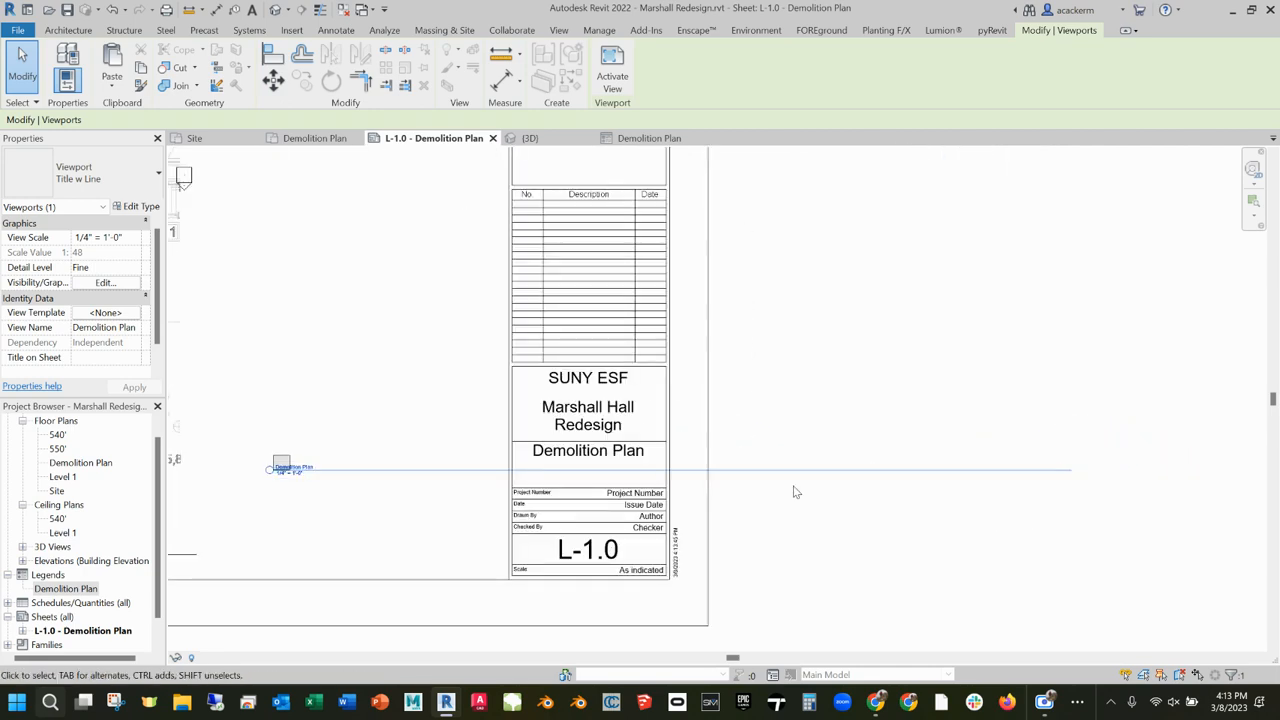
pyautogui.scroll(3, 276, 452)
pyautogui.click(320, 458)
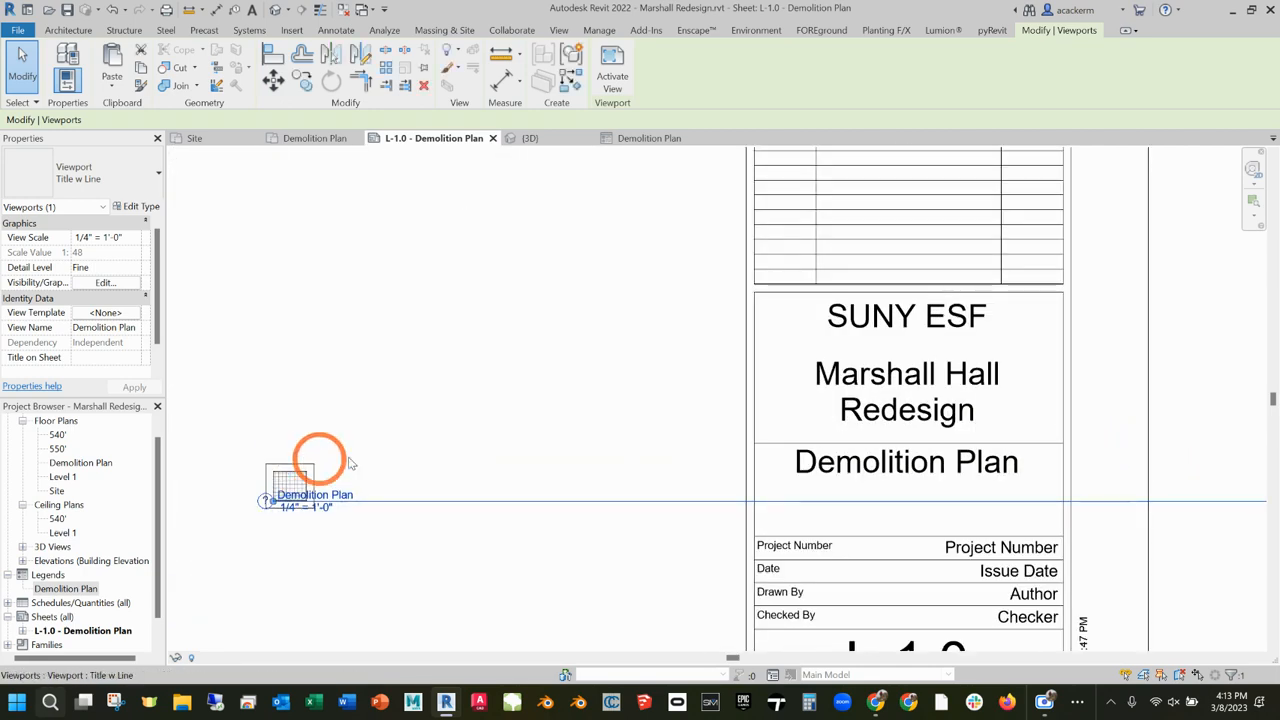
pyautogui.scroll(-6, 350, 463)
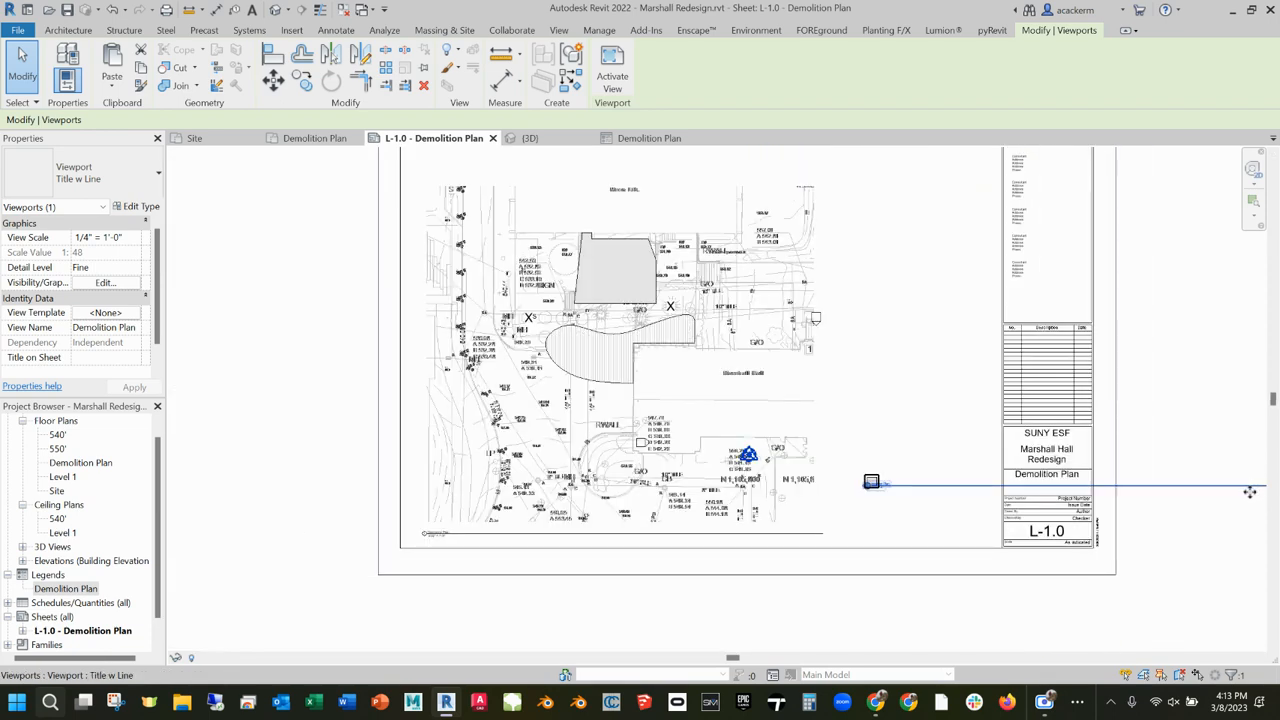
pyautogui.moveTo(1250, 492); pyautogui.dragTo(1100, 507)
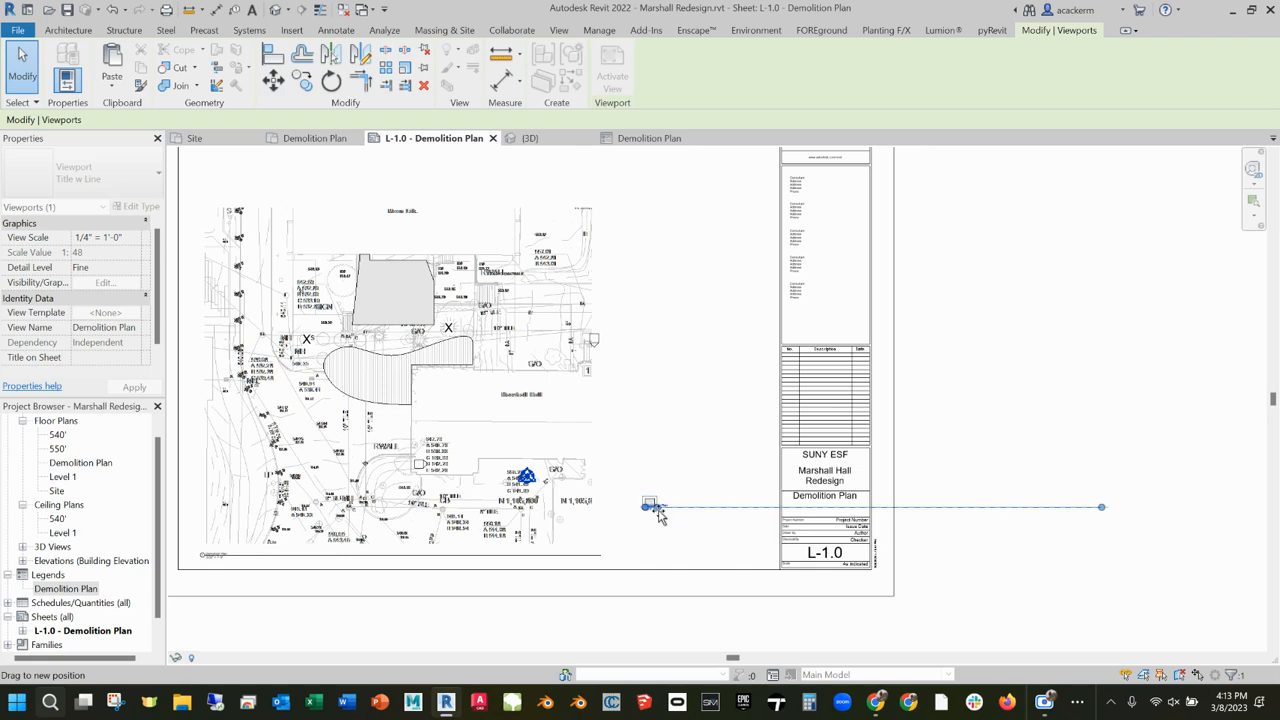
pyautogui.moveTo(672, 512); pyautogui.dragTo(672, 511)
pyautogui.scroll(8, 665, 508)
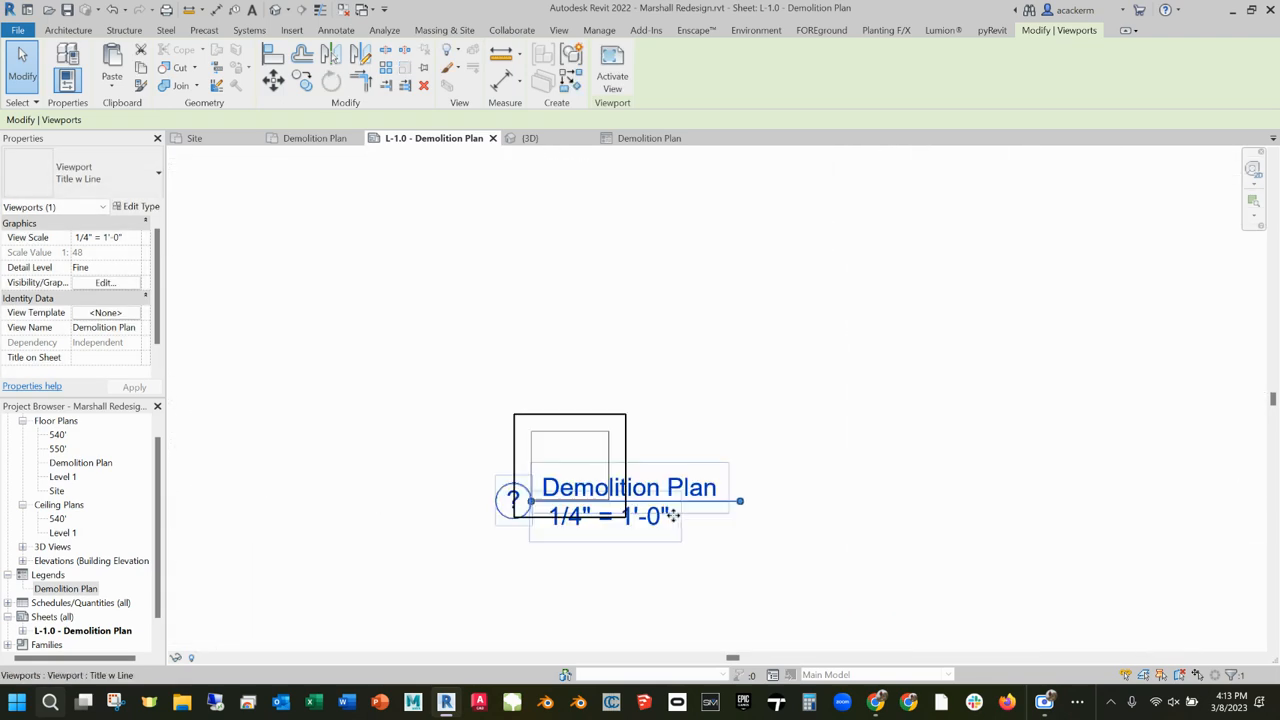
# - Move the legend's viewport title away from the hatch swatch to just outside the sheet's lower right corner
pyautogui.click(920, 475)
pyautogui.click(668, 485)
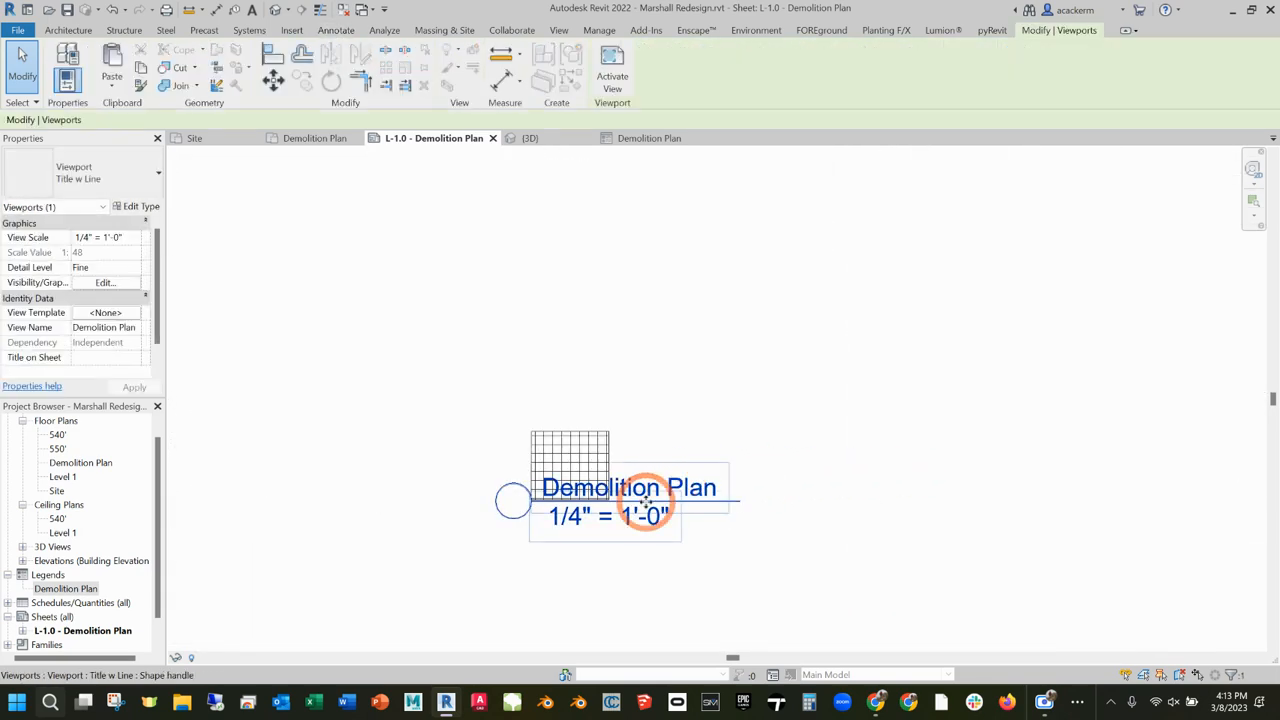
pyautogui.moveTo(641, 490); pyautogui.dragTo(1016, 610)
pyautogui.scroll(-6, 833, 523)
pyautogui.scroll(-2, 834, 524)
pyautogui.click(1265, 519)
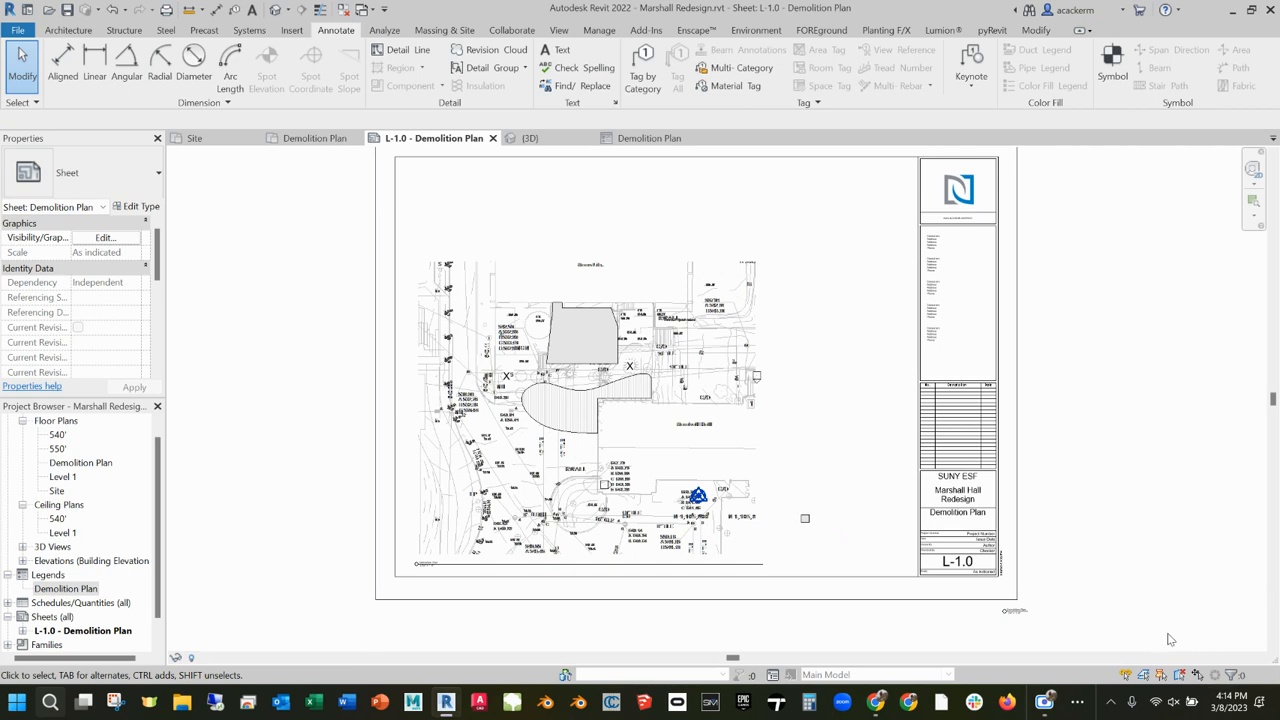
# - Move the legend viewport slightly upward in the free space between the plan and the title block
pyautogui.click(805, 519)
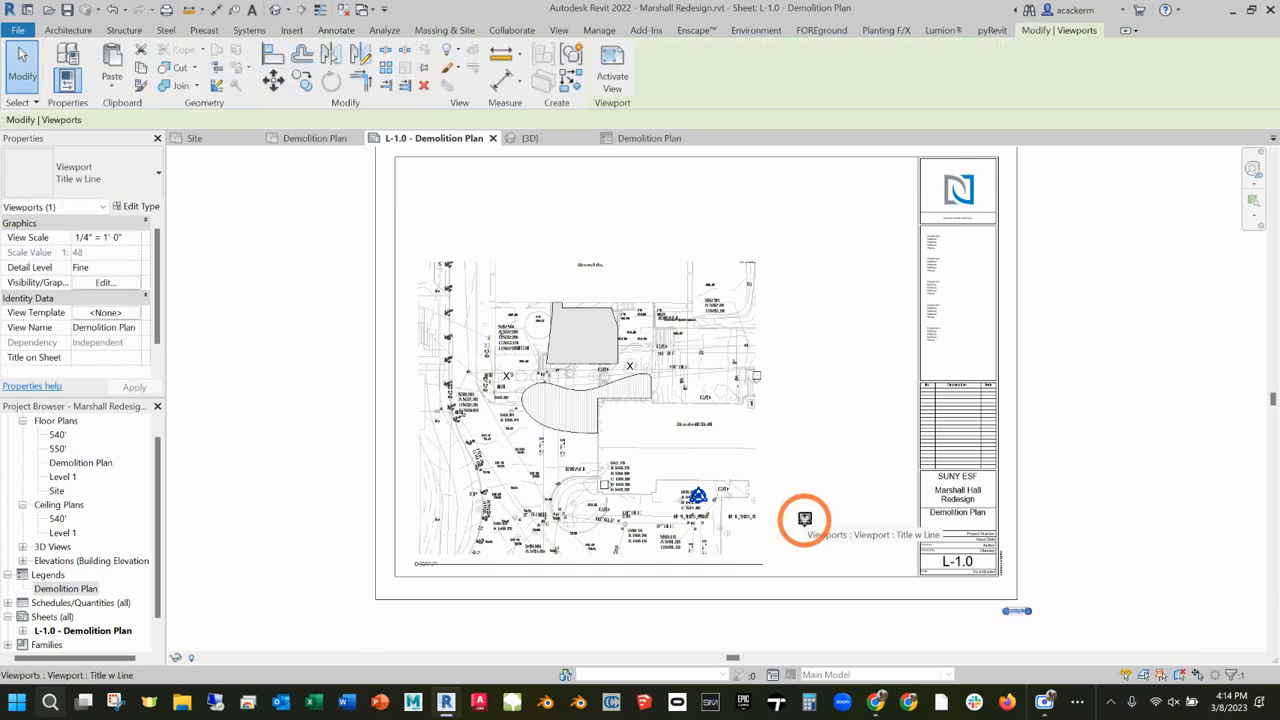
pyautogui.moveTo(805, 519); pyautogui.dragTo(795, 273)
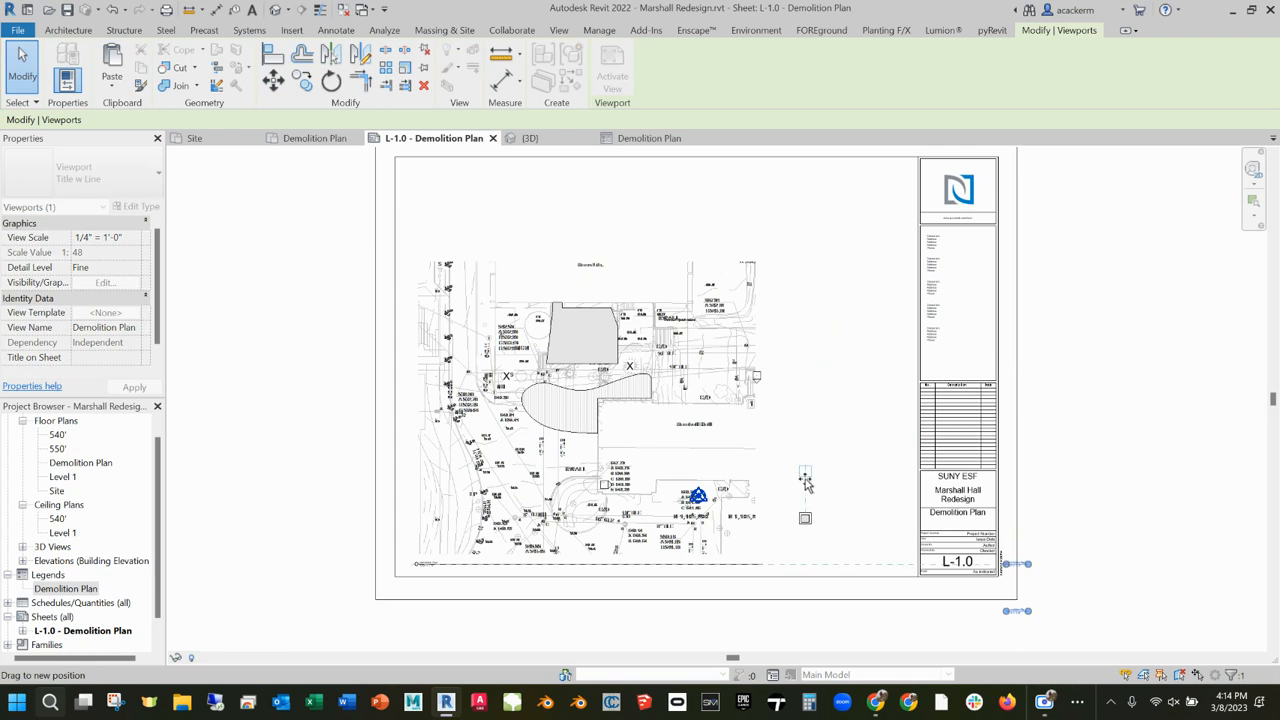
pyautogui.moveTo(805, 492); pyautogui.dragTo(805, 489)
# - Move the legend's viewport title farther to the right, completely outside the sheet border
pyautogui.click(1037, 566)
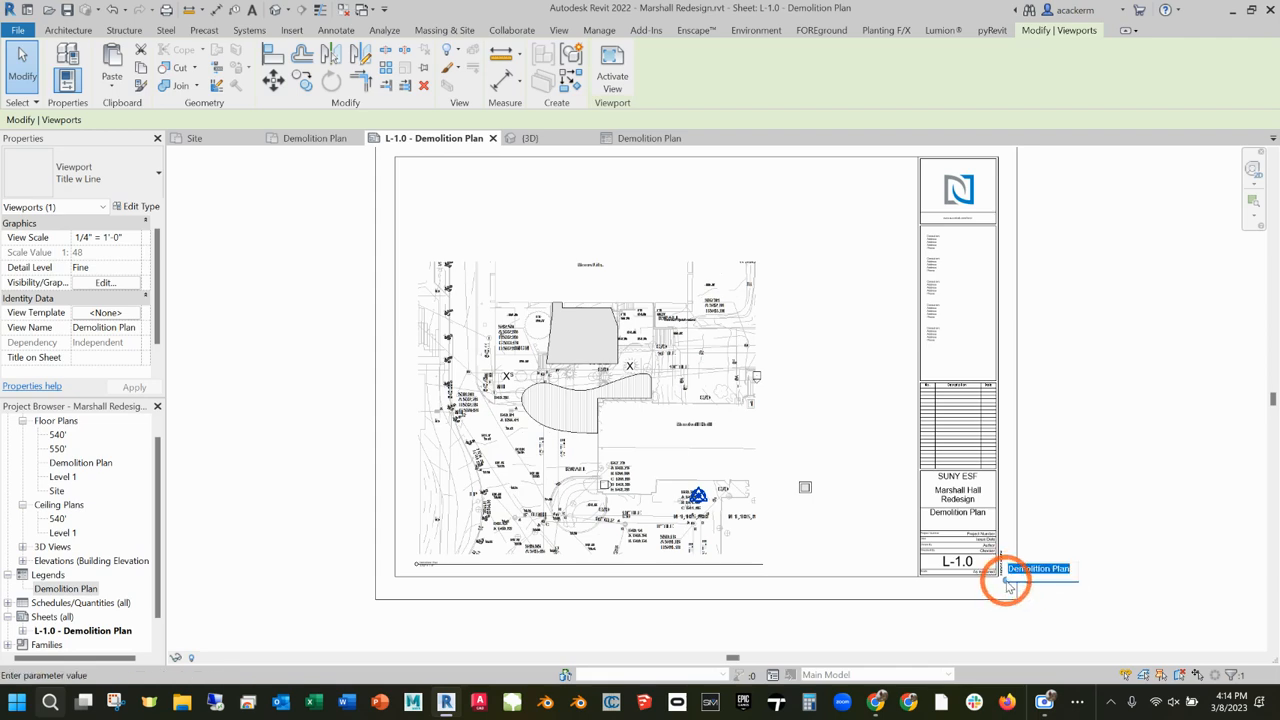
pyautogui.scroll(5, 1046, 580)
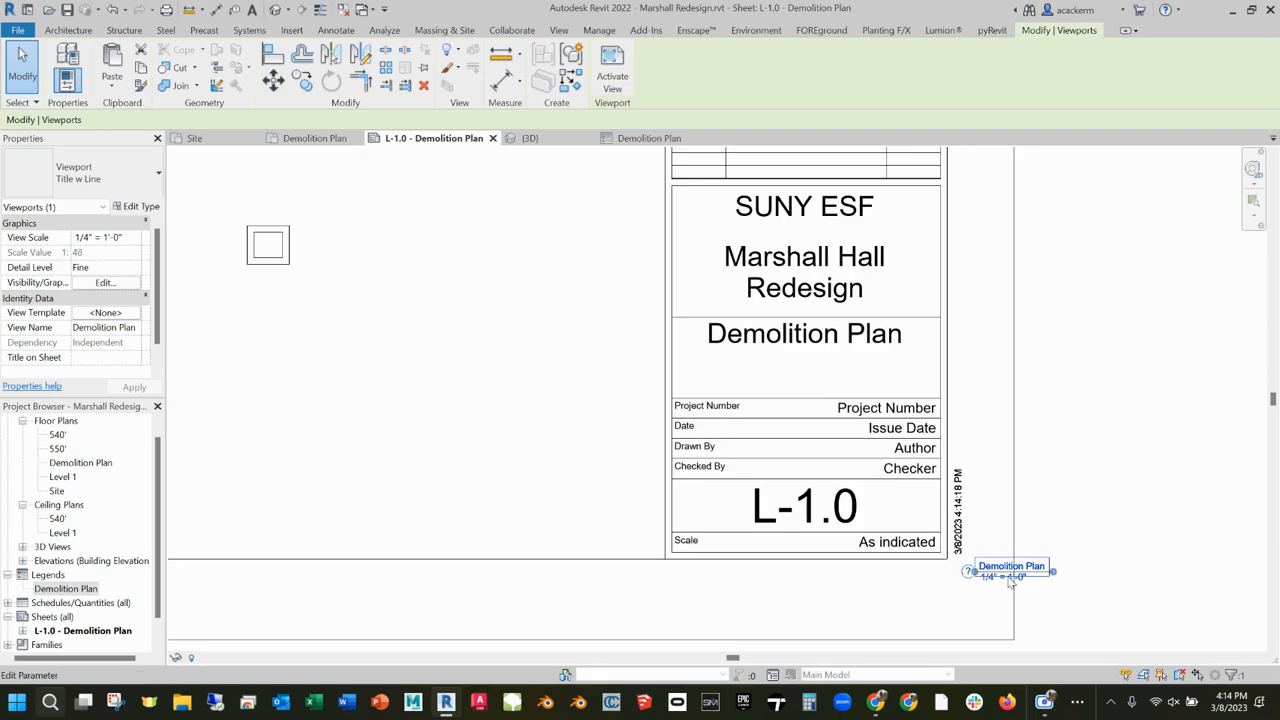
pyautogui.click(970, 574)
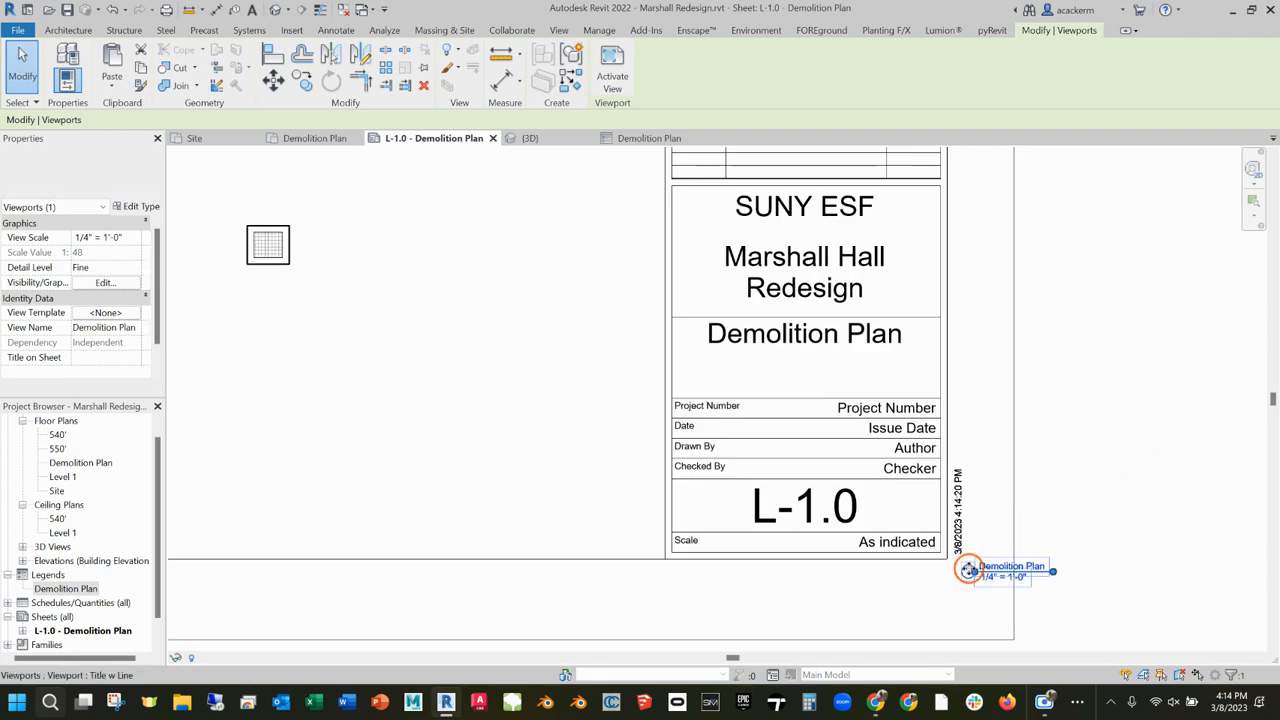
pyautogui.click(1076, 570)
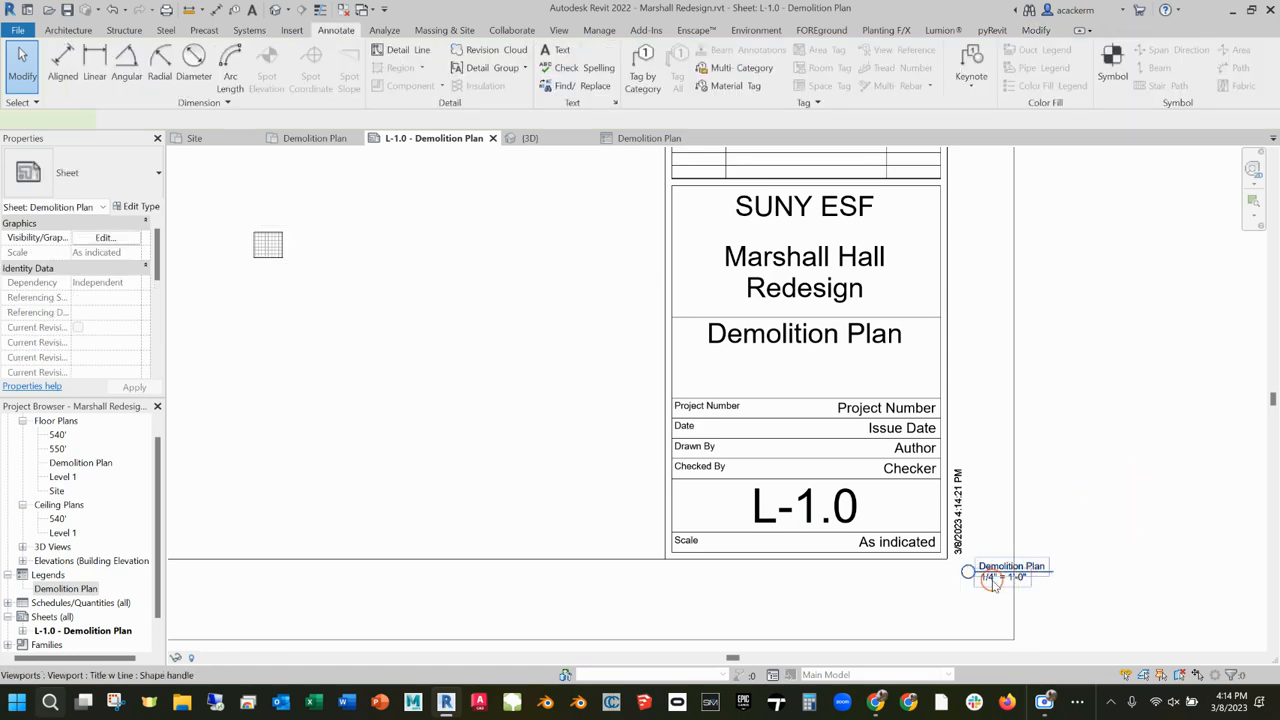
pyautogui.click(982, 574)
pyautogui.moveTo(973, 571); pyautogui.dragTo(1218, 478)
pyautogui.click(1157, 562)
pyautogui.scroll(-4, 1060, 511)
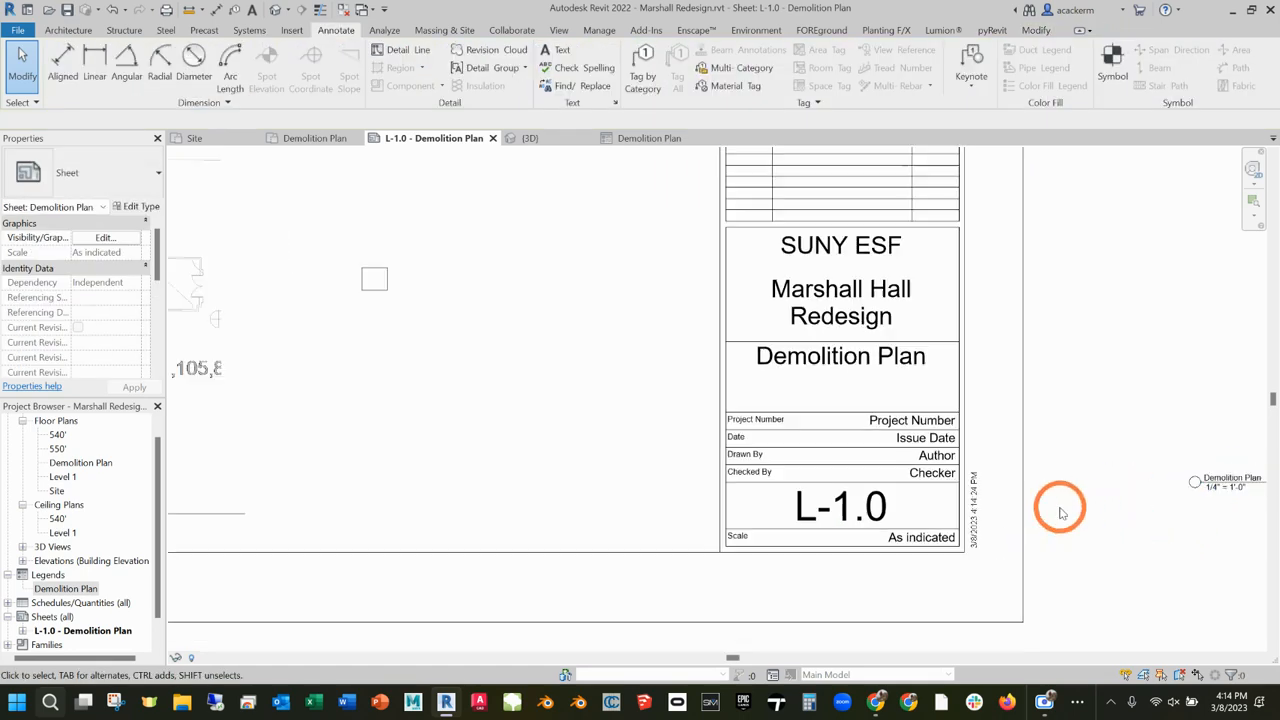
# - Return to the Demolition Plan legend view with the crosshatched rectangle in view
pyautogui.scroll(2, 645, 403)
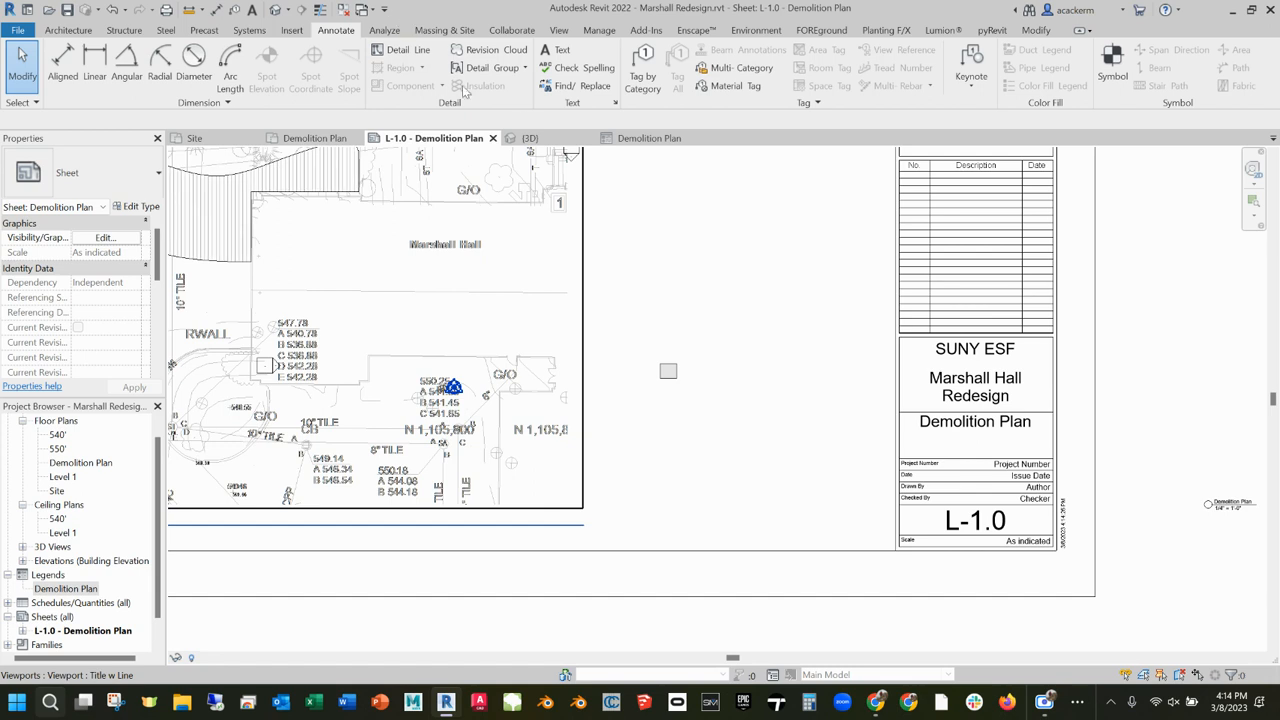
pyautogui.click(645, 138)
pyautogui.click(580, 331)
pyautogui.scroll(-2, 526, 206)
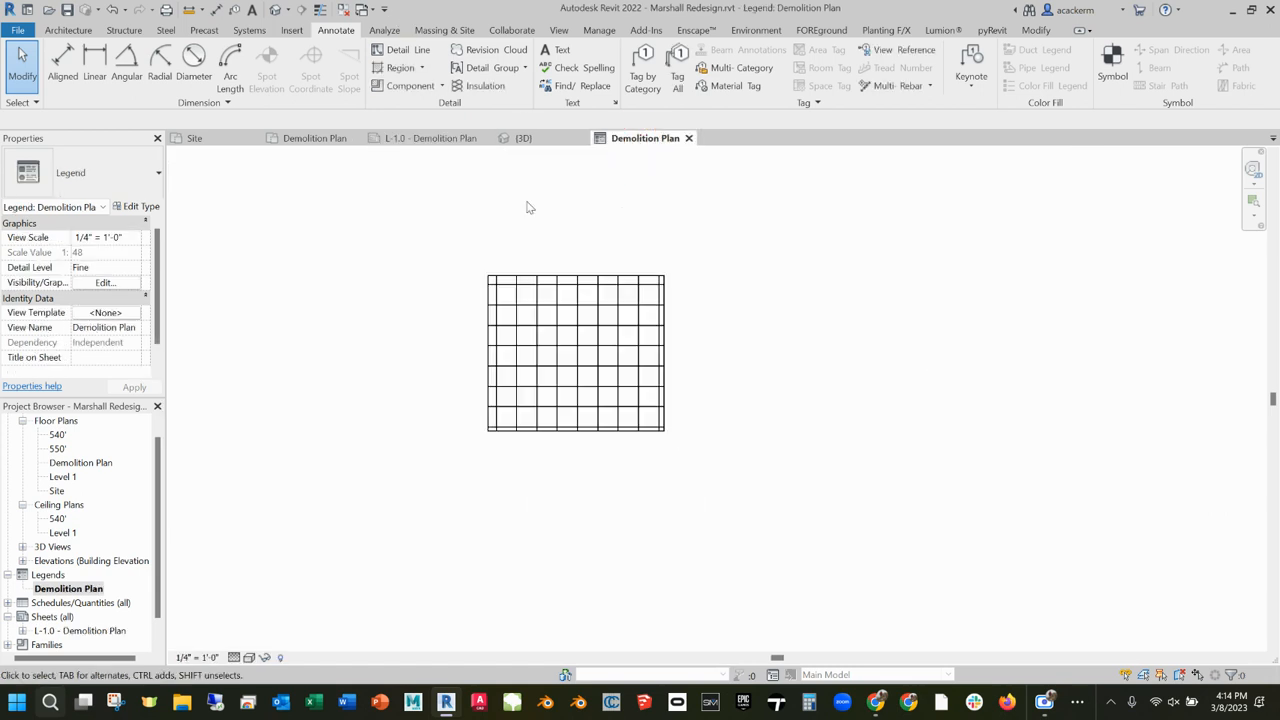
pyautogui.click(400, 67)
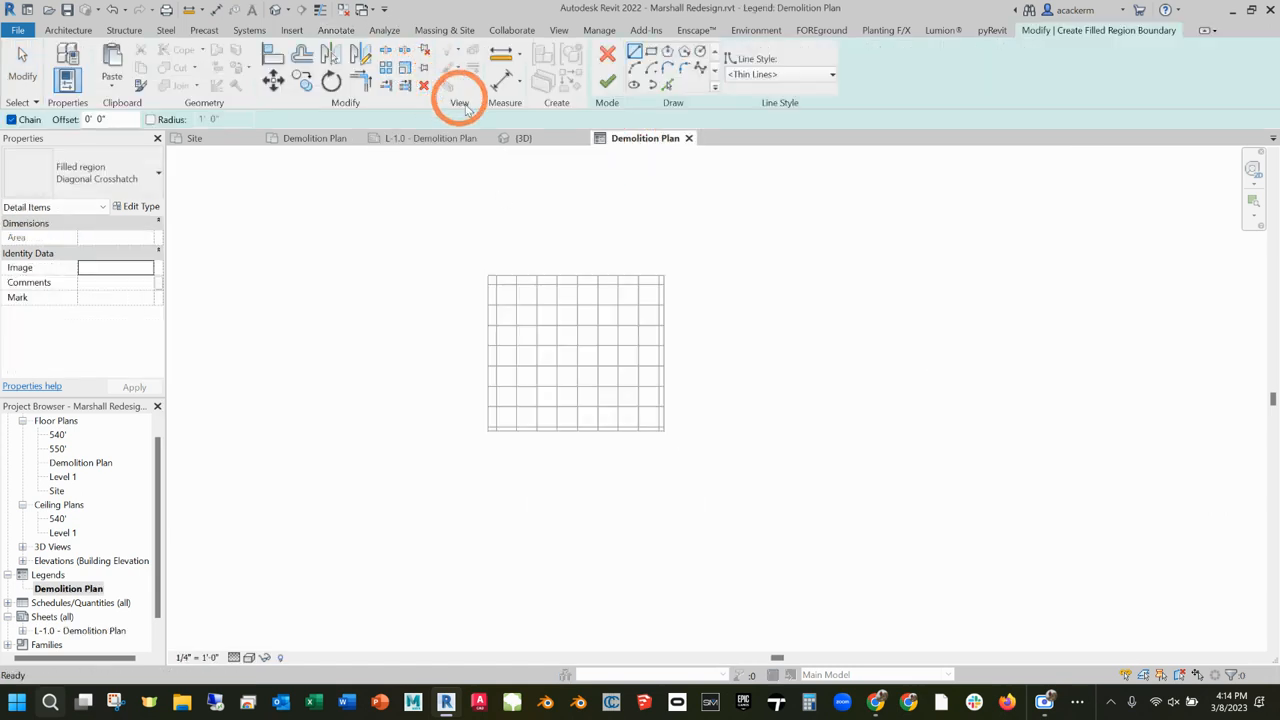
pyautogui.click(594, 263)
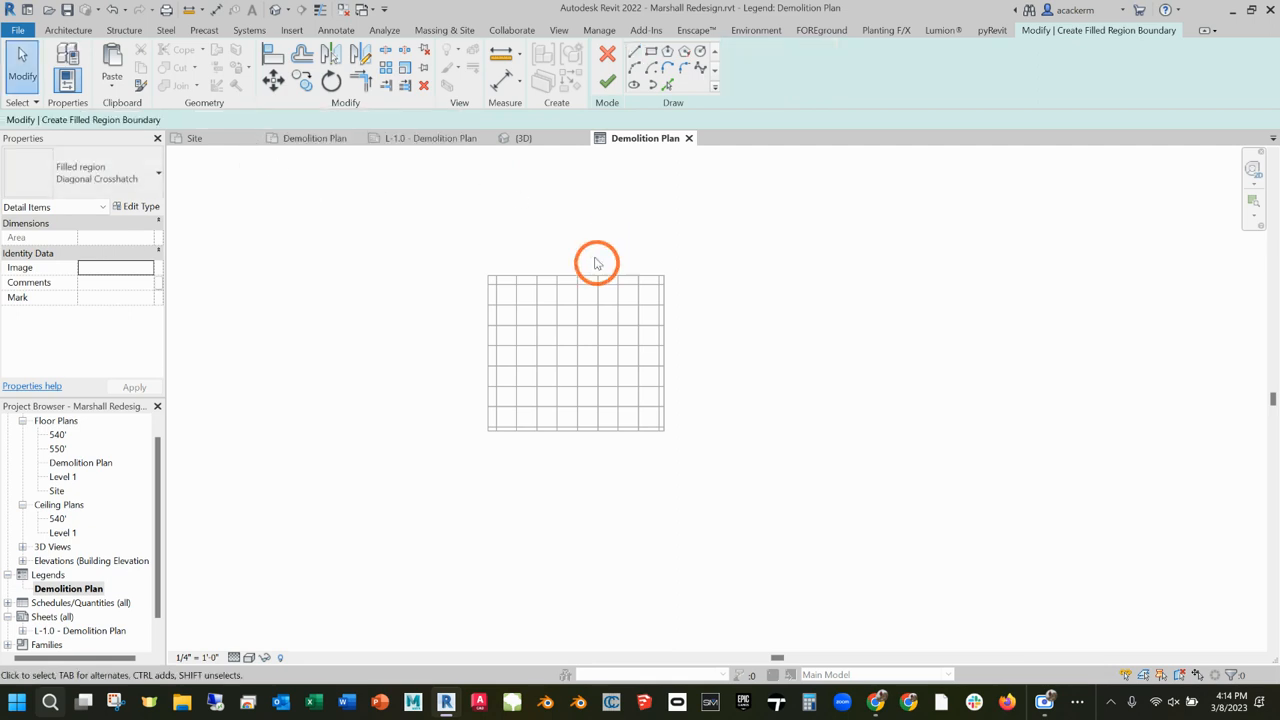
pyautogui.click(607, 52)
pyautogui.click(640, 157)
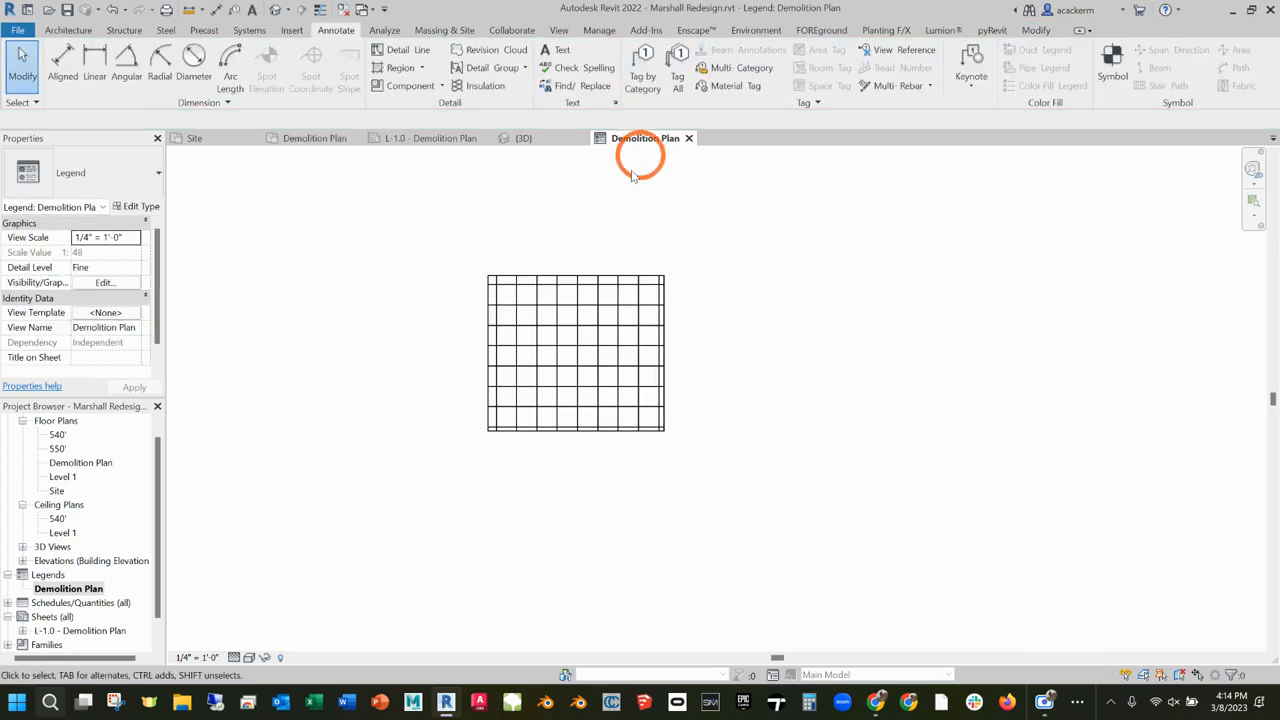
# - Copy the crosshatched rectangle and place the duplicate directly below the original, leaving a small gap between them
pyautogui.click(575, 278)
pyautogui.hotkey('ctrl', 'c')
pyautogui.hotkey('ctrl', 'v')
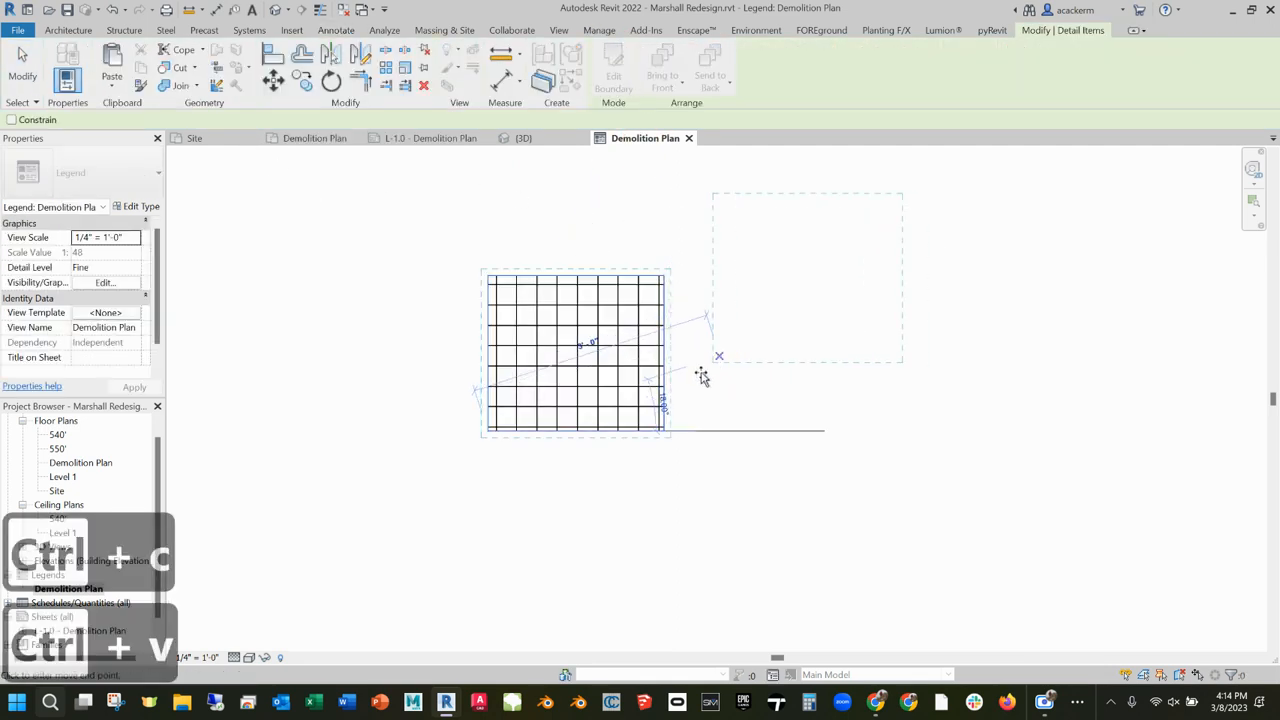
pyautogui.click(492, 460)
pyautogui.click(570, 372)
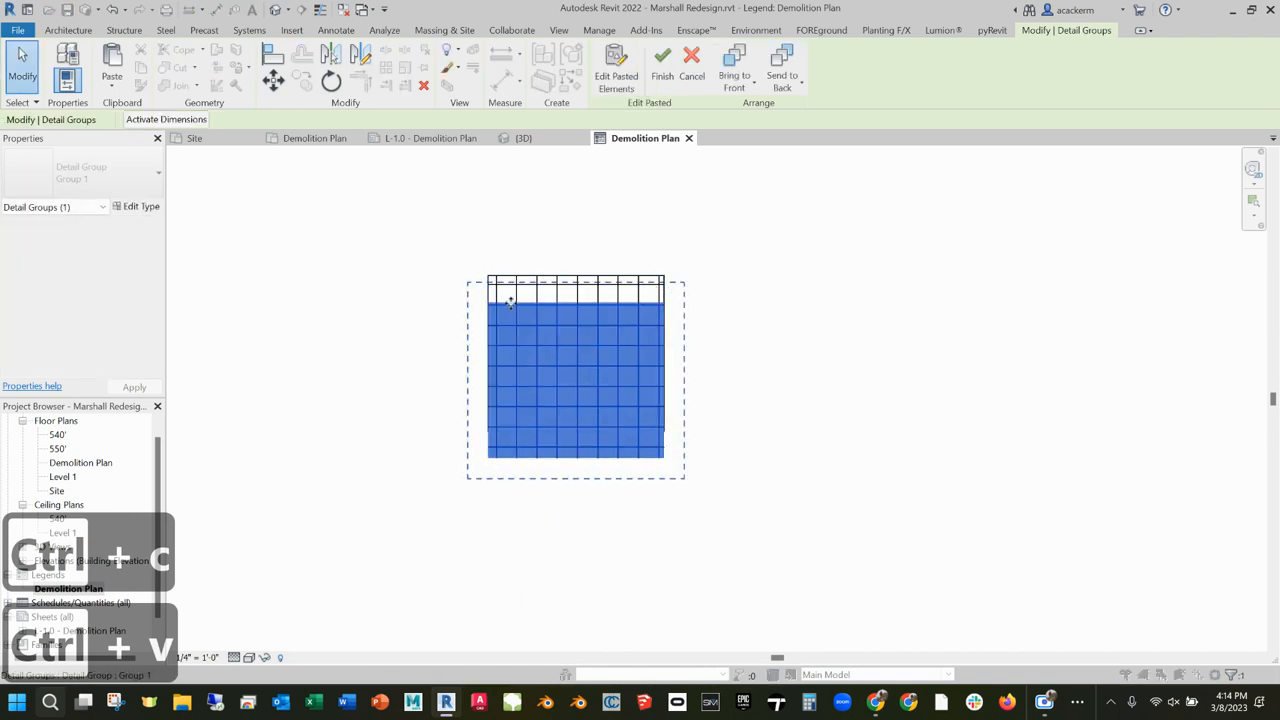
pyautogui.moveTo(517, 302); pyautogui.dragTo(520, 490)
pyautogui.click(737, 450)
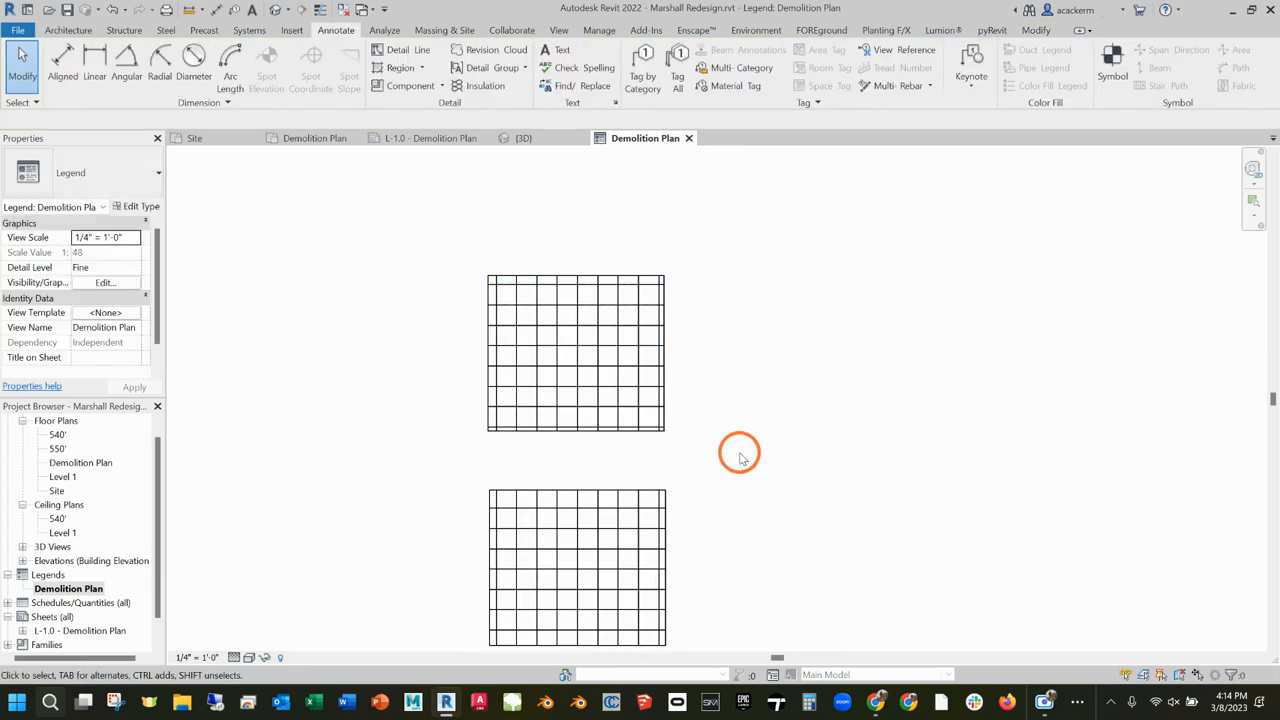
# - Change the lower rectangle's filled region type to Vertical Lines
pyautogui.click(616, 490)
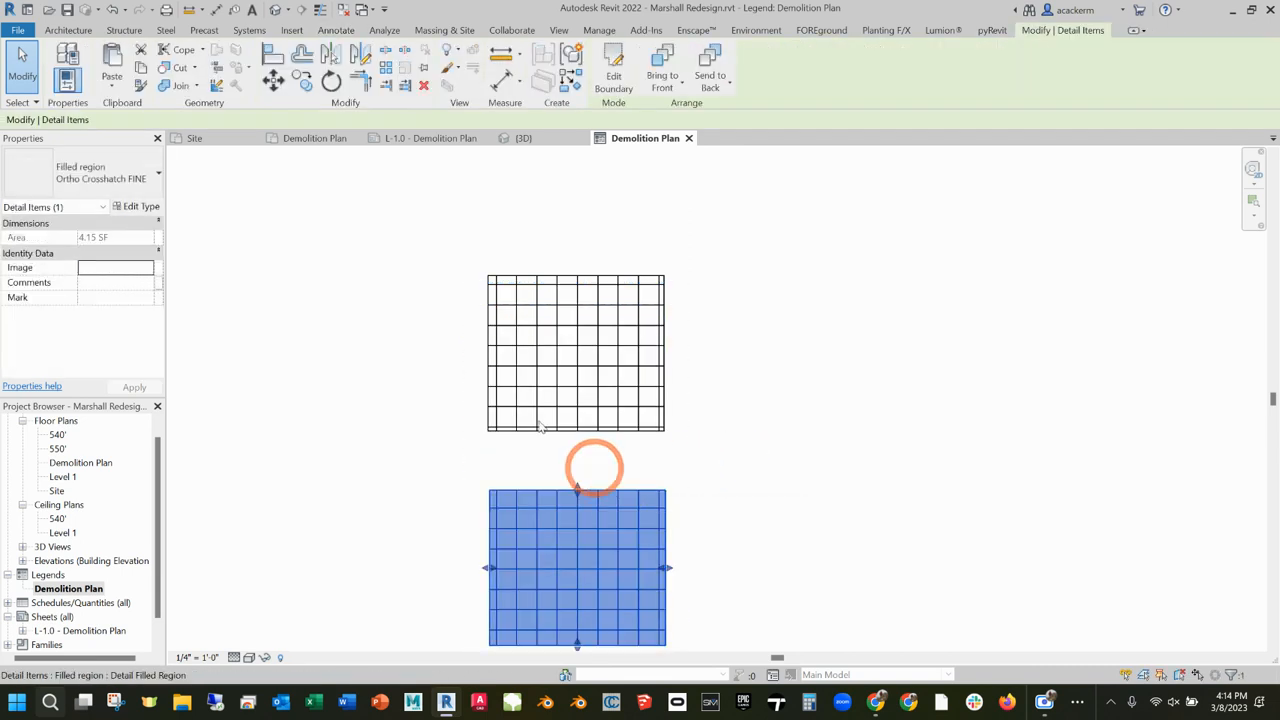
pyautogui.click(128, 172)
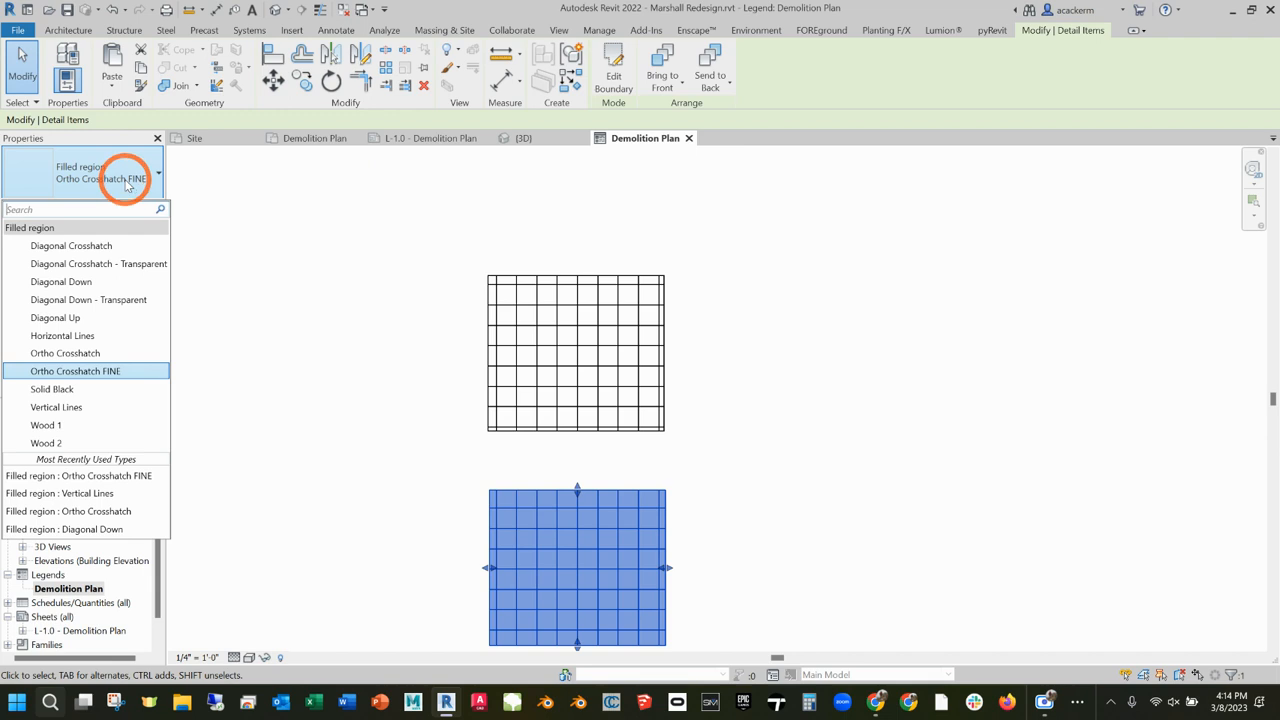
pyautogui.click(70, 407)
pyautogui.click(303, 389)
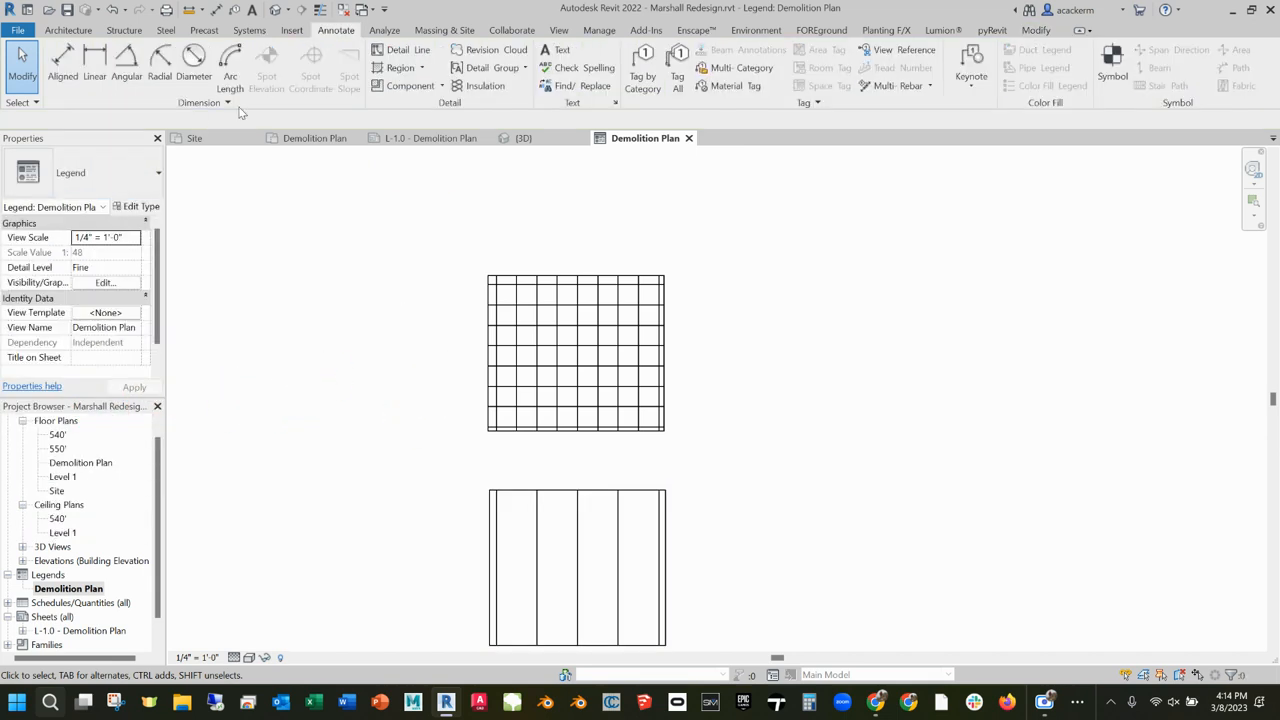
# - Add a 1/4" Arial text note without a leader reading "hardscape" and align it beside the crosshatched swatch
pyautogui.click(558, 50)
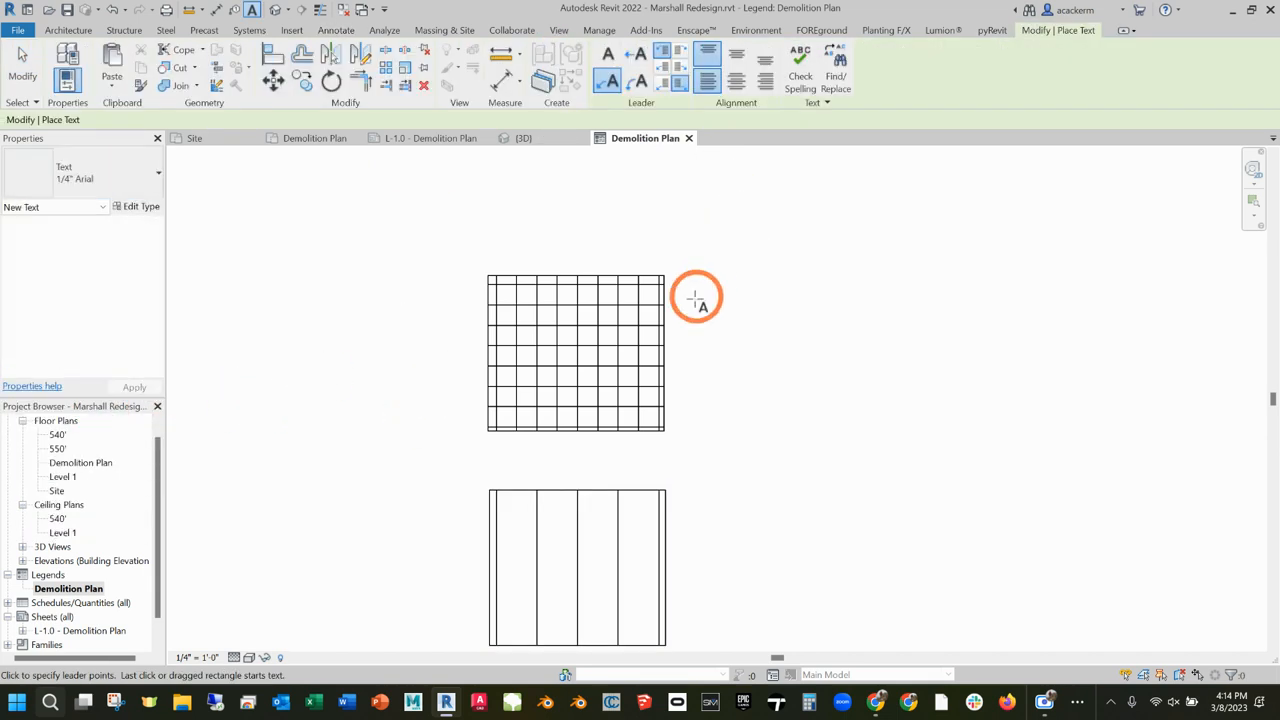
pyautogui.click(710, 345)
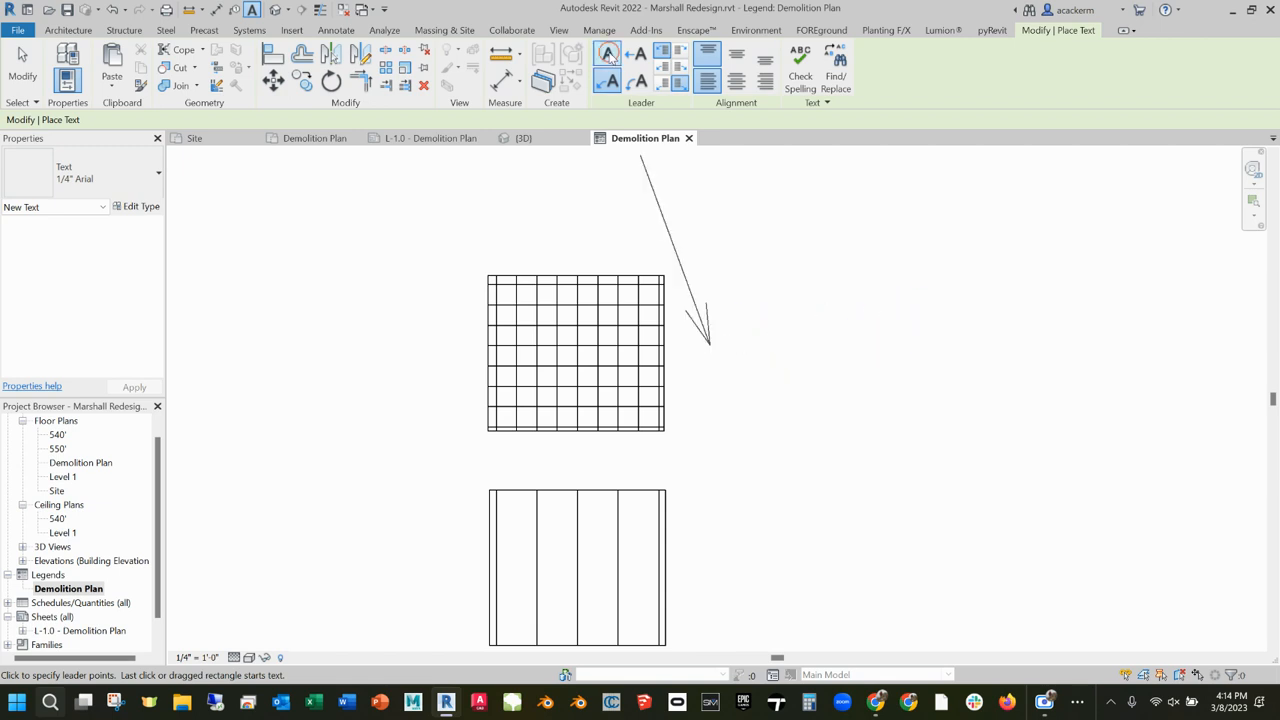
pyautogui.click(711, 360)
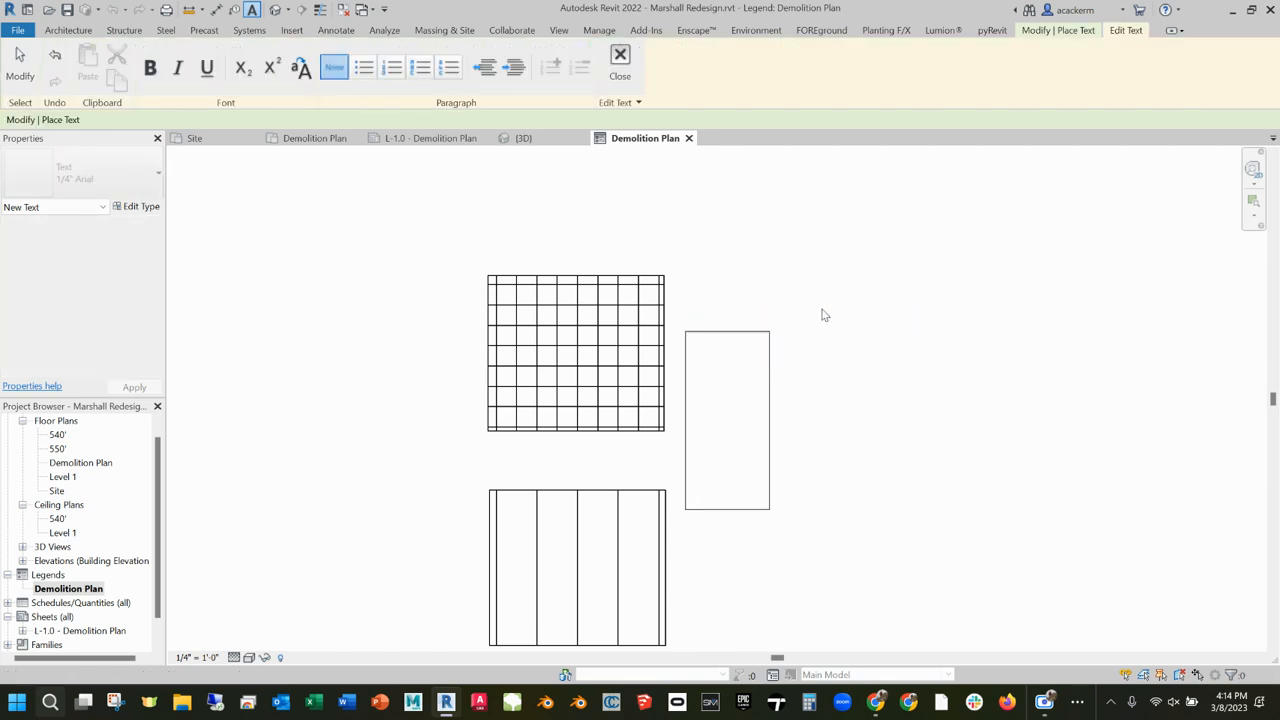
pyautogui.write('hardscape')
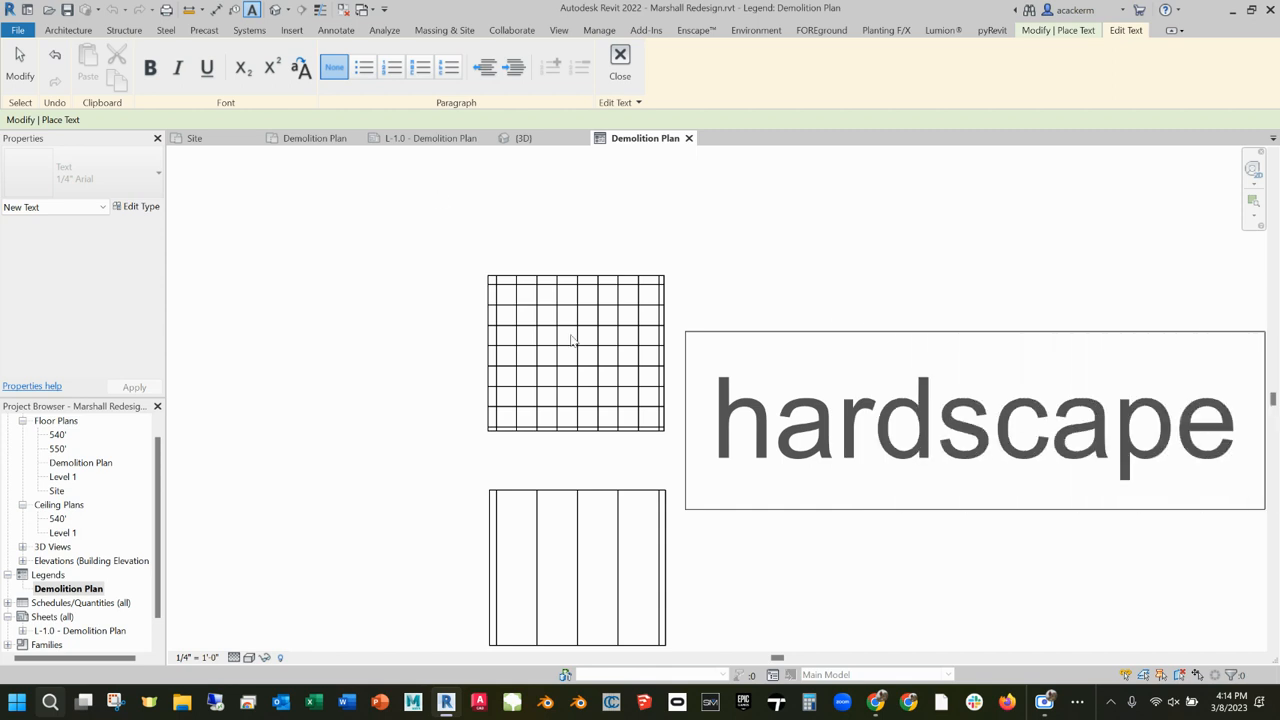
pyautogui.click(760, 320)
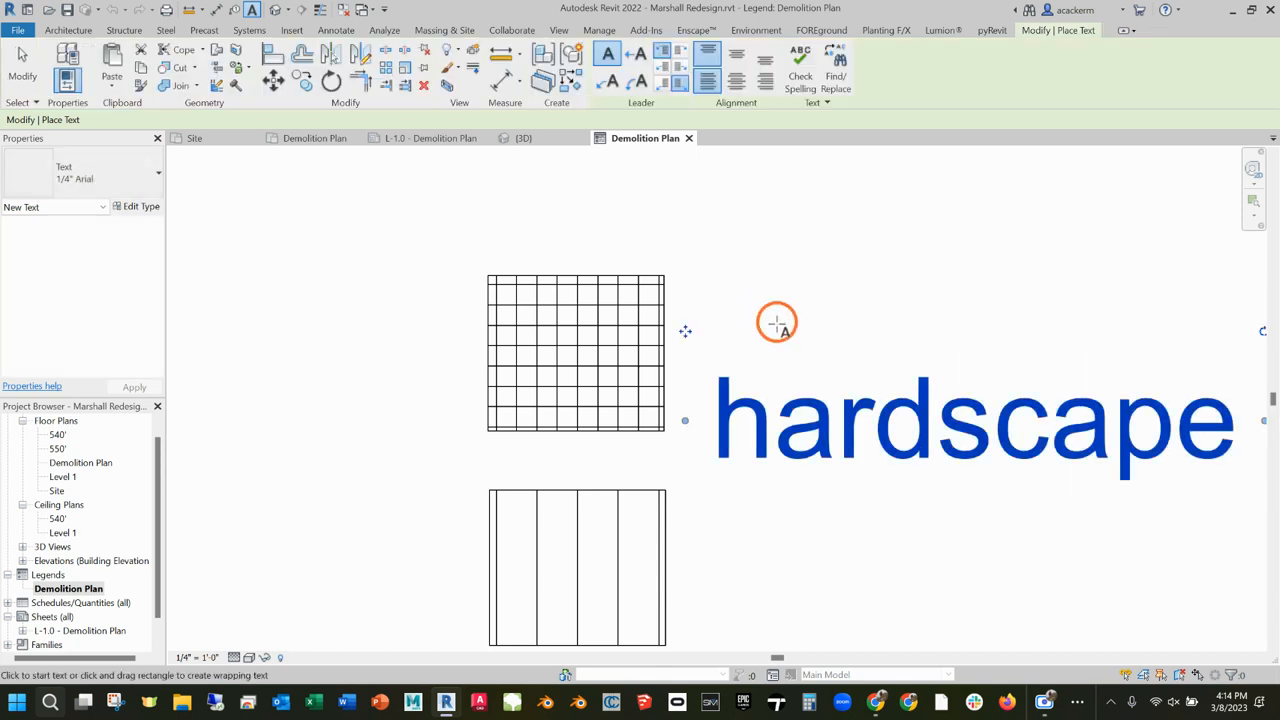
pyautogui.click(21, 68)
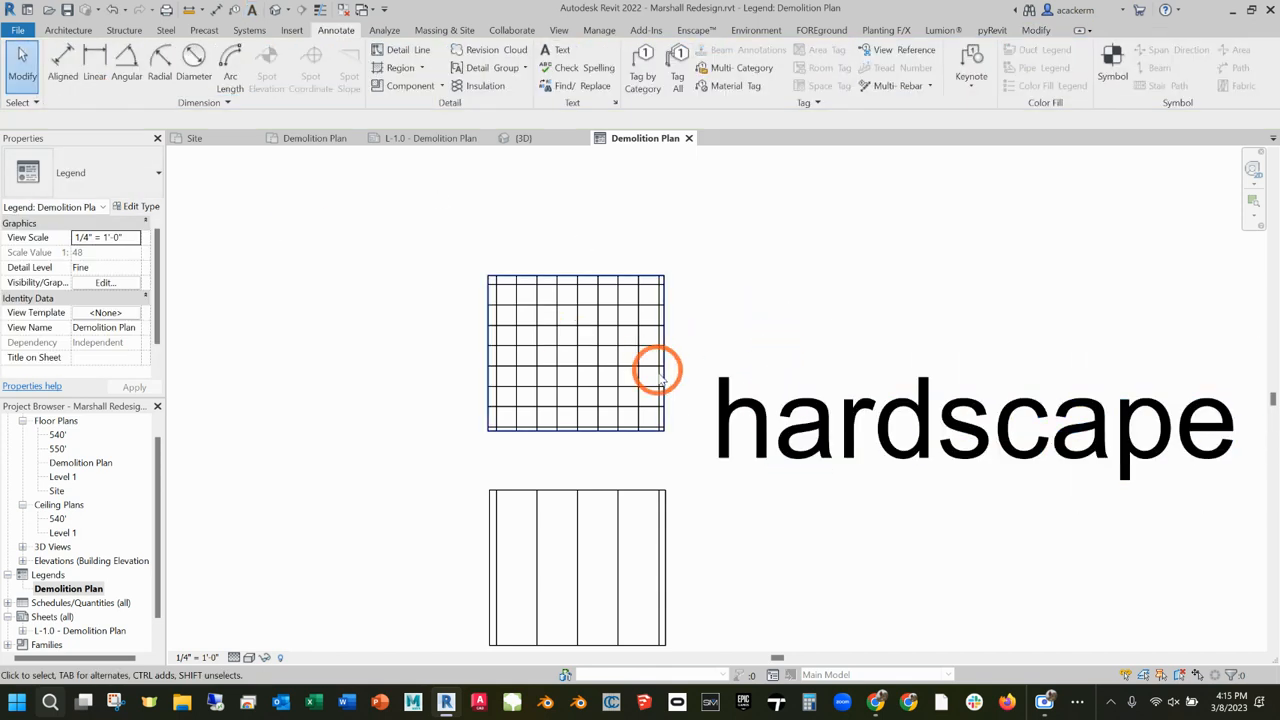
pyautogui.moveTo(758, 341); pyautogui.dragTo(780, 288)
pyautogui.scroll(-4, 785, 278)
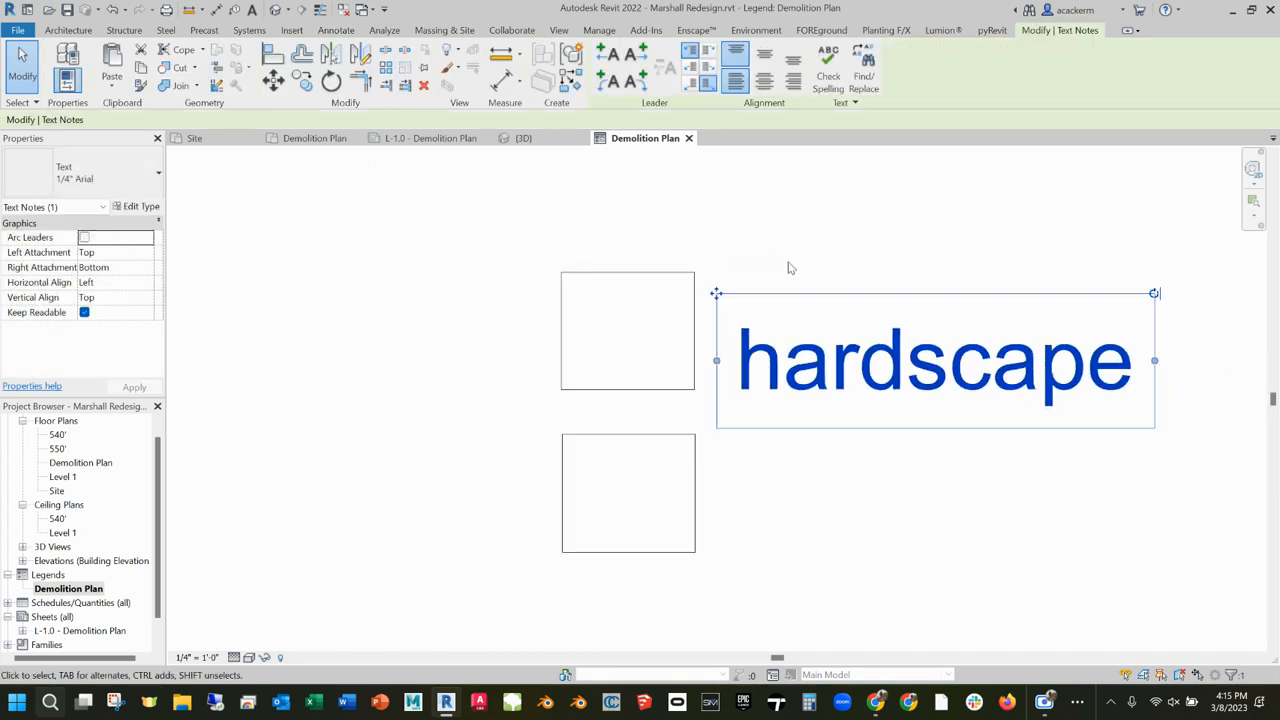
pyautogui.hotkey('ctrl', 'v')
pyautogui.hotkey('ctrl', 'b')
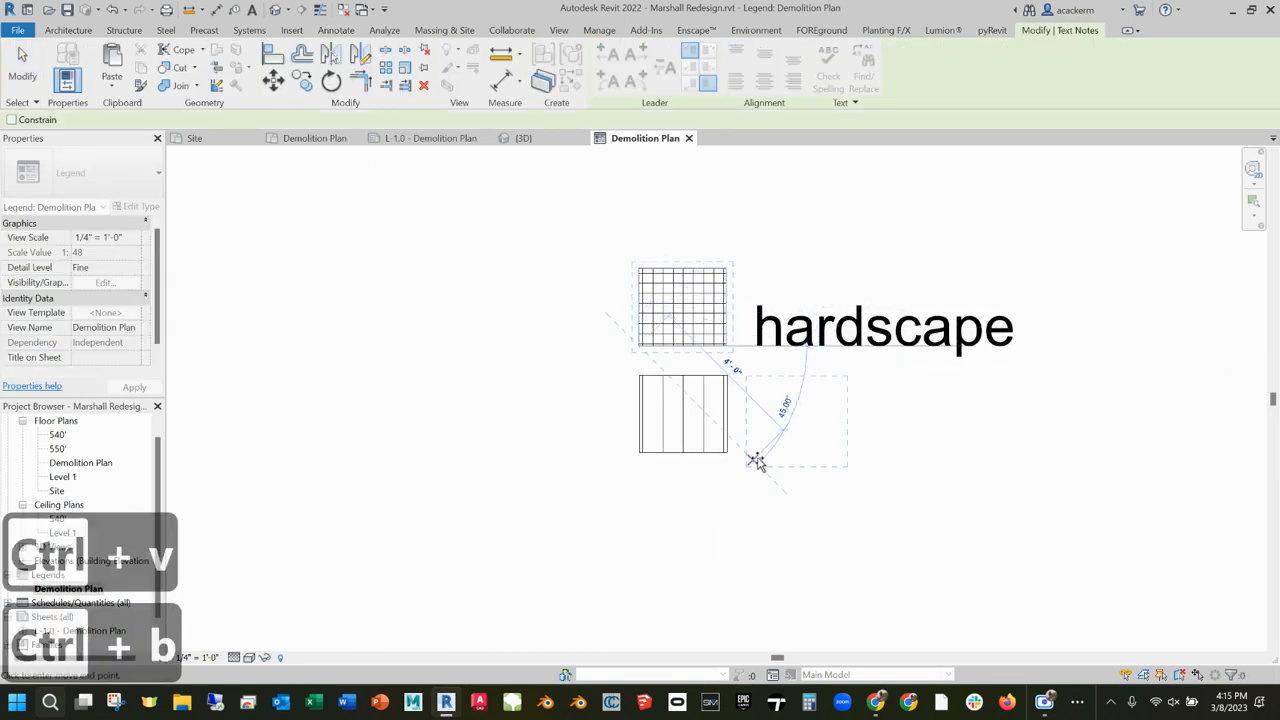
pyautogui.click(766, 456)
pyautogui.hotkey('ctrl', 'z')
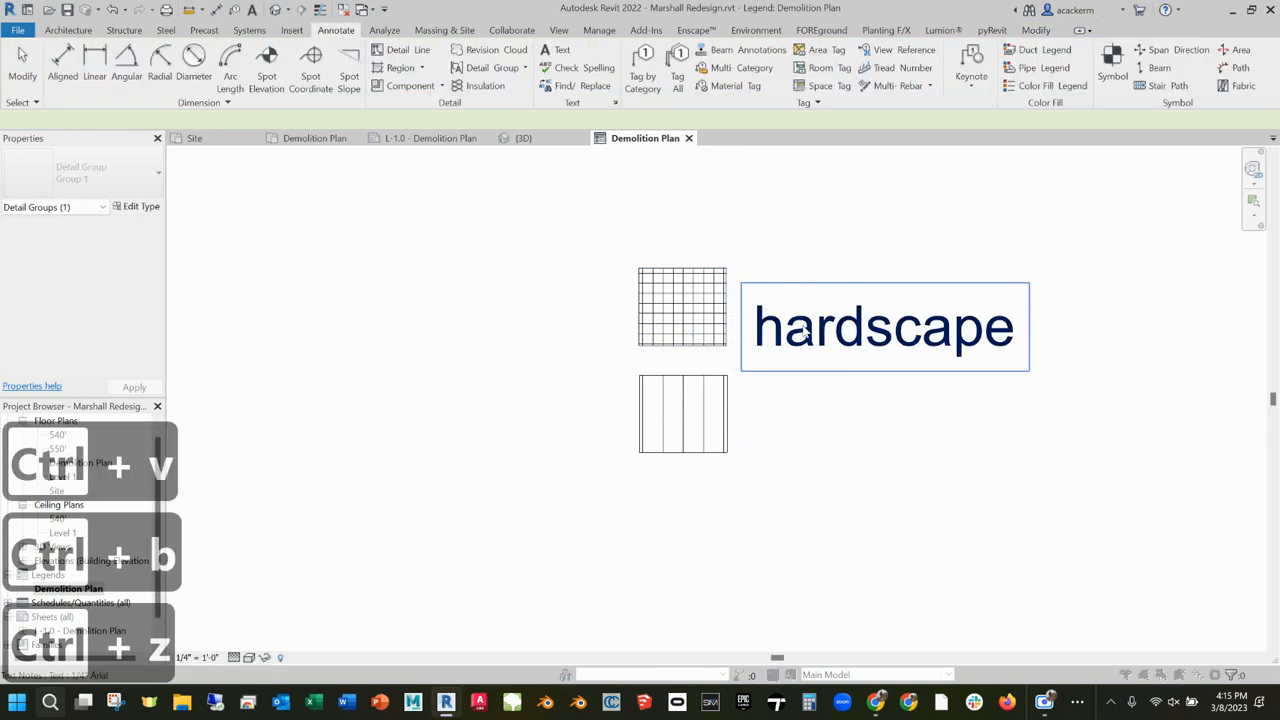
# - Copy the "hardscape" text note and place the duplicate beside the vertical-lines swatch
pyautogui.click(798, 322)
pyautogui.hotkey('ctrl', 'c')
pyautogui.hotkey('ctrl', 'v')
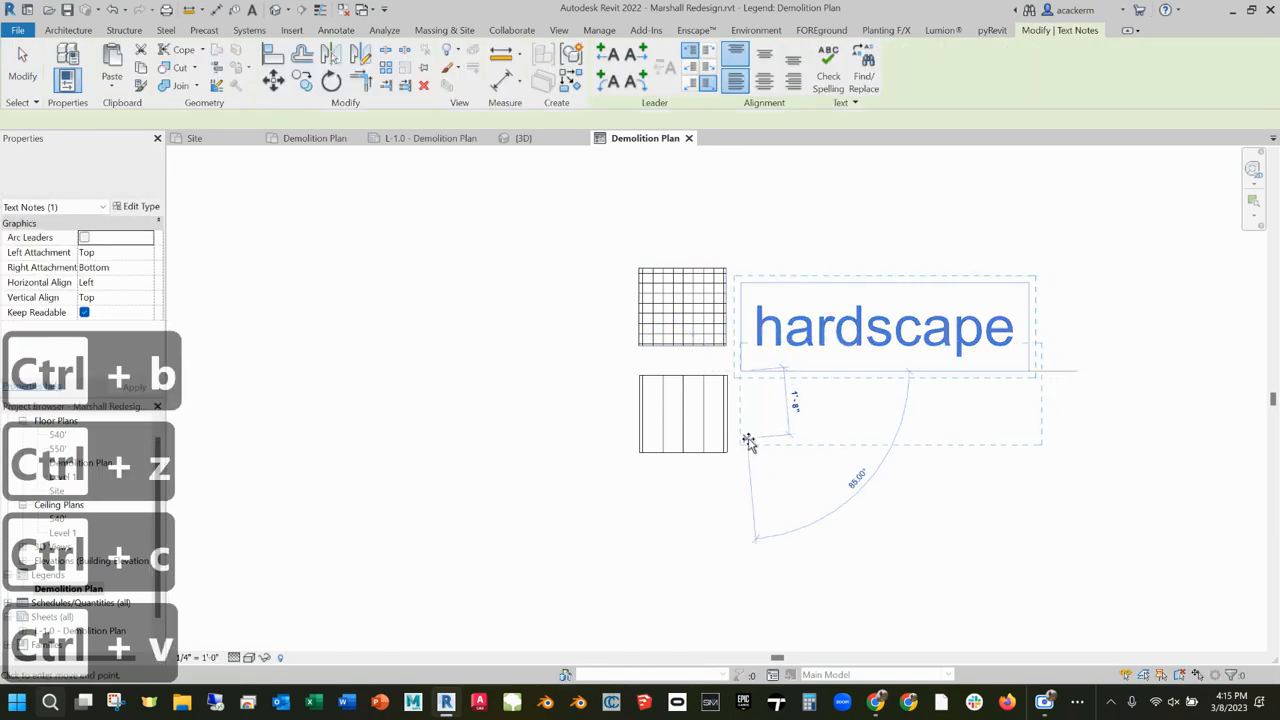
pyautogui.click(749, 455)
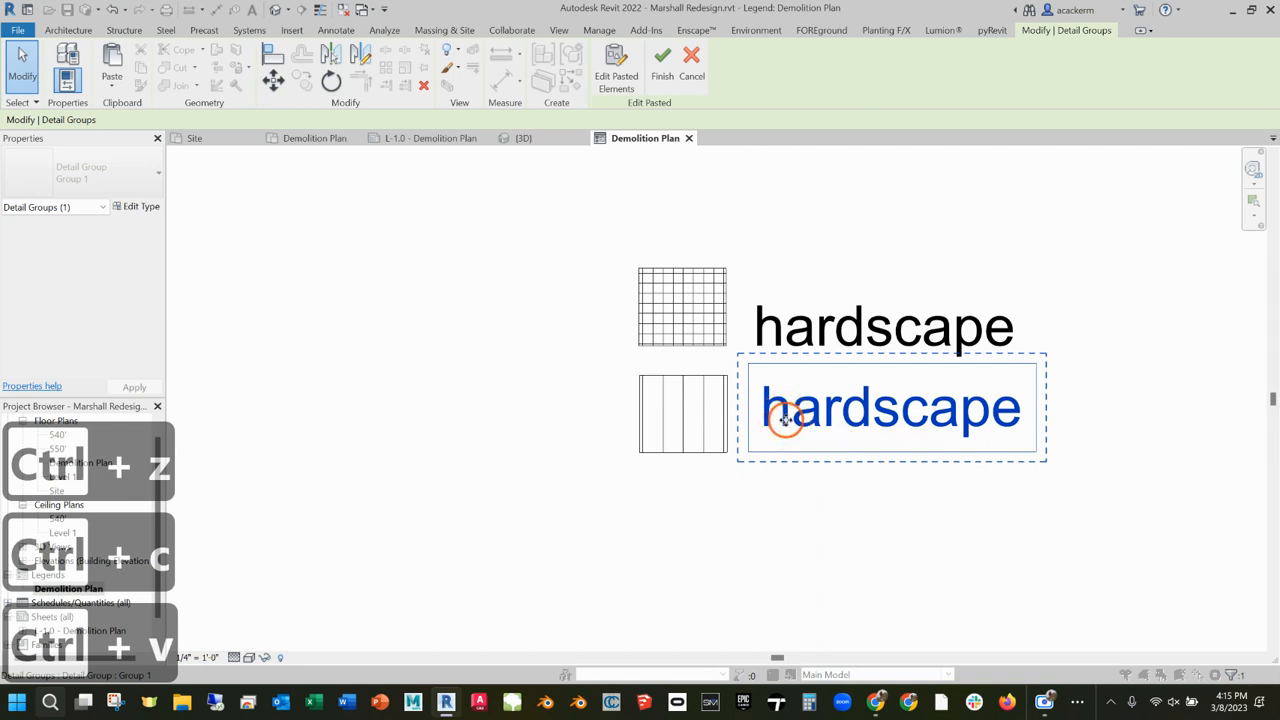
pyautogui.click(1088, 534)
# - Change the text of the label beside the vertical-lines swatch to "softscape"
pyautogui.doubleClick(986, 422)
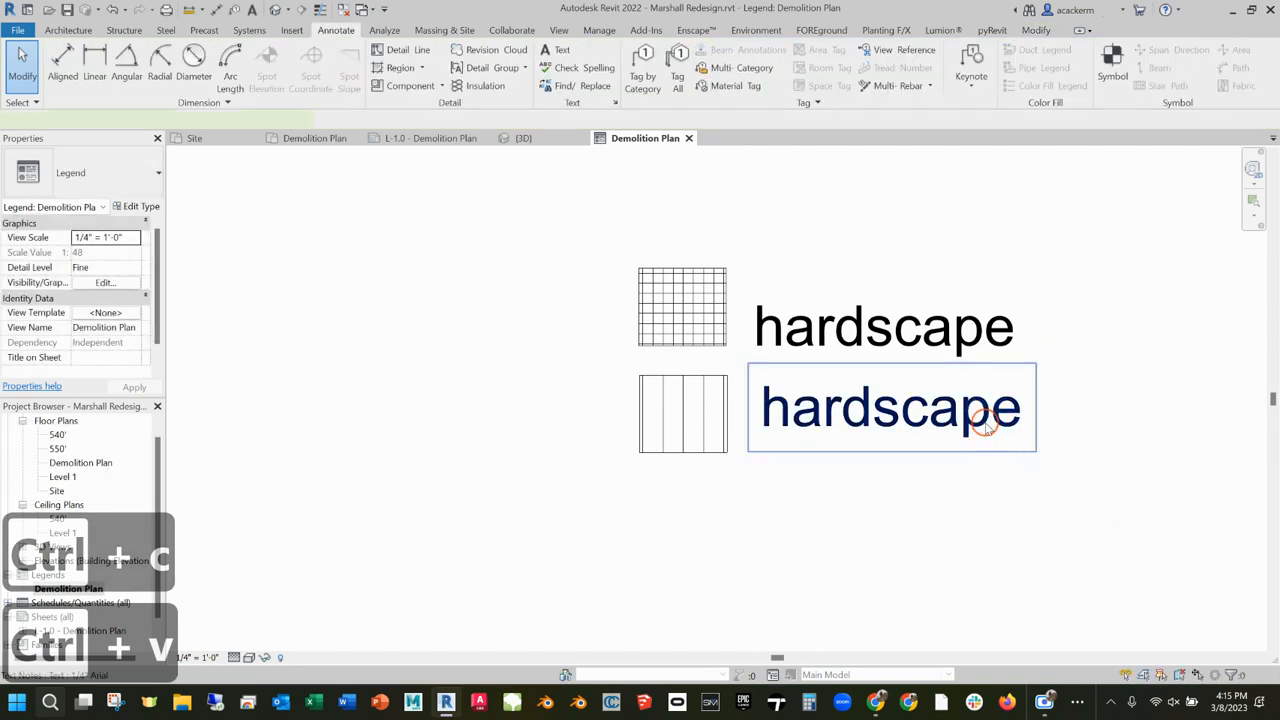
pyautogui.hotkey('ctrl', 'a')
pyautogui.write('s')
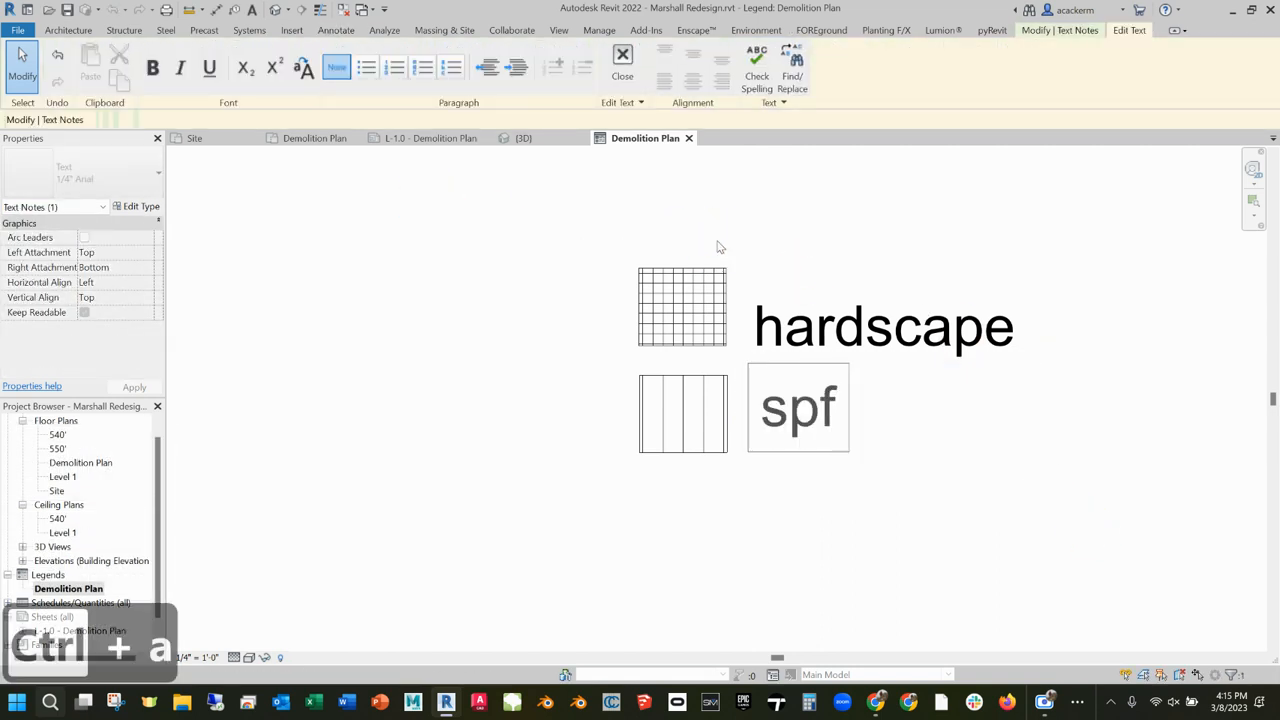
pyautogui.write('pftsca')
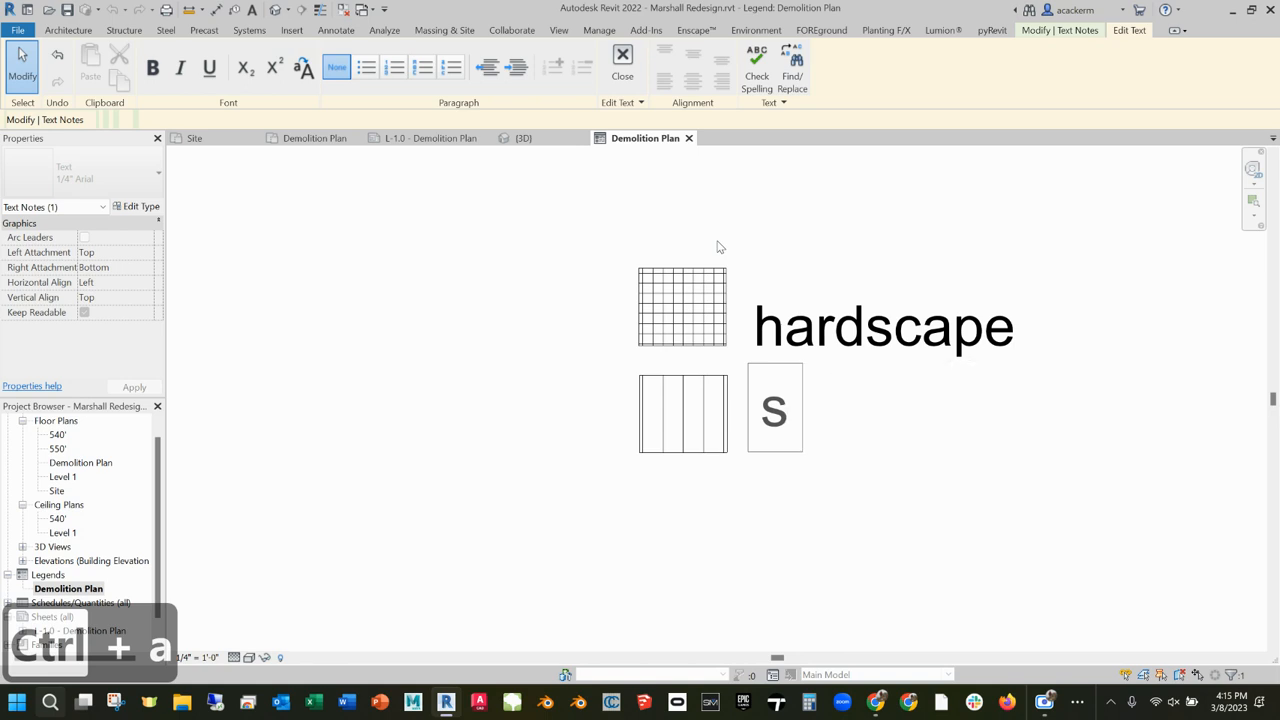
pyautogui.write('oftscape')
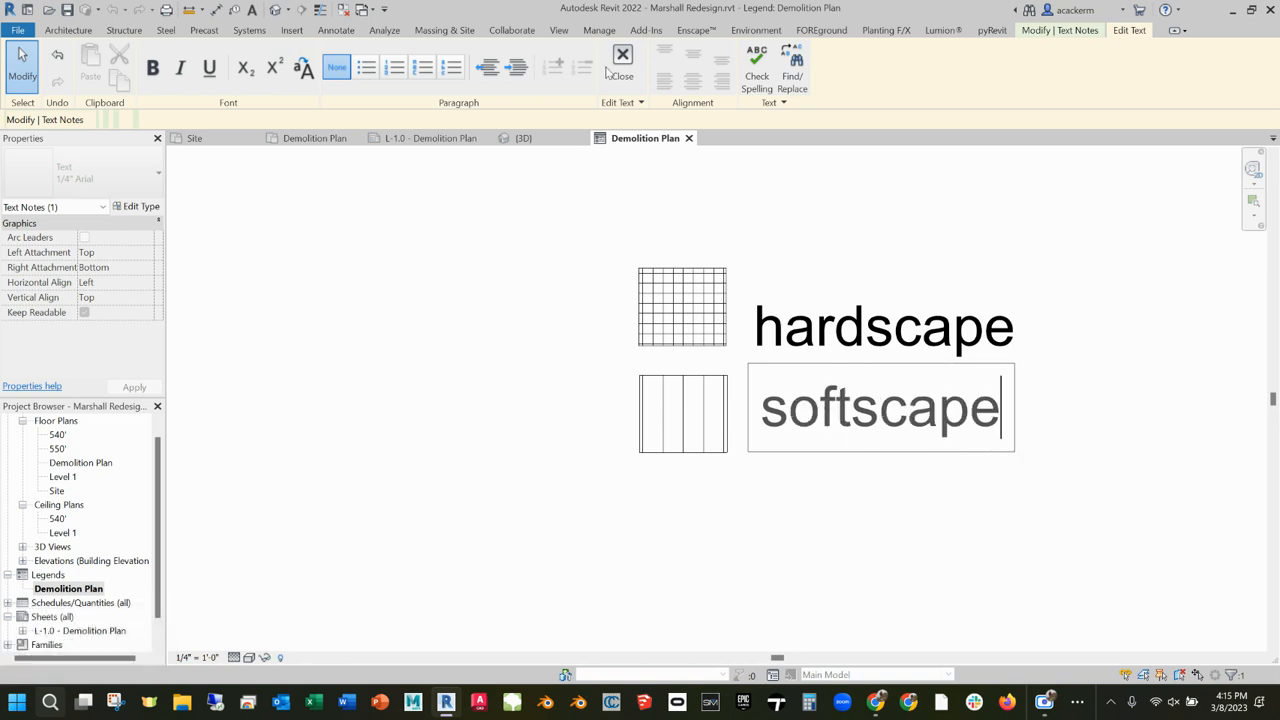
pyautogui.click(358, 190)
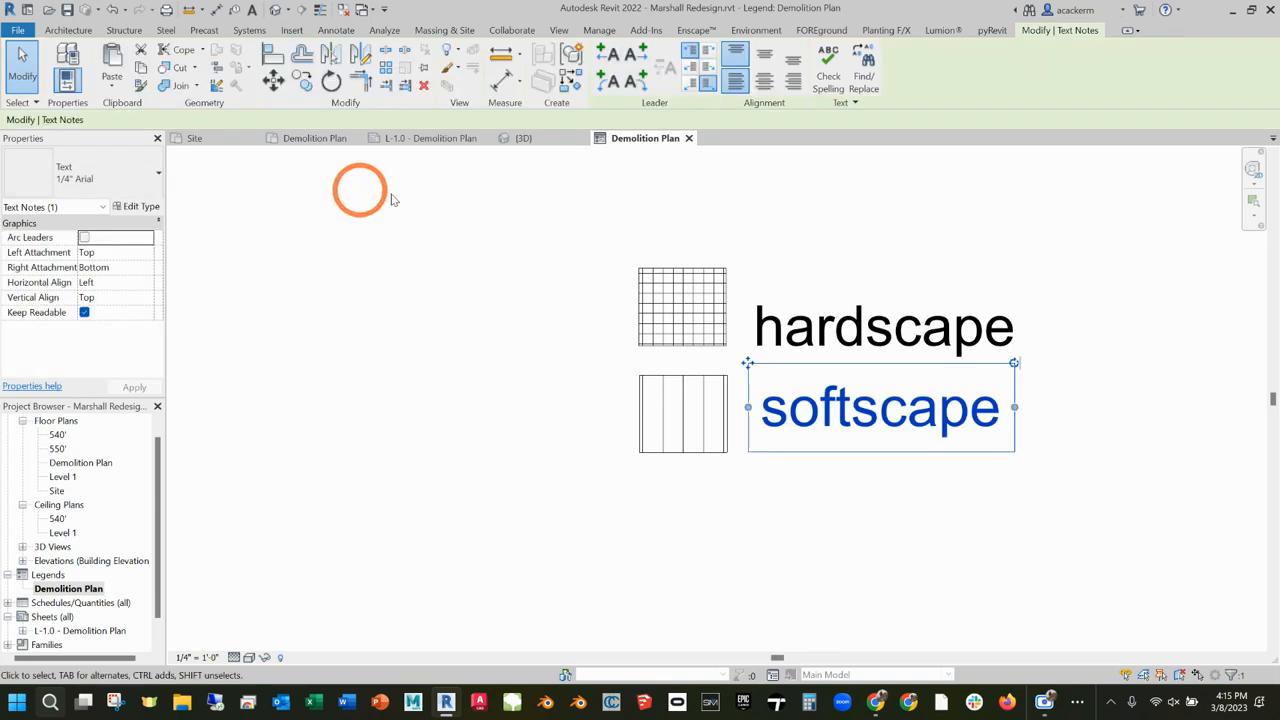
pyautogui.click(322, 152)
# - Add a text note reading "X" in the demo plan "X" text type below the vertical-lines swatch
pyautogui.click(560, 49)
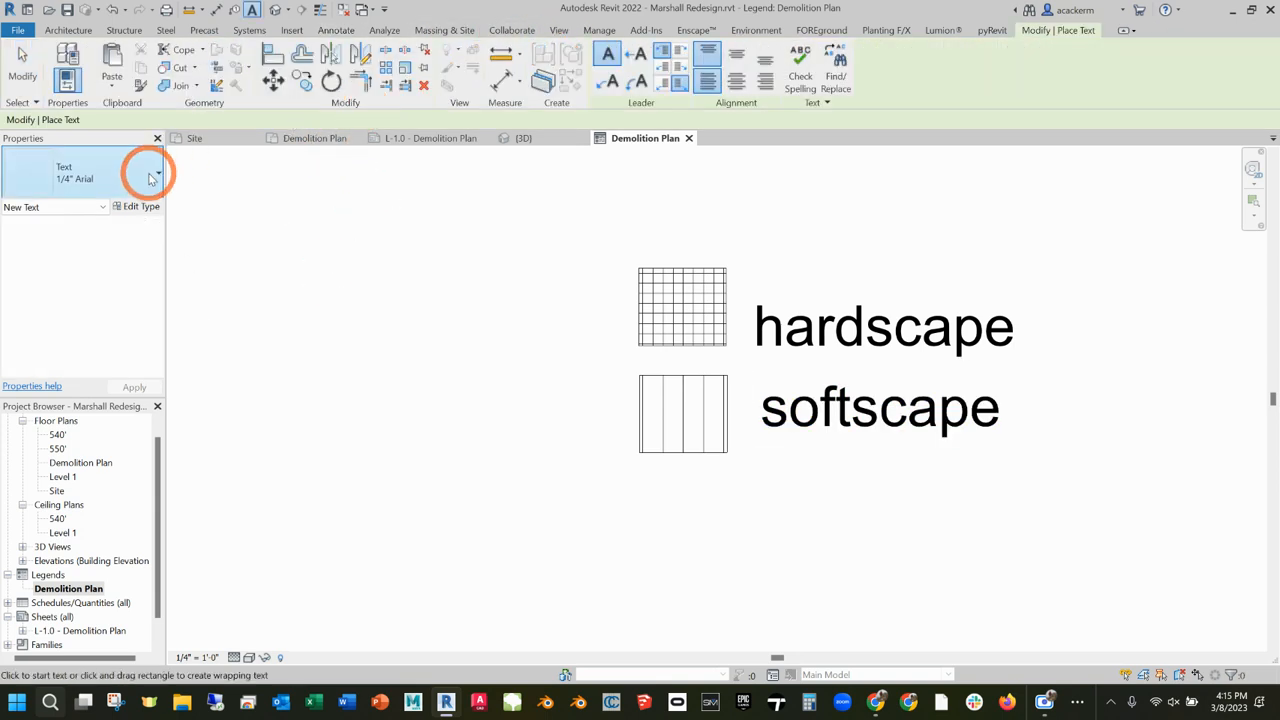
pyautogui.click(155, 172)
pyautogui.click(105, 299)
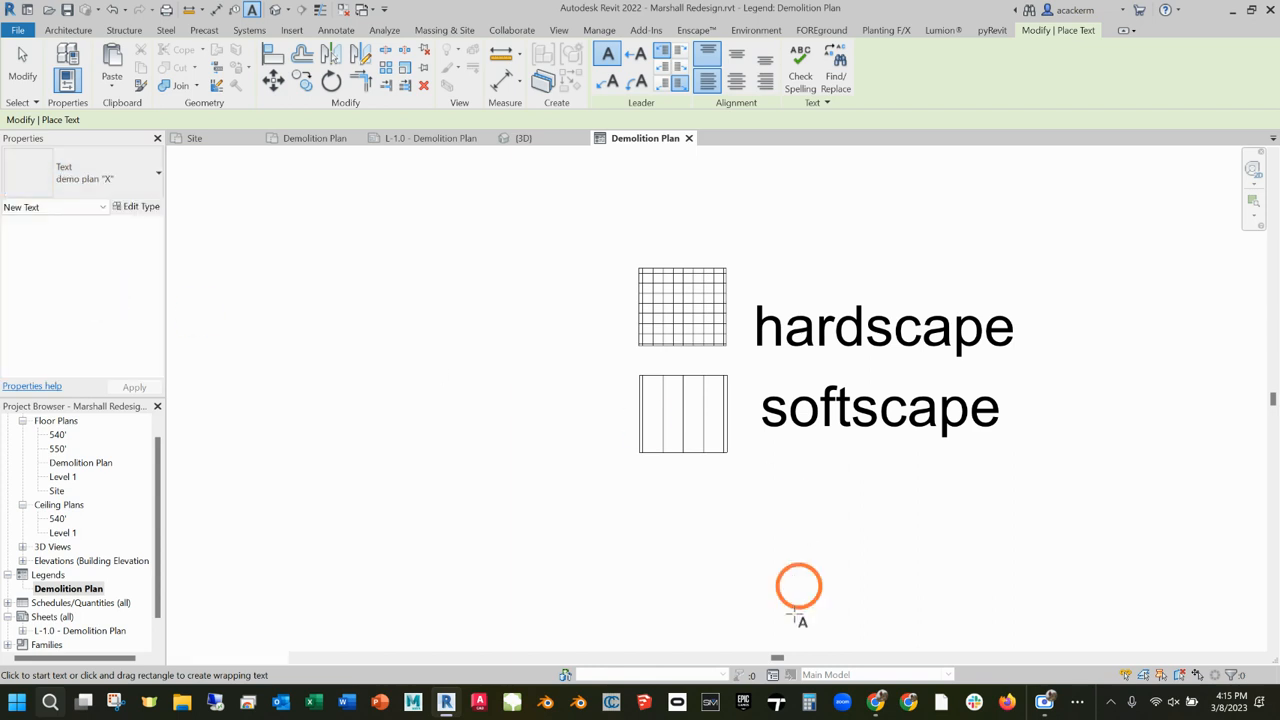
pyautogui.click(672, 541)
pyautogui.write('X')
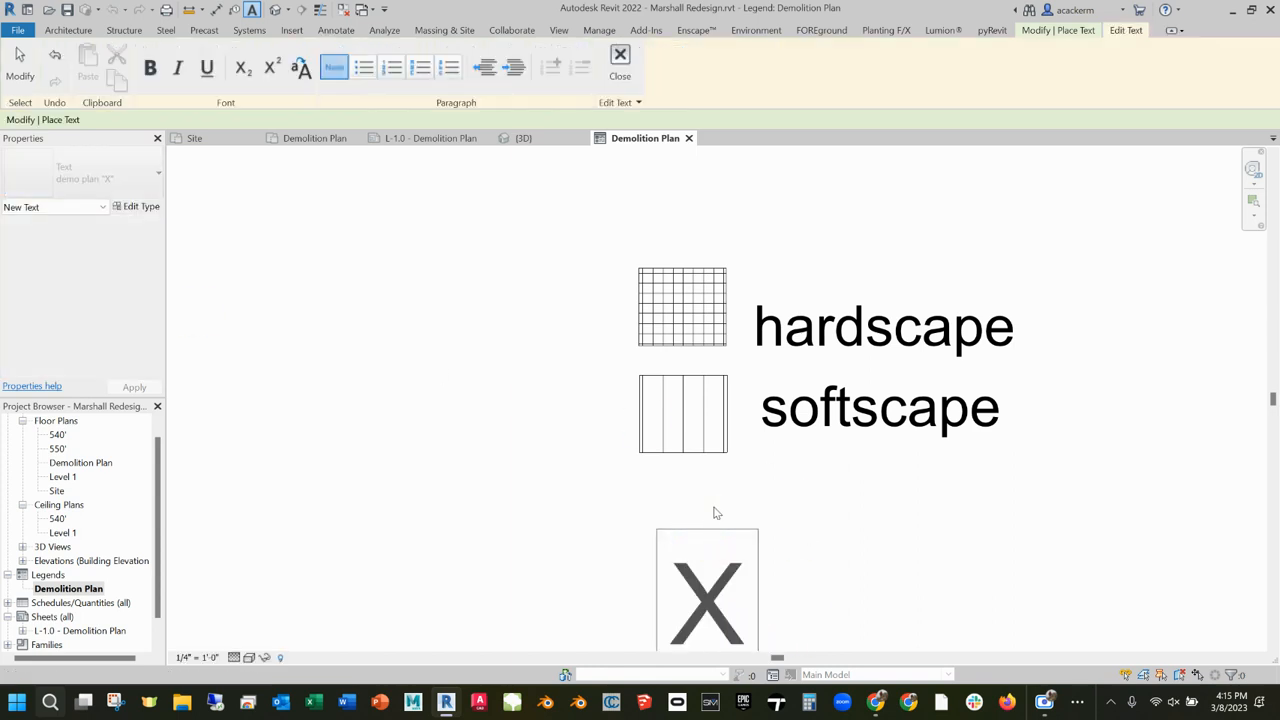
pyautogui.click(728, 520)
pyautogui.click(306, 349)
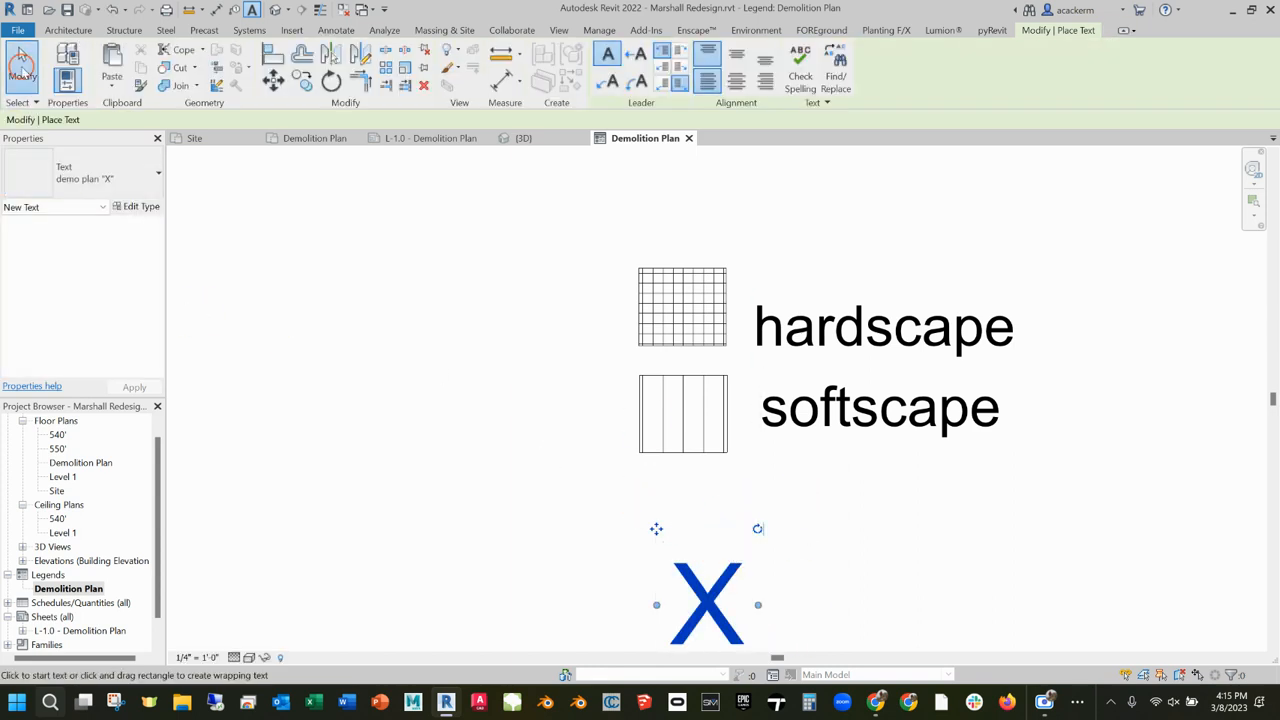
# - Move the "X" text note up and slightly left so it sits just beneath the vertical-lines swatch
pyautogui.click(674, 530)
pyautogui.click(688, 533)
pyautogui.click(684, 530)
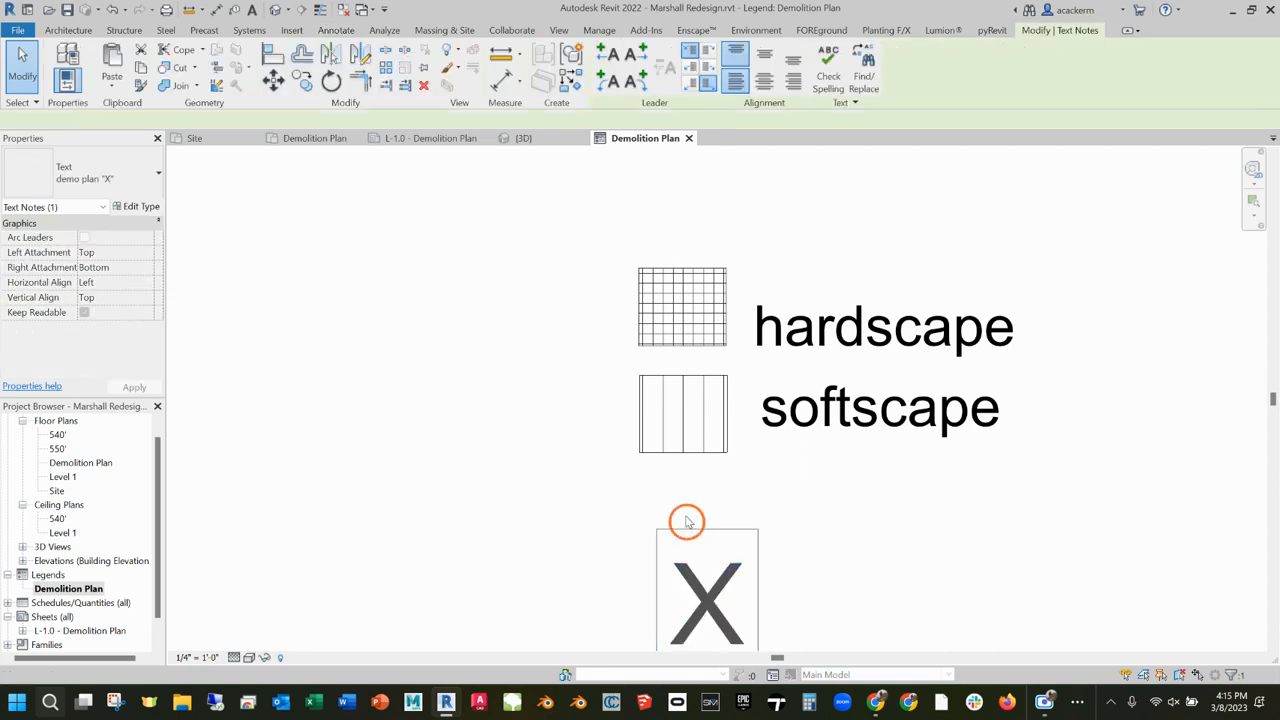
pyautogui.click(662, 528)
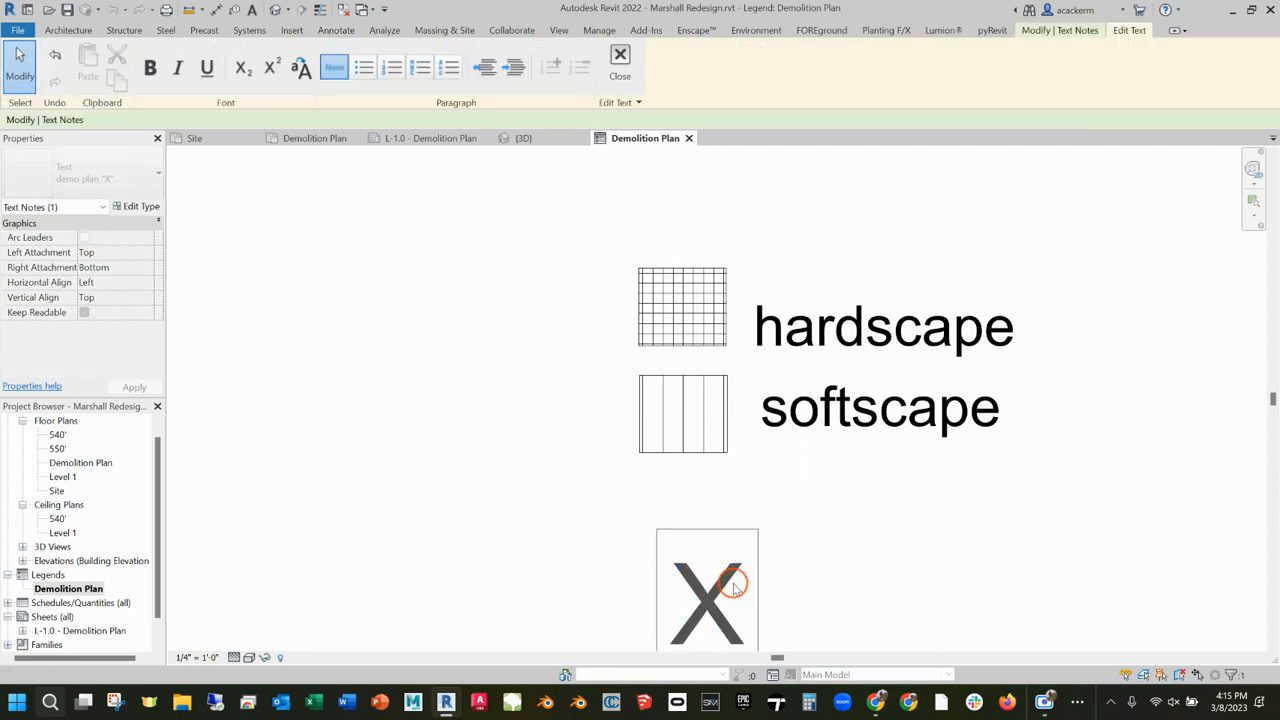
pyautogui.click(790, 595)
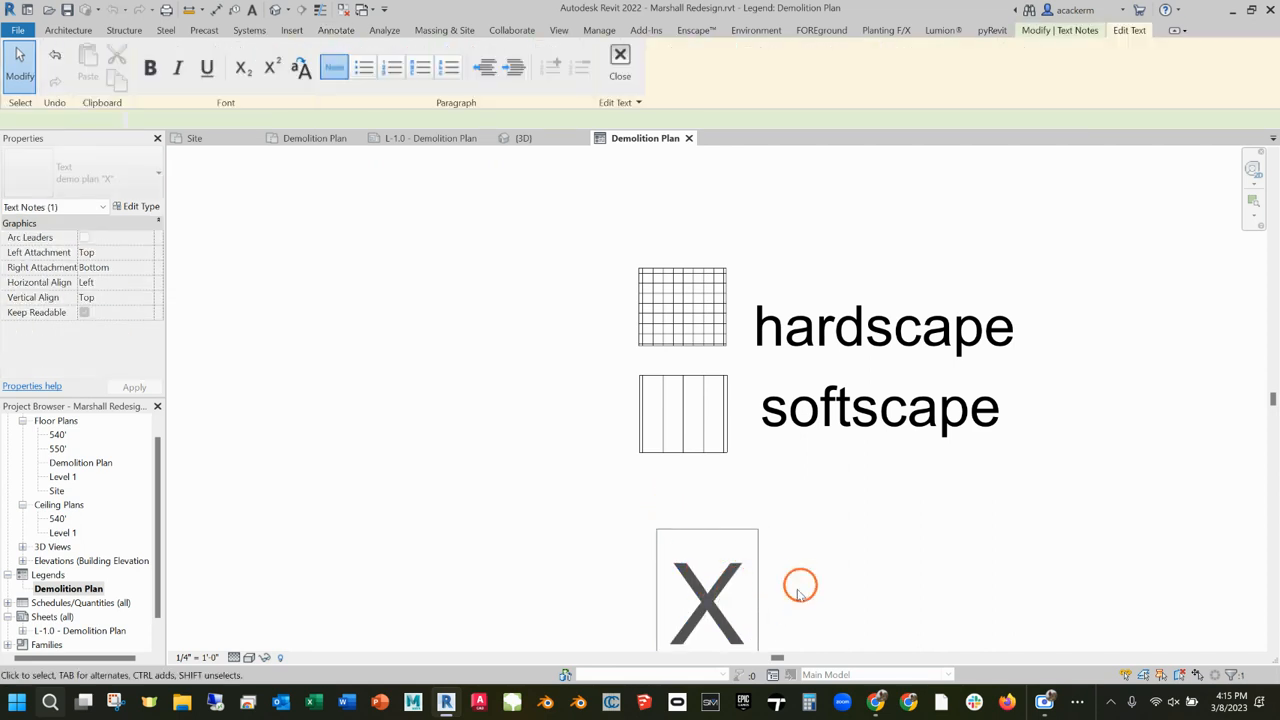
pyautogui.doubleClick(708, 600)
pyautogui.click(831, 544)
pyautogui.click(729, 534)
pyautogui.click(662, 533)
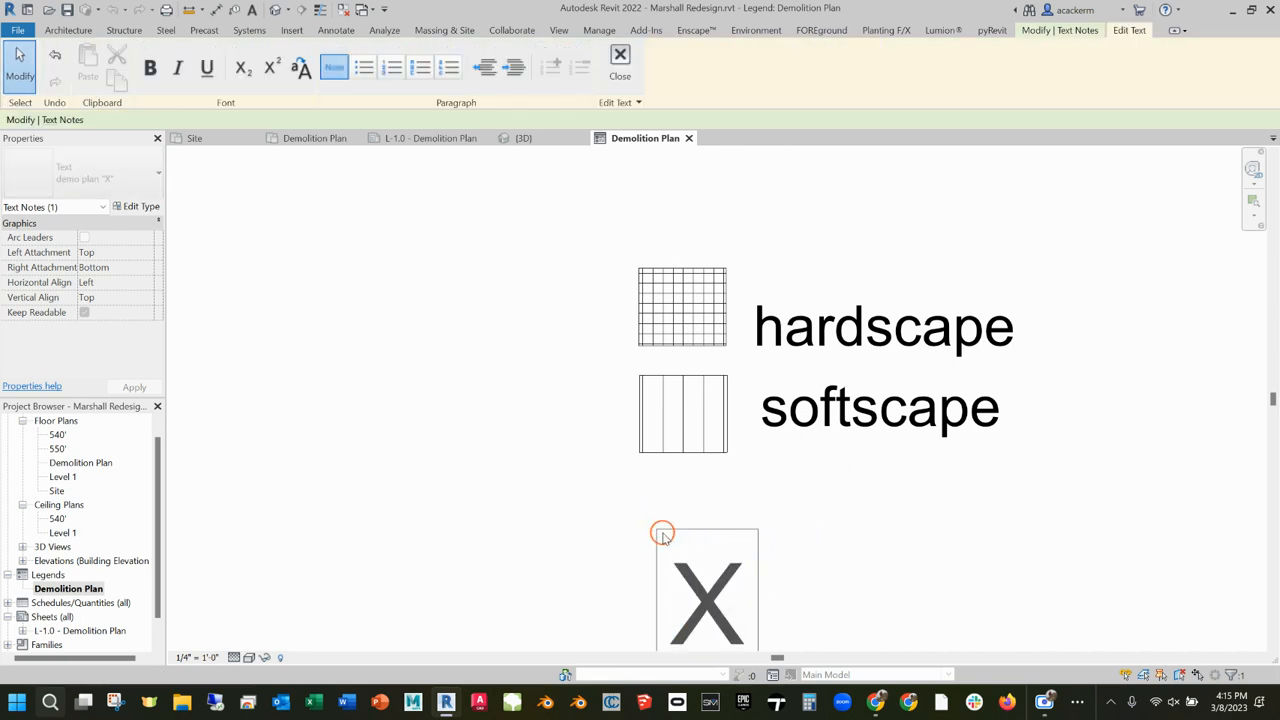
pyautogui.click(729, 584)
pyautogui.click(787, 621)
pyautogui.click(763, 609)
pyautogui.click(763, 609)
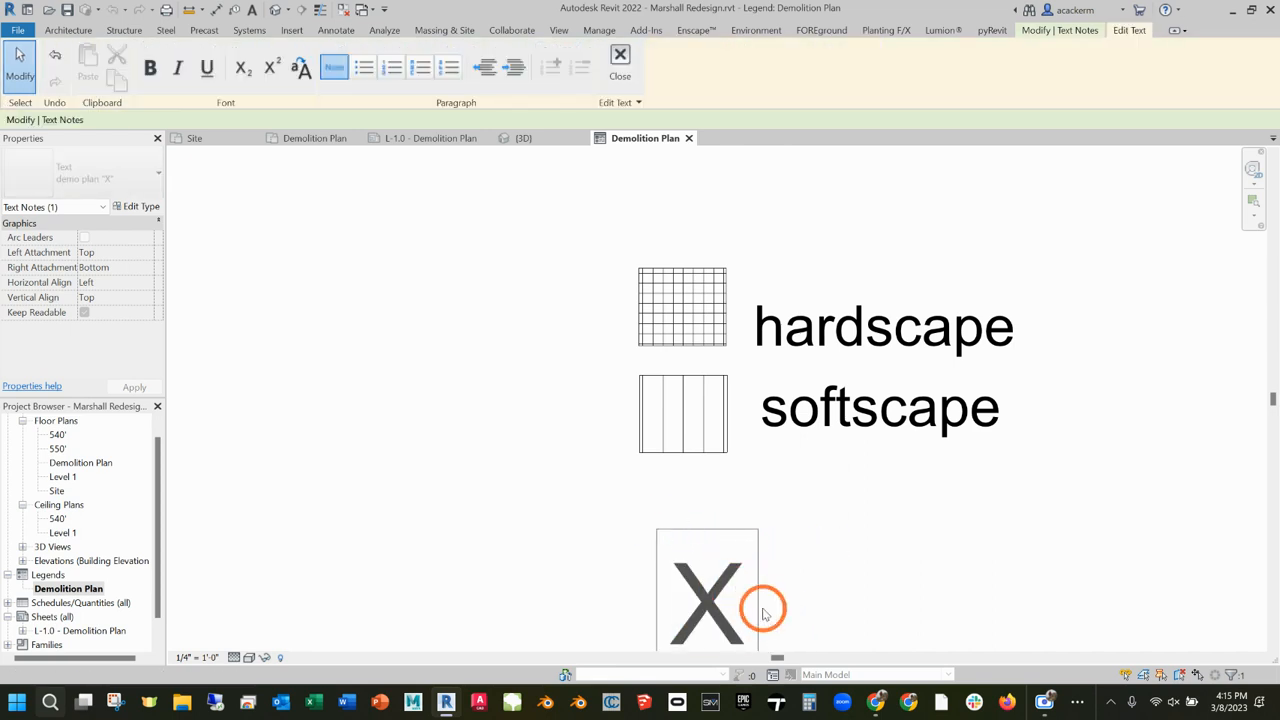
pyautogui.click(806, 540)
pyautogui.click(767, 541)
pyautogui.click(655, 528)
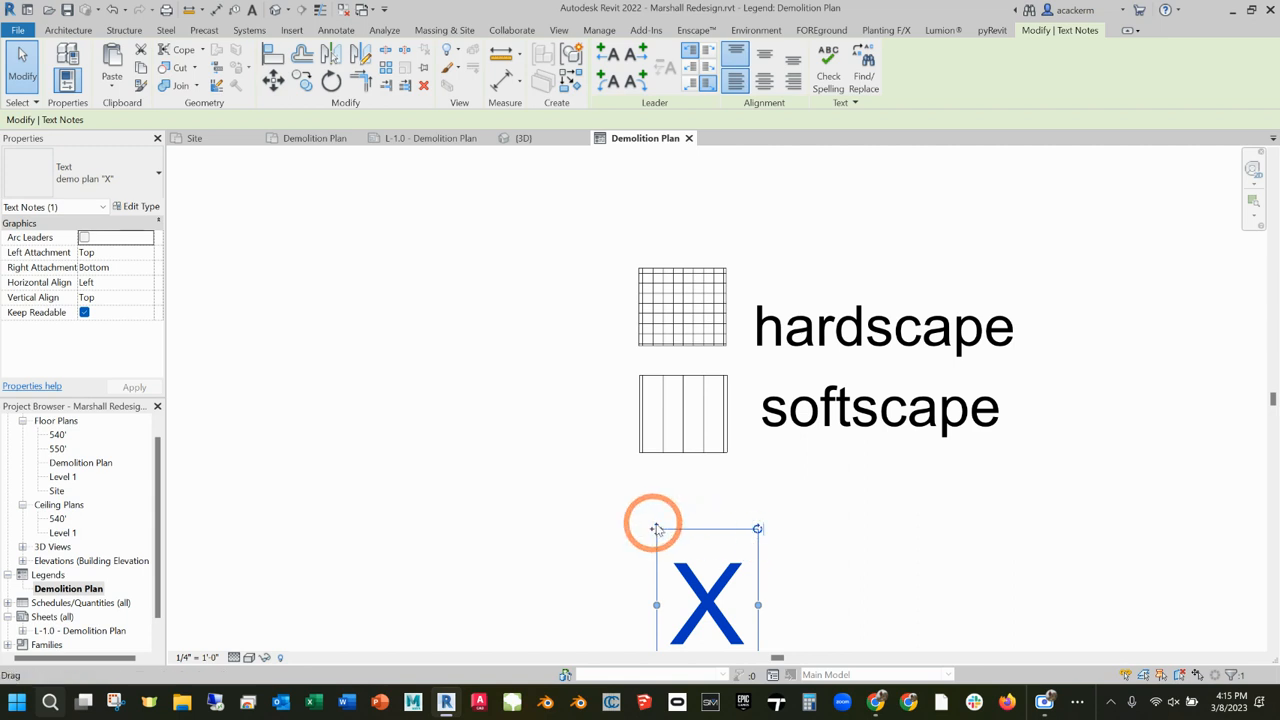
pyautogui.moveTo(657, 528); pyautogui.dragTo(641, 481)
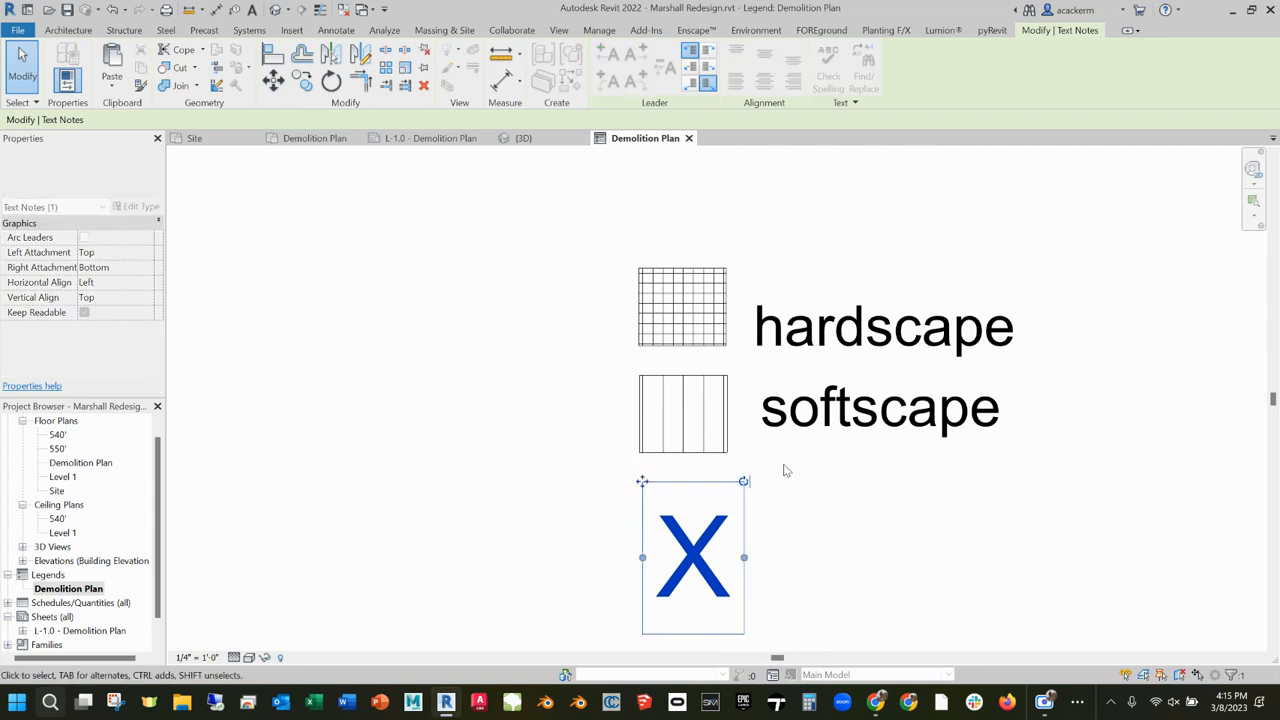
# - Copy the "softscape" text note and place the duplicate straight below it, beside the "X" symbol
pyautogui.click(808, 402)
pyautogui.hotkey('ctrl', 'c')
pyautogui.hotkey('ctrl', 'v')
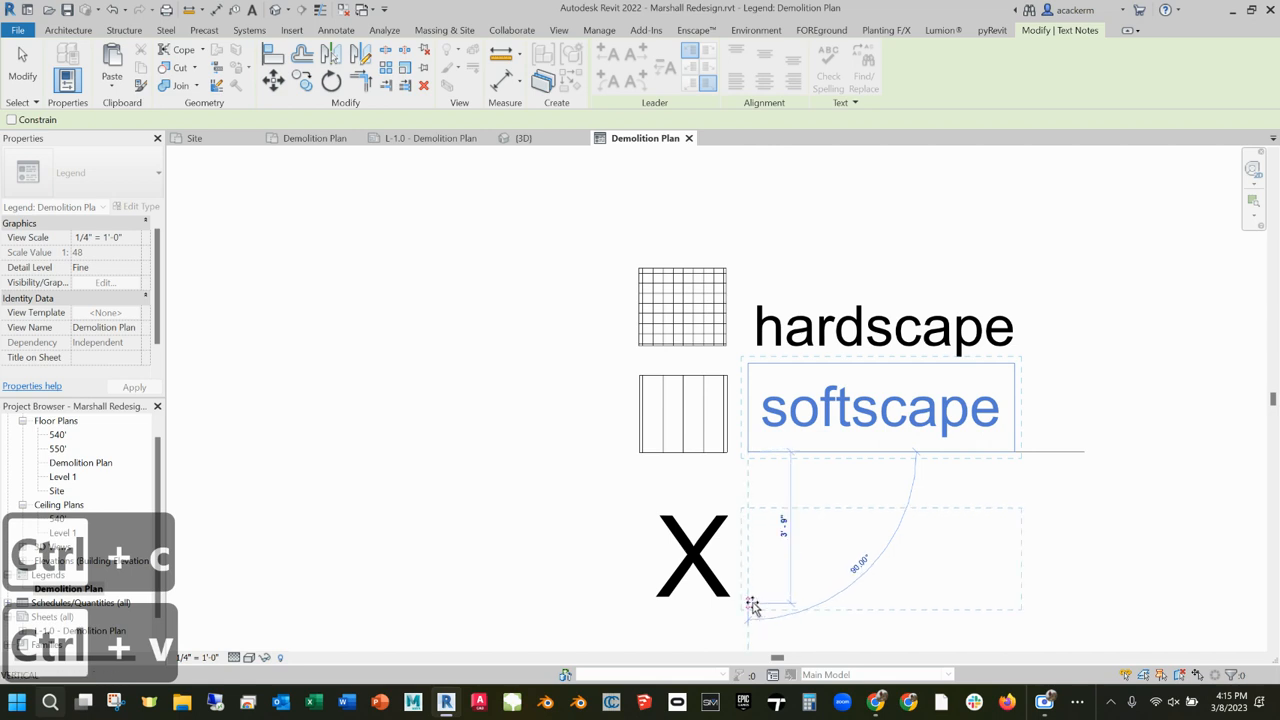
pyautogui.click(752, 598)
pyautogui.click(1114, 437)
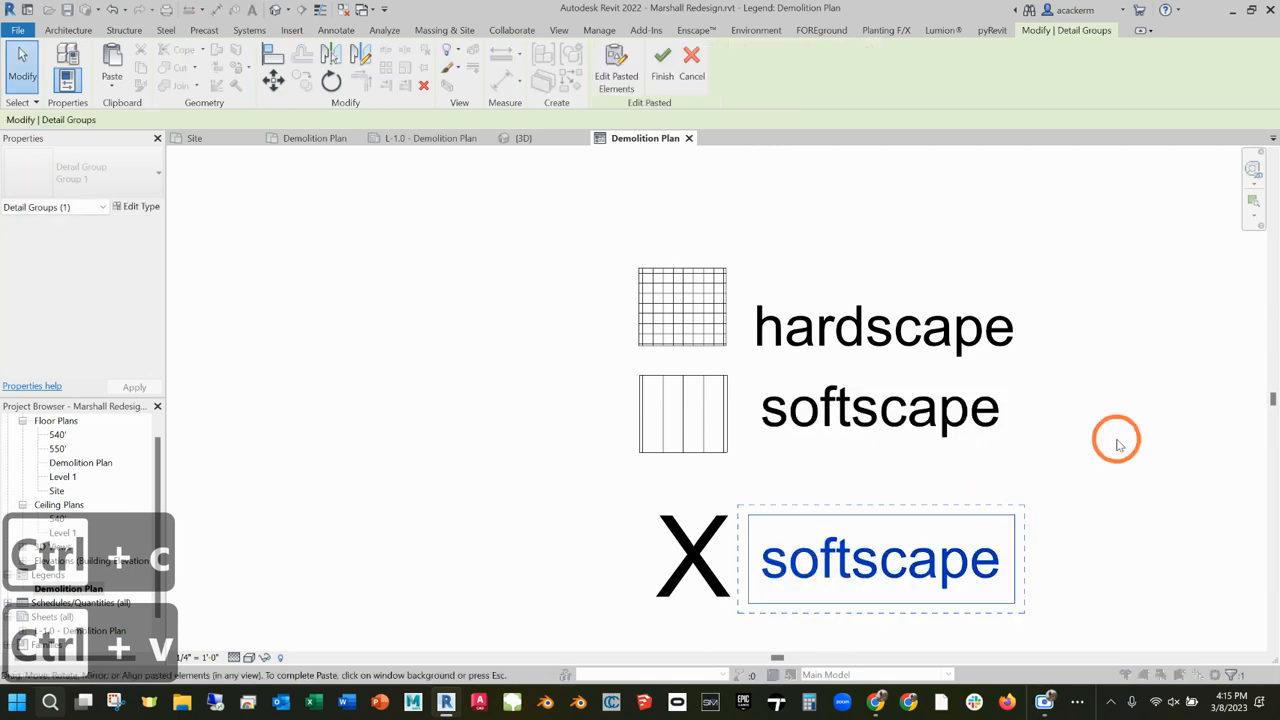
# - Change the duplicated label beside the "X" symbol to "tree removal" and return to sheet L-1.0
pyautogui.doubleClick(943, 548)
pyautogui.hotkey('ctrl', 'a')
pyautogui.write('tree removal')
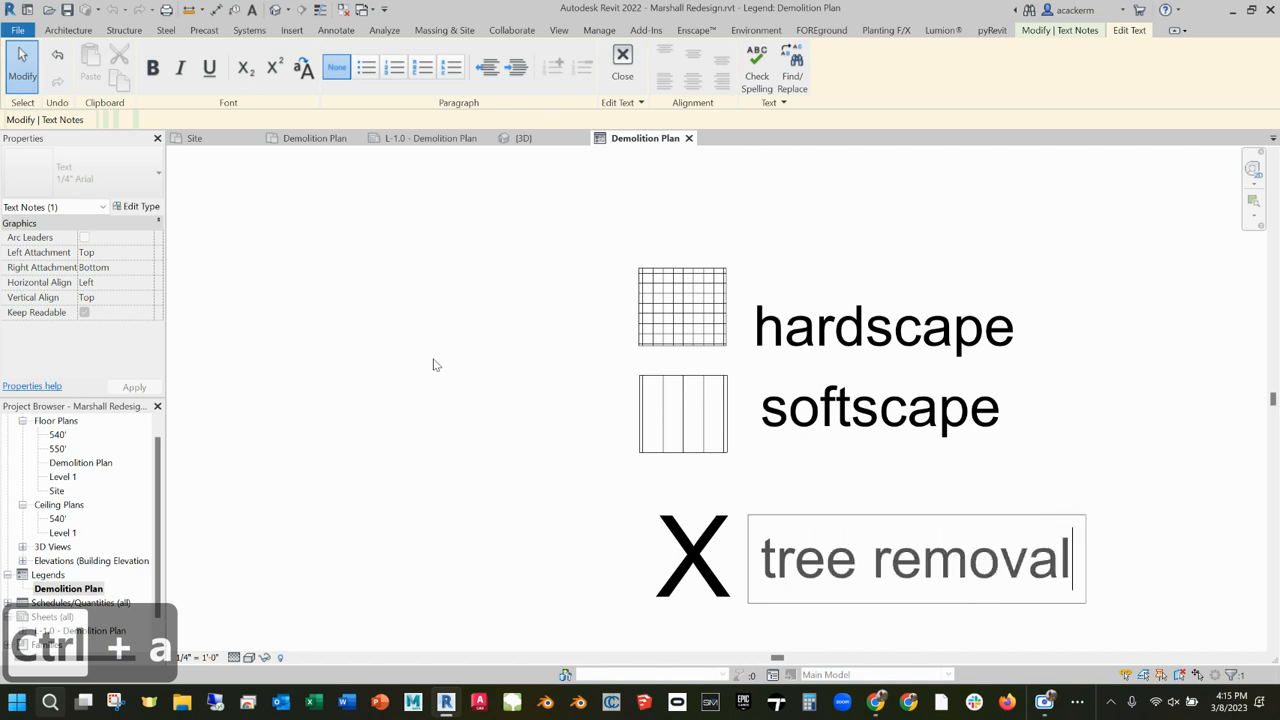
pyautogui.click(583, 360)
pyautogui.click(445, 138)
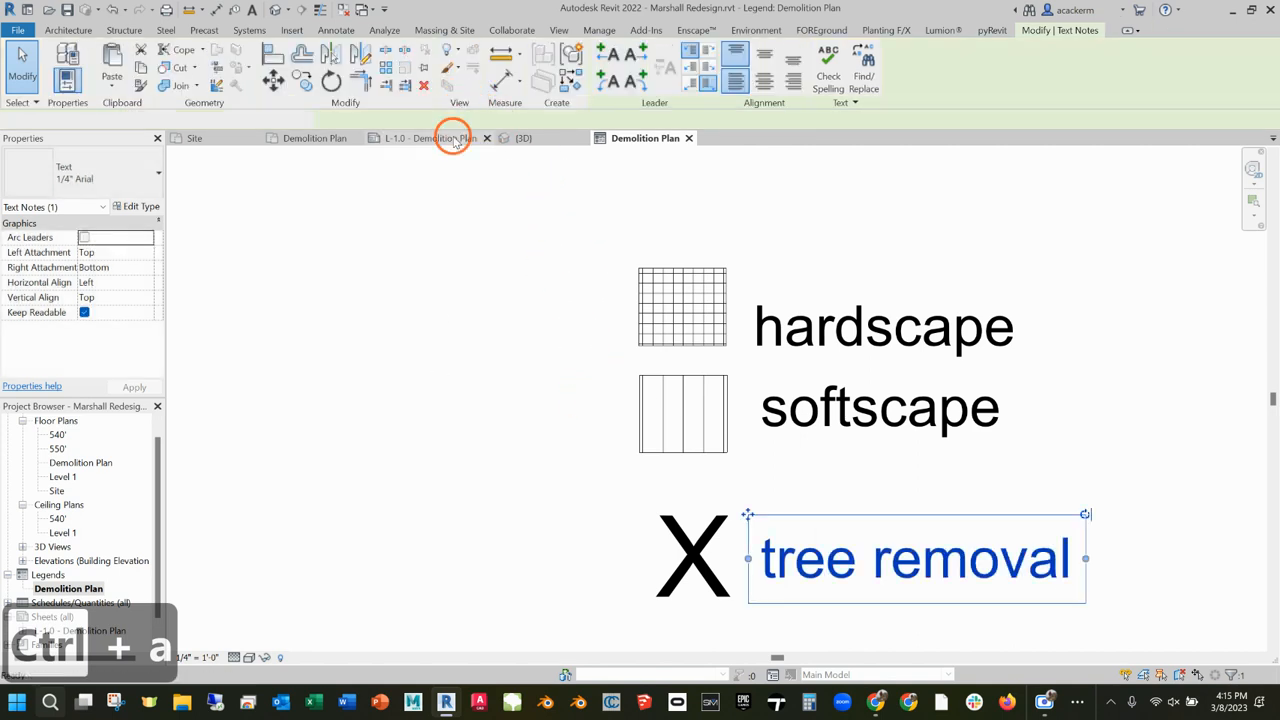
pyautogui.click(829, 338)
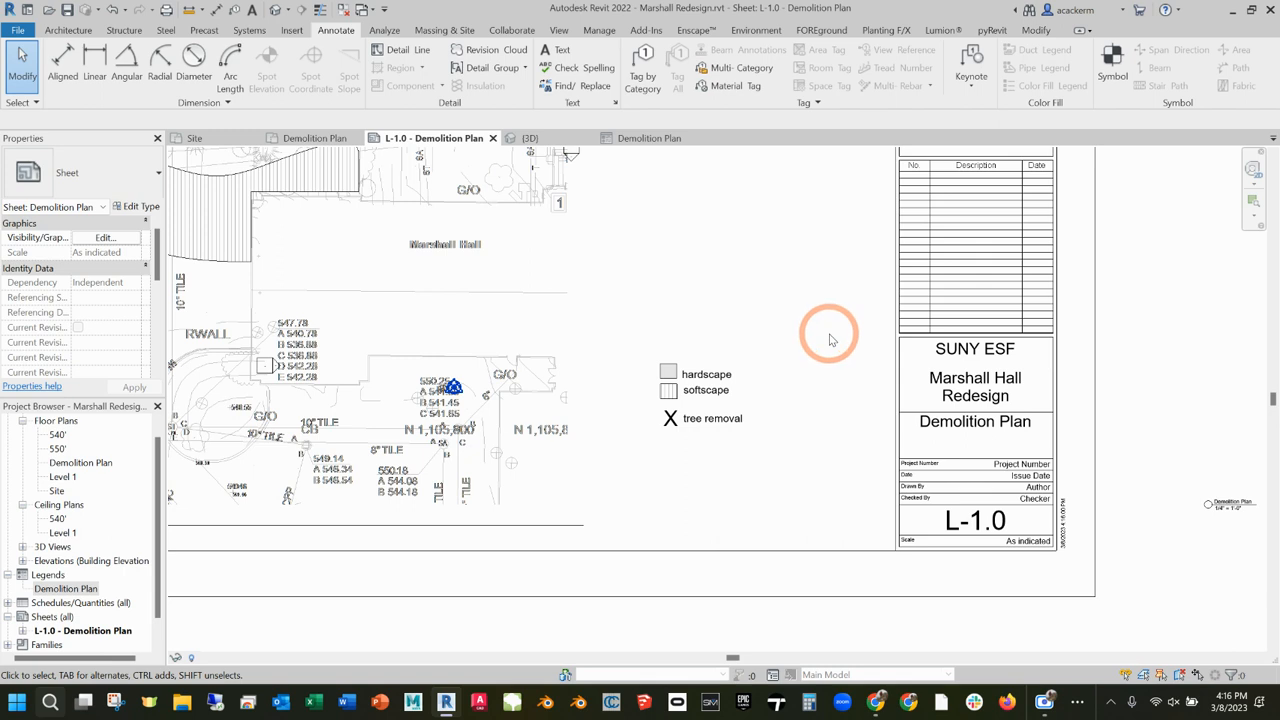
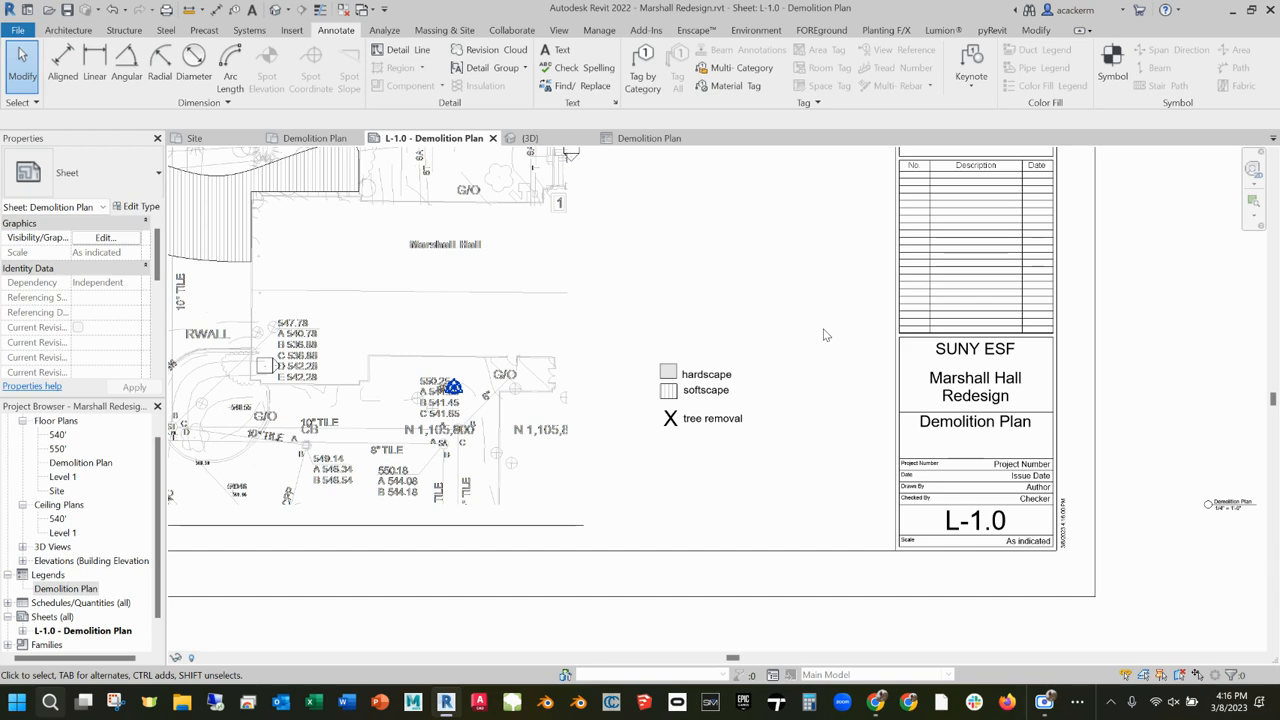
# - Add a wrapping text note reading "notes" on three lines in the blank area between the plan and the title block
pyautogui.scroll(-5, 696, 380)
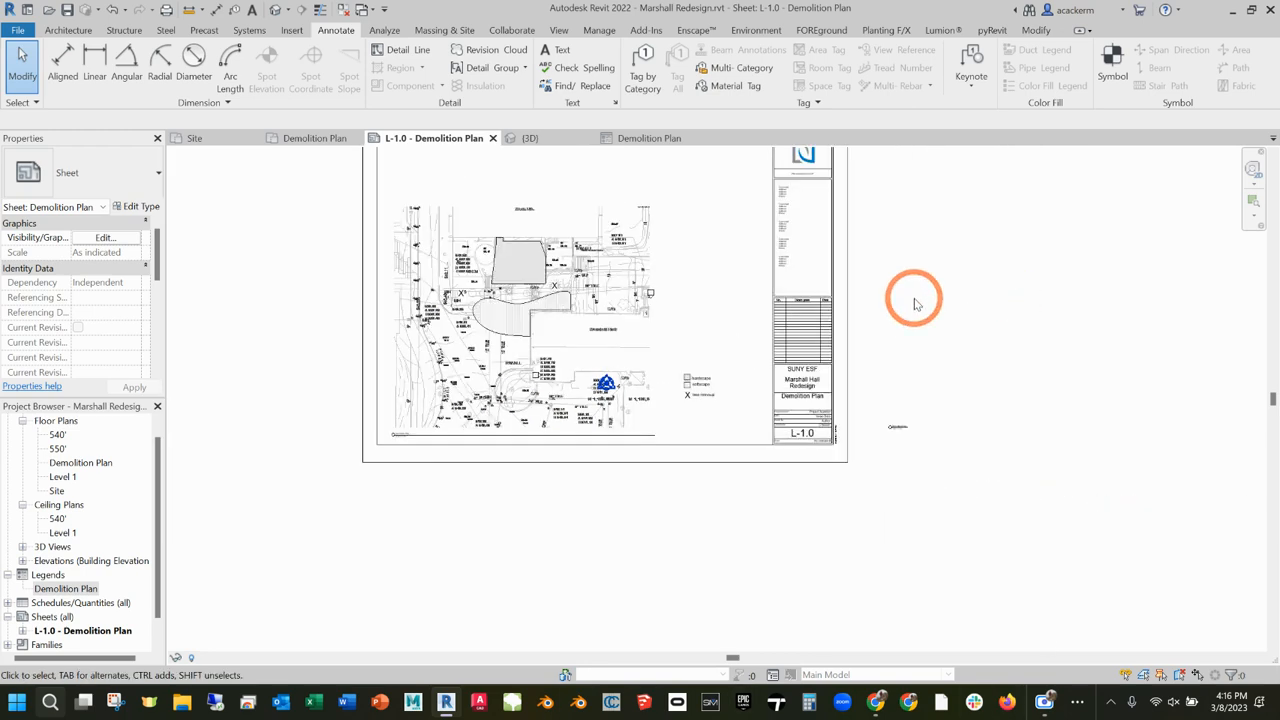
pyautogui.moveTo(911, 297); pyautogui.dragTo(931, 435, button='middle')
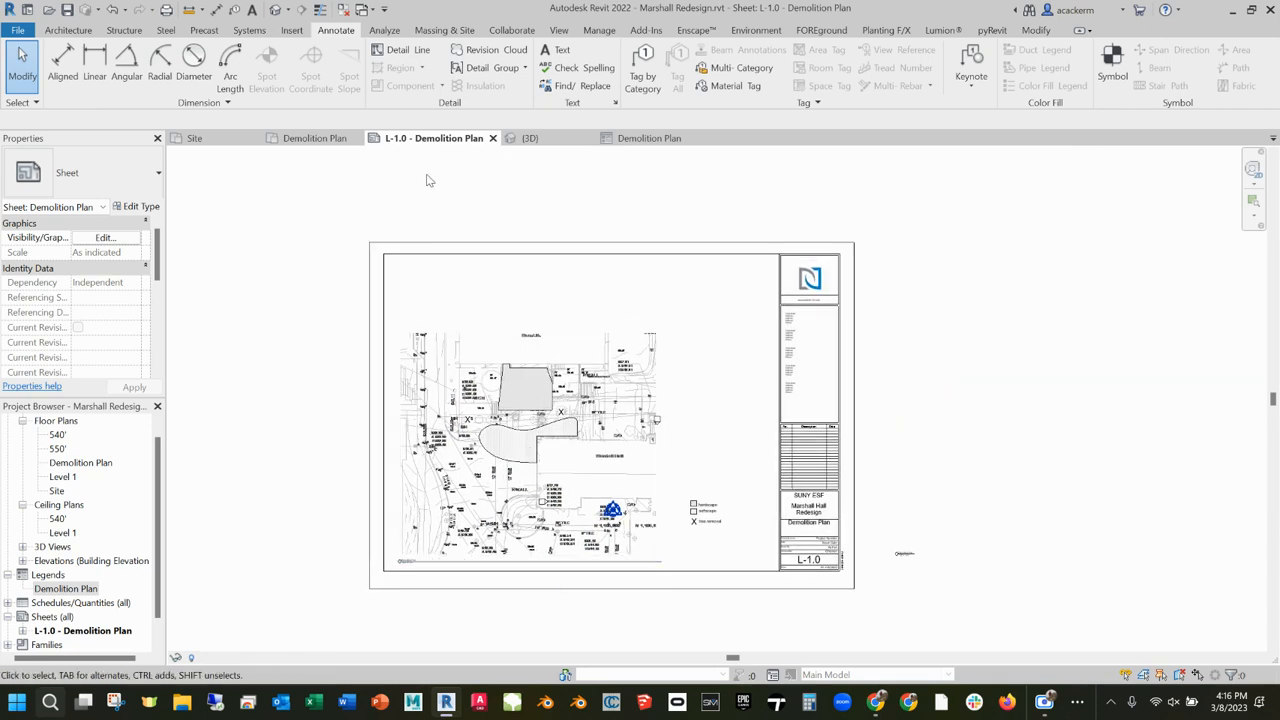
pyautogui.click(551, 52)
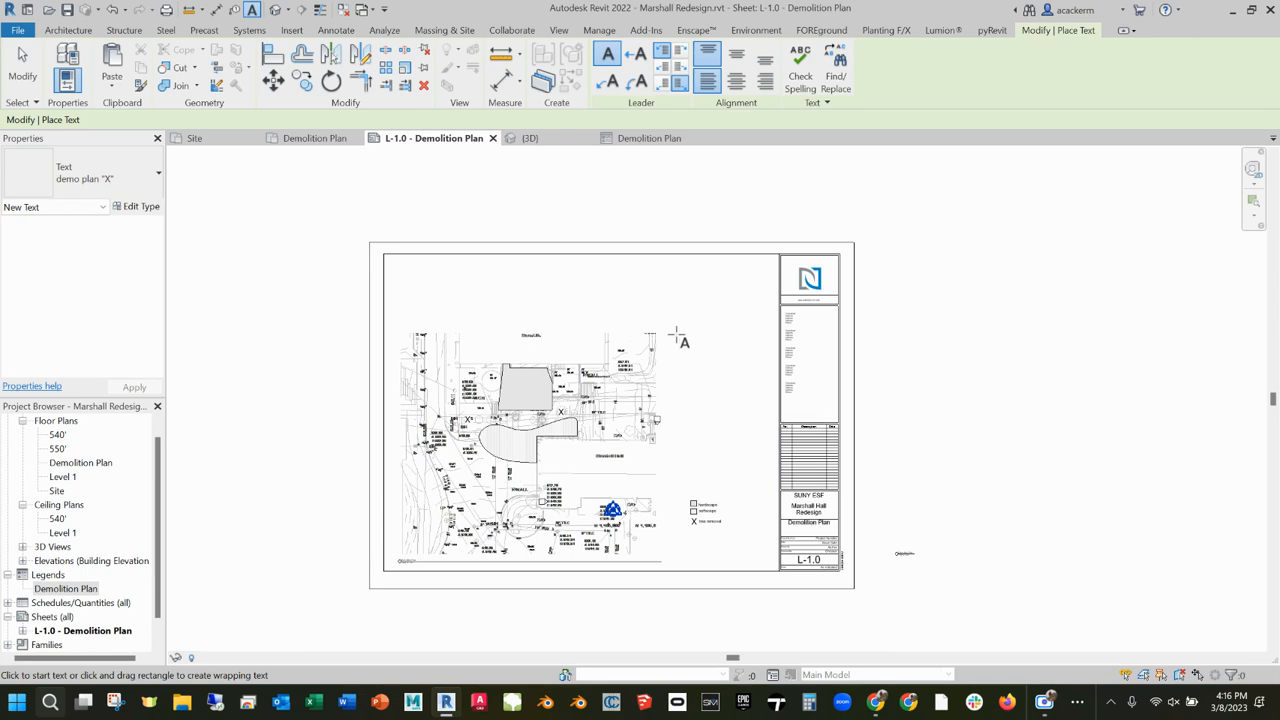
pyautogui.moveTo(677, 333); pyautogui.dragTo(763, 455)
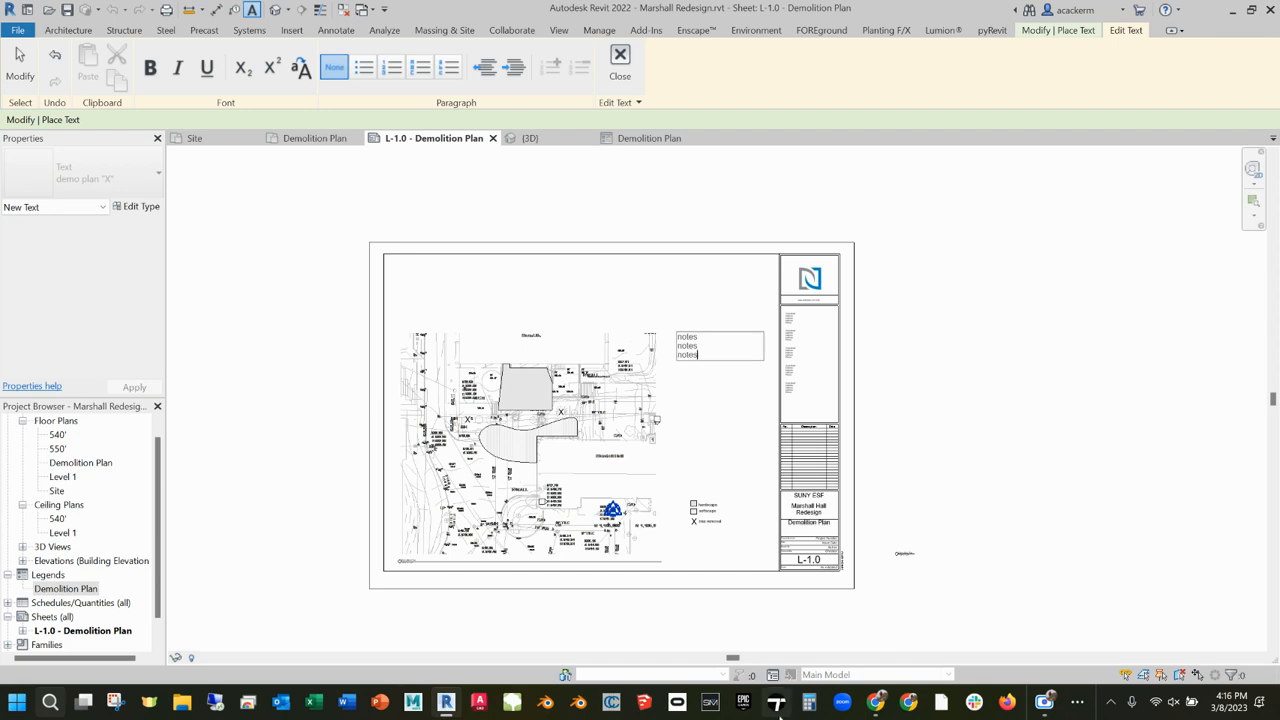
# - Switch to Chrome and search the web for "example cd notes"
pyautogui.click(811, 651)
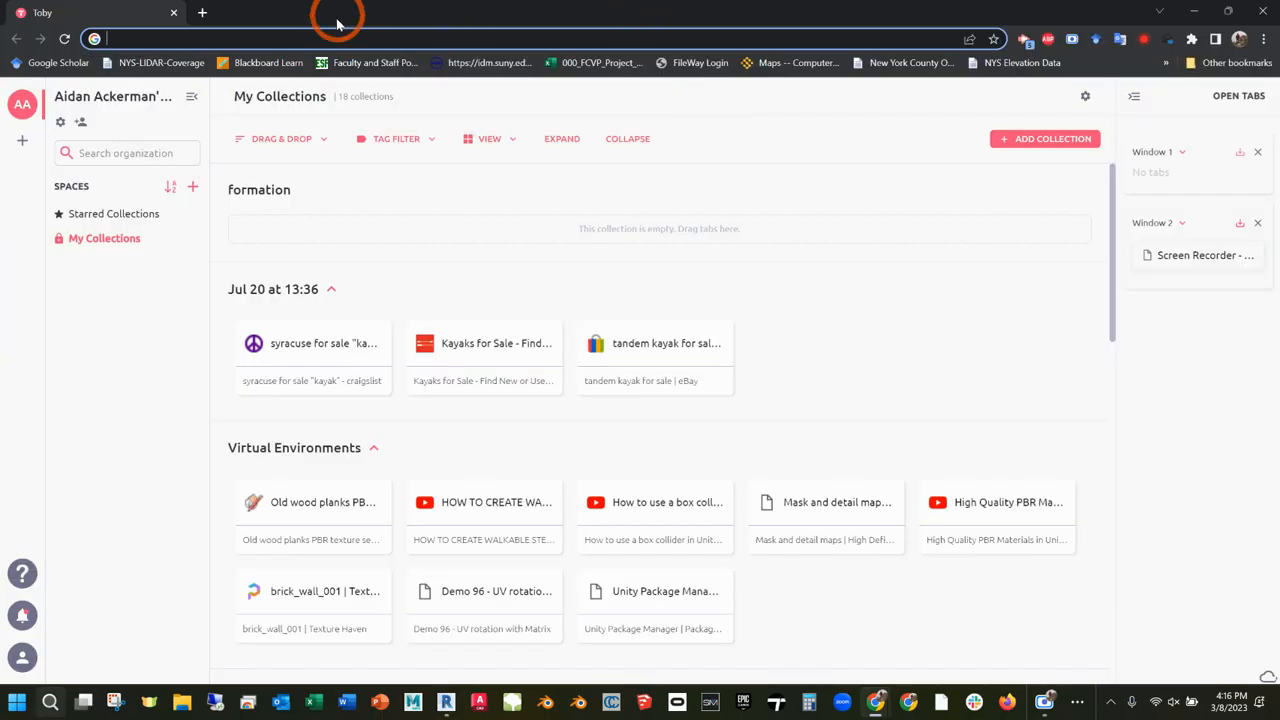
pyautogui.click(338, 36)
pyautogui.write('example c')
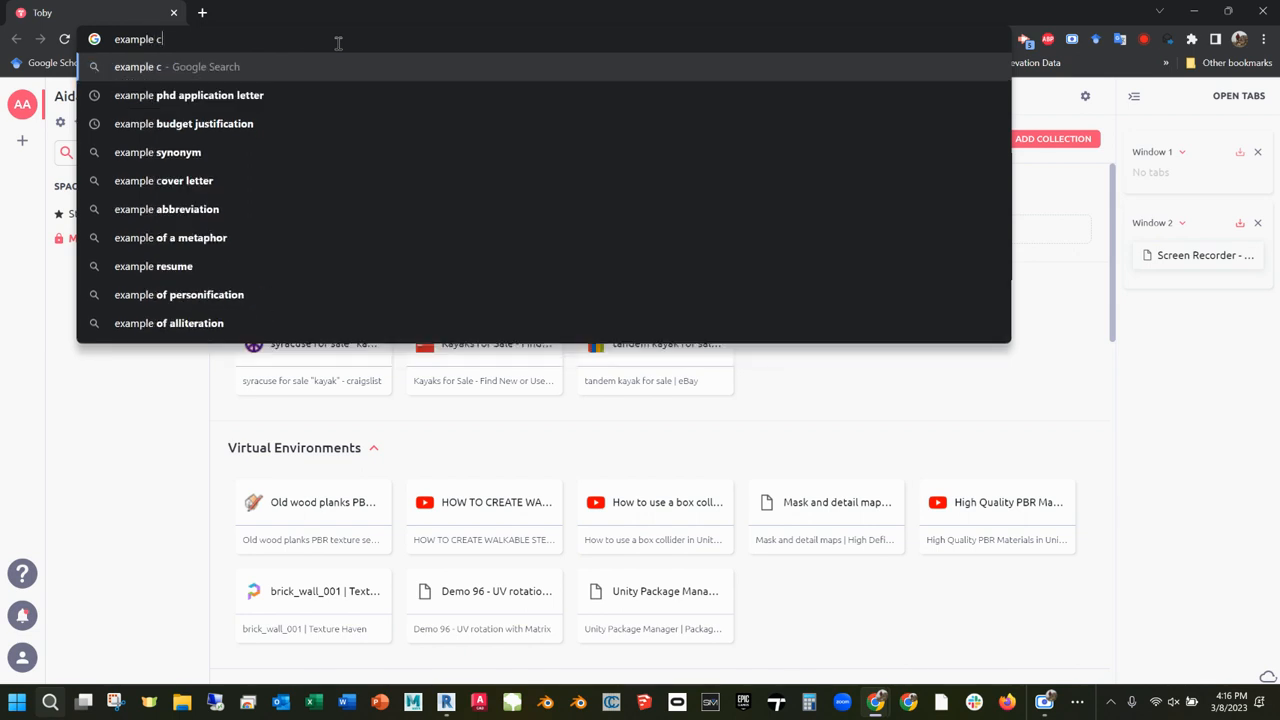
pyautogui.write('d notes')
pyautogui.press('Return')
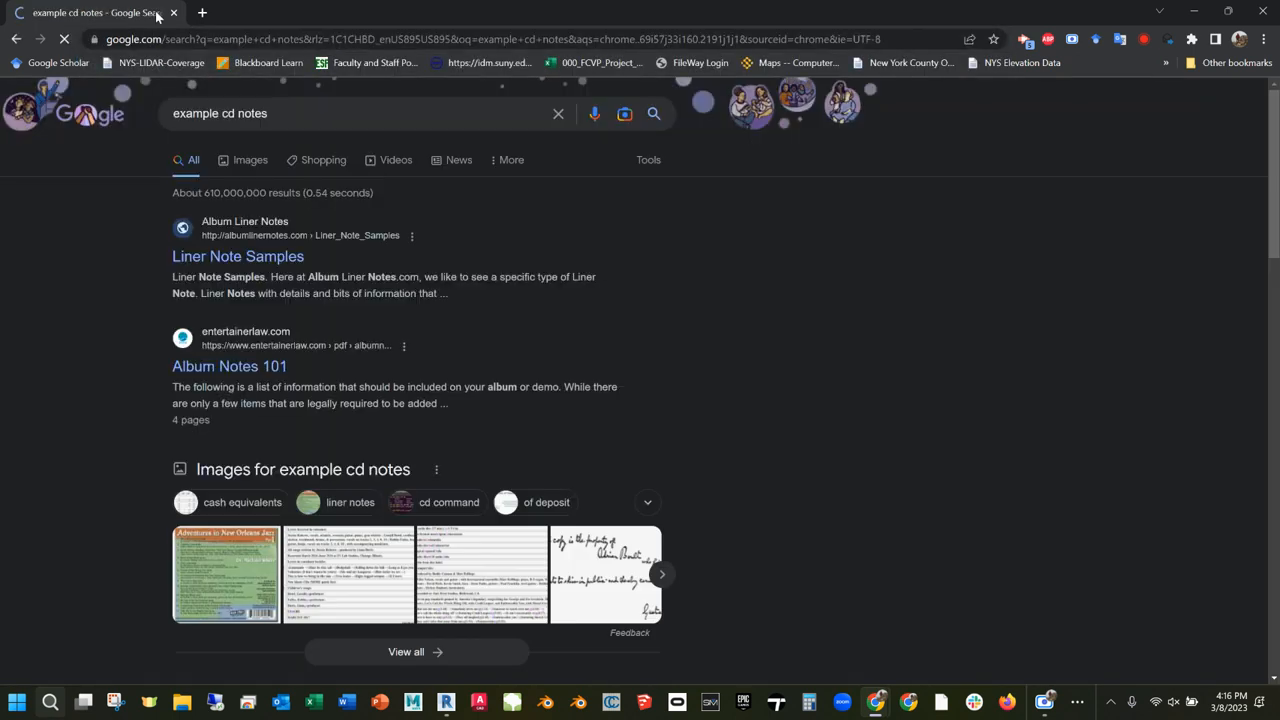
# - Refine the search to "example construction document notes" and open the "construction notes" result from Beacon Hill Civic Association
pyautogui.click(234, 110)
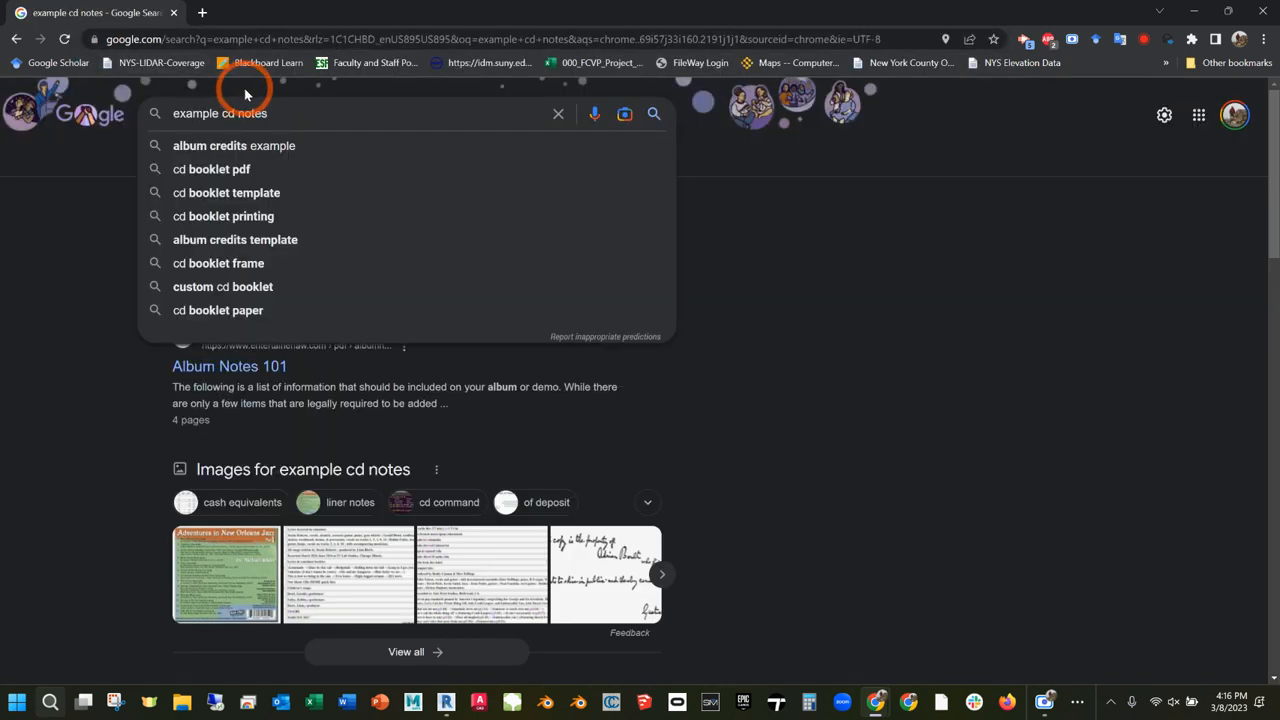
pyautogui.press('BackSpace')
pyautogui.write('onstruction')
pyautogui.write(' document')
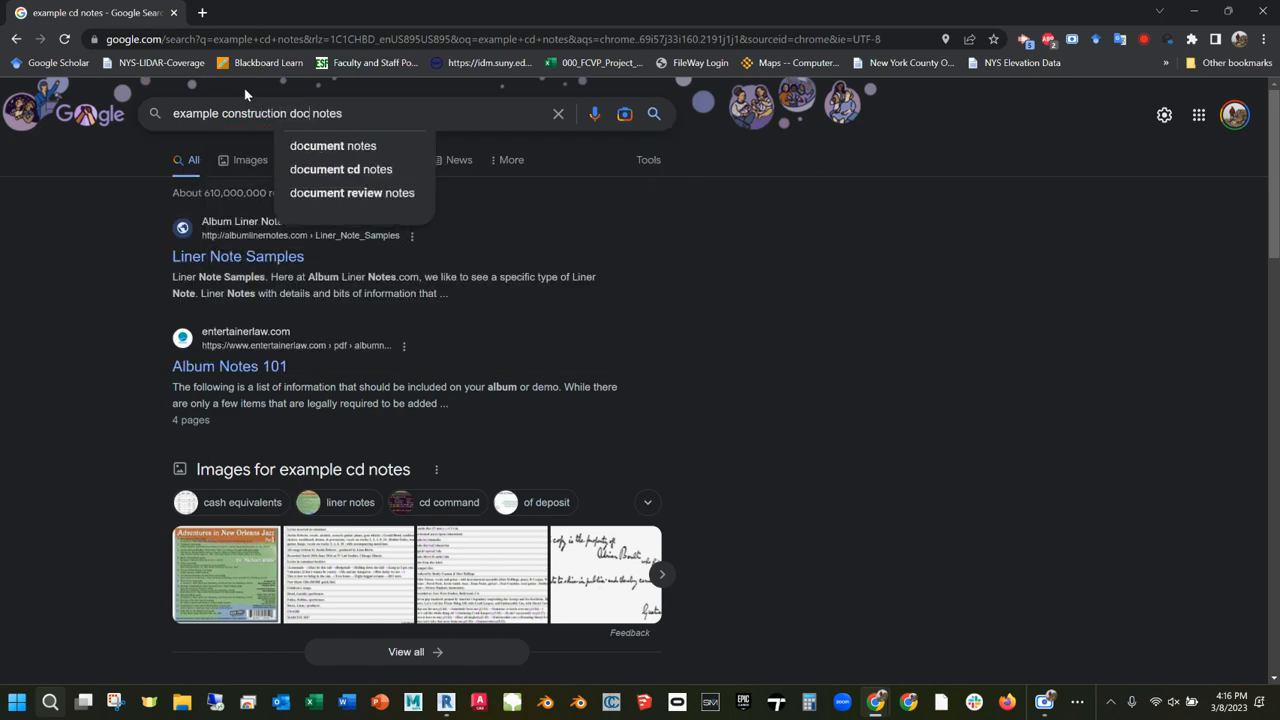
pyautogui.press('Return')
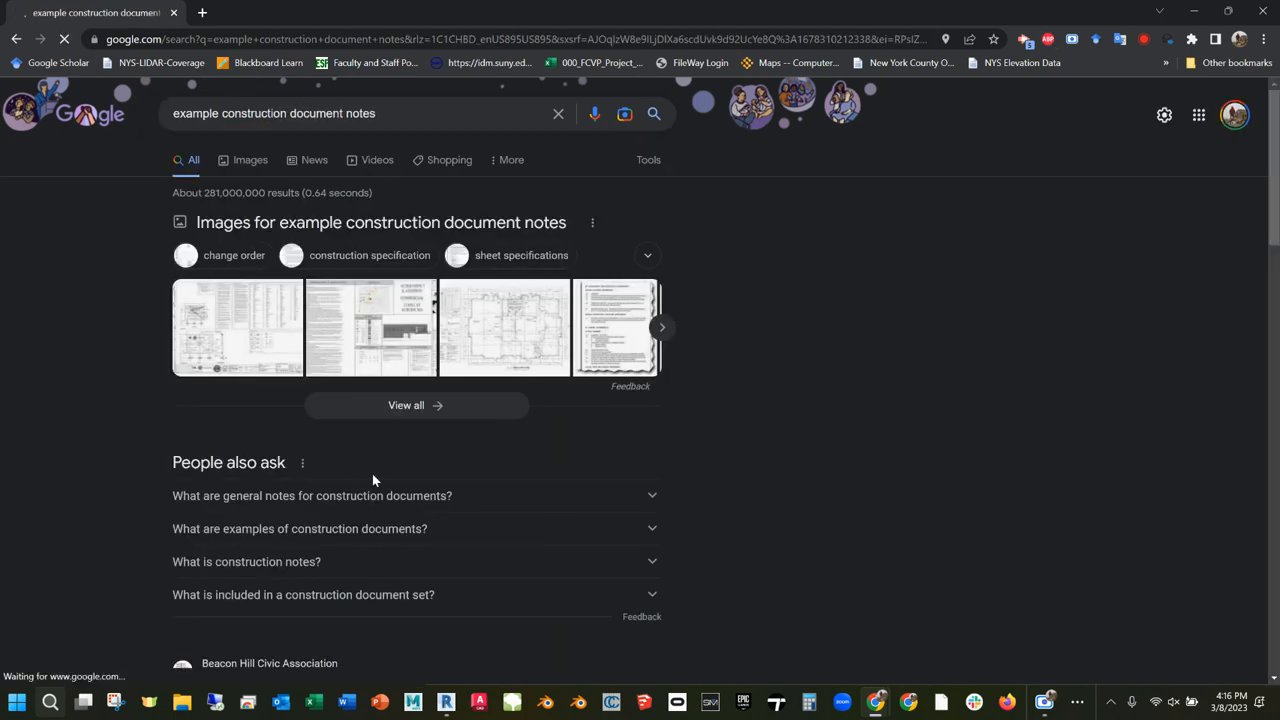
pyautogui.scroll(-3, 390, 484)
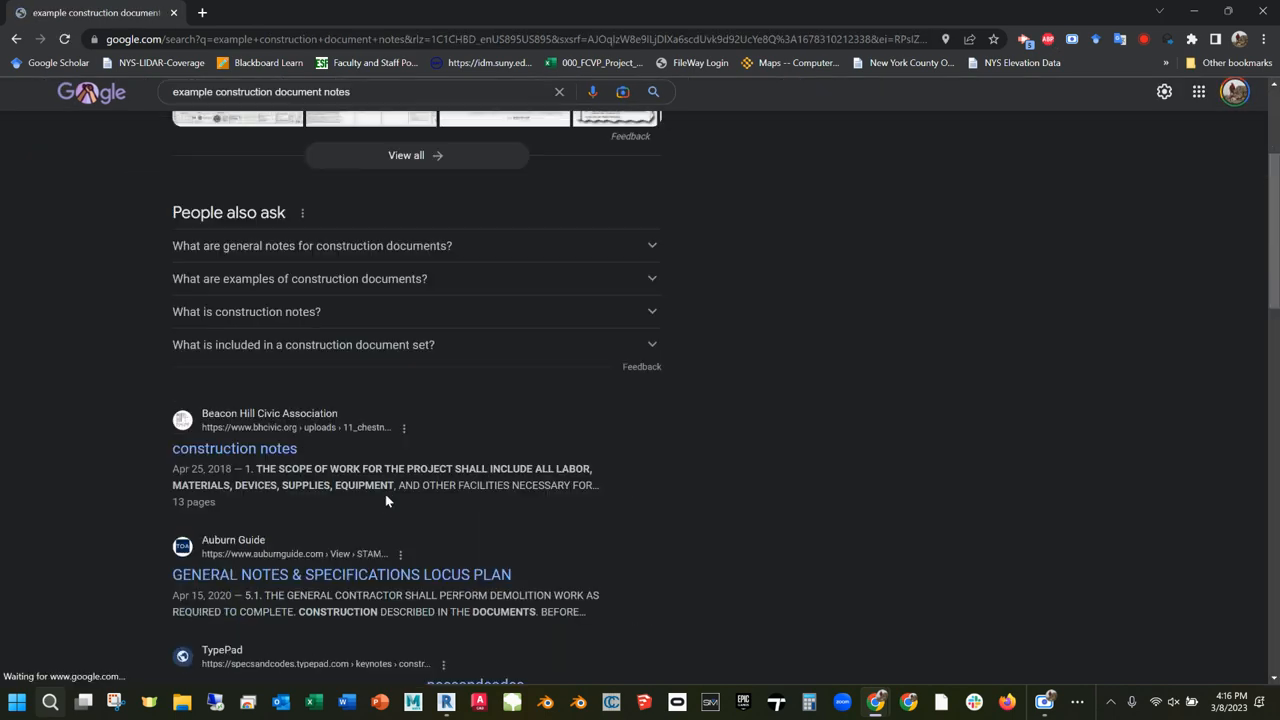
pyautogui.click(270, 448)
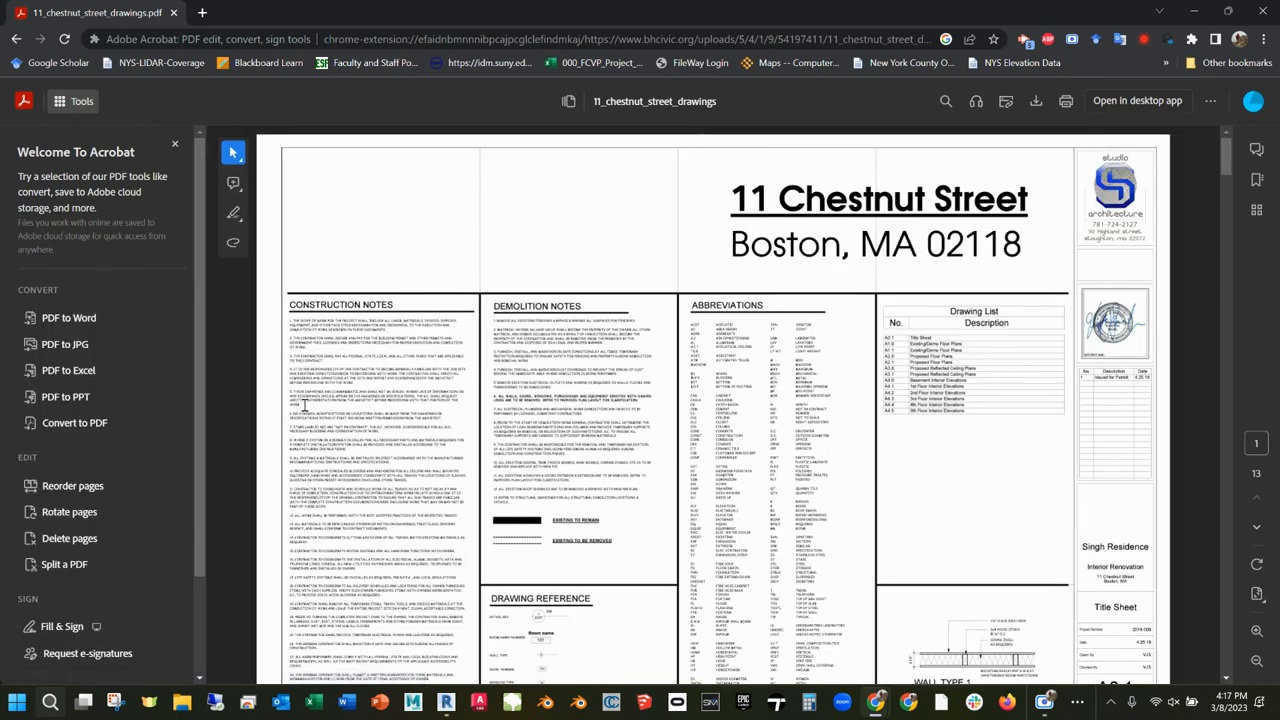
# - Copy the construction notes text in the PDF from within item 1 through the start of item 6
pyautogui.moveTo(304, 405); pyautogui.dragTo(352, 415)
pyautogui.click(288, 339)
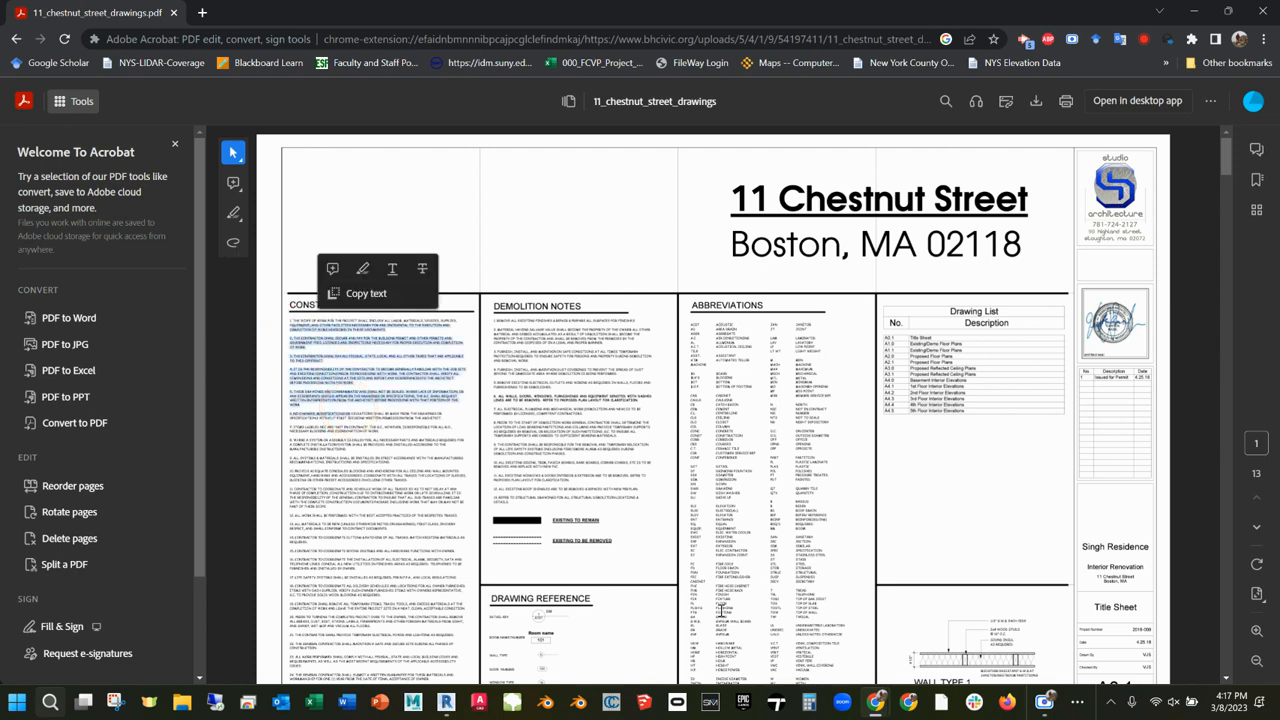
pyautogui.hotkey('ctrl', 'c')
# - Switch back to Revit, replace the placeholder lines in the sheet's text note with the copied construction notes, and finish the Text command
pyautogui.click(446, 702)
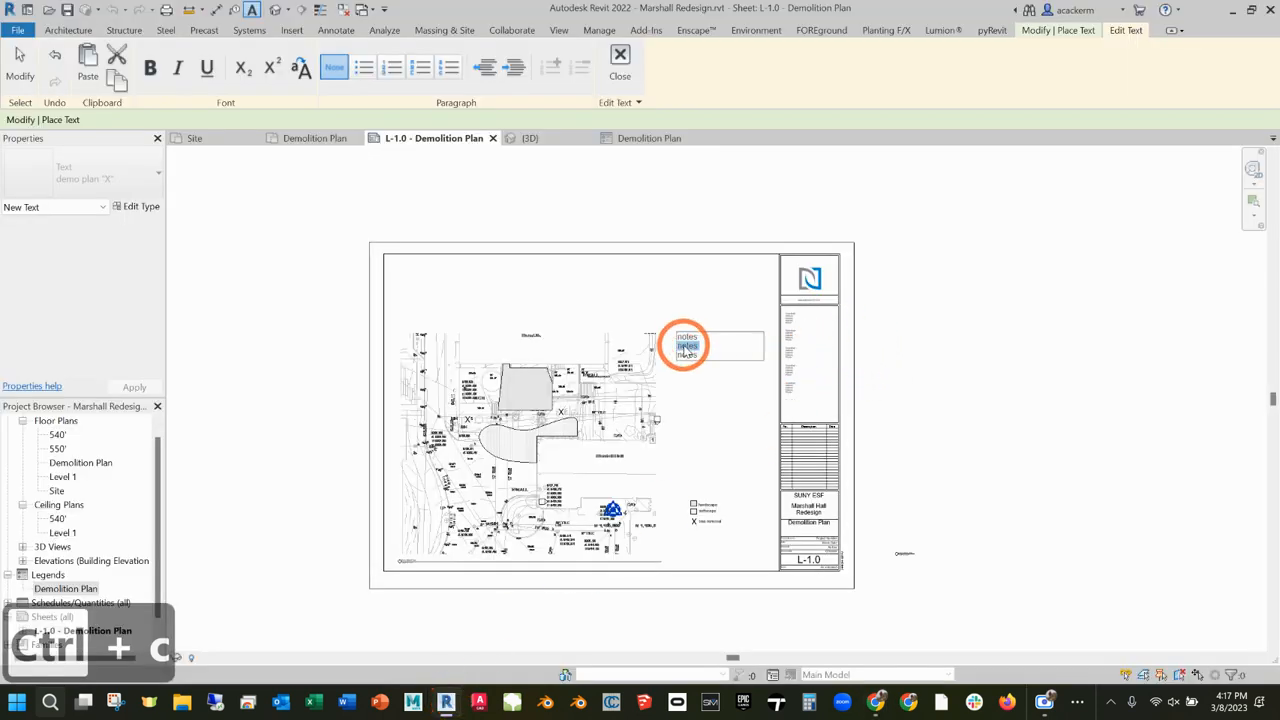
pyautogui.hotkey('ctrl', 'a')
pyautogui.hotkey('ctrl', 'v')
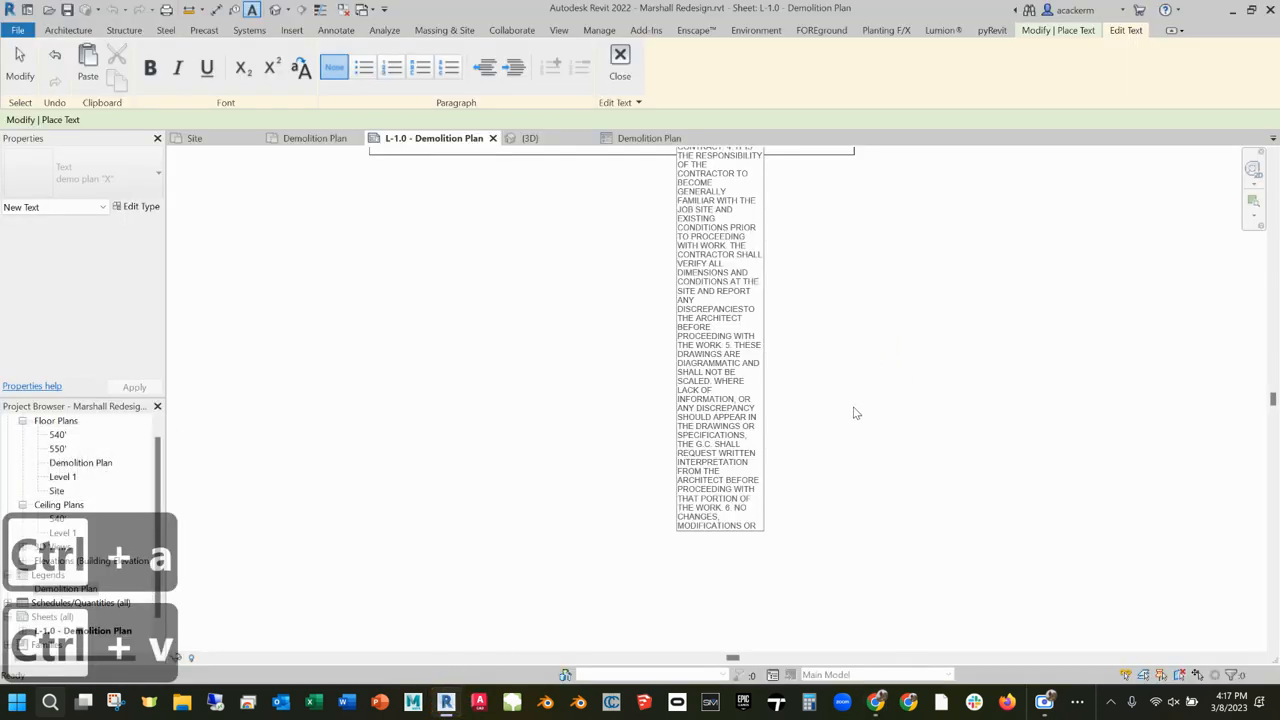
pyautogui.click(855, 413)
pyautogui.scroll(3, 853, 405)
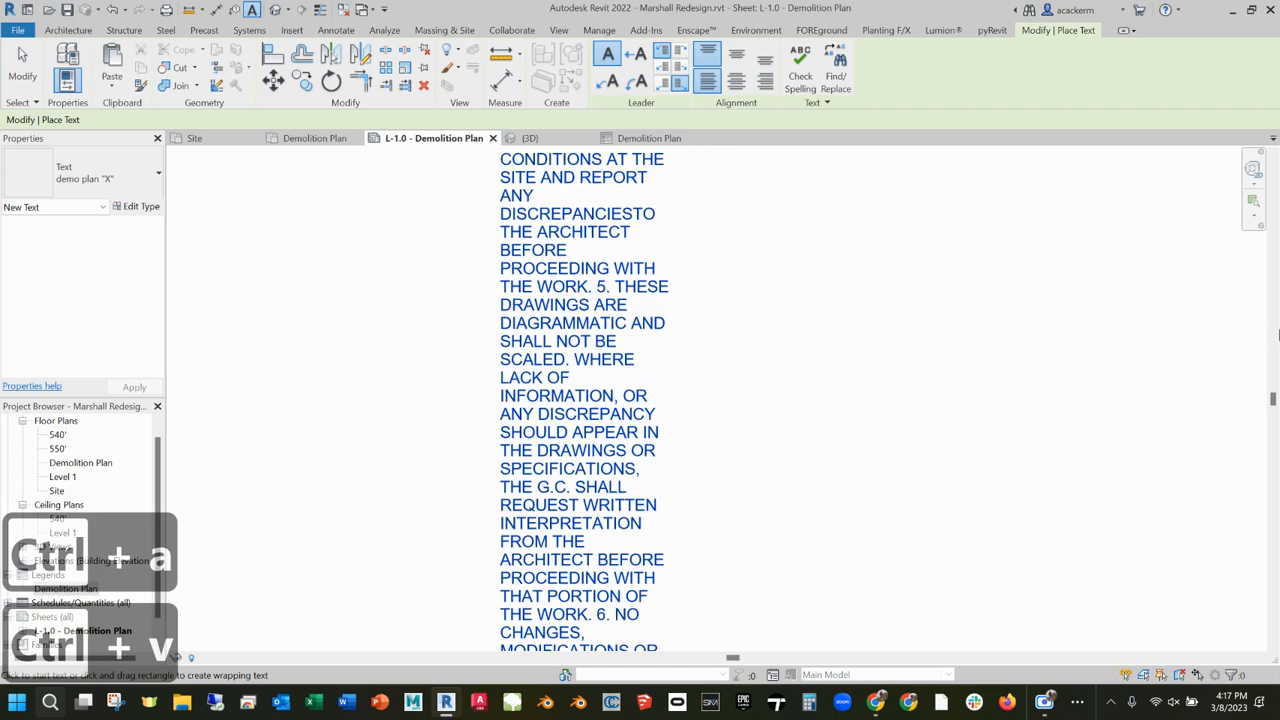
pyautogui.scroll(-5, 834, 300)
pyautogui.moveTo(876, 280); pyautogui.dragTo(824, 576, button='middle')
pyautogui.click(22, 65)
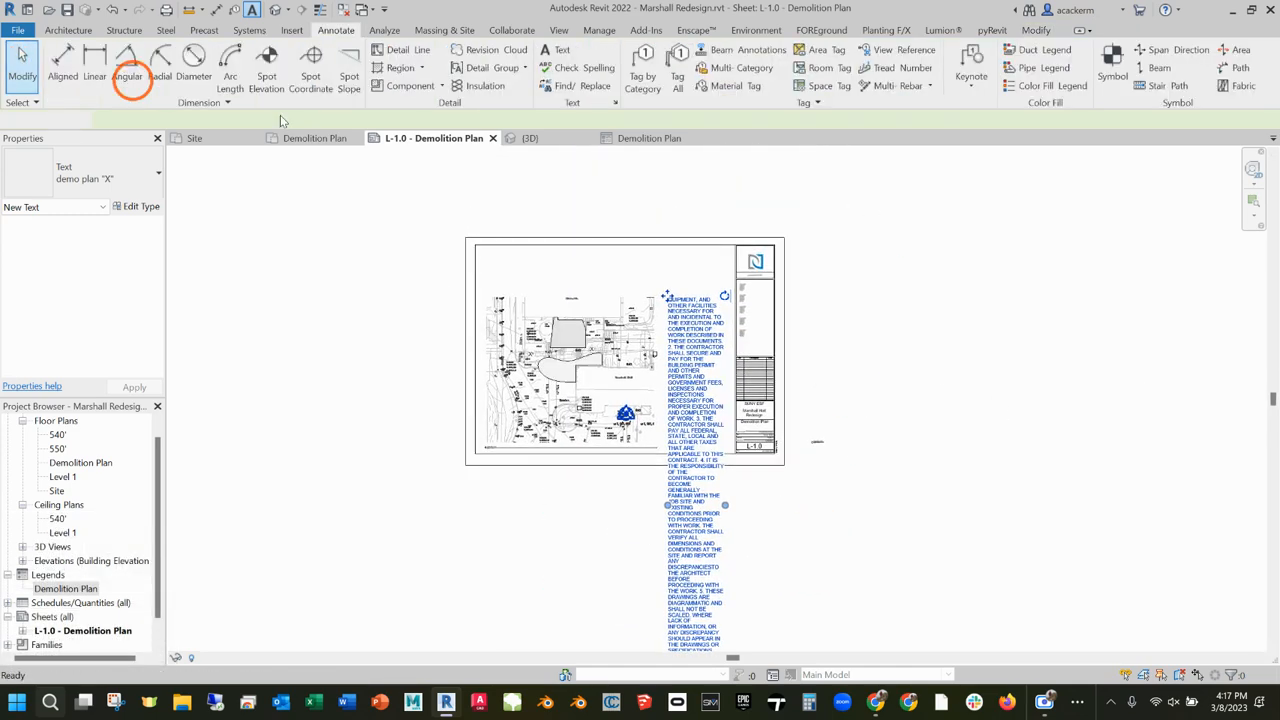
pyautogui.click(860, 272)
# - Change the construction notes text note to the 1/4" Arial text type
pyautogui.click(686, 313)
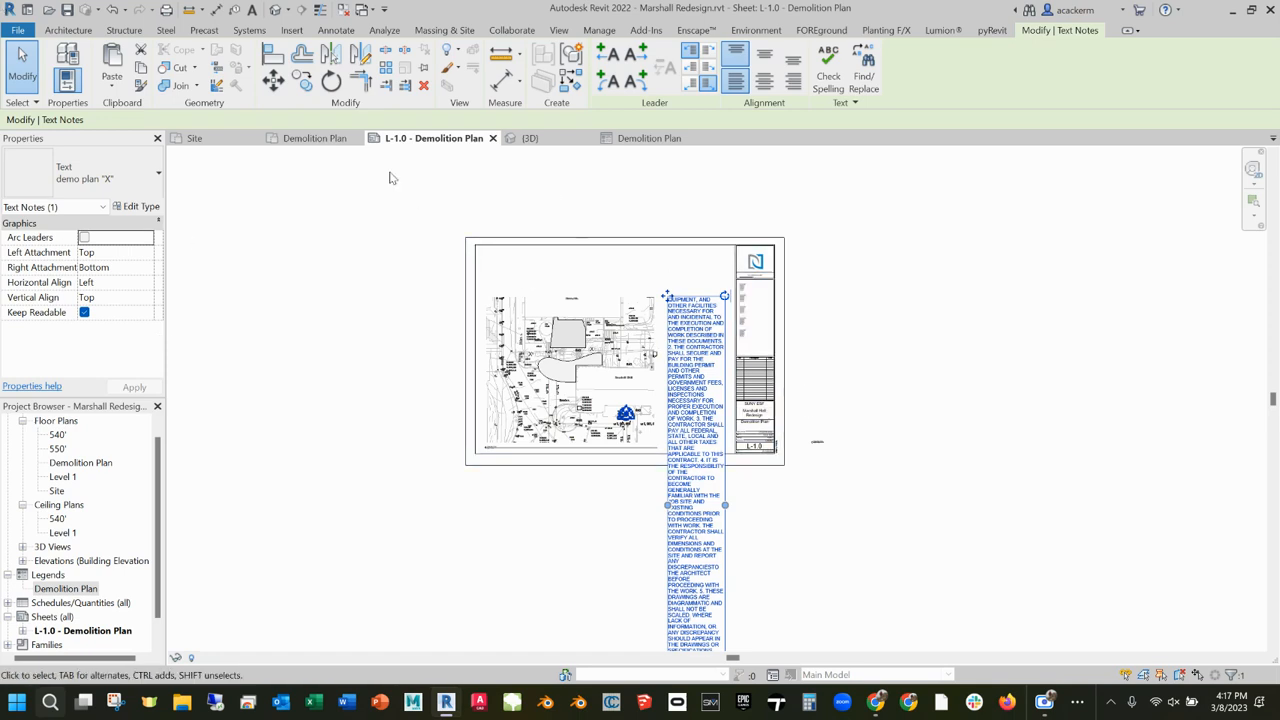
pyautogui.click(159, 175)
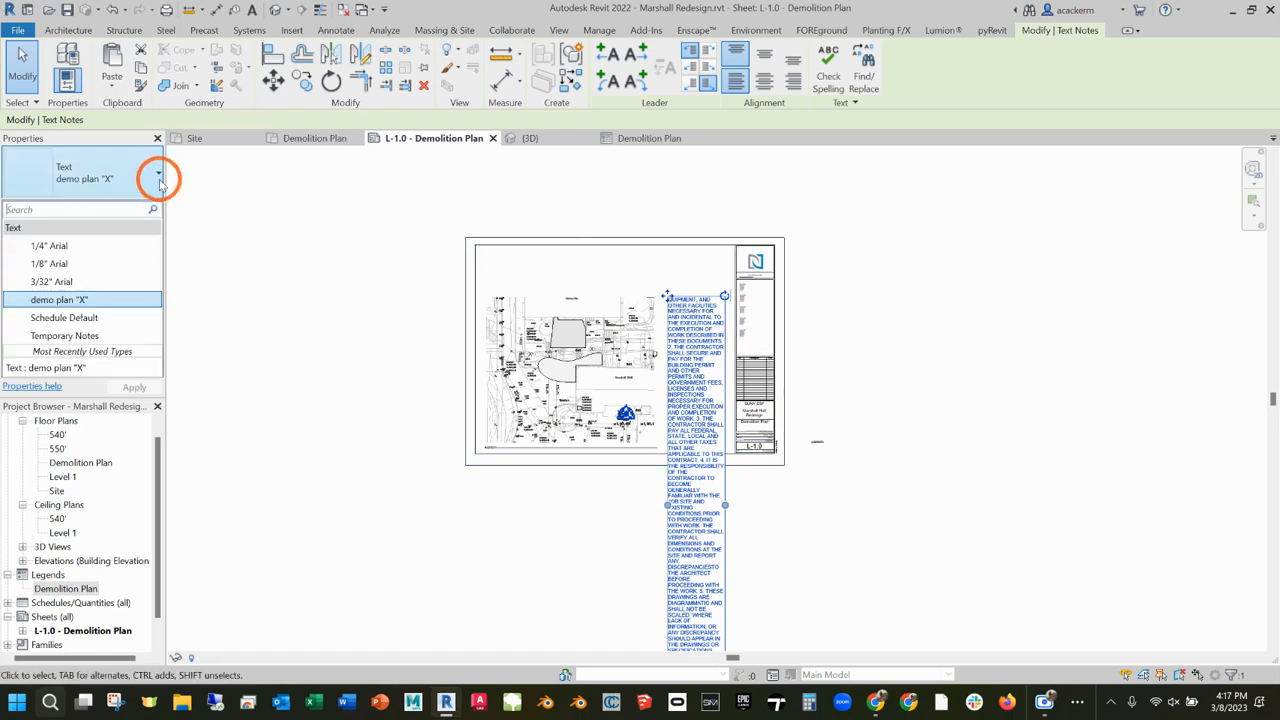
pyautogui.click(86, 250)
pyautogui.click(688, 283)
pyautogui.scroll(5, 684, 298)
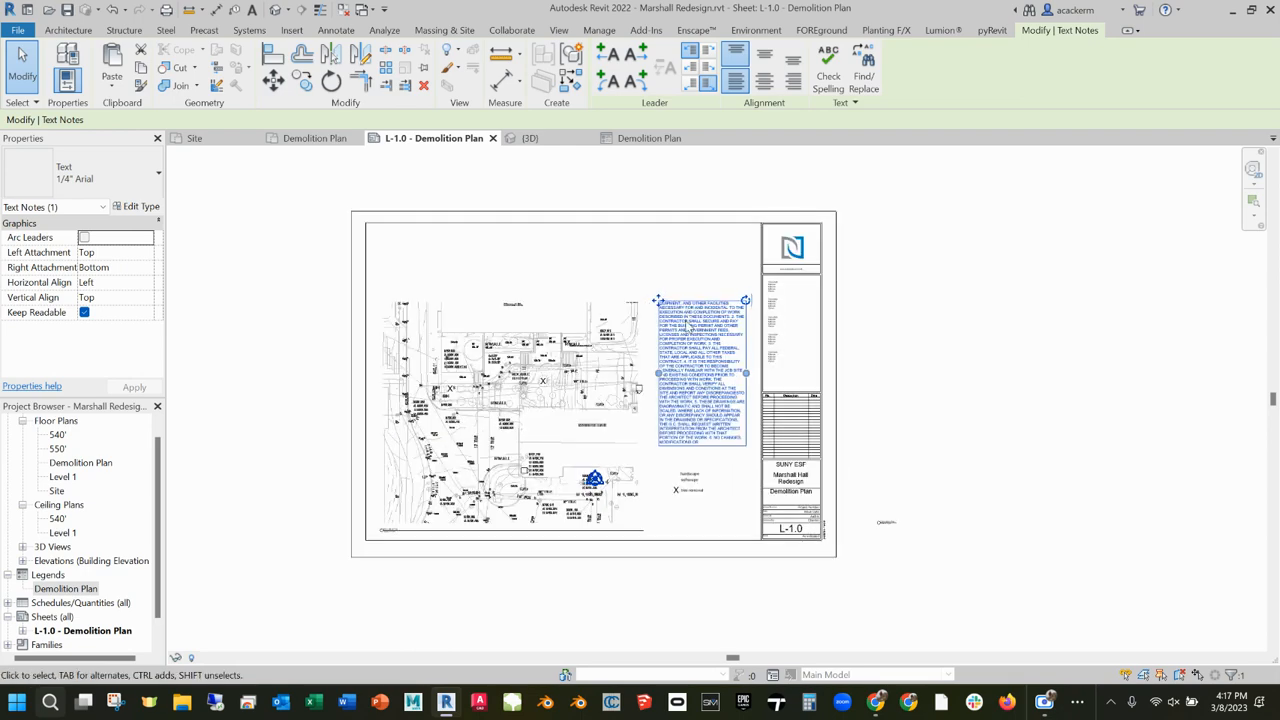
pyautogui.click(158, 173)
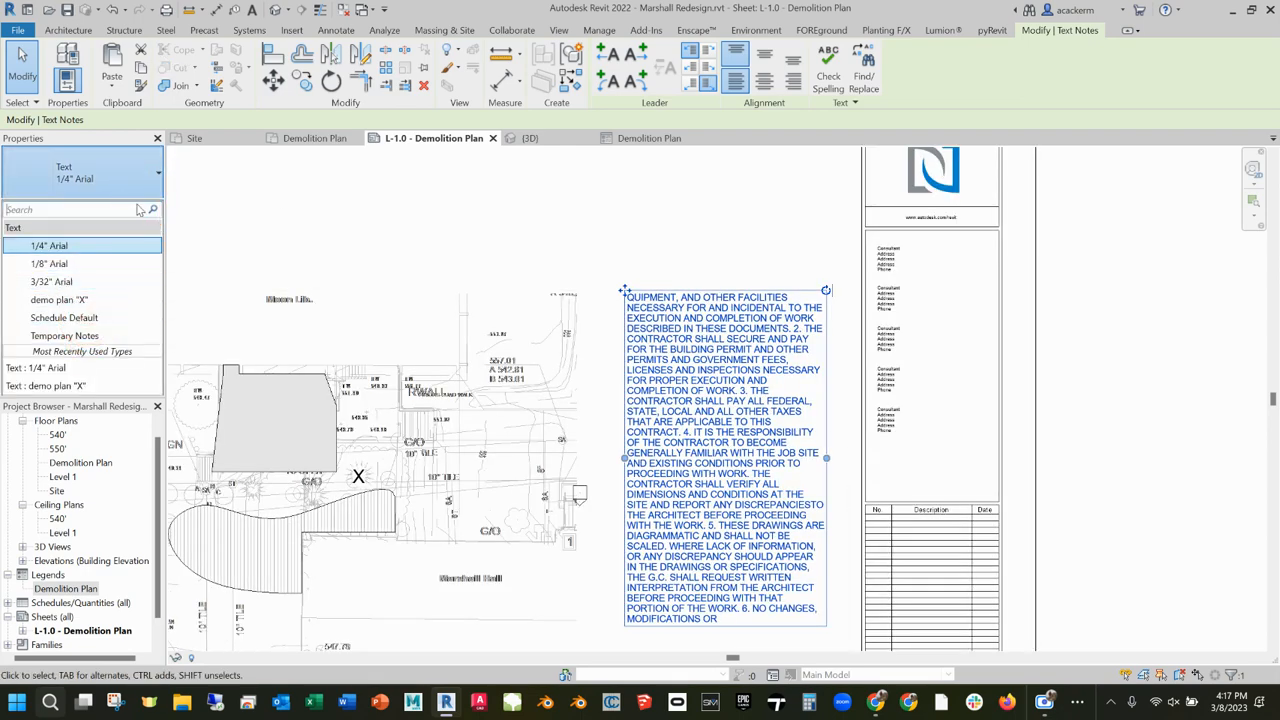
pyautogui.click(170, 186)
pyautogui.click(138, 206)
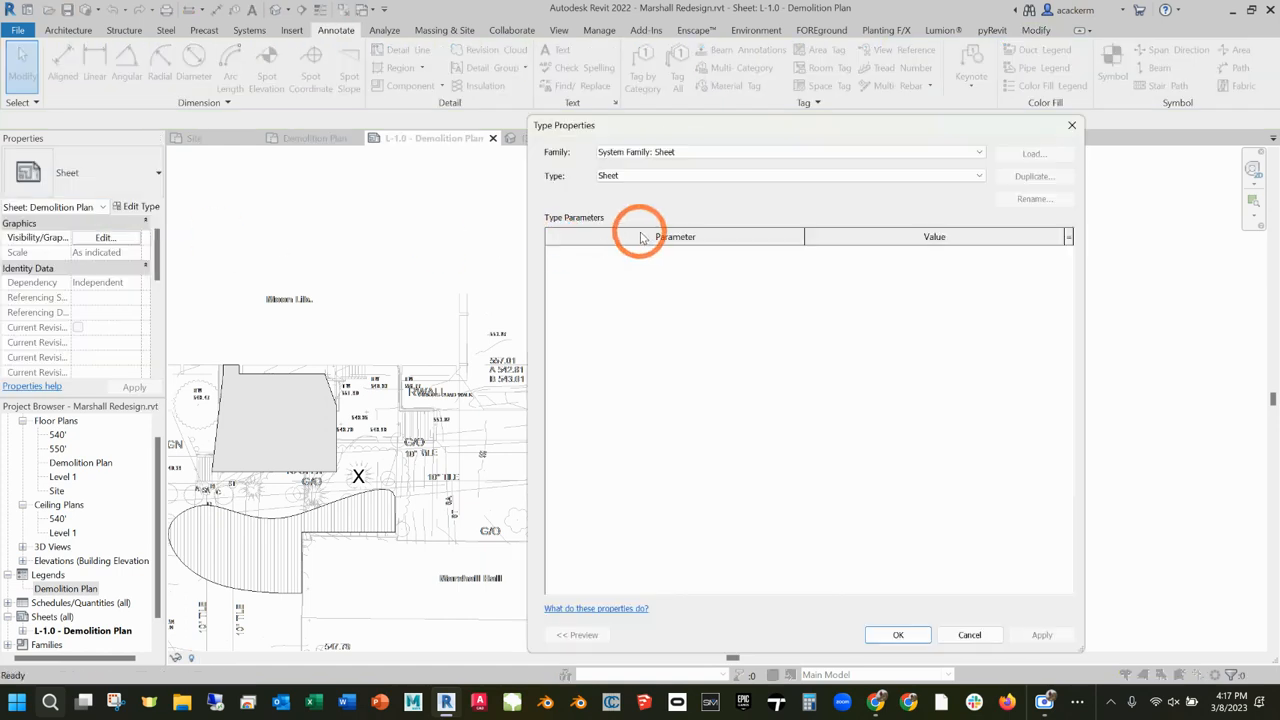
pyautogui.click(961, 629)
# - Duplicate the construction notes' text type as "notes" with a text size of 1/8" and apply it to the note
pyautogui.click(780, 510)
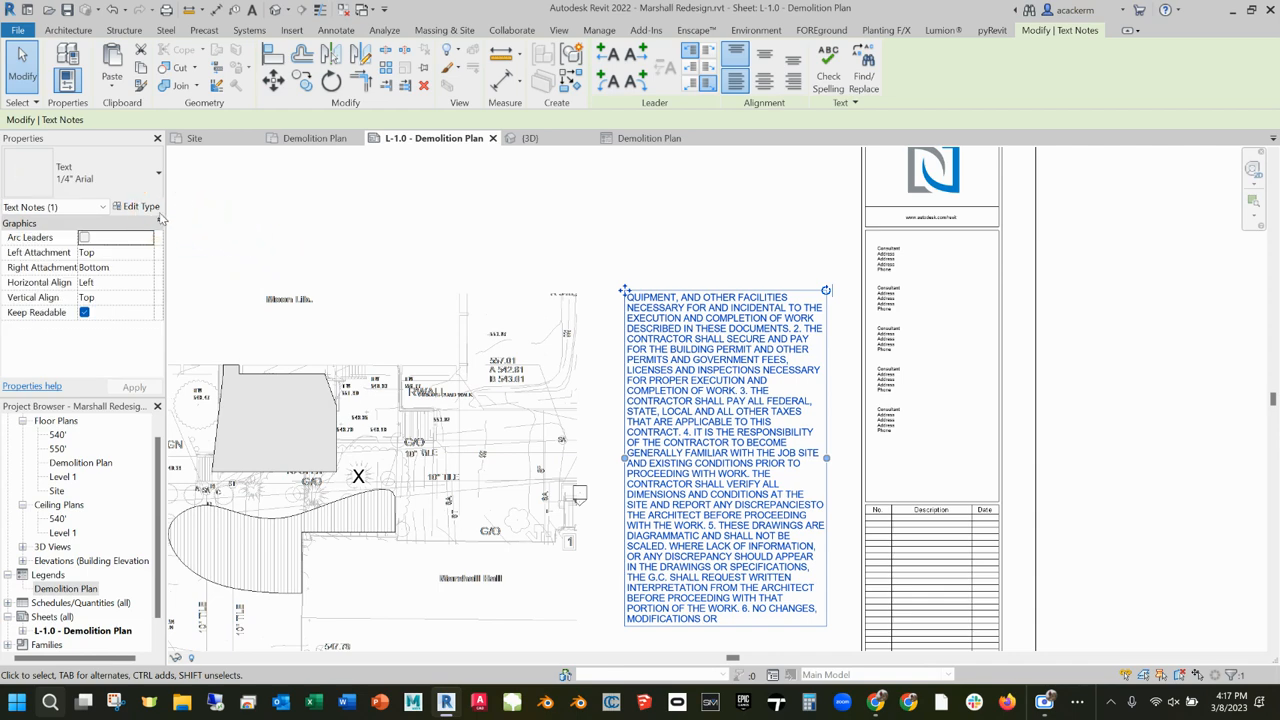
pyautogui.click(155, 206)
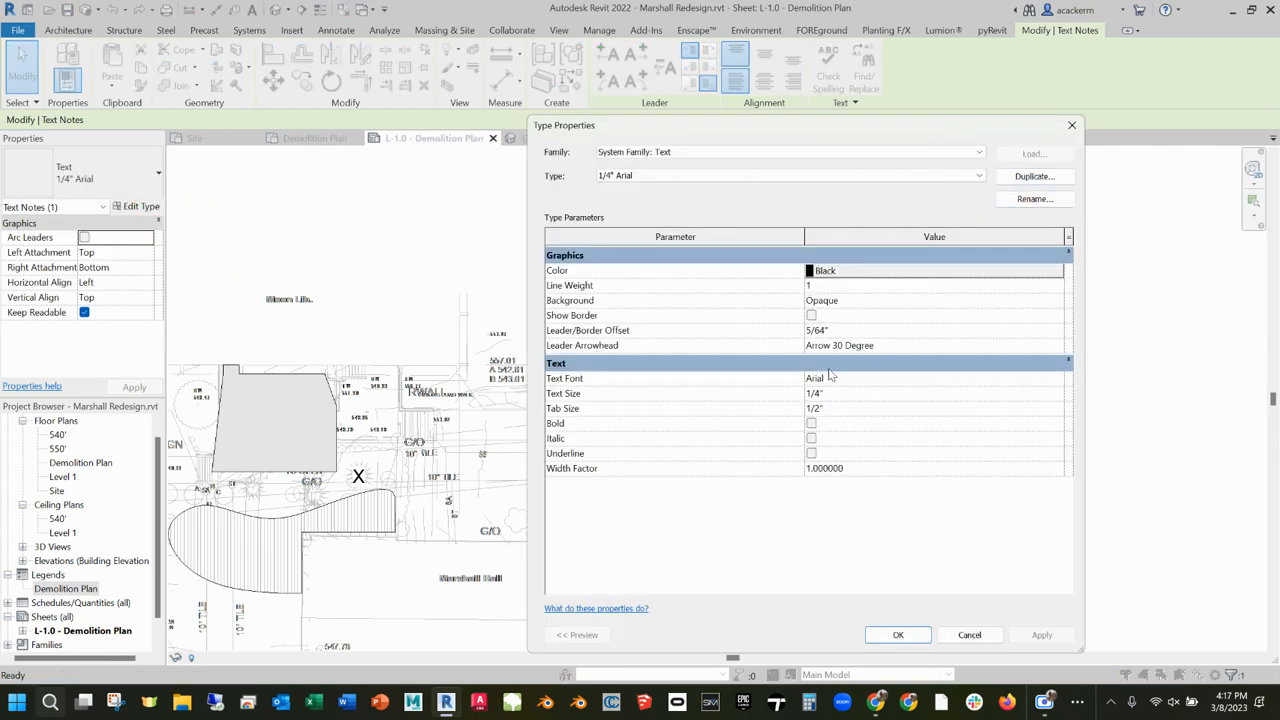
pyautogui.click(1034, 176)
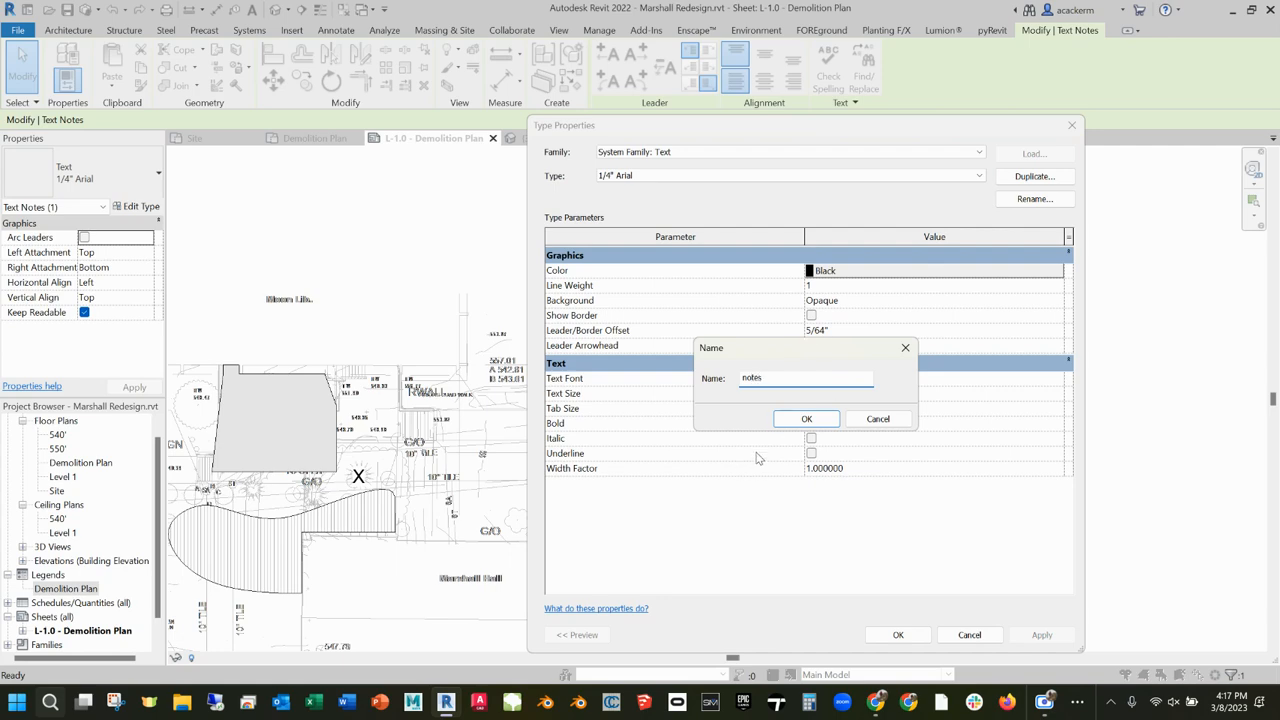
pyautogui.click(792, 418)
pyautogui.moveTo(884, 390); pyautogui.dragTo(810, 400)
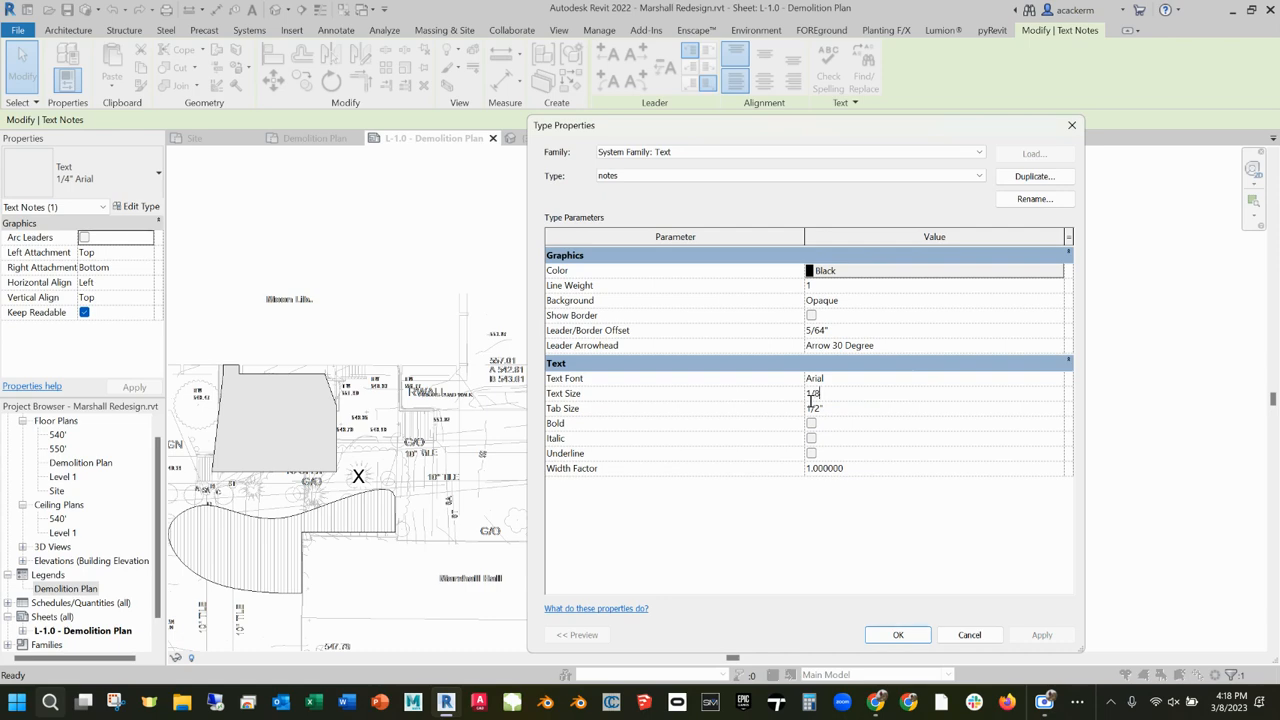
pyautogui.click(898, 634)
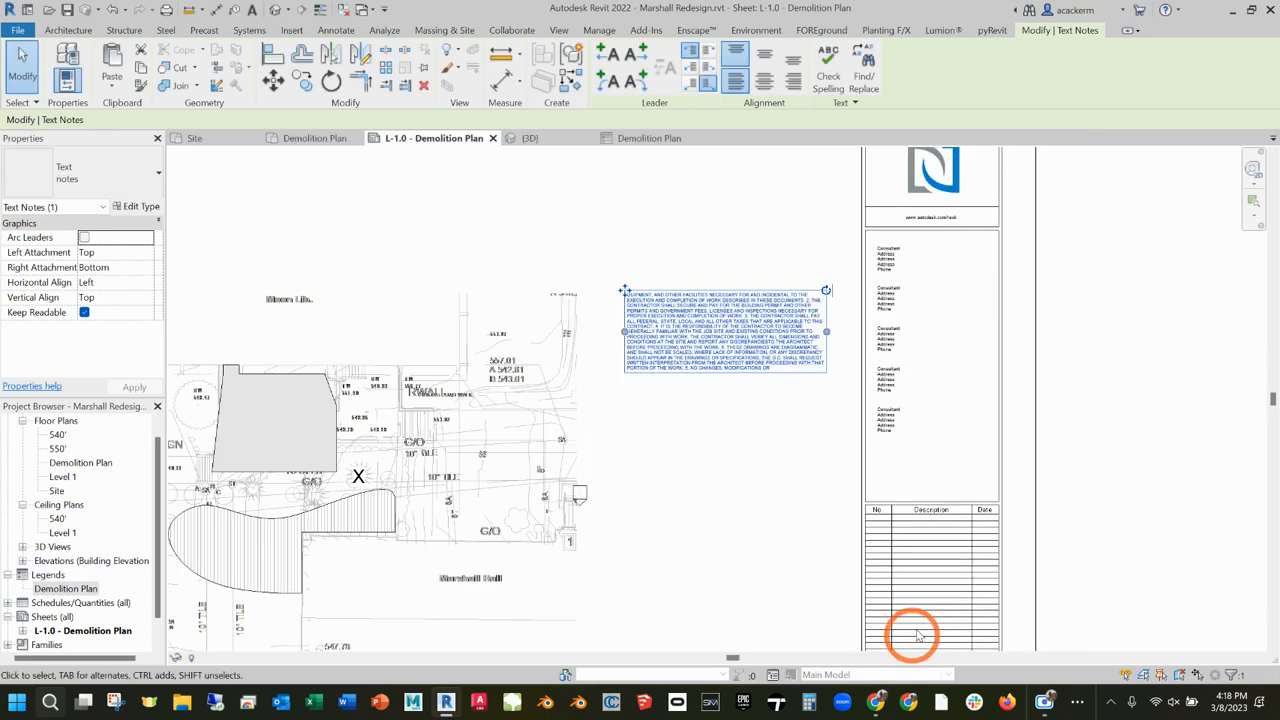
pyautogui.click(1160, 280)
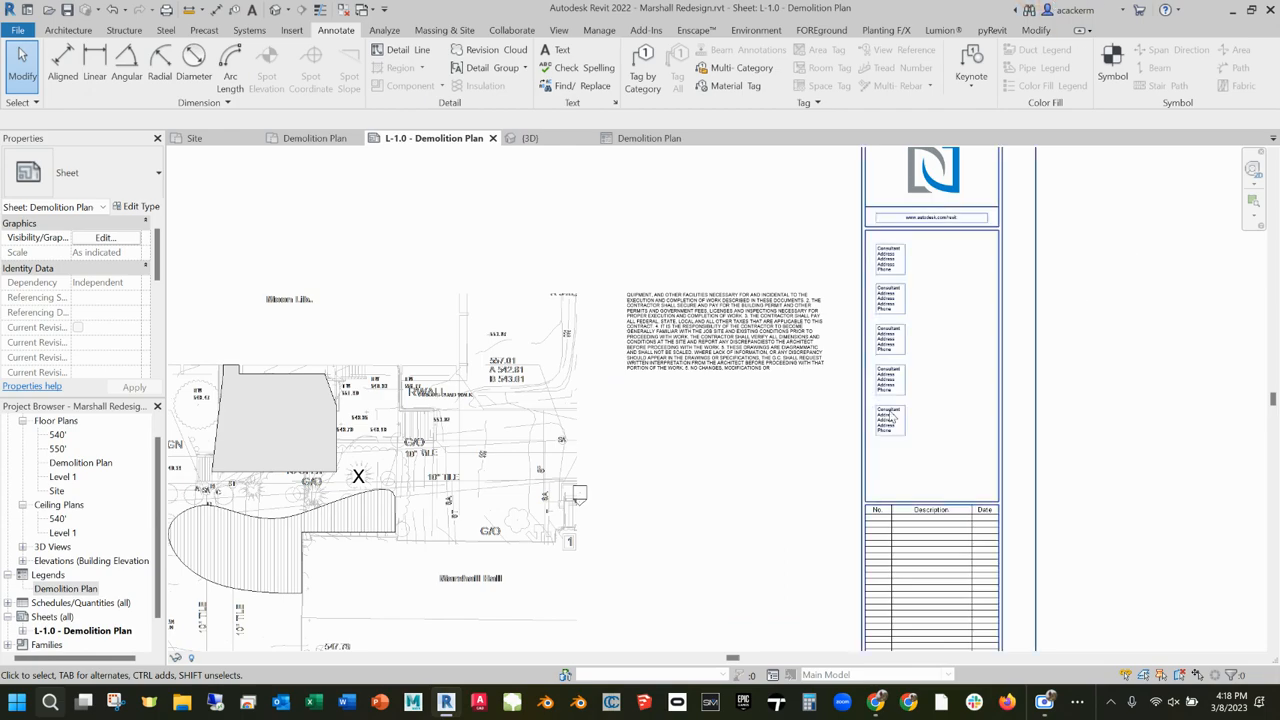
# - Open the construction notes text note on the sheet for editing and insert "1. E" before "QUIPMENT" at its start
pyautogui.scroll(2, 800, 325)
pyautogui.scroll(3, 800, 325)
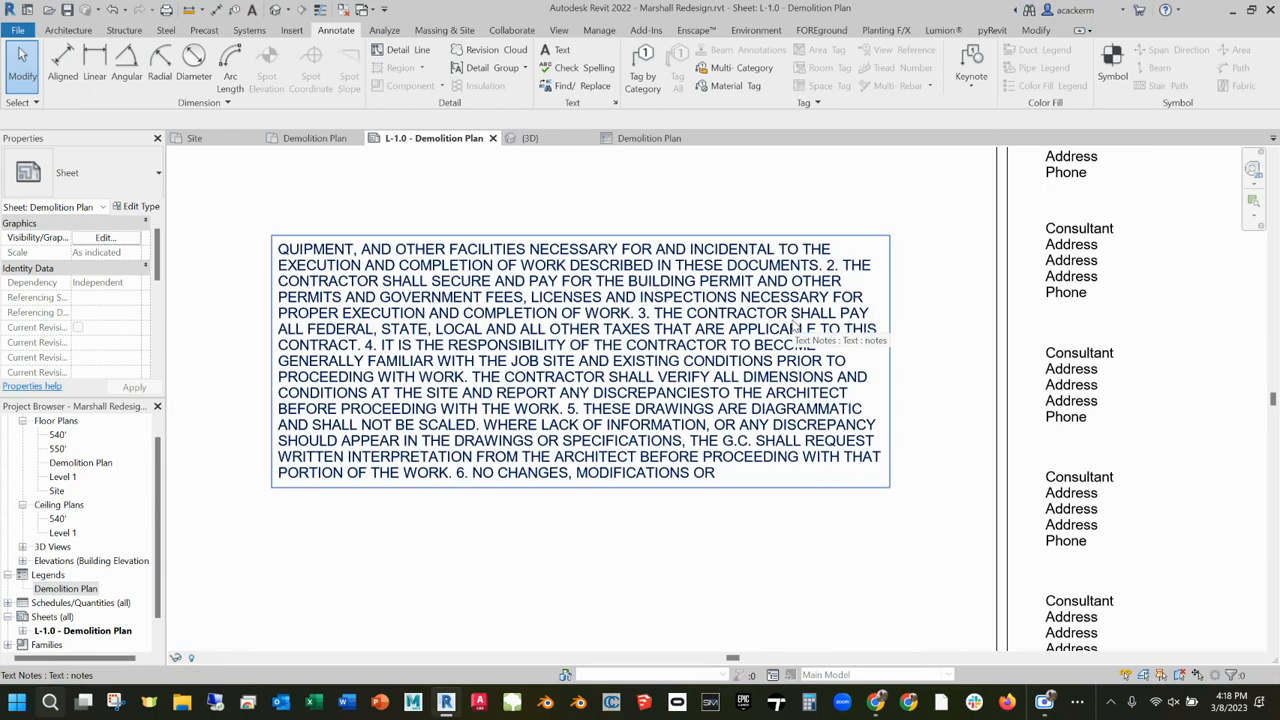
pyautogui.click(287, 250)
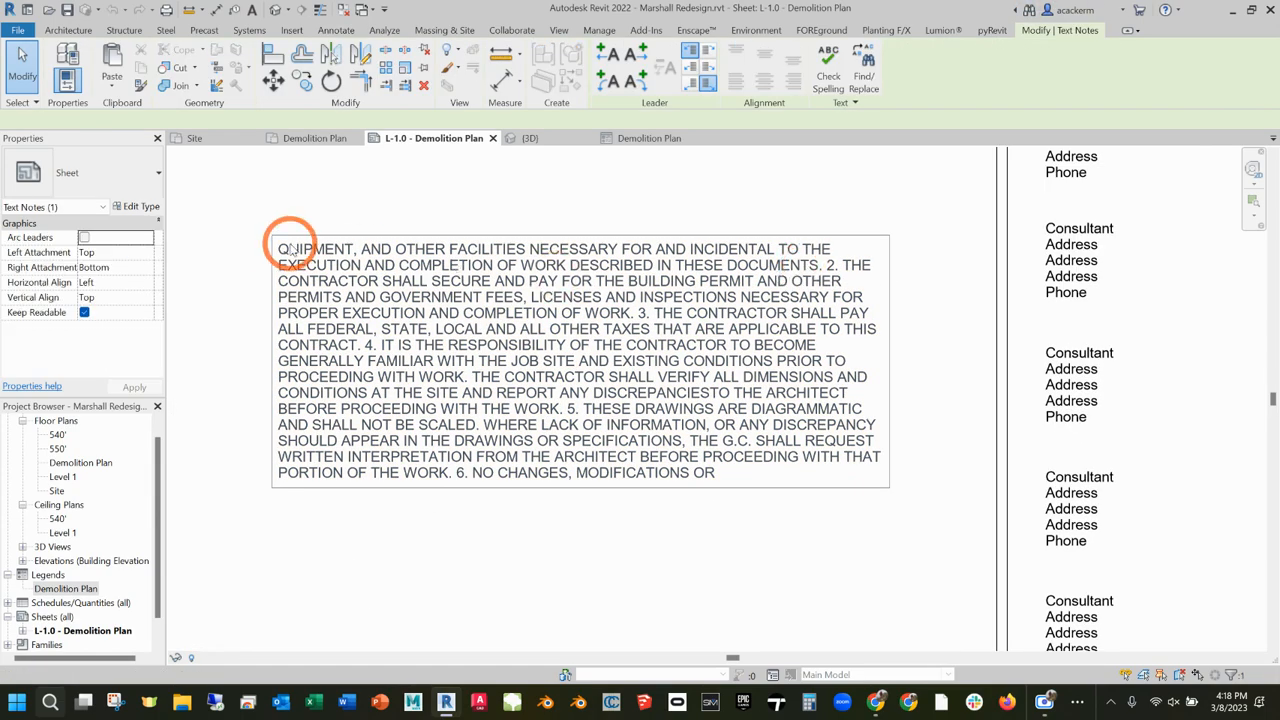
pyautogui.click(287, 250)
pyautogui.doubleClick(287, 250)
pyautogui.click(281, 250)
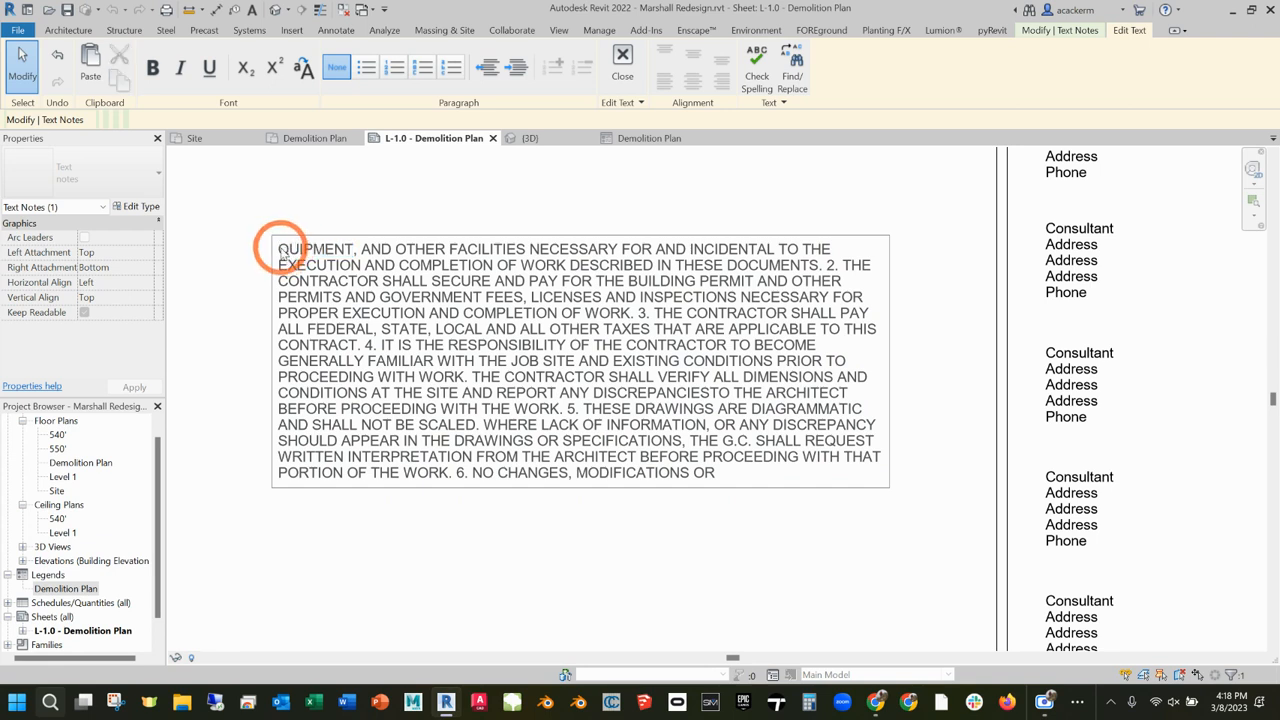
pyautogui.write('1. E')
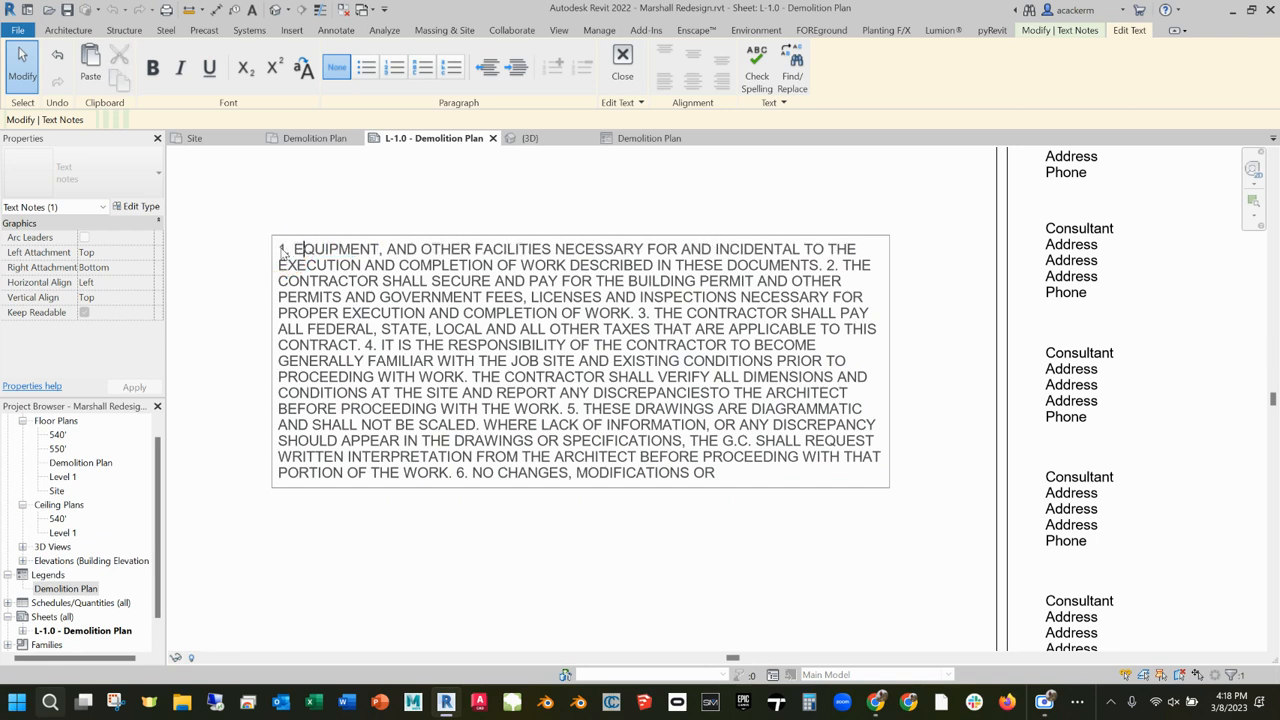
# - Insert blank lines before items 2 and 3 of the construction notes, finish editing the text, and save the project
pyautogui.click(827, 266)
pyautogui.press('Return')
pyautogui.press('Return')
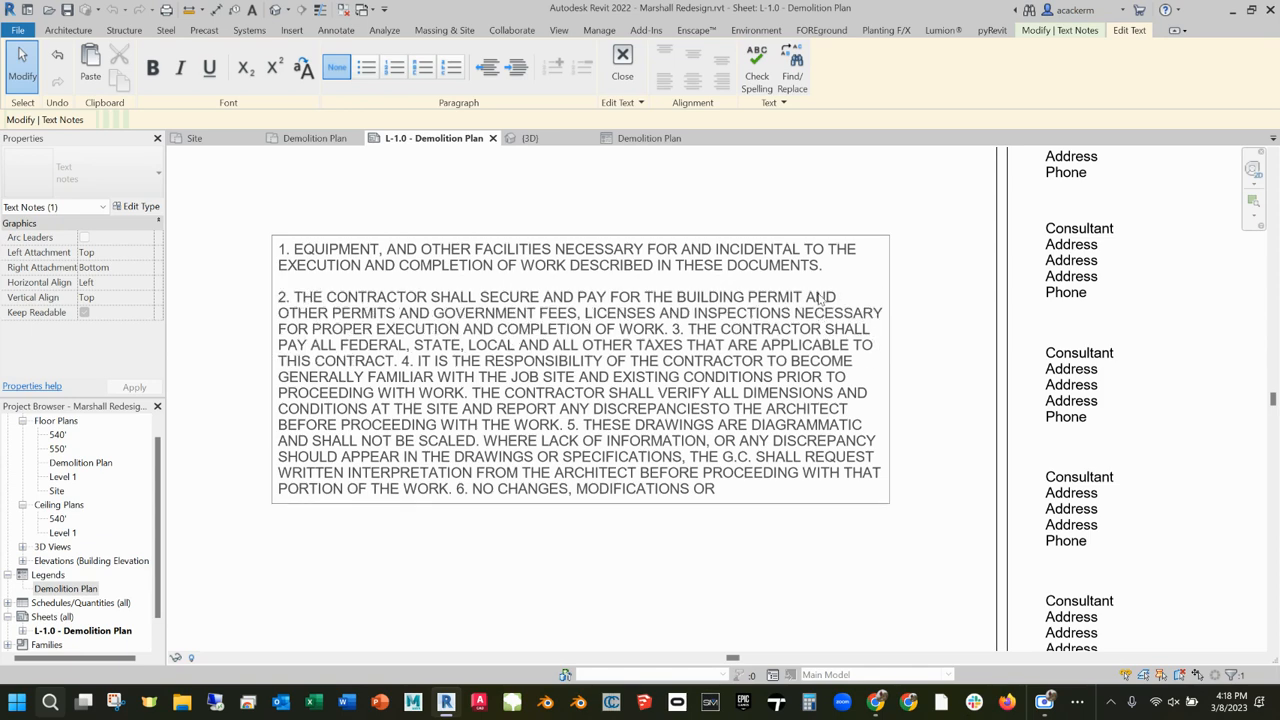
pyautogui.click(673, 330)
pyautogui.press('Return')
pyautogui.press('Return')
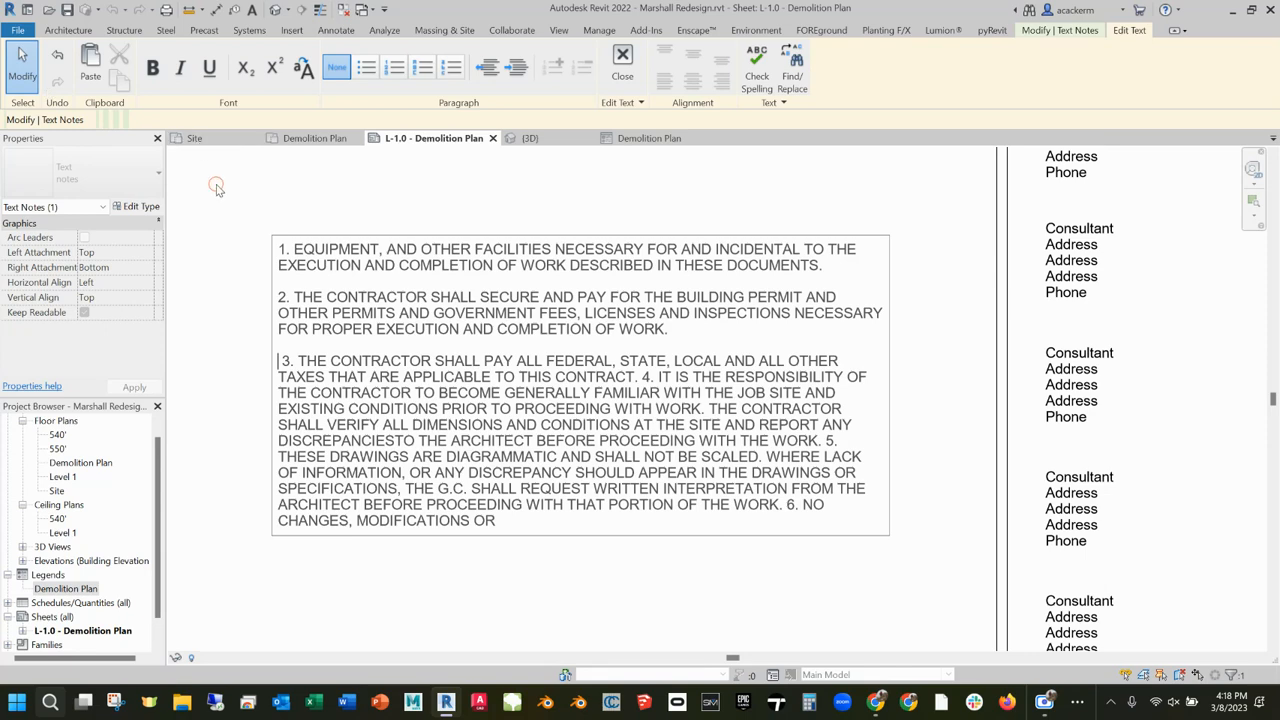
pyautogui.click(563, 243)
pyautogui.scroll(-5, 563, 246)
pyautogui.click(976, 280)
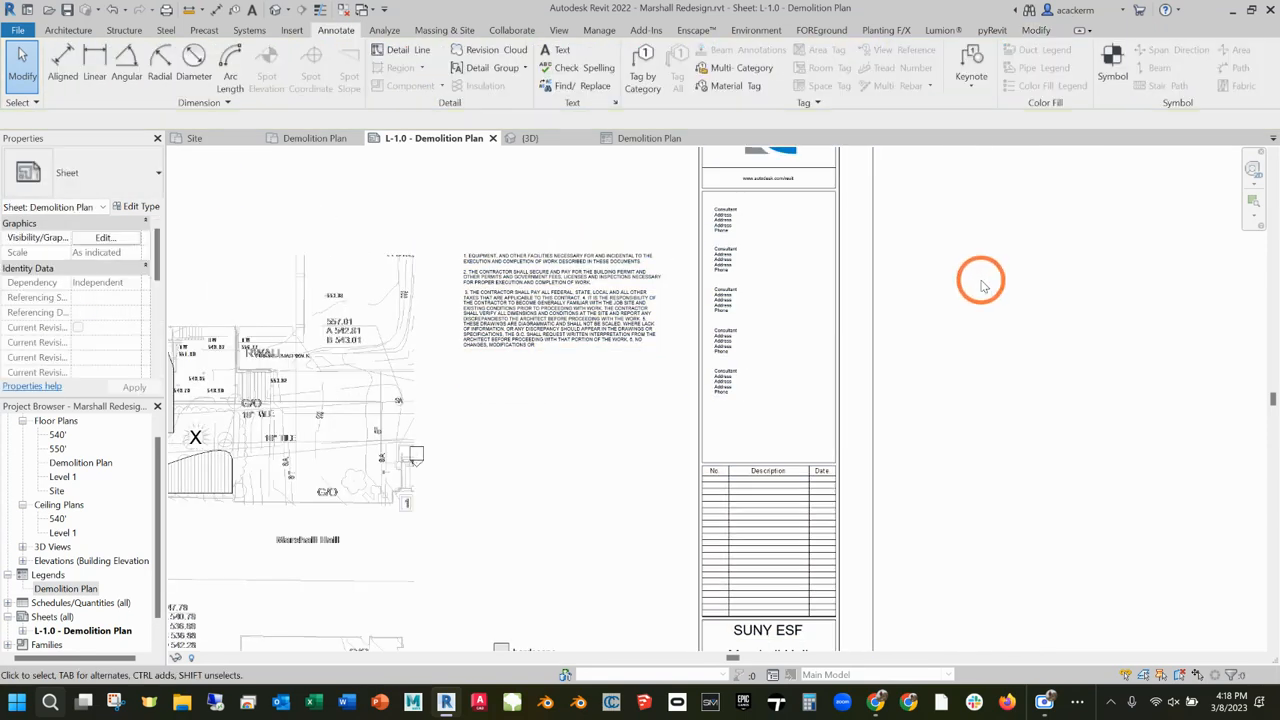
pyautogui.scroll(-5, 976, 285)
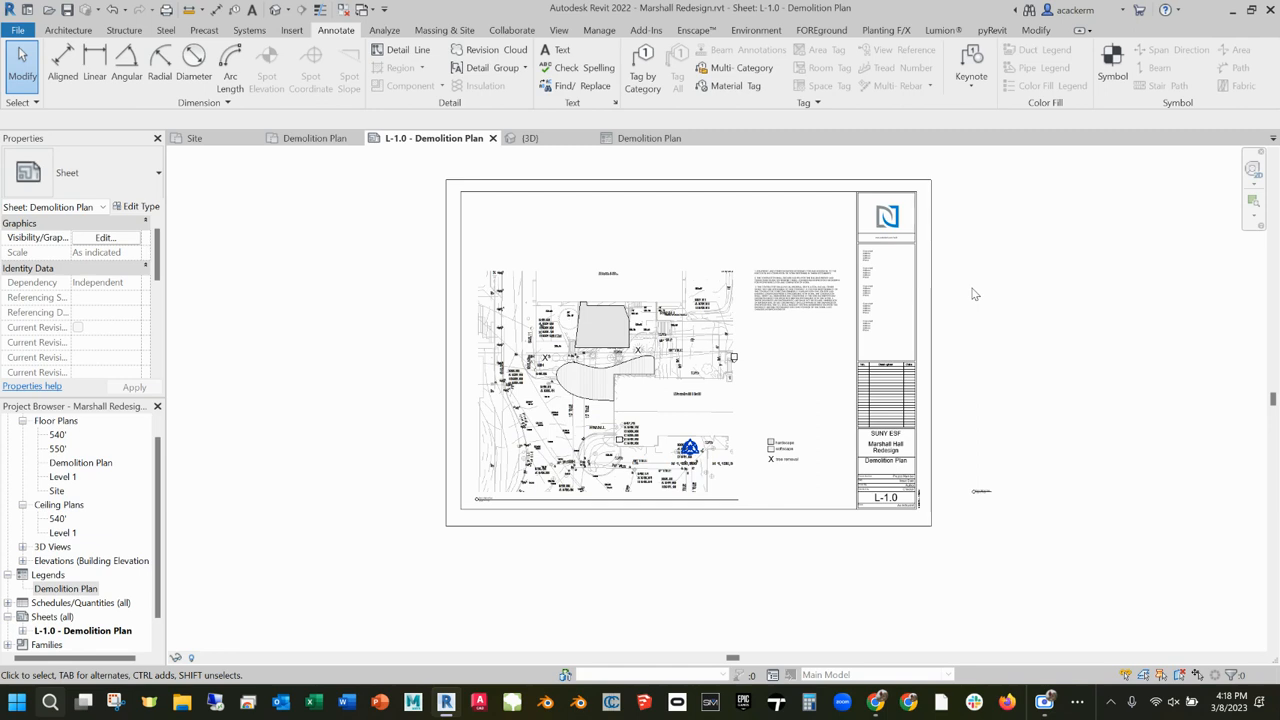
pyautogui.hotkey('ctrl', 's')
# - Check which annotation symbol types are loaded for the Symbol command, and leave the command without placing one
pyautogui.click(1112, 62)
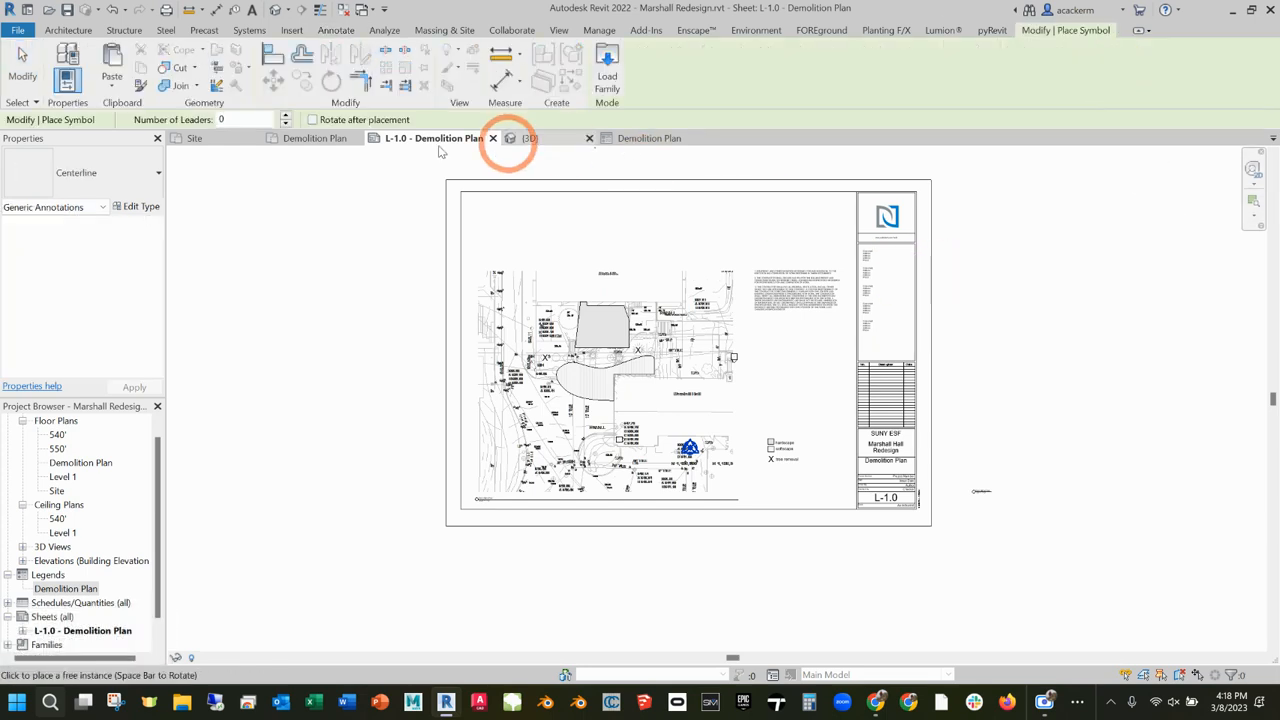
pyautogui.click(150, 170)
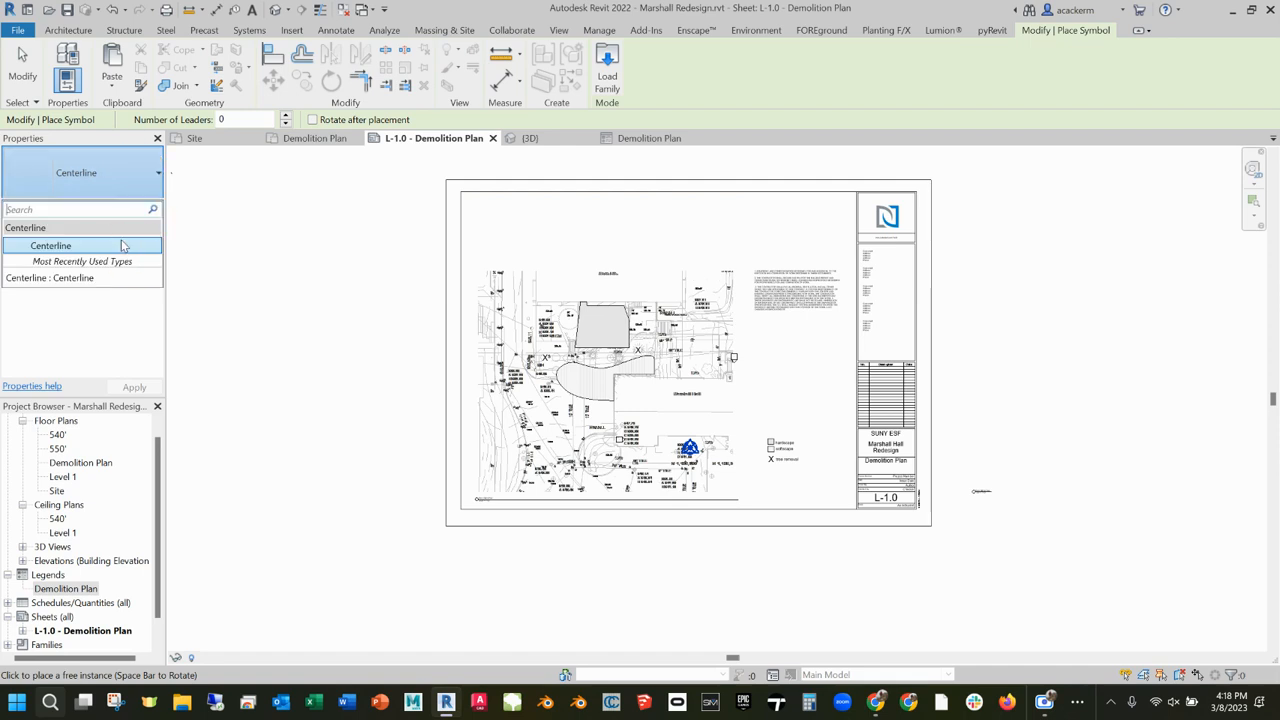
pyautogui.click(694, 73)
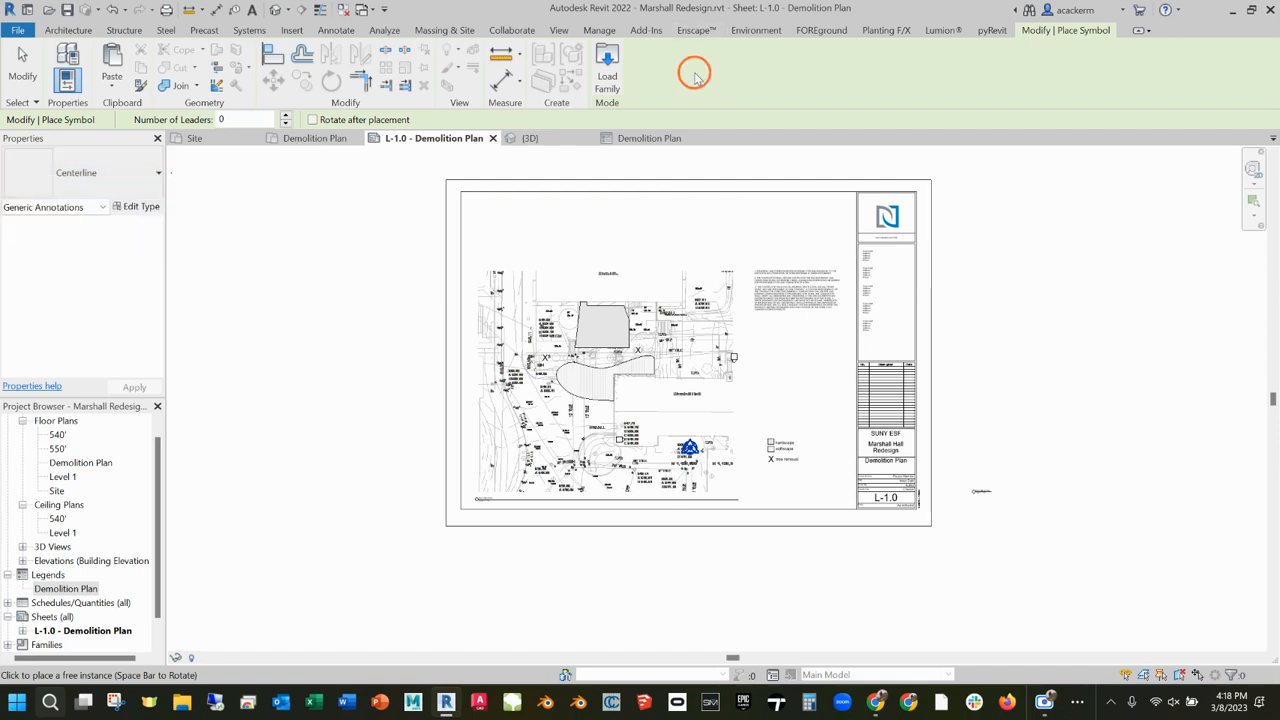
pyautogui.click(22, 60)
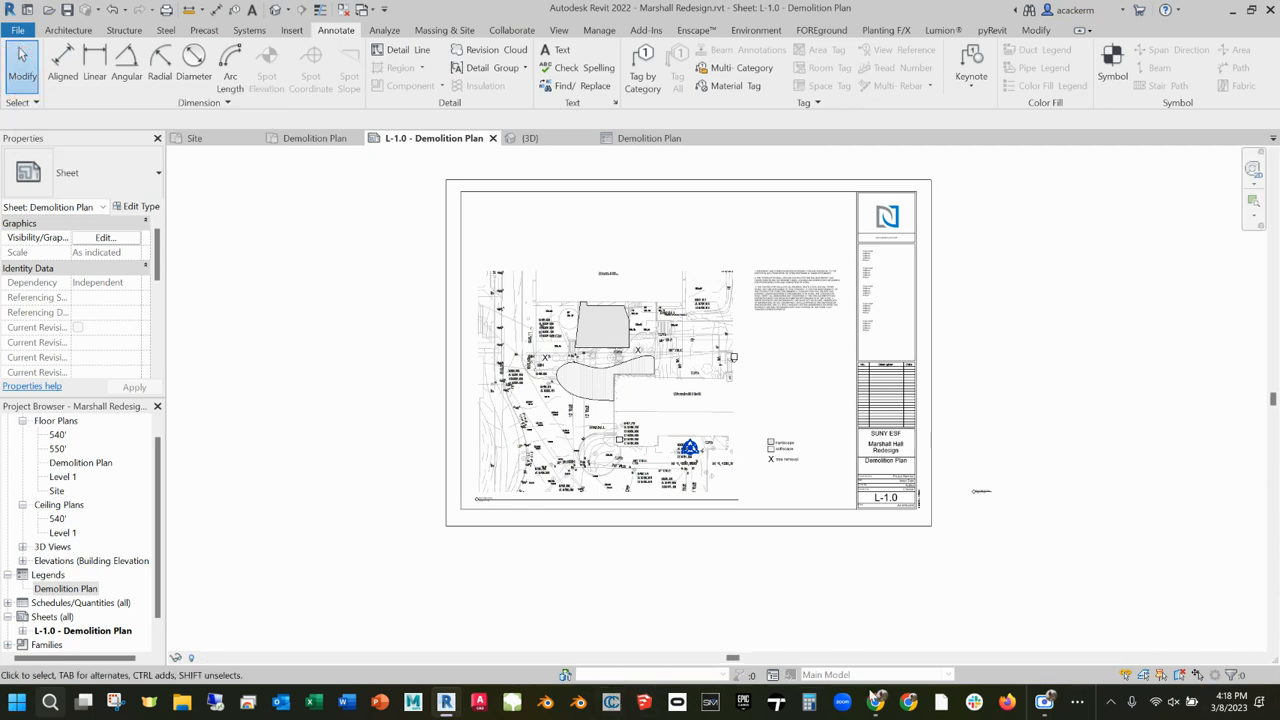
# - Switch to Chrome and open revitcity.com in place of the PDF
pyautogui.moveTo(875, 703)
pyautogui.click(792, 645)
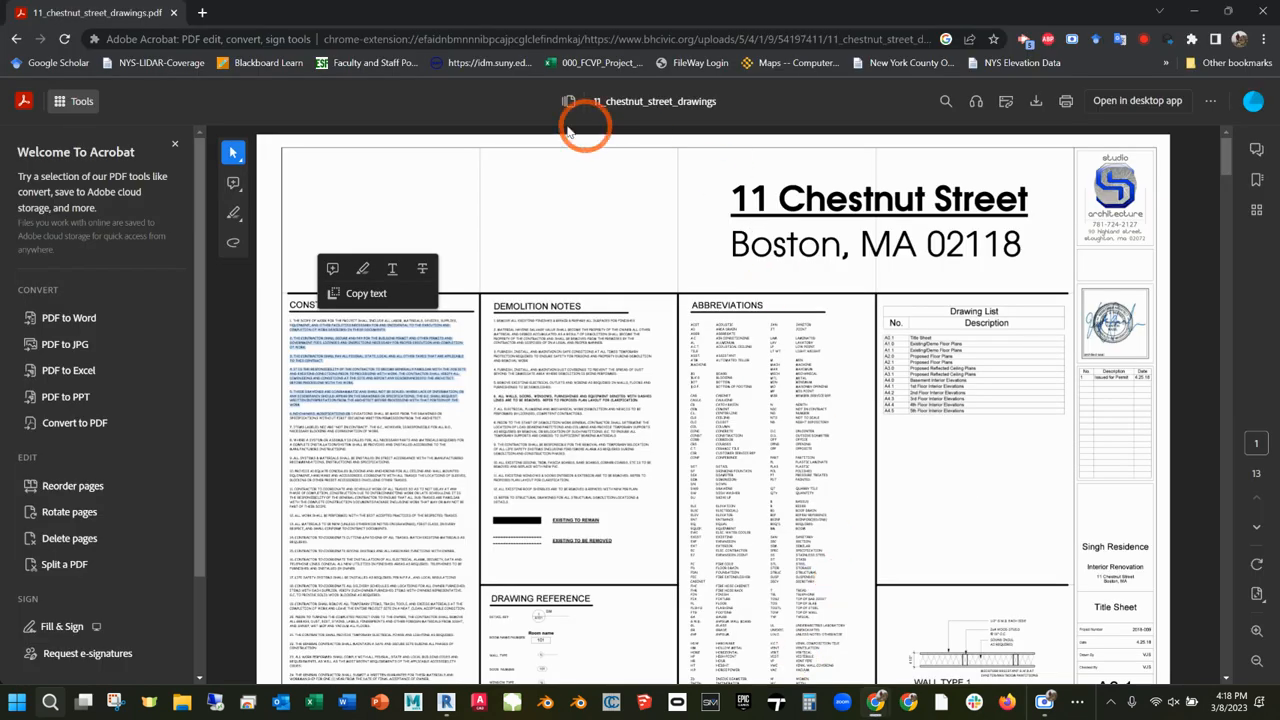
pyautogui.click(541, 38)
pyautogui.write('revit')
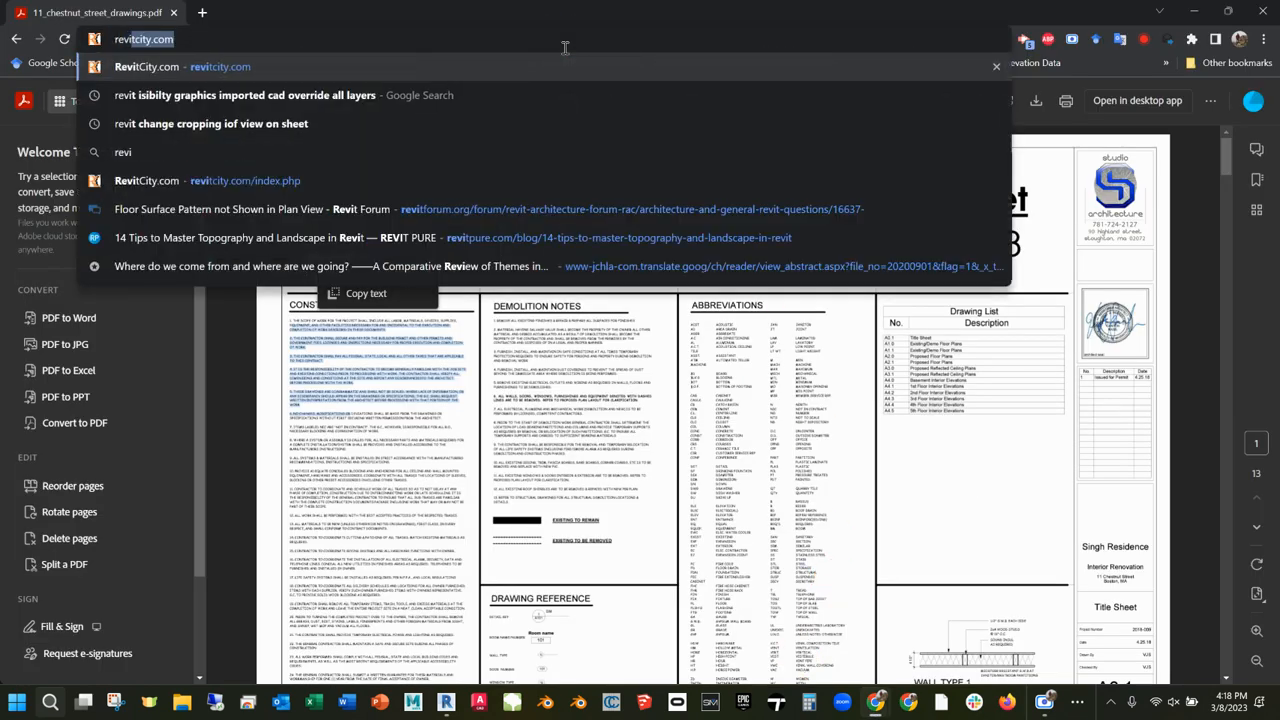
pyautogui.write('city.com')
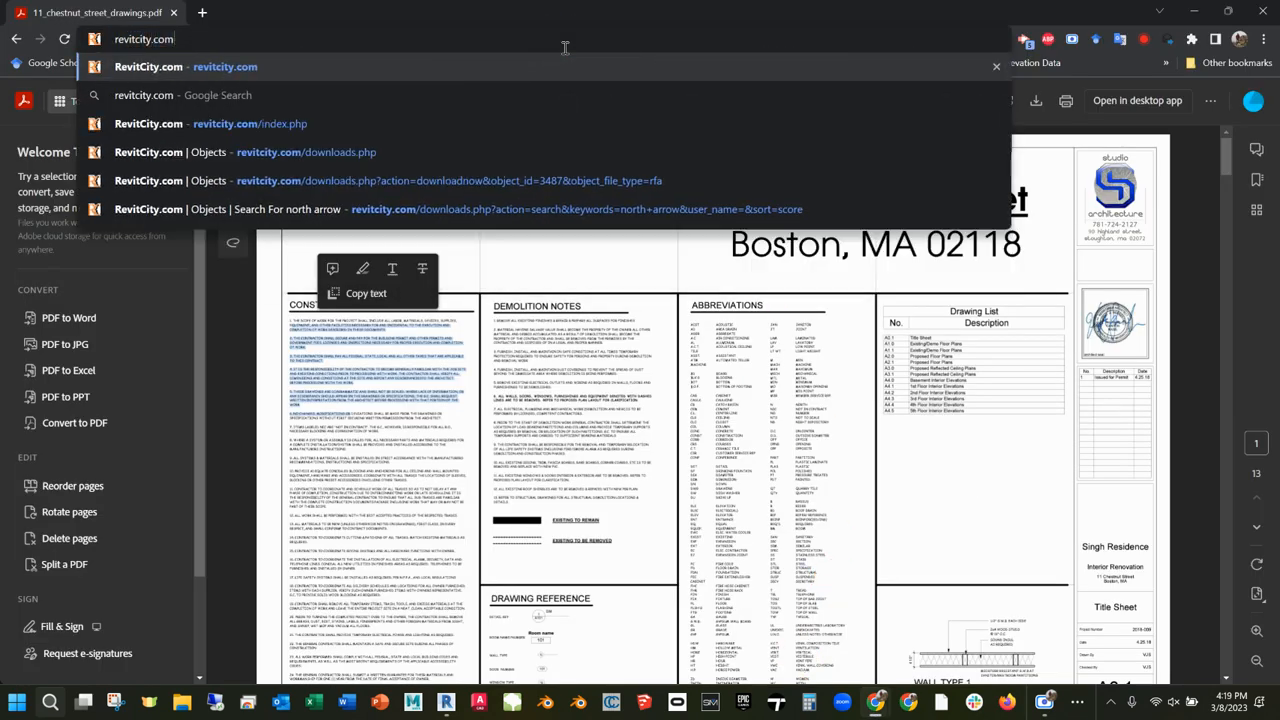
pyautogui.press('Return')
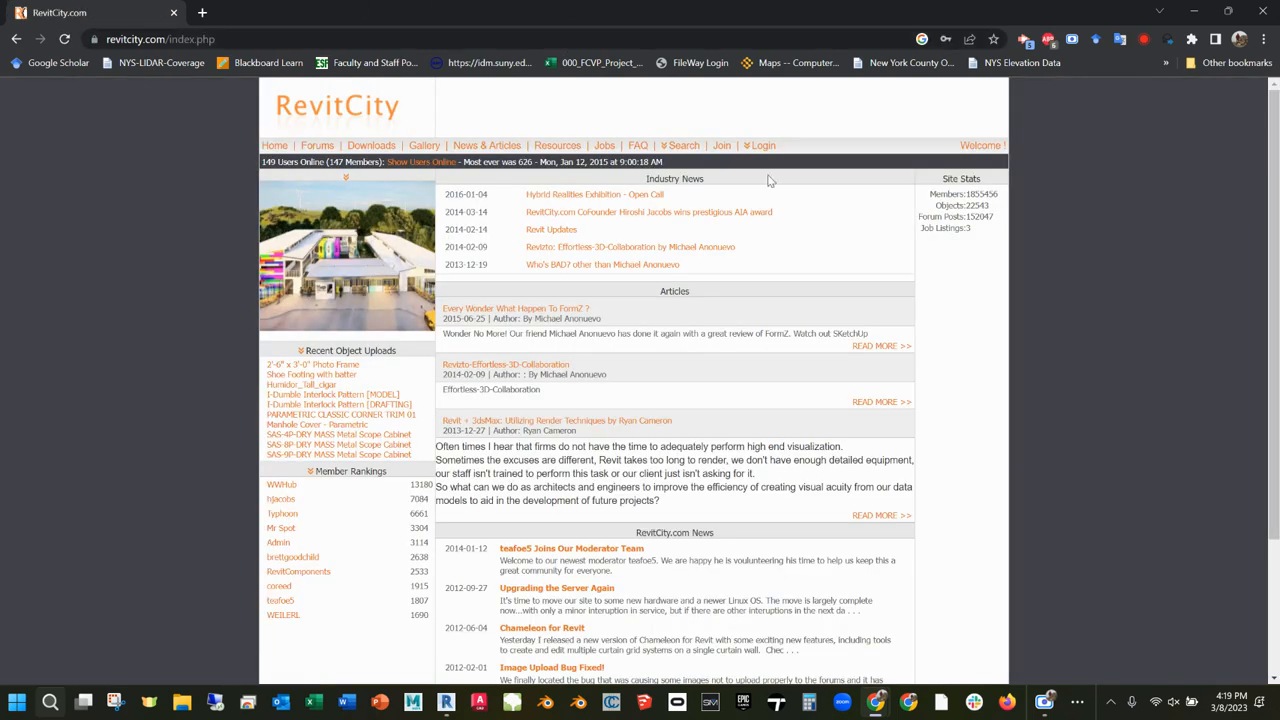
# - Log in to RevitCity with the saved user name and password
pyautogui.click(762, 145)
pyautogui.click(822, 194)
pyautogui.click(828, 230)
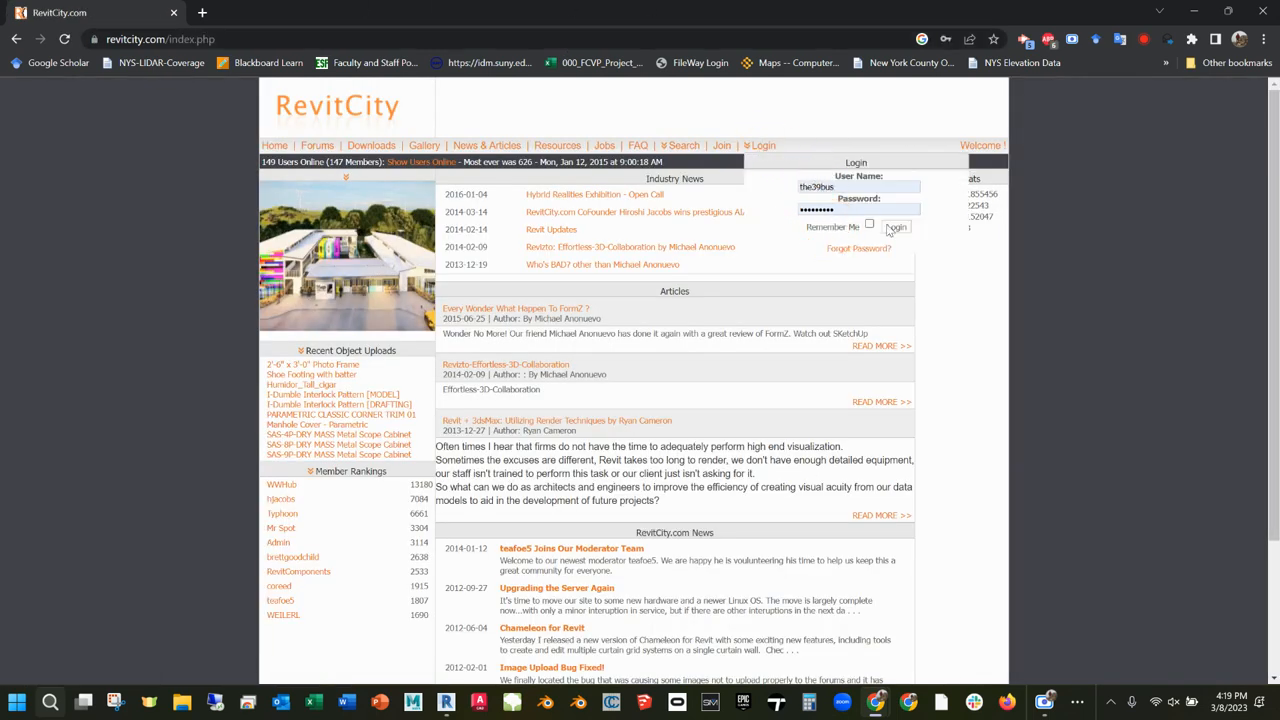
pyautogui.click(900, 223)
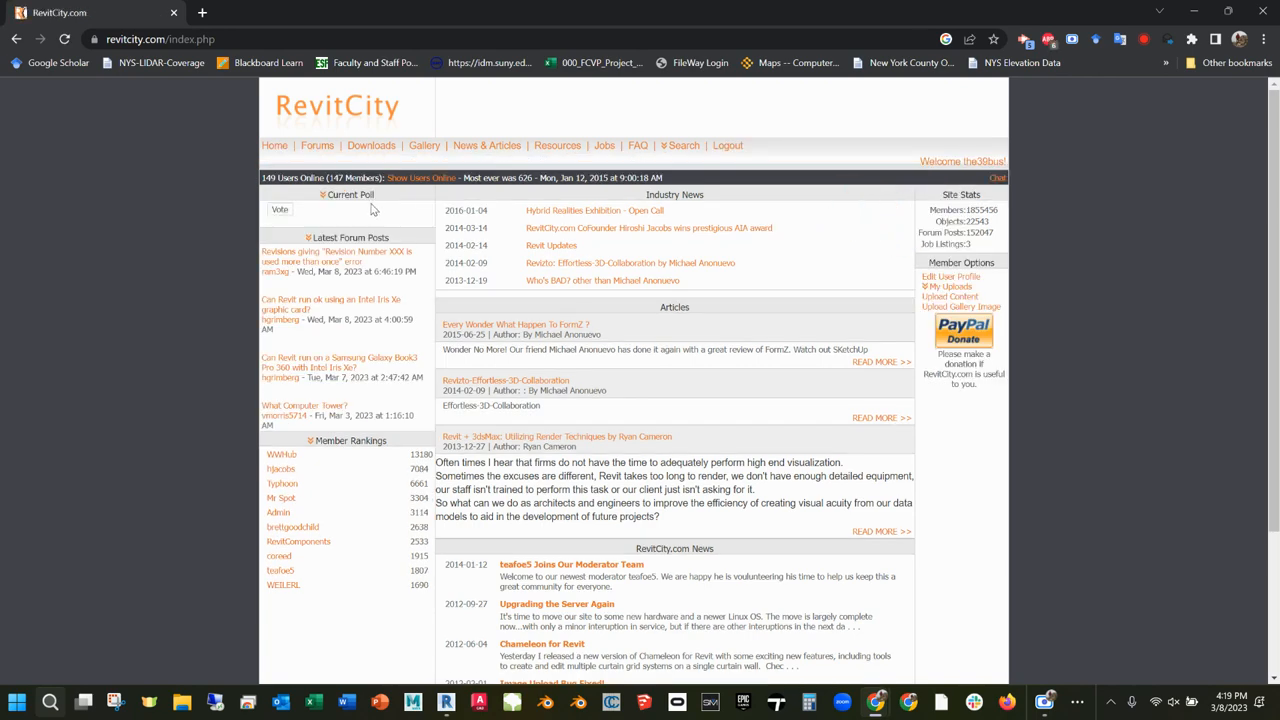
# - Search RevitCity's downloads for "north arrow"
pyautogui.click(366, 146)
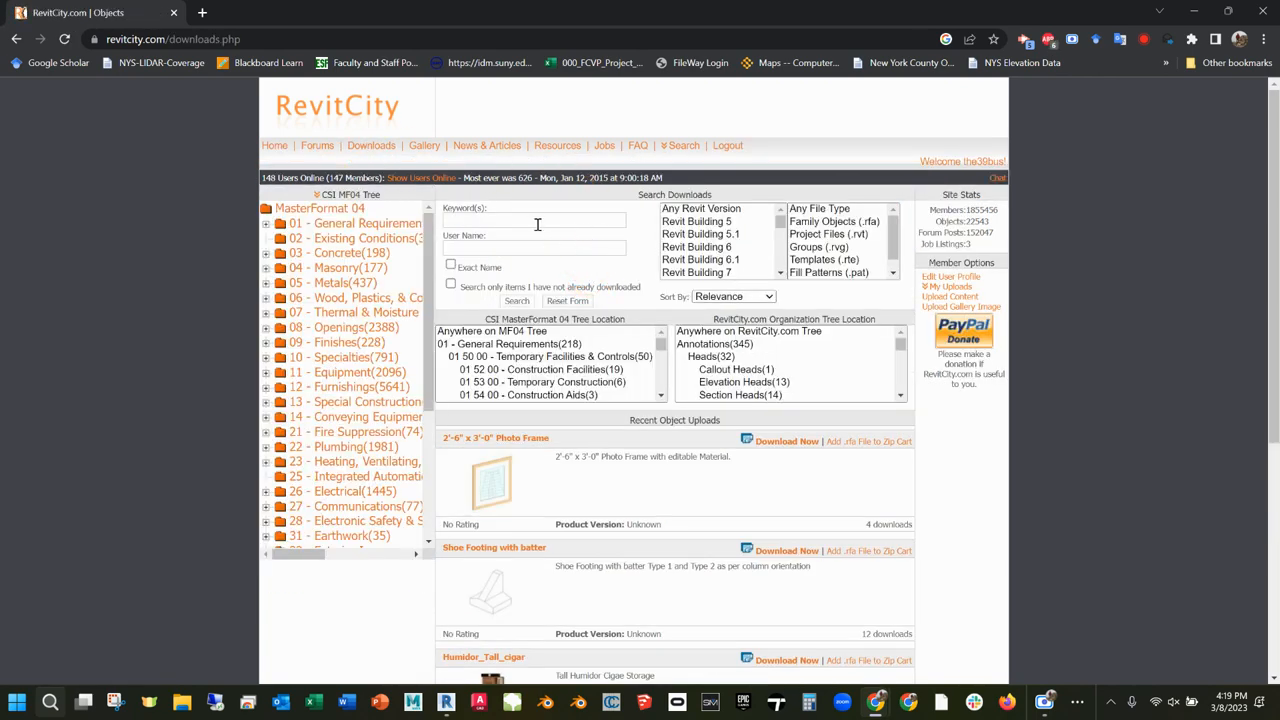
pyautogui.click(535, 221)
pyautogui.write('north ar')
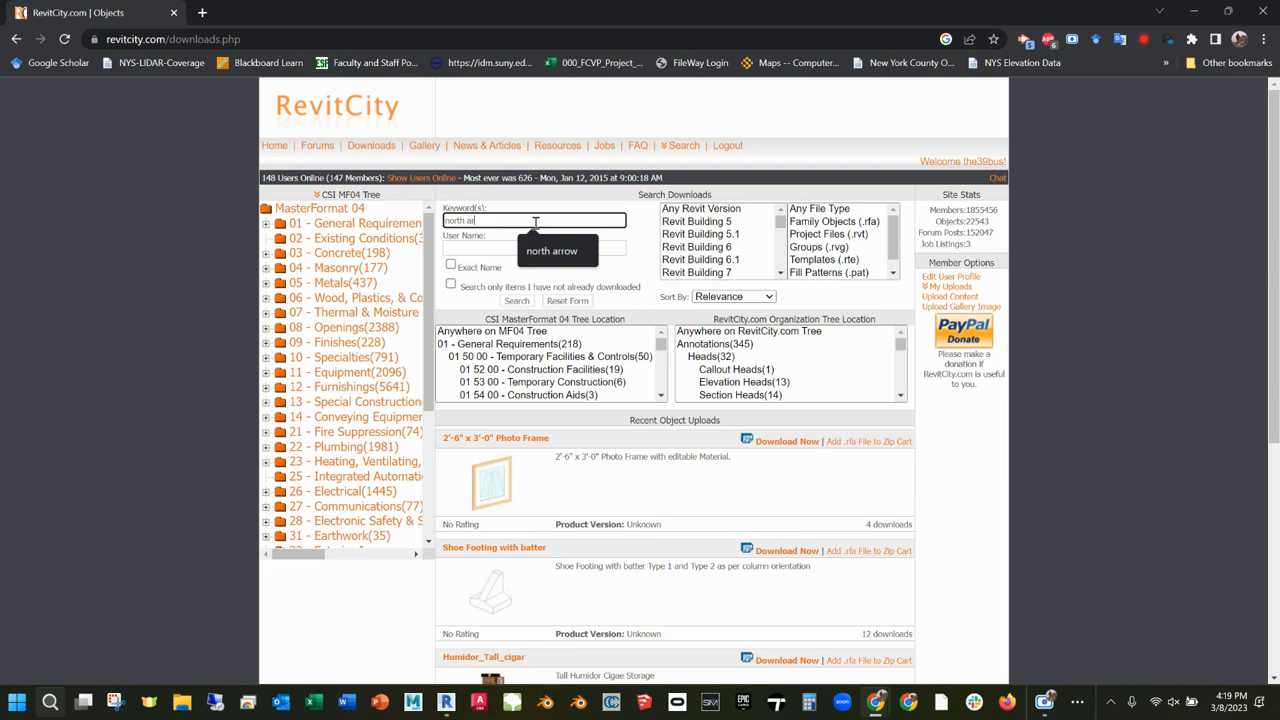
pyautogui.write('row')
pyautogui.press('Return')
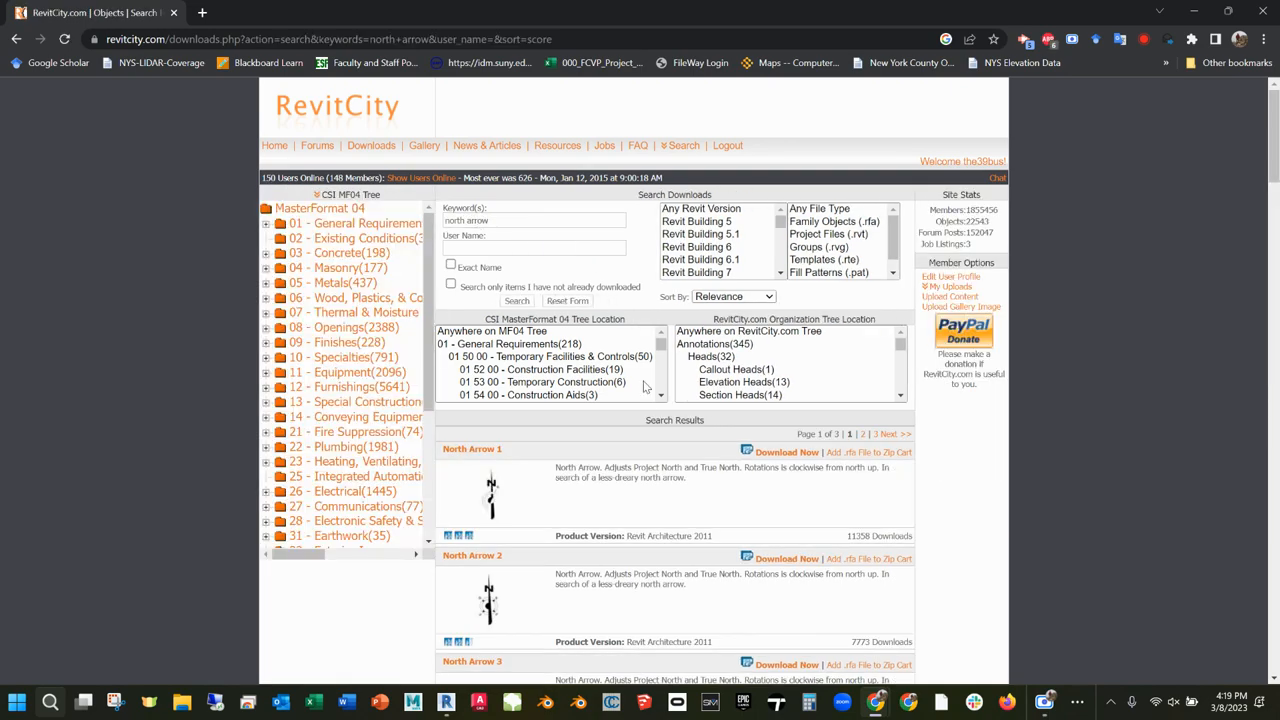
# - Look through the north arrow search results and download the NCS North Arrow family
pyautogui.scroll(-20, 654, 457)
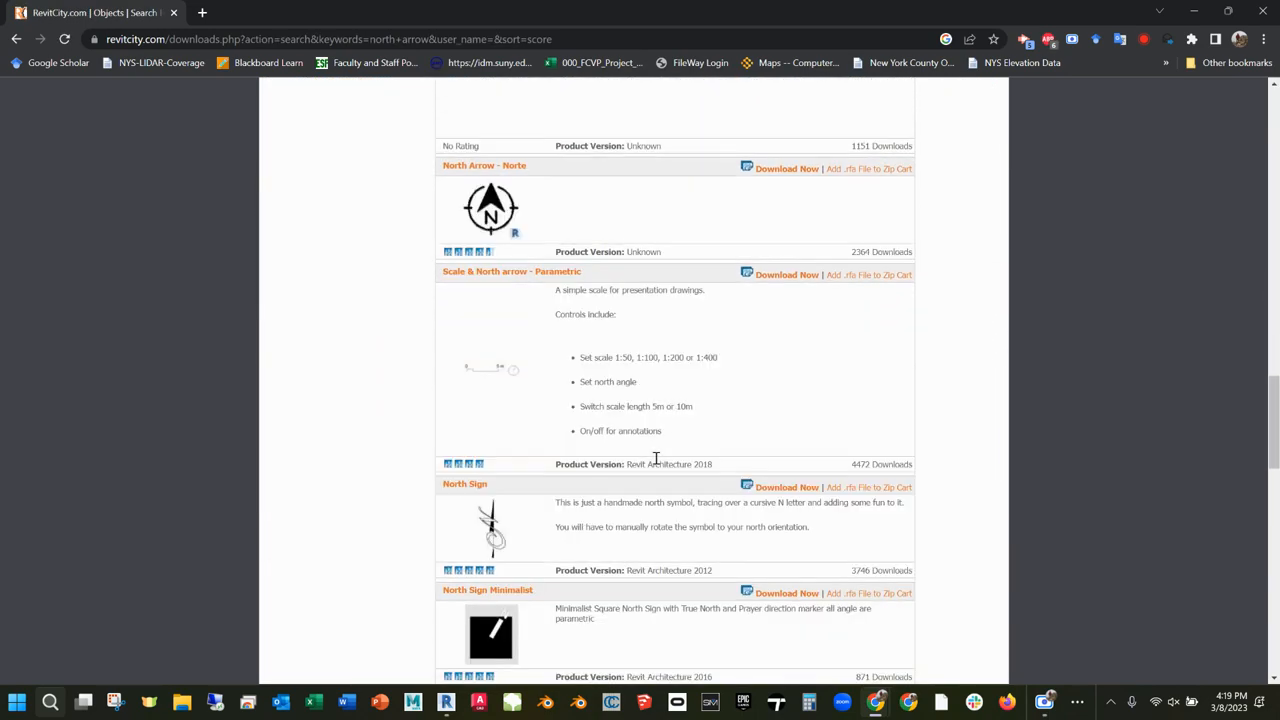
pyautogui.scroll(-11, 654, 457)
pyautogui.scroll(2, 663, 460)
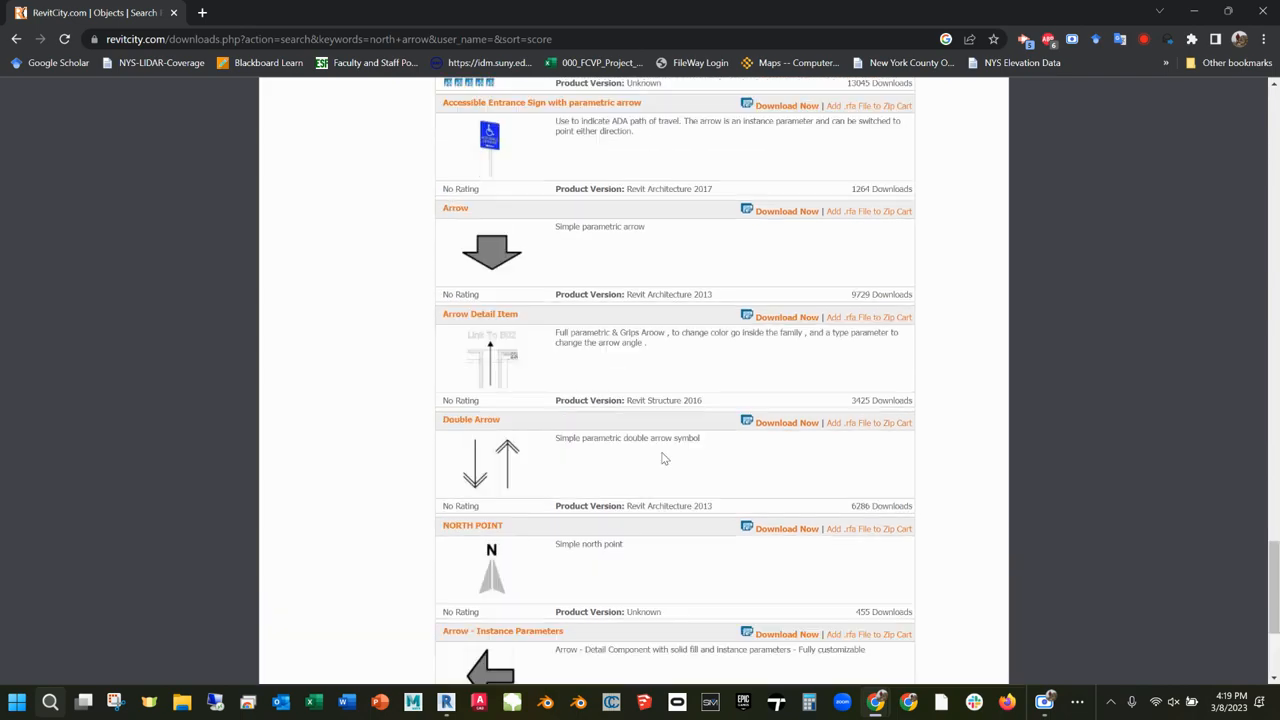
pyautogui.scroll(20, 663, 458)
pyautogui.scroll(-5, 659, 446)
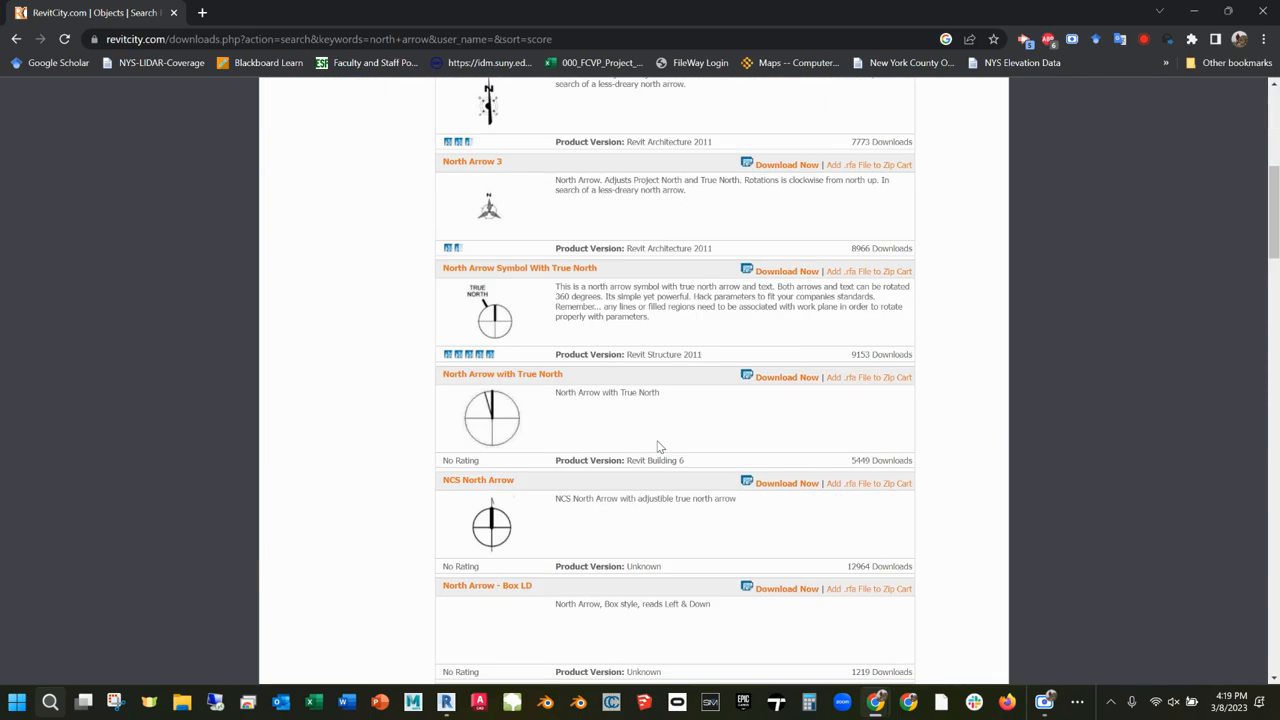
pyautogui.scroll(-4, 659, 446)
pyautogui.scroll(5, 659, 447)
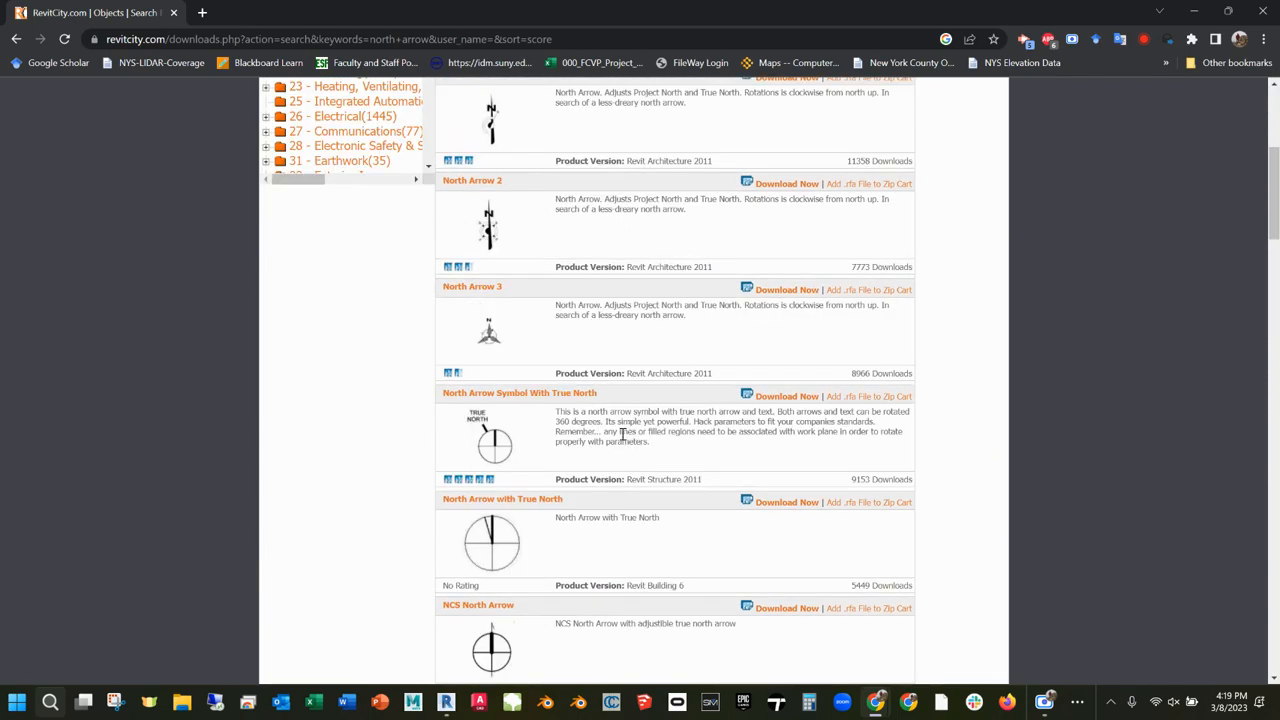
pyautogui.scroll(-3, 587, 440)
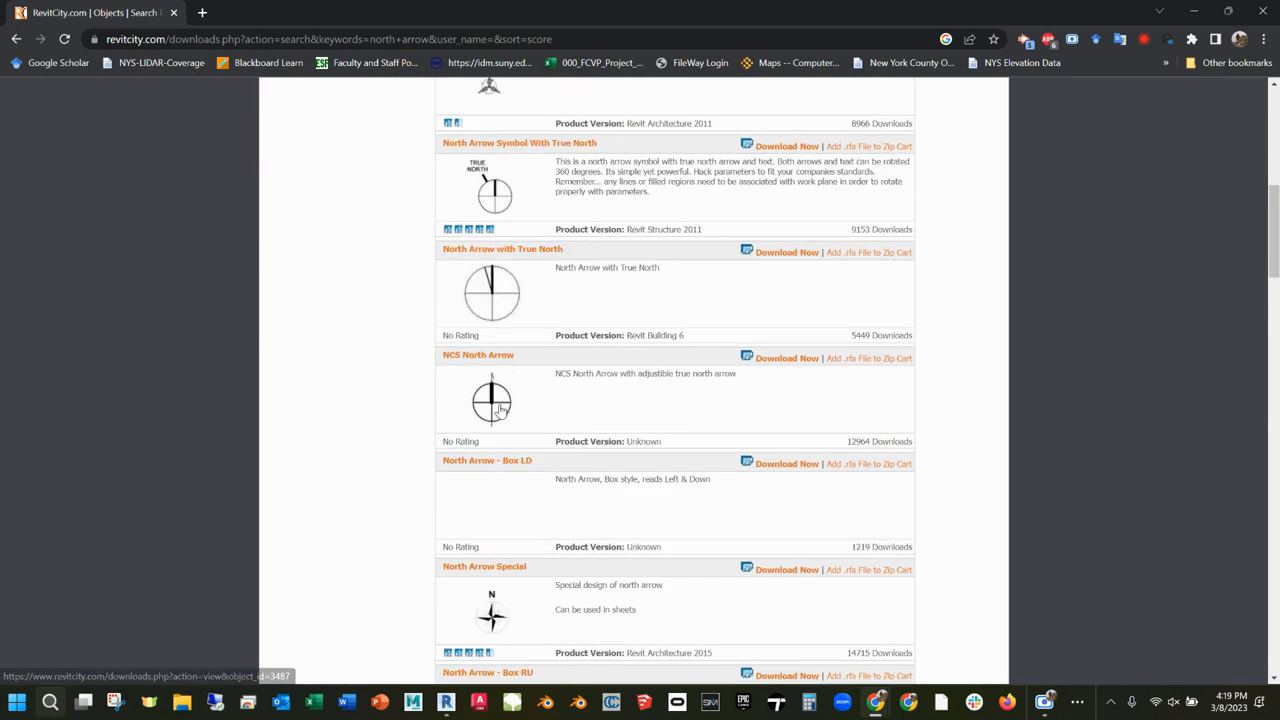
pyautogui.click(790, 359)
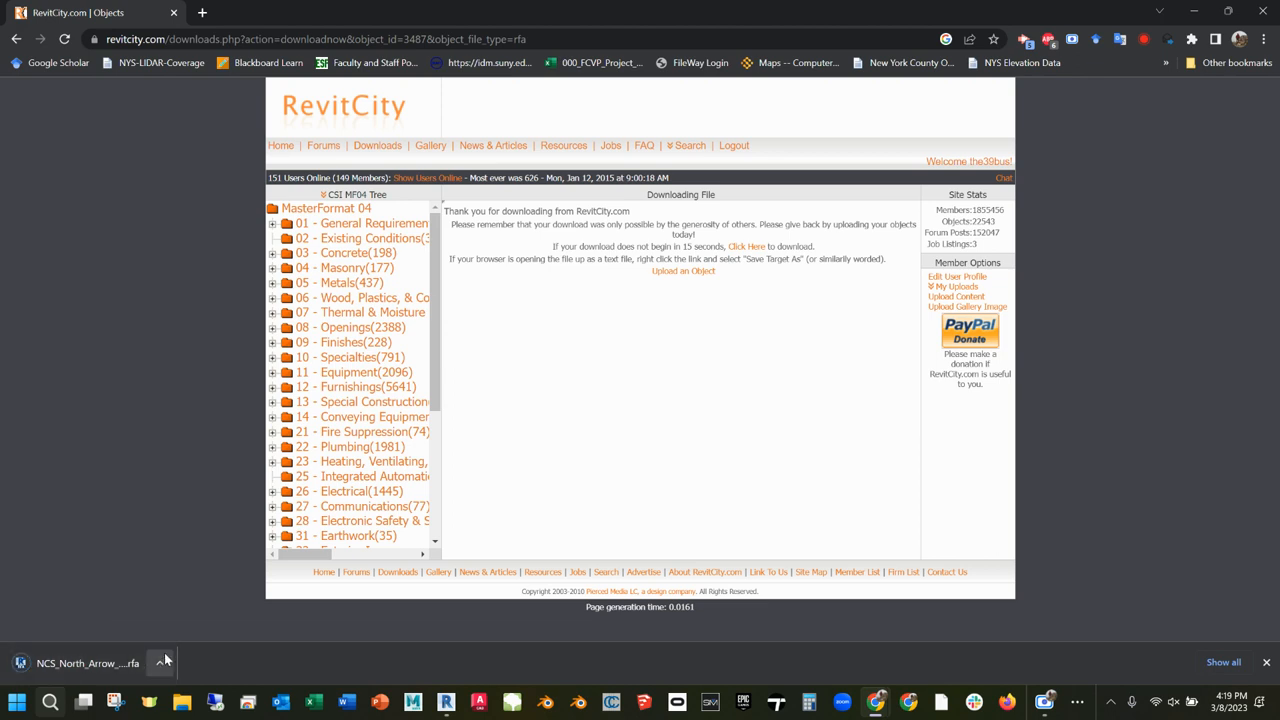
# - Show the downloaded NCS_North_Arrow_3487 (1).rfa file in its folder and copy it
pyautogui.click(159, 663)
pyautogui.click(242, 597)
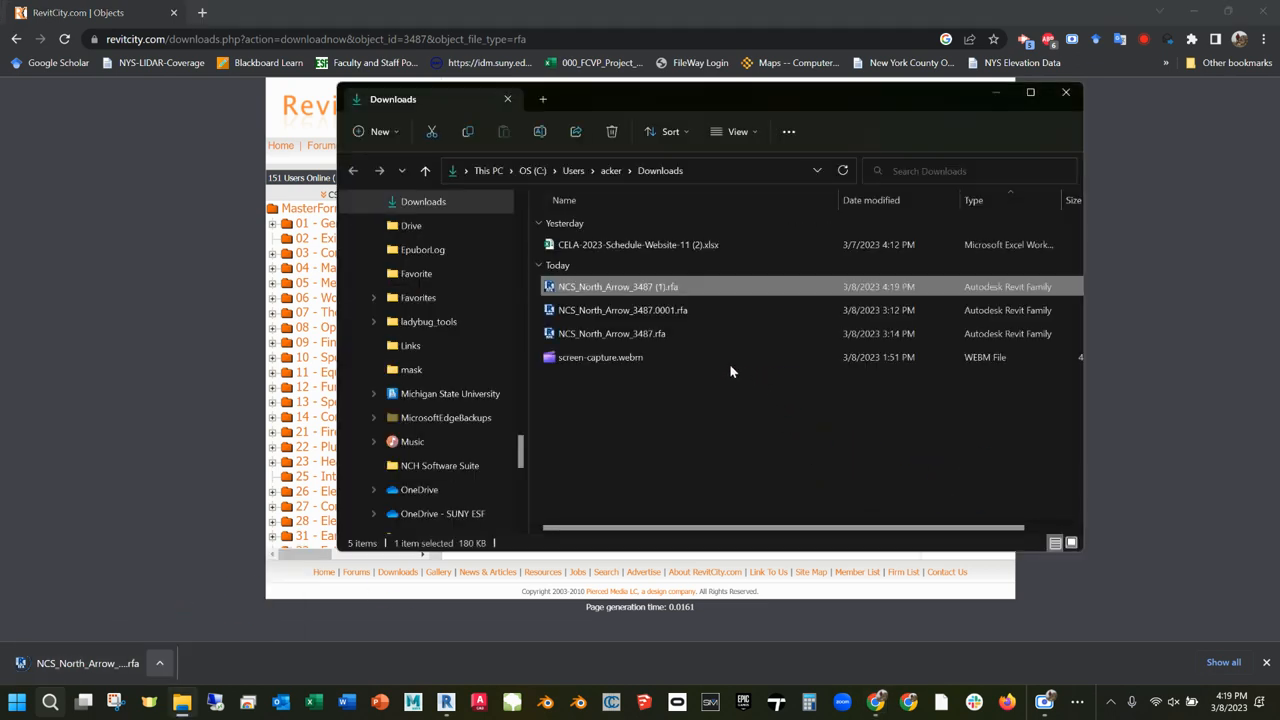
pyautogui.hotkey('ctrl', 'c')
# - Go to the "3.8 sheet setup and demolition plan" folder under Spring 2023, LSA 423_645, Demos
pyautogui.moveTo(523, 446); pyautogui.dragTo(518, 208)
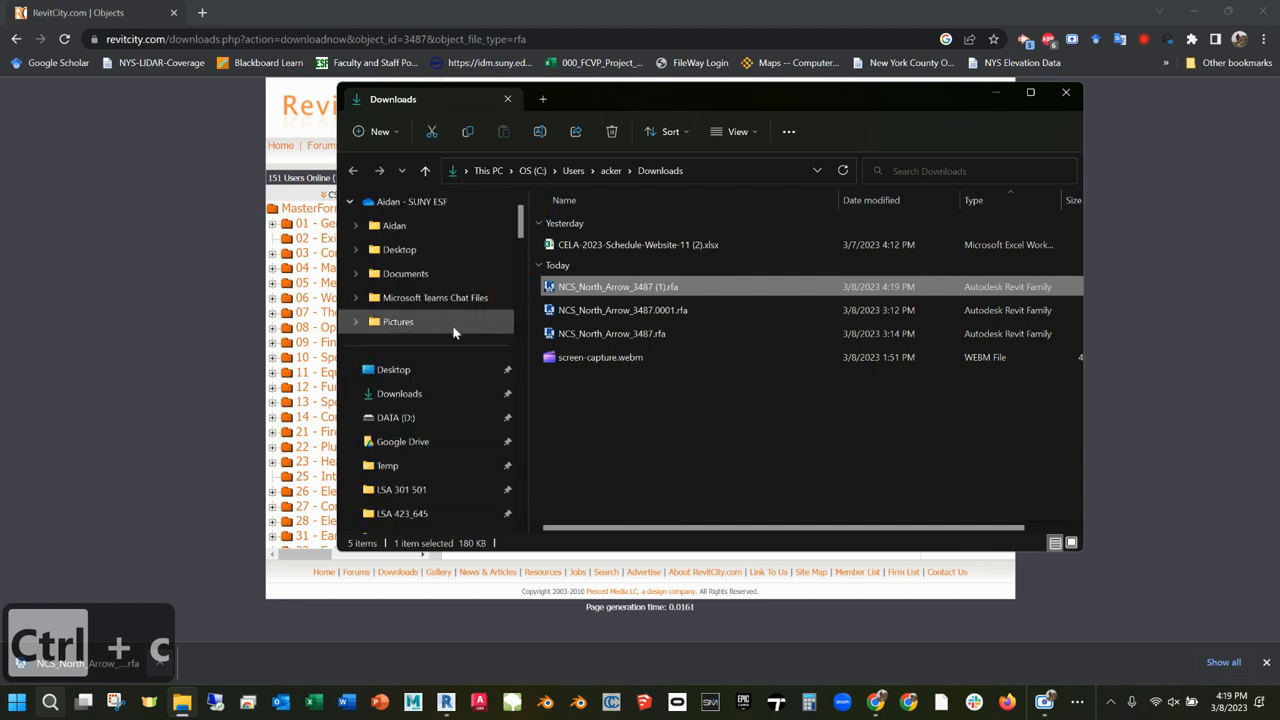
pyautogui.scroll(-1, 432, 441)
pyautogui.scroll(-1, 432, 443)
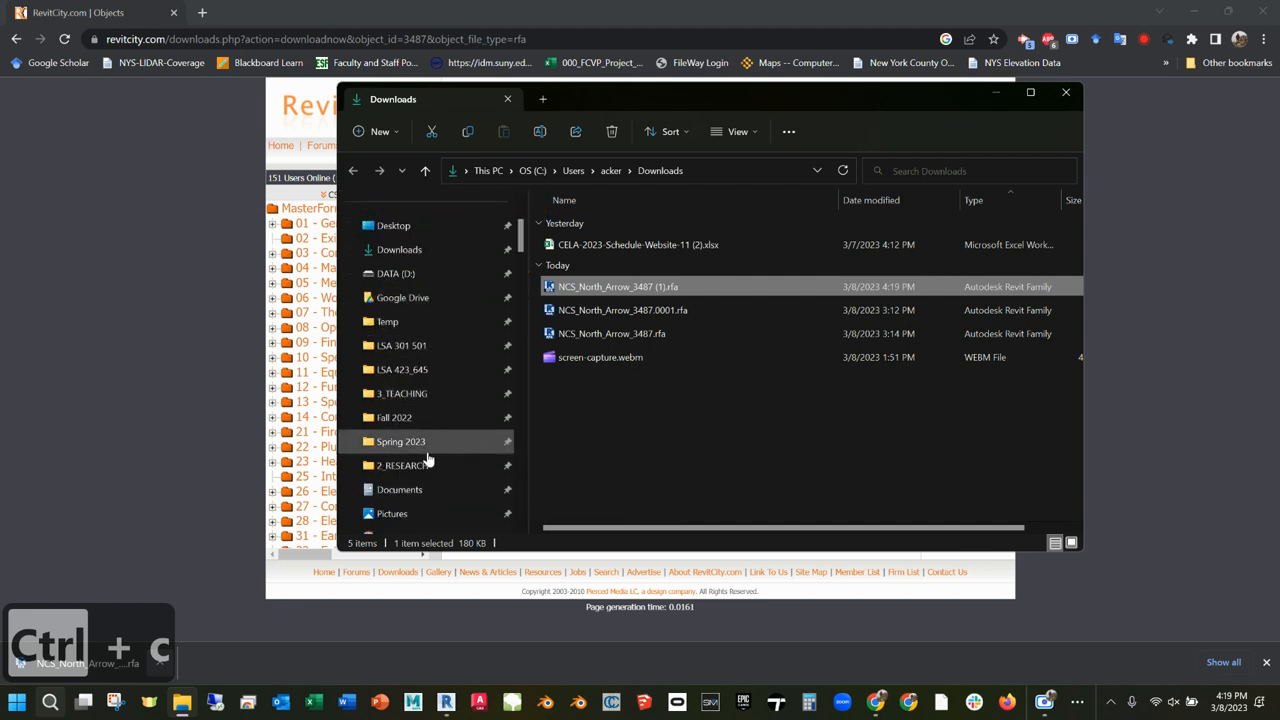
pyautogui.click(426, 443)
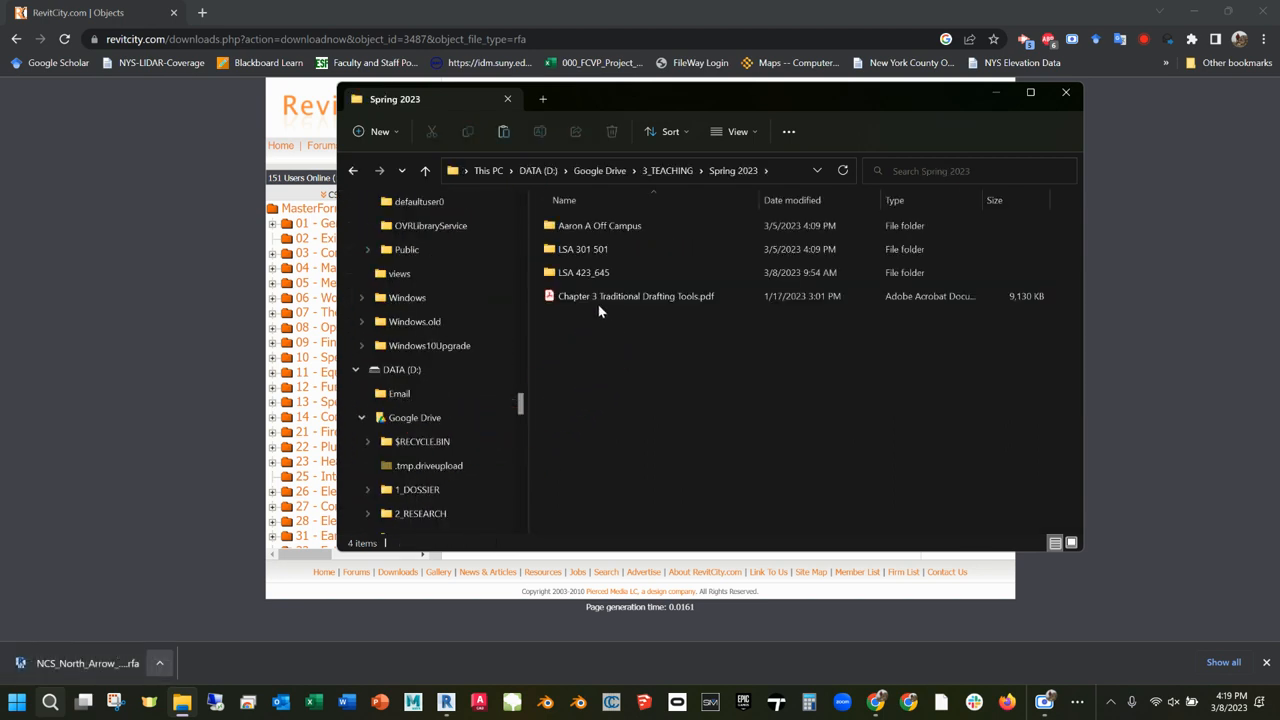
pyautogui.doubleClick(590, 270)
pyautogui.doubleClick(572, 296)
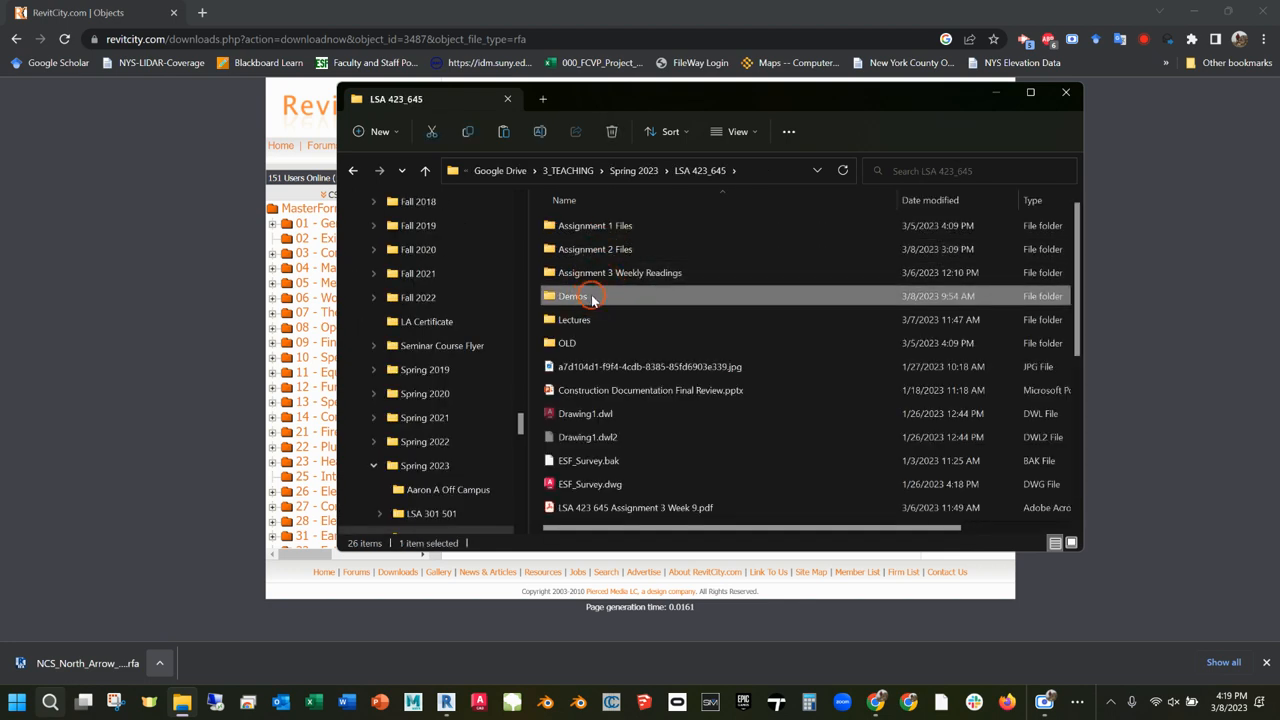
pyautogui.doubleClick(612, 228)
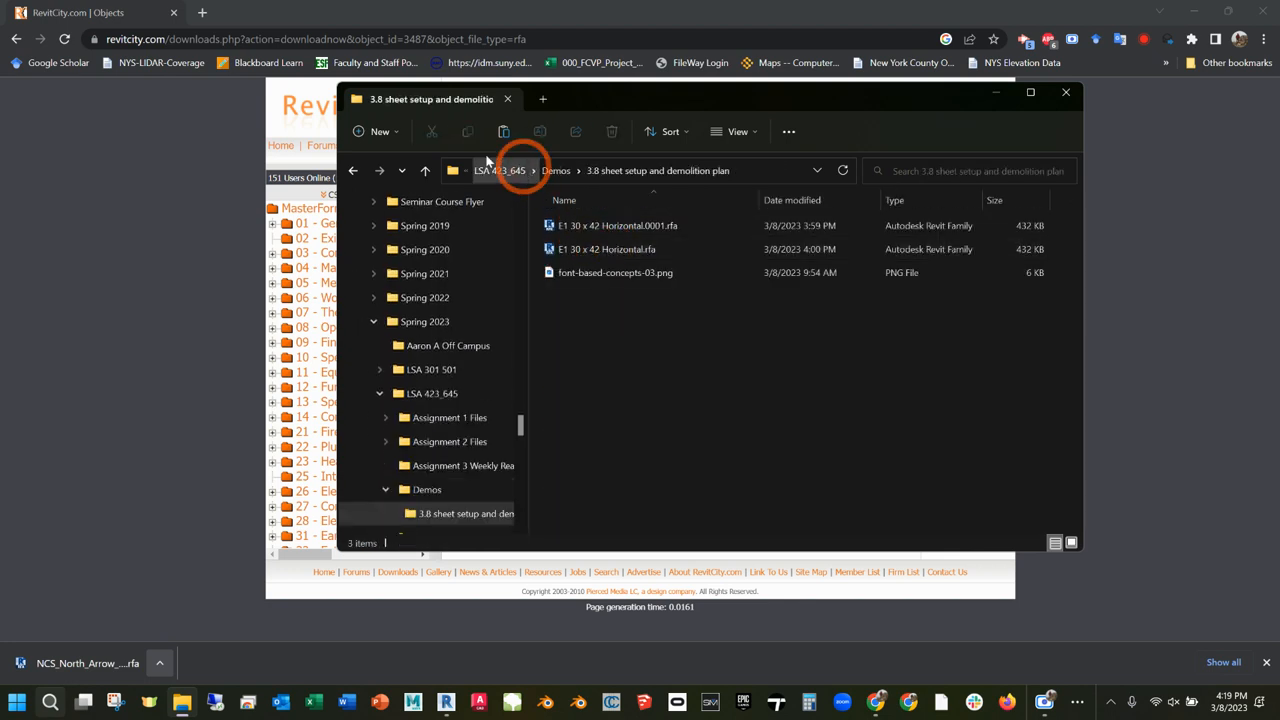
# - Create a new folder inside the "3.8 sheet setup and demolition plan" folder and refresh the folder listing
pyautogui.click(390, 133)
pyautogui.click(922, 254)
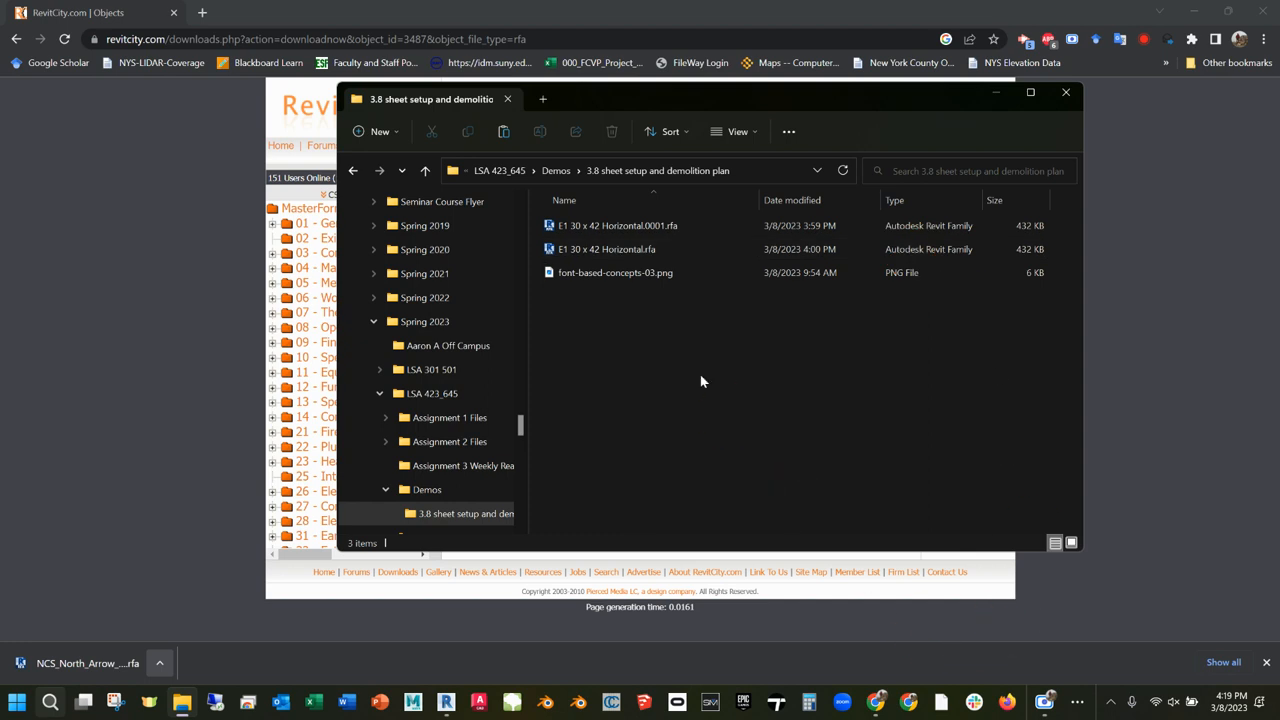
pyautogui.click(380, 139)
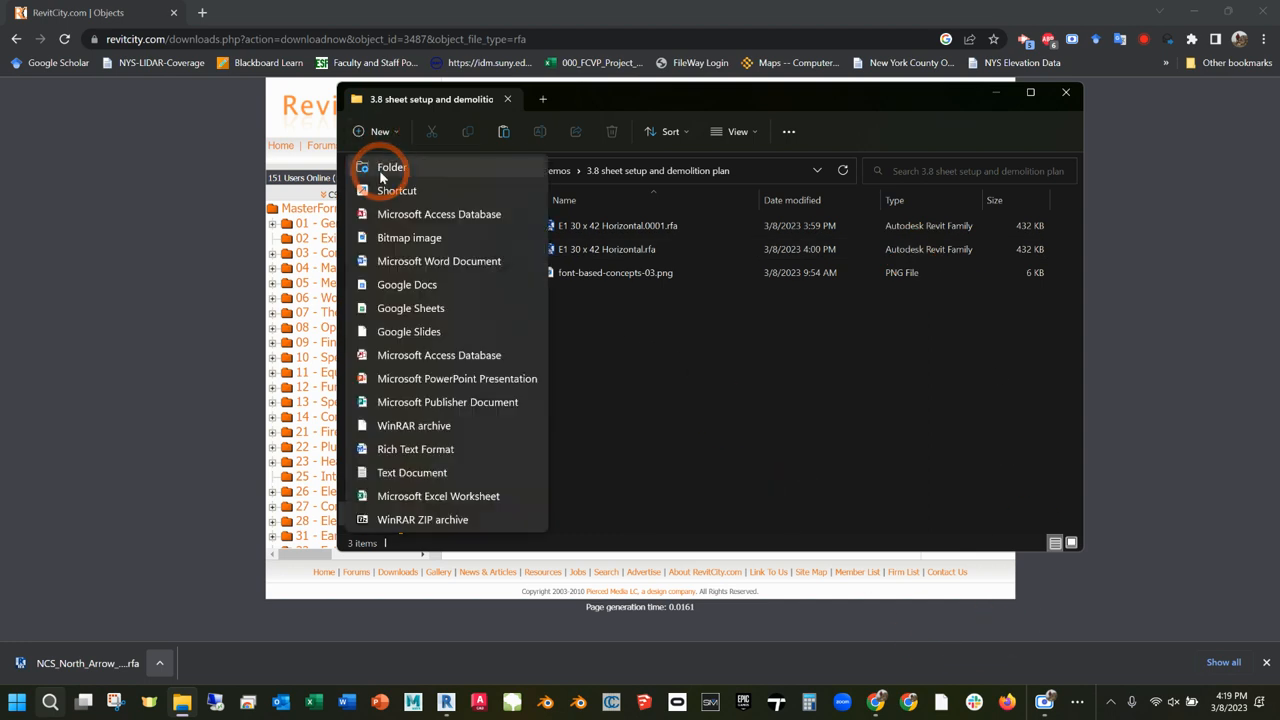
pyautogui.click(382, 171)
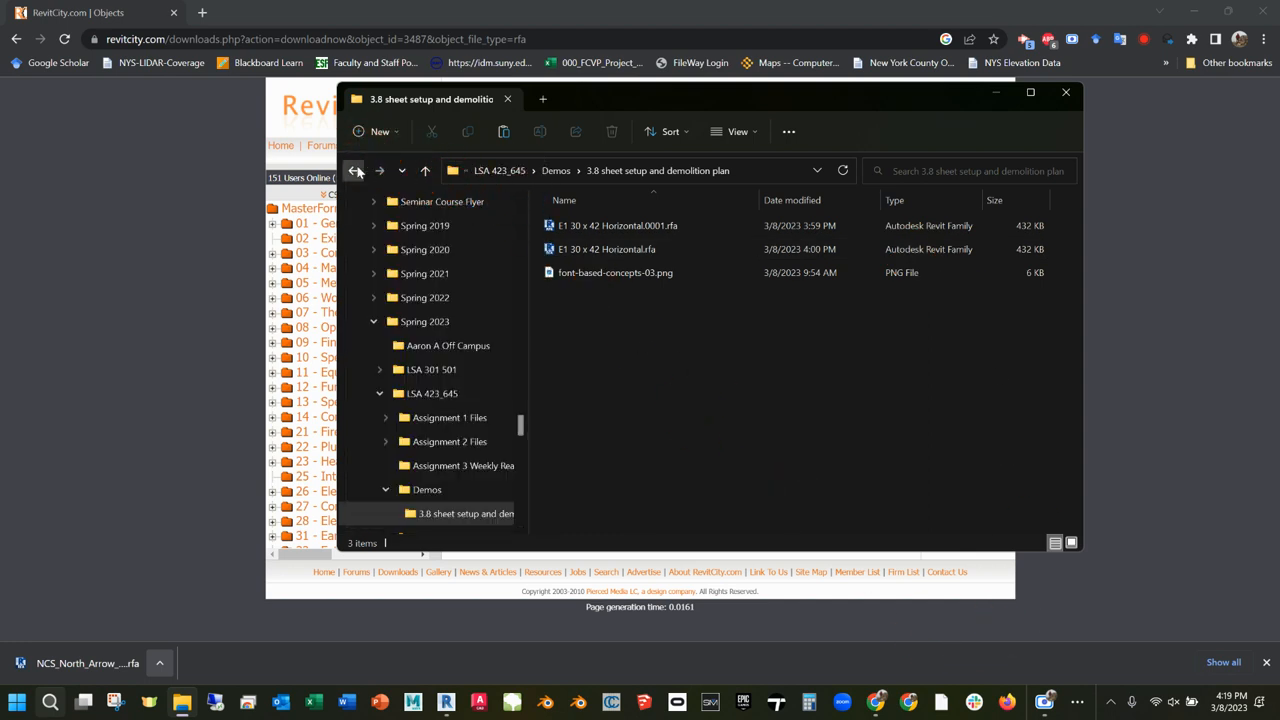
pyautogui.click(354, 171)
pyautogui.click(378, 171)
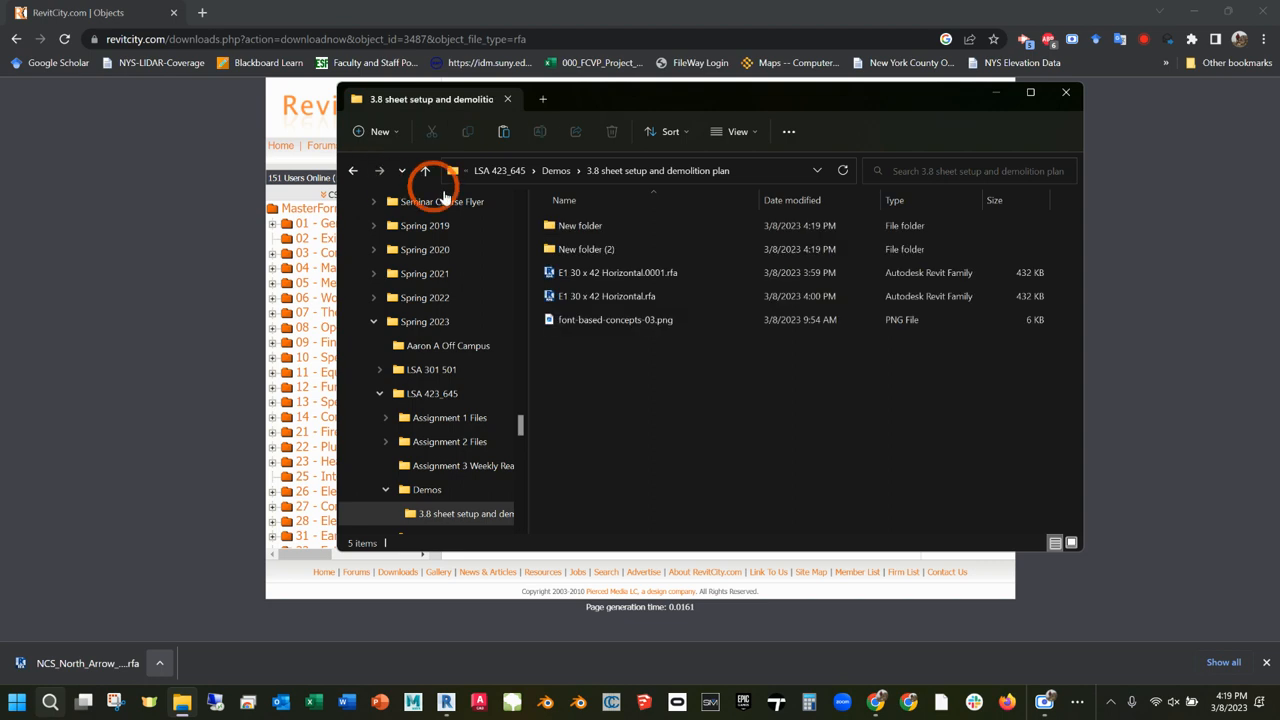
# - Rename the first new folder as "symbols" and refresh the folder listing
pyautogui.click(580, 226)
pyautogui.press('F2')
pyautogui.write('s')
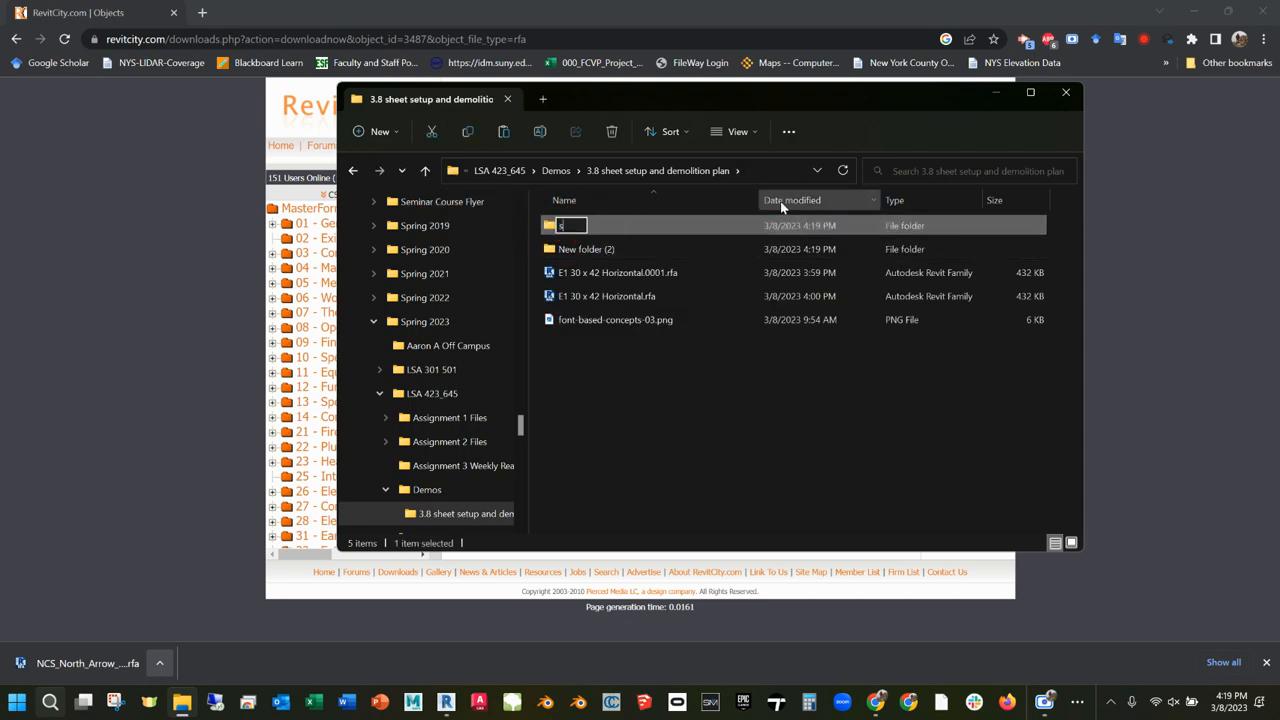
pyautogui.write('ymbol')
pyautogui.press('Escape')
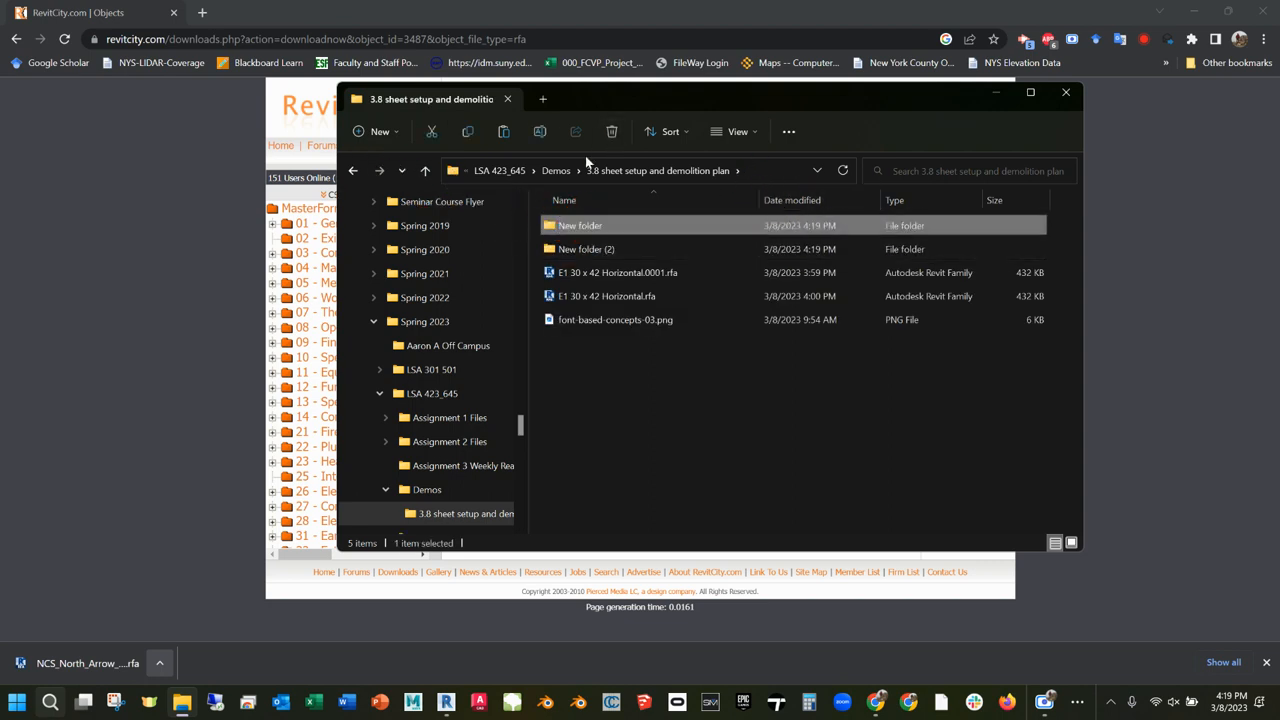
pyautogui.doubleClick(598, 228)
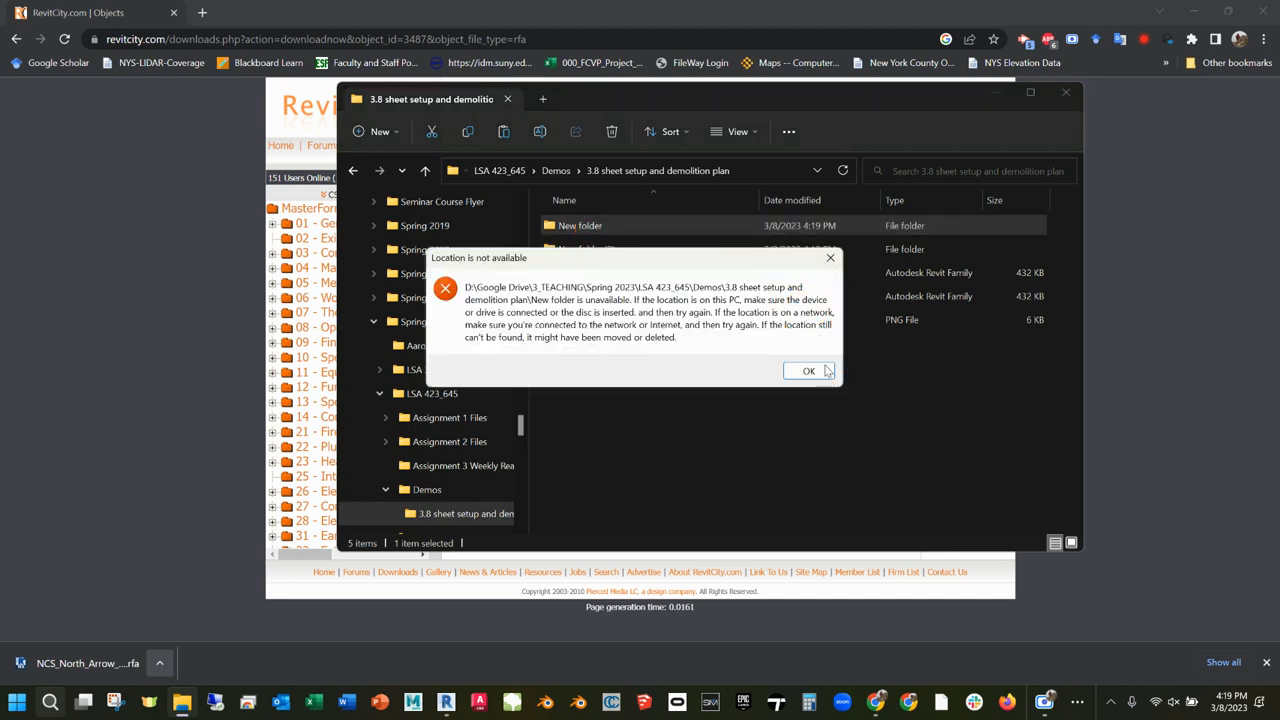
pyautogui.click(810, 371)
pyautogui.click(826, 416)
pyautogui.click(354, 171)
pyautogui.click(381, 171)
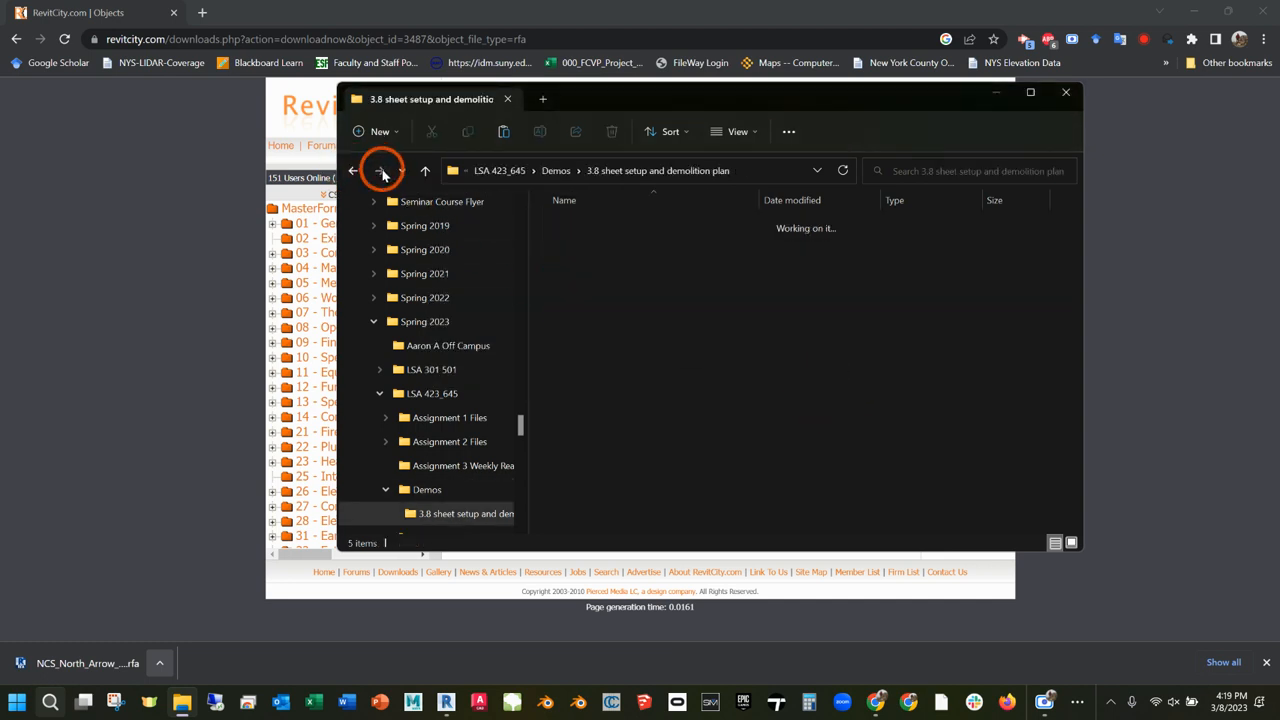
# - Paste the copied north arrow family file into the symbols folder and refresh its contents
pyautogui.doubleClick(669, 252)
pyautogui.click(677, 298)
pyautogui.hotkey('ctrl', 'v')
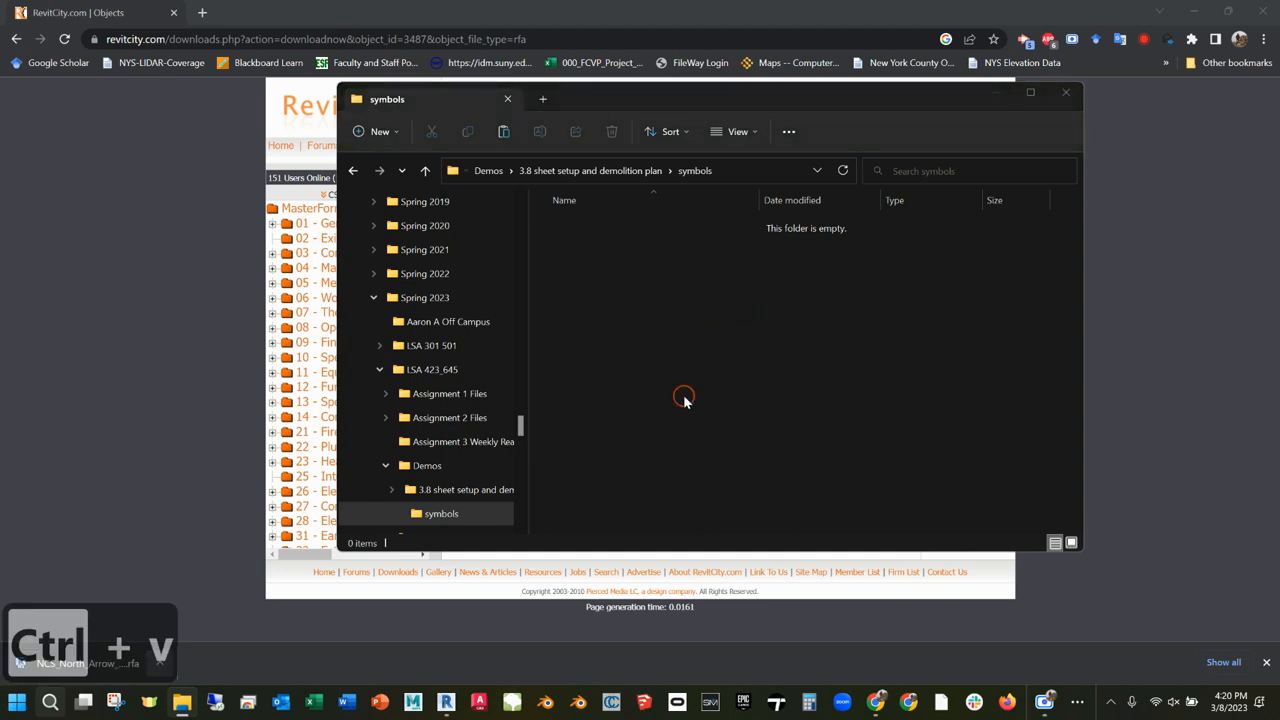
pyautogui.click(352, 171)
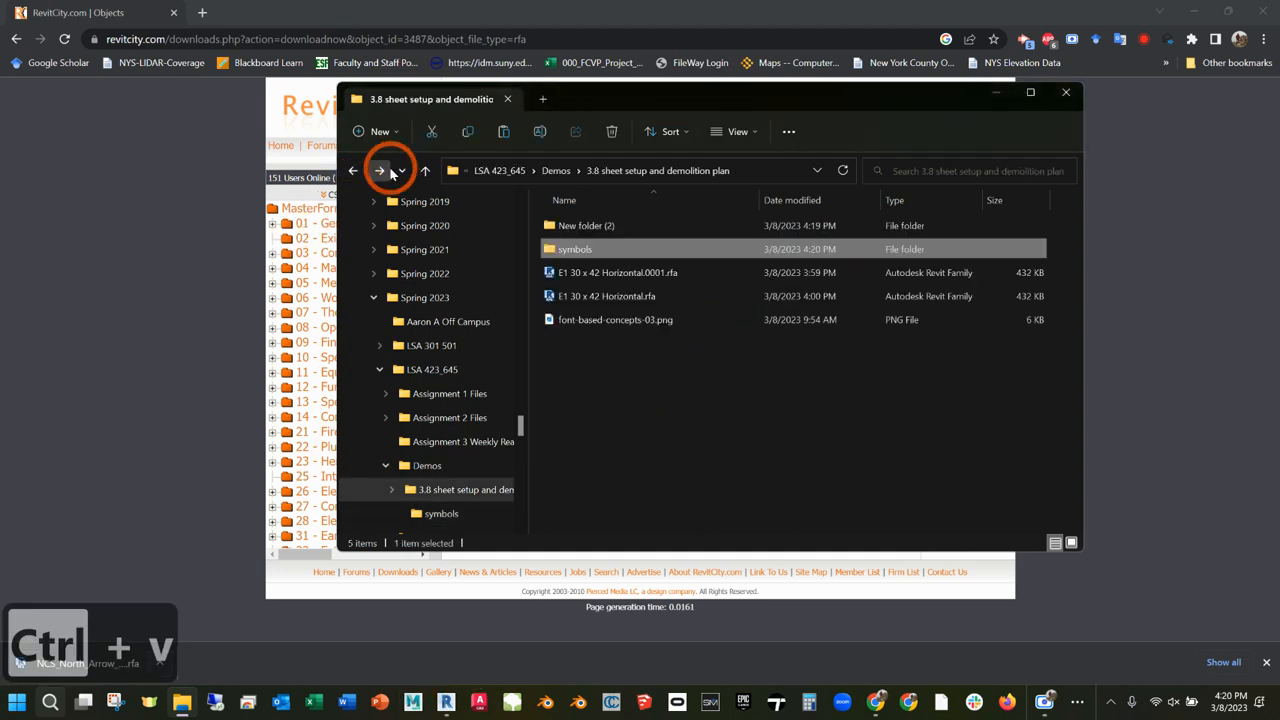
pyautogui.click(379, 171)
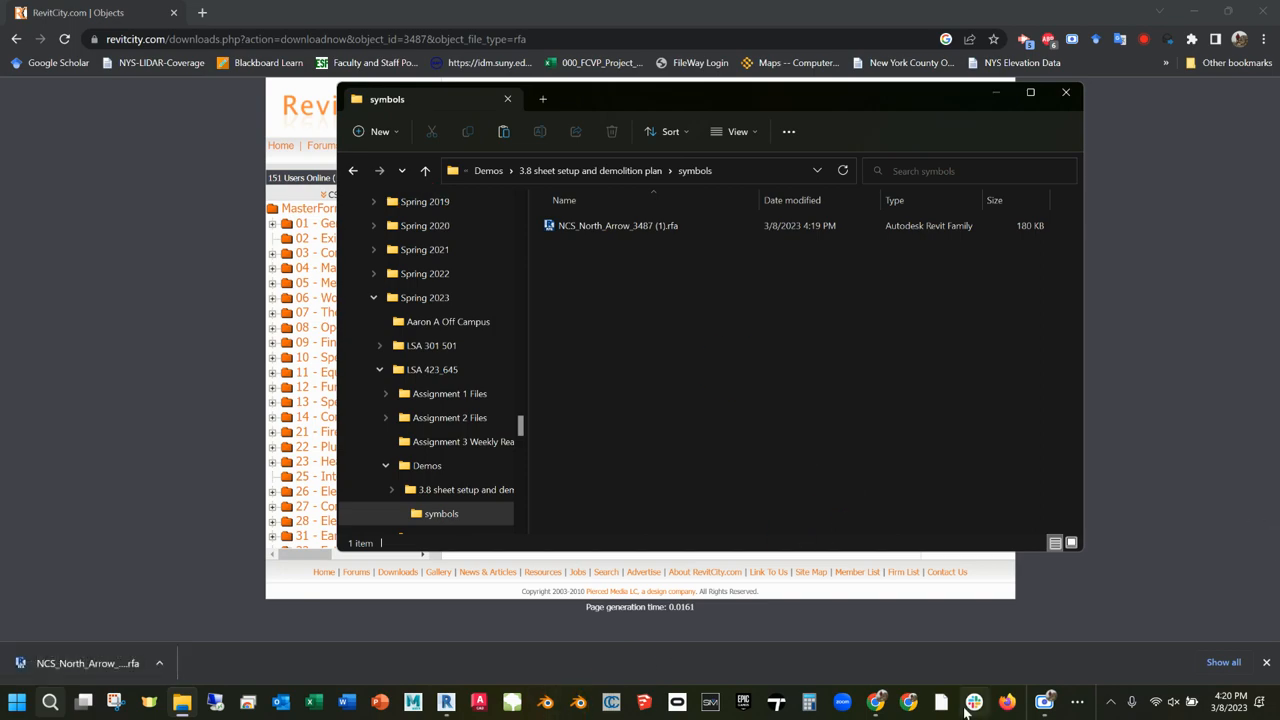
# - Switch to Revit and load NCS_North_Arrow_3487.rfa from Downloads as an annotation symbol family
pyautogui.click(446, 702)
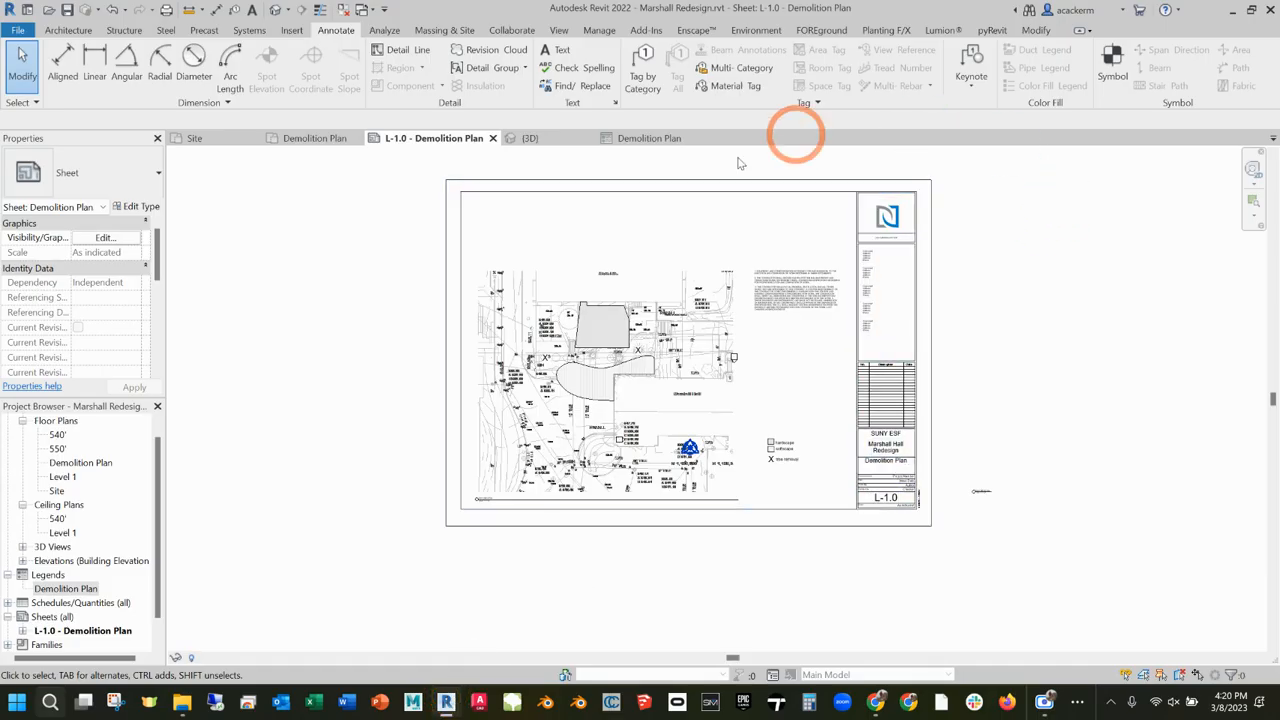
pyautogui.click(1113, 65)
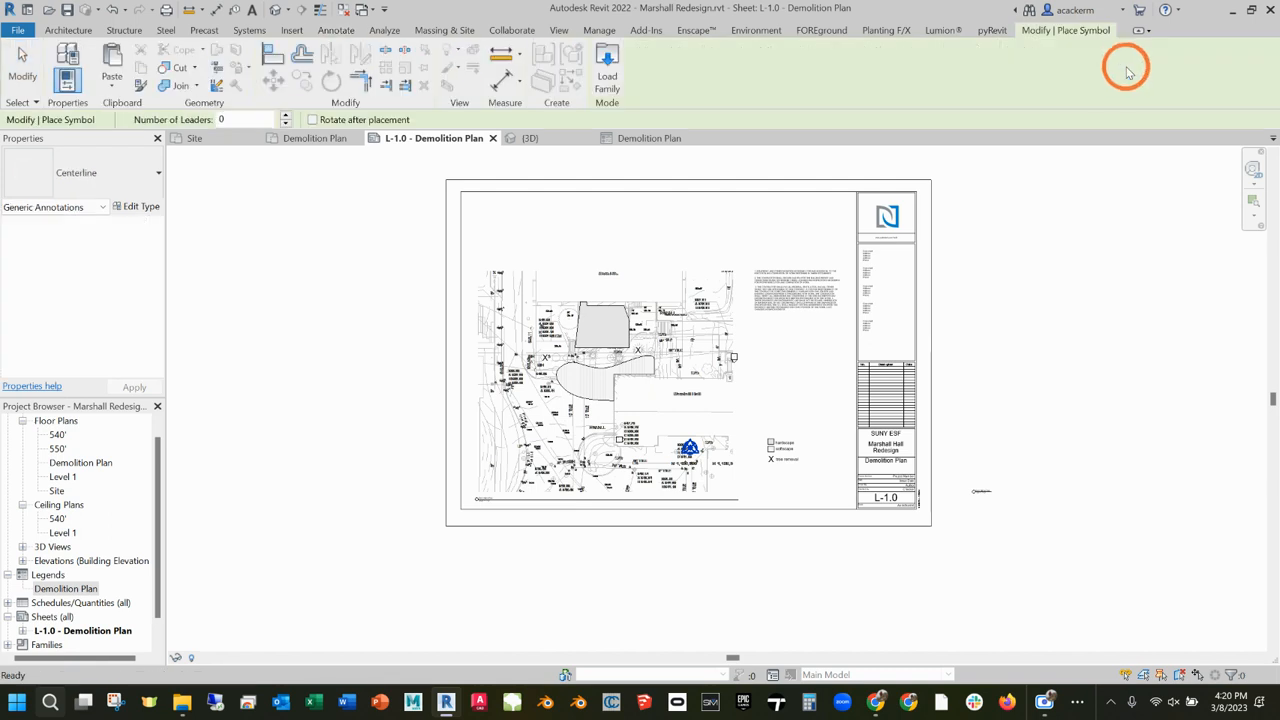
pyautogui.click(608, 72)
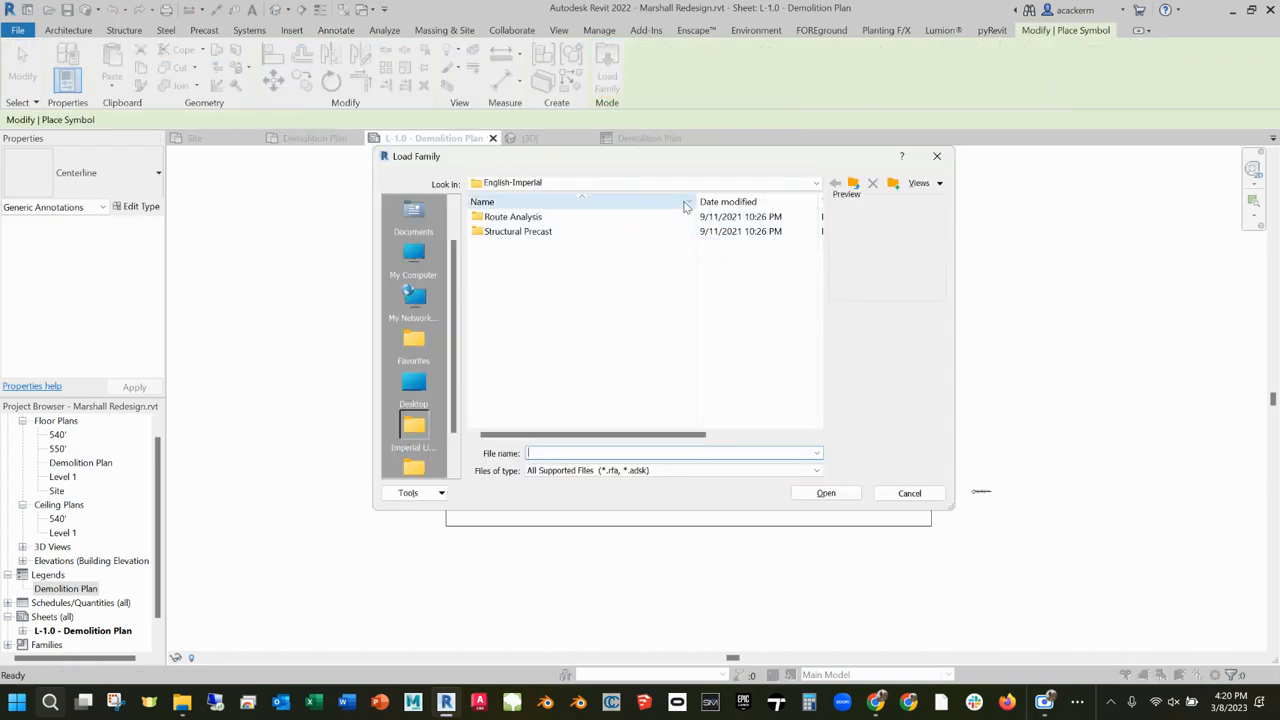
pyautogui.click(650, 183)
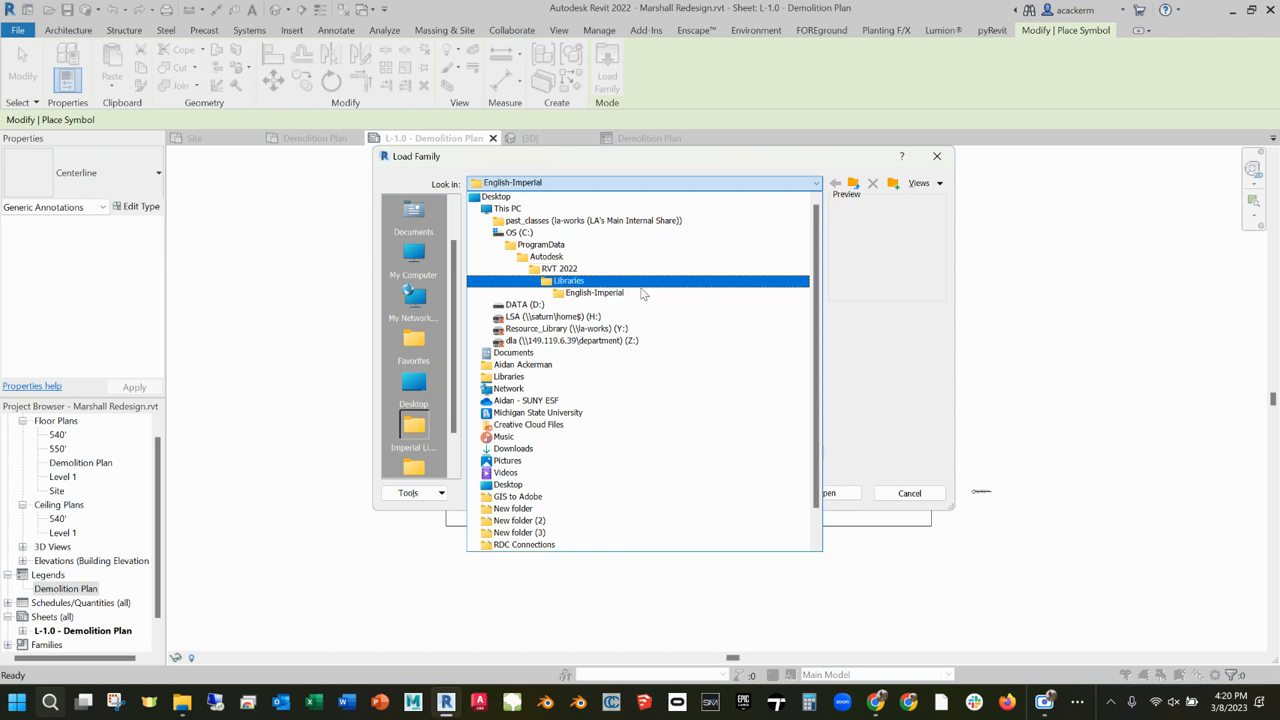
pyautogui.click(645, 452)
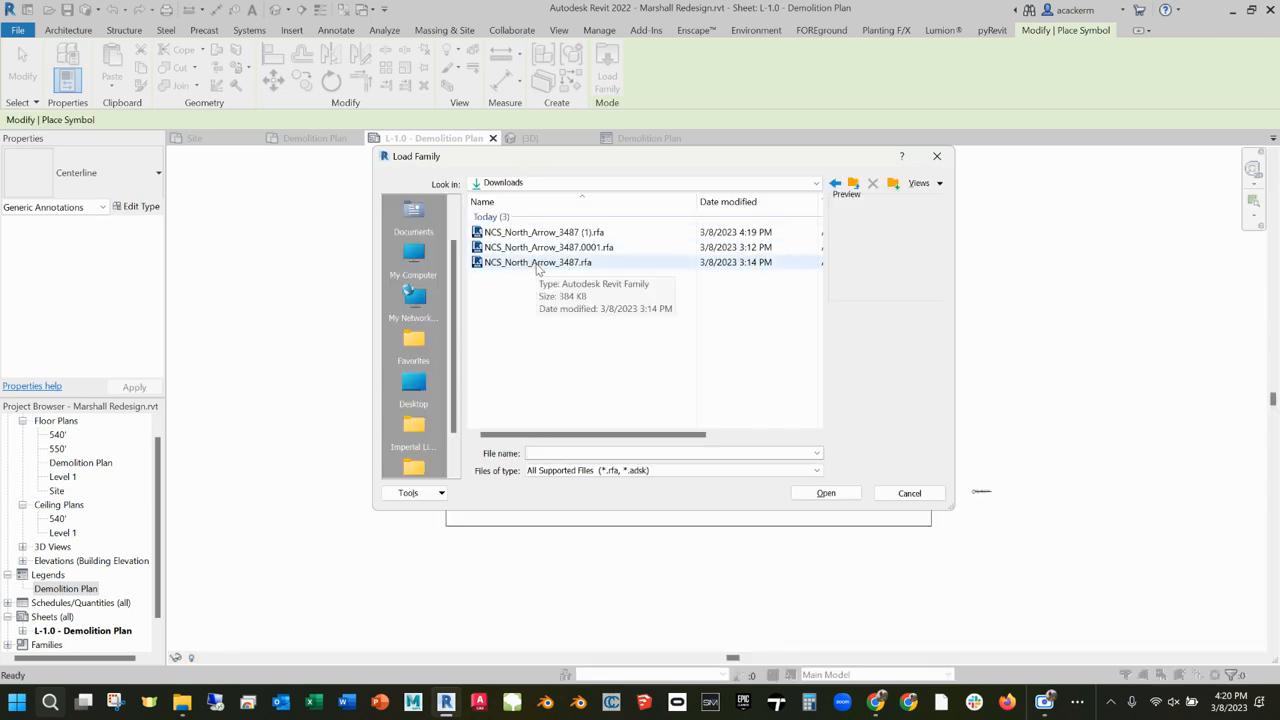
pyautogui.click(537, 263)
pyautogui.click(838, 494)
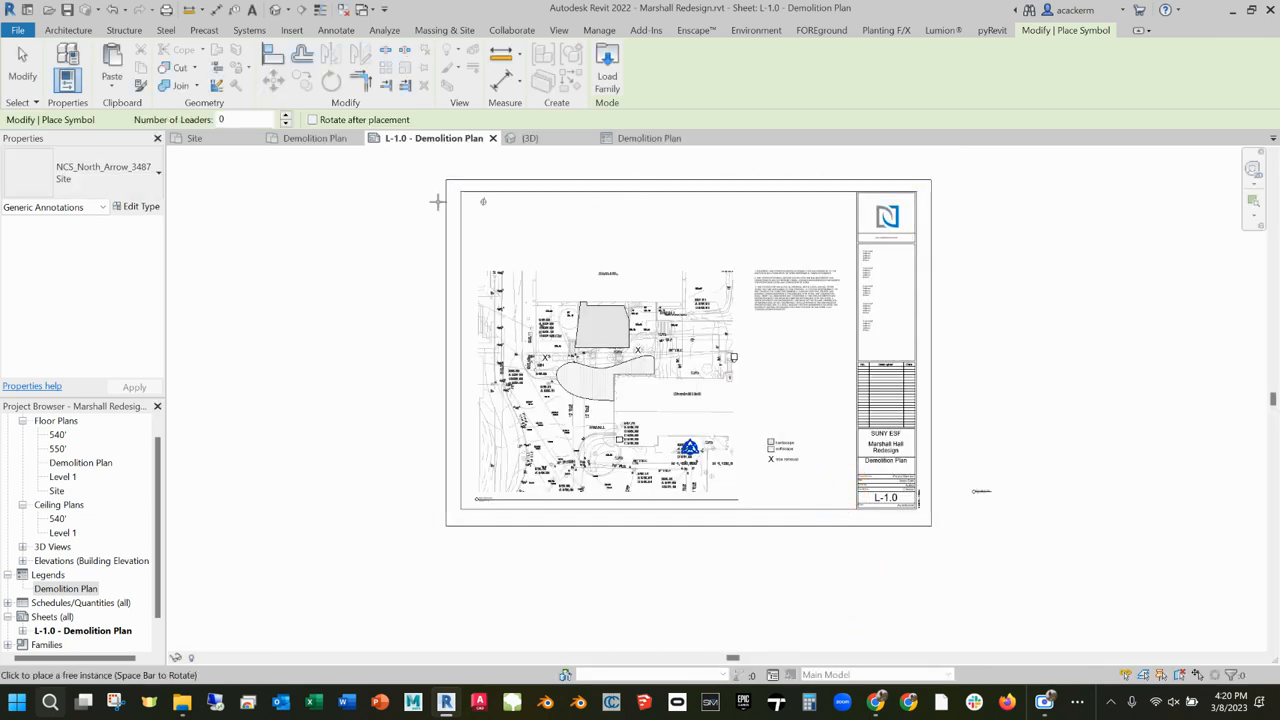
pyautogui.click(139, 178)
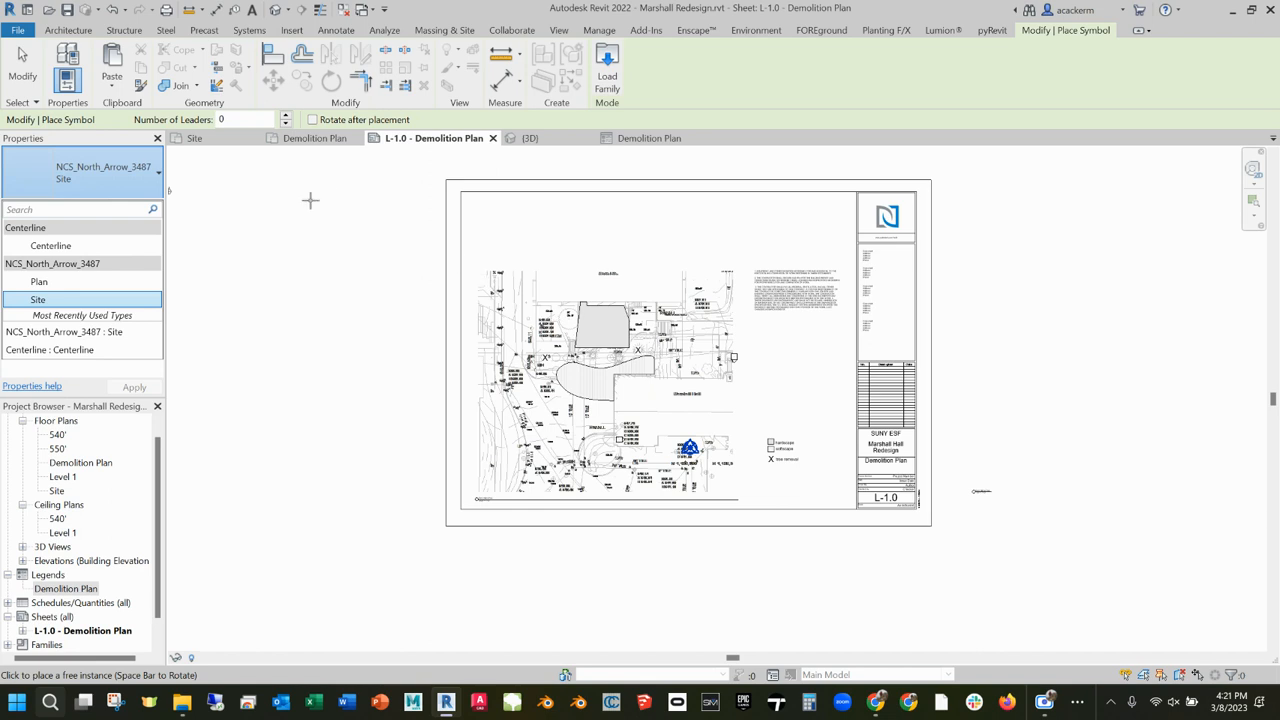
pyautogui.click(7, 80)
pyautogui.click(18, 72)
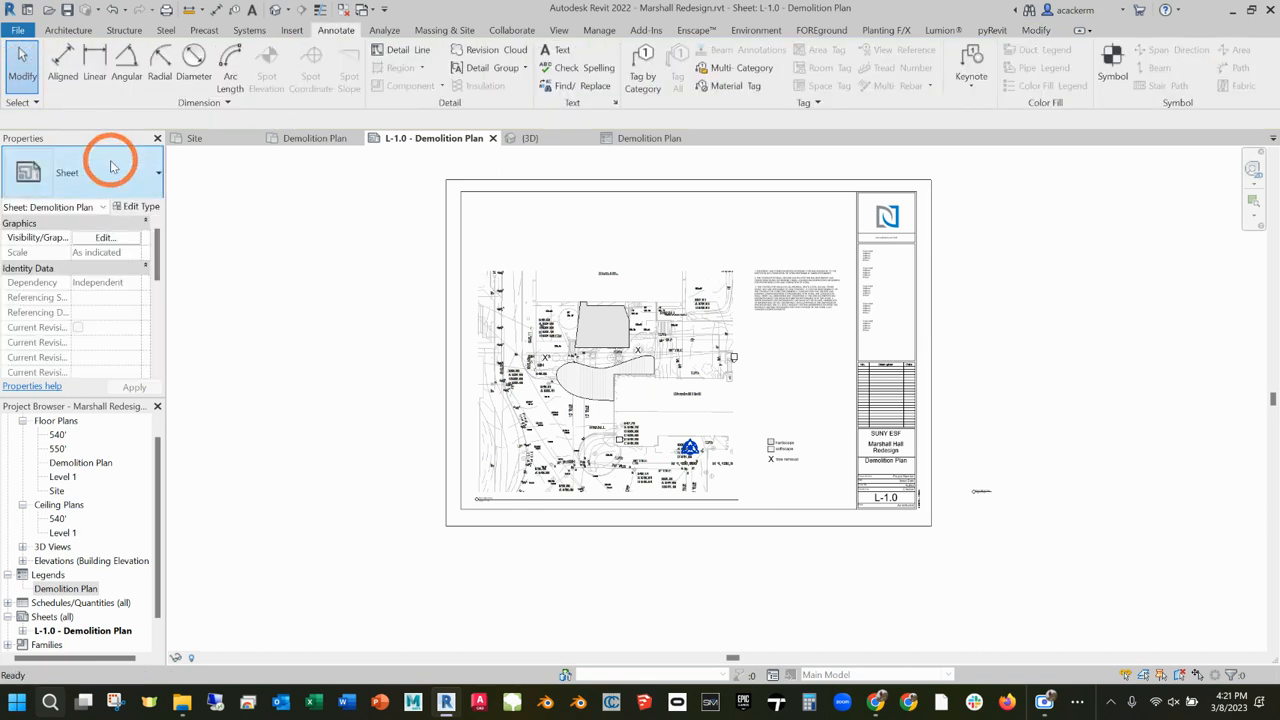
# - Place the Site type of the NCS_North_Arrow_3487 symbol on sheet L-1.0, just past the right end of the viewport title line
pyautogui.click(1113, 60)
pyautogui.click(158, 172)
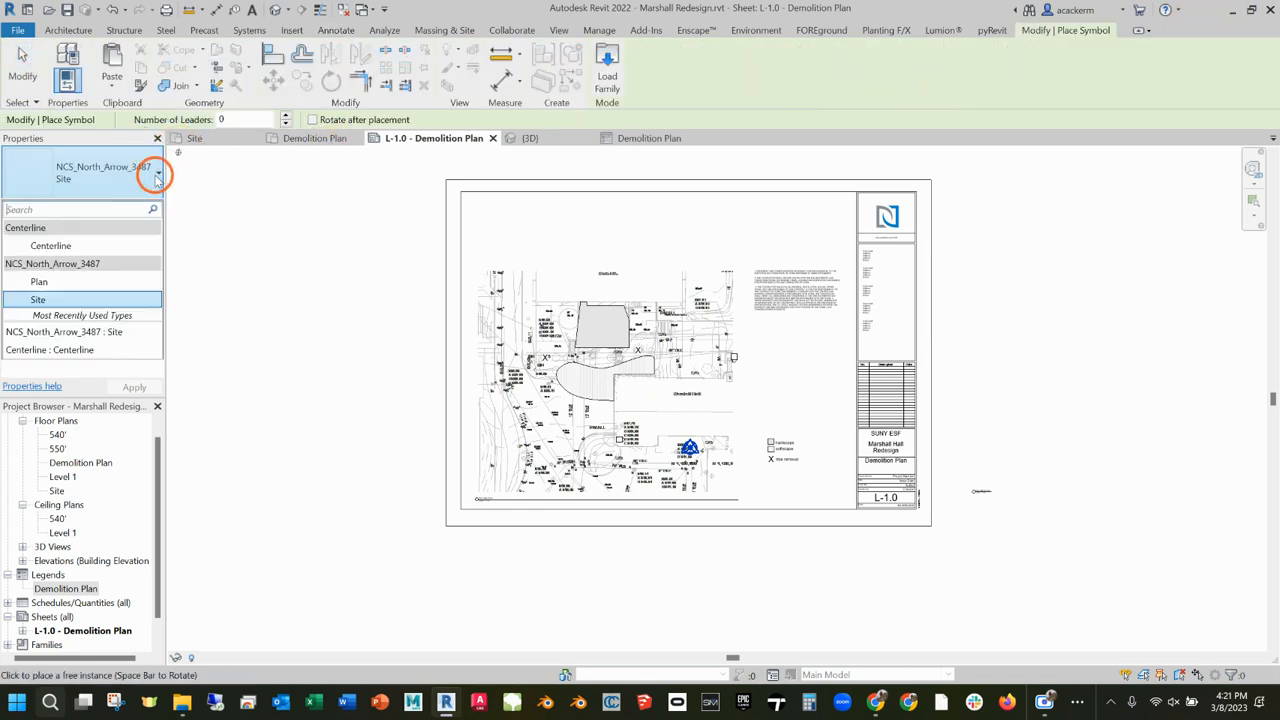
pyautogui.click(62, 297)
pyautogui.scroll(5, 752, 497)
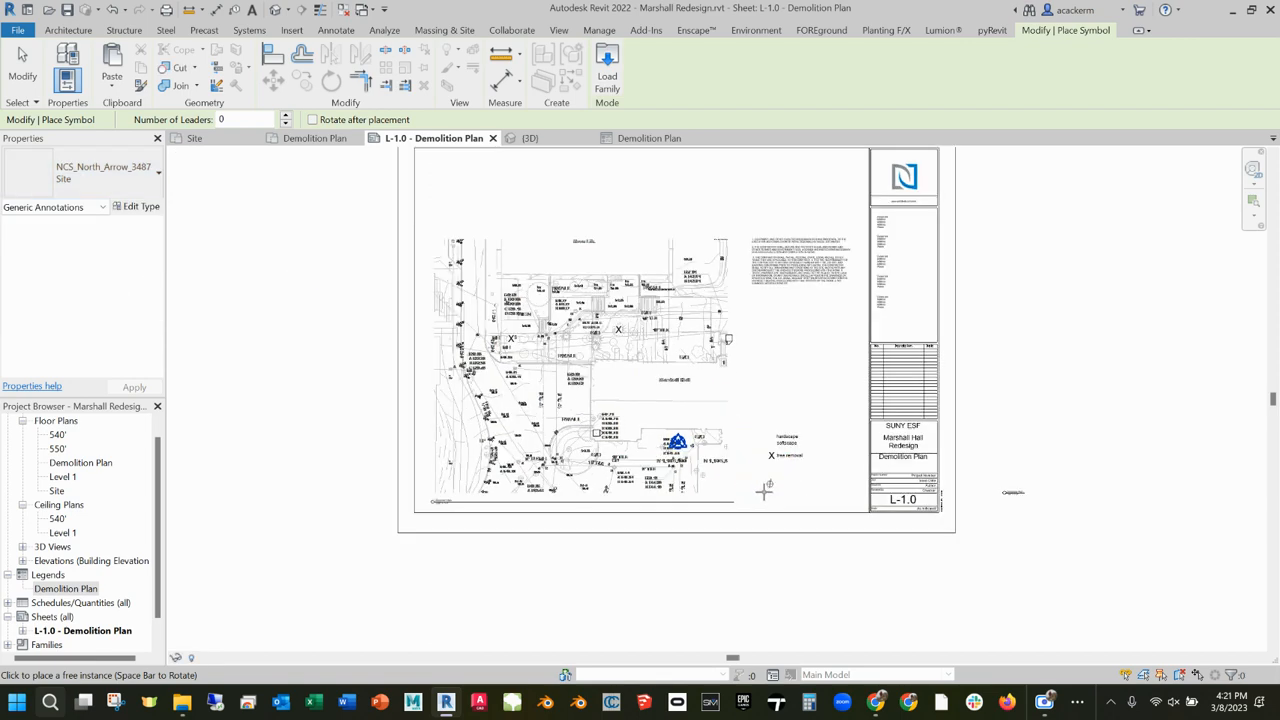
pyautogui.scroll(1, 752, 497)
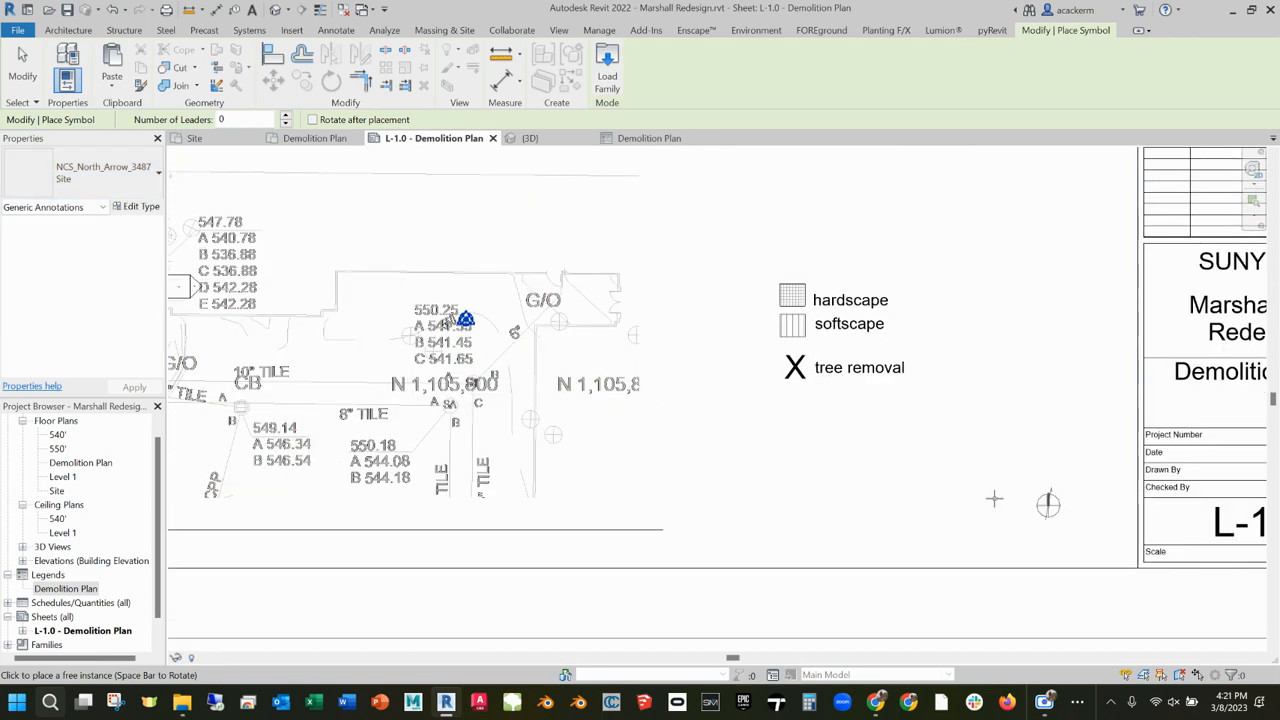
pyautogui.scroll(-3, 690, 515)
pyautogui.scroll(2, 685, 513)
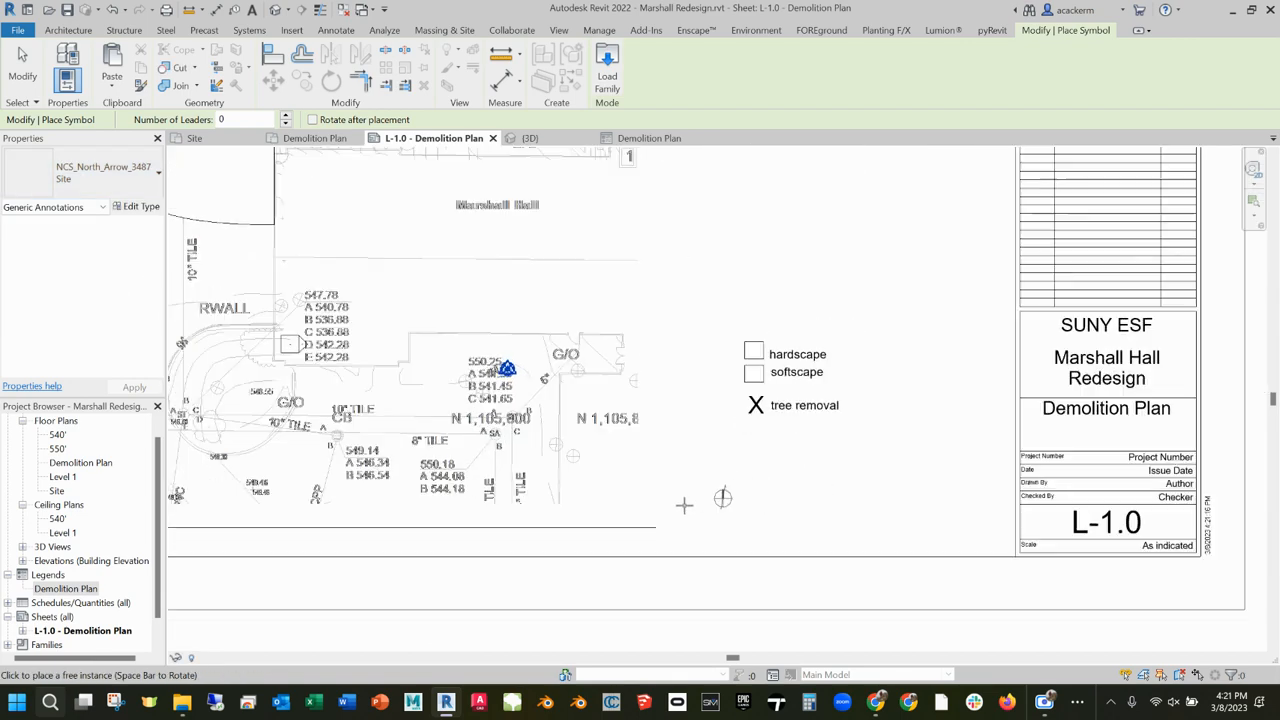
pyautogui.click(679, 521)
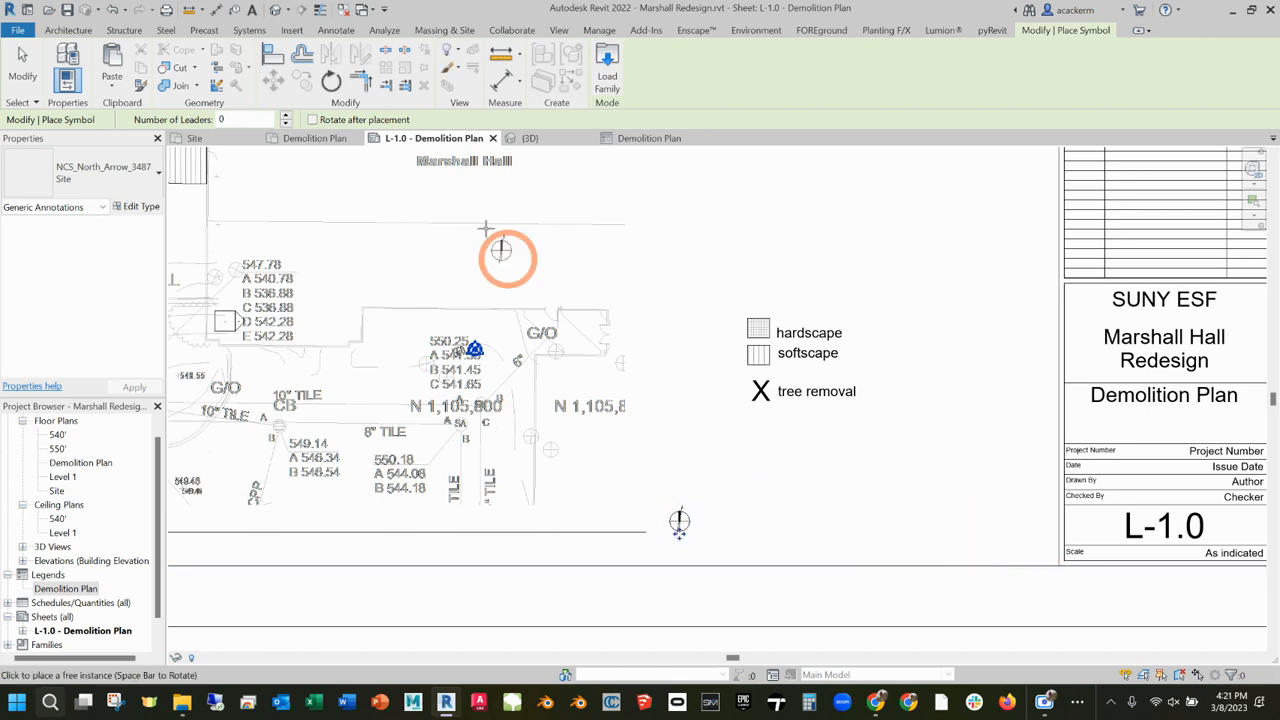
pyautogui.click(24, 70)
pyautogui.click(706, 614)
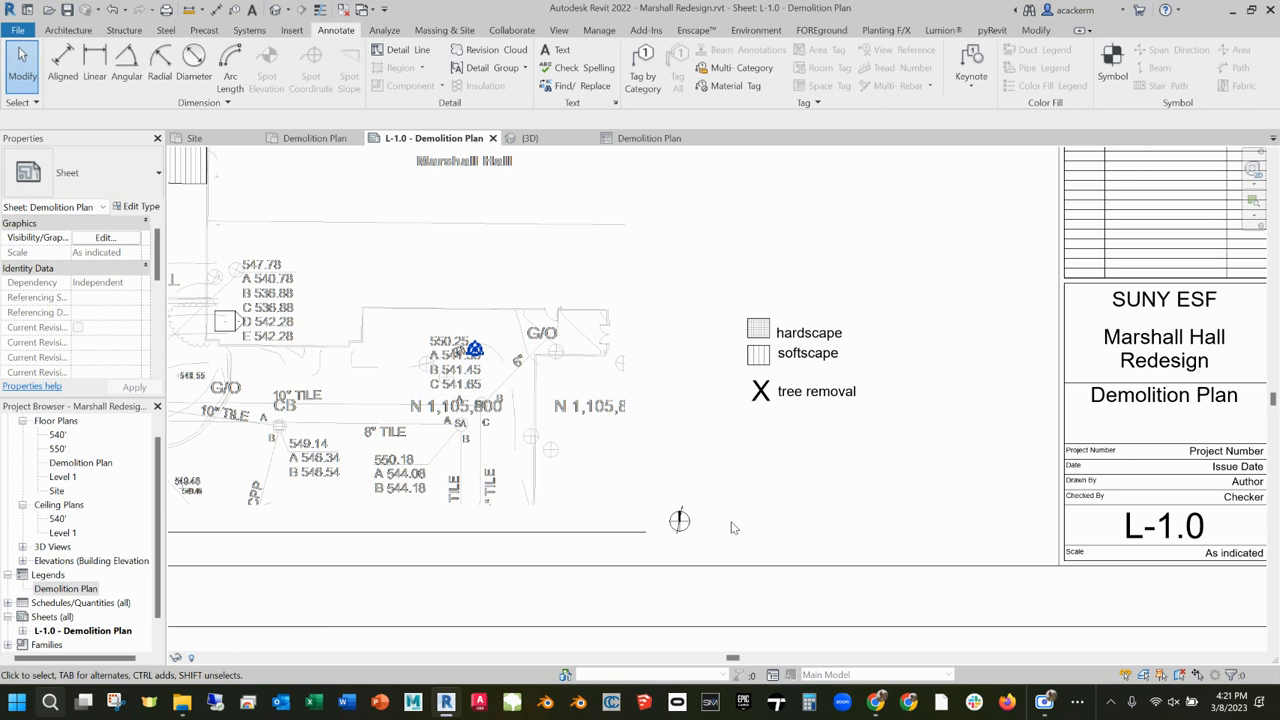
pyautogui.click(183, 702)
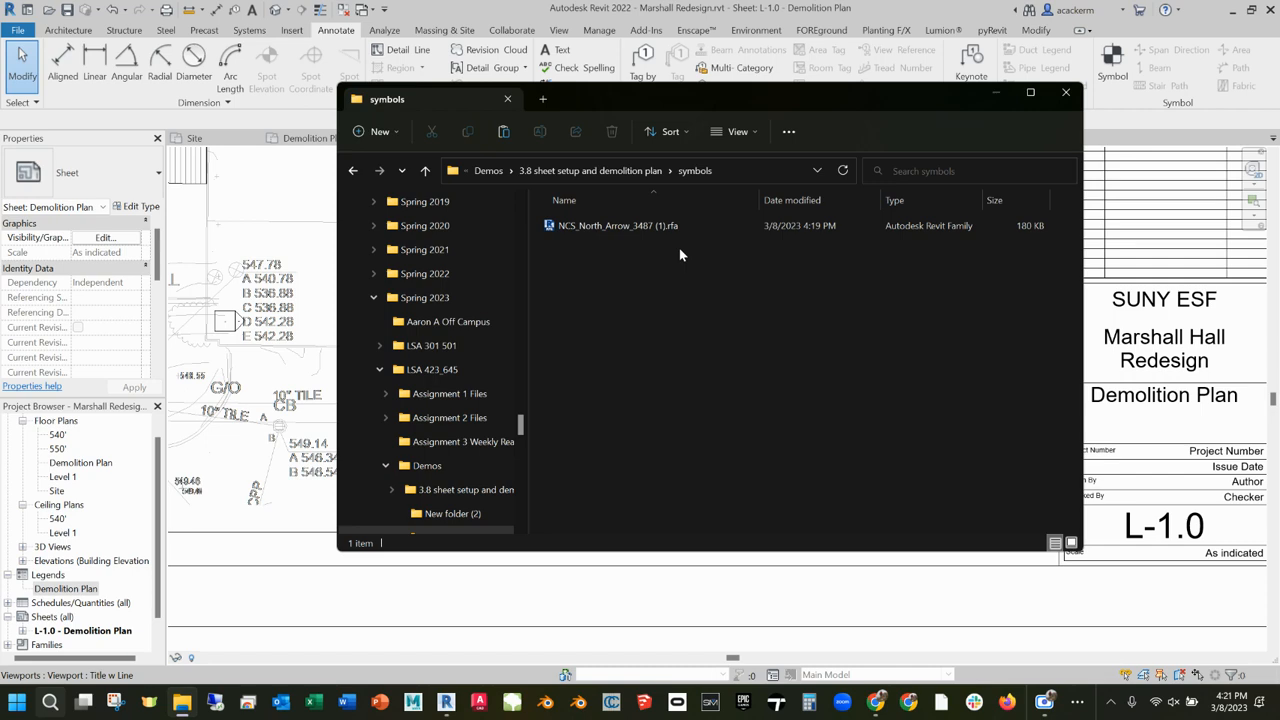
pyautogui.click(770, 194)
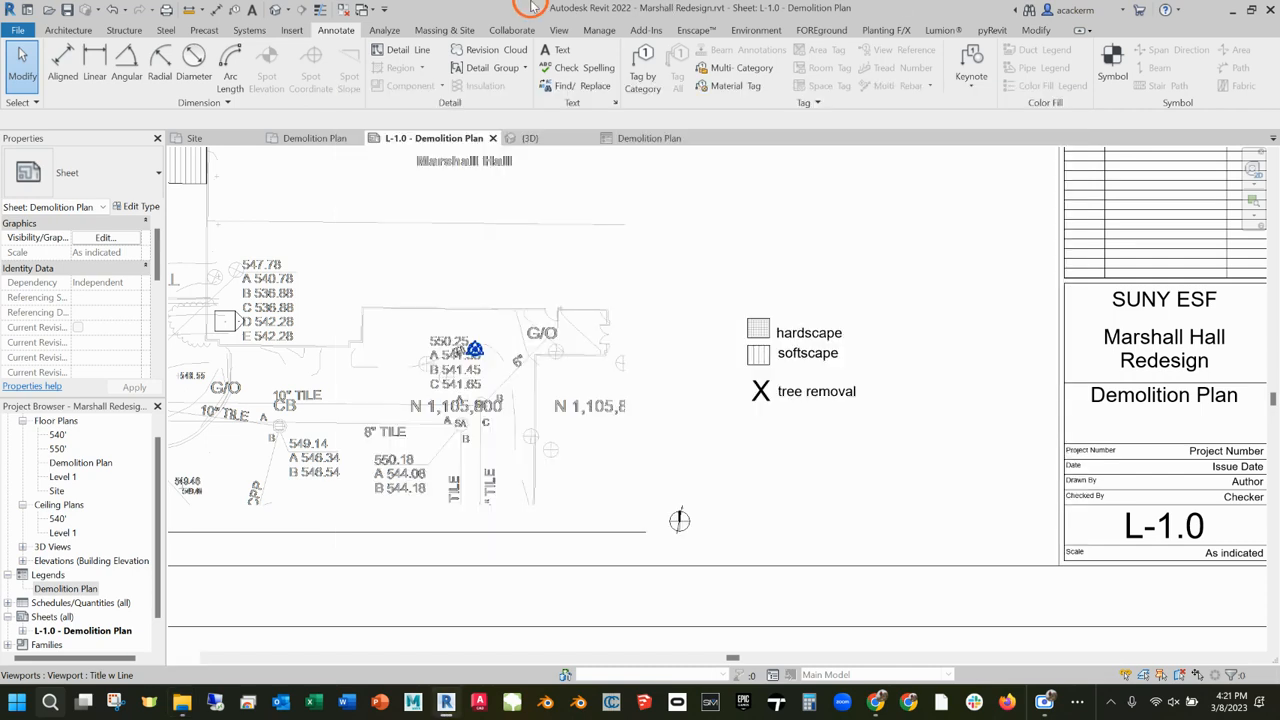
# - Open the placed north arrow's family for editing and open its nested true-north symbol family
pyautogui.click(679, 521)
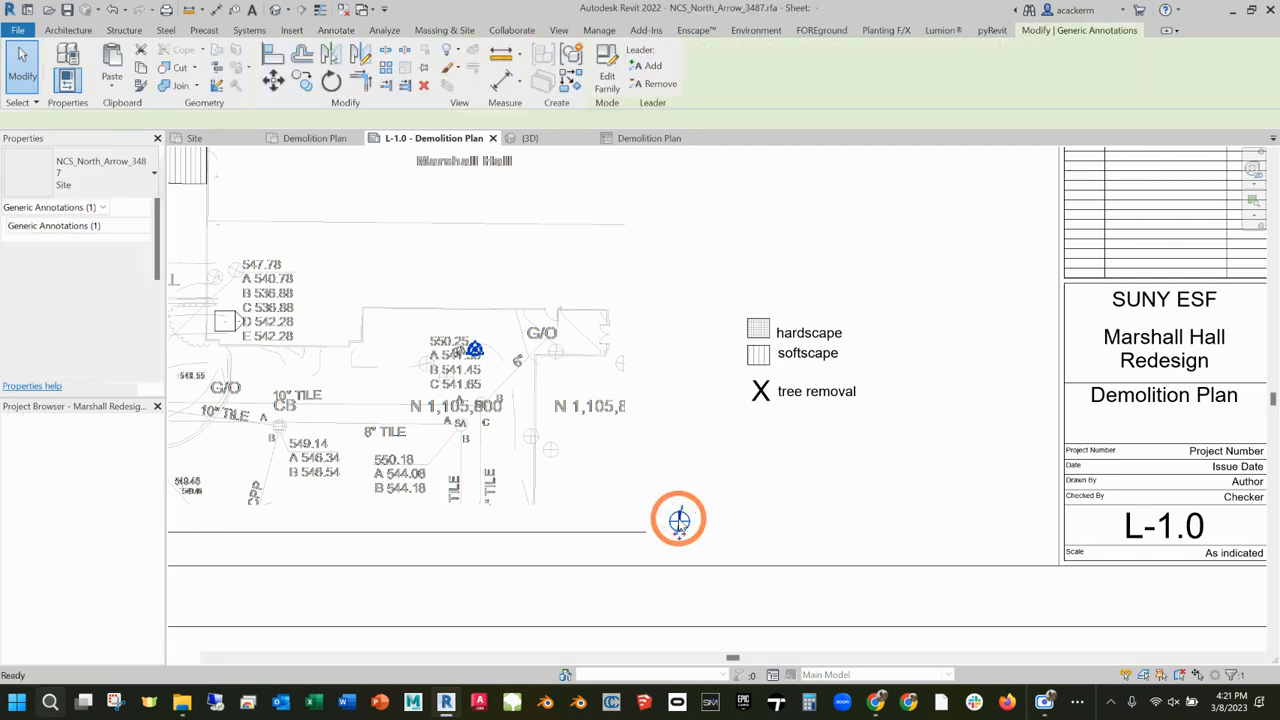
pyautogui.doubleClick(679, 521)
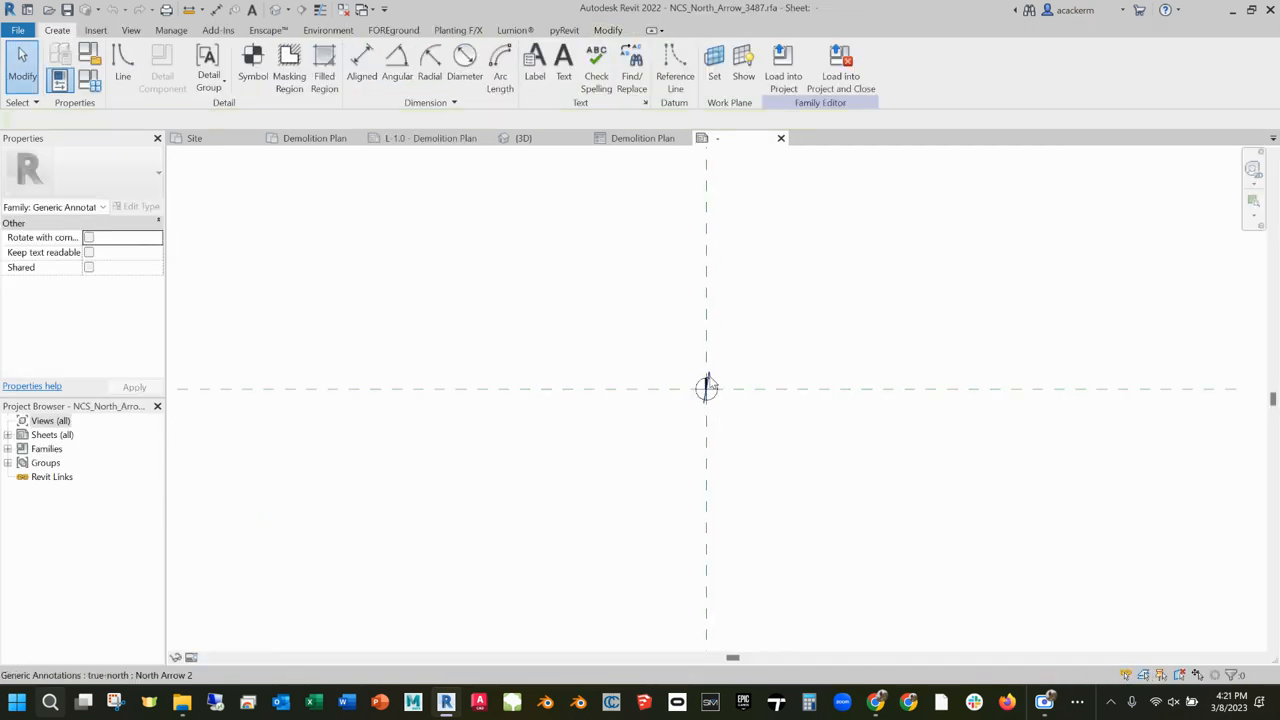
pyautogui.scroll(8, 711, 386)
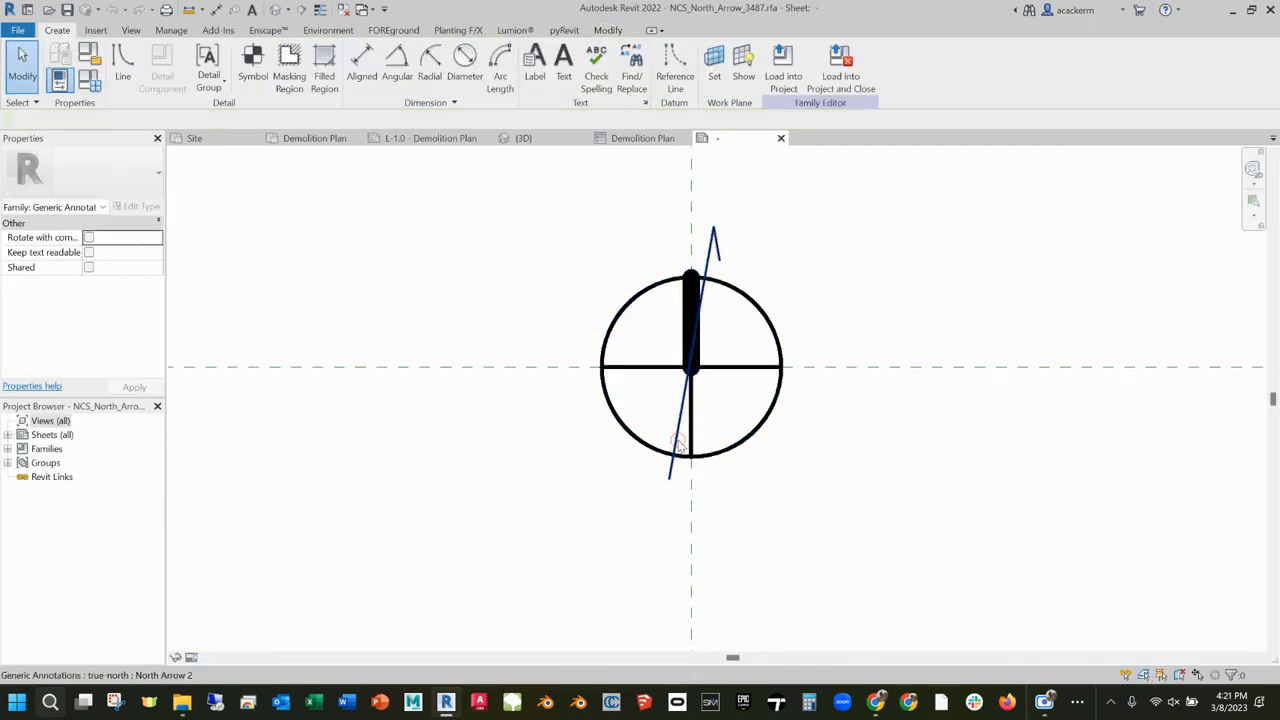
pyautogui.click(678, 442)
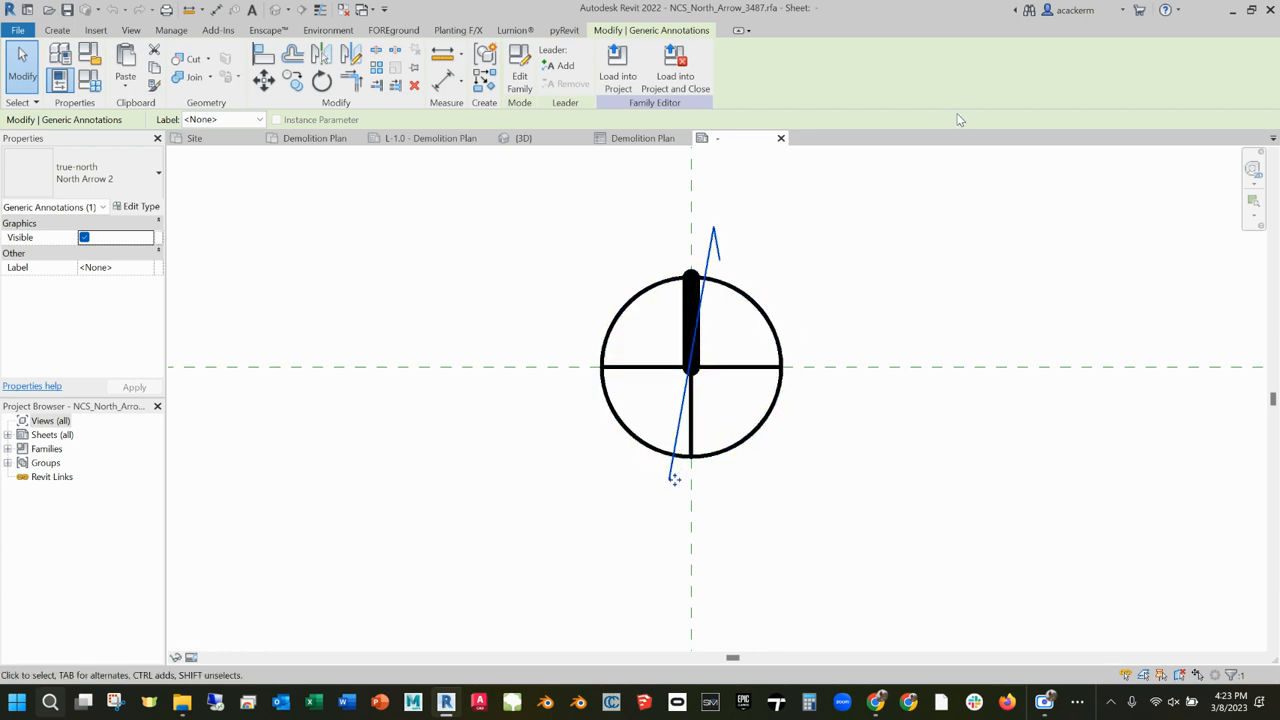
pyautogui.click(849, 246)
pyautogui.doubleClick(710, 250)
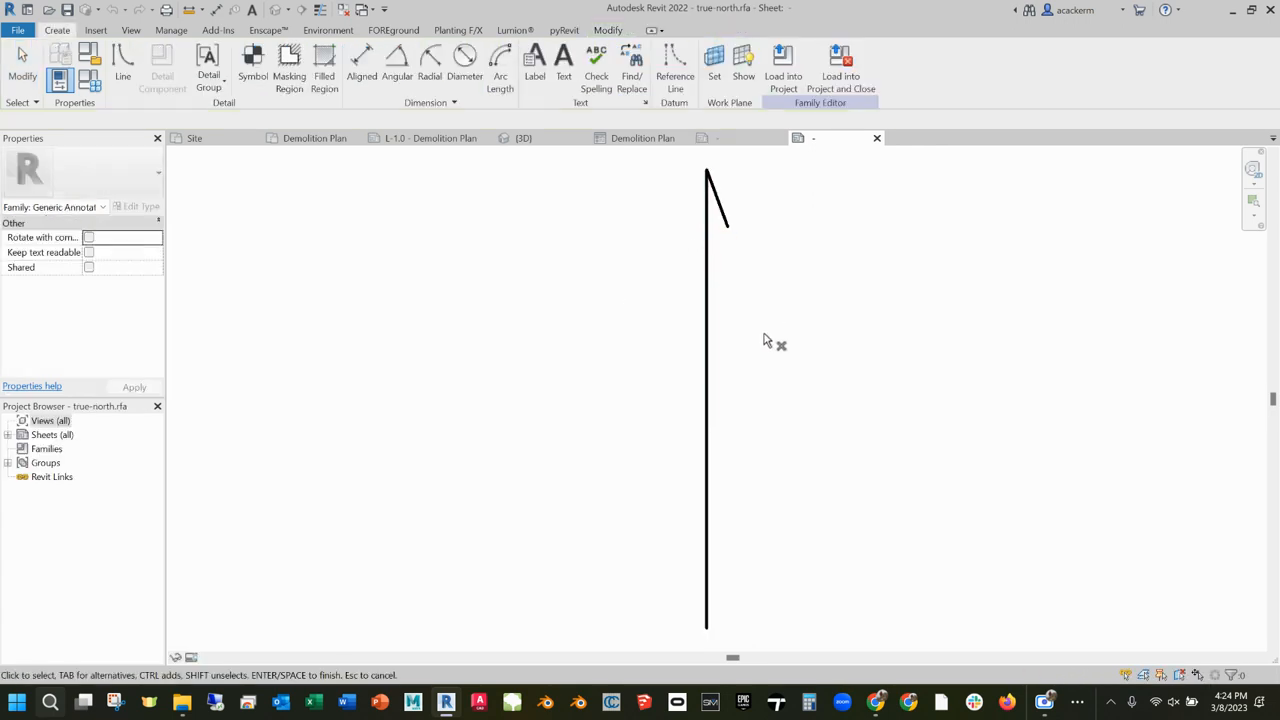
# - Delete all the arrow linework in the true-north family
pyautogui.moveTo(764, 341); pyautogui.dragTo(685, 180)
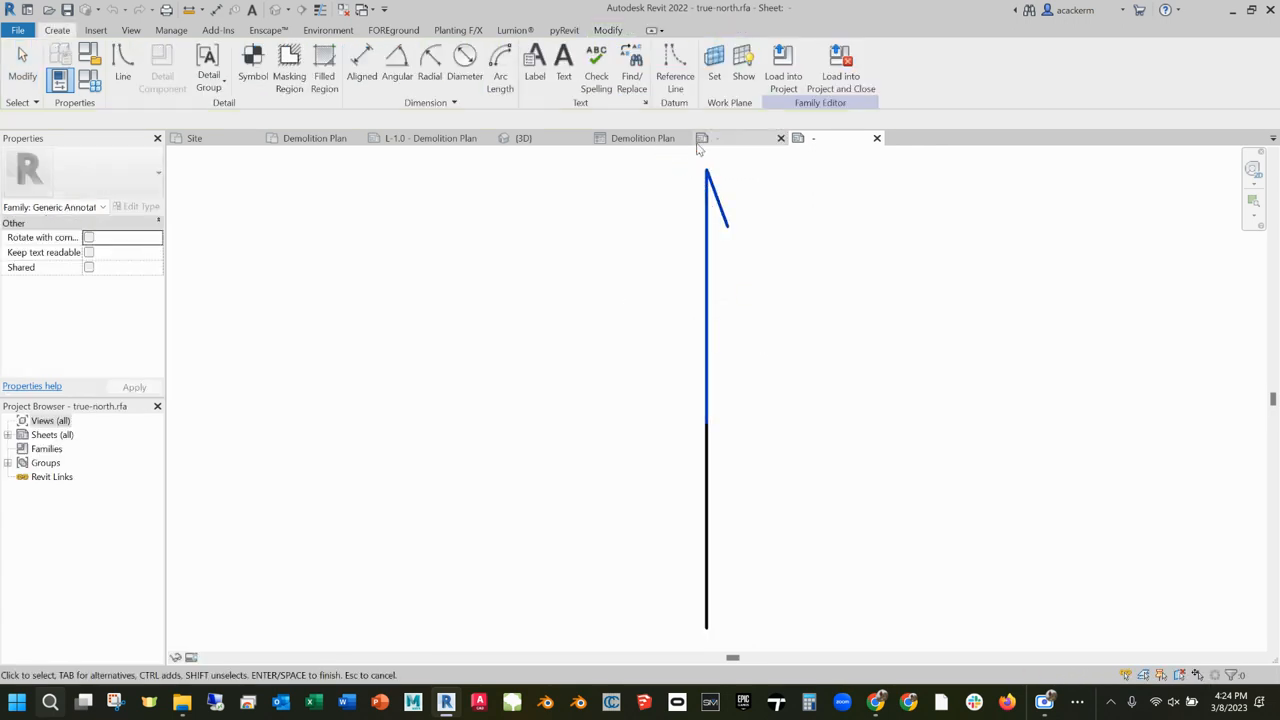
pyautogui.press('Delete')
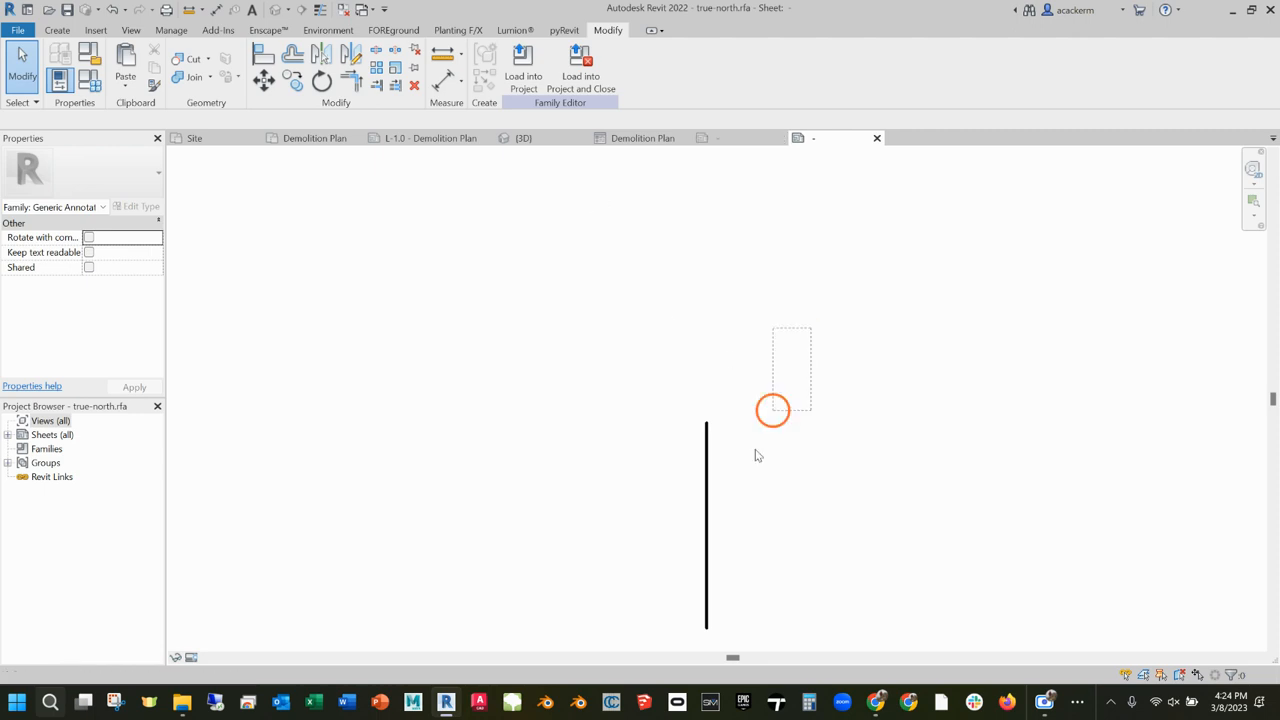
pyautogui.moveTo(772, 410); pyautogui.dragTo(663, 640)
pyautogui.press('Delete')
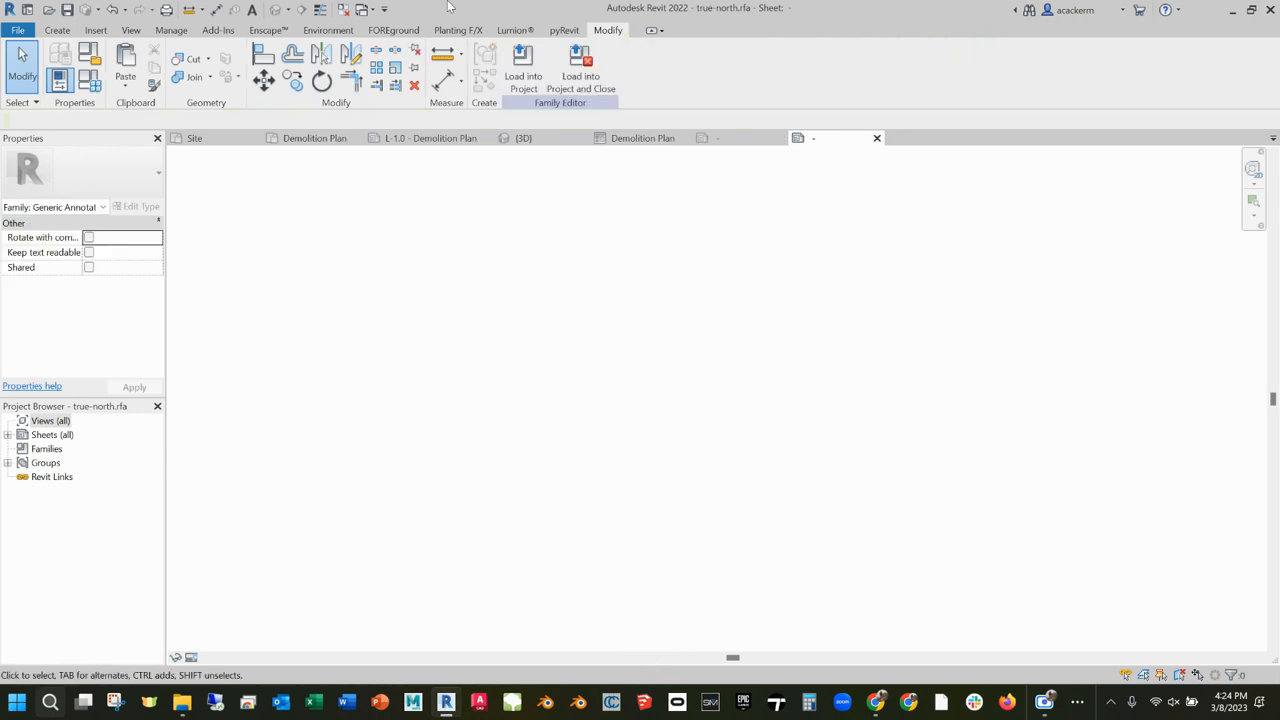
# - Load the emptied true-north family into Marshall Redesign.rvt and return to the NCS_North_Arrow_3487 family
pyautogui.click(523, 62)
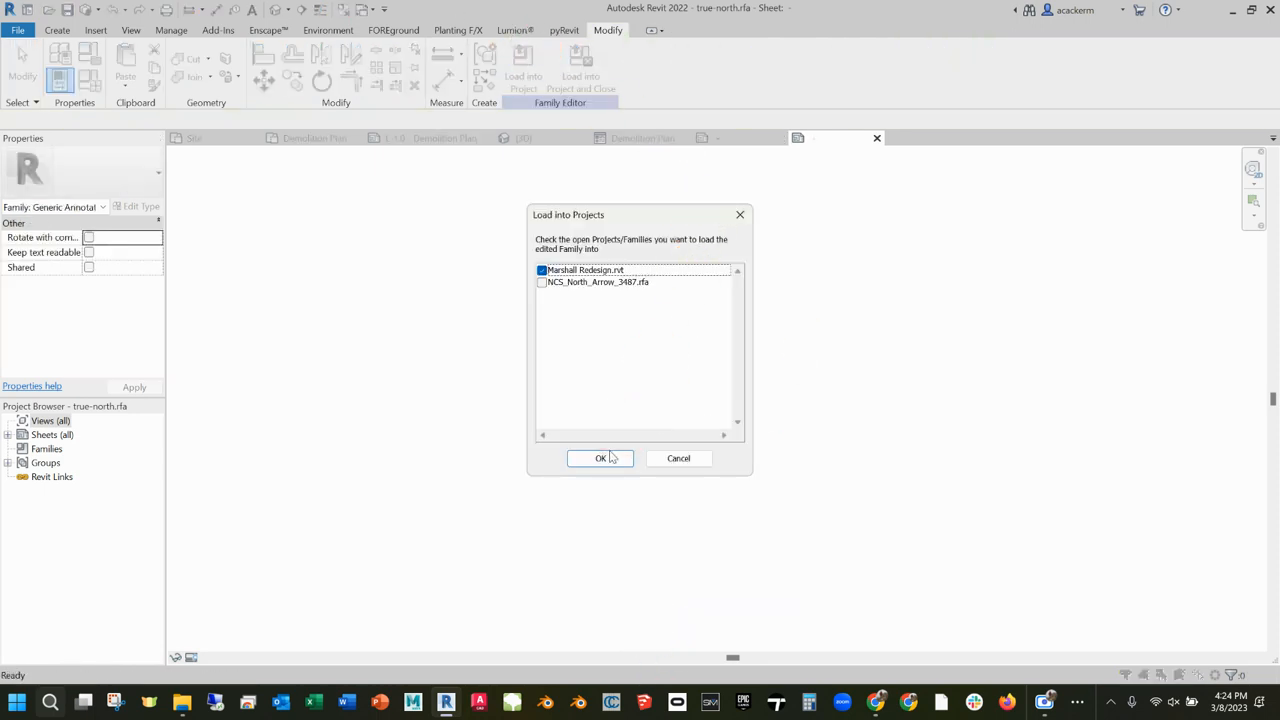
pyautogui.click(603, 458)
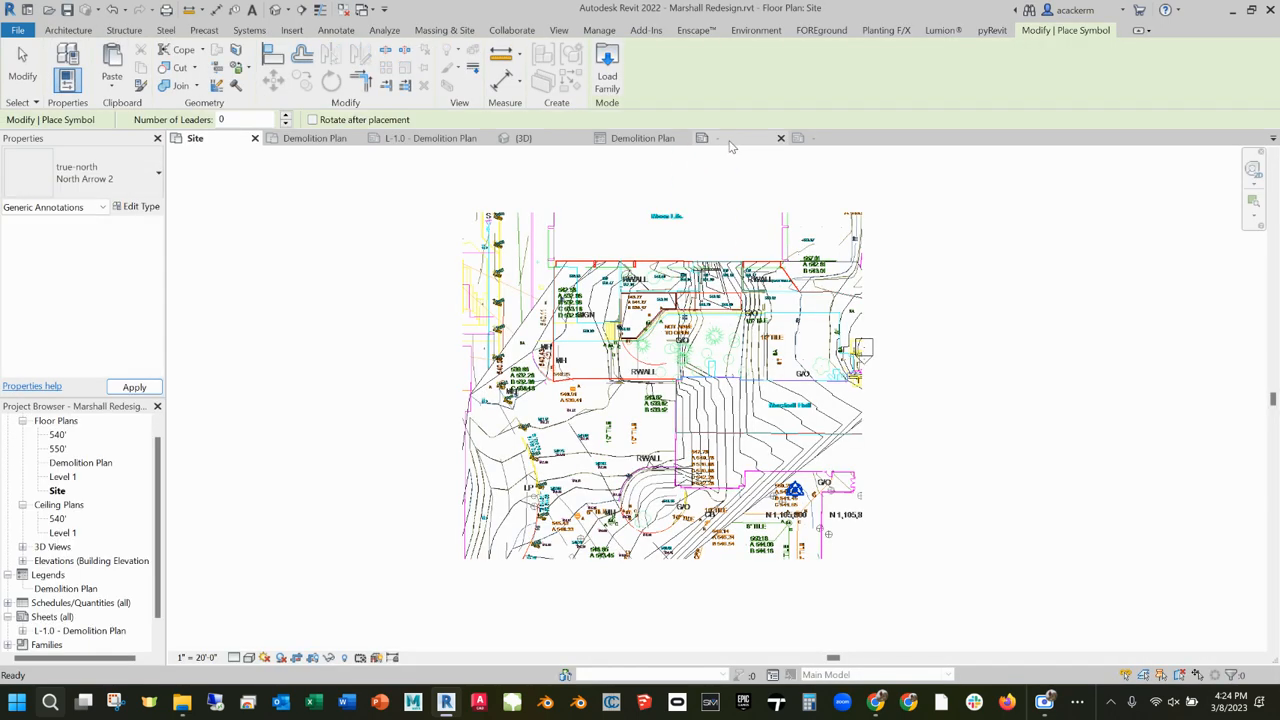
pyautogui.click(426, 140)
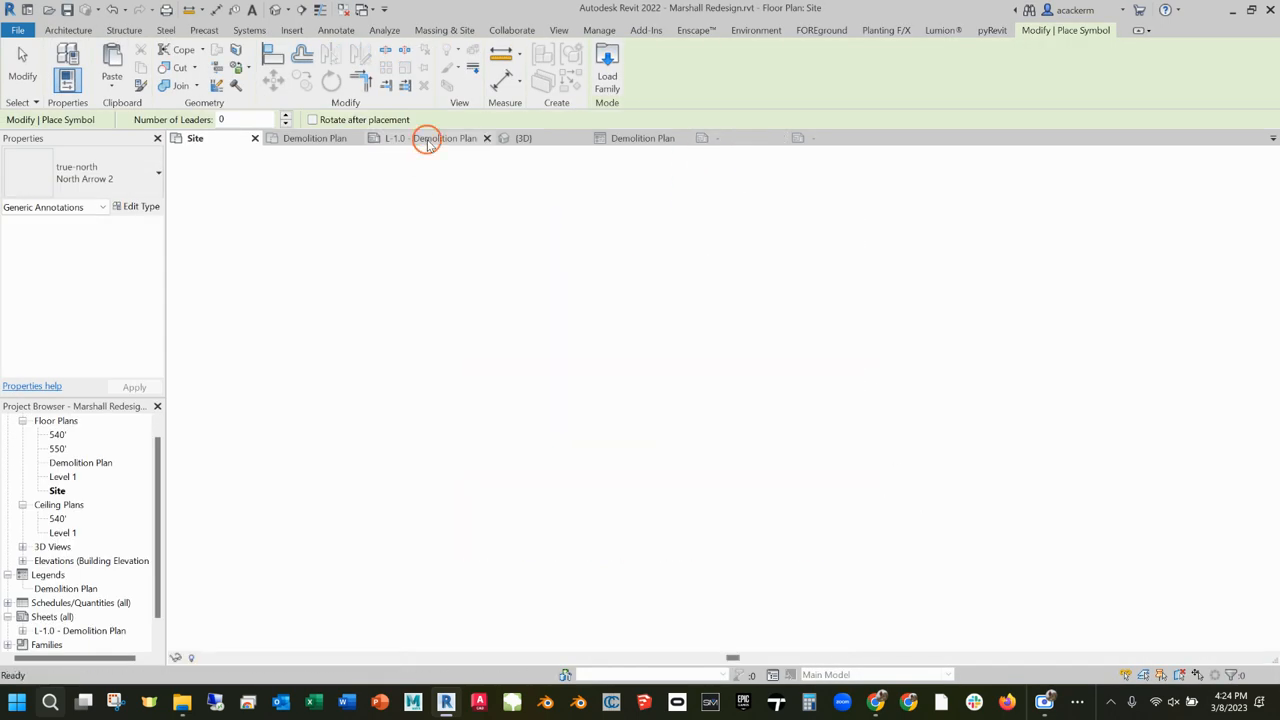
pyautogui.click(645, 138)
pyautogui.click(731, 146)
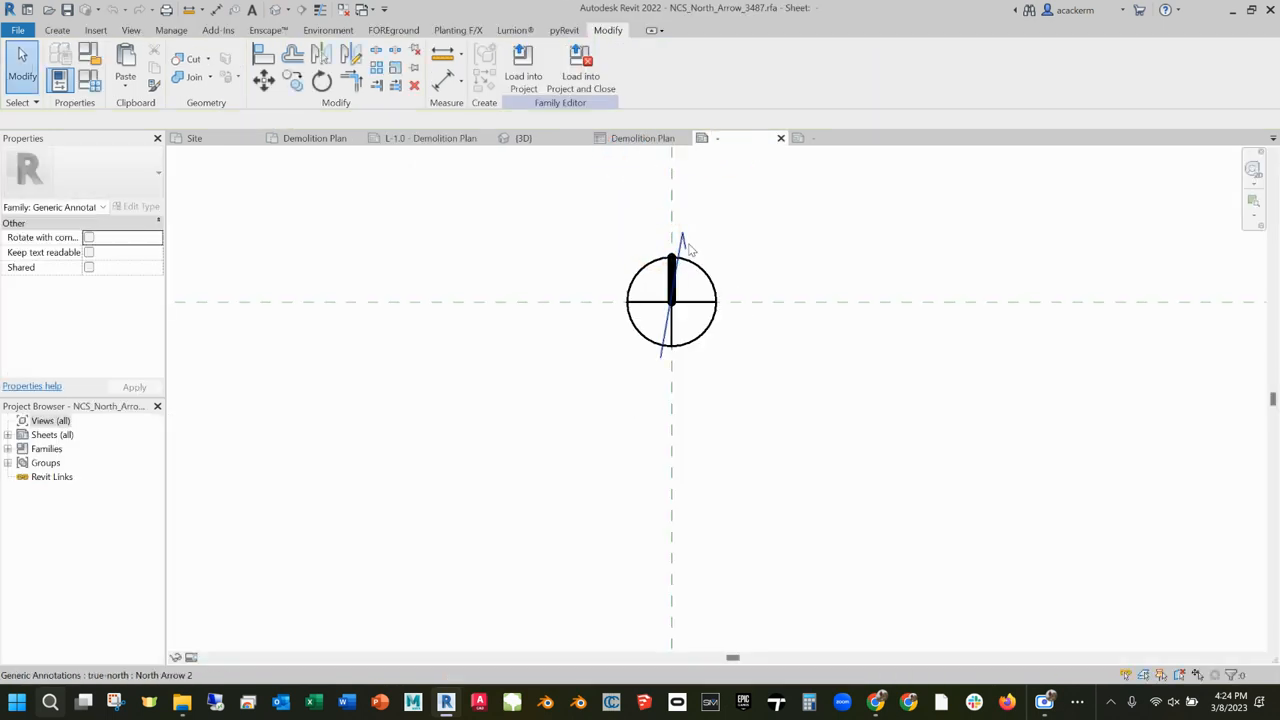
# - Delete the nested true-north symbol from the NCS_North_Arrow_3487 family, leaving the circle and project north bar
pyautogui.click(689, 245)
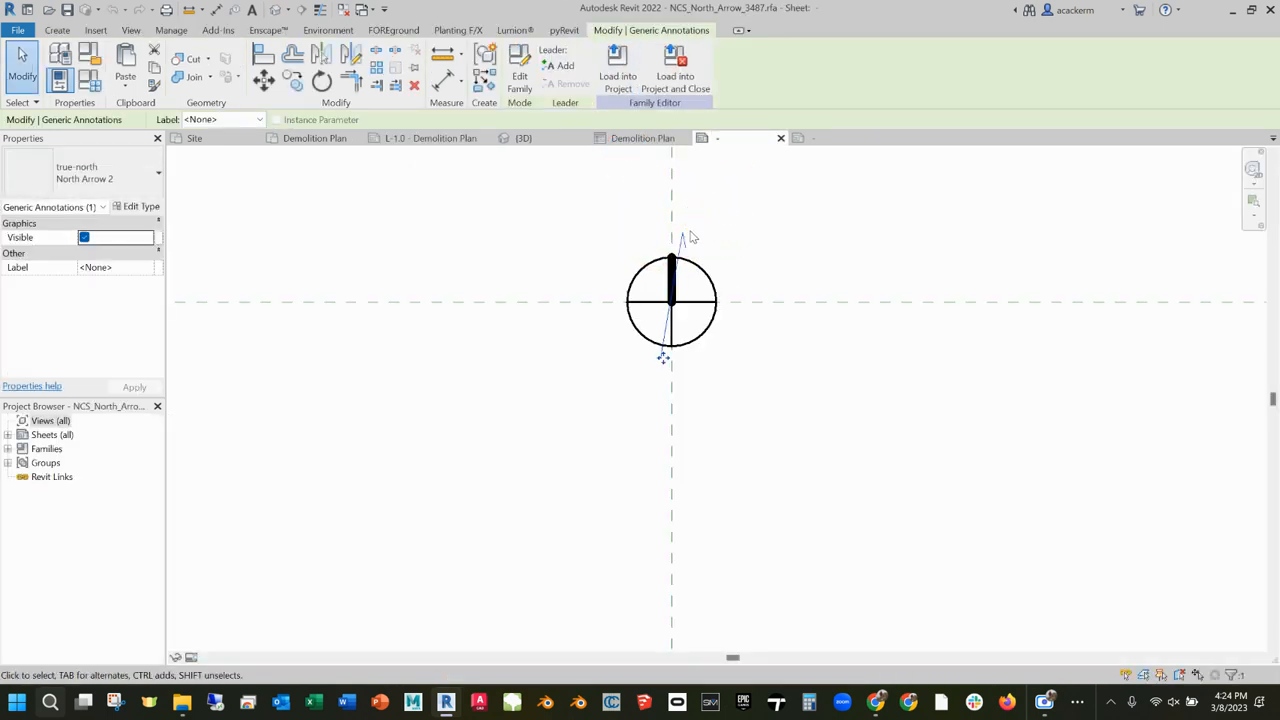
pyautogui.doubleClick(684, 237)
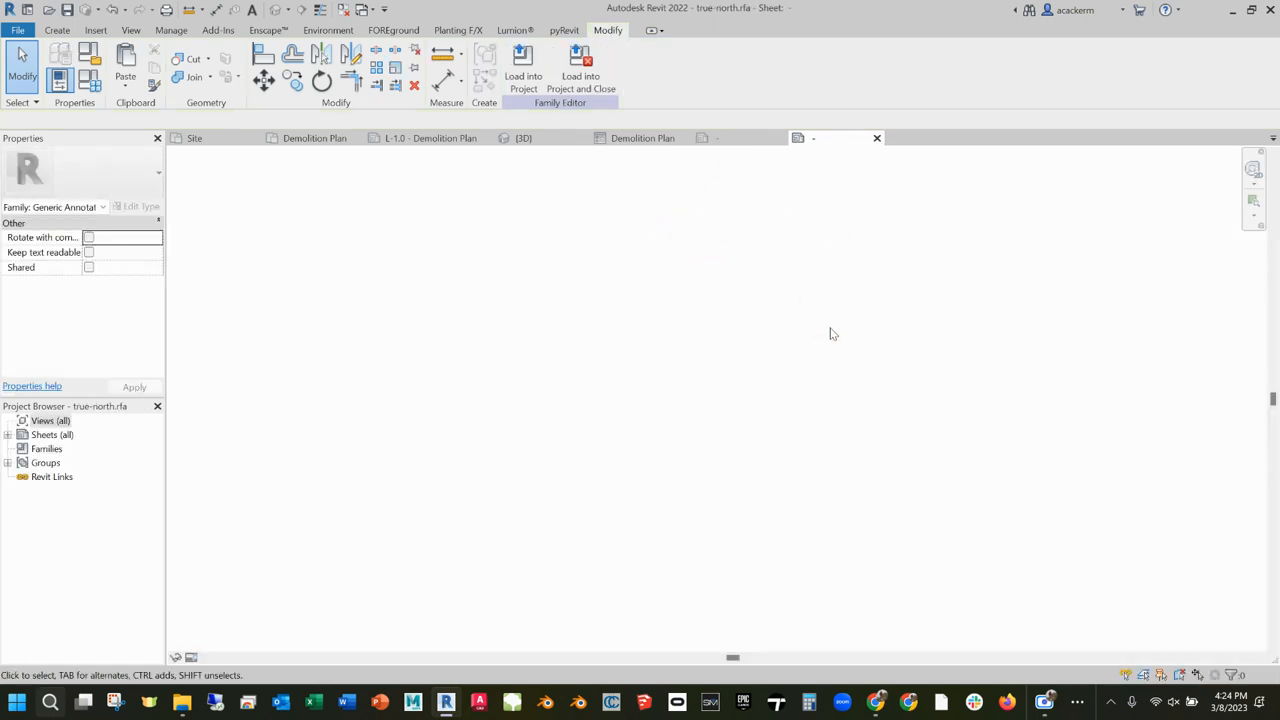
pyautogui.click(745, 138)
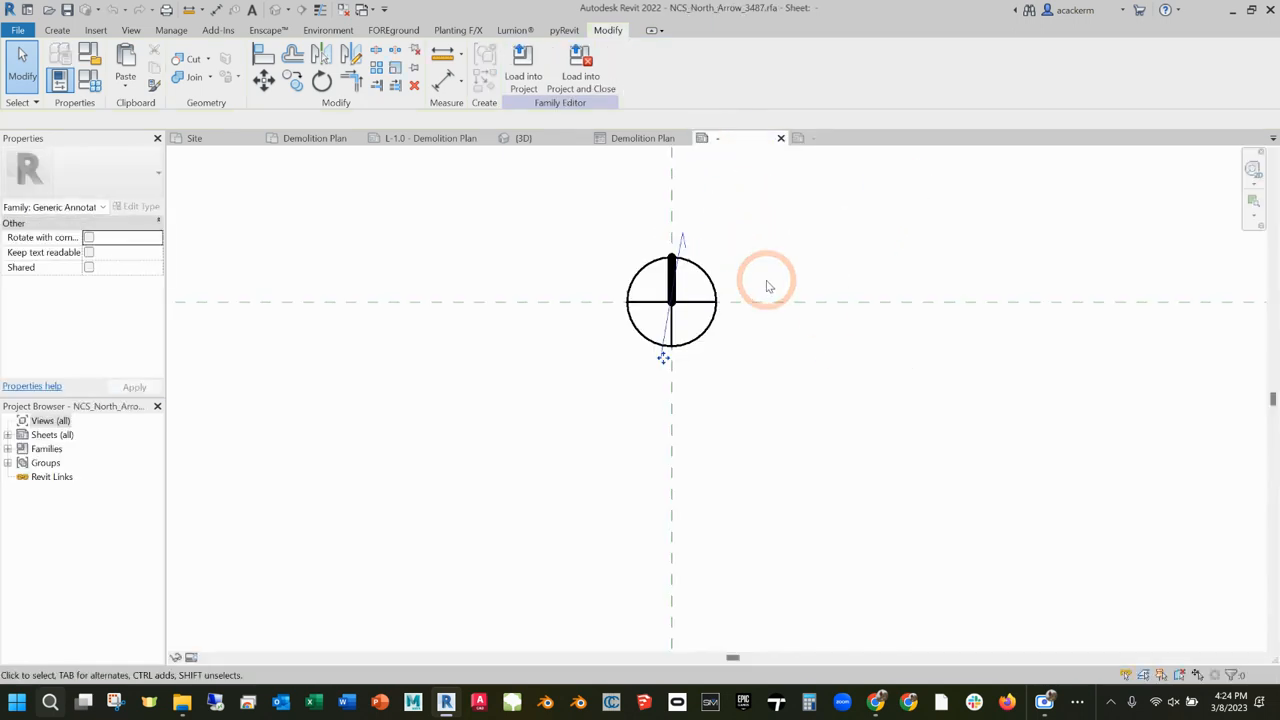
pyautogui.click(684, 240)
pyautogui.click(700, 258)
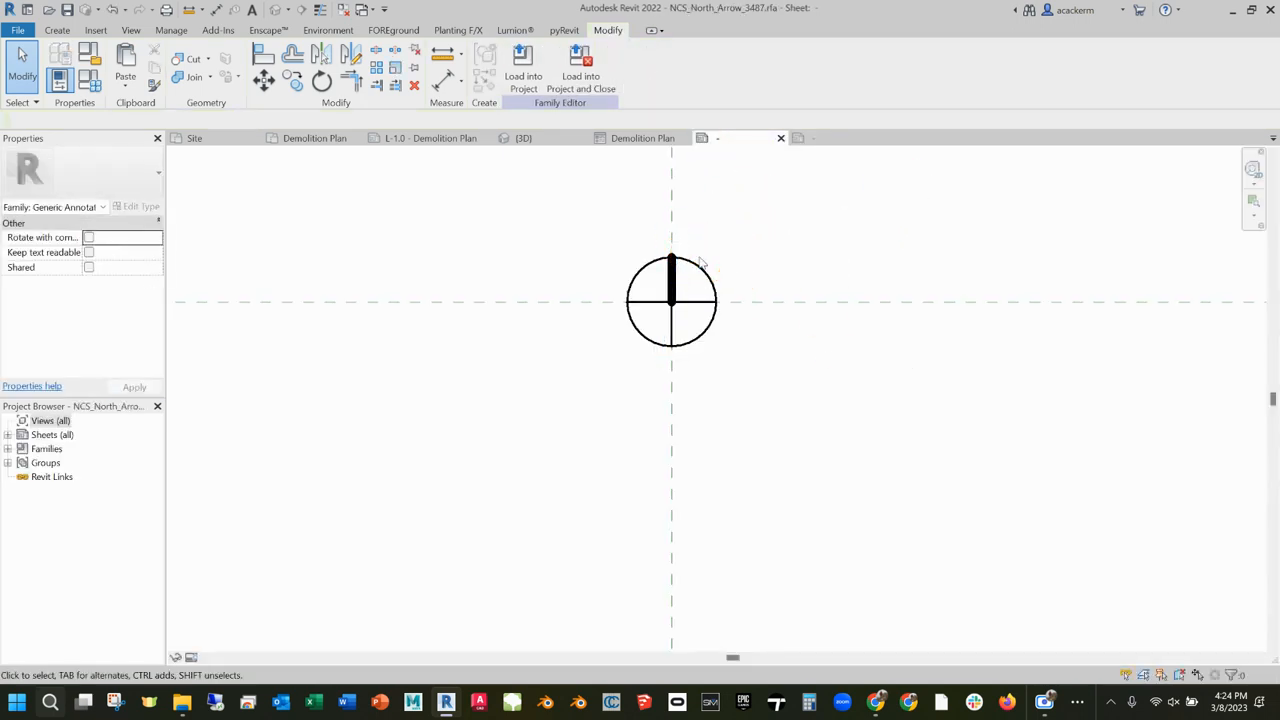
# - Load the edited NCS_North_Arrow_3487 family into Marshall Redesign.rvt and true-north.rfa, and return to sheet L-1.0
pyautogui.click(523, 62)
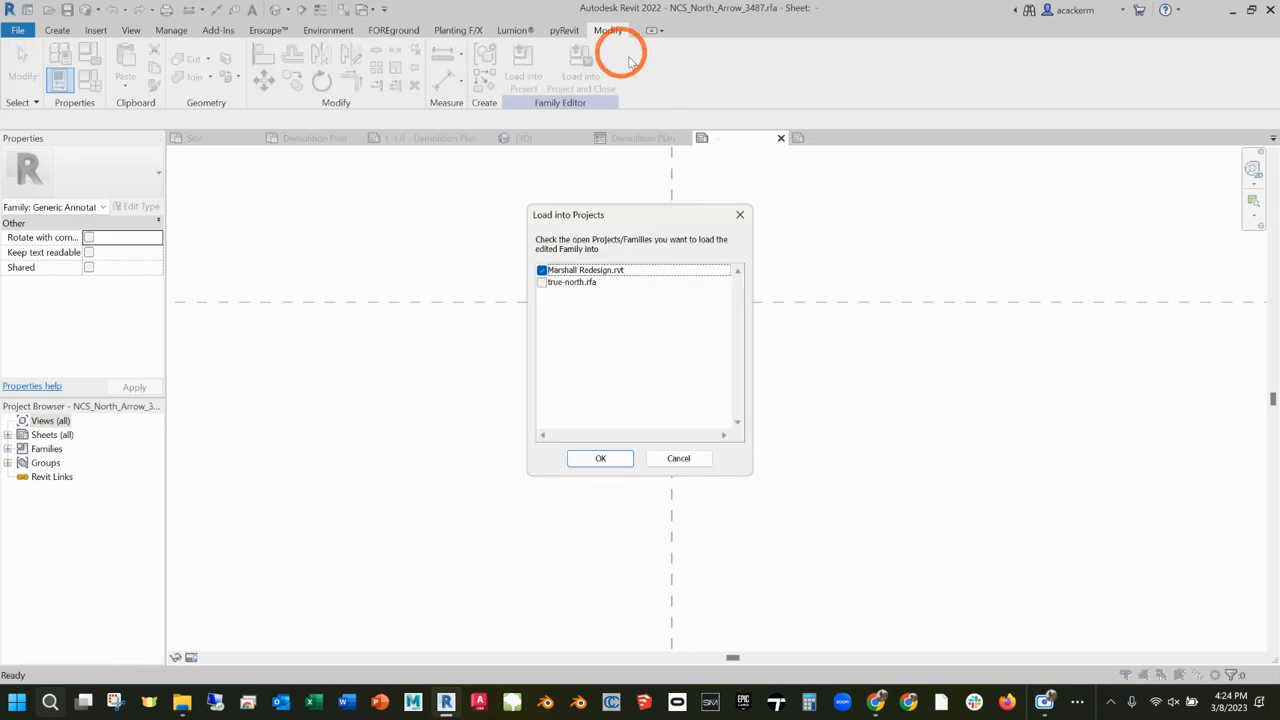
pyautogui.click(541, 284)
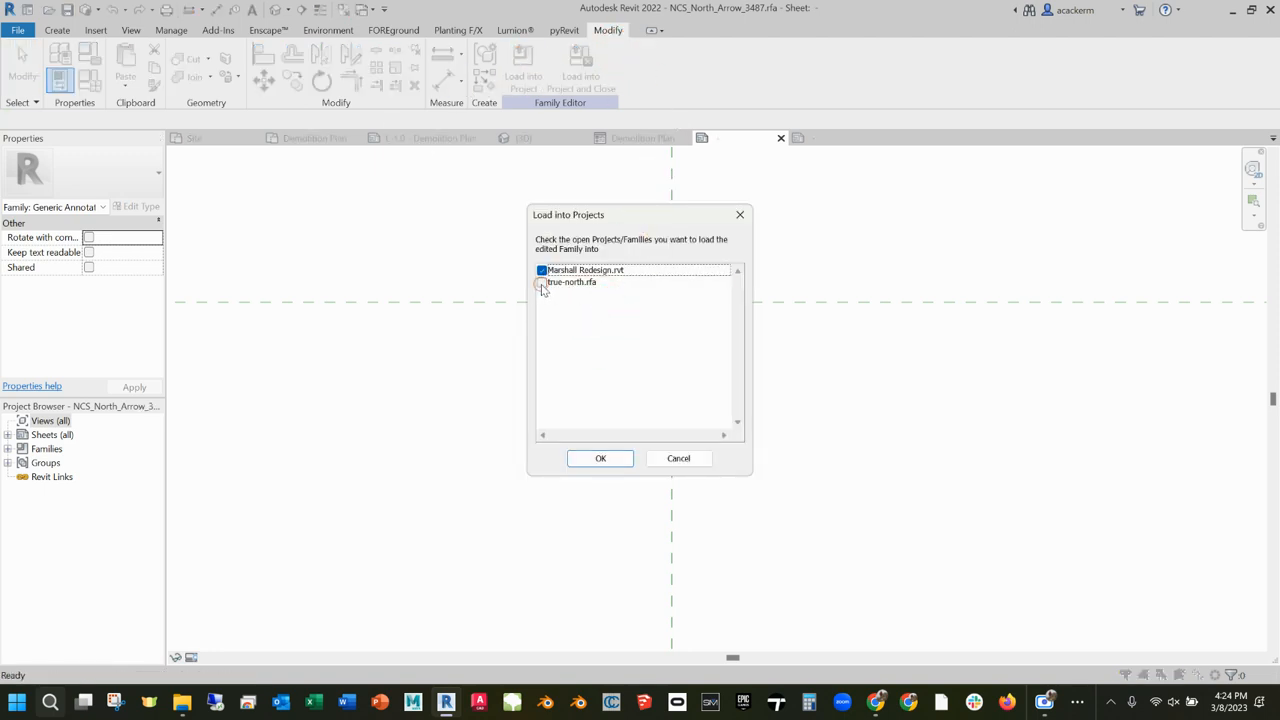
pyautogui.click(600, 457)
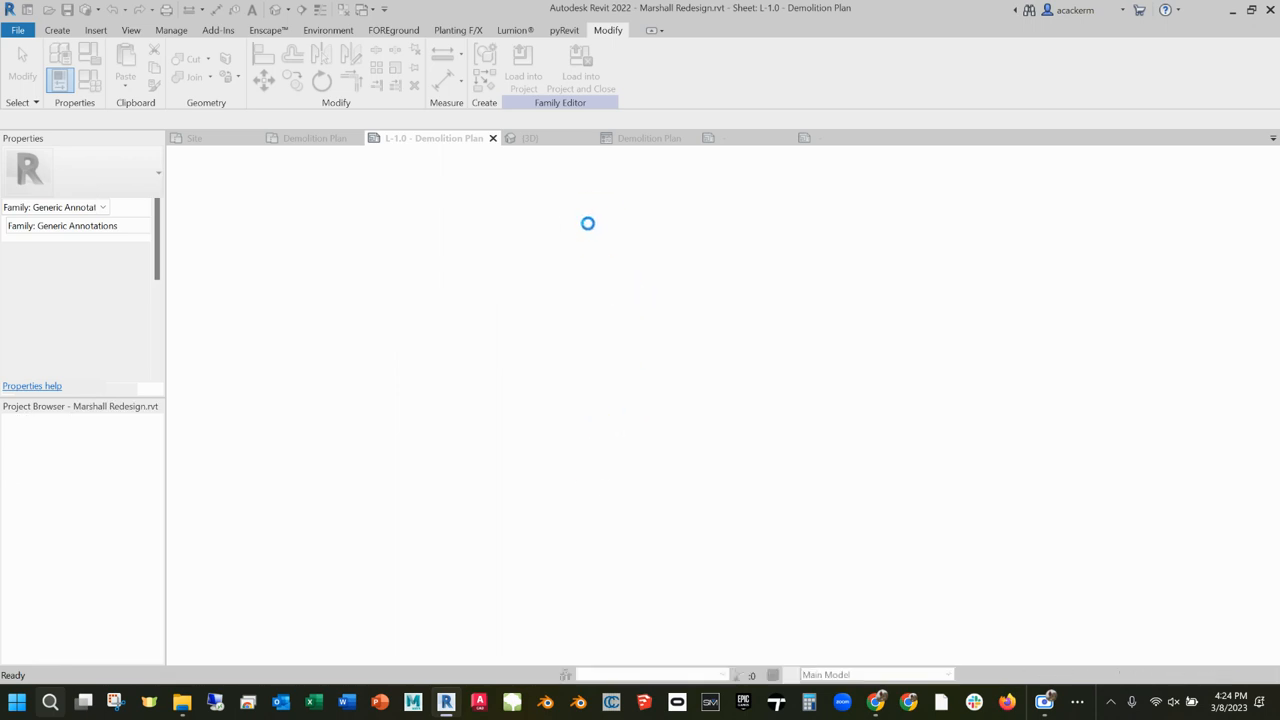
pyautogui.click(631, 320)
pyautogui.click(654, 363)
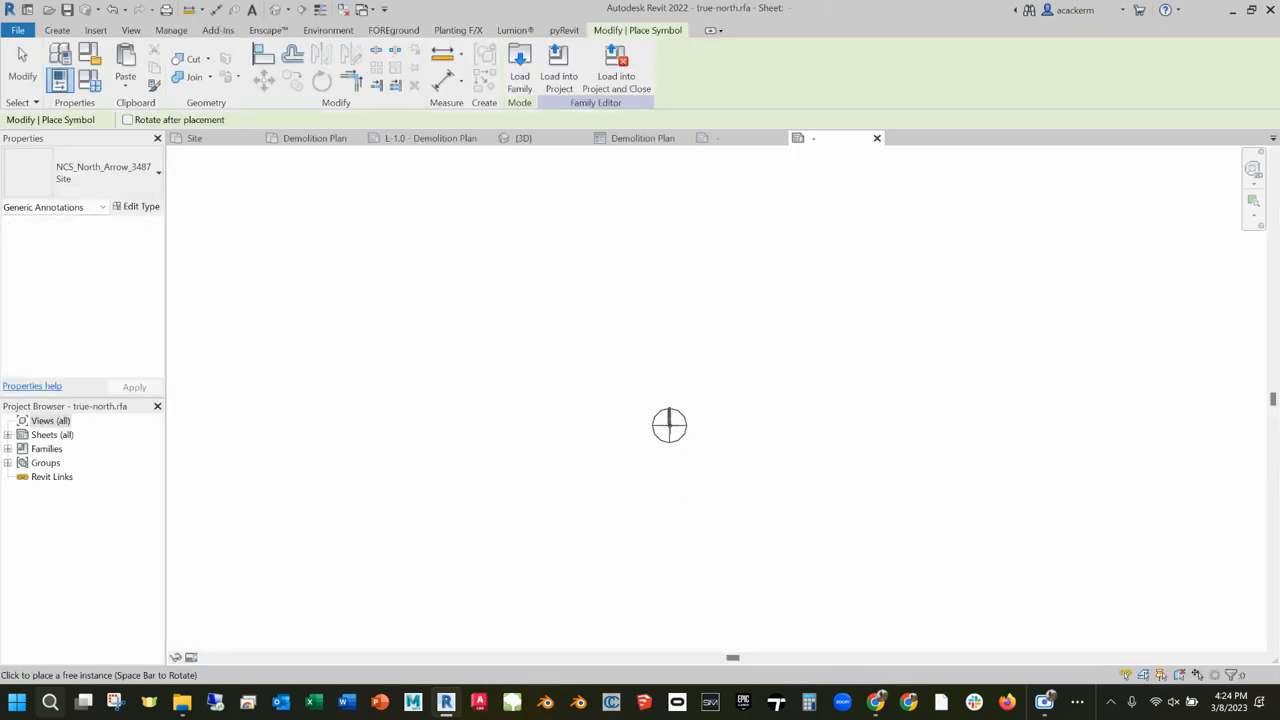
pyautogui.click(455, 138)
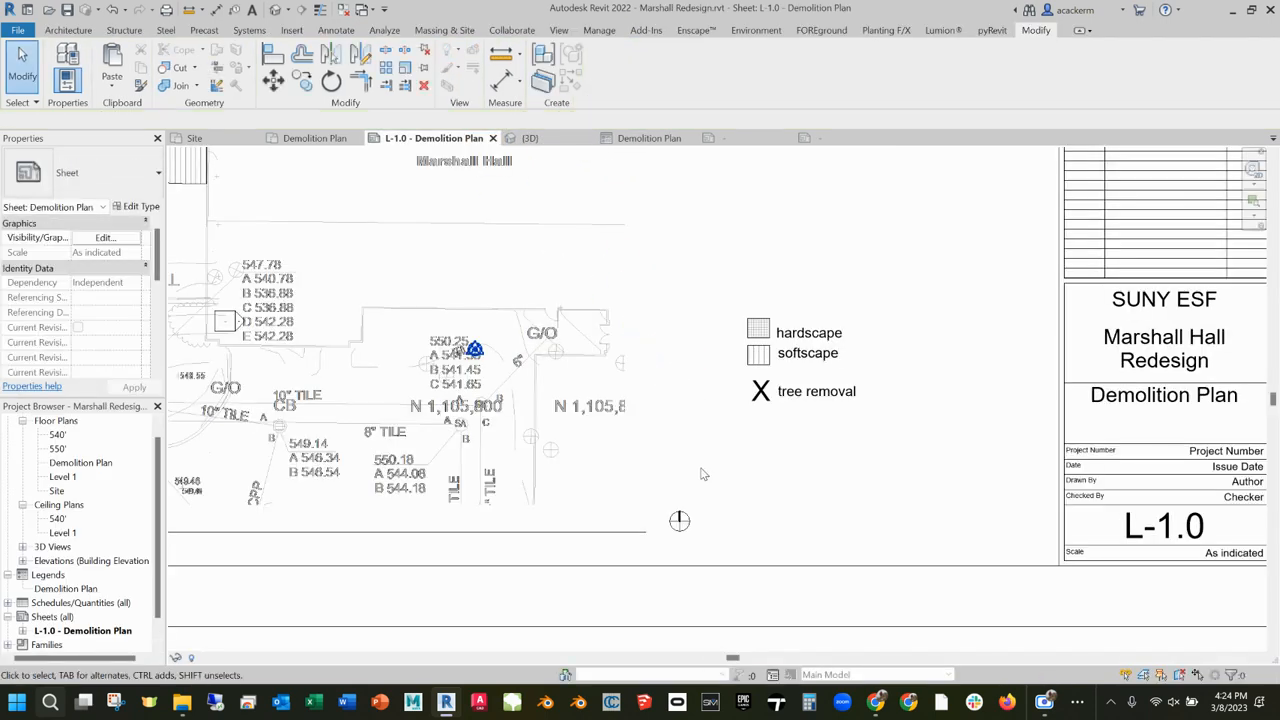
# - Look through the open family, 3D and legend views and inspect the reloaded north arrow on sheet L-1.0
pyautogui.click(763, 139)
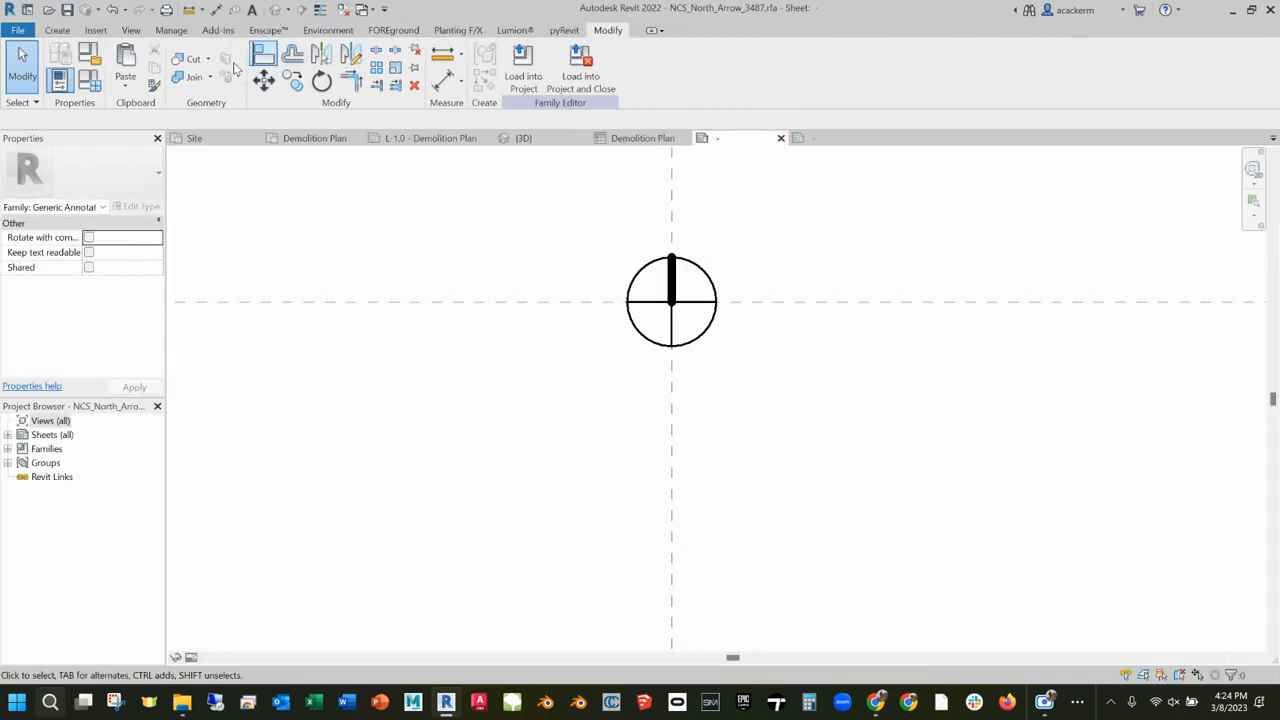
pyautogui.click(520, 138)
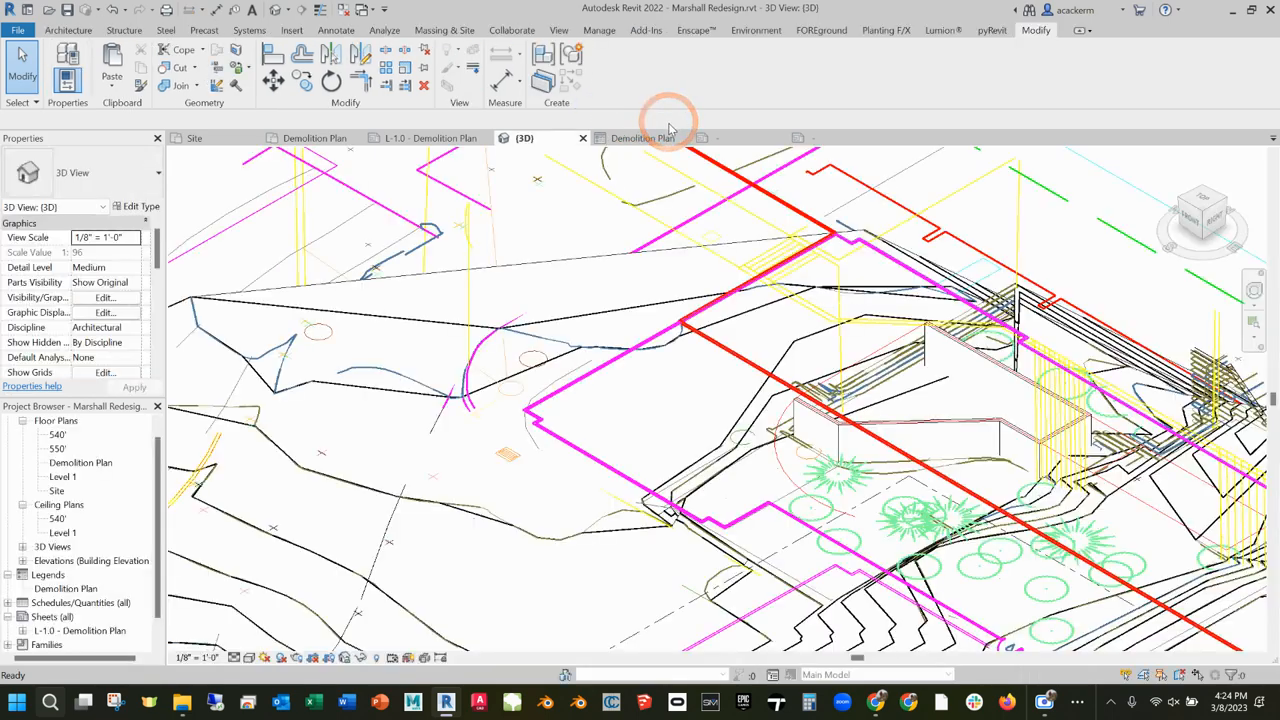
pyautogui.click(670, 137)
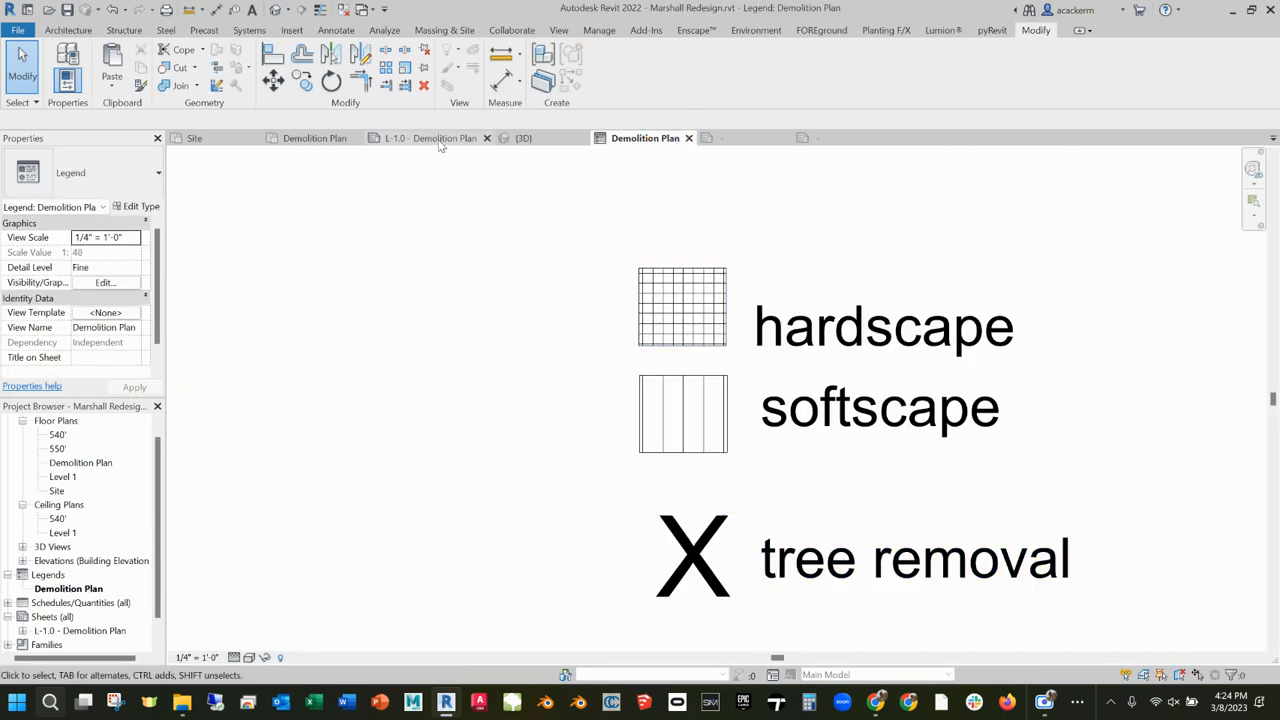
pyautogui.click(440, 138)
pyautogui.scroll(6, 700, 486)
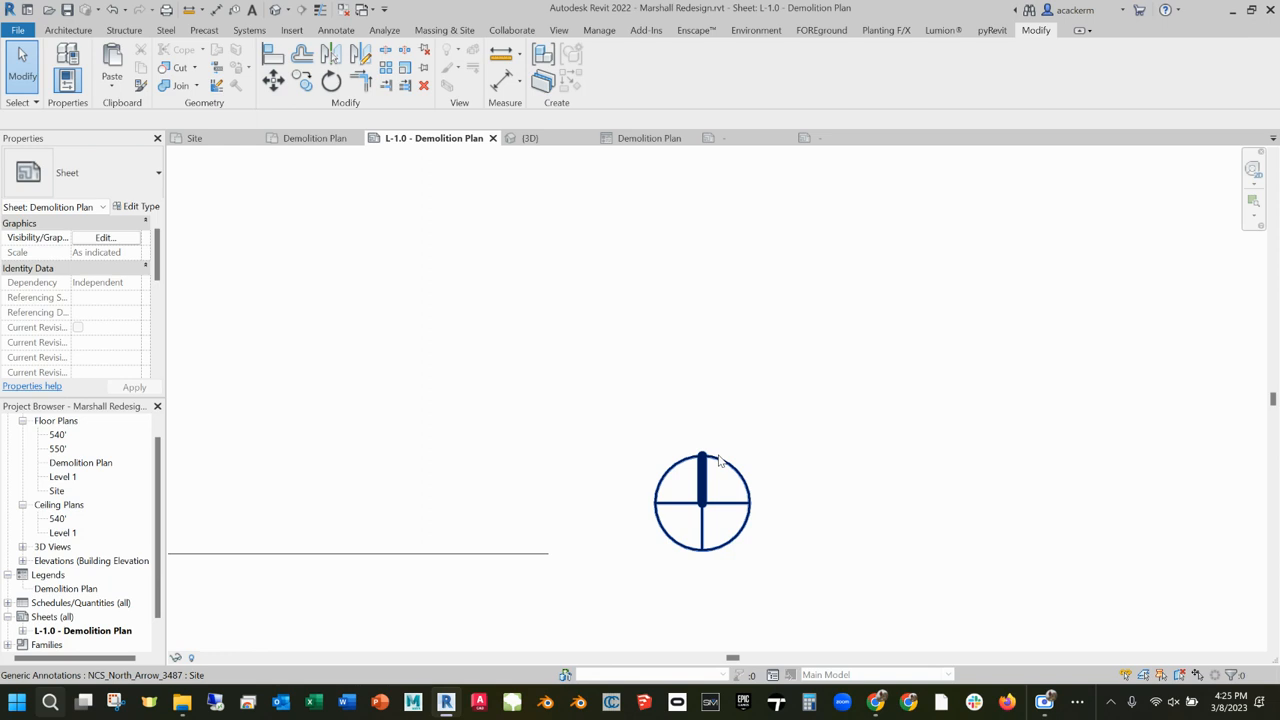
# - Select Adobe PDF as the printer for sheet L-1.0 and close the print settings without printing
pyautogui.hotkey('ctrl', 'p')
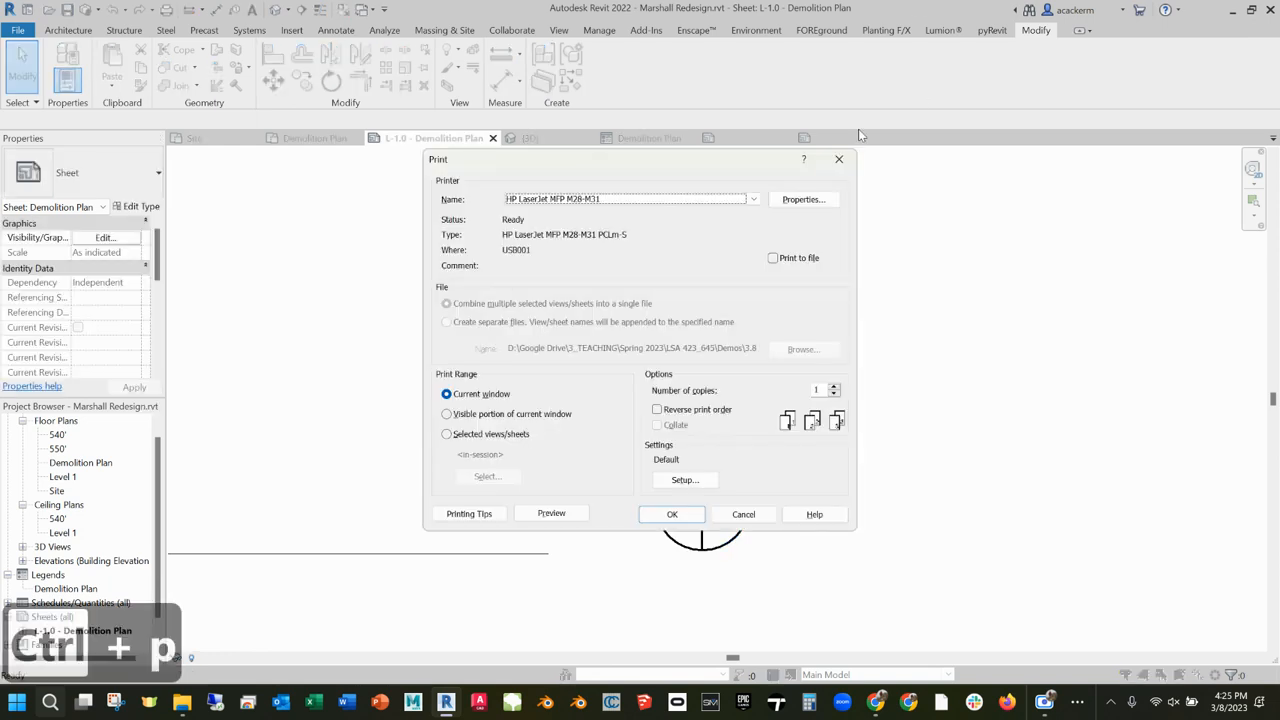
pyautogui.click(688, 198)
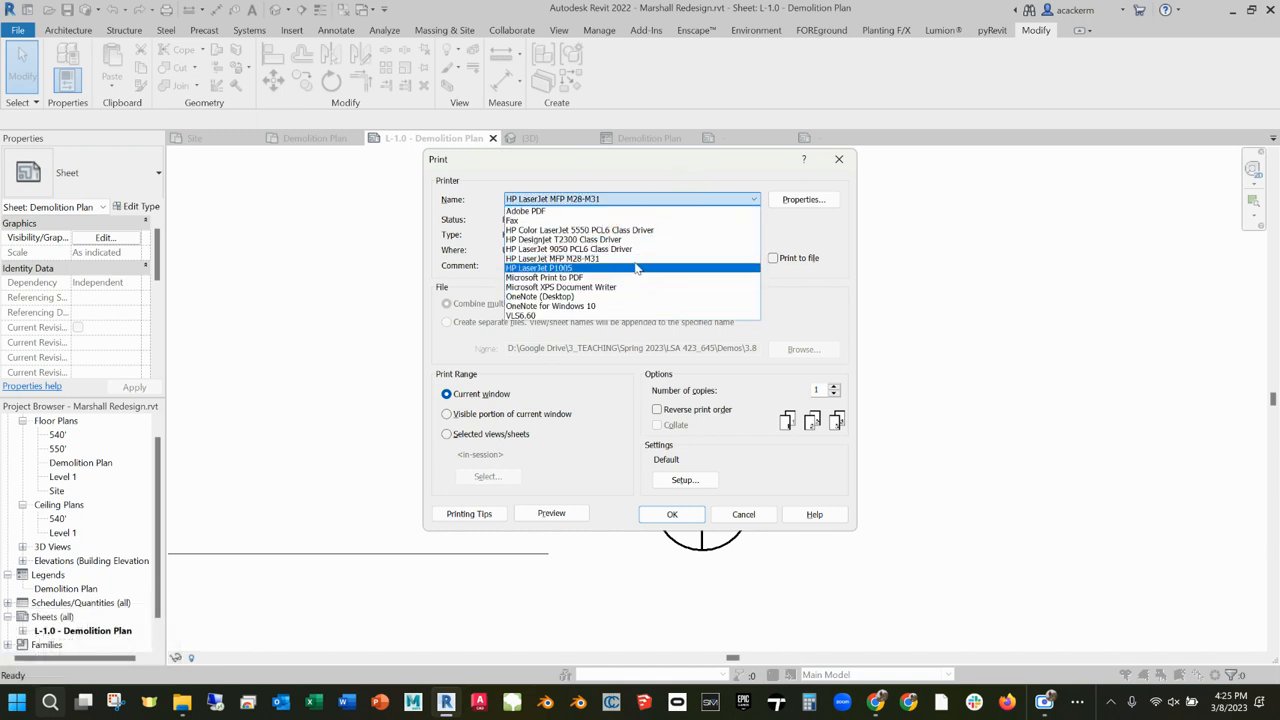
pyautogui.click(608, 210)
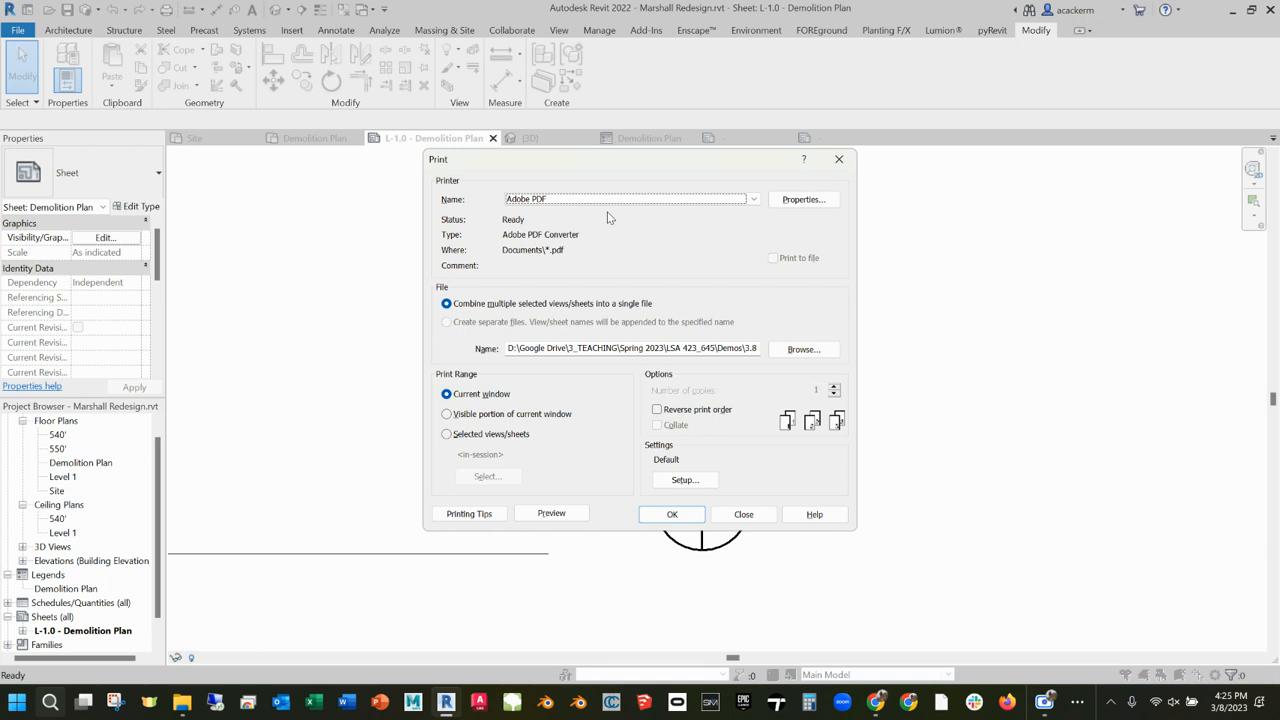
pyautogui.click(745, 514)
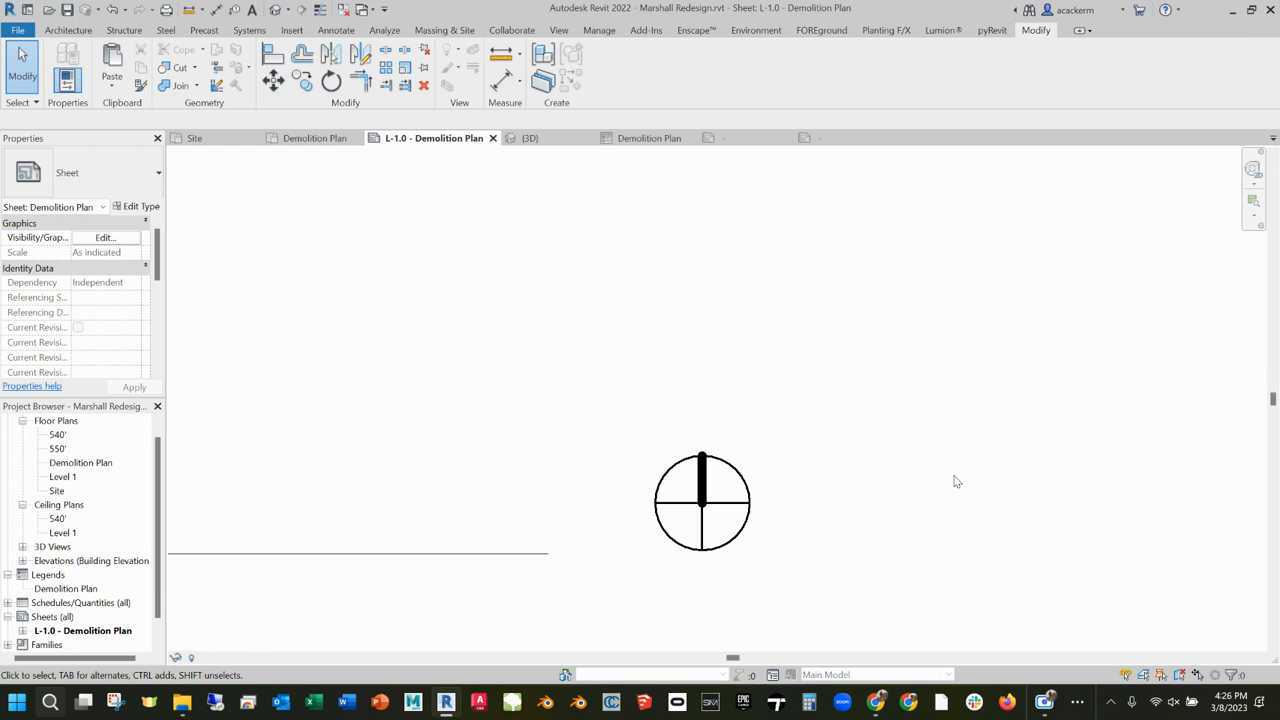
pyautogui.click(1044, 702)
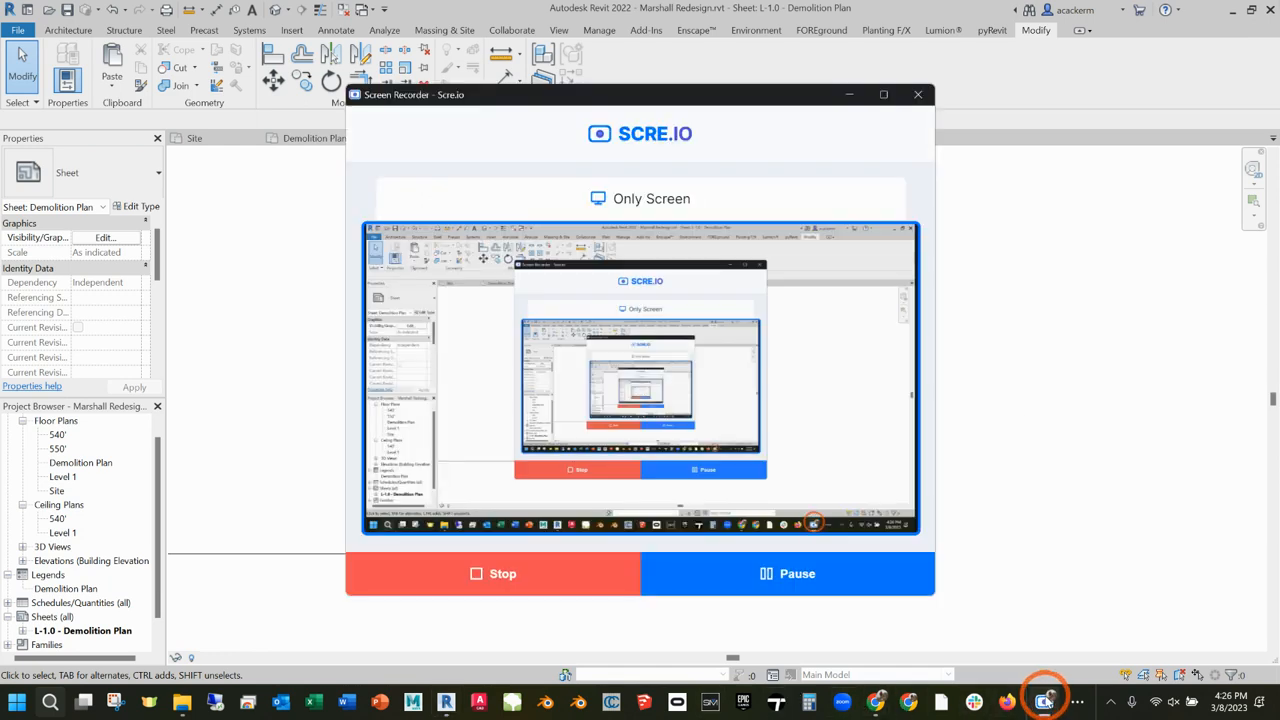